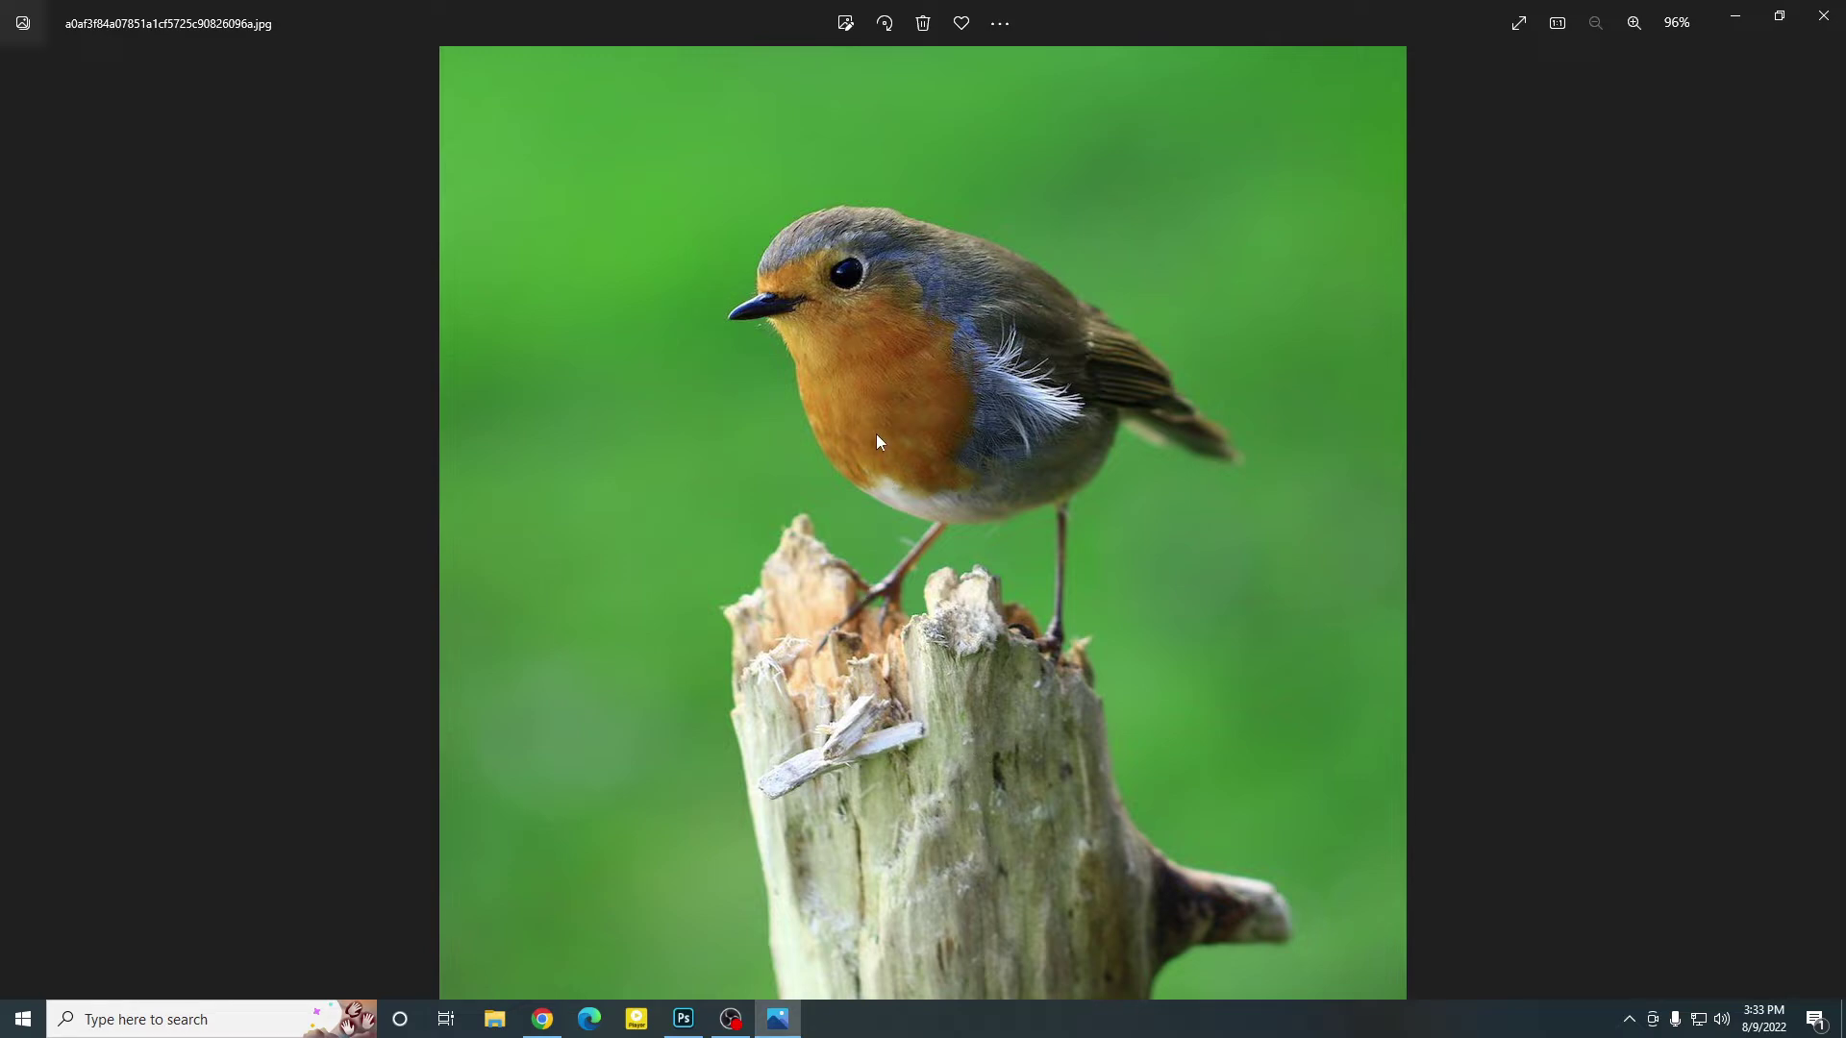
# Step: Minimize the photo viewer and open the robin JPG from the desktop in Photoshop
pyautogui.click(1735, 15)
pyautogui.rightClick(646, 314)
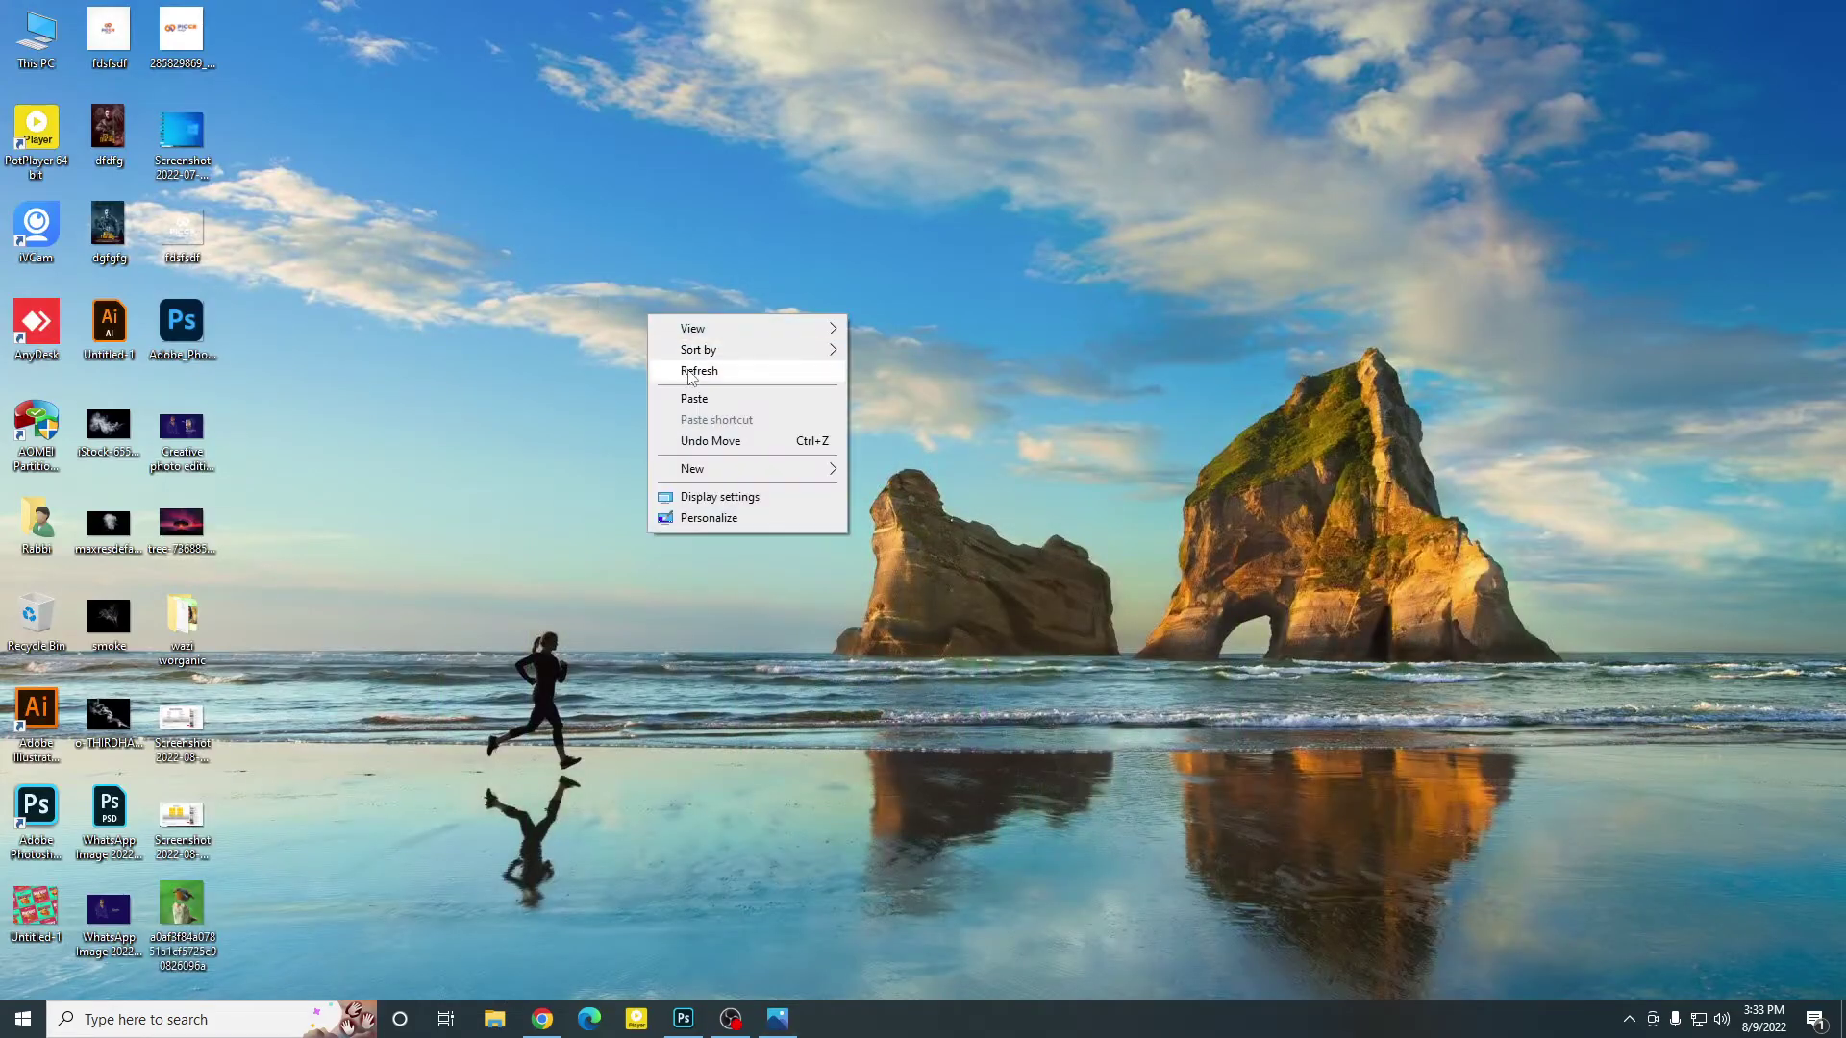
pyautogui.click(690, 375)
pyautogui.rightClick(623, 321)
pyautogui.click(673, 376)
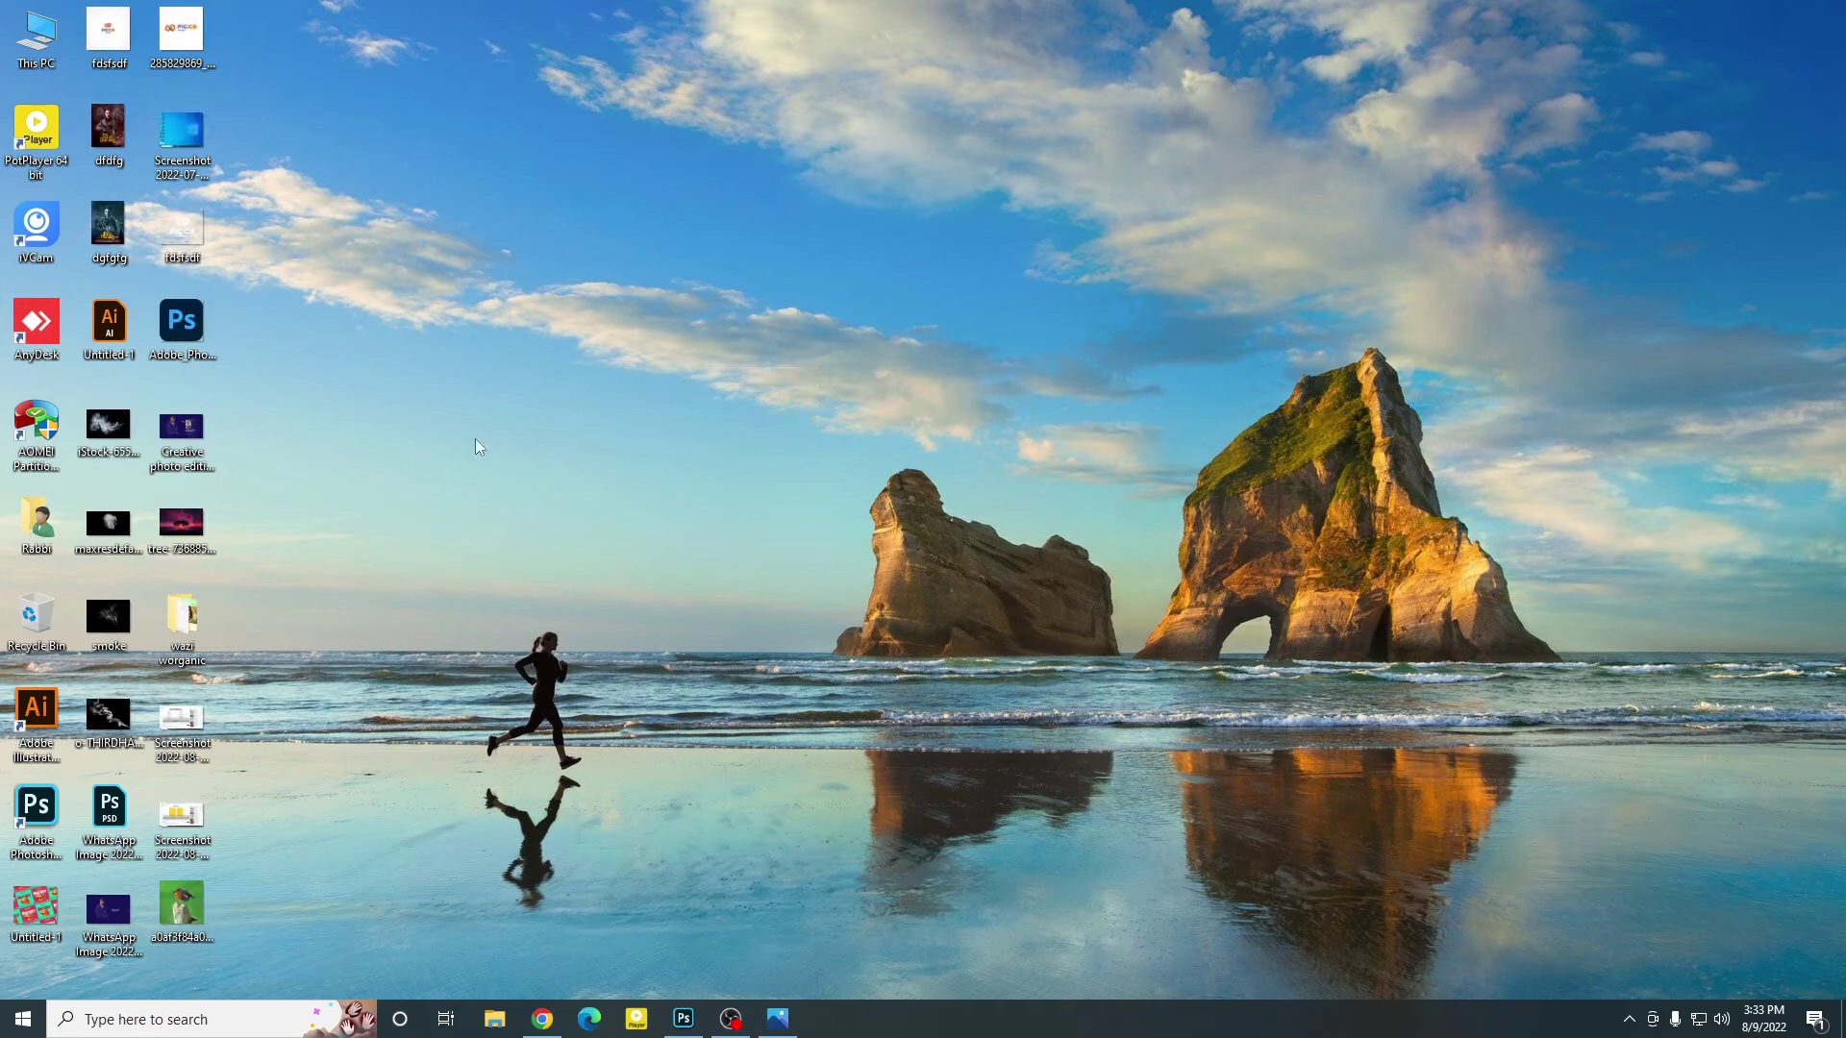
pyautogui.moveTo(178, 894); pyautogui.dragTo(962, 105)
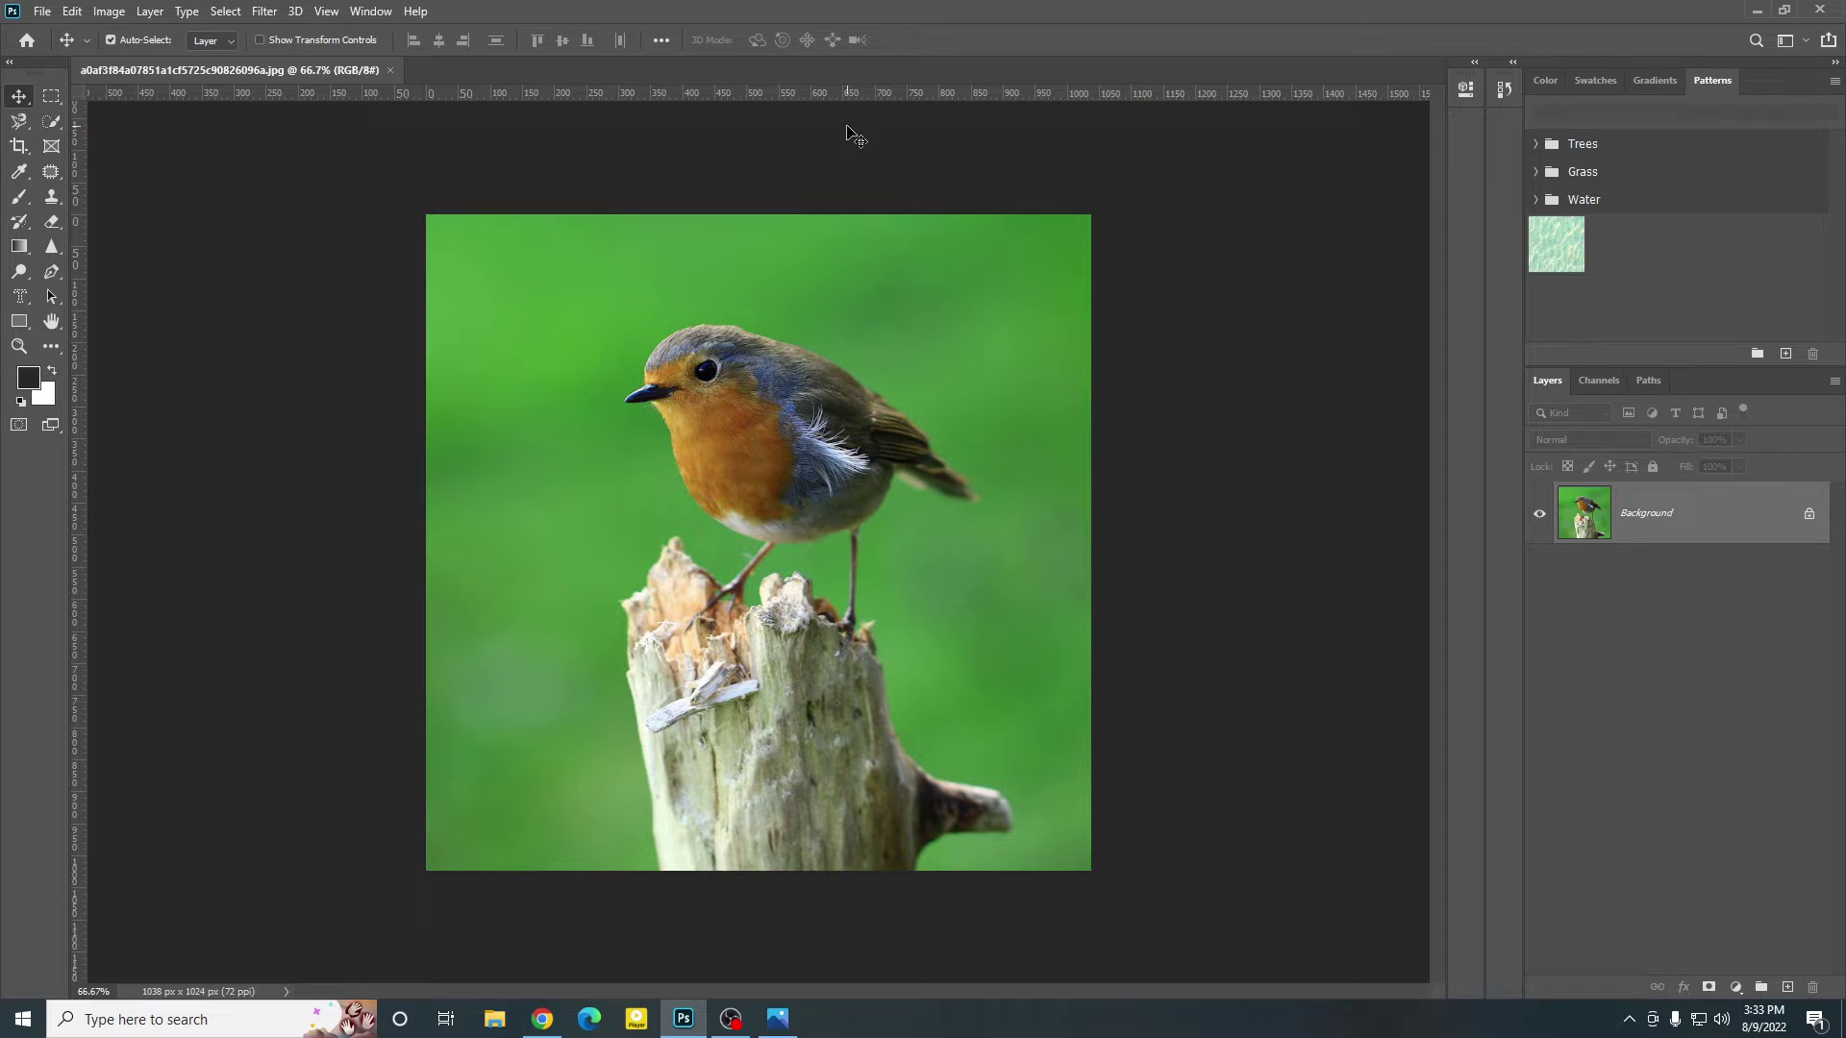
pyautogui.click(731, 1021)
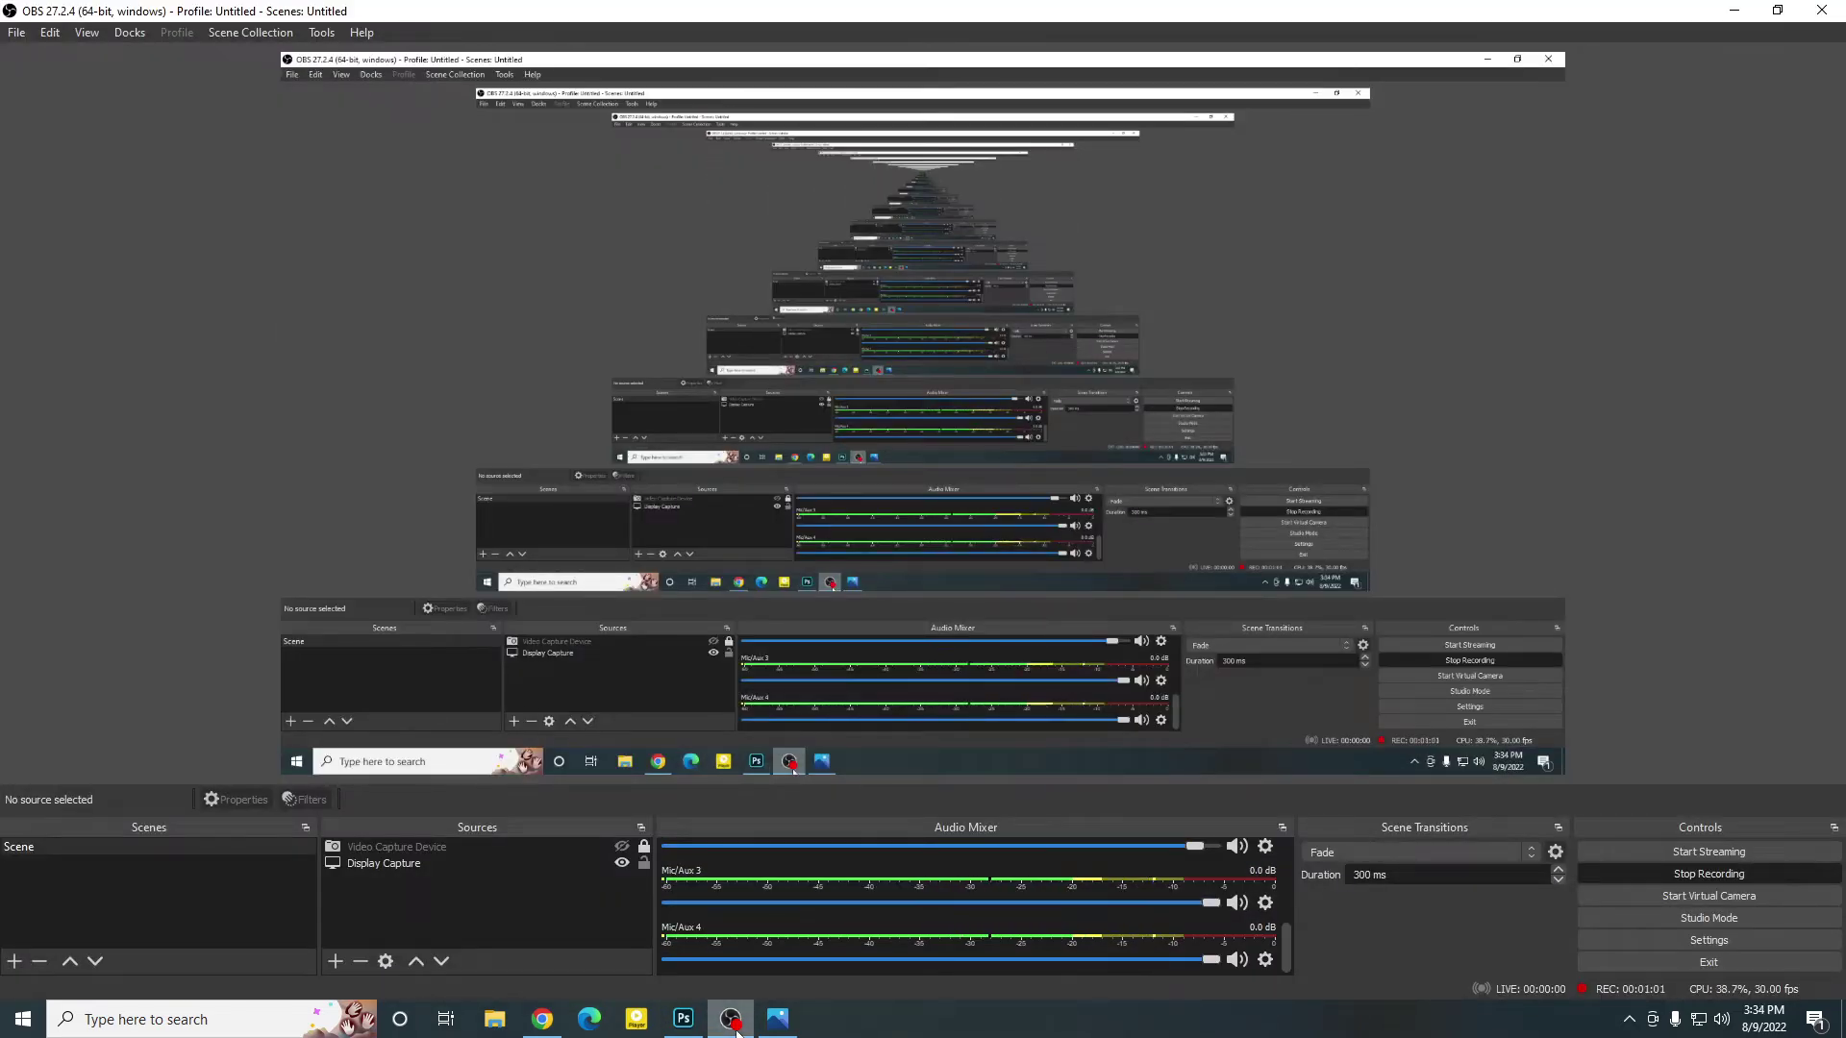
pyautogui.click(734, 1025)
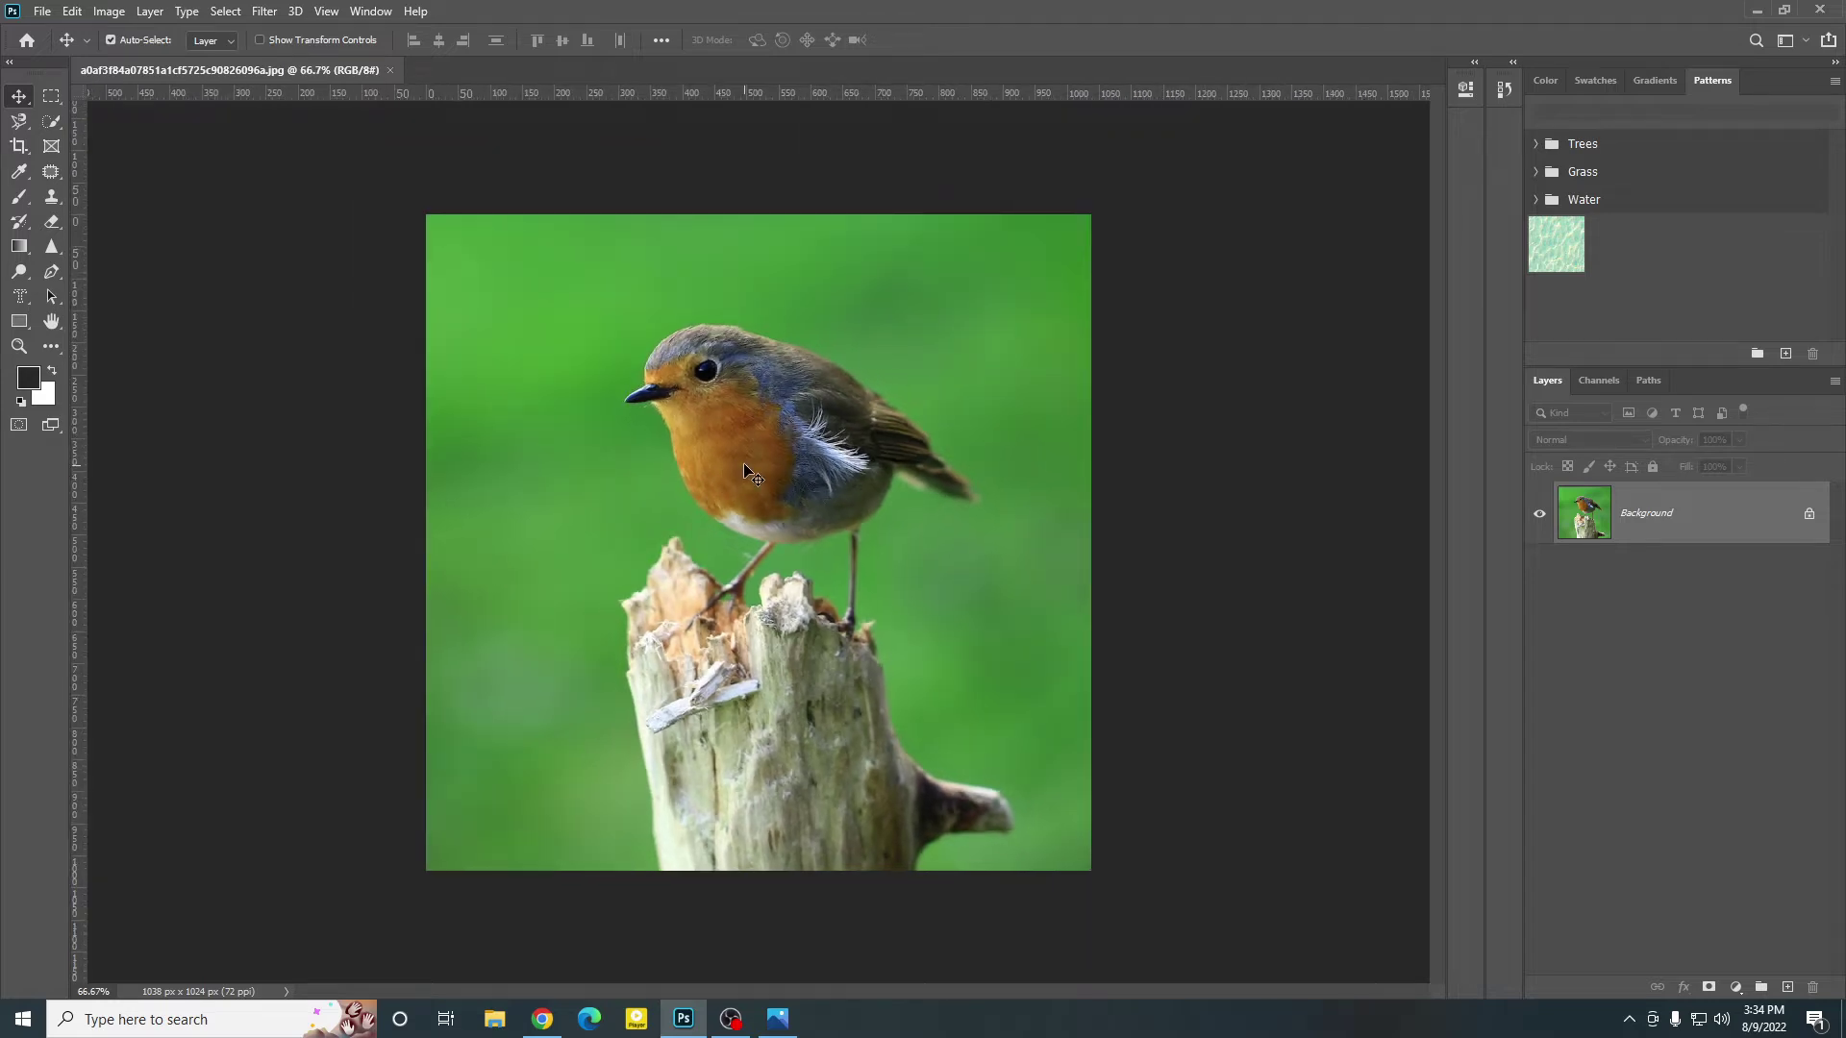
pyautogui.click(51, 121)
pyautogui.click(49, 103)
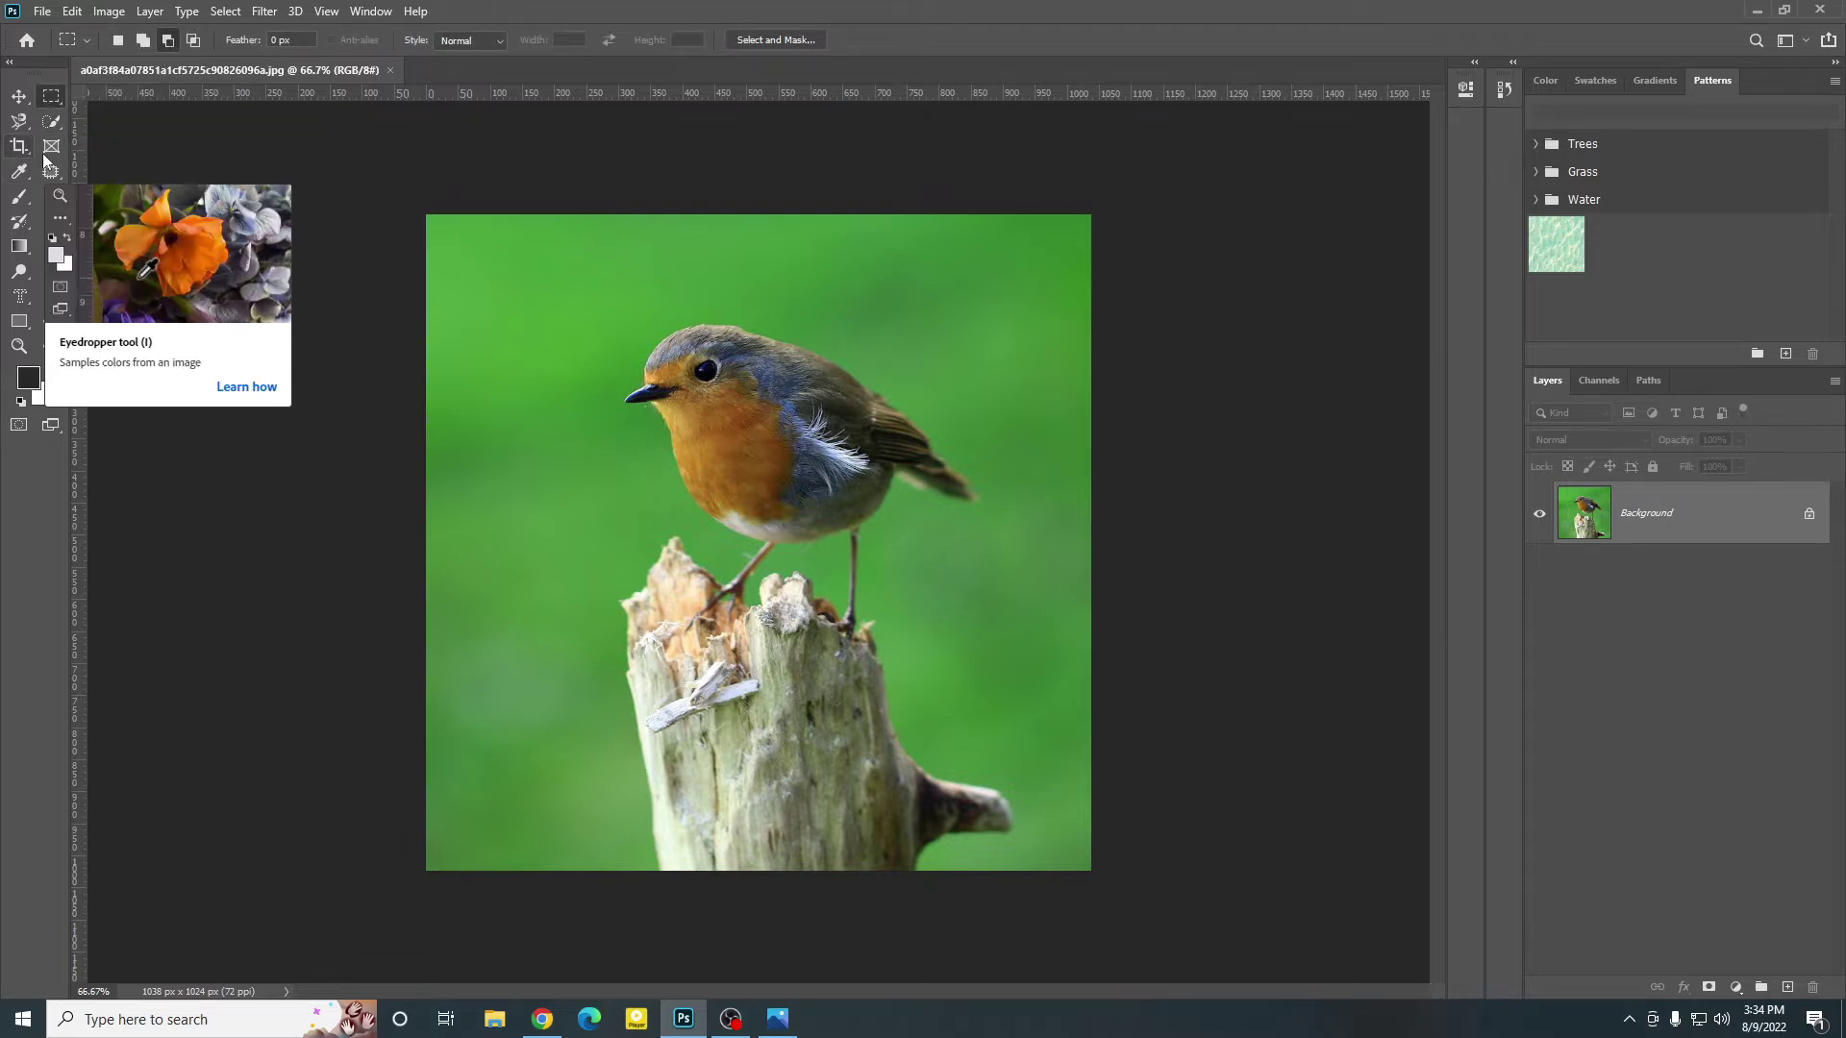
pyautogui.click(52, 131)
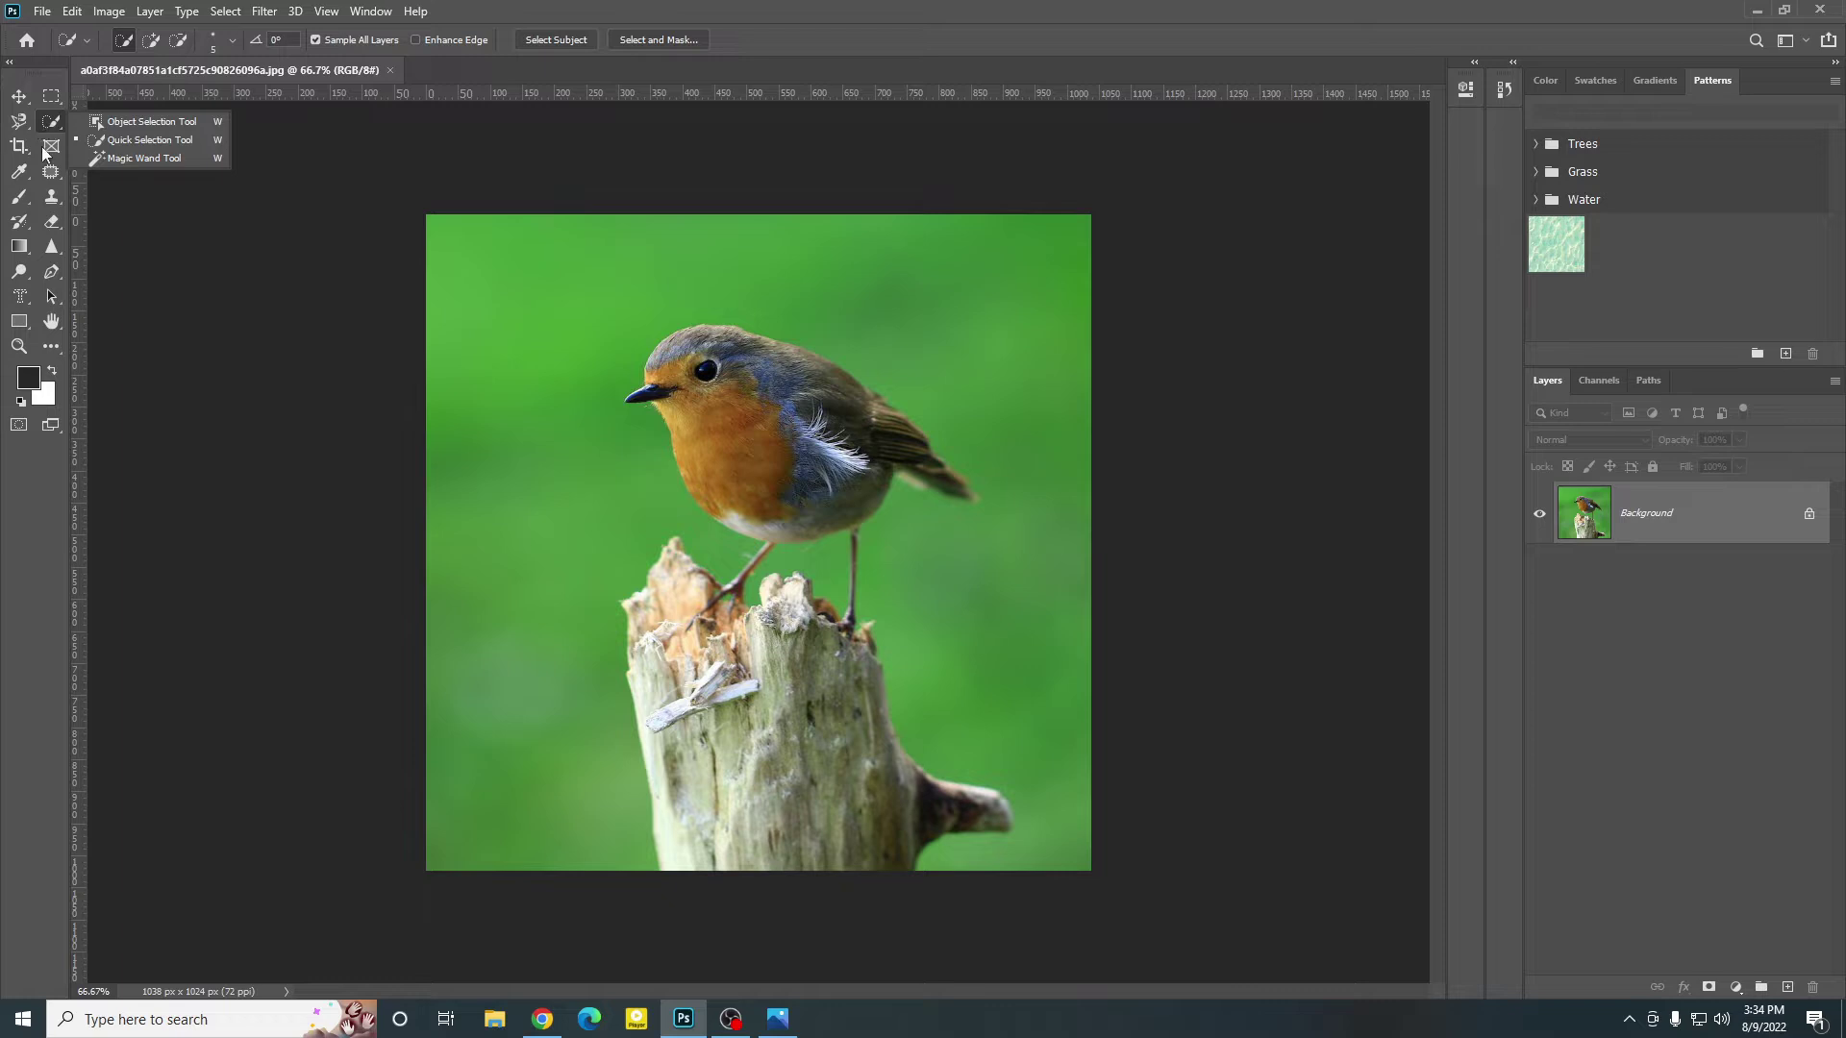
pyautogui.click(130, 158)
pyautogui.rightClick(54, 119)
pyautogui.click(113, 141)
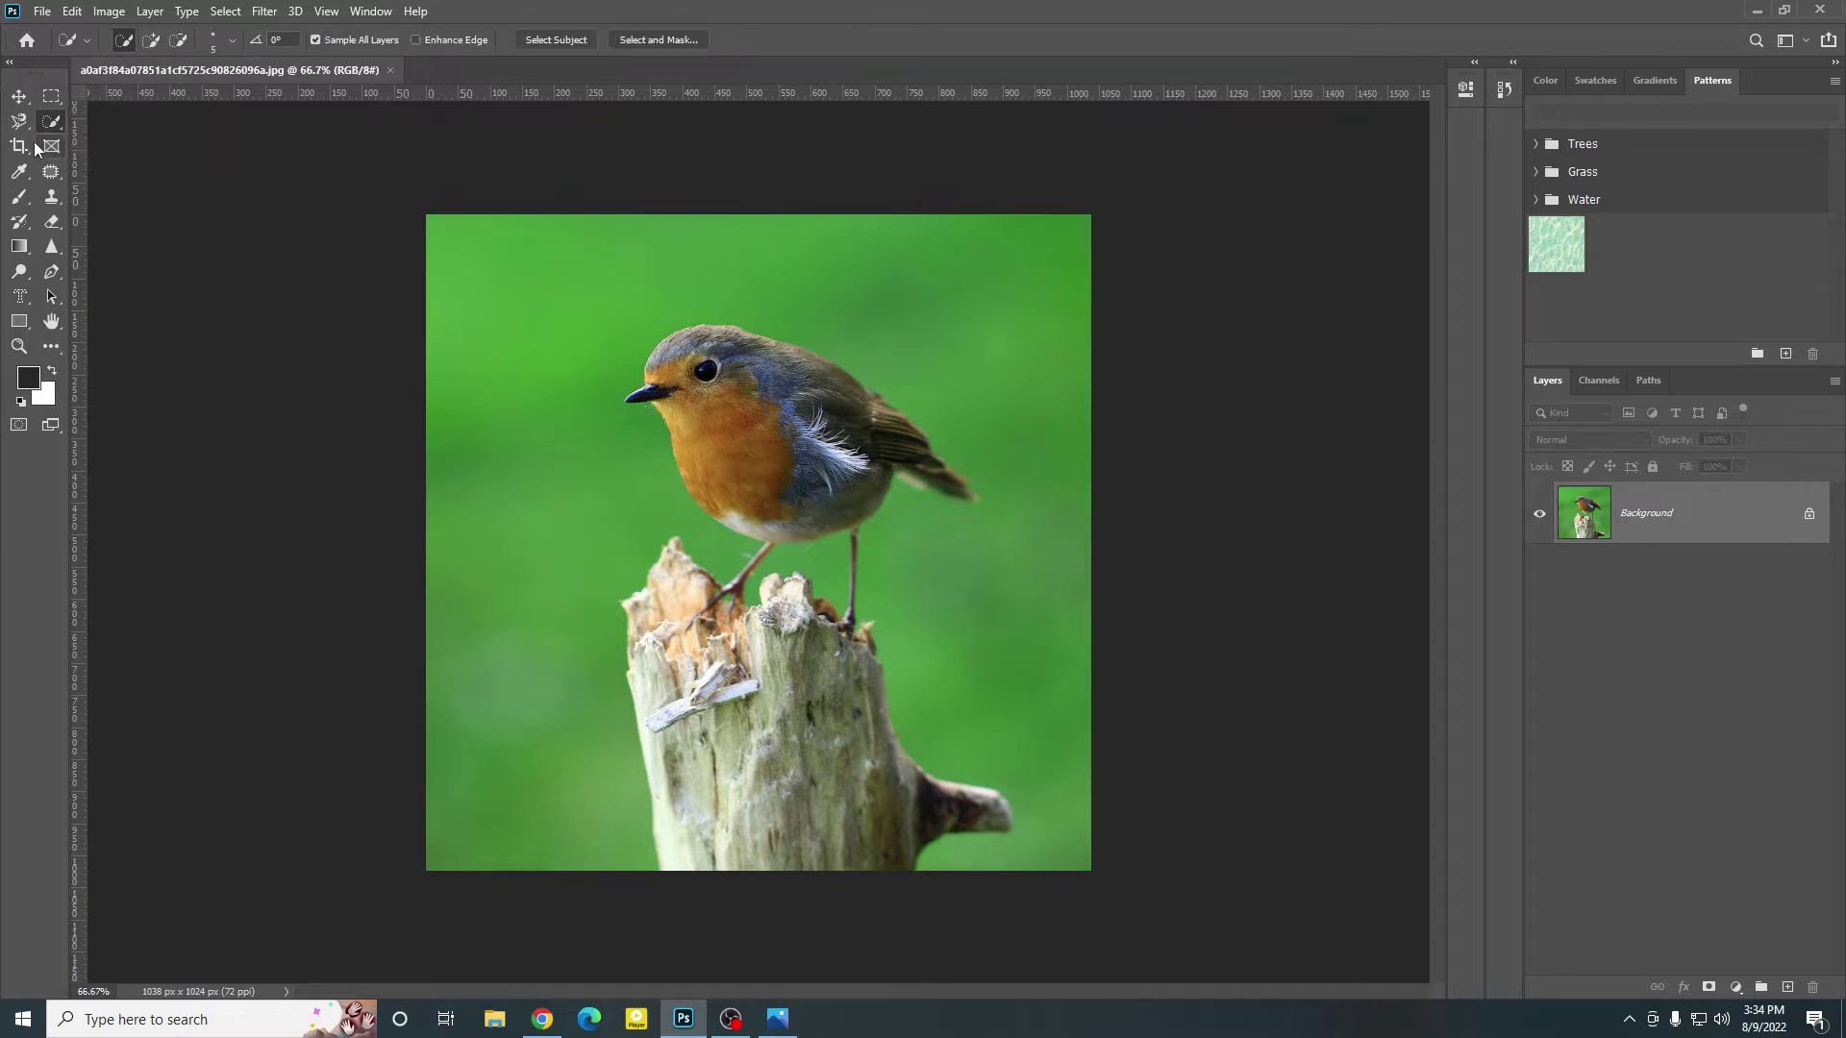
pyautogui.click(46, 103)
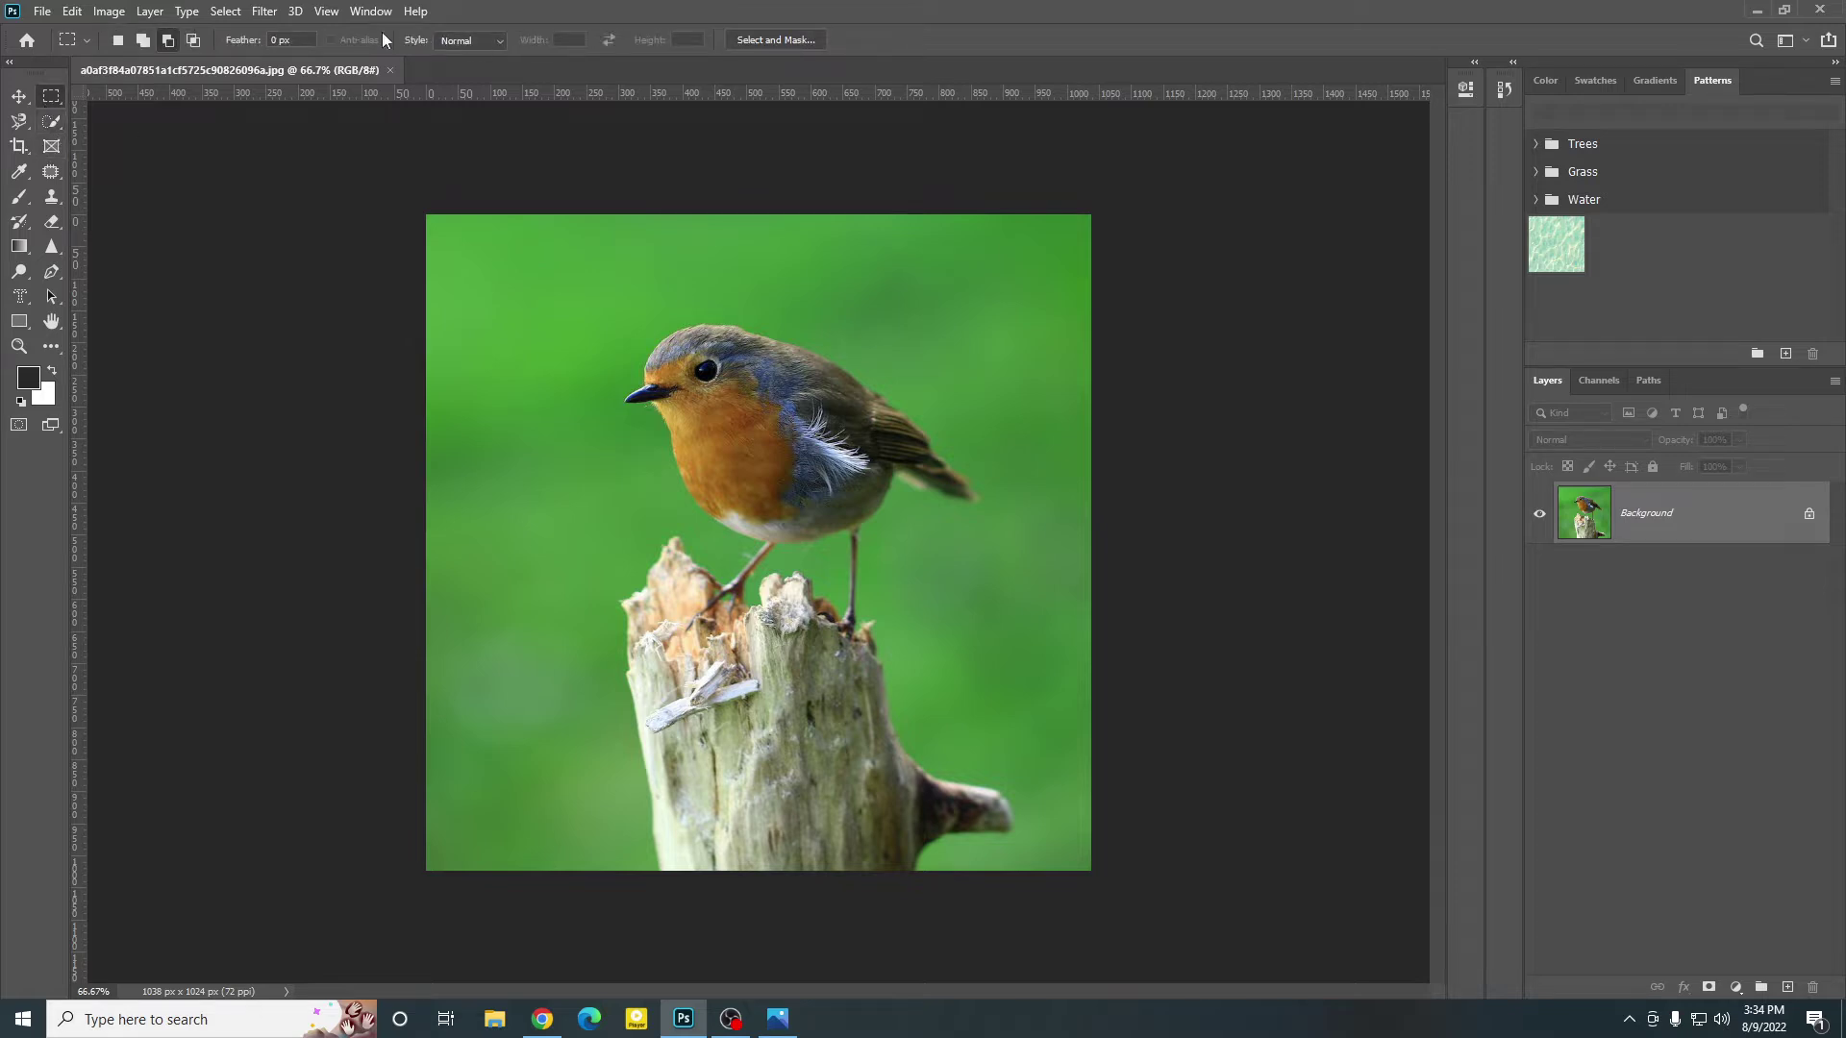
# Step: Try selecting the bird automatically with the Subject command
pyautogui.click(227, 14)
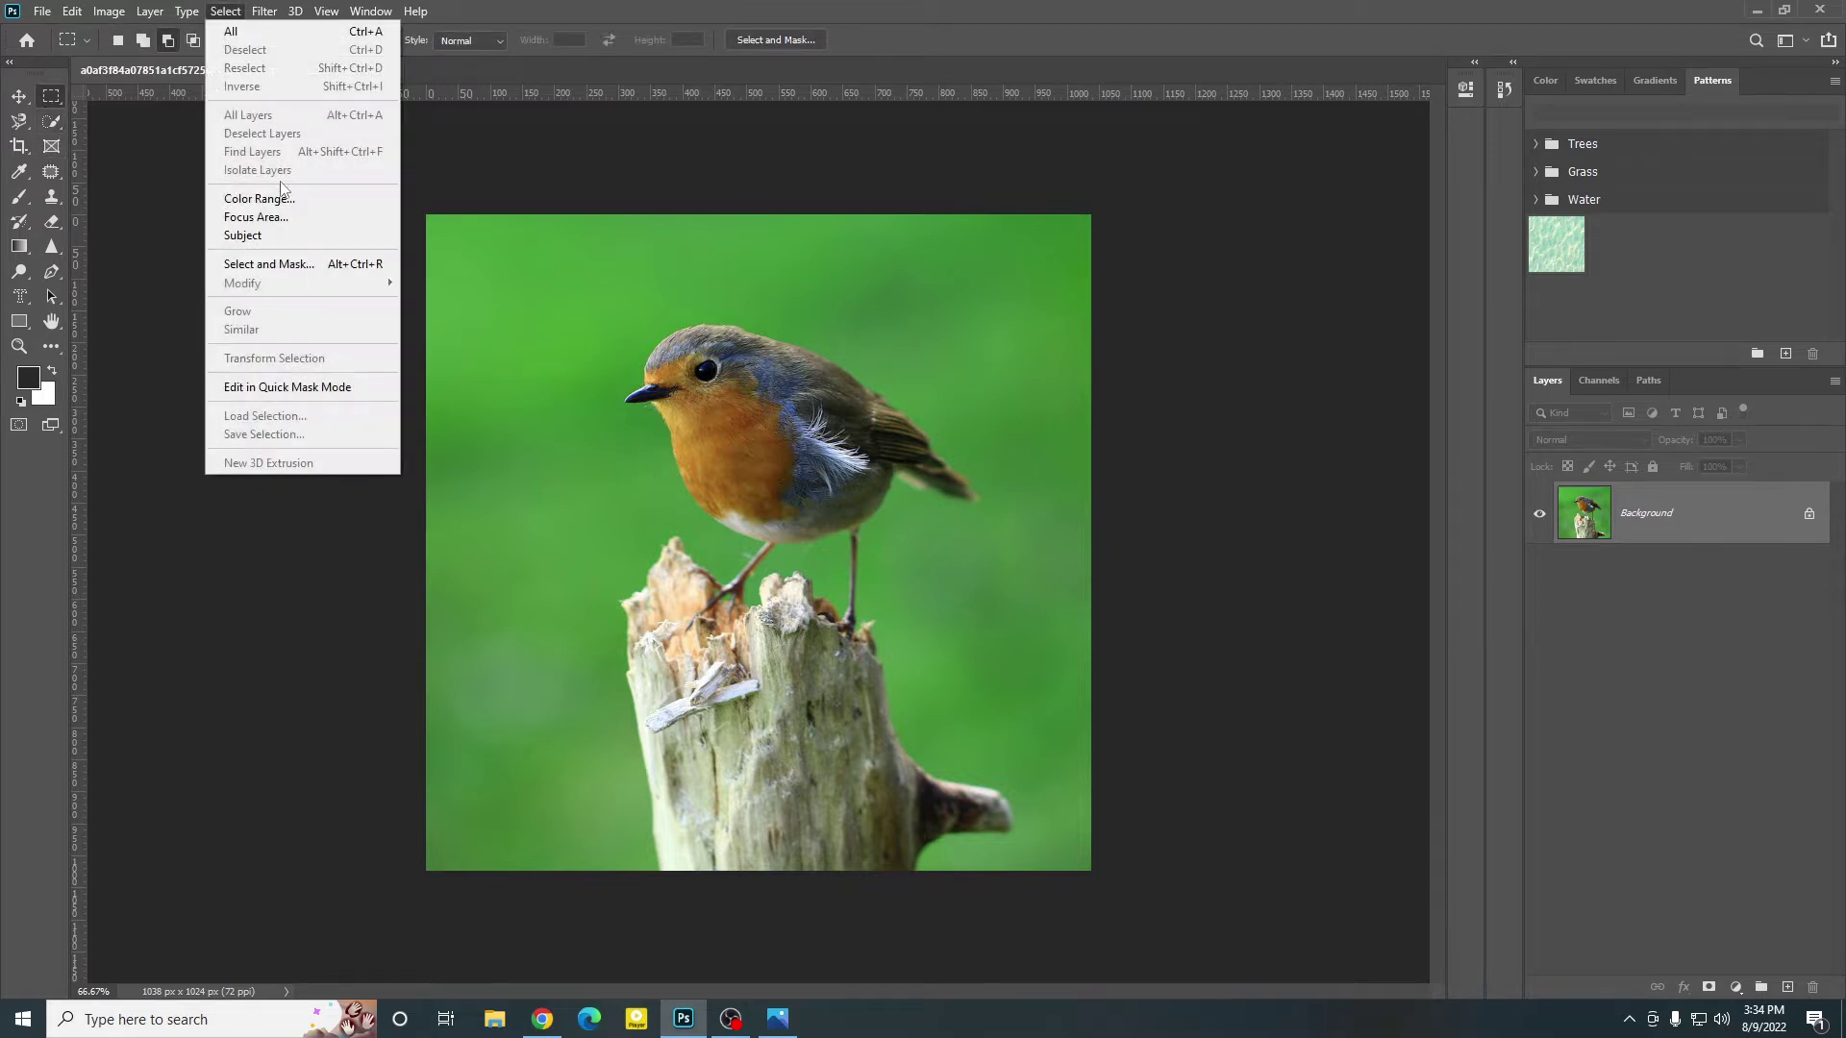
pyautogui.click(272, 237)
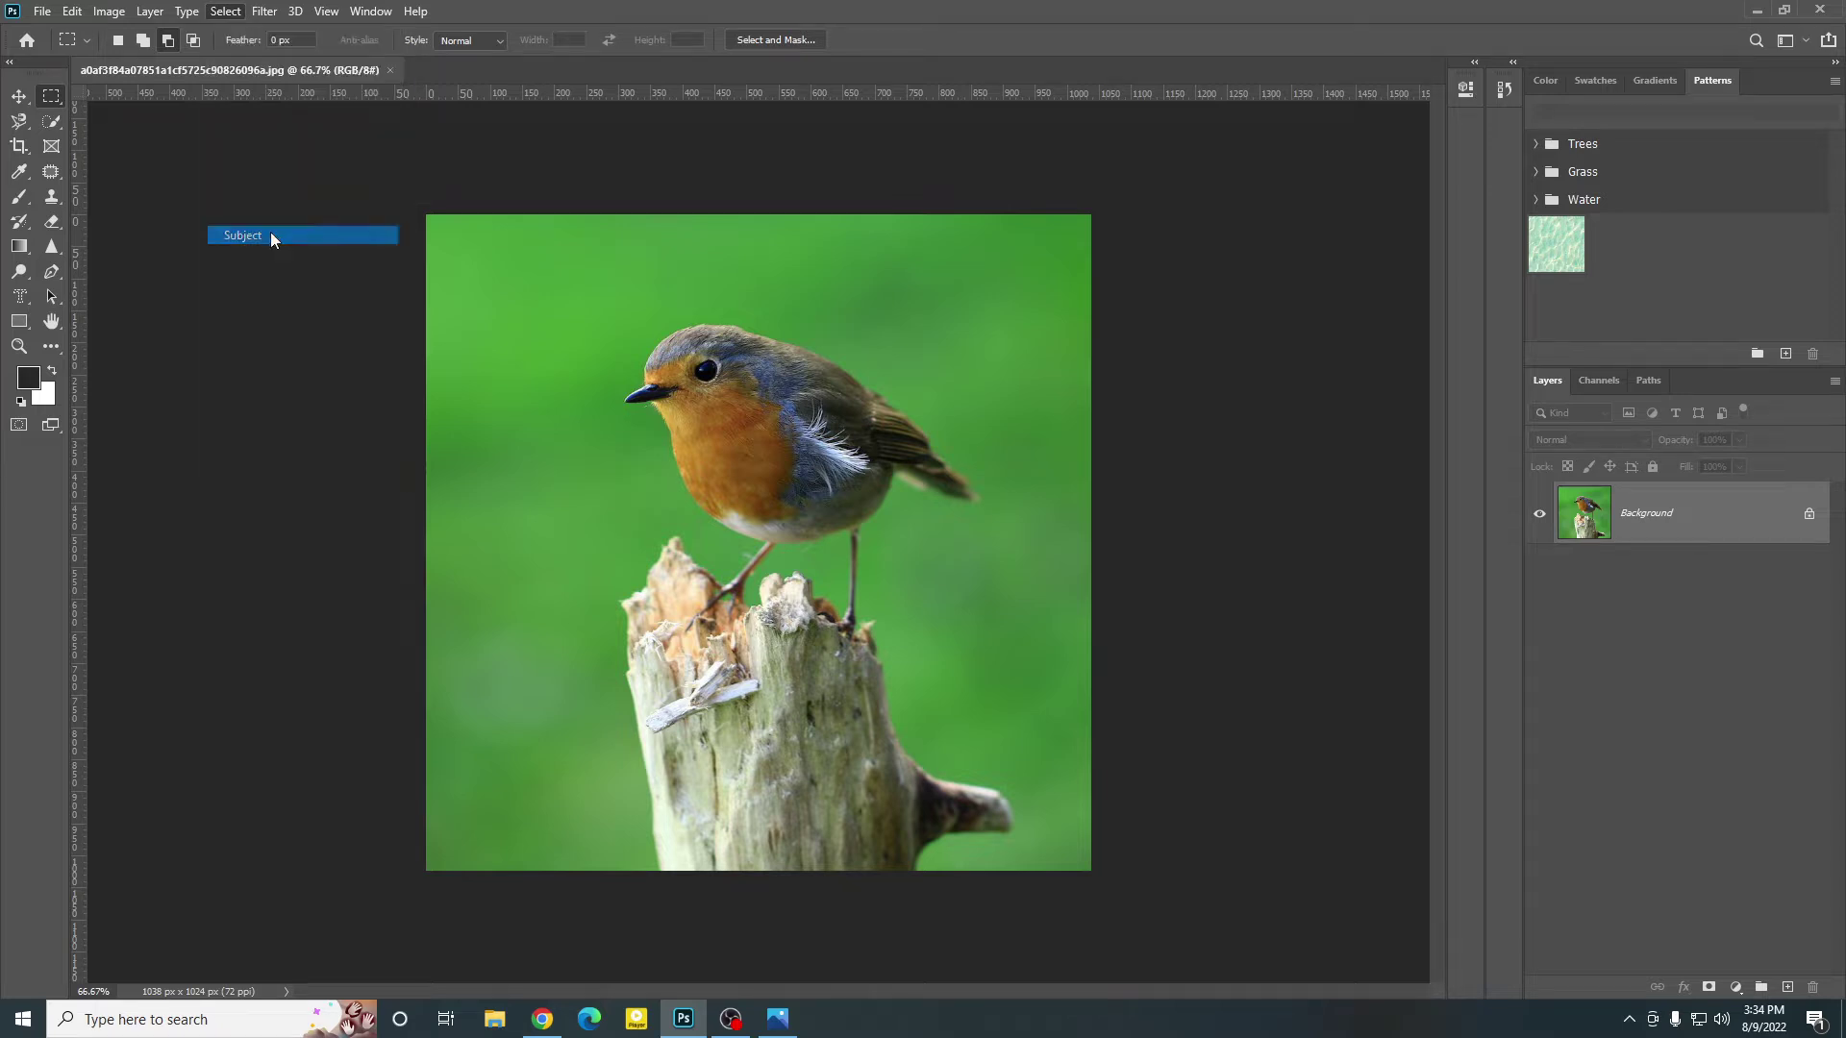
pyautogui.click(785, 342)
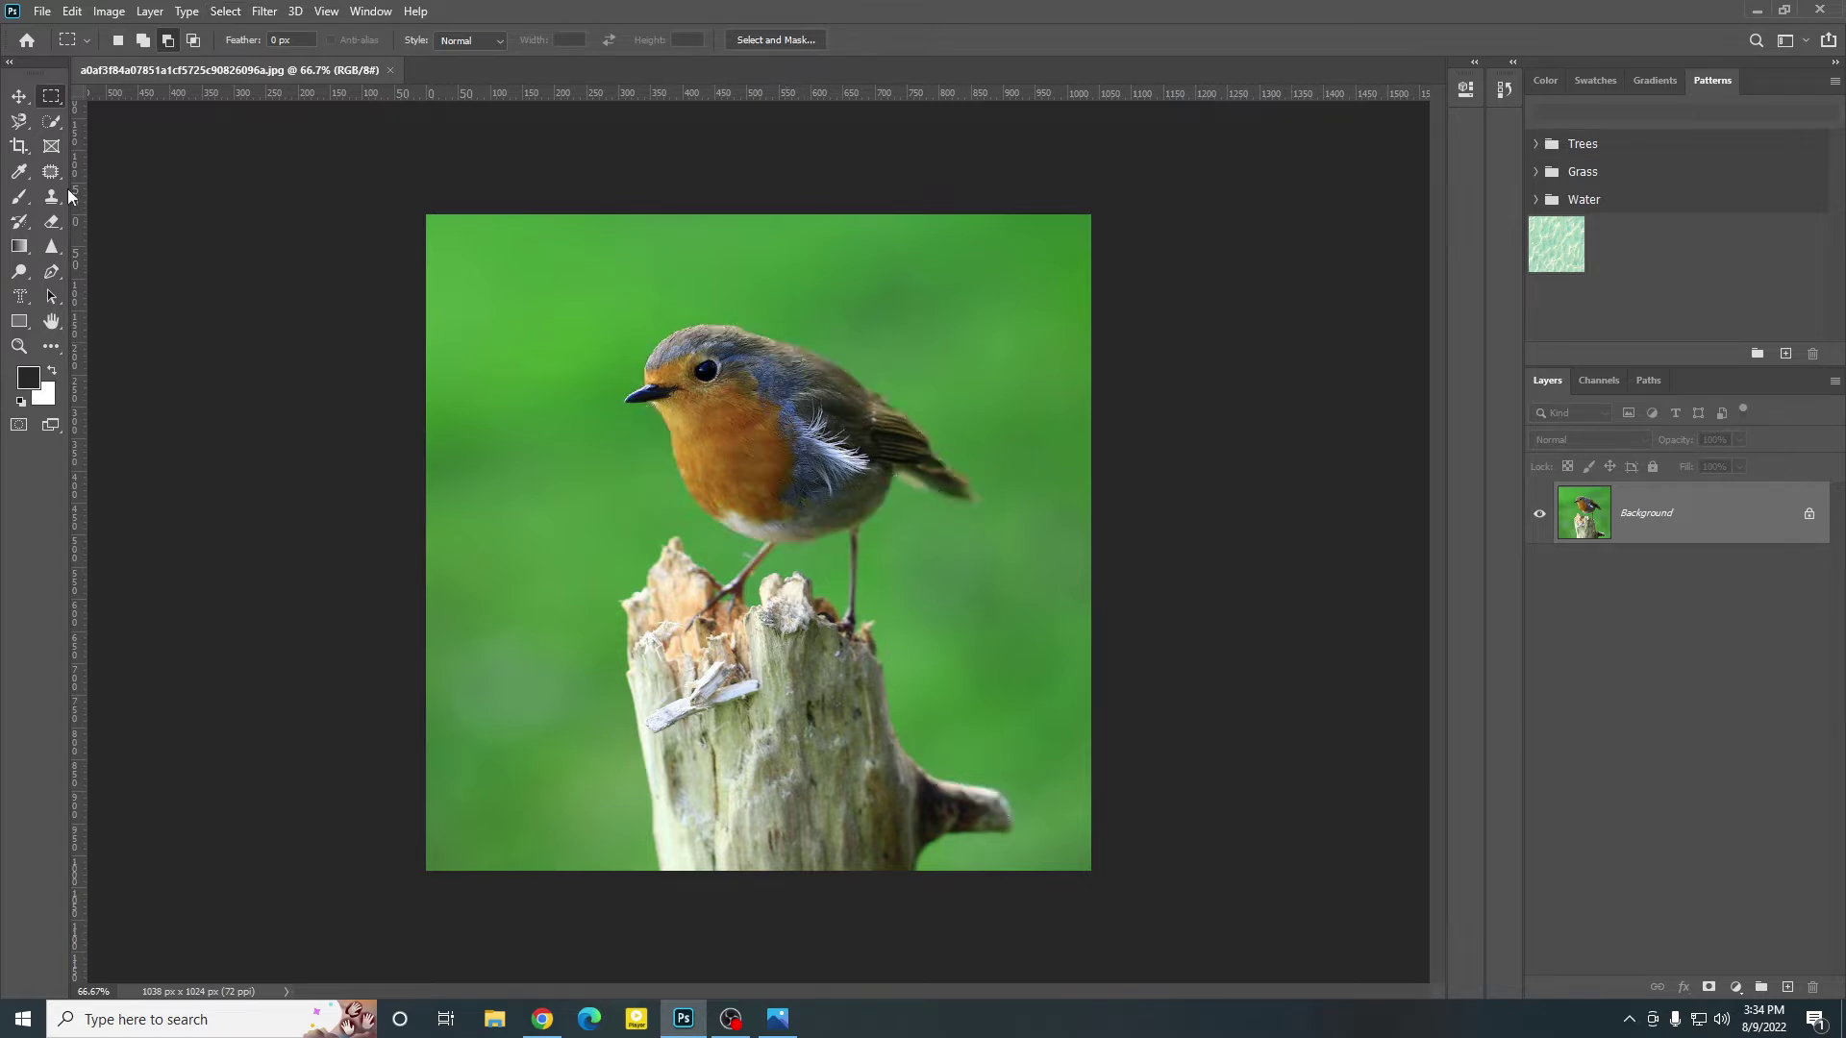
# Step: Activate the Quick Selection tool and use Select Subject to create a selection around the bird
pyautogui.click(54, 119)
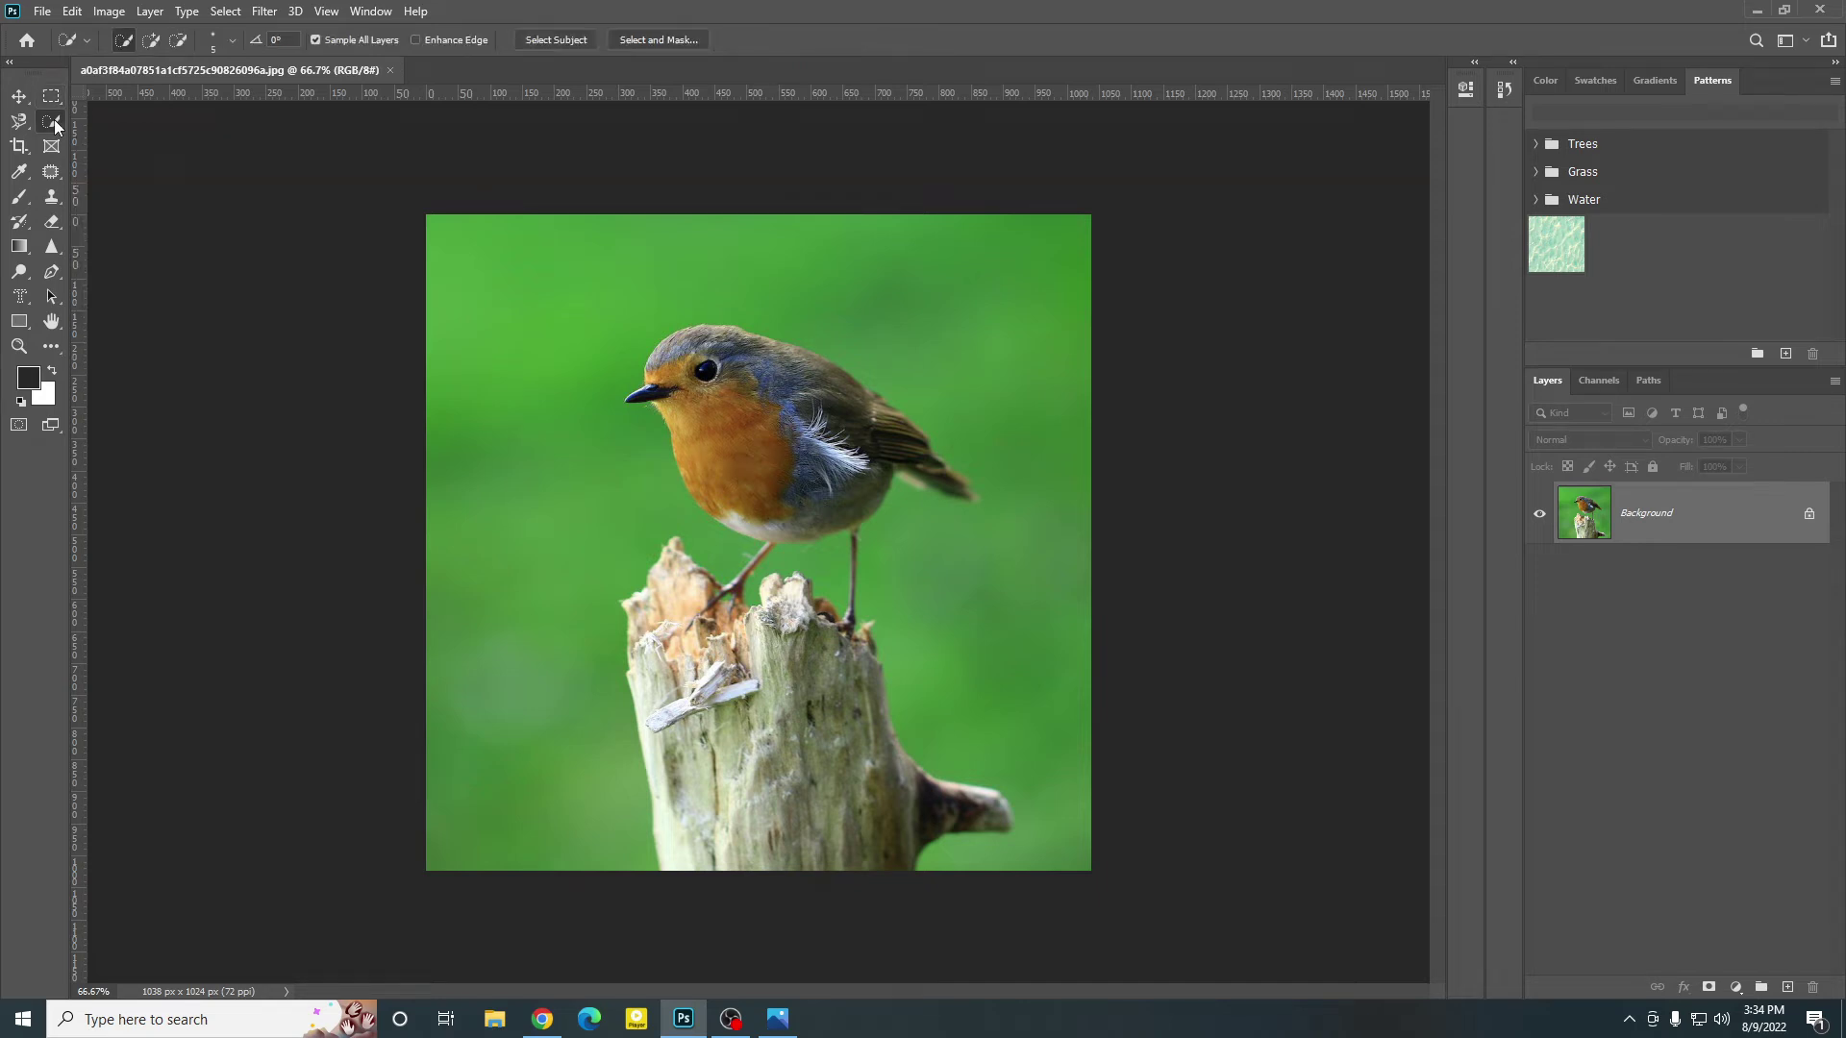
pyautogui.click(567, 43)
pyautogui.scroll(3, 778, 550)
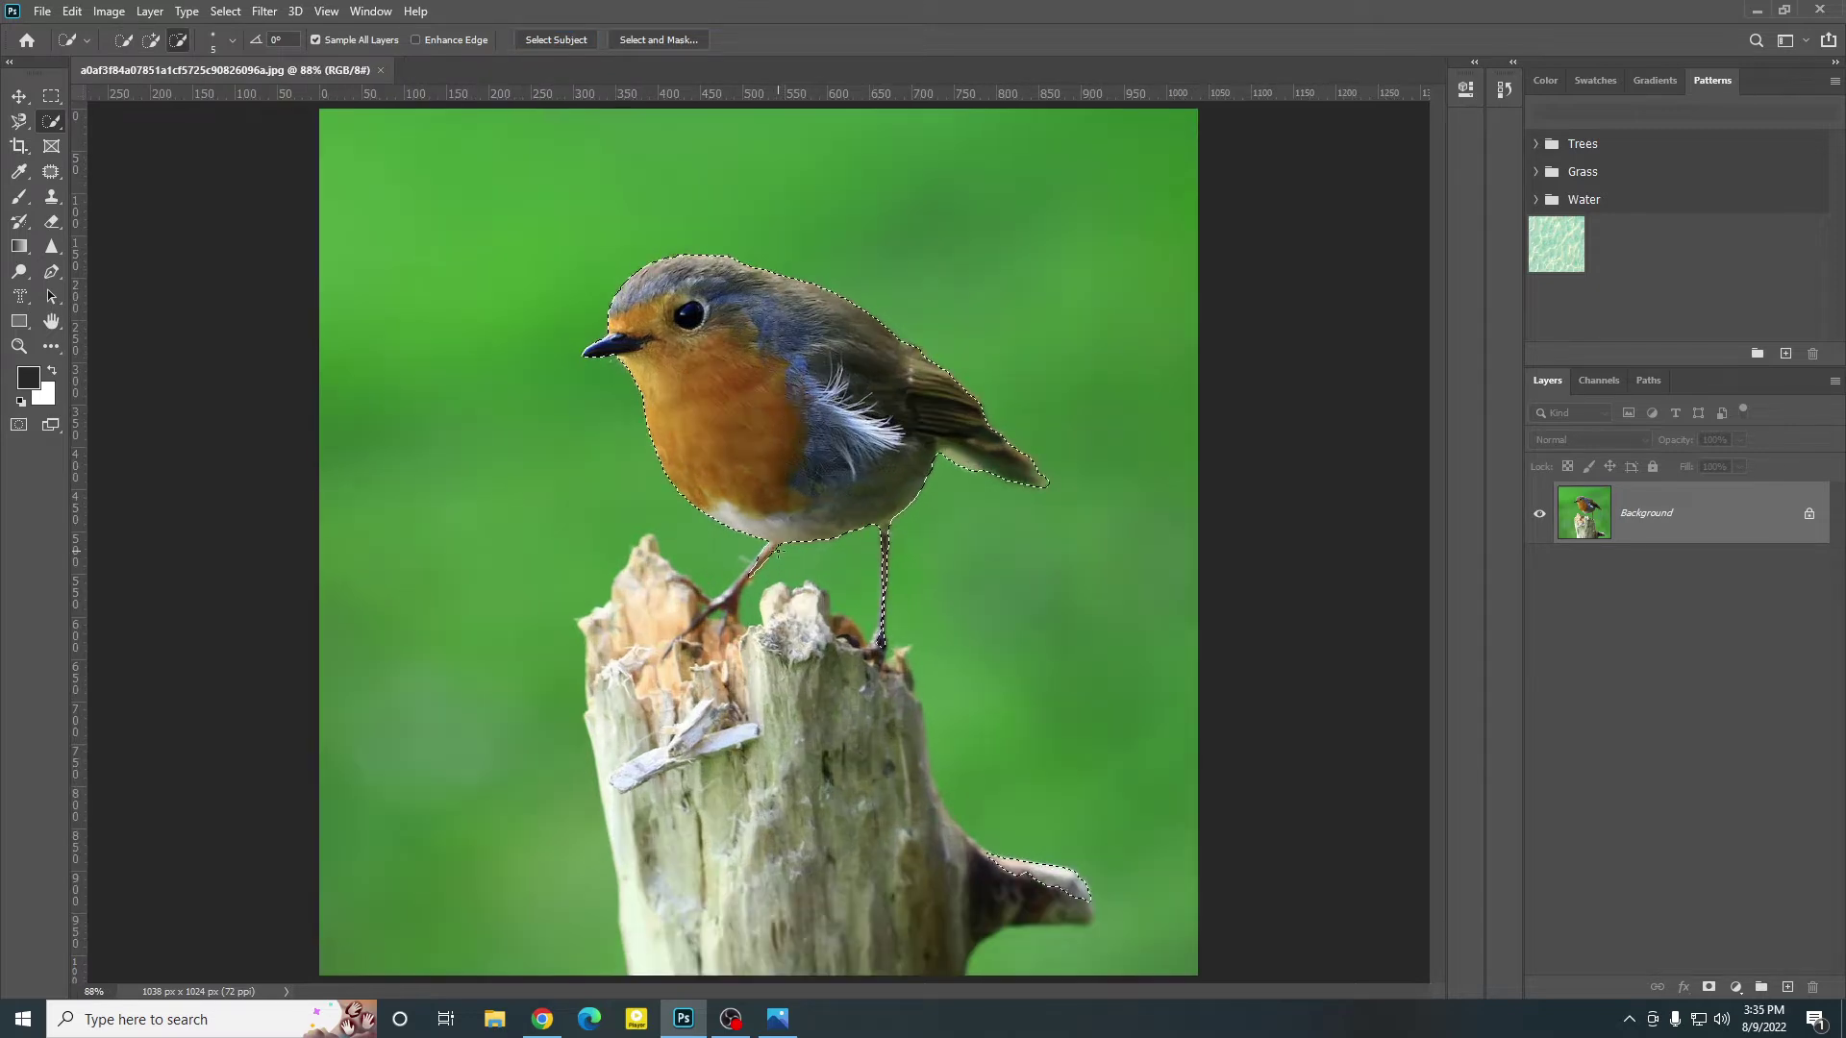
# Step: Examine the selection outline closely around the bird's legs, belly and tail
pyautogui.scroll(5, 779, 543)
pyautogui.scroll(-2, 1169, 721)
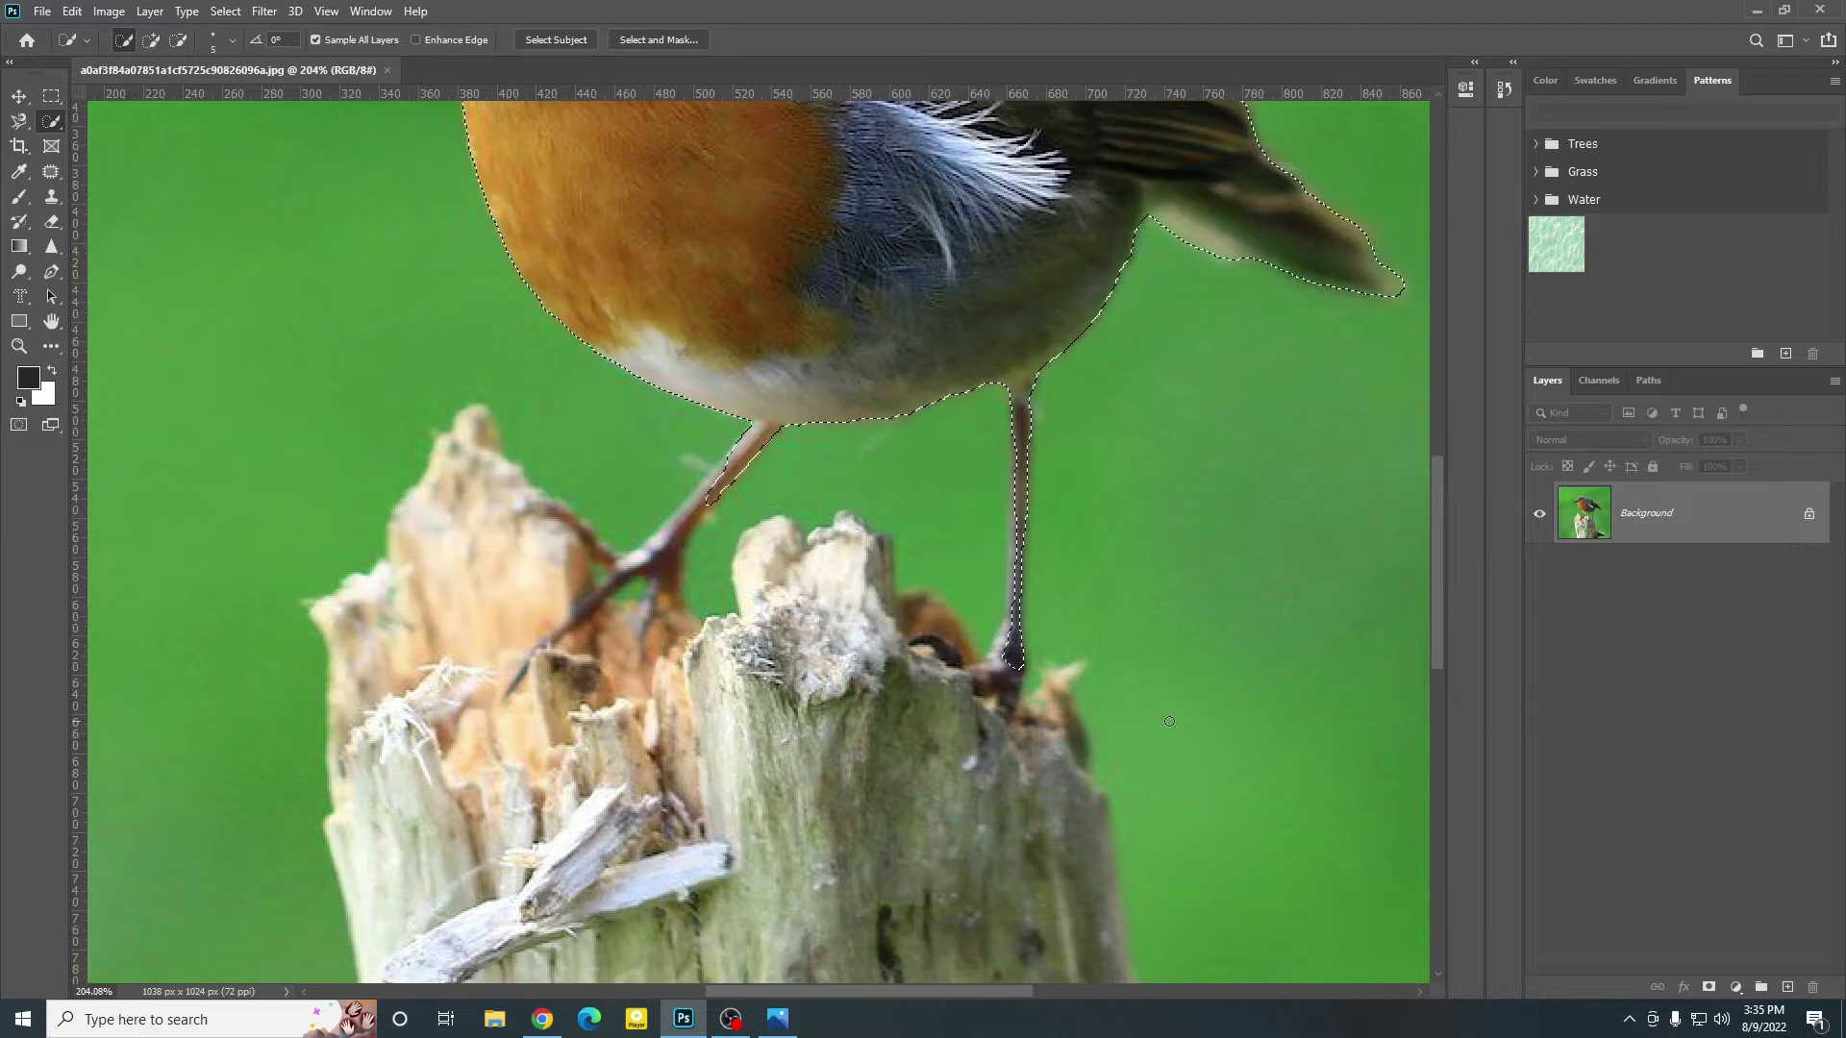
pyautogui.scroll(2, 1087, 606)
pyautogui.scroll(-2, 873, 498)
pyautogui.scroll(1, 873, 498)
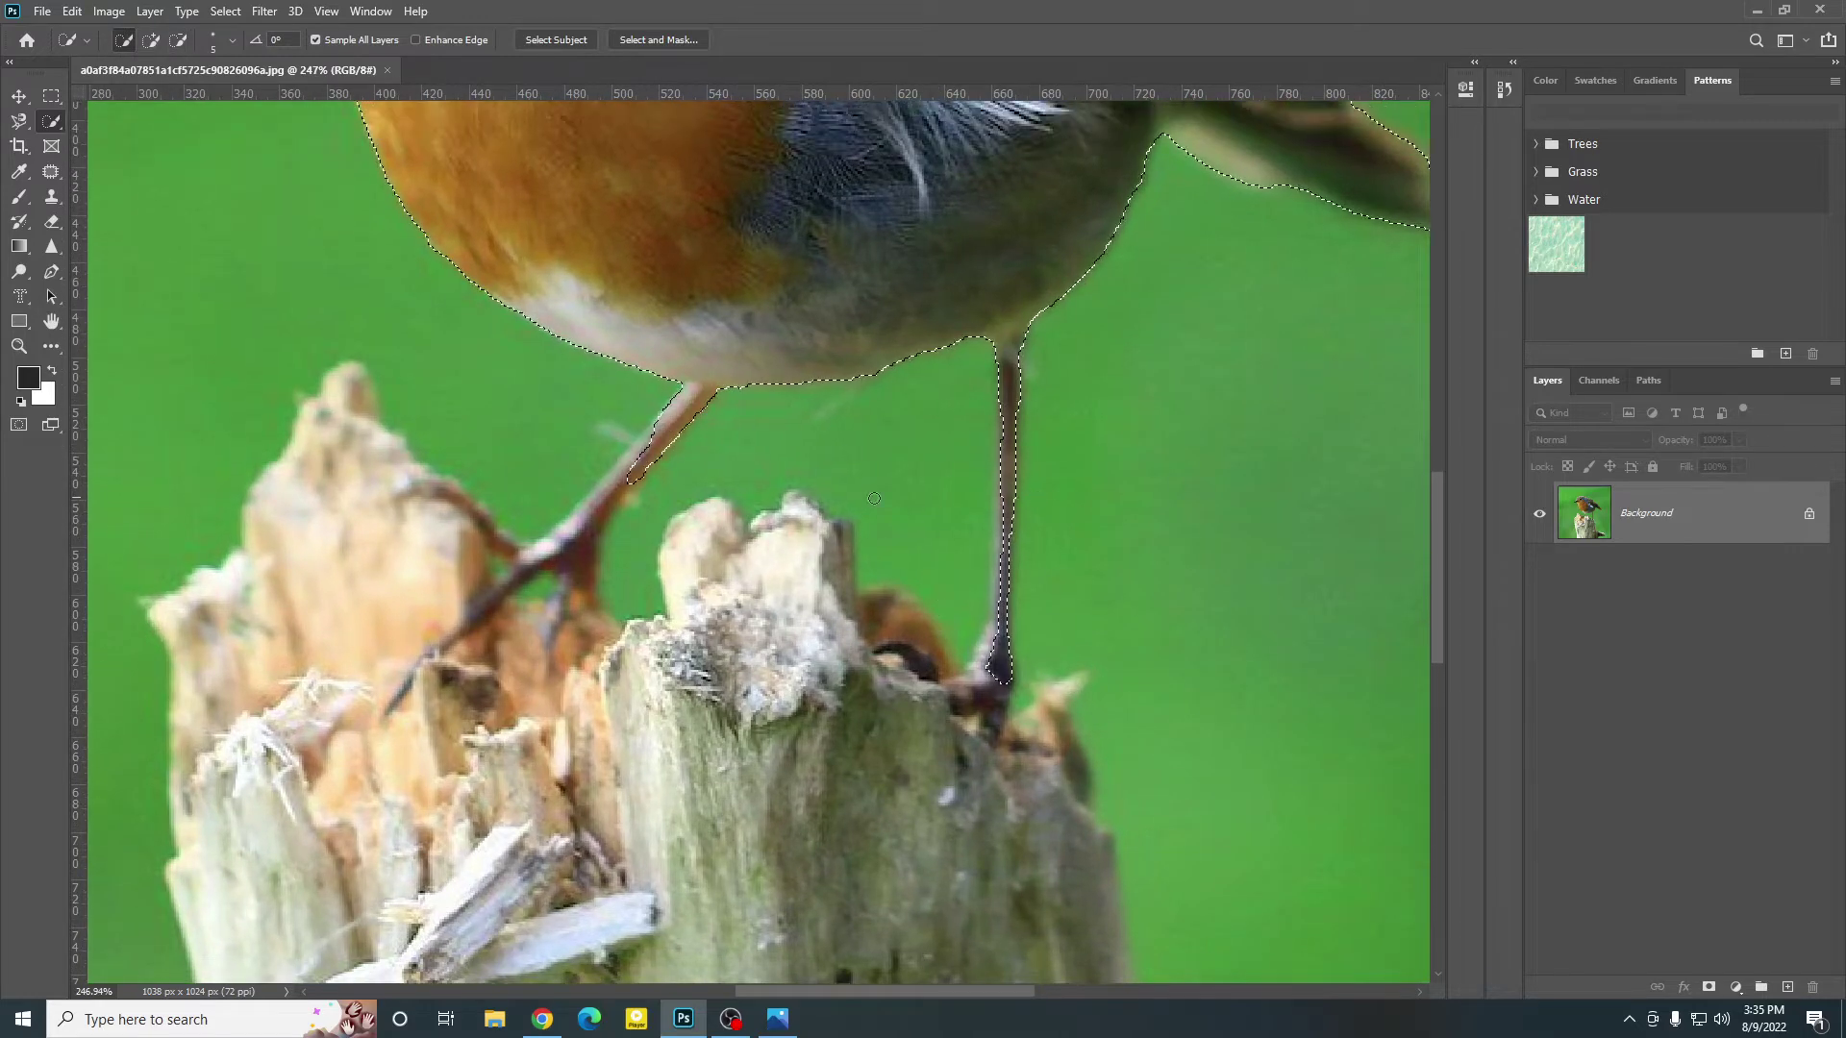
pyautogui.scroll(3, 874, 498)
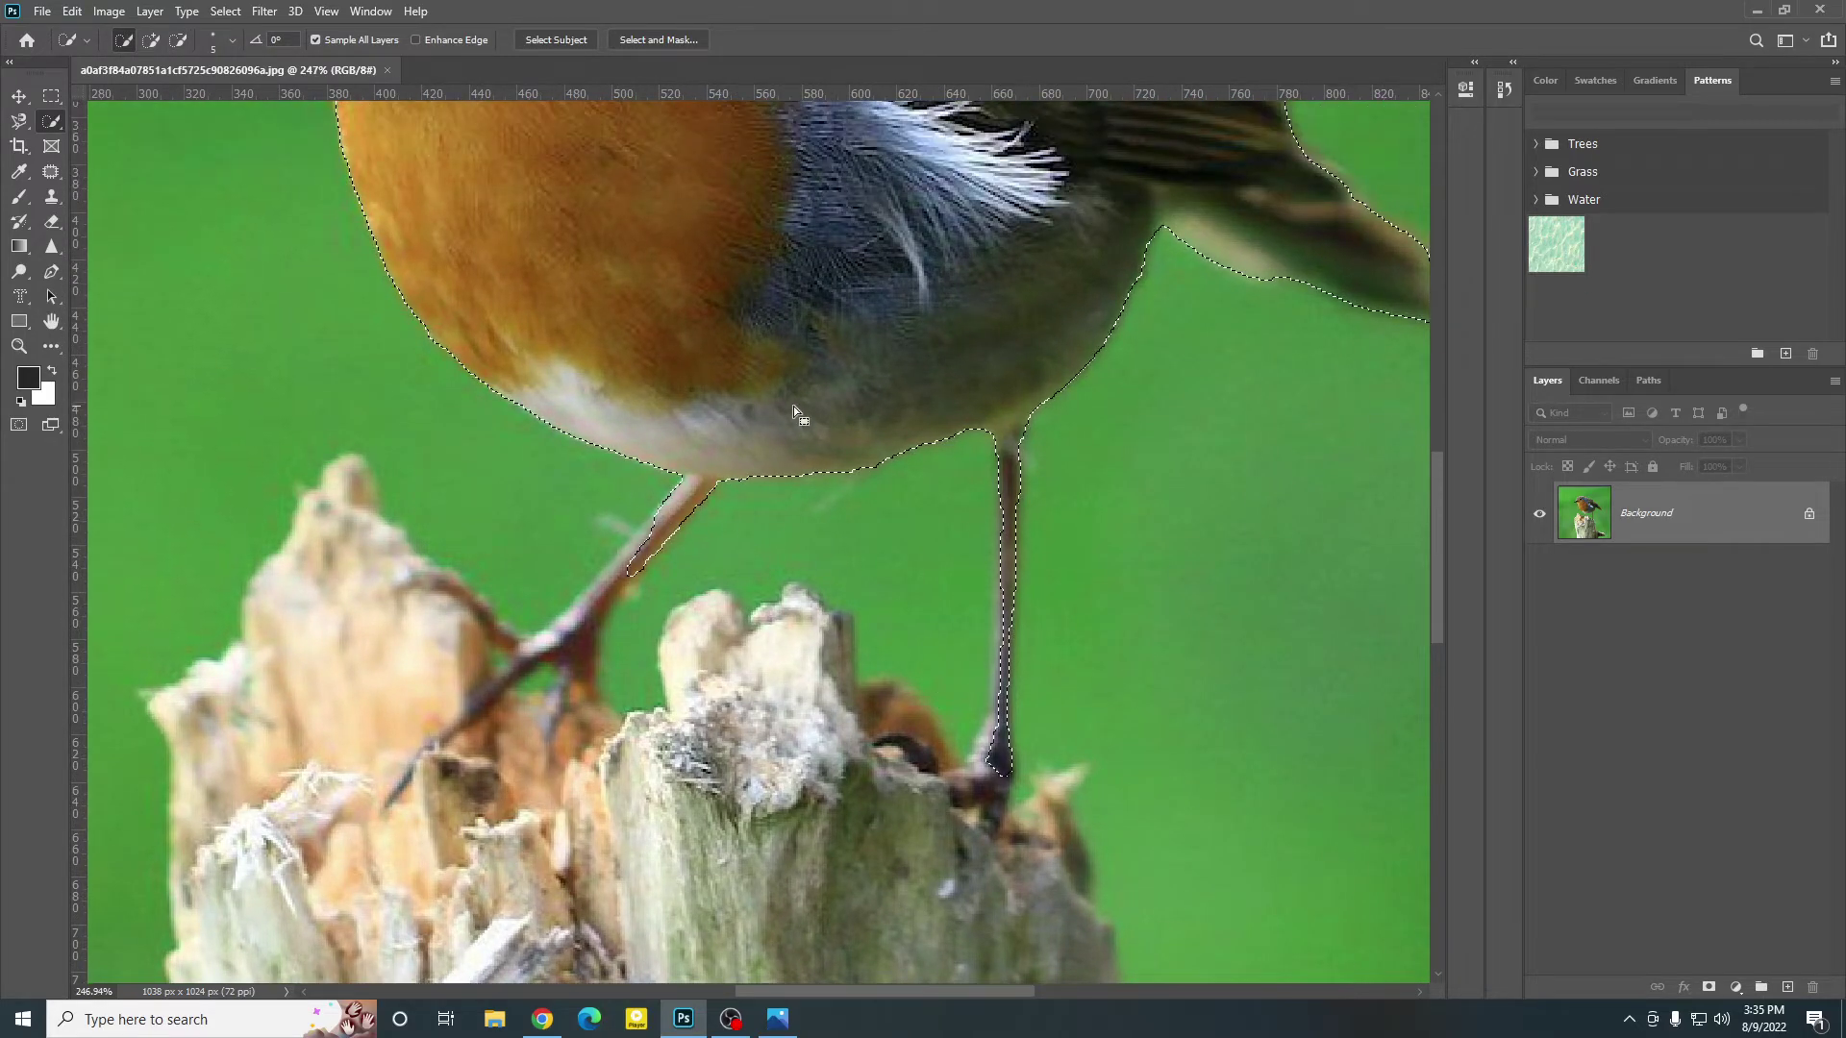
pyautogui.scroll(-4, 793, 406)
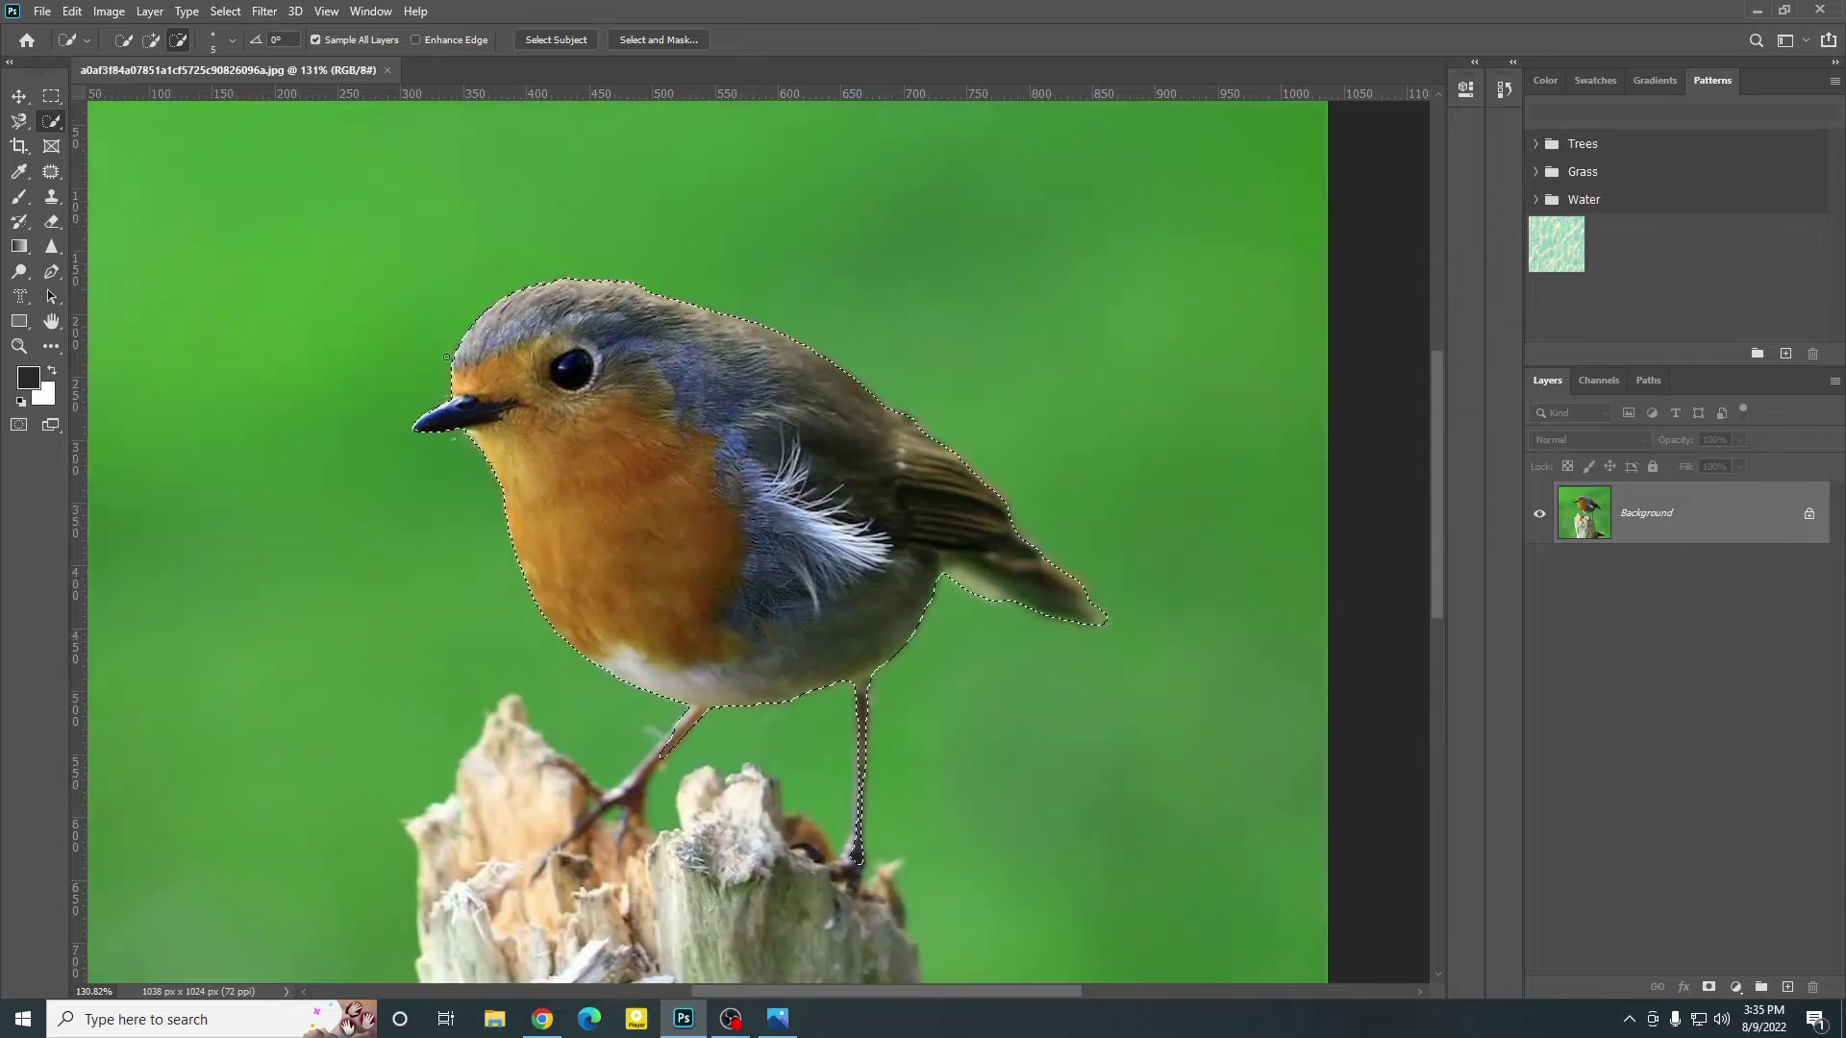
pyautogui.scroll(5, 660, 581)
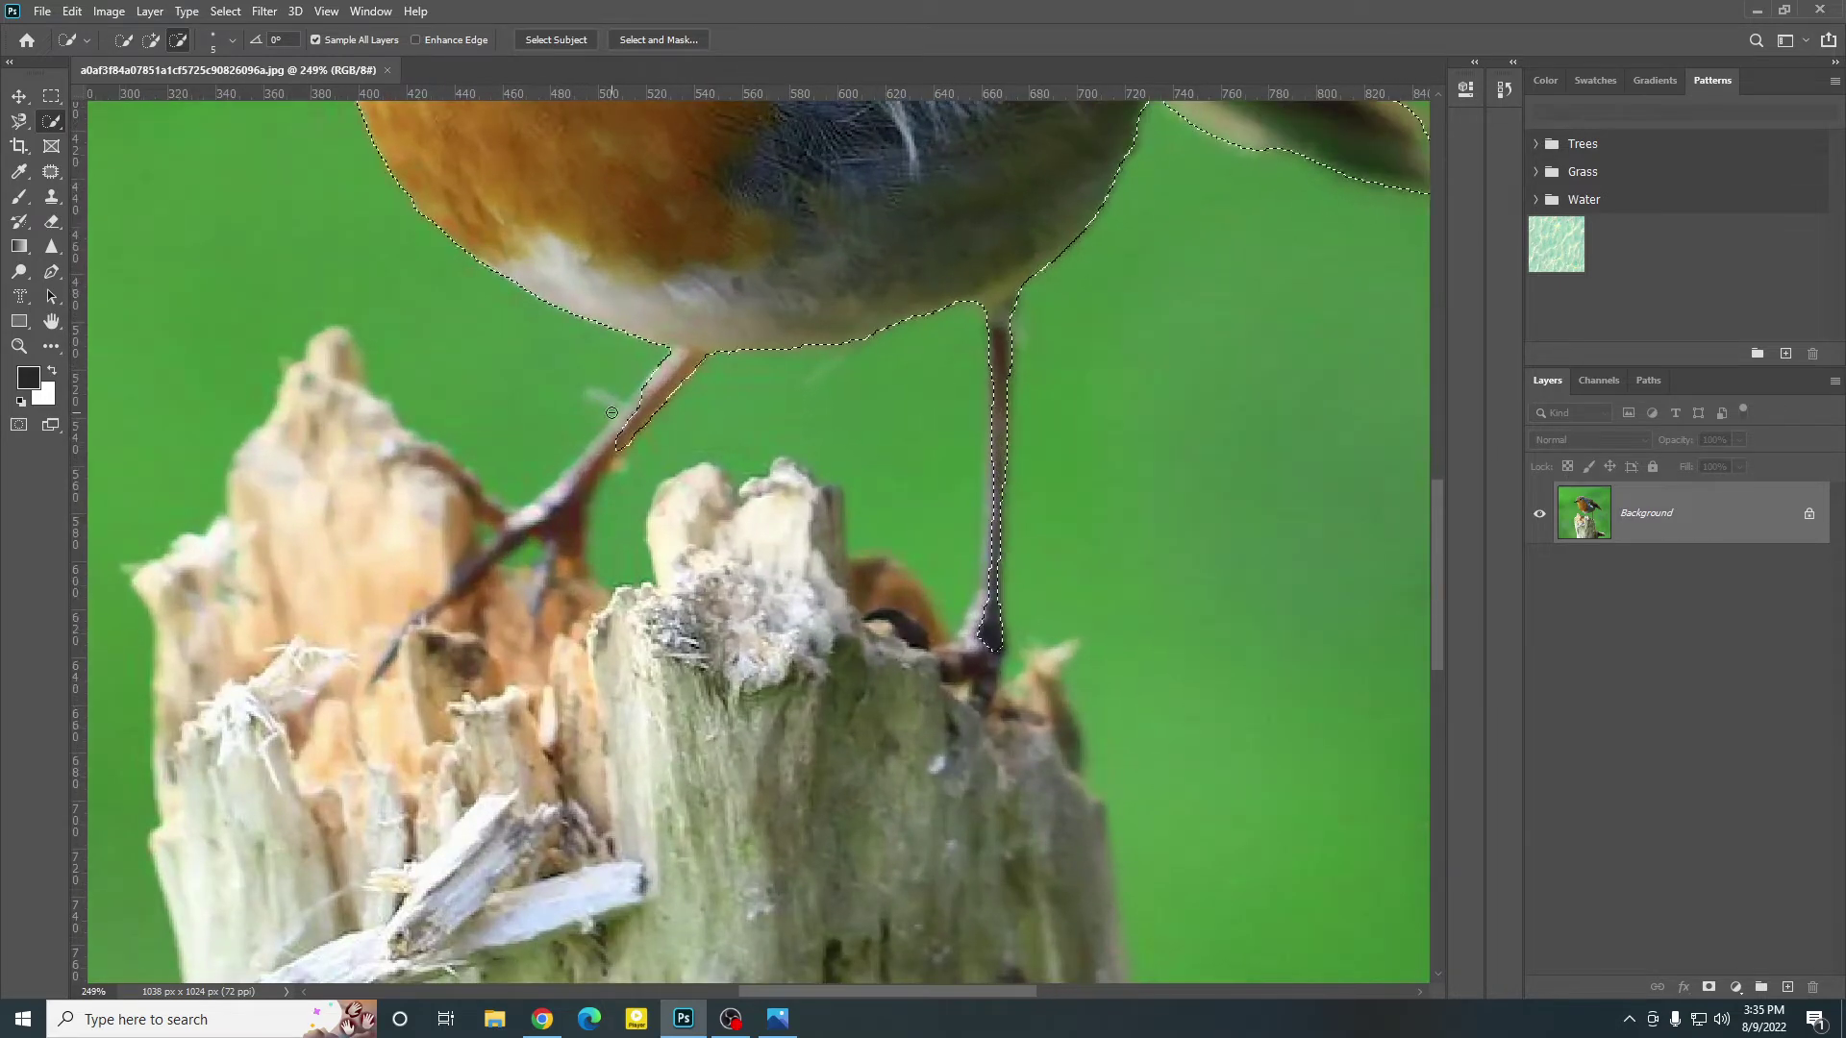
pyautogui.scroll(-2, 815, 435)
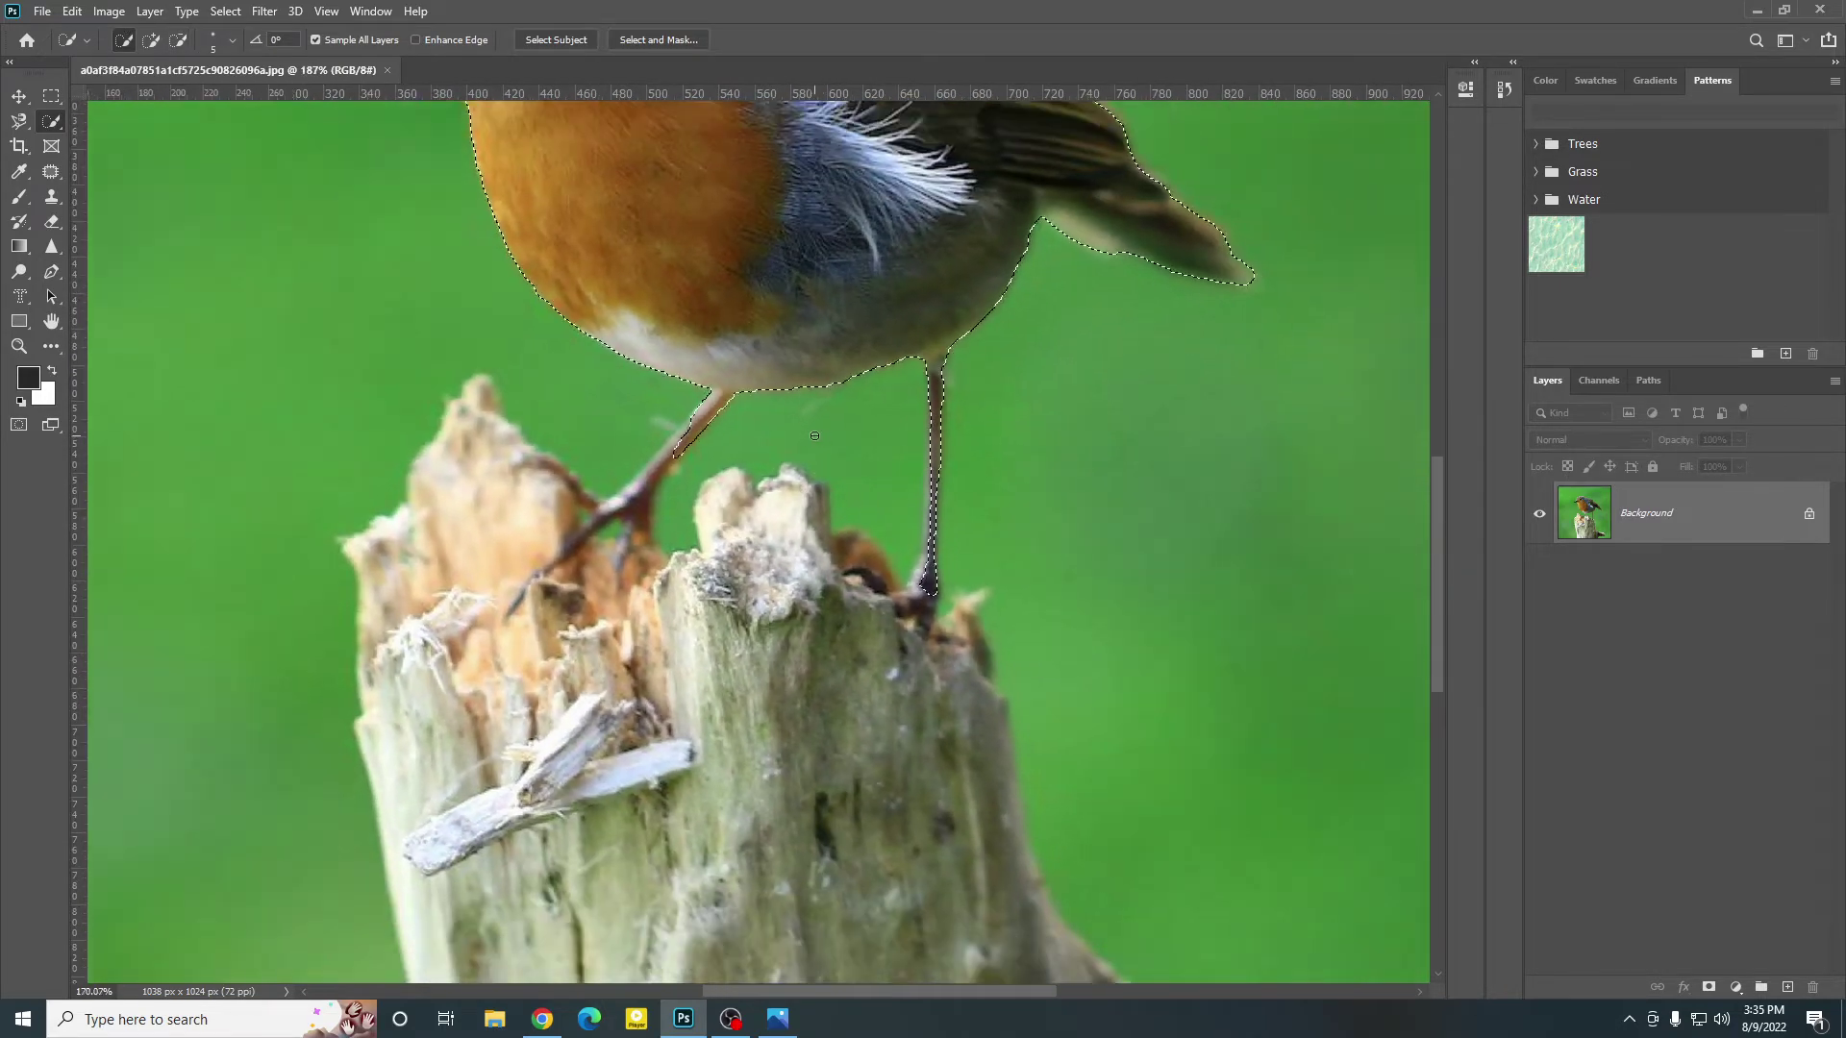
pyautogui.scroll(-2, 814, 435)
pyautogui.scroll(2, 814, 435)
pyautogui.scroll(2, 814, 435)
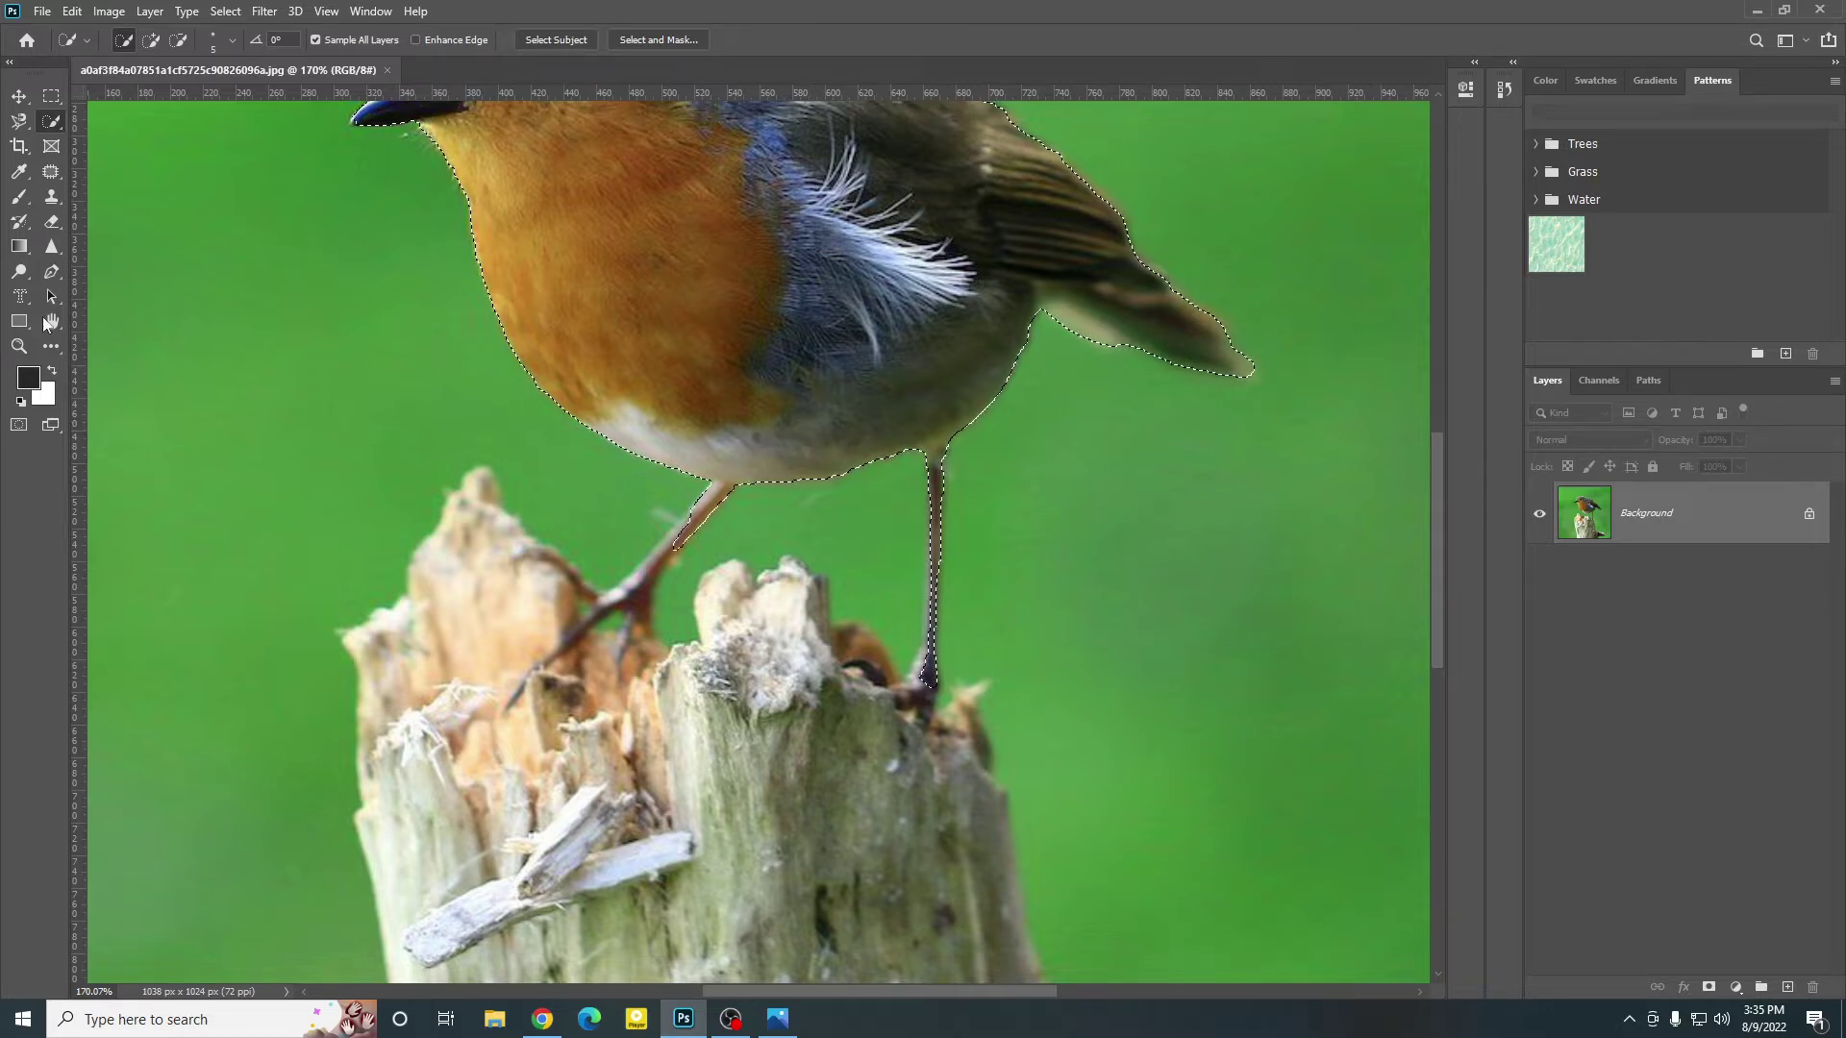
# Step: Add the missing edge of the bird's left-hand leg to the selection with the Quick Selection tool
pyautogui.click(19, 196)
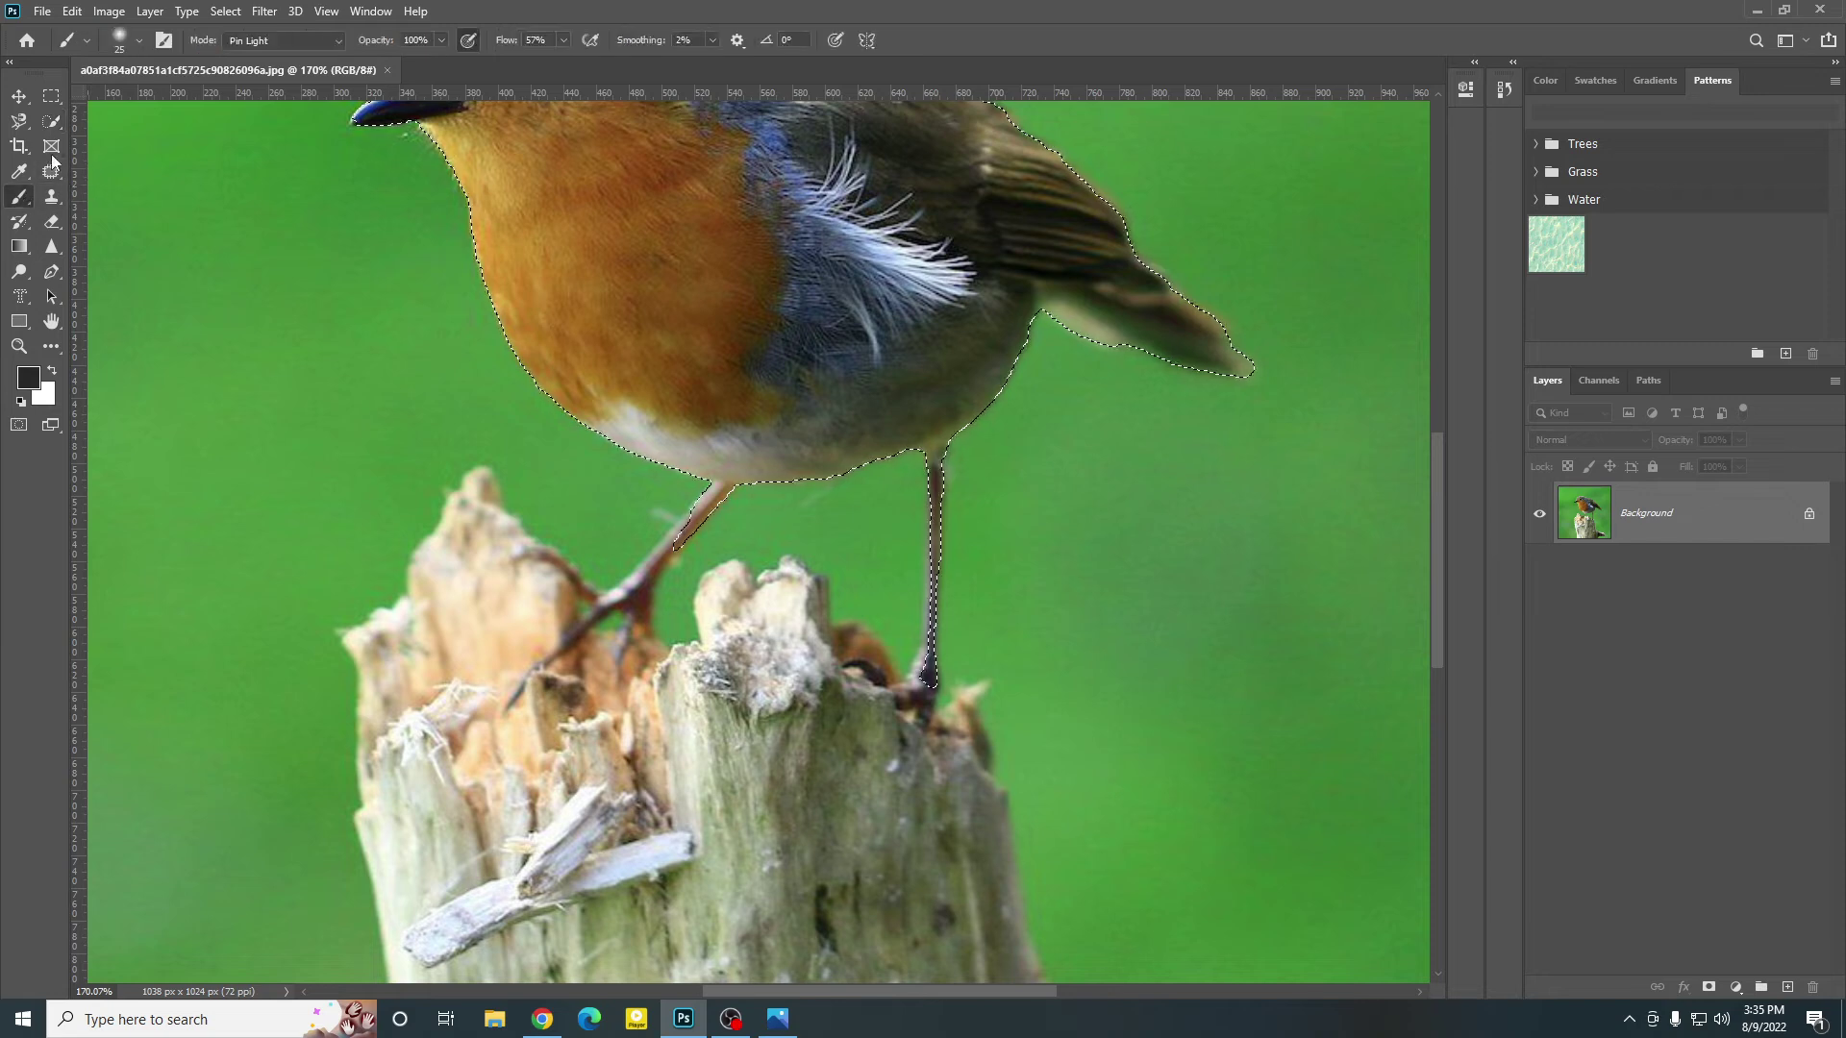
pyautogui.click(51, 121)
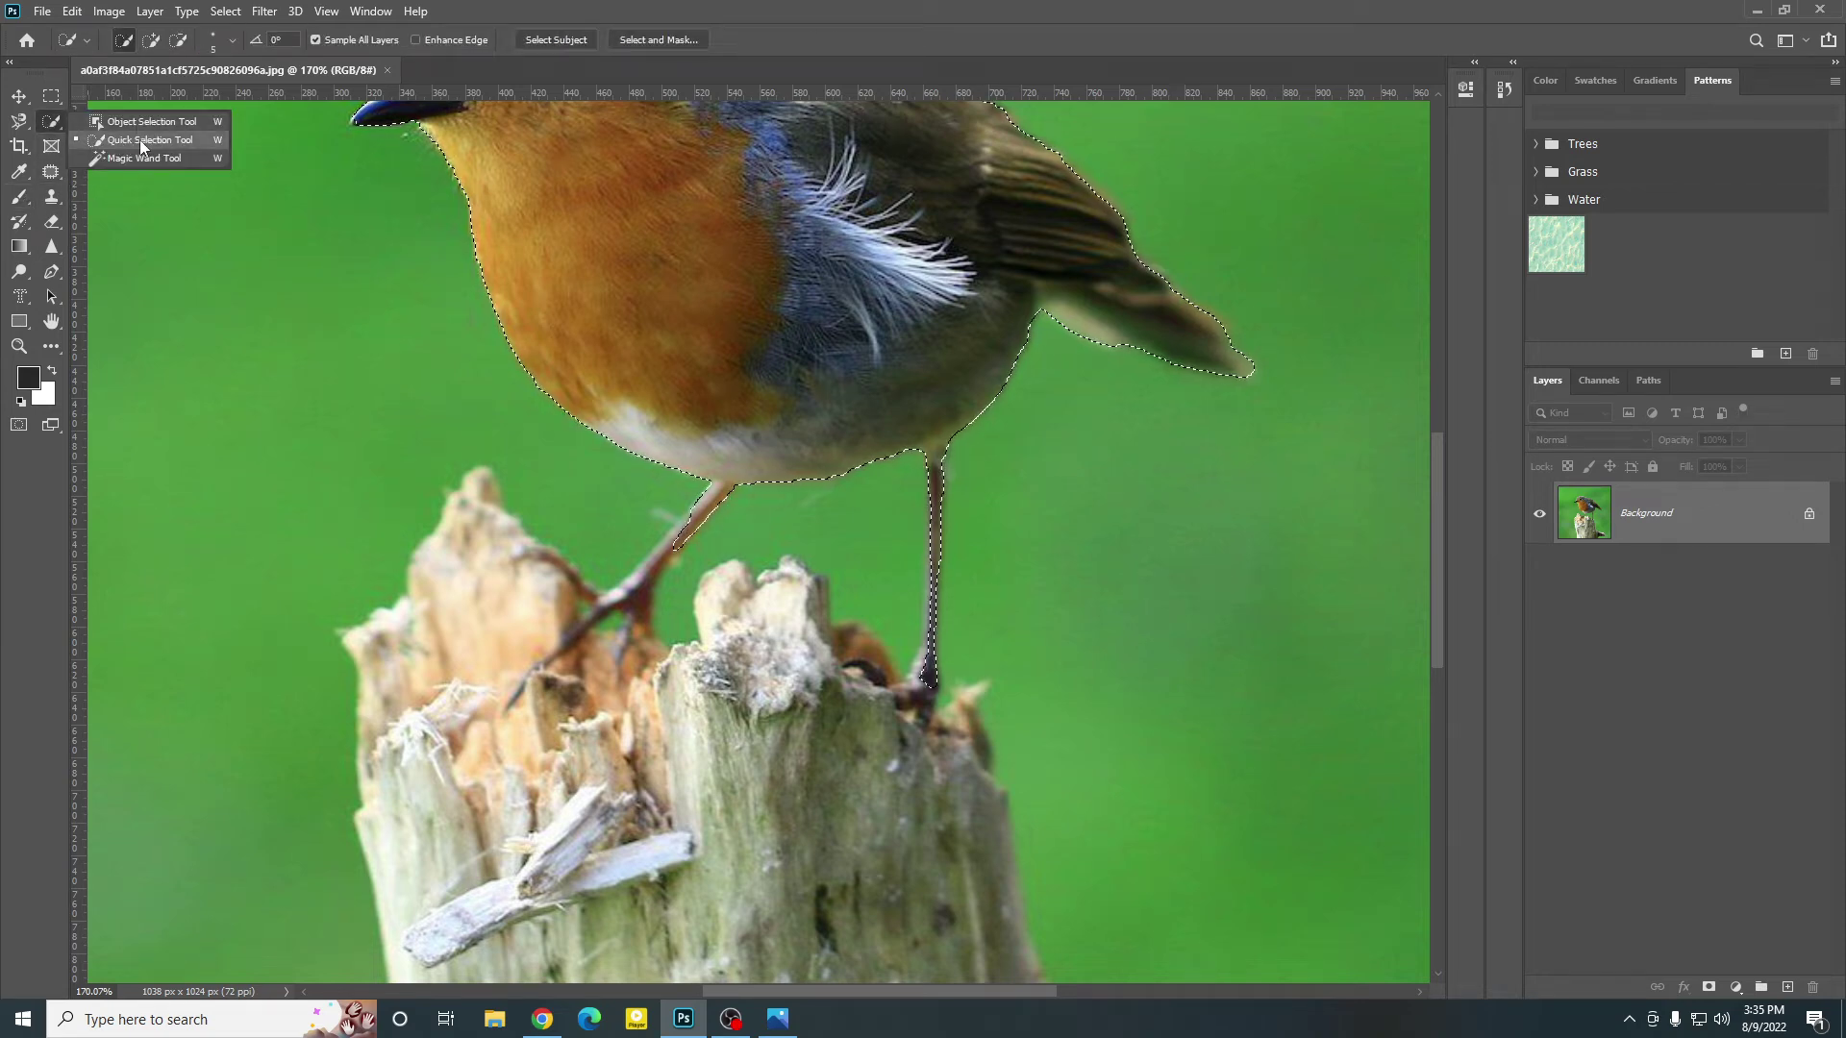
pyautogui.click(166, 144)
pyautogui.keyDown('alt'); pyautogui.scroll(2, 645, 564); pyautogui.keyUp('alt')
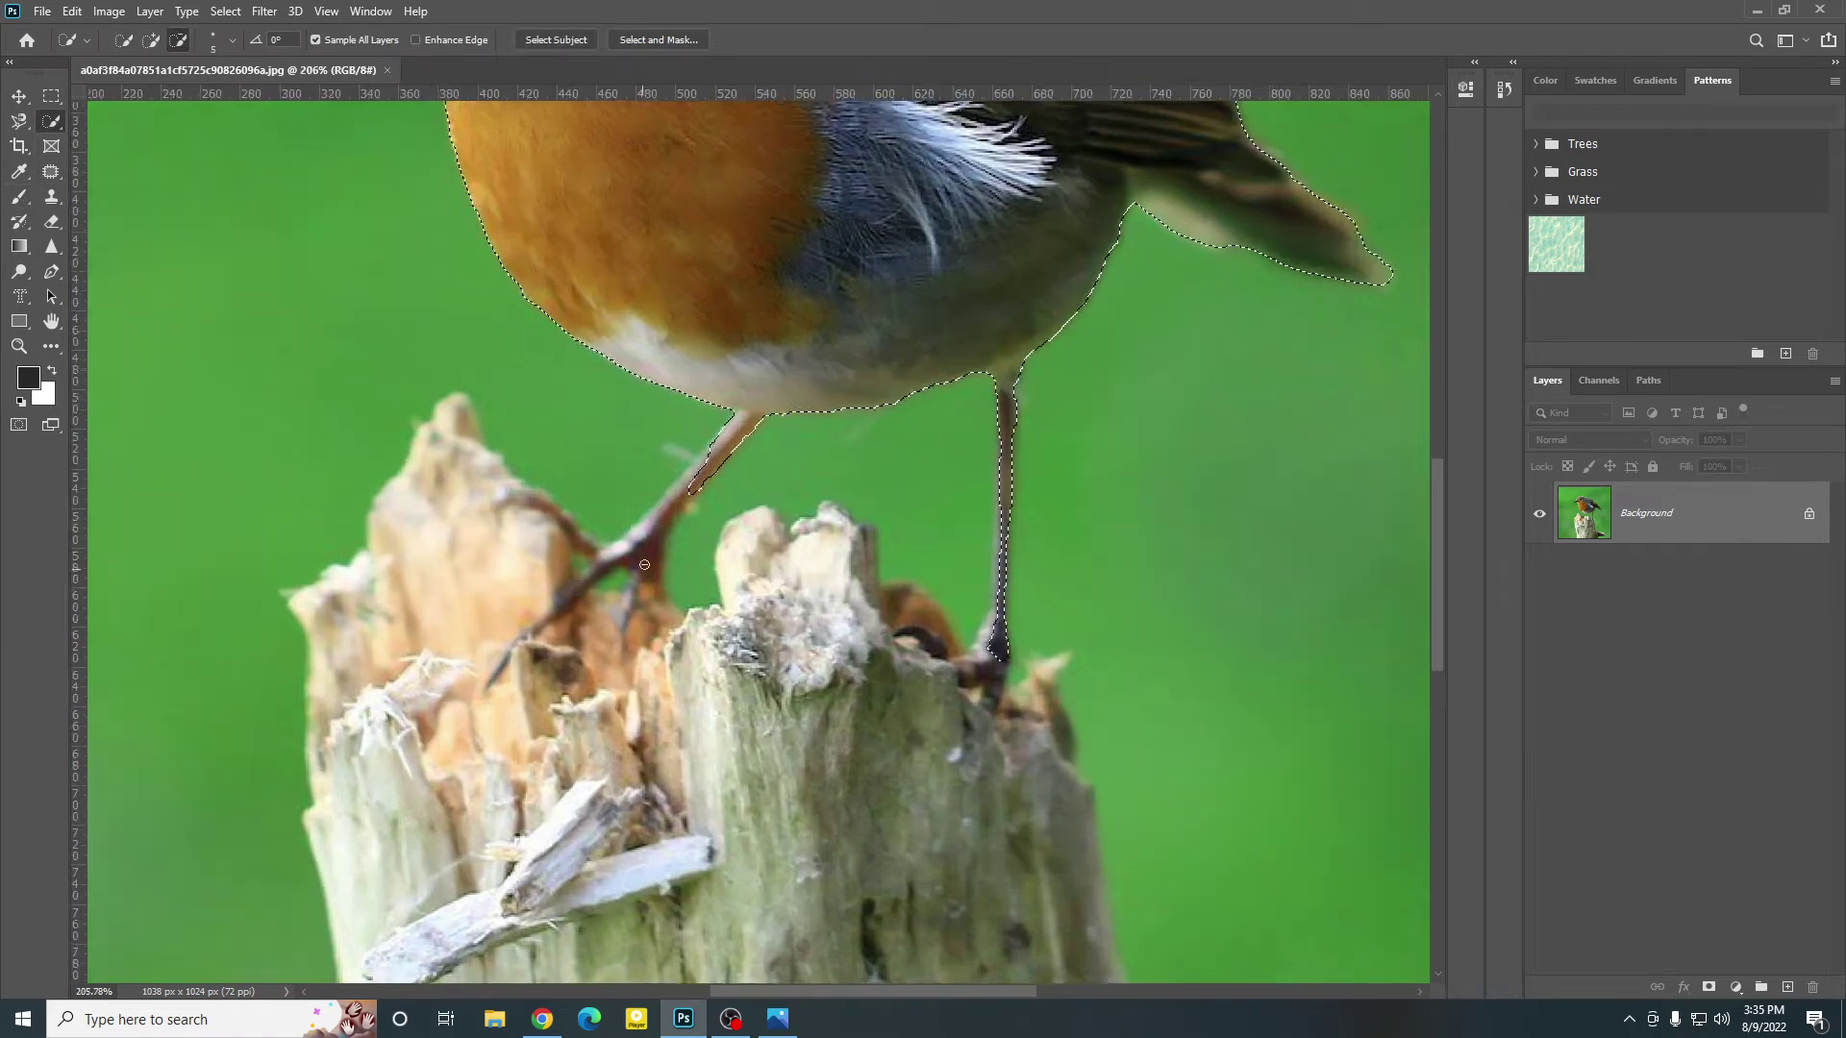
pyautogui.scroll(5, 644, 564)
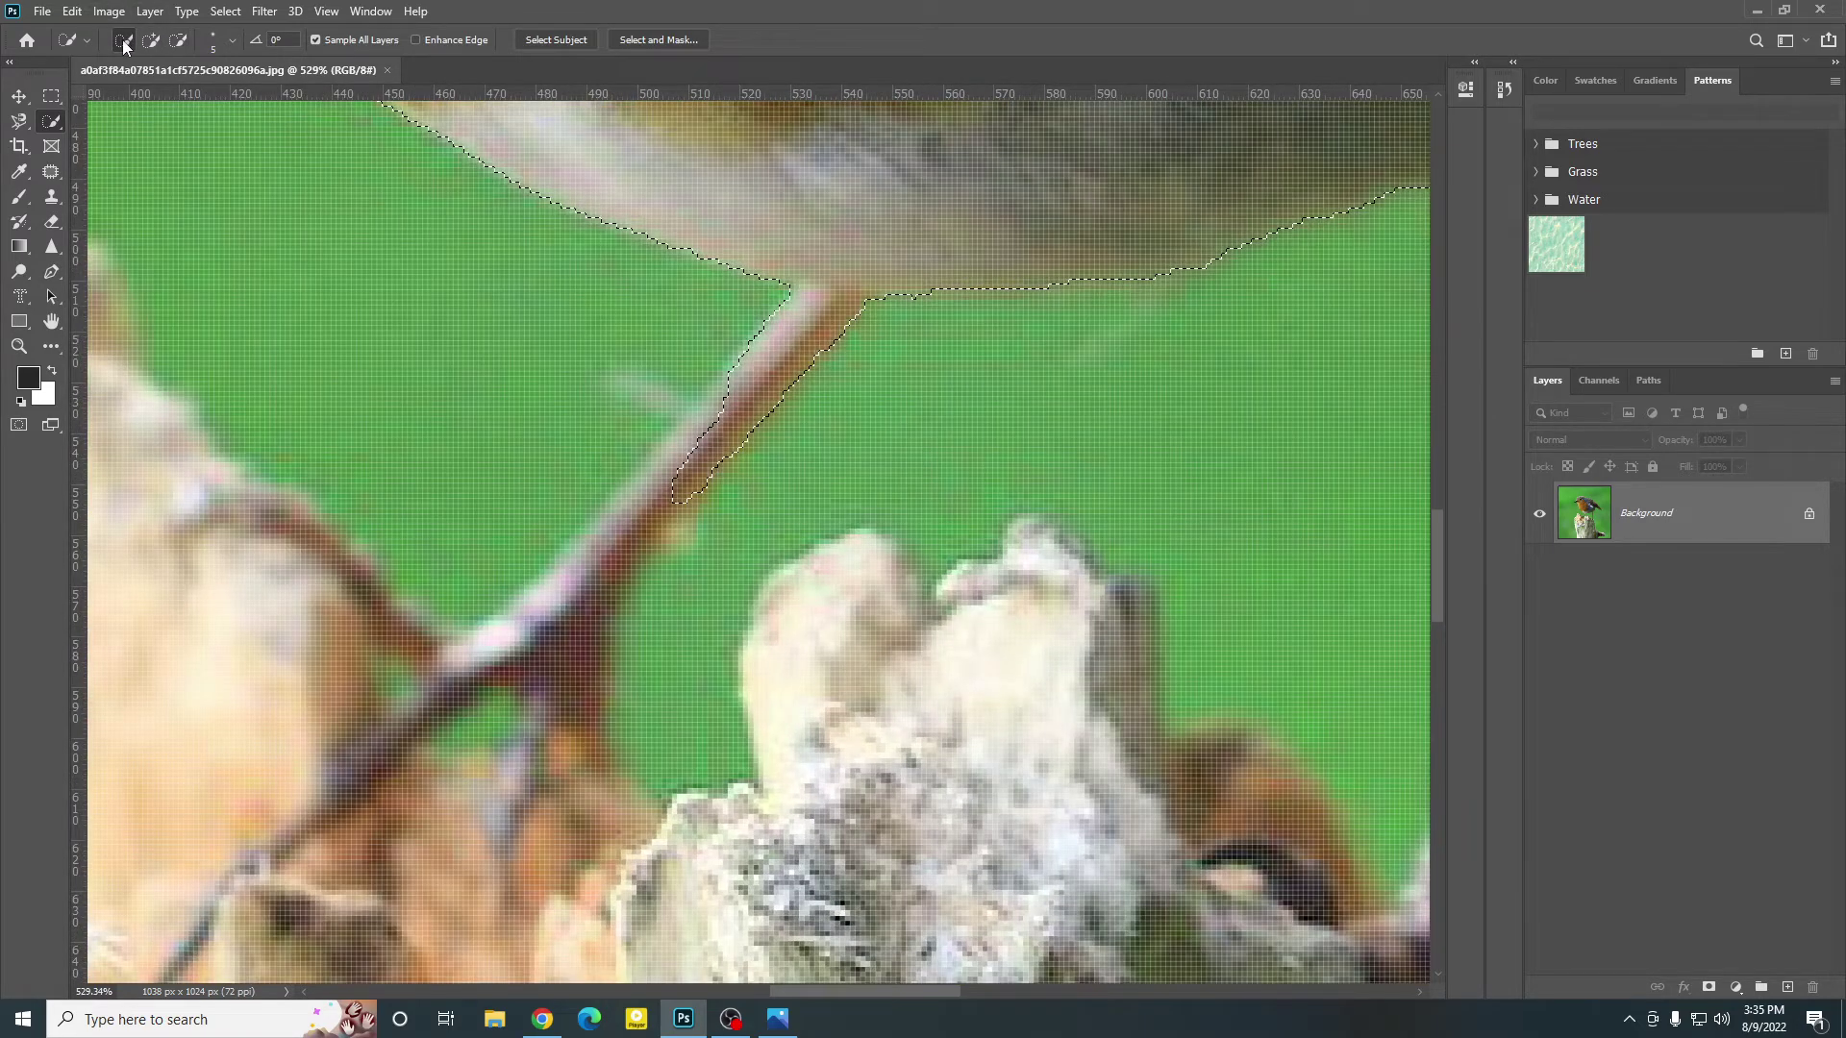
pyautogui.click(123, 38)
pyautogui.press('alt')
pyautogui.press('shift')
pyautogui.moveTo(748, 380)
pyautogui.mouseDown()
pyautogui.moveTo(638, 487)
pyautogui.moveTo(678, 506)
pyautogui.mouseUp()
pyautogui.scroll(-3, 679, 506)
pyautogui.scroll(-3, 770, 508)
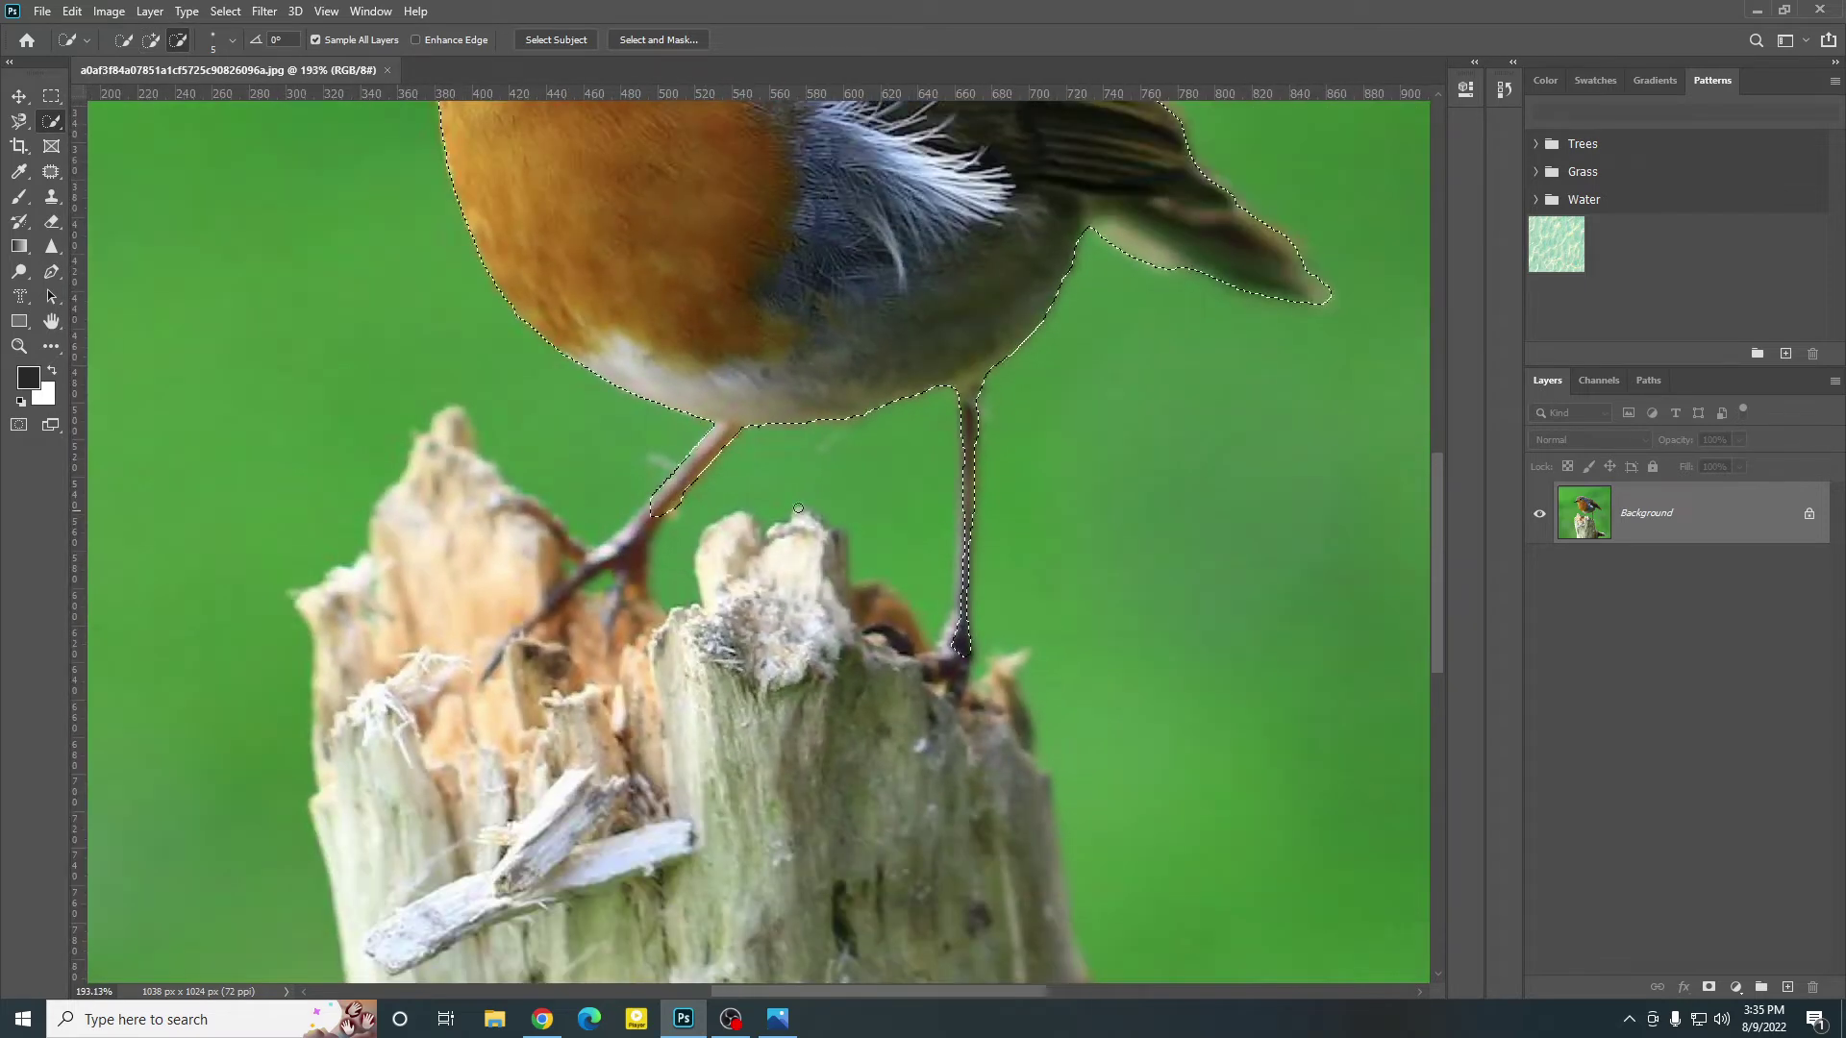
# Step: Widen the selection along both edges of the bird's straight right-hand leg, down to just above the foot
pyautogui.scroll(3, 820, 242)
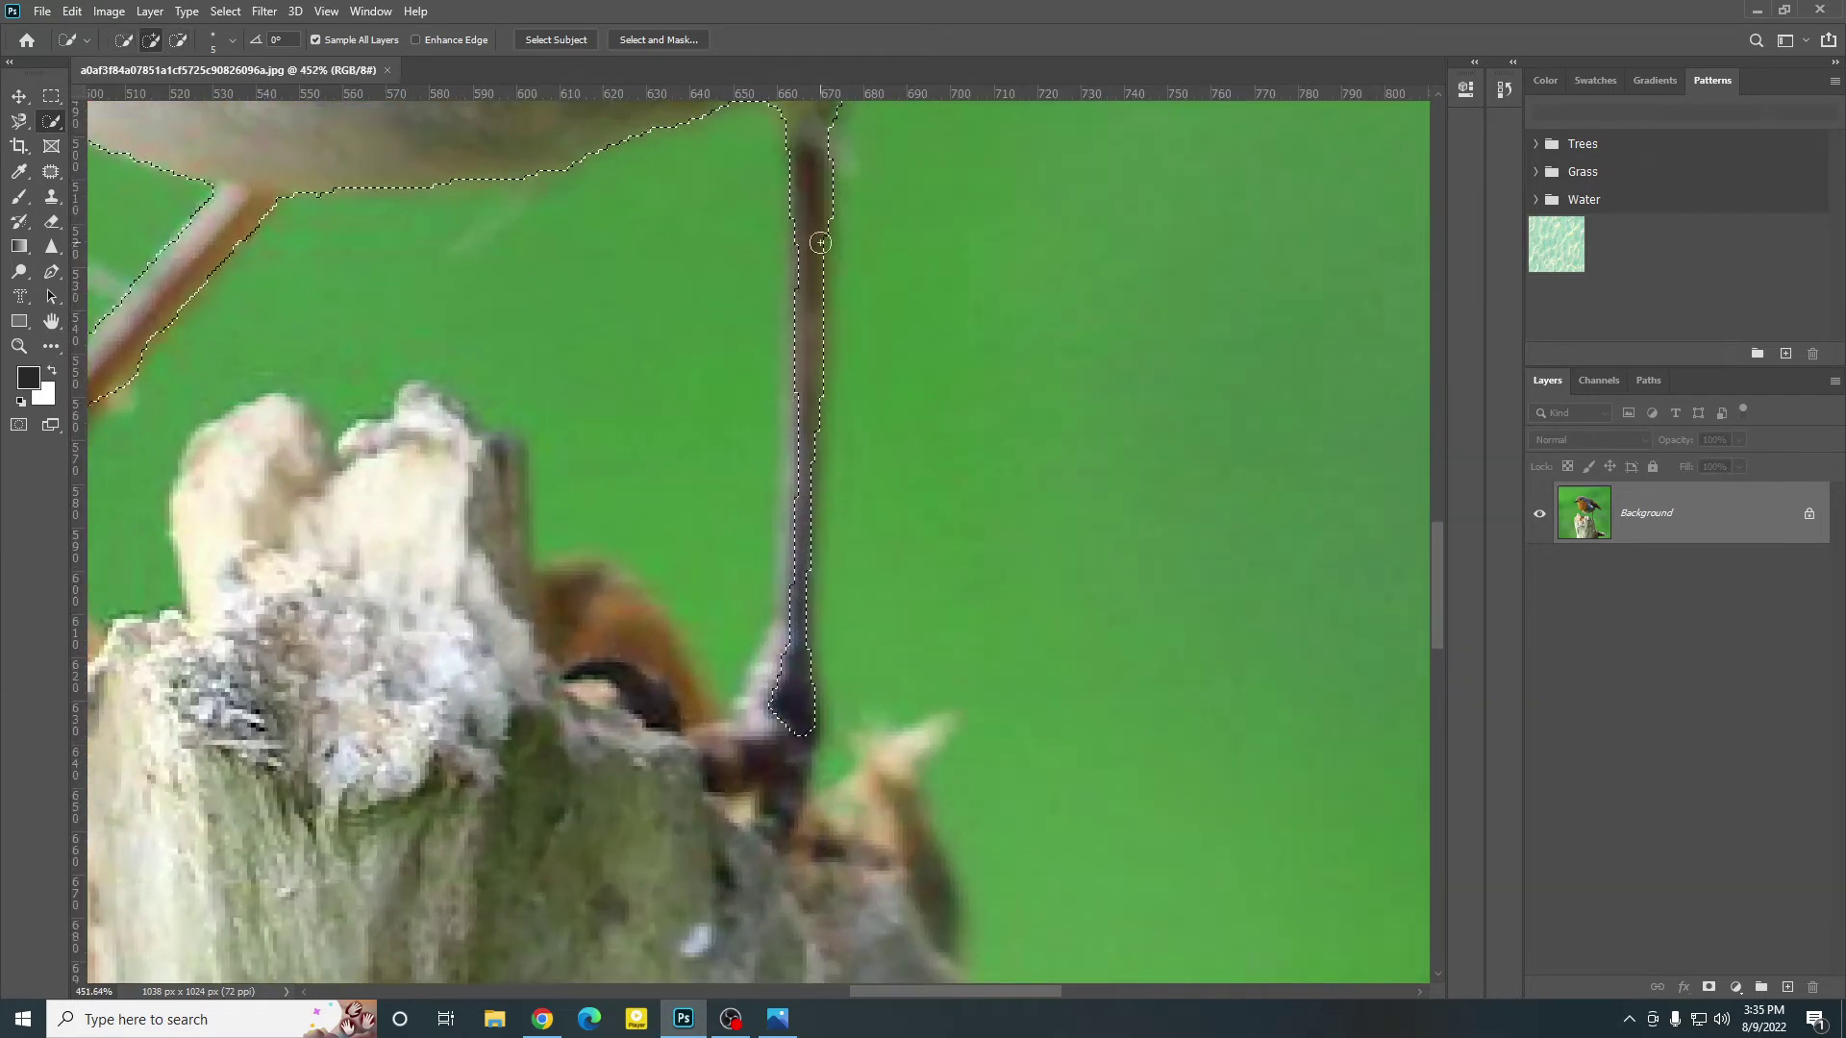
pyautogui.moveTo(820, 242)
pyautogui.mouseDown()
pyautogui.moveTo(795, 196)
pyautogui.moveTo(788, 514)
pyautogui.mouseUp()
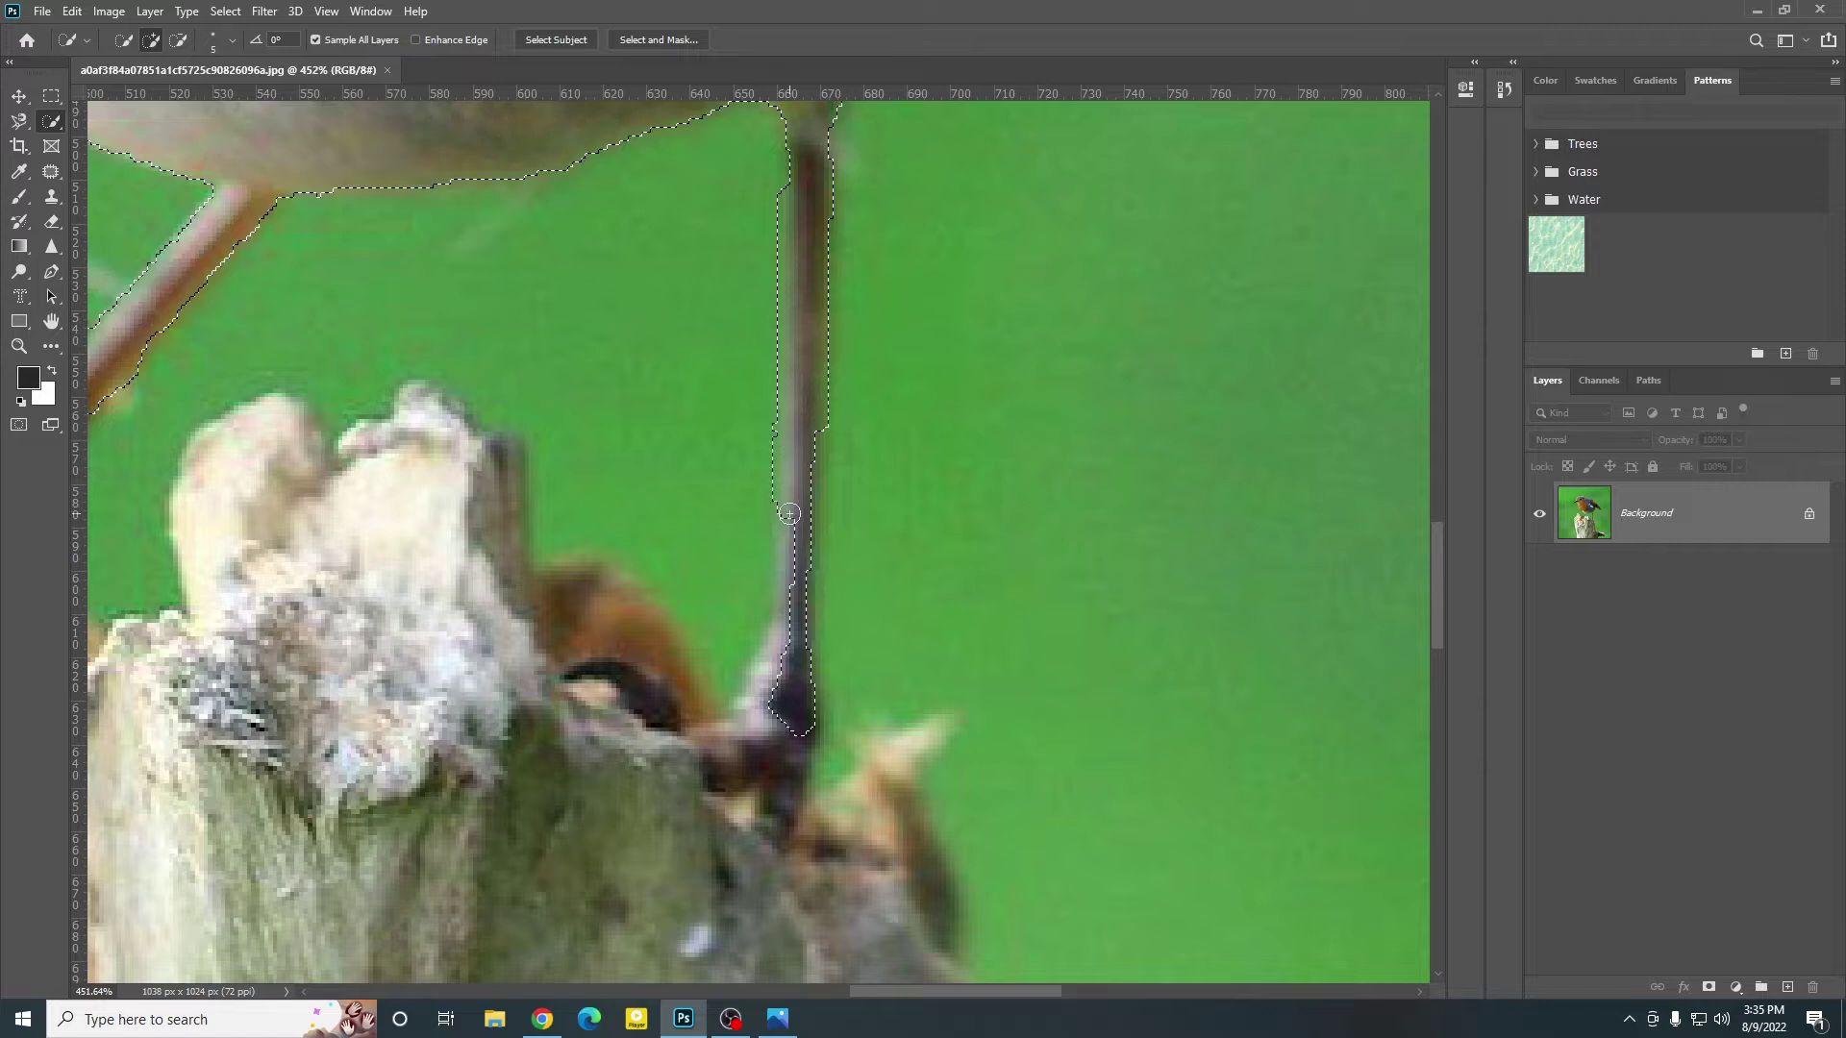
pyautogui.scroll(-1, 814, 375)
pyautogui.moveTo(811, 330)
pyautogui.mouseDown()
pyautogui.moveTo(814, 526)
pyautogui.moveTo(813, 510)
pyautogui.moveTo(791, 566)
pyautogui.moveTo(771, 501)
pyautogui.moveTo(771, 540)
pyautogui.moveTo(812, 551)
pyautogui.moveTo(804, 504)
pyautogui.moveTo(765, 504)
pyautogui.moveTo(810, 485)
pyautogui.mouseUp()
pyautogui.scroll(-3, 790, 542)
pyautogui.press('alt')
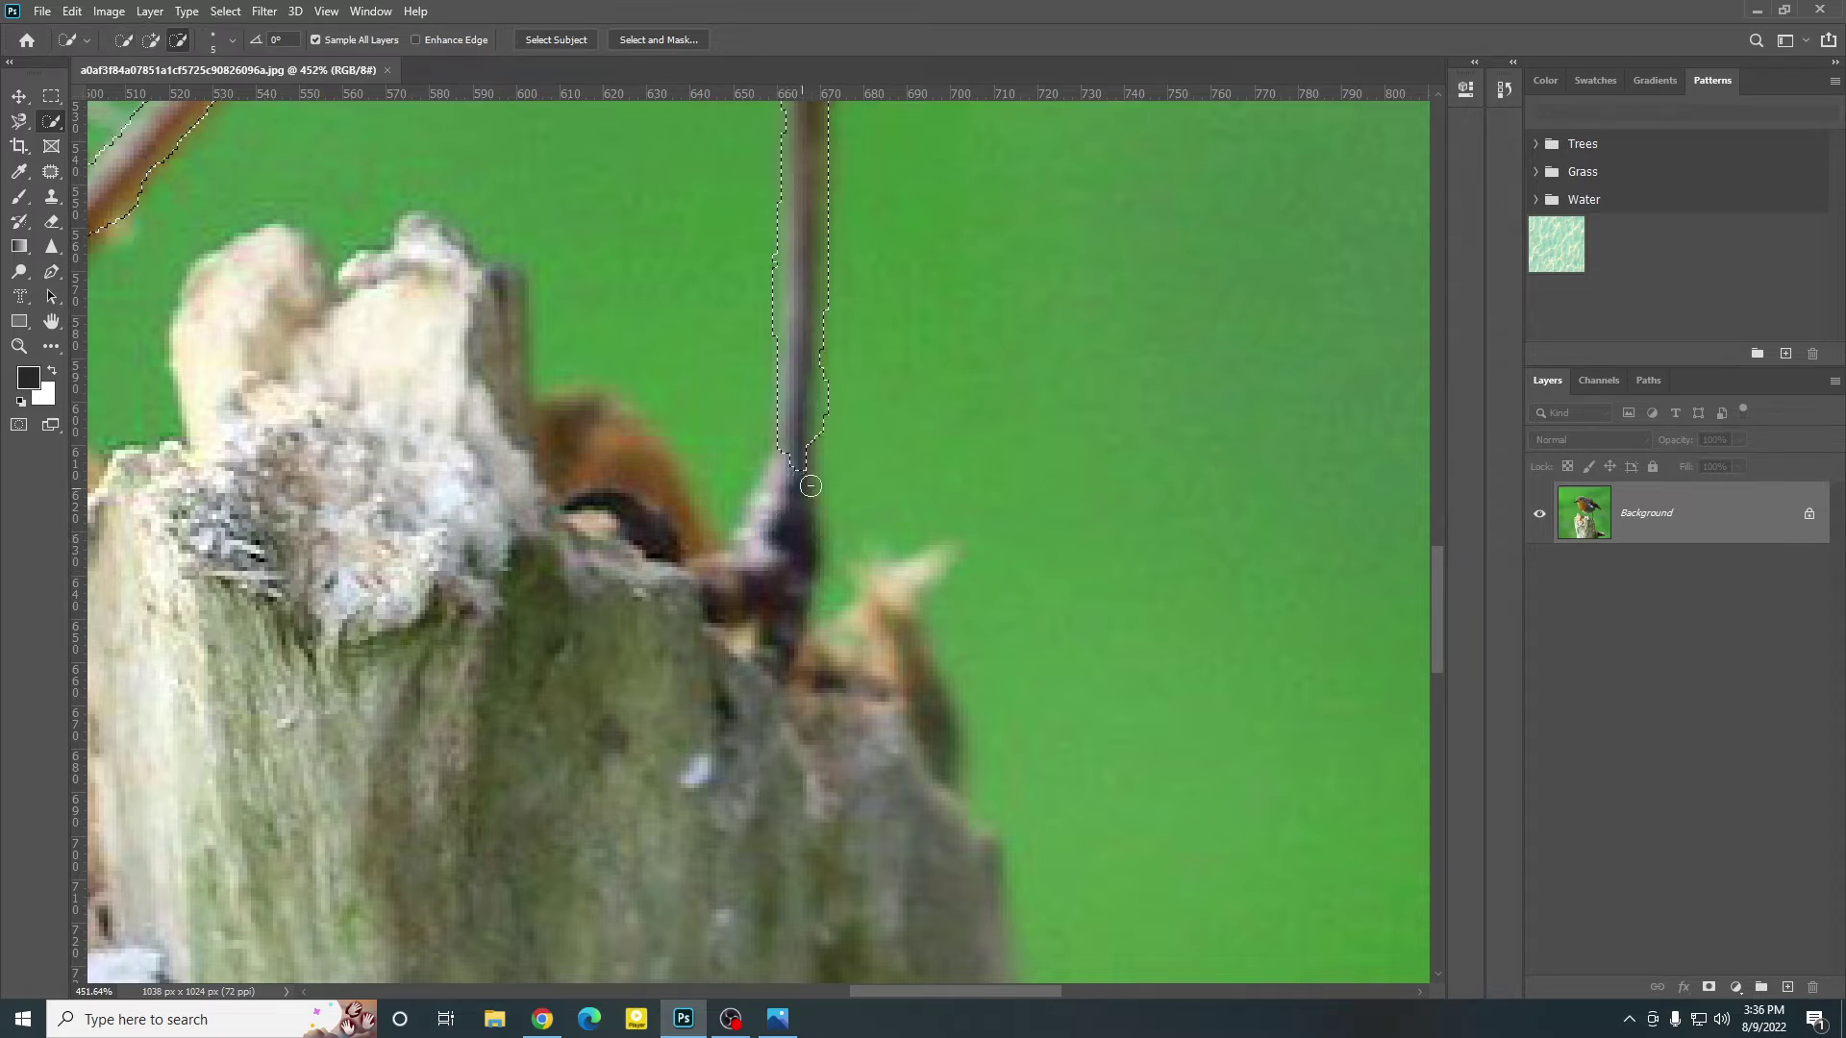
# Step: Trim the excess background from the selection beside the lower end of the right-hand leg
pyautogui.scroll(1, 803, 466)
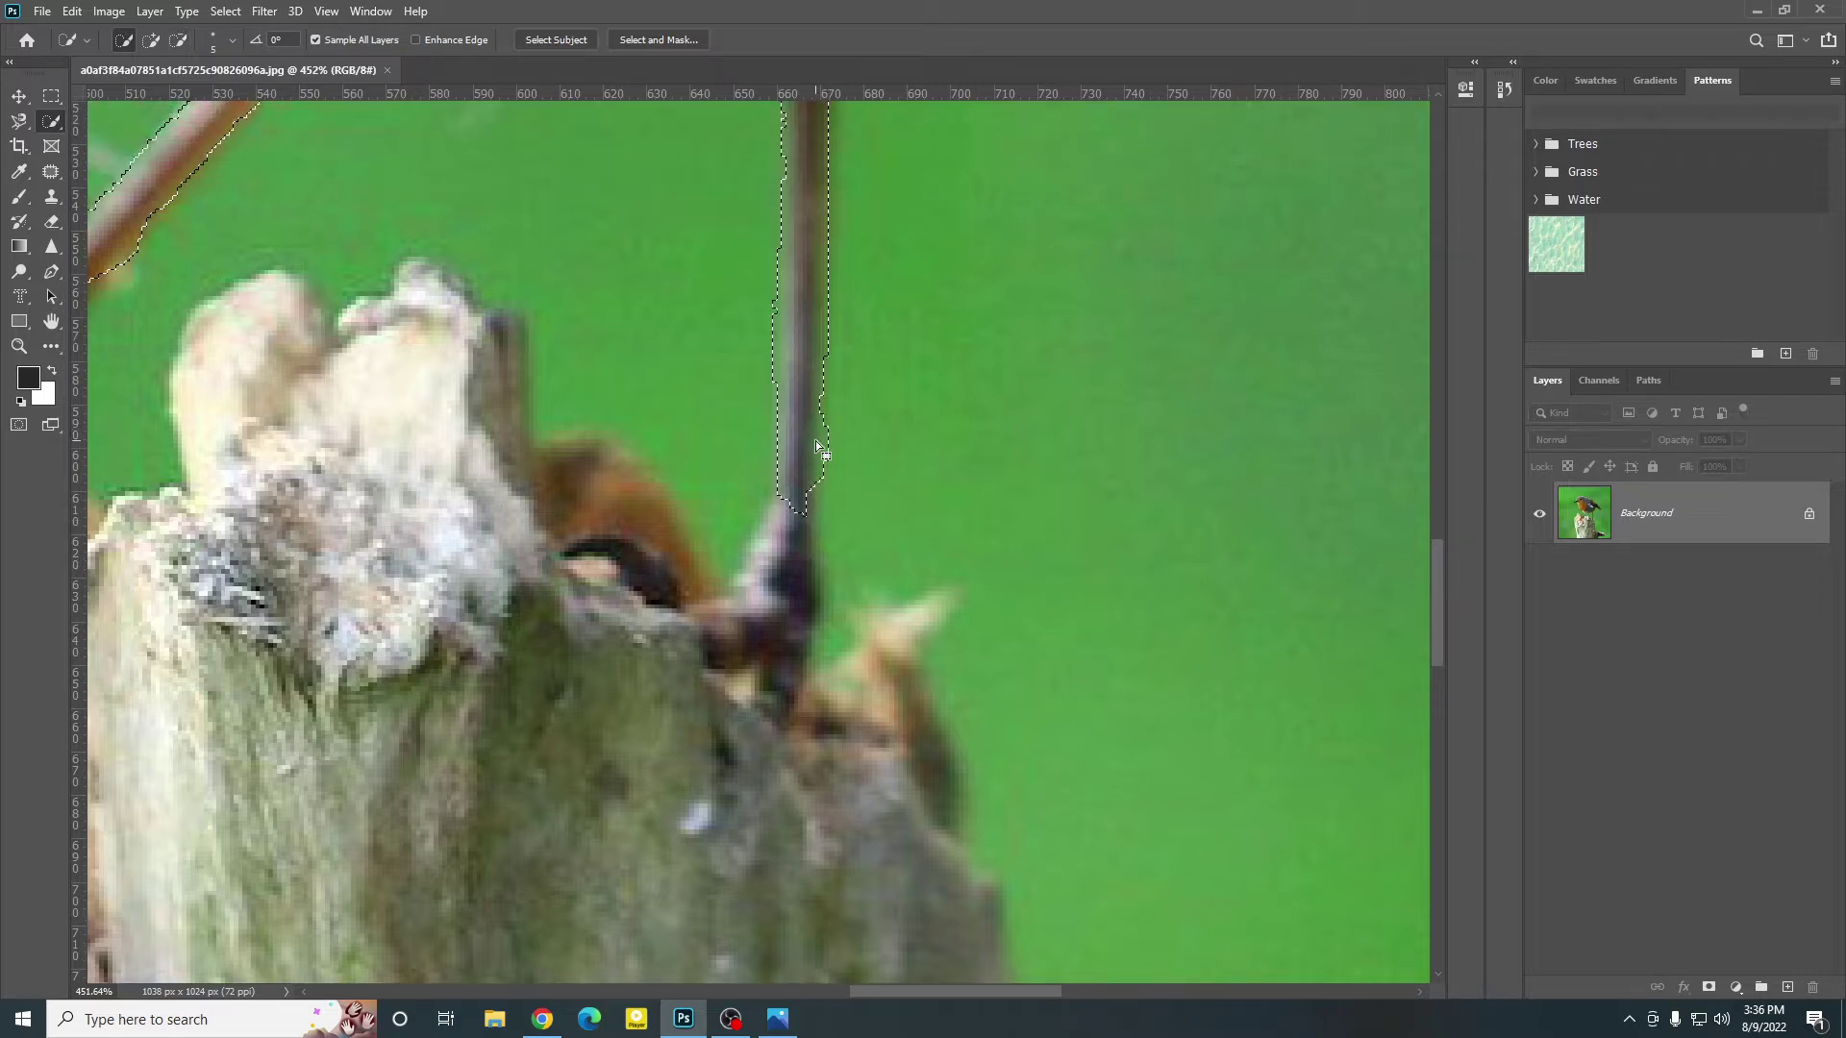
pyautogui.moveTo(846, 425); pyautogui.dragTo(829, 482)
pyautogui.scroll(-3, 828, 471)
pyautogui.scroll(-1, 831, 416)
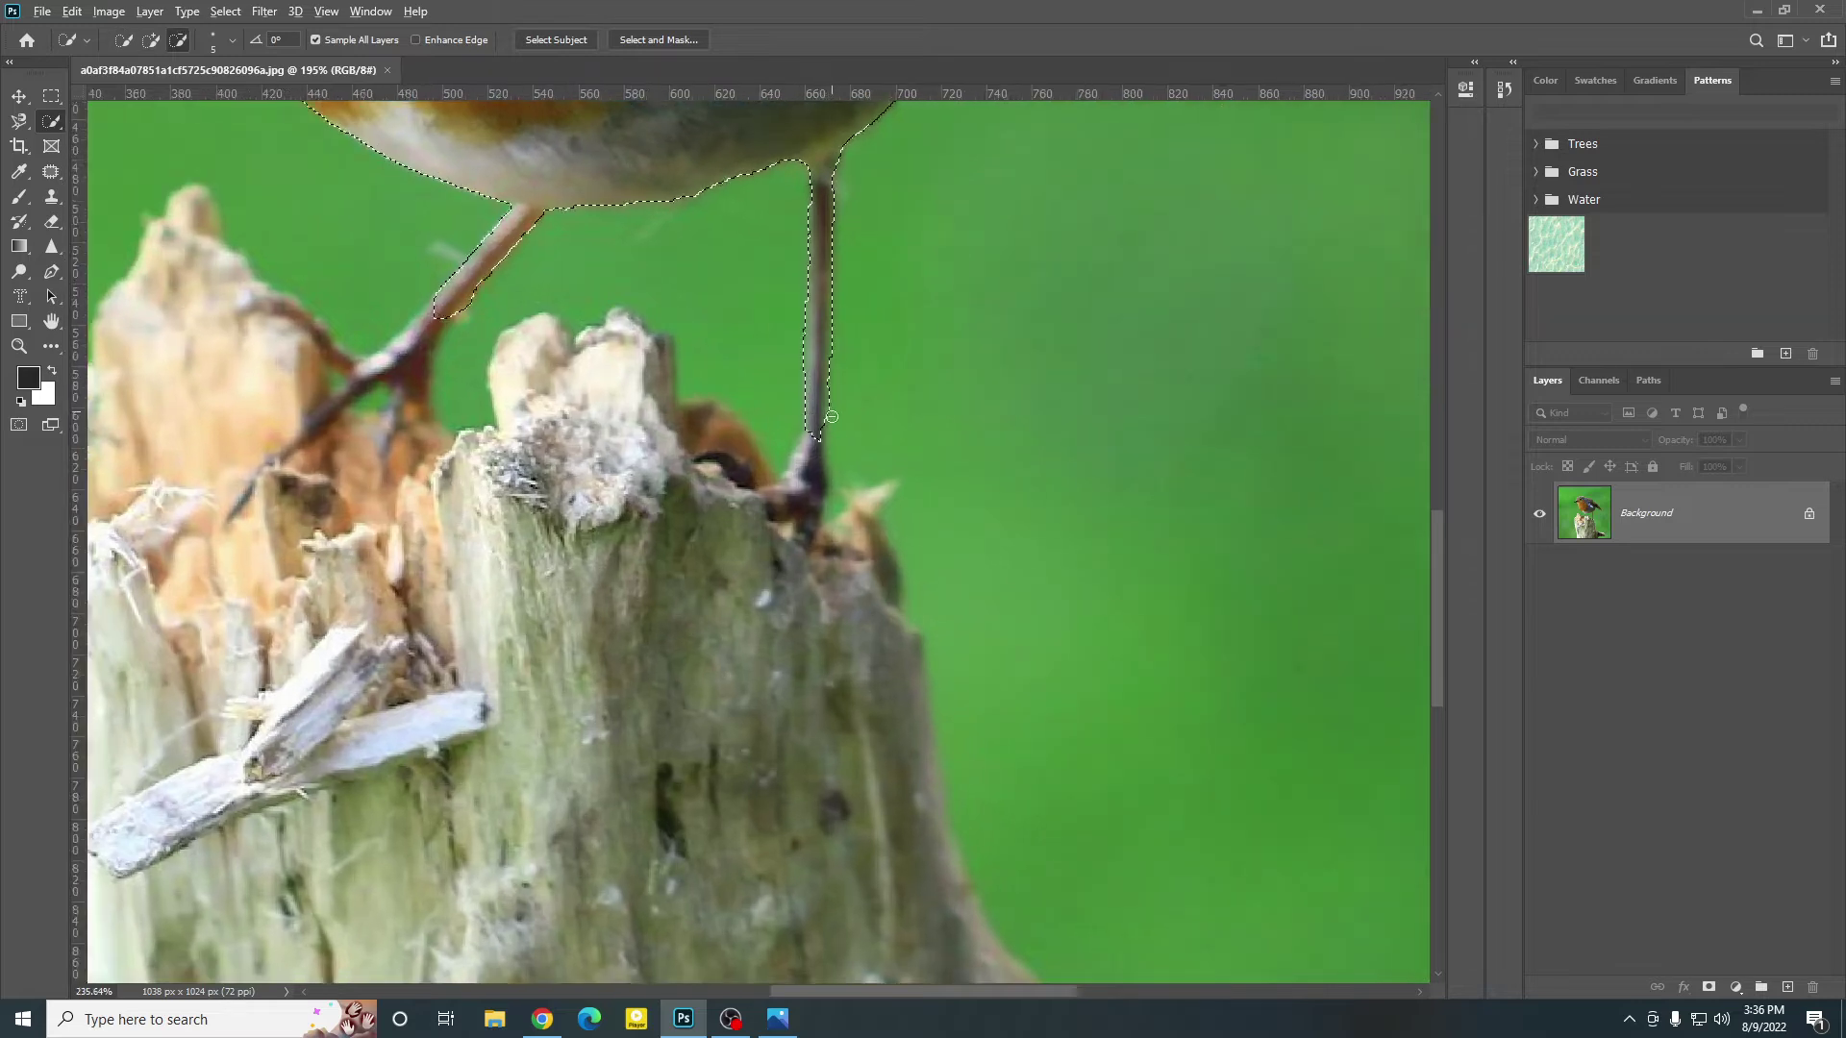
# Step: Expand the selection around the bird by 5 pixels
pyautogui.scroll(-4, 832, 417)
pyautogui.scroll(3, 626, 369)
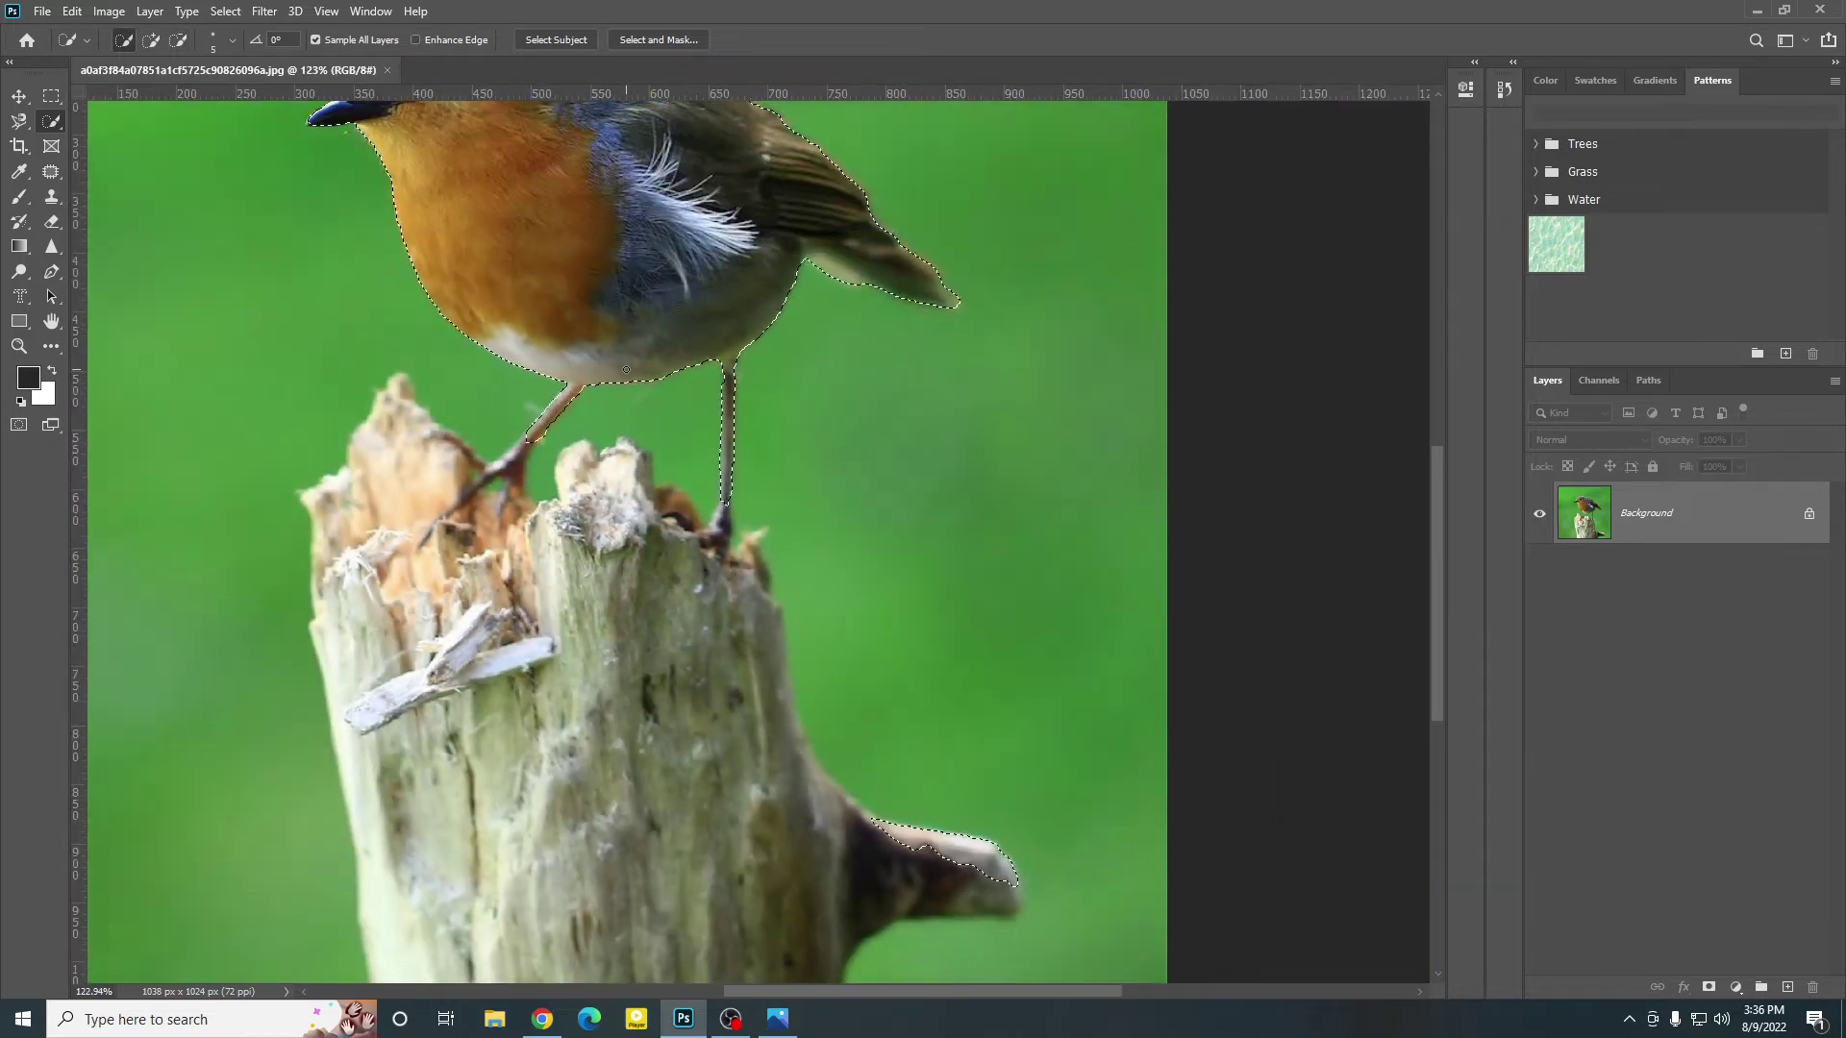
pyautogui.scroll(2, 626, 369)
pyautogui.scroll(-2, 673, 375)
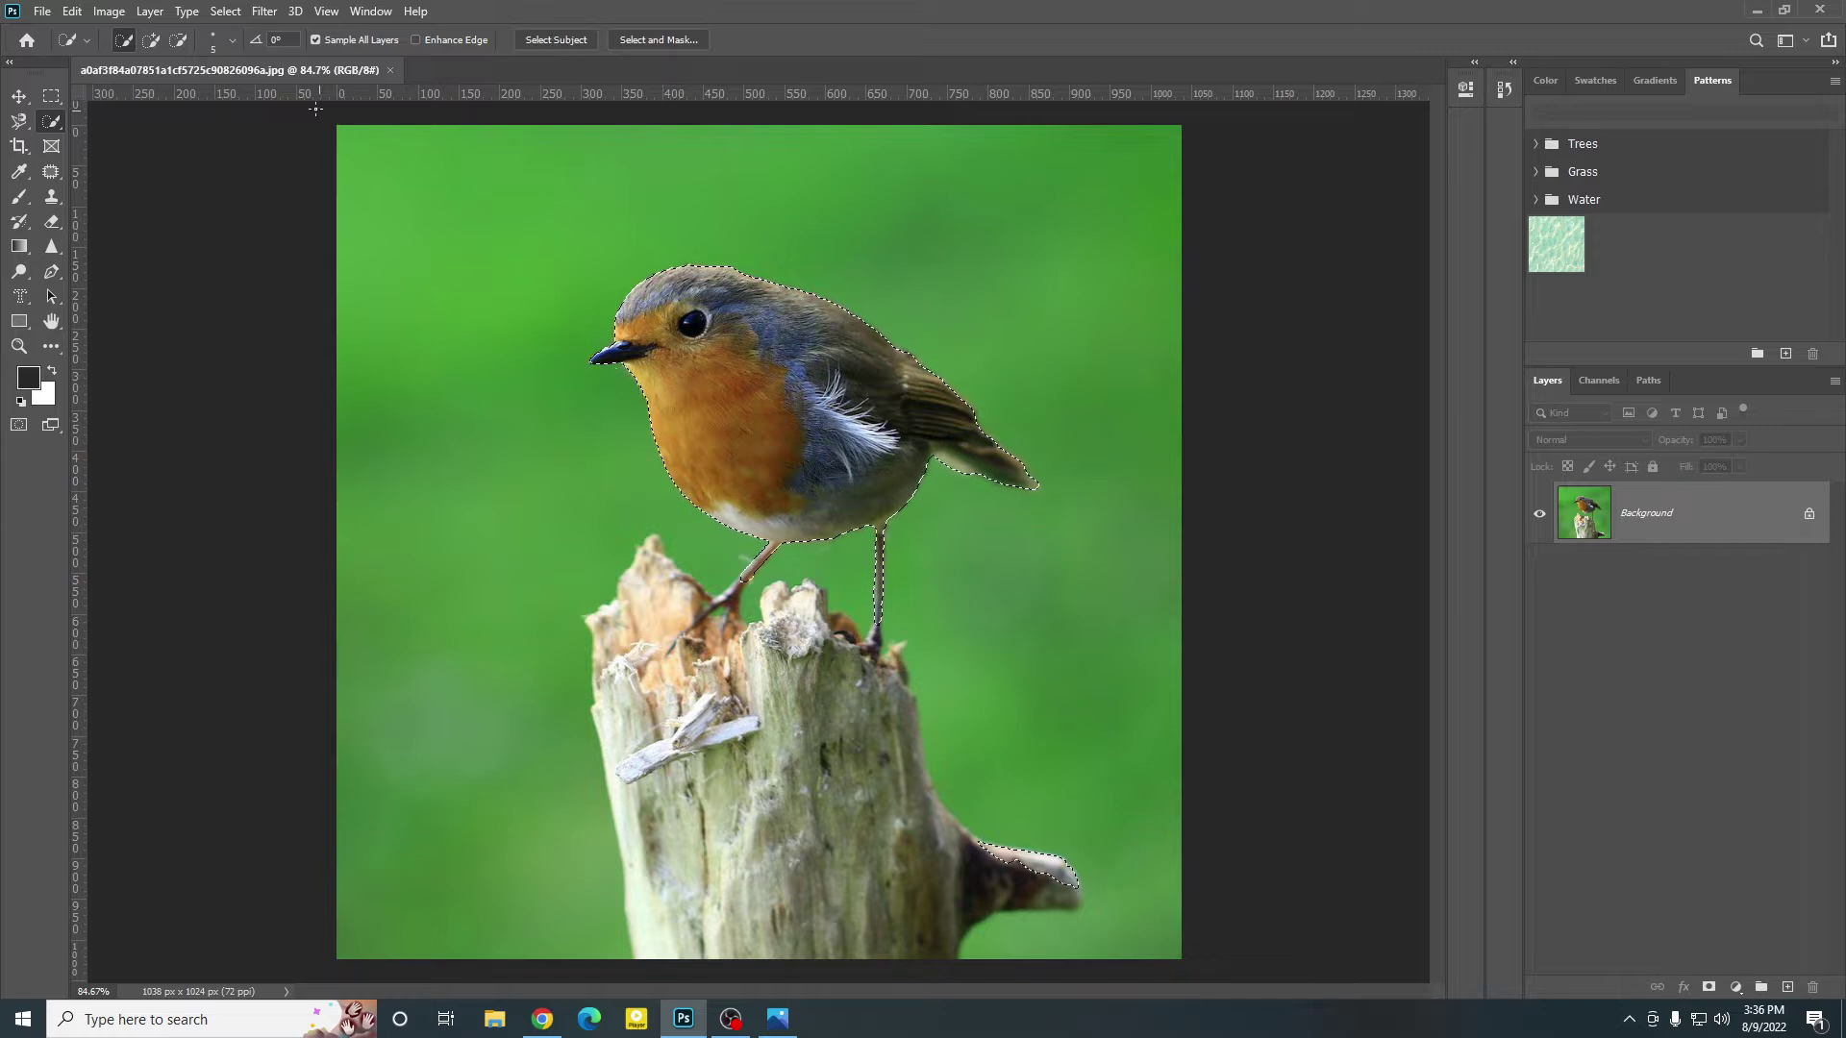
pyautogui.click(227, 13)
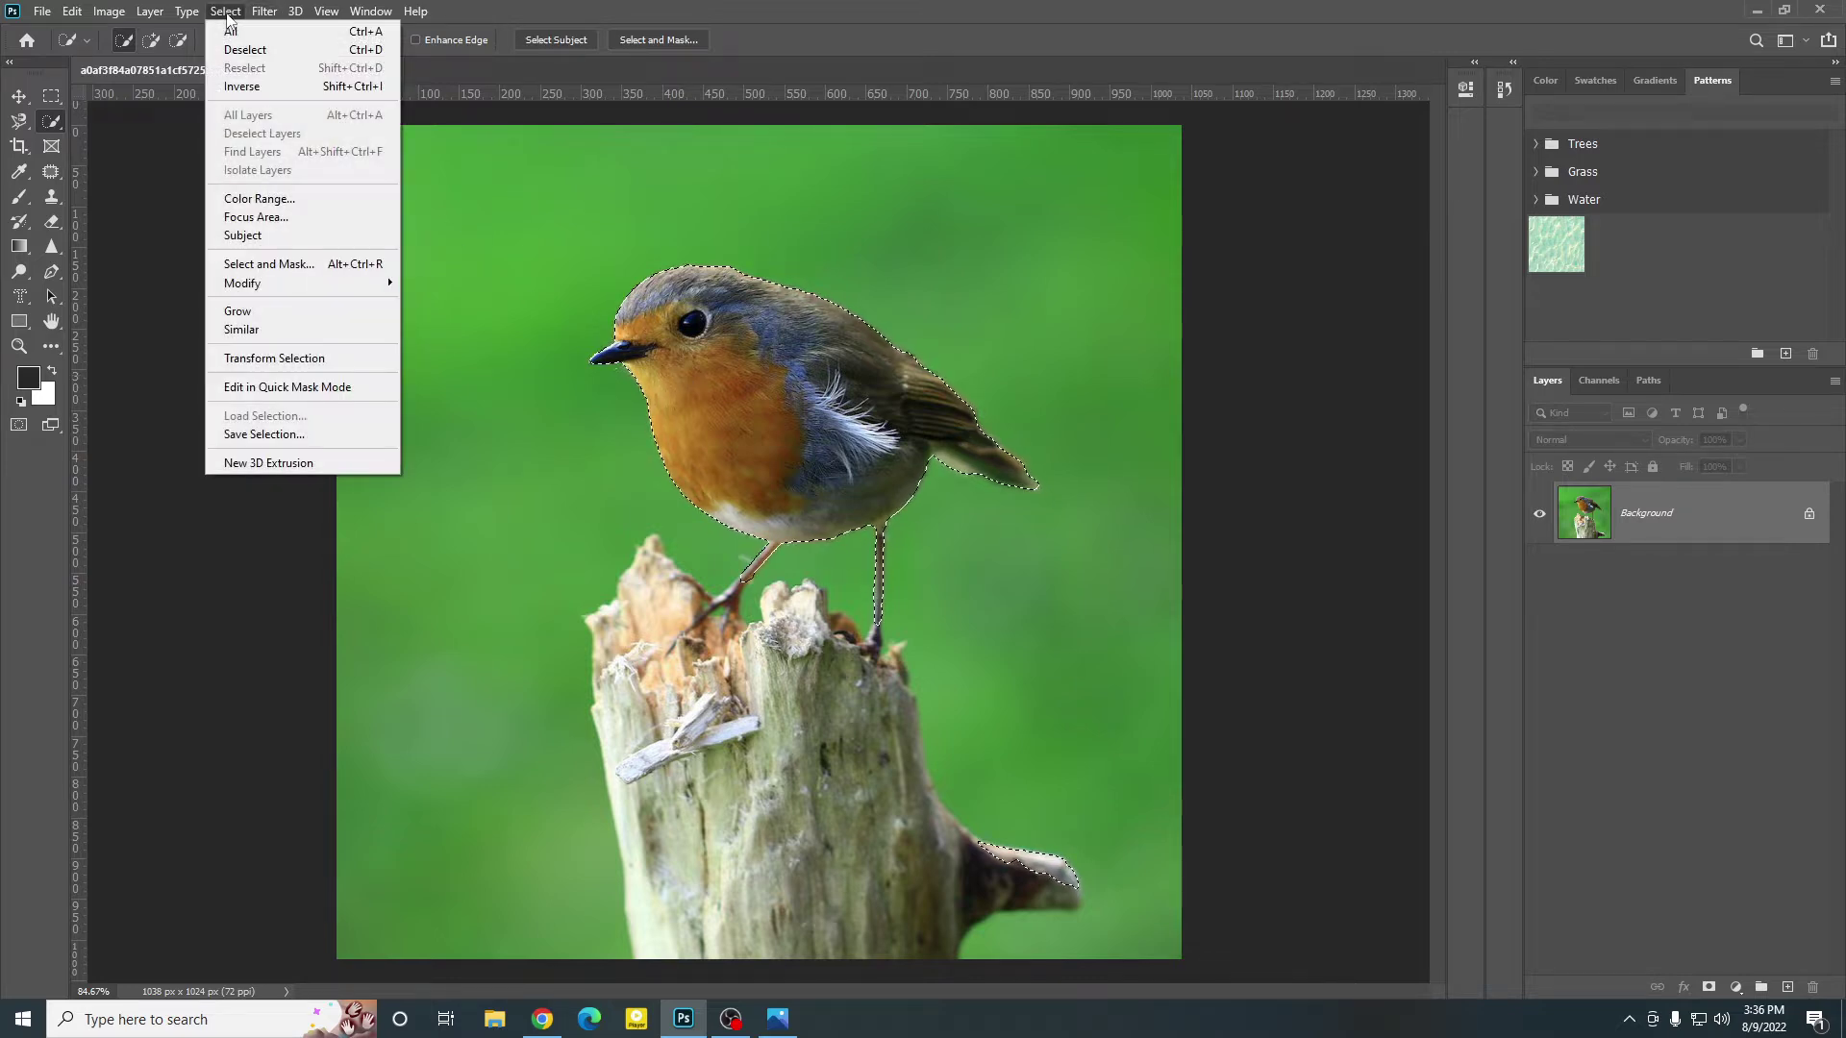
pyautogui.click(228, 17)
pyautogui.click(213, 13)
pyautogui.moveTo(265, 294)
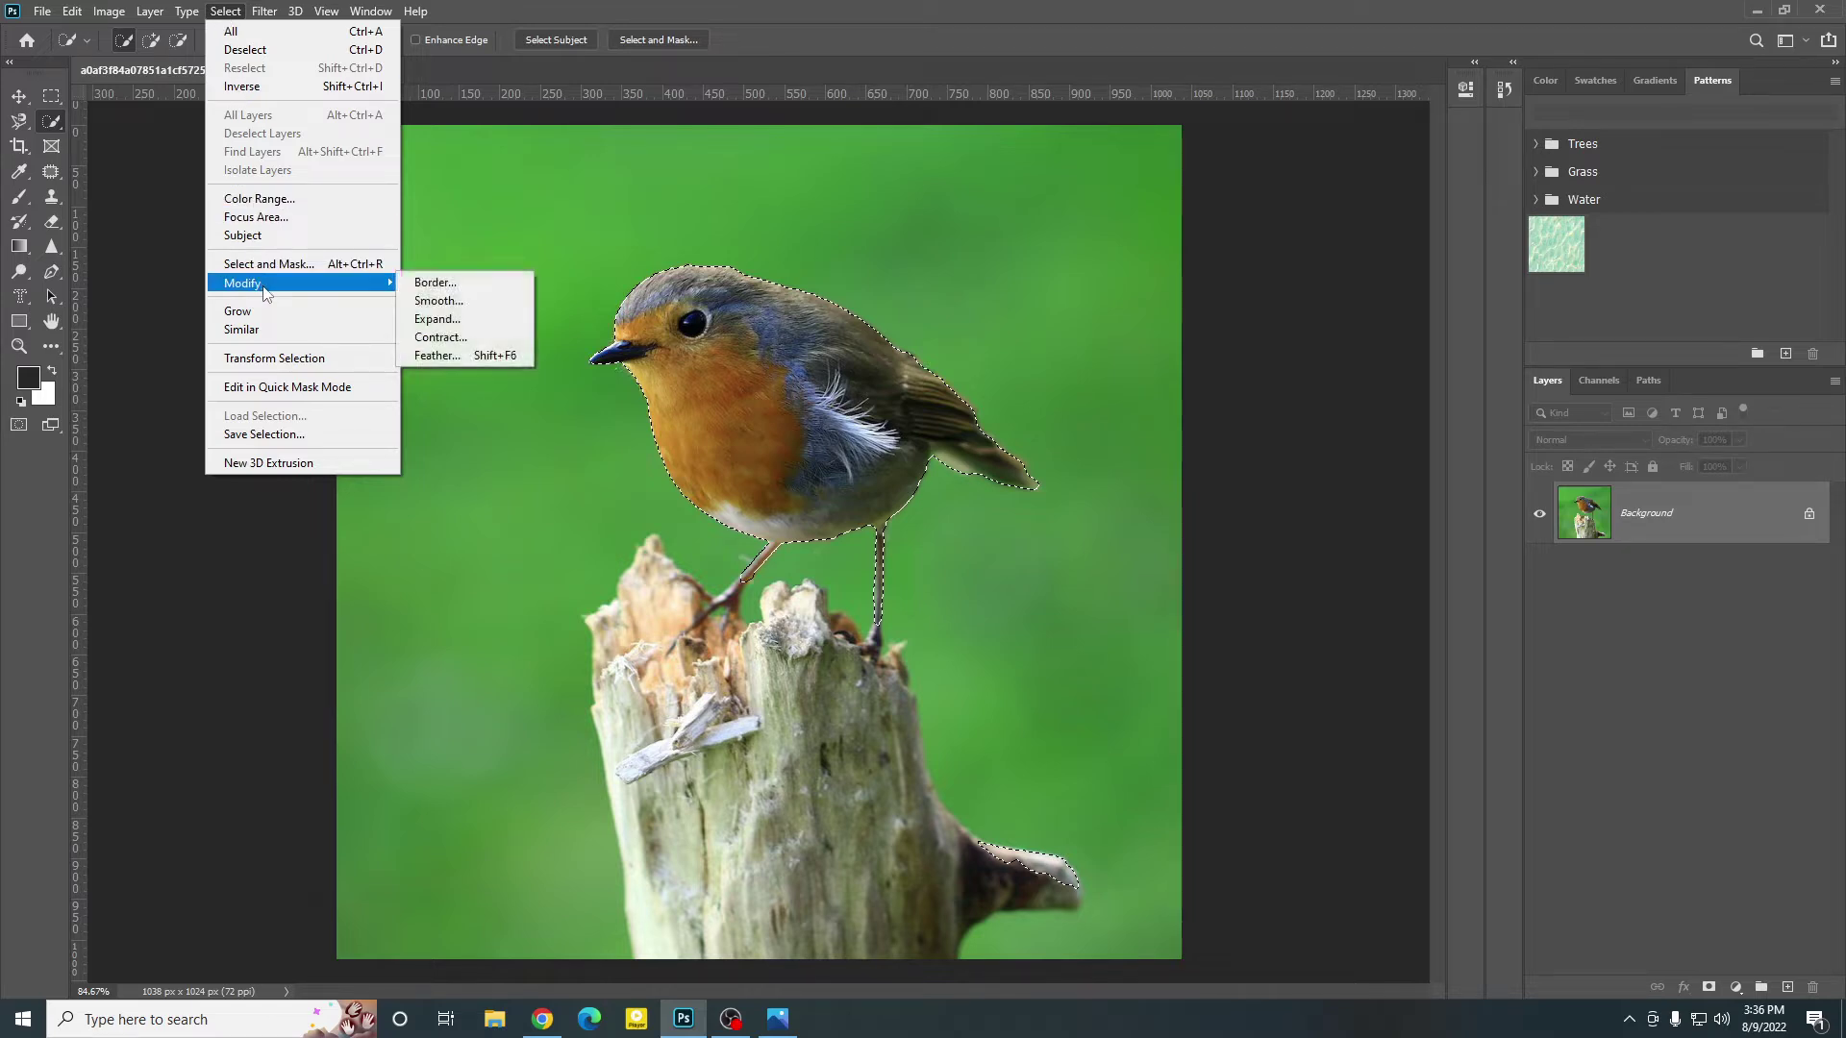
pyautogui.click(456, 327)
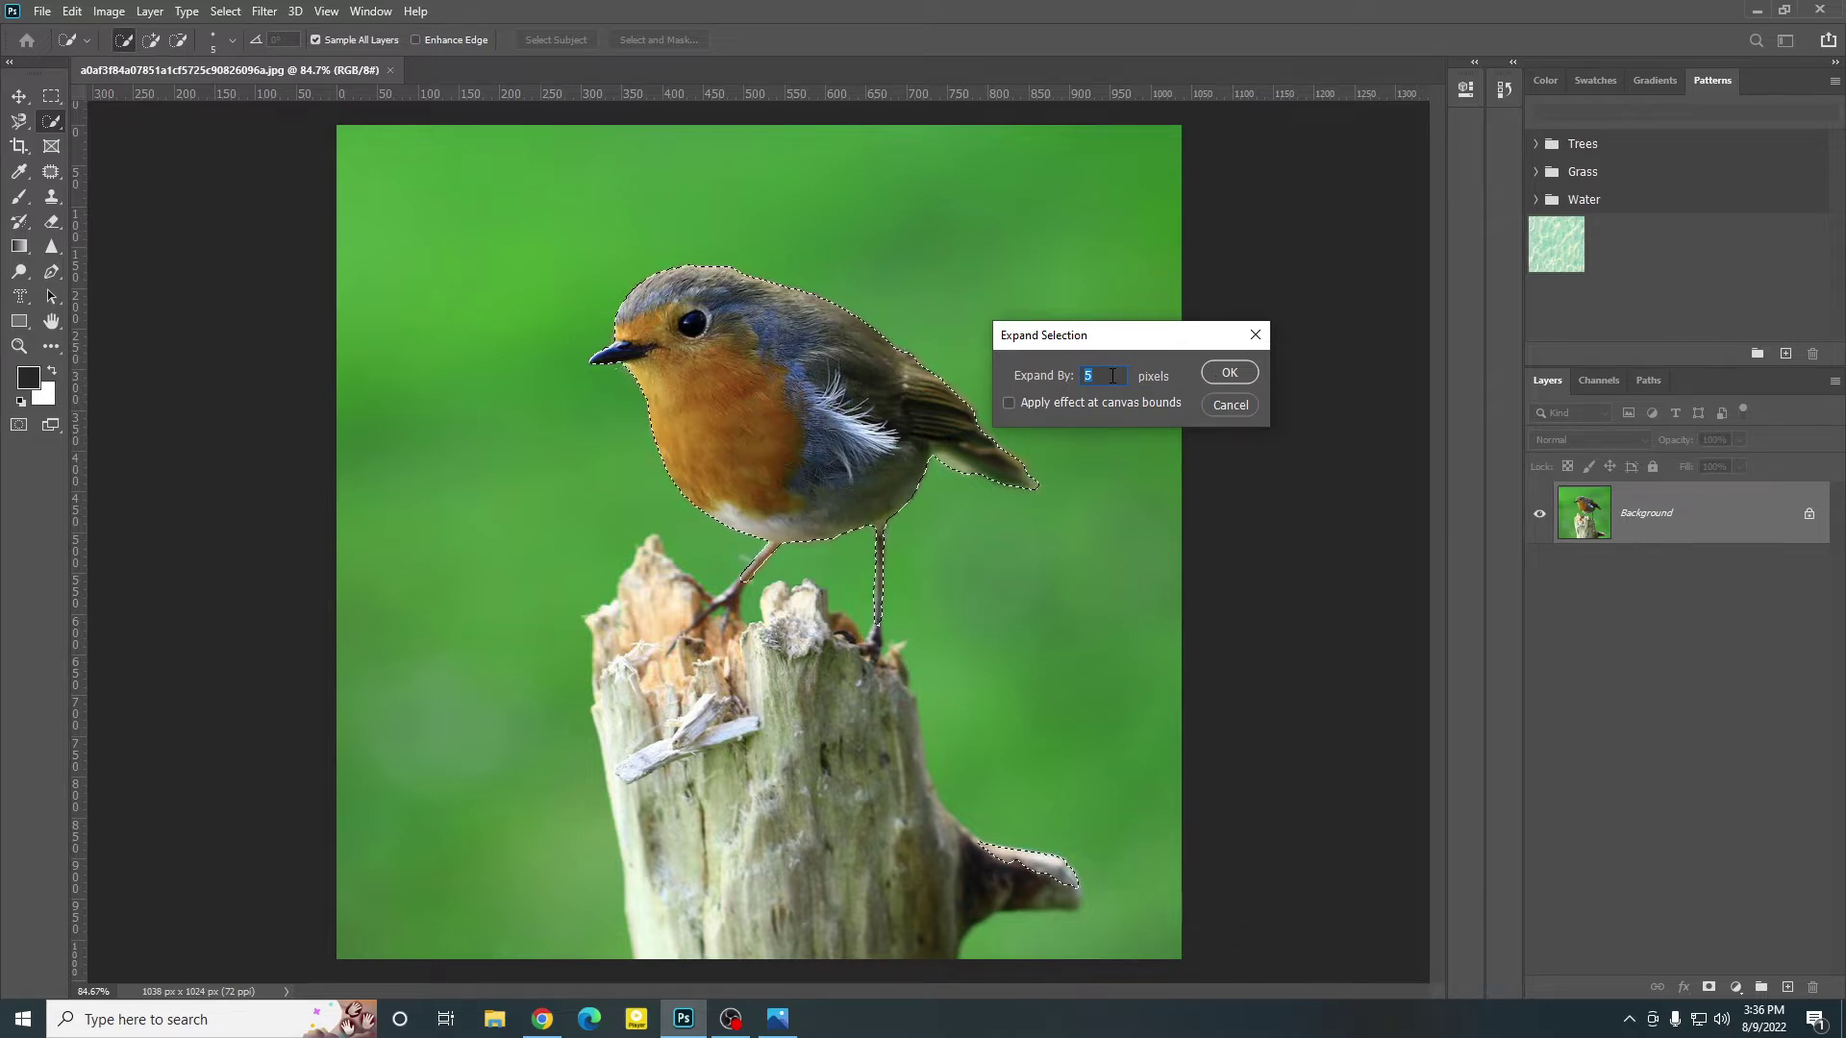
pyautogui.click(1221, 373)
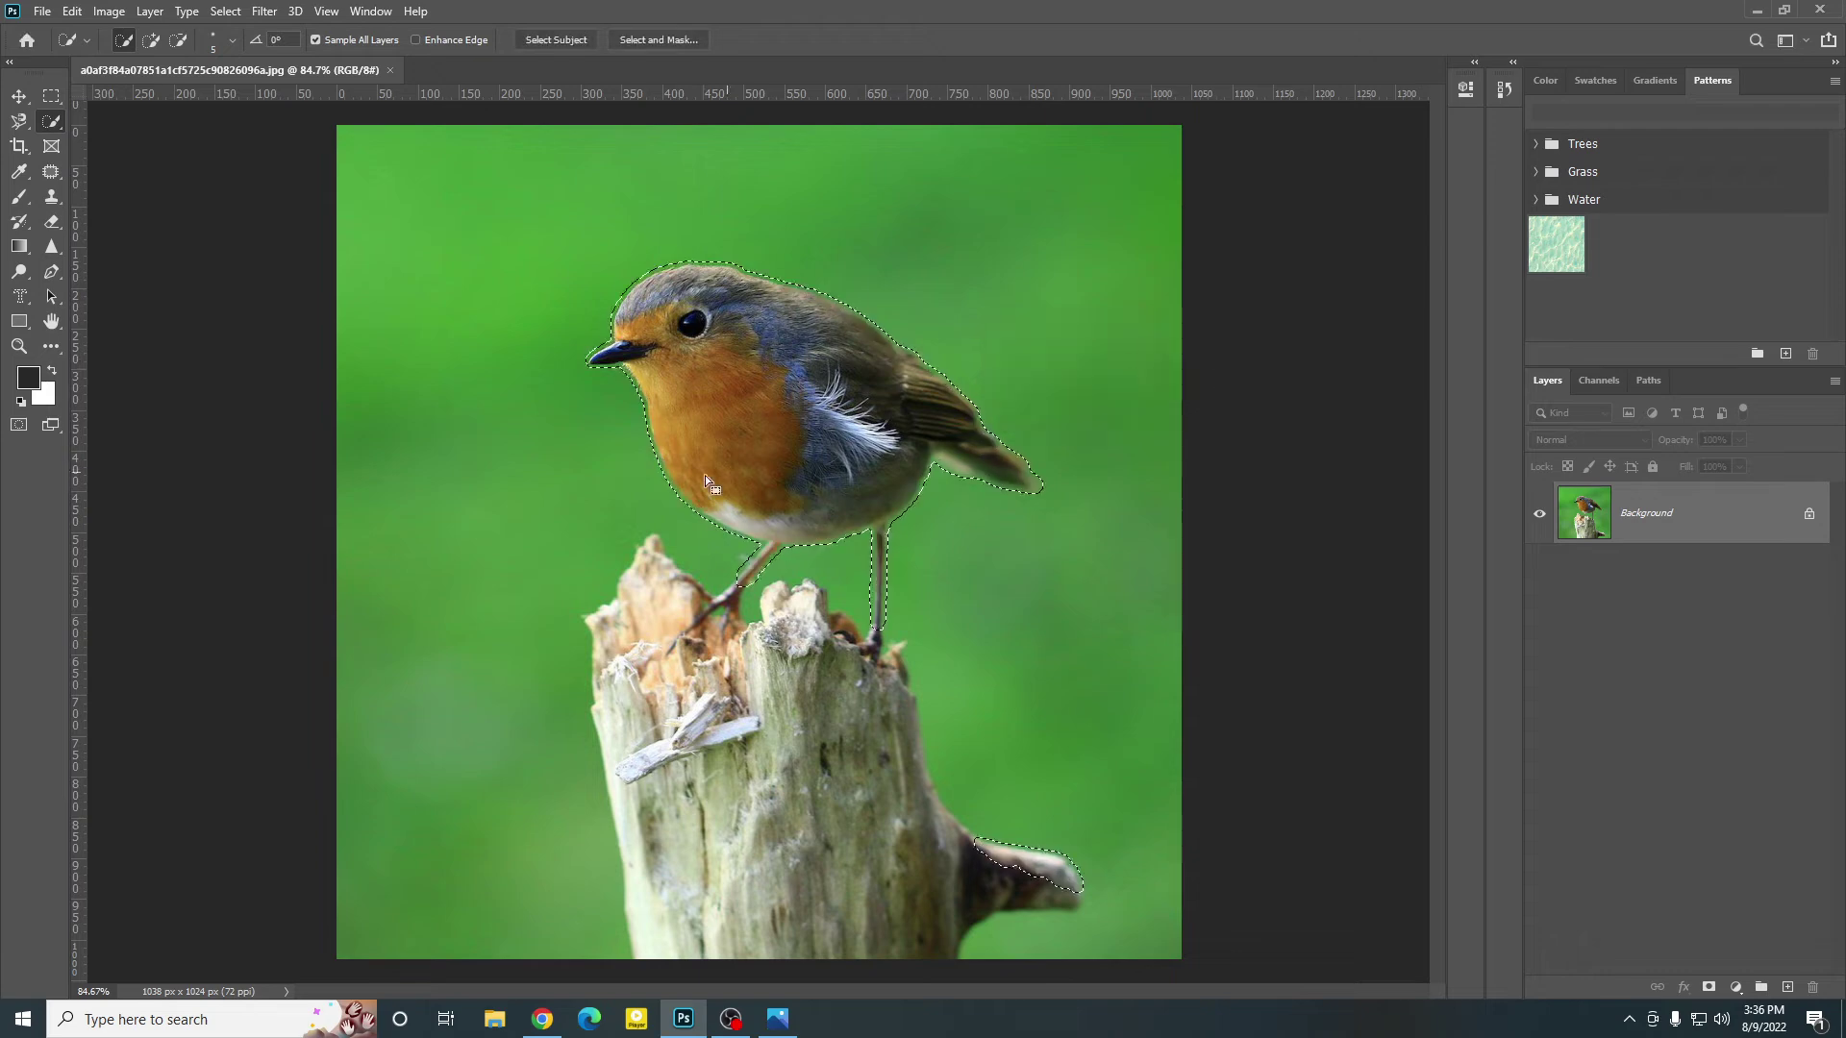
# Step: Examine the expanded selection outline up close from the beak, over the head and back, to the tail and legs
pyautogui.scroll(8, 706, 474)
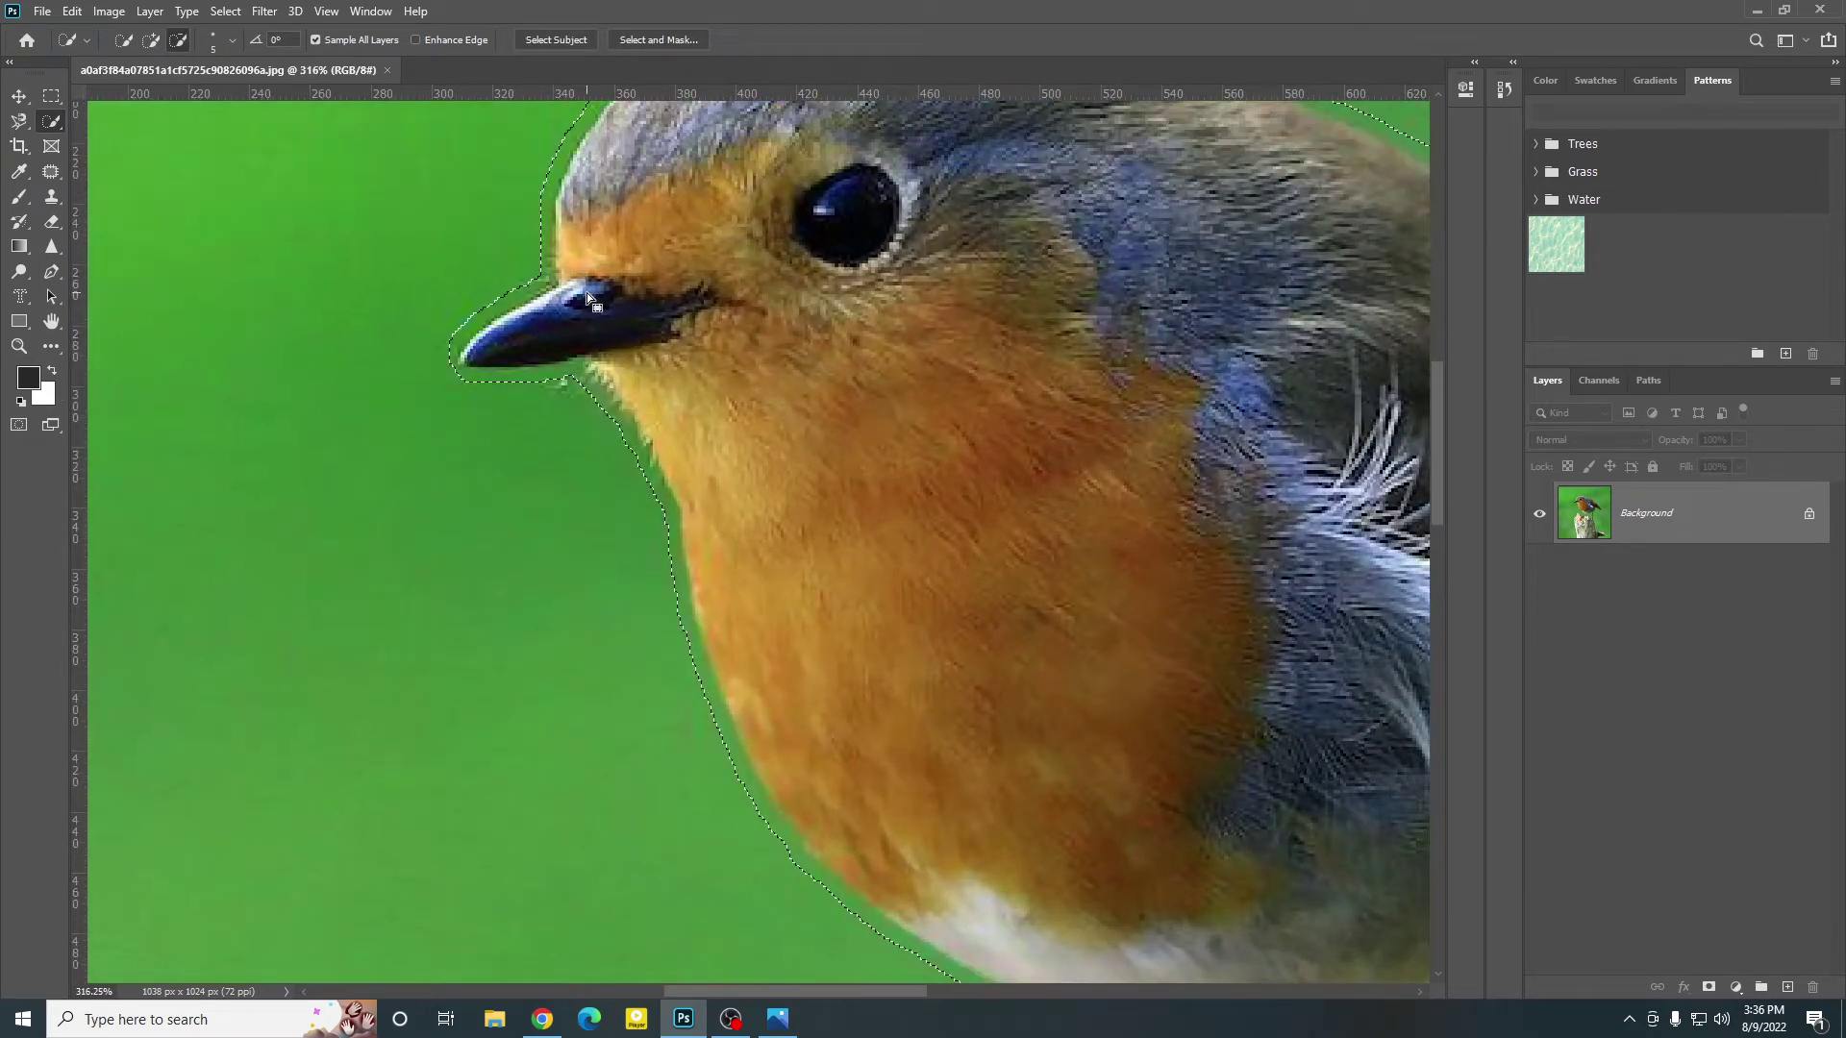
pyautogui.scroll(3, 587, 291)
pyautogui.moveTo(752, 247); pyautogui.dragTo(319, 296)
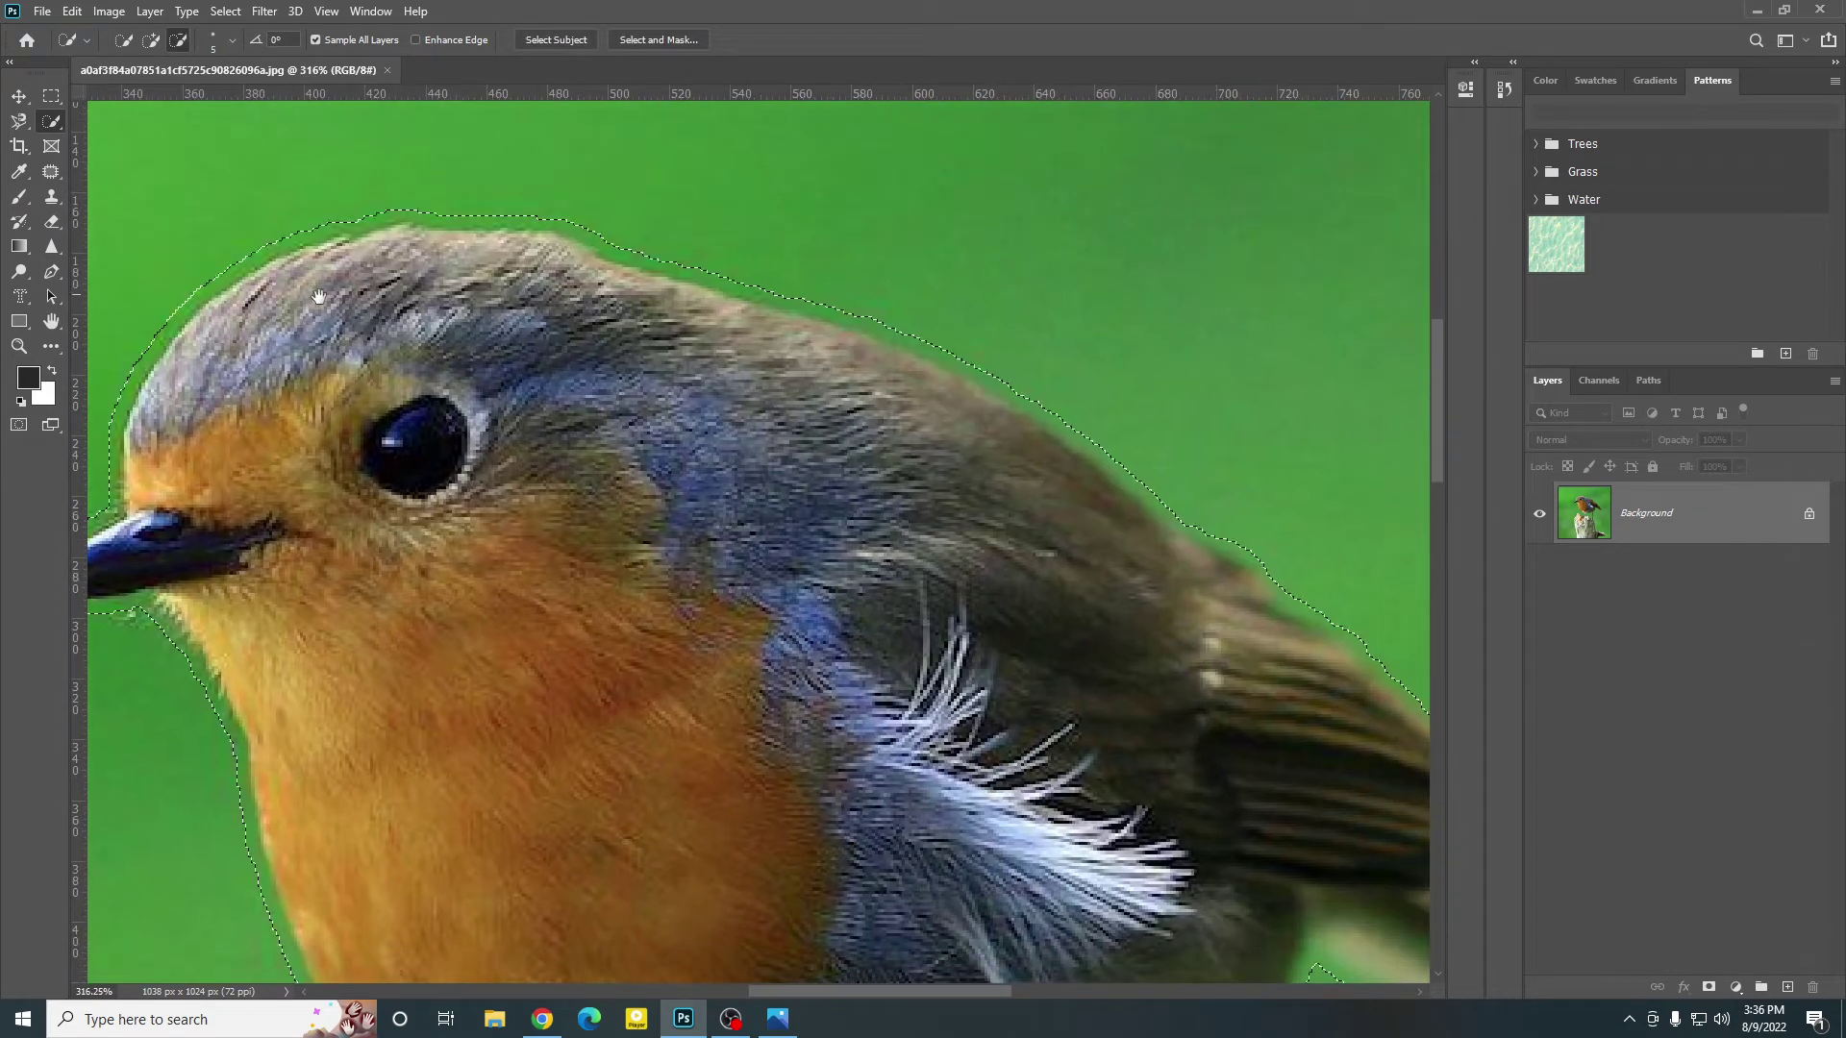
pyautogui.moveTo(850, 432); pyautogui.dragTo(704, 286)
pyautogui.moveTo(1113, 577); pyautogui.dragTo(871, 323)
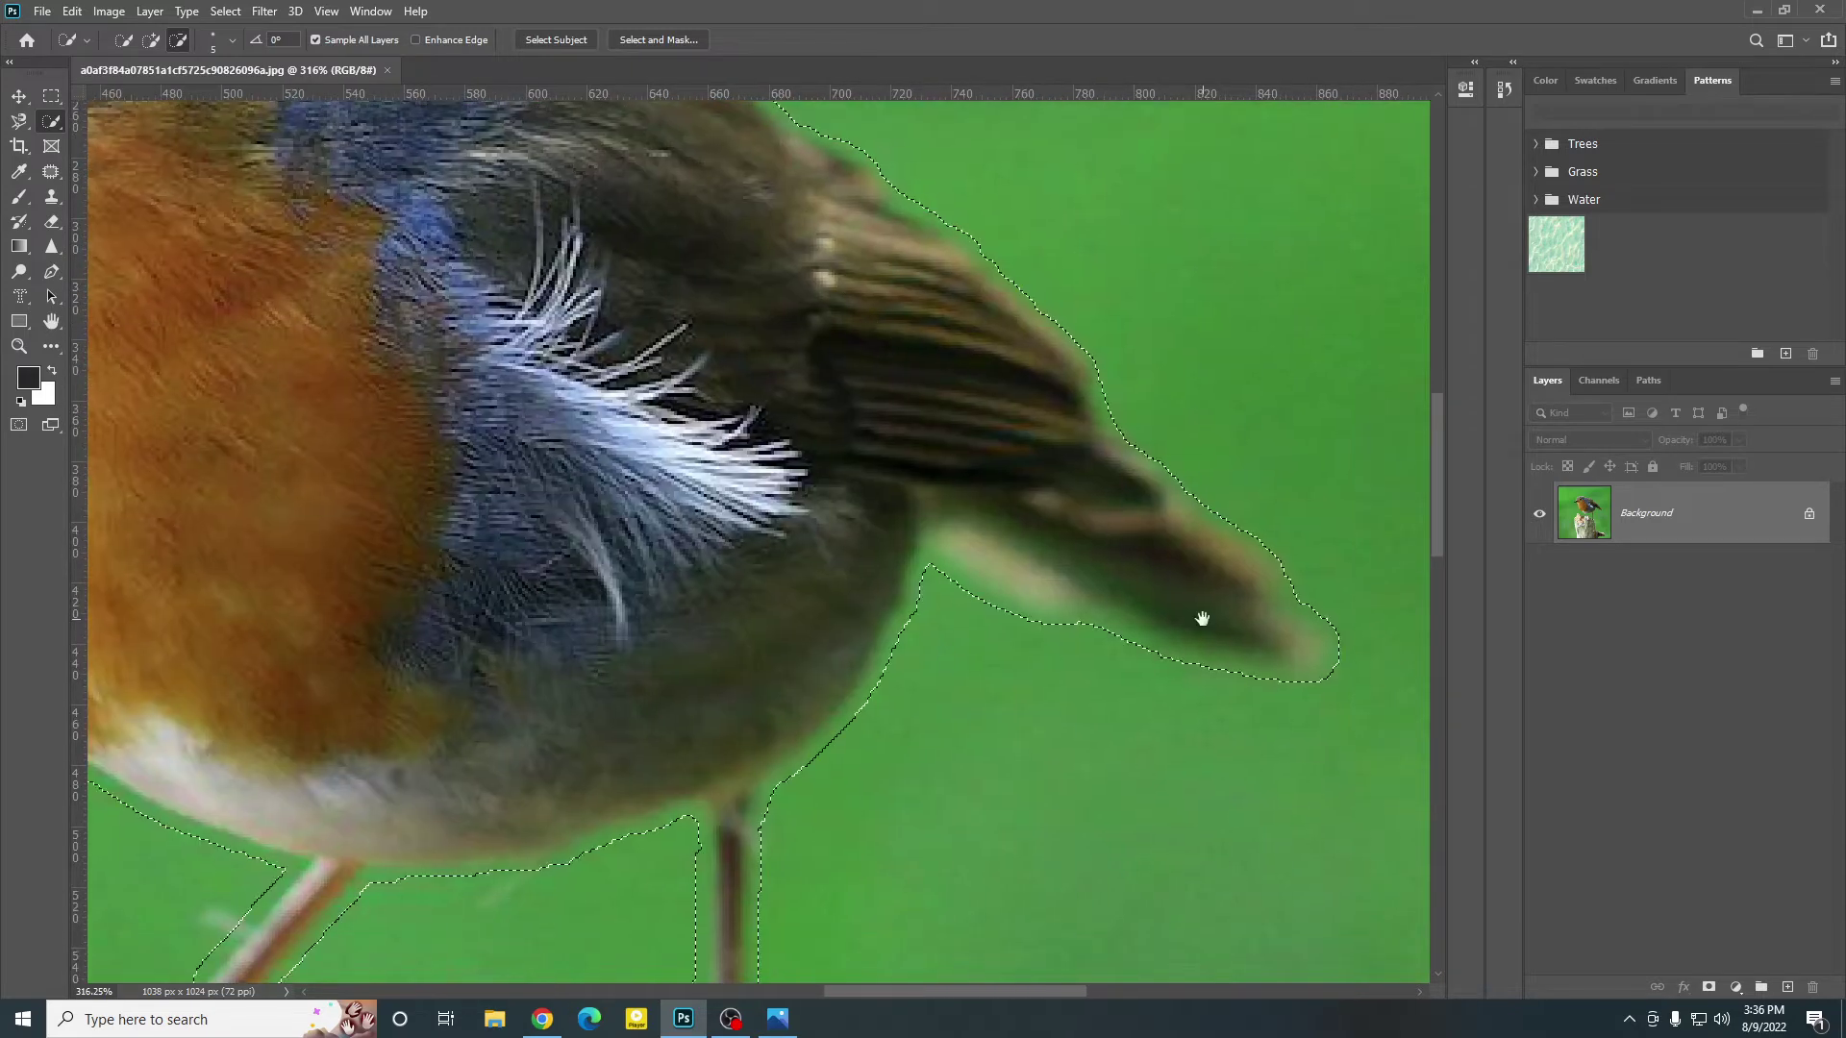
pyautogui.moveTo(1201, 618); pyautogui.dragTo(1112, 442)
pyautogui.moveTo(849, 478); pyautogui.dragTo(960, 333)
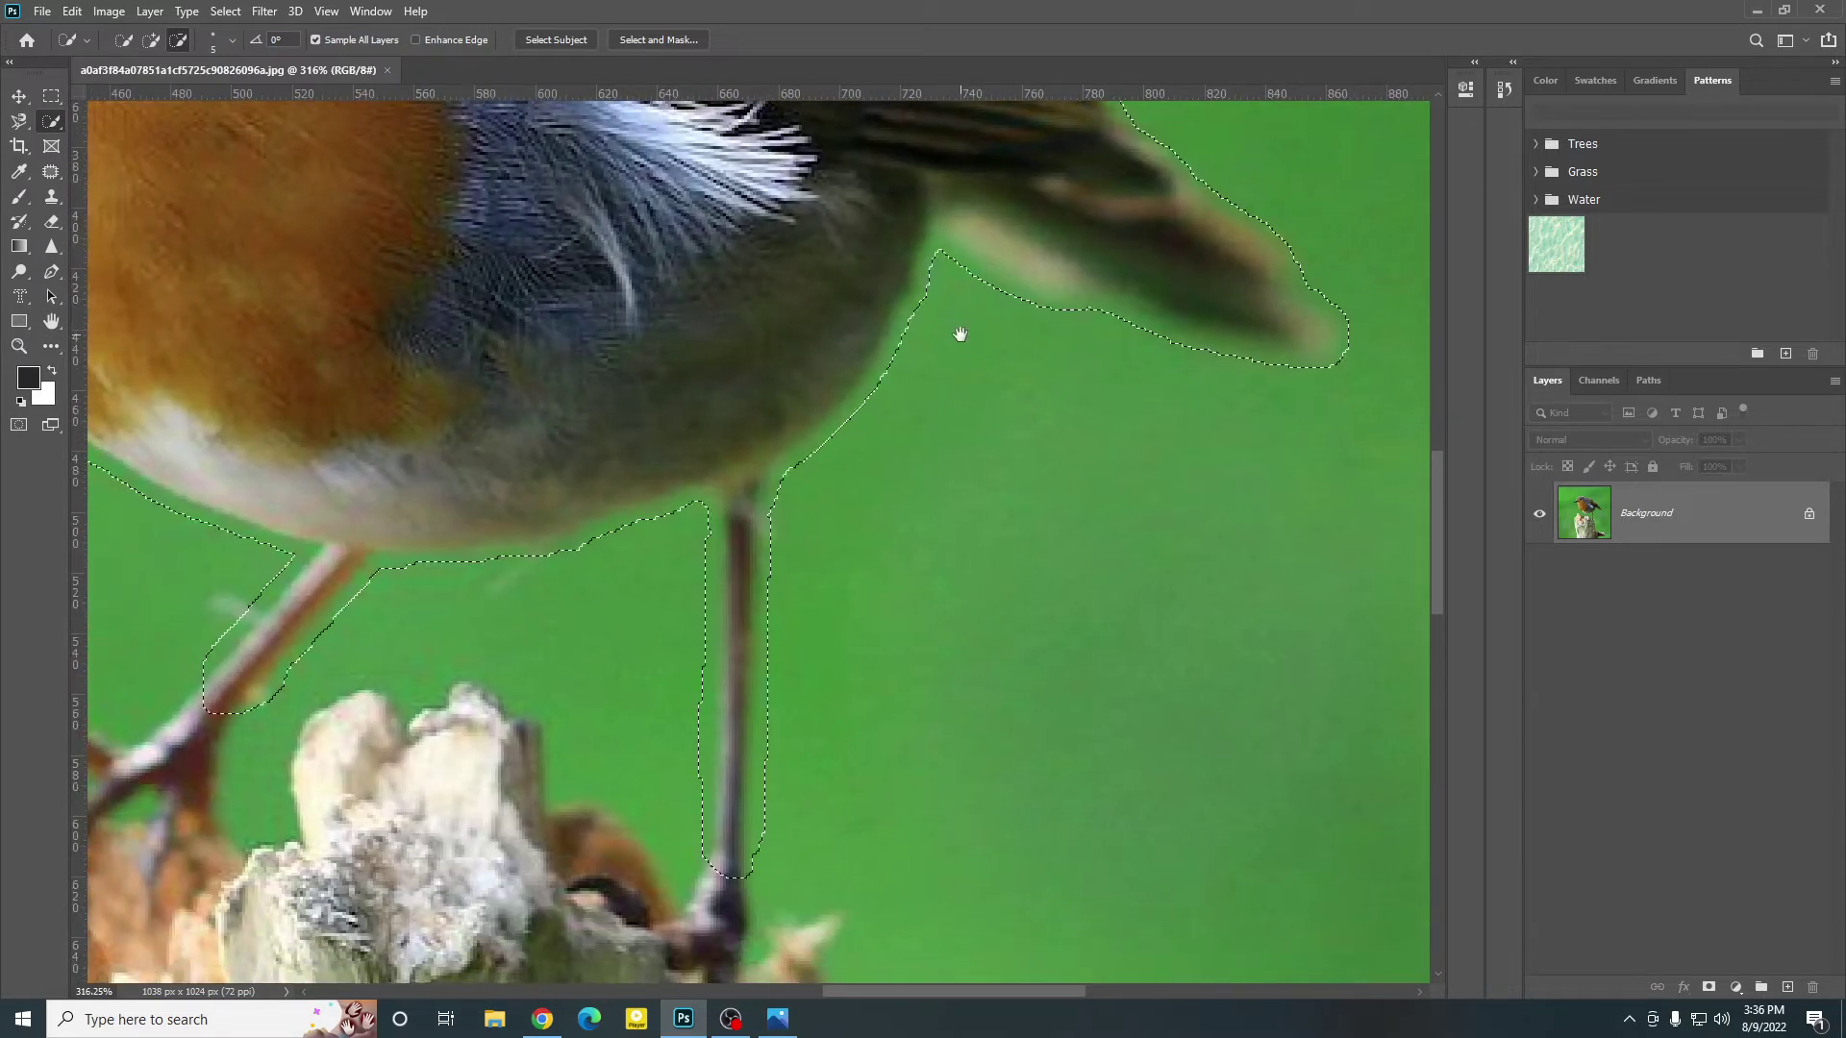
pyautogui.moveTo(737, 610); pyautogui.dragTo(951, 539)
pyautogui.moveTo(711, 538); pyautogui.dragTo(782, 388)
pyautogui.moveTo(1107, 673); pyautogui.dragTo(1105, 549)
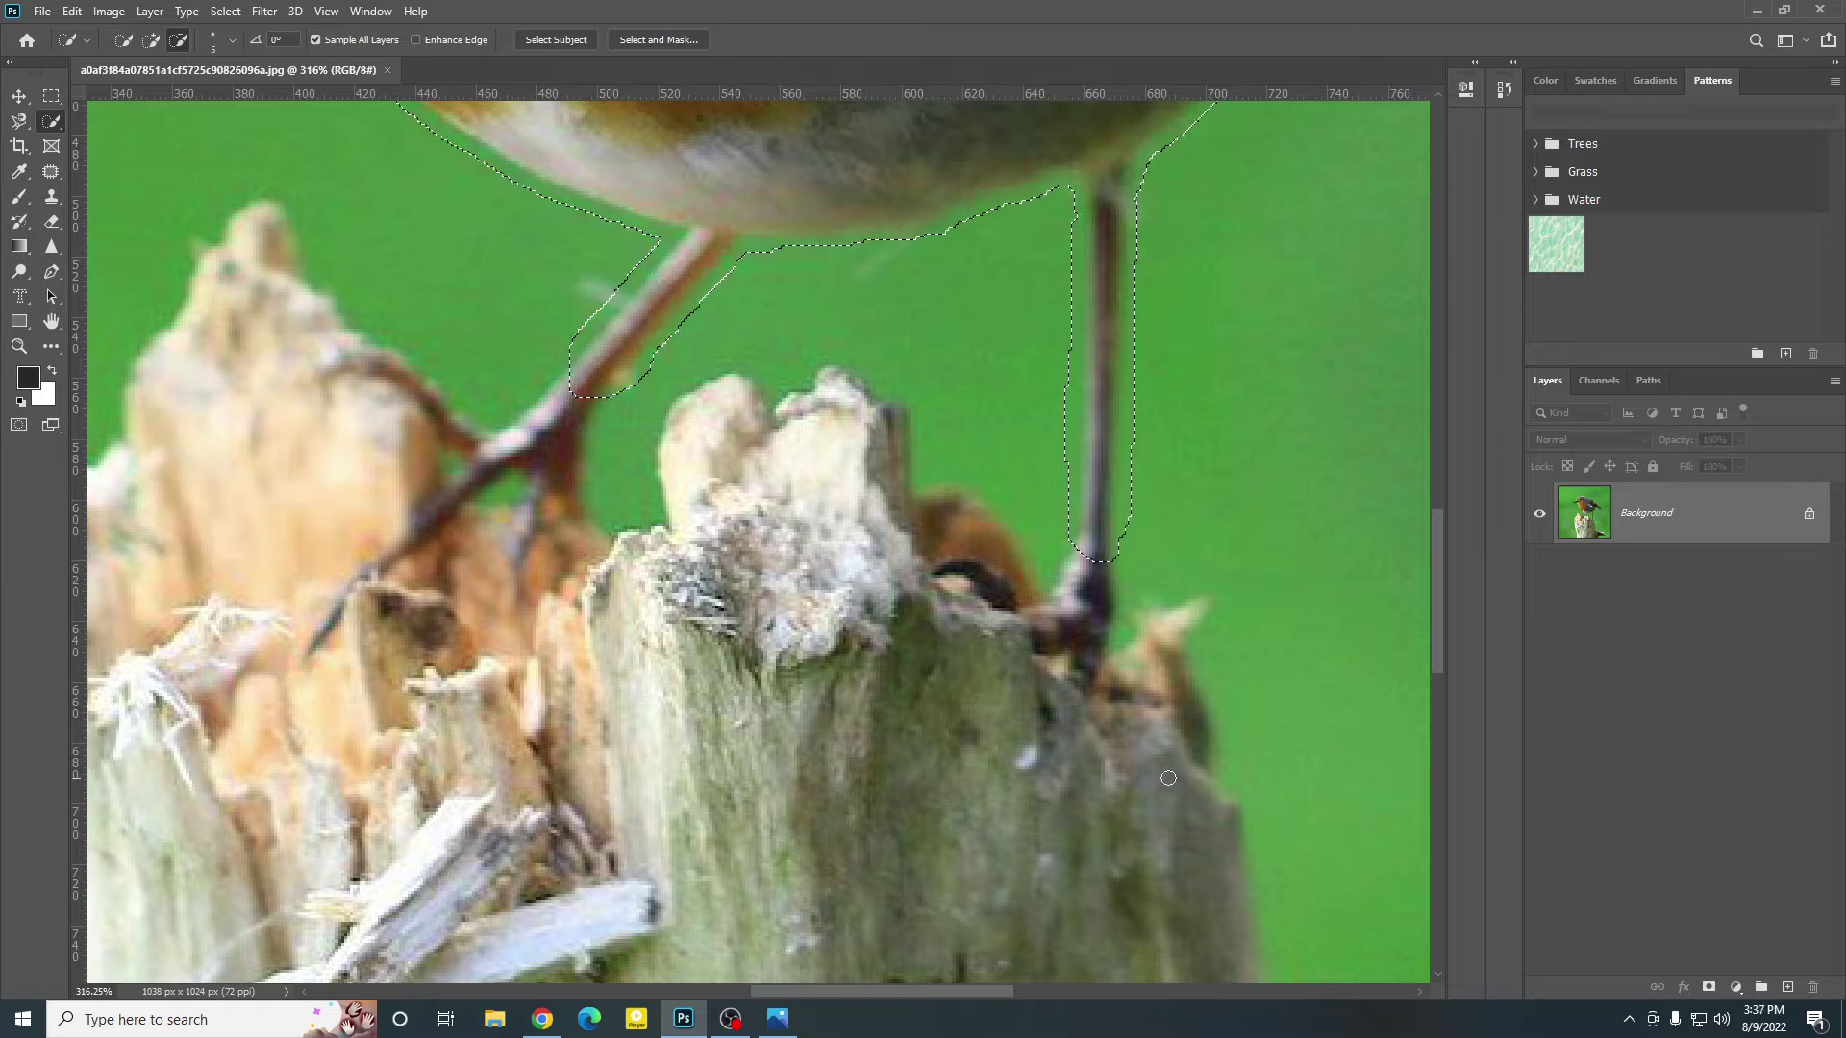
# Step: Check the expanded outline near the bird's feet and around its whole body
pyautogui.scroll(-3, 1168, 778)
pyautogui.scroll(4, 950, 525)
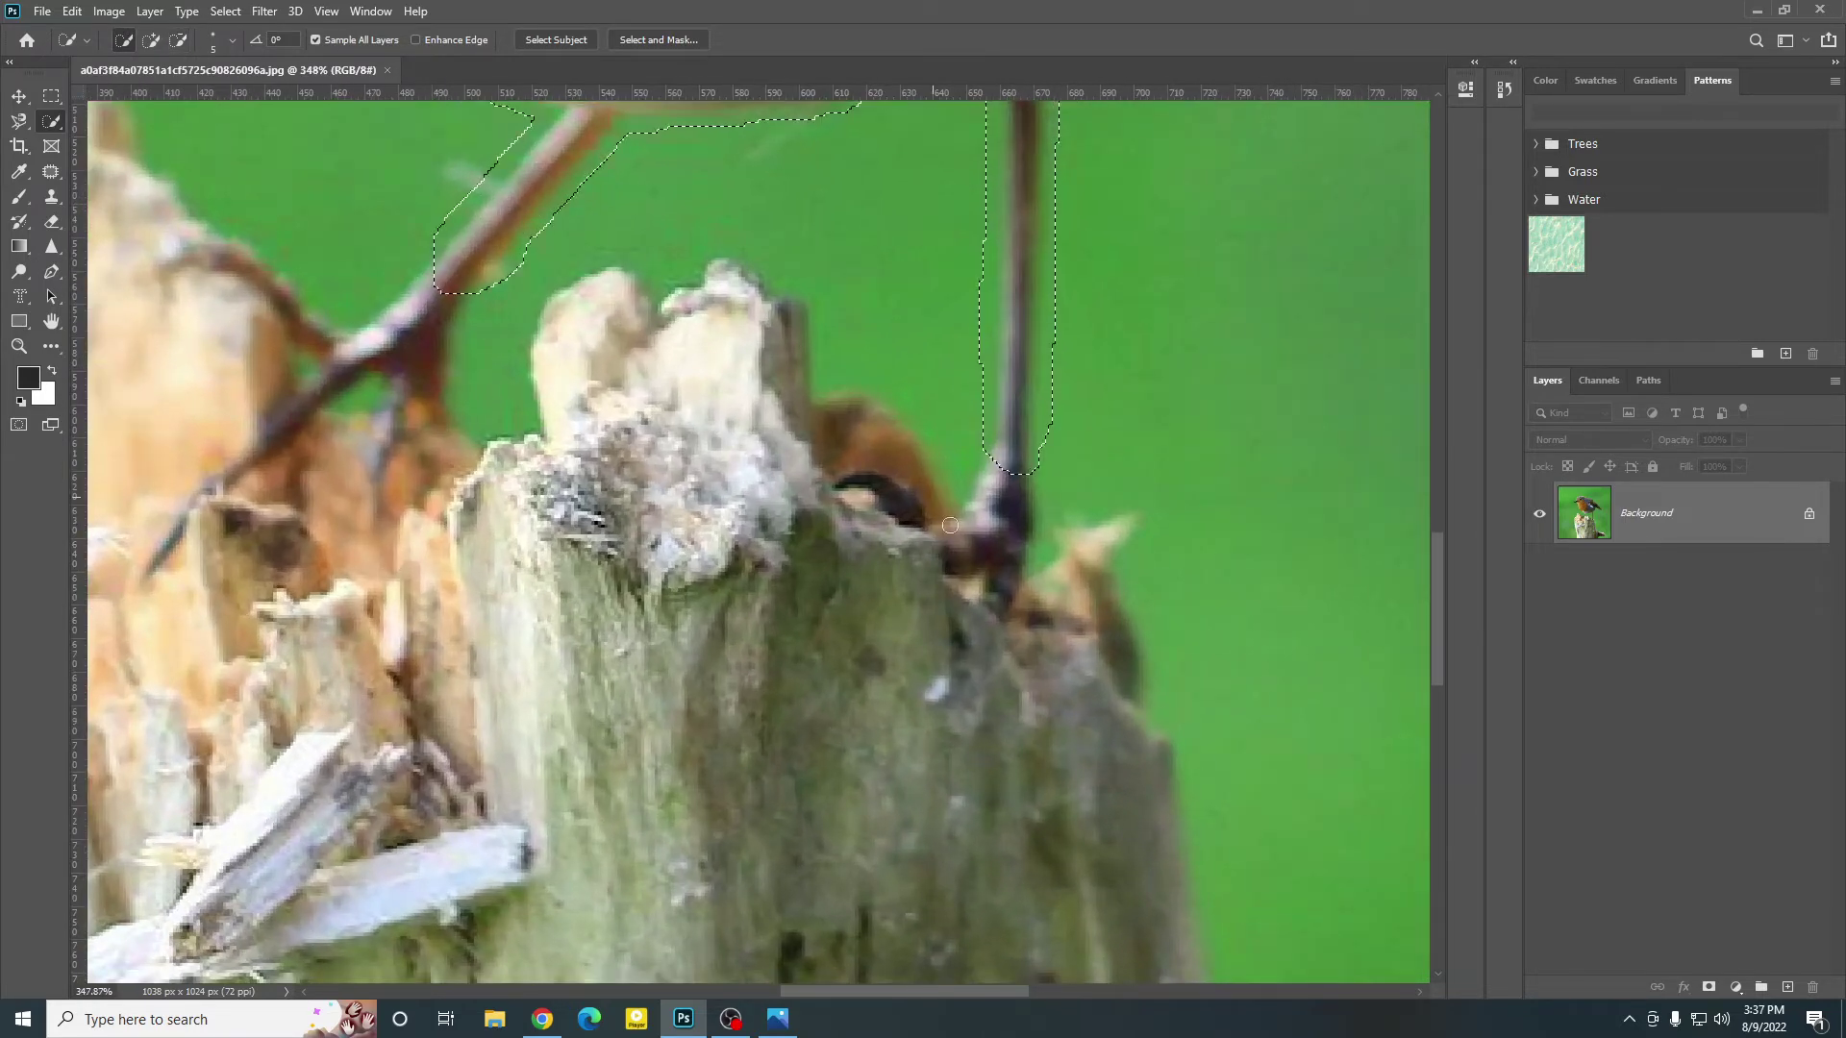
pyautogui.scroll(-4, 950, 525)
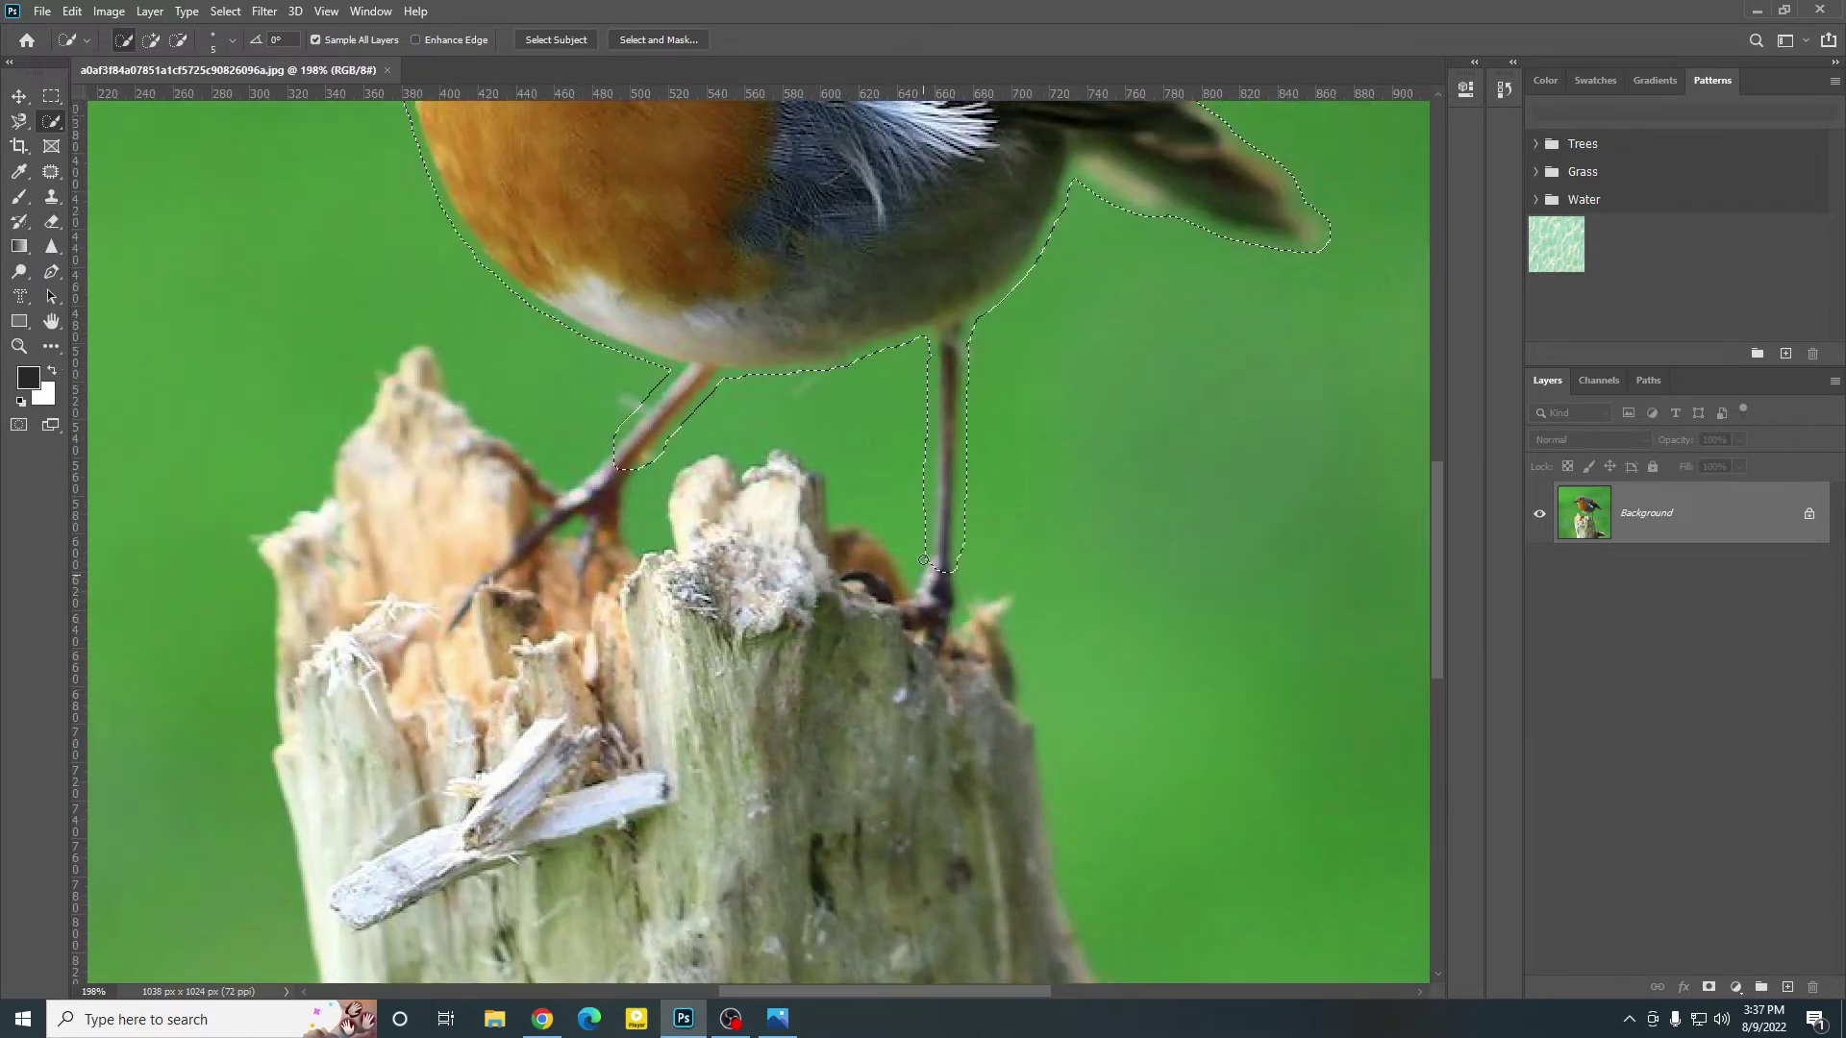
pyautogui.scroll(-2, 923, 559)
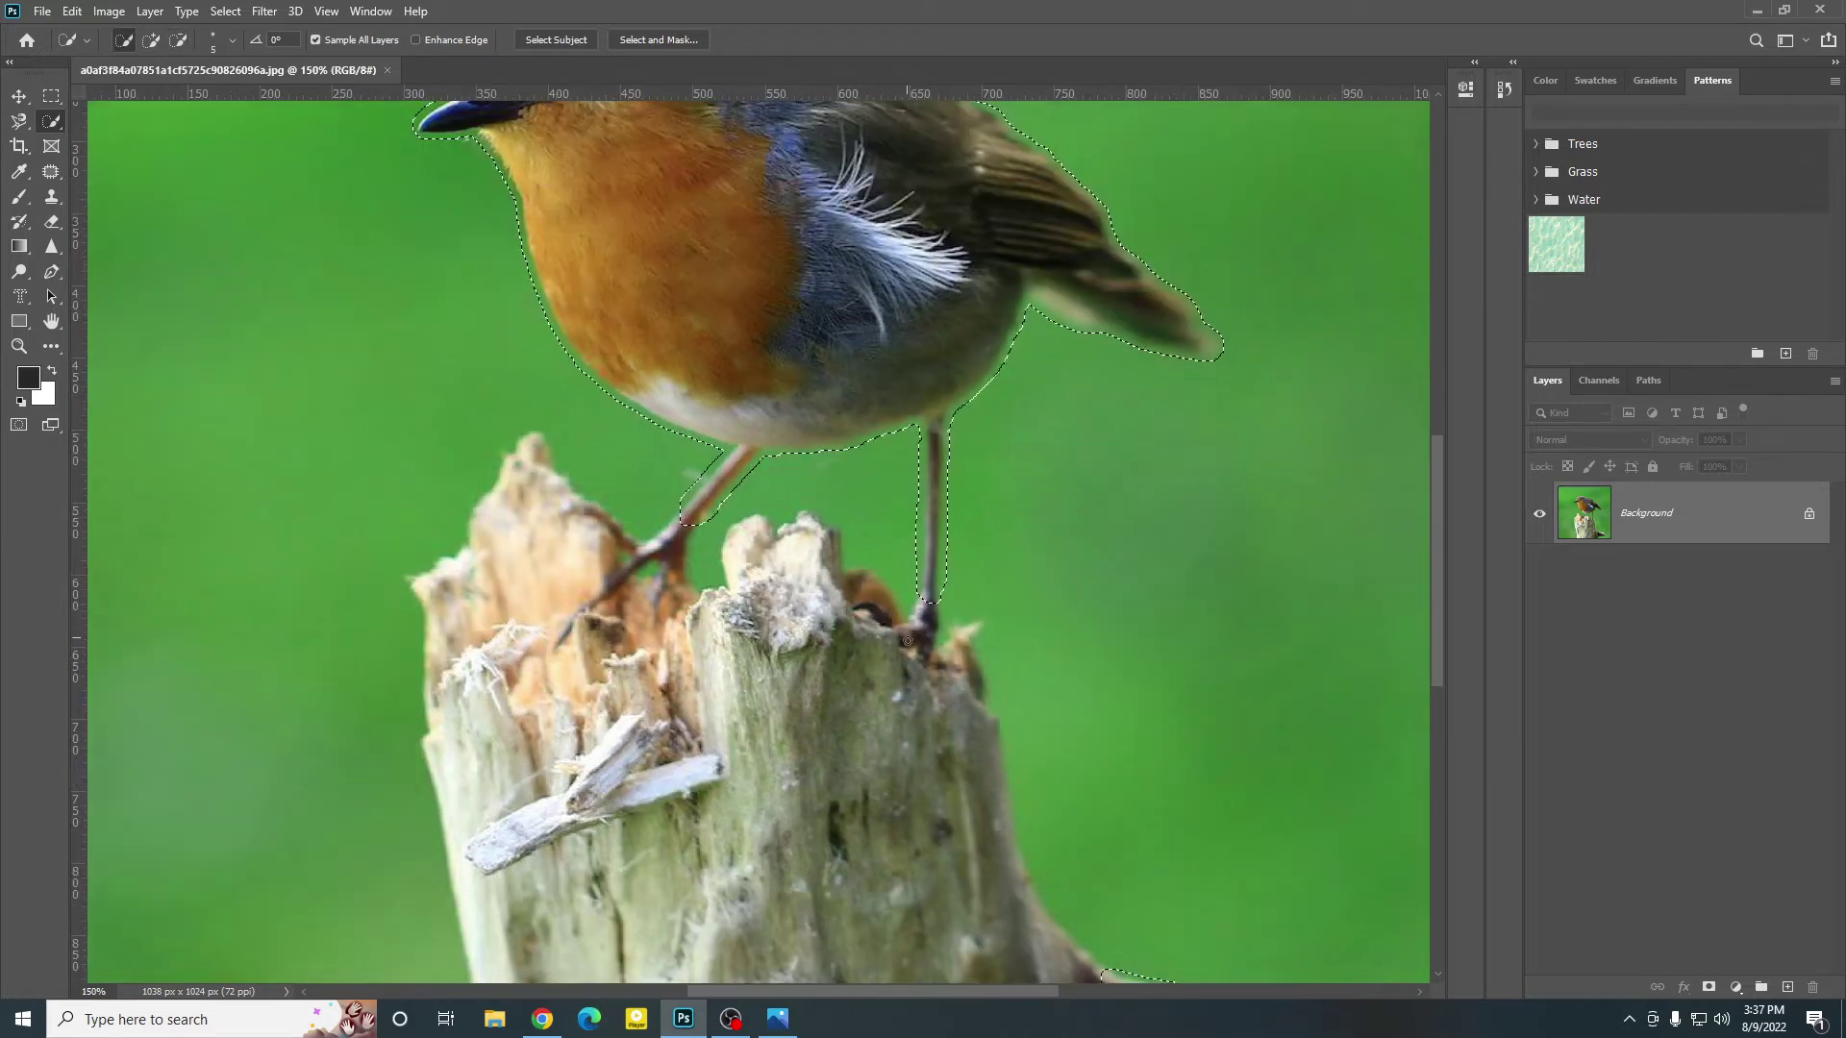
pyautogui.scroll(-1, 907, 641)
pyautogui.scroll(3, 712, 480)
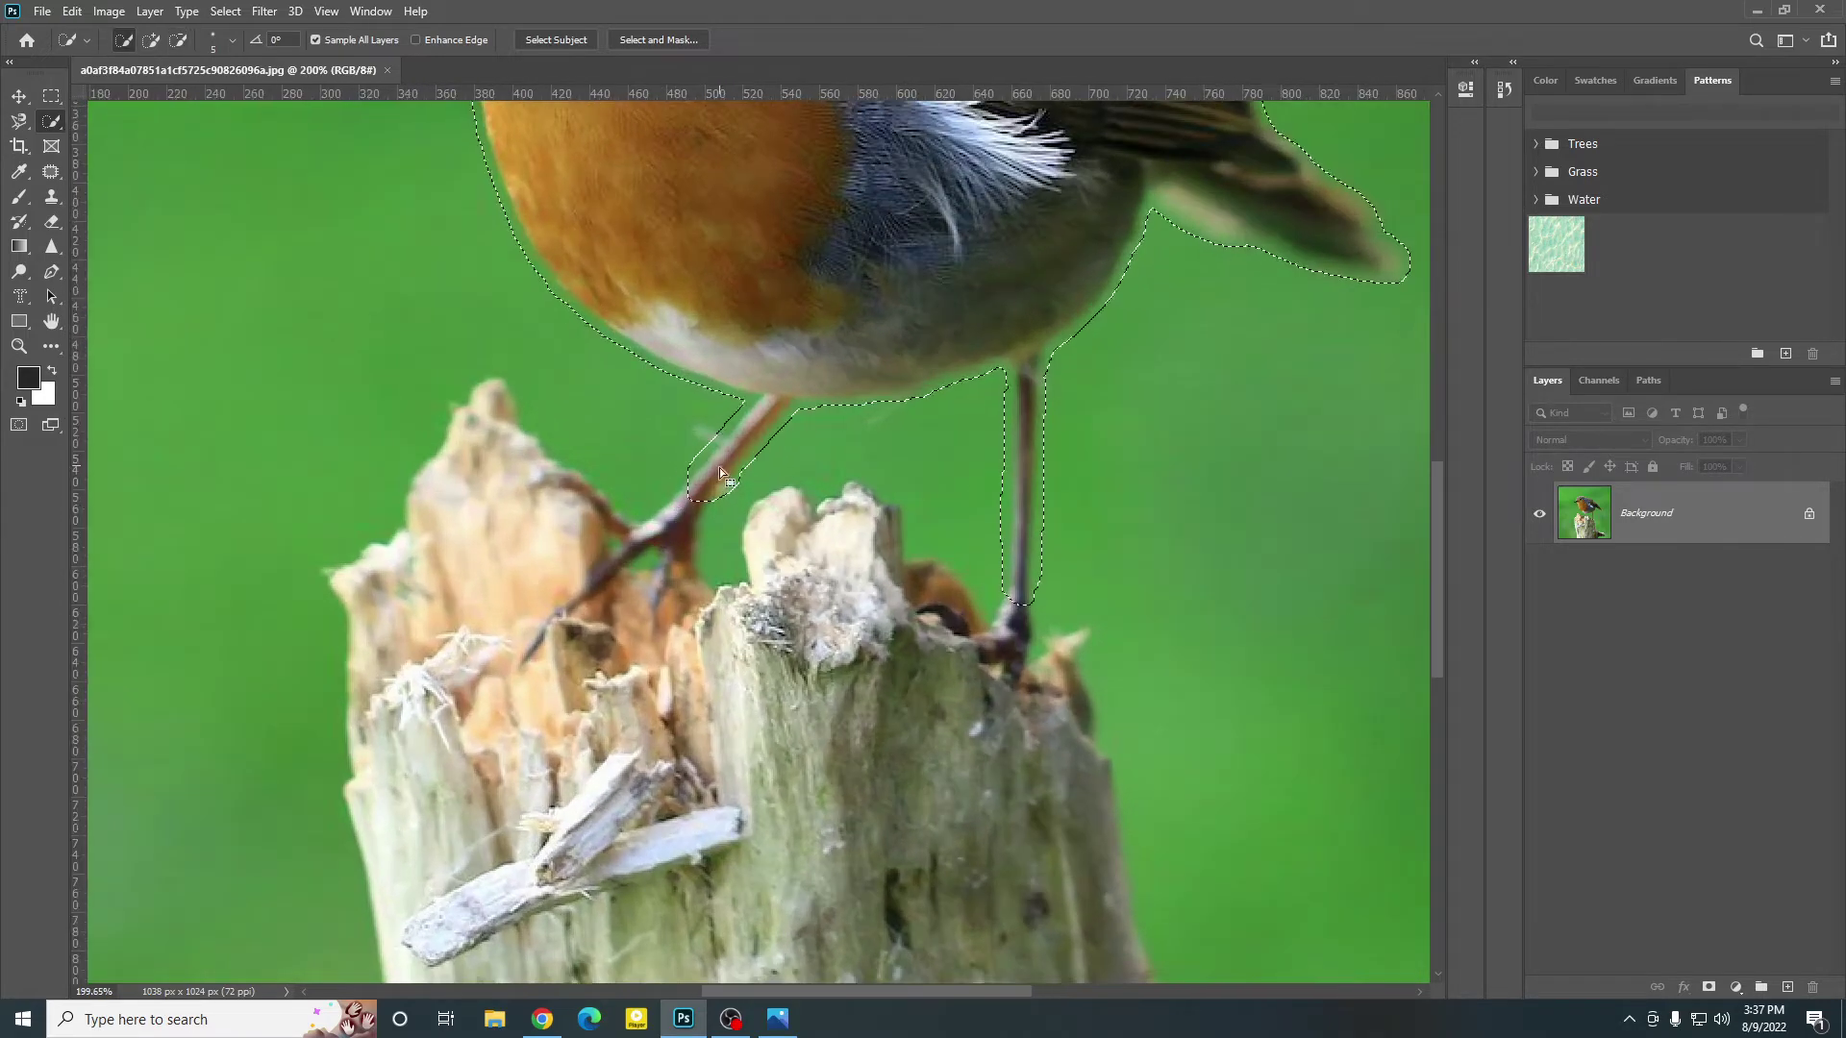
pyautogui.scroll(-5, 721, 480)
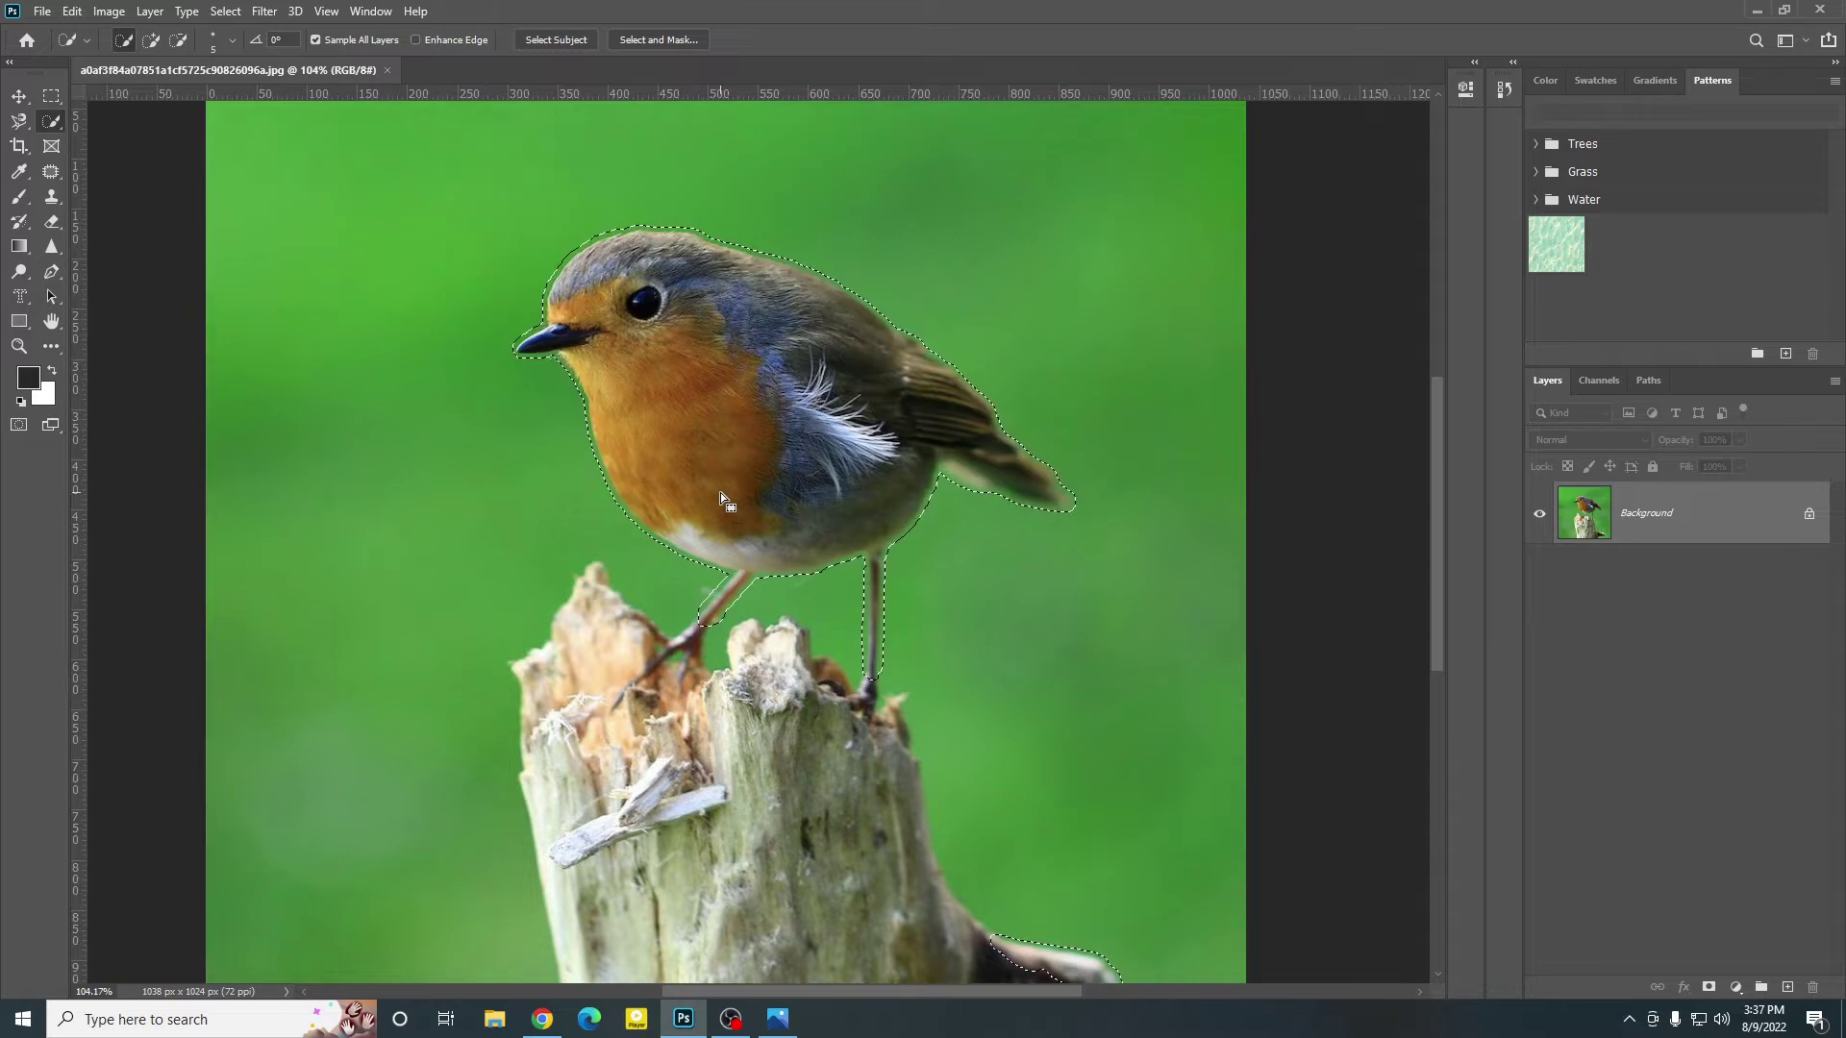
pyautogui.scroll(-4, 723, 497)
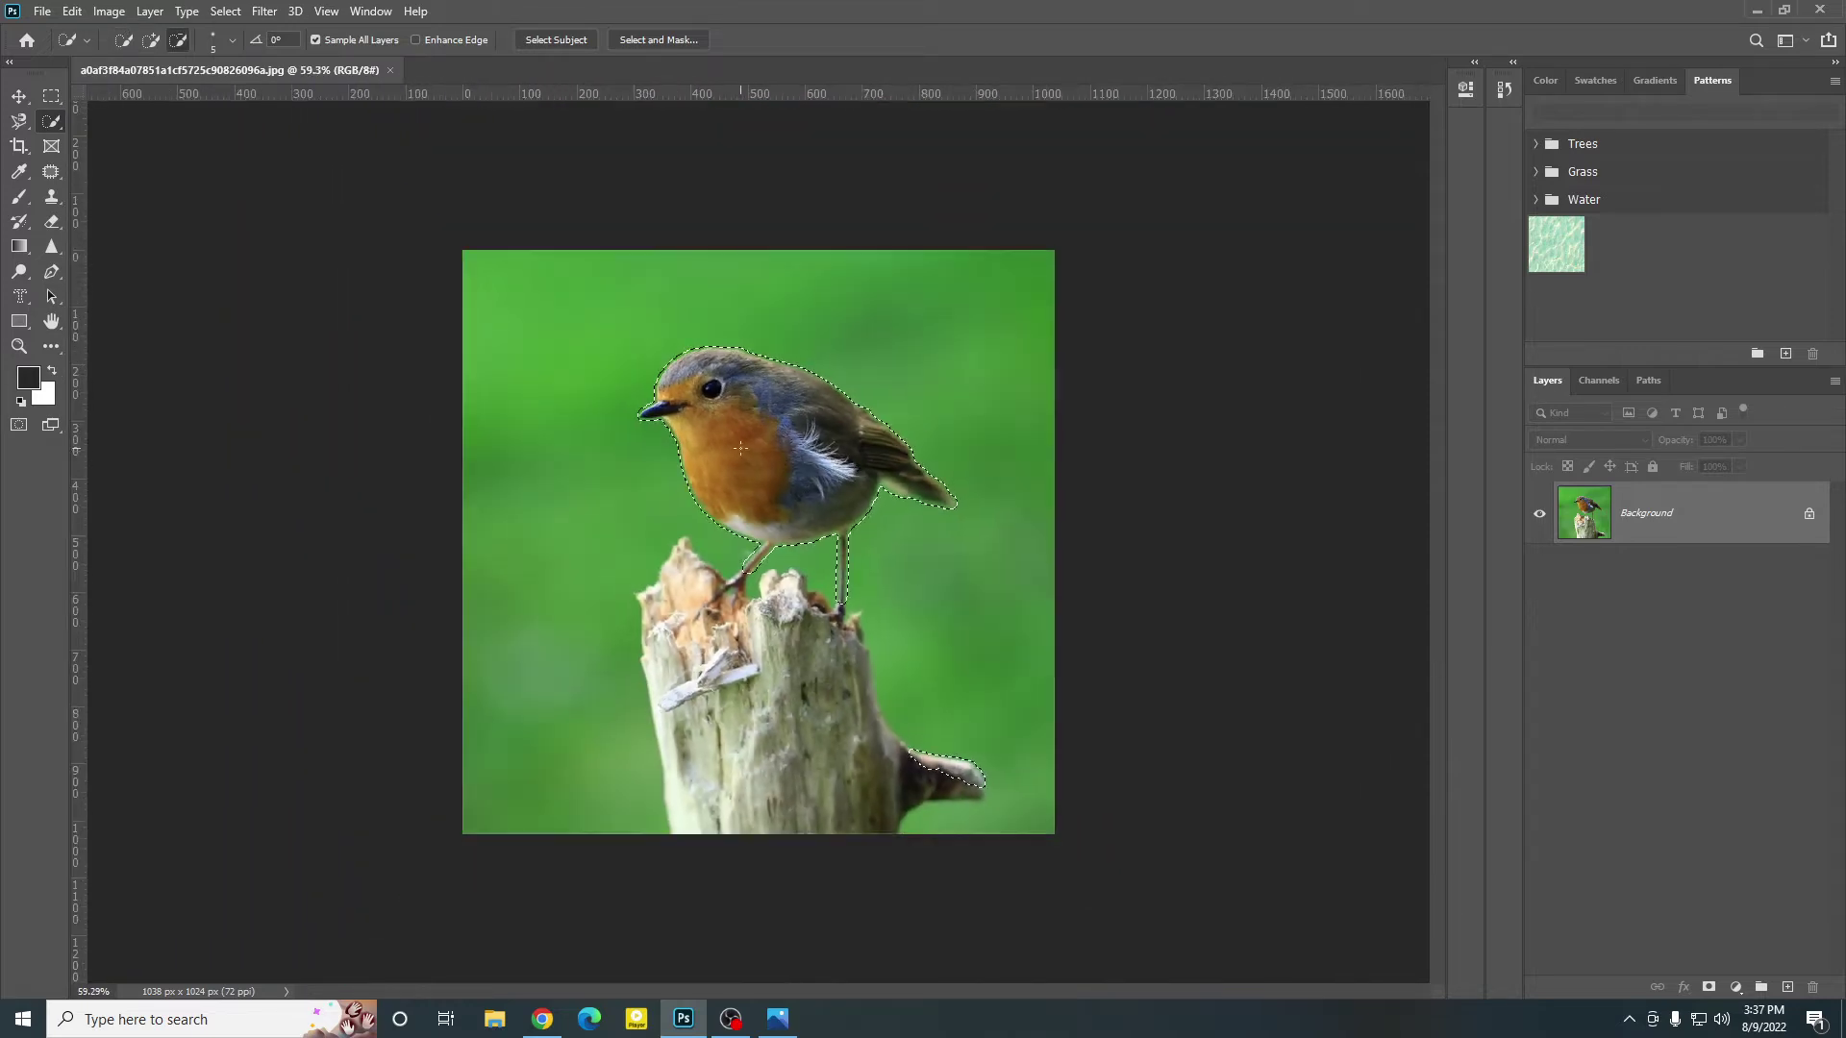
pyautogui.scroll(5, 740, 448)
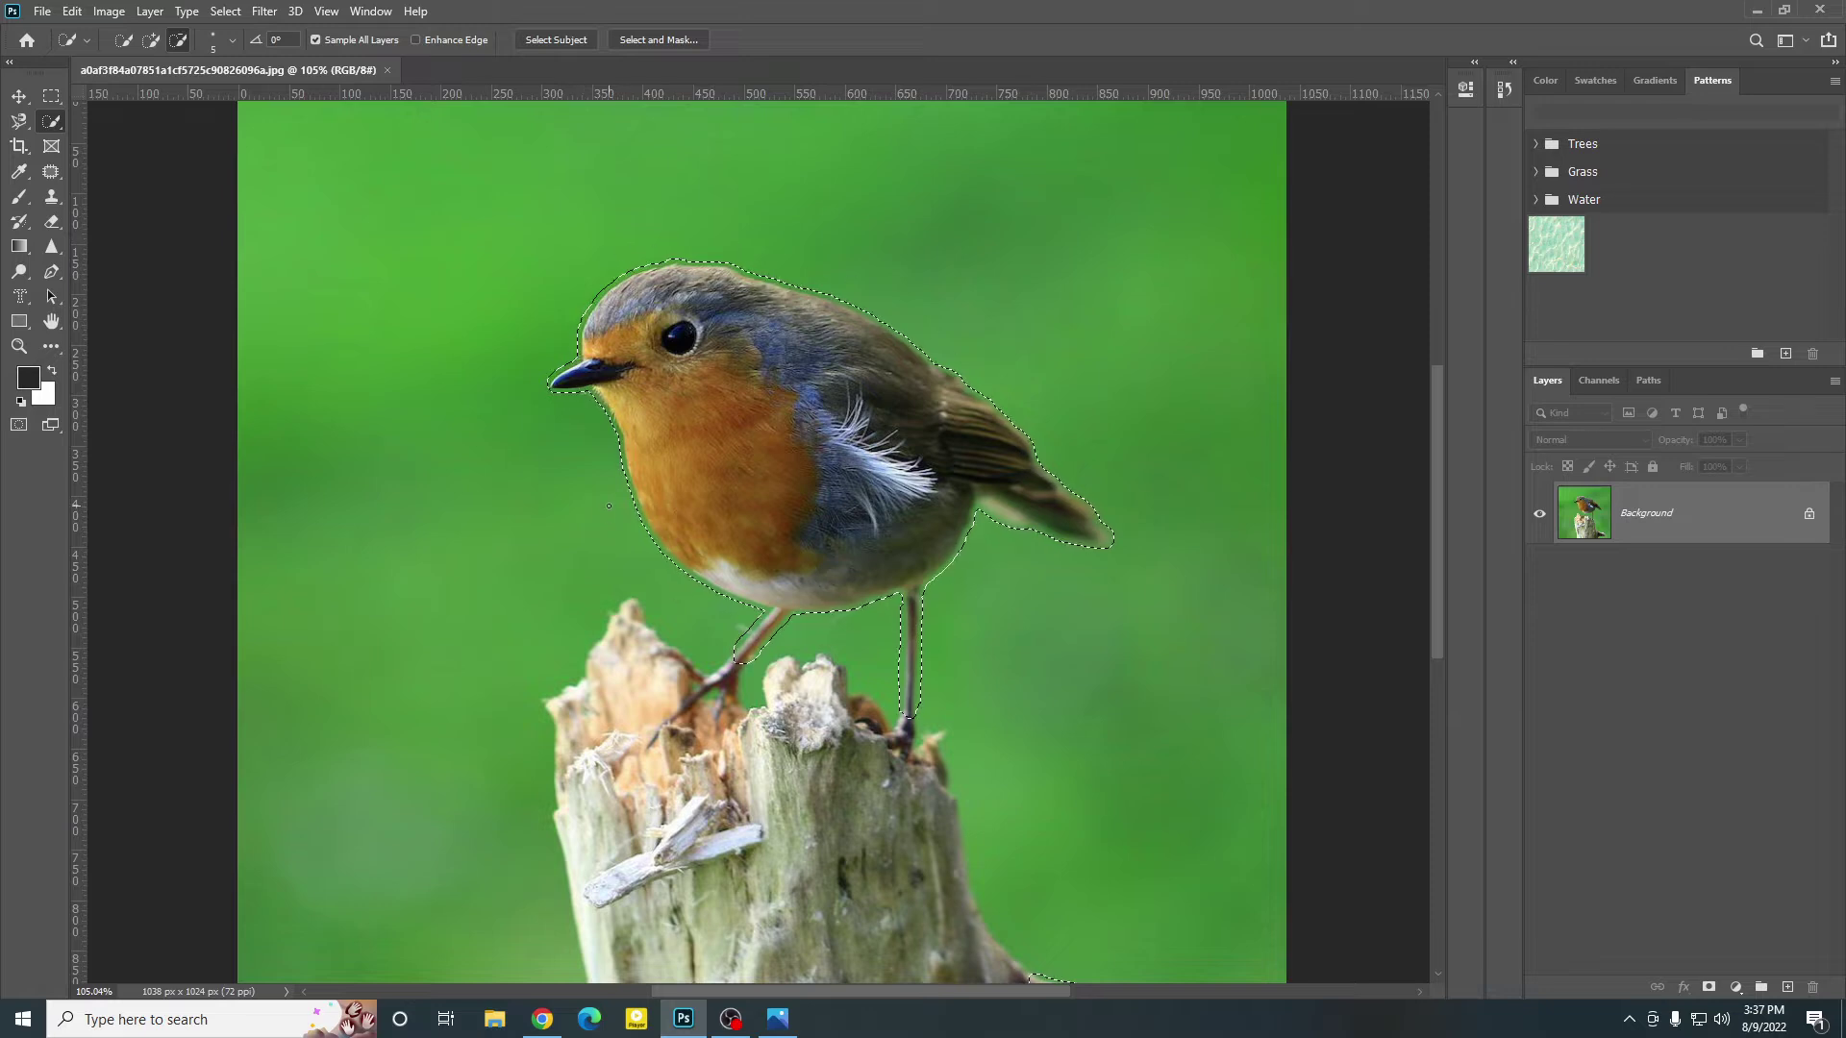
pyautogui.click(73, 13)
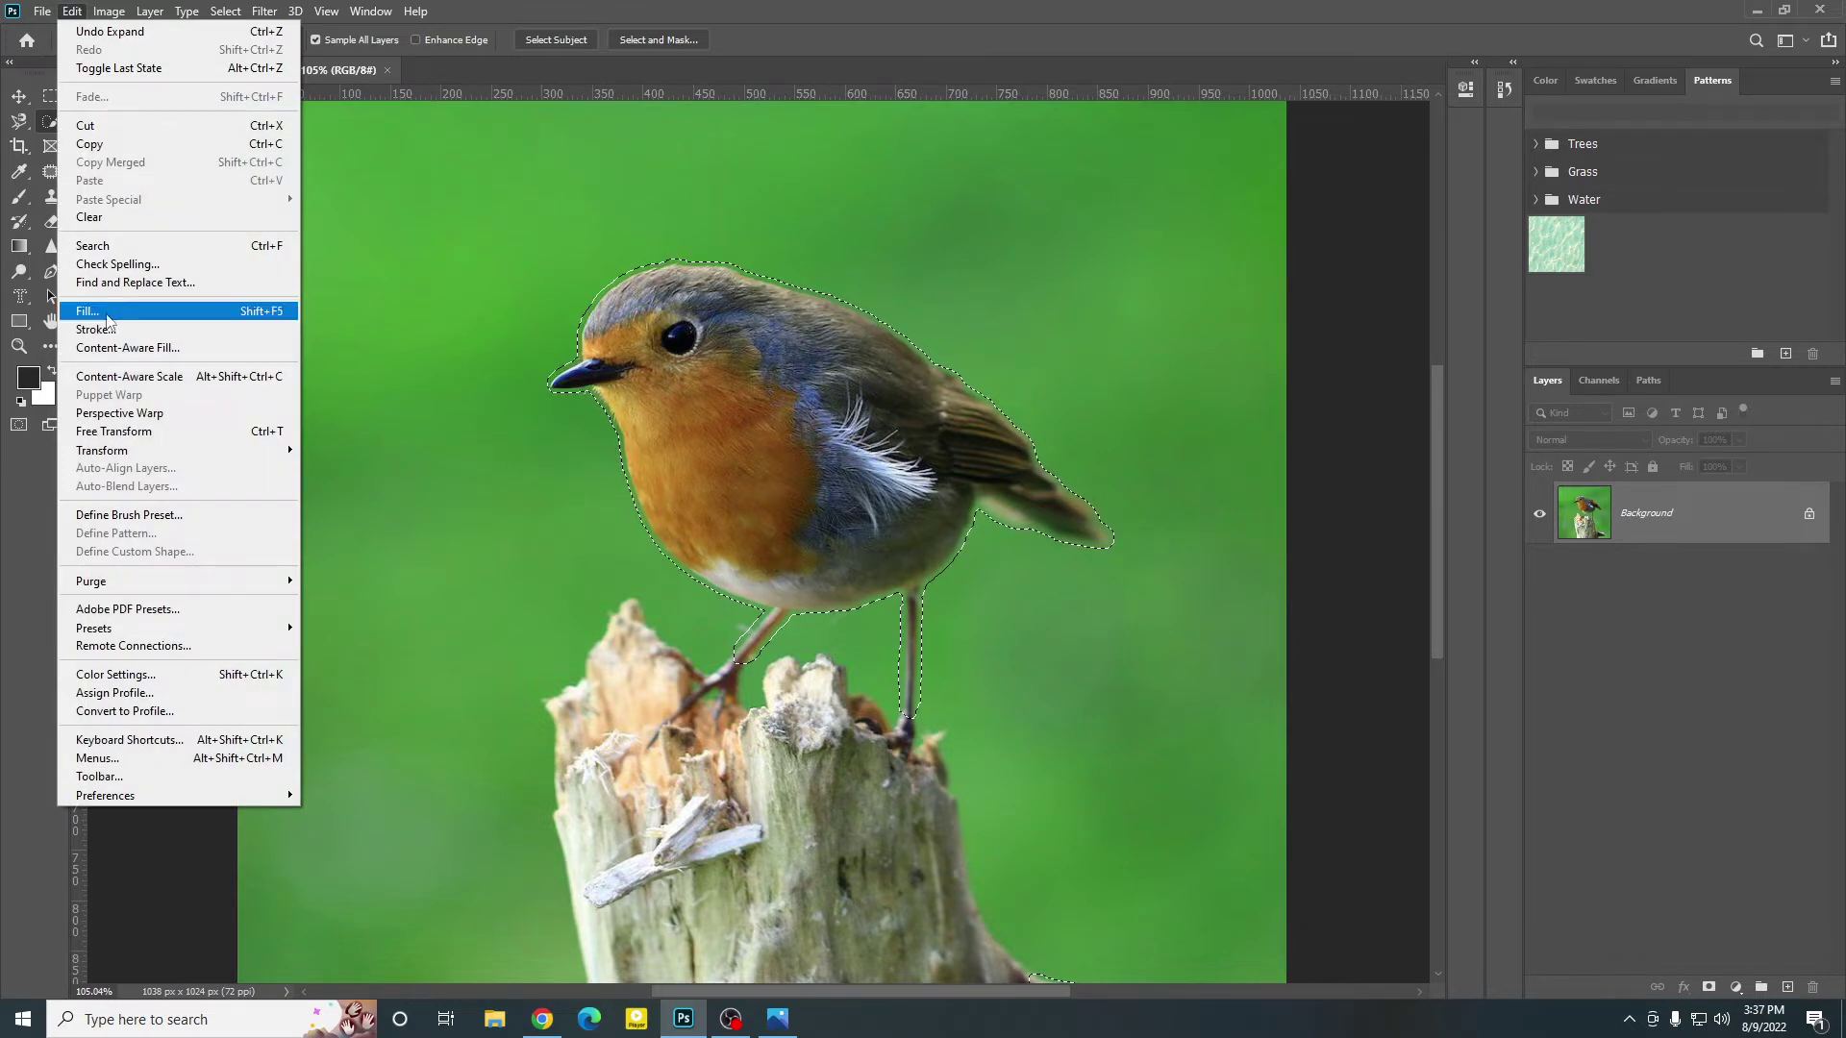
pyautogui.rightClick(396, 363)
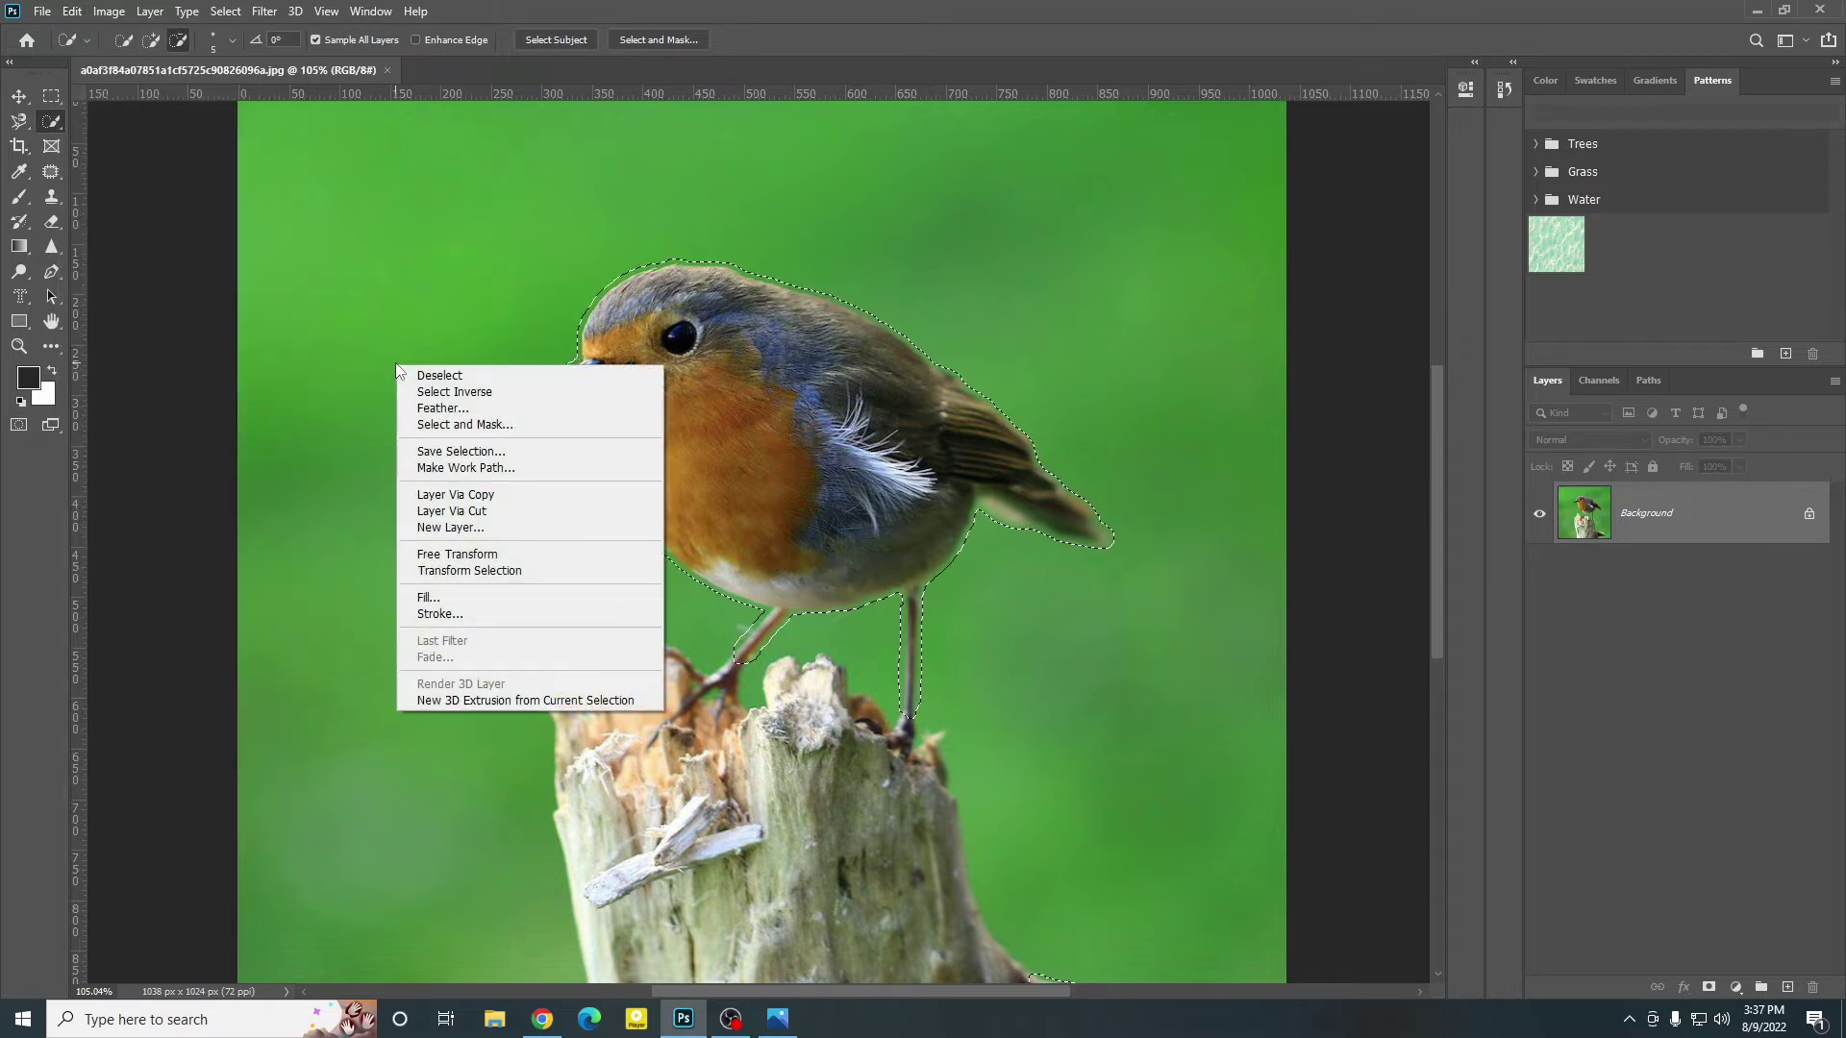
pyautogui.click(428, 597)
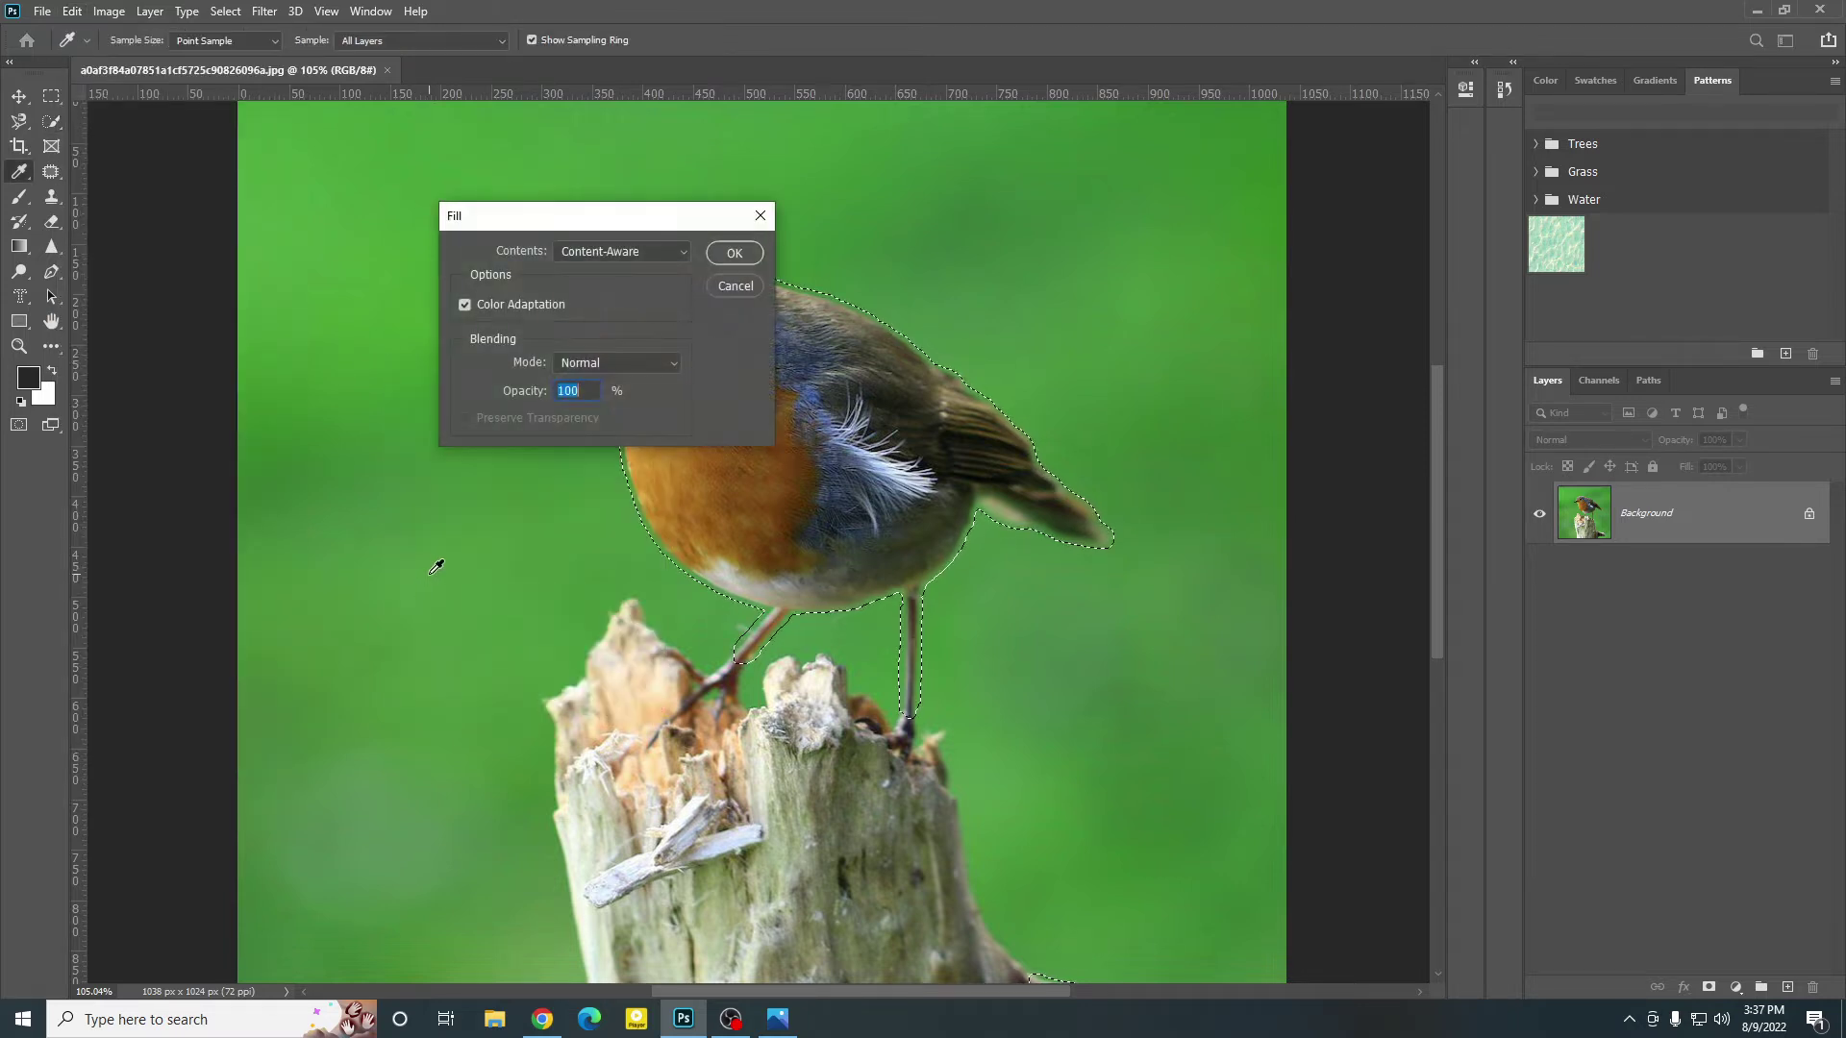
pyautogui.click(588, 255)
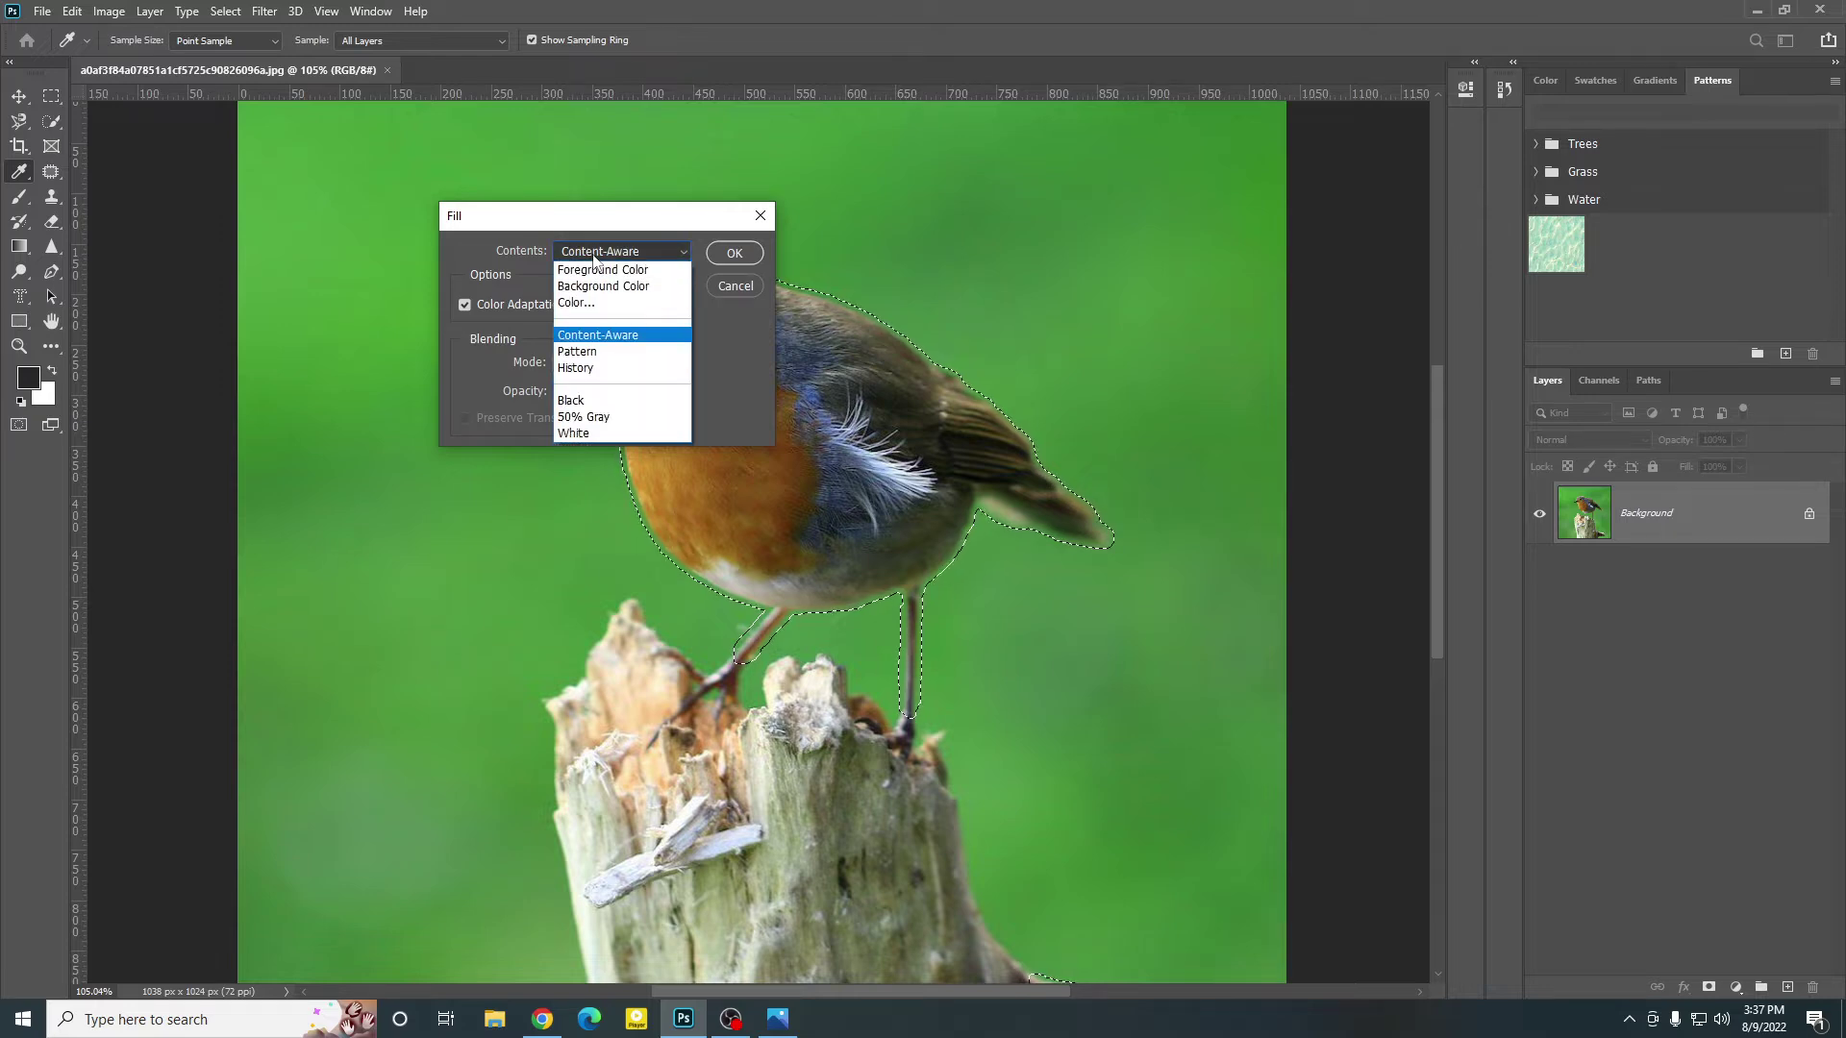
pyautogui.click(732, 282)
pyautogui.click(736, 286)
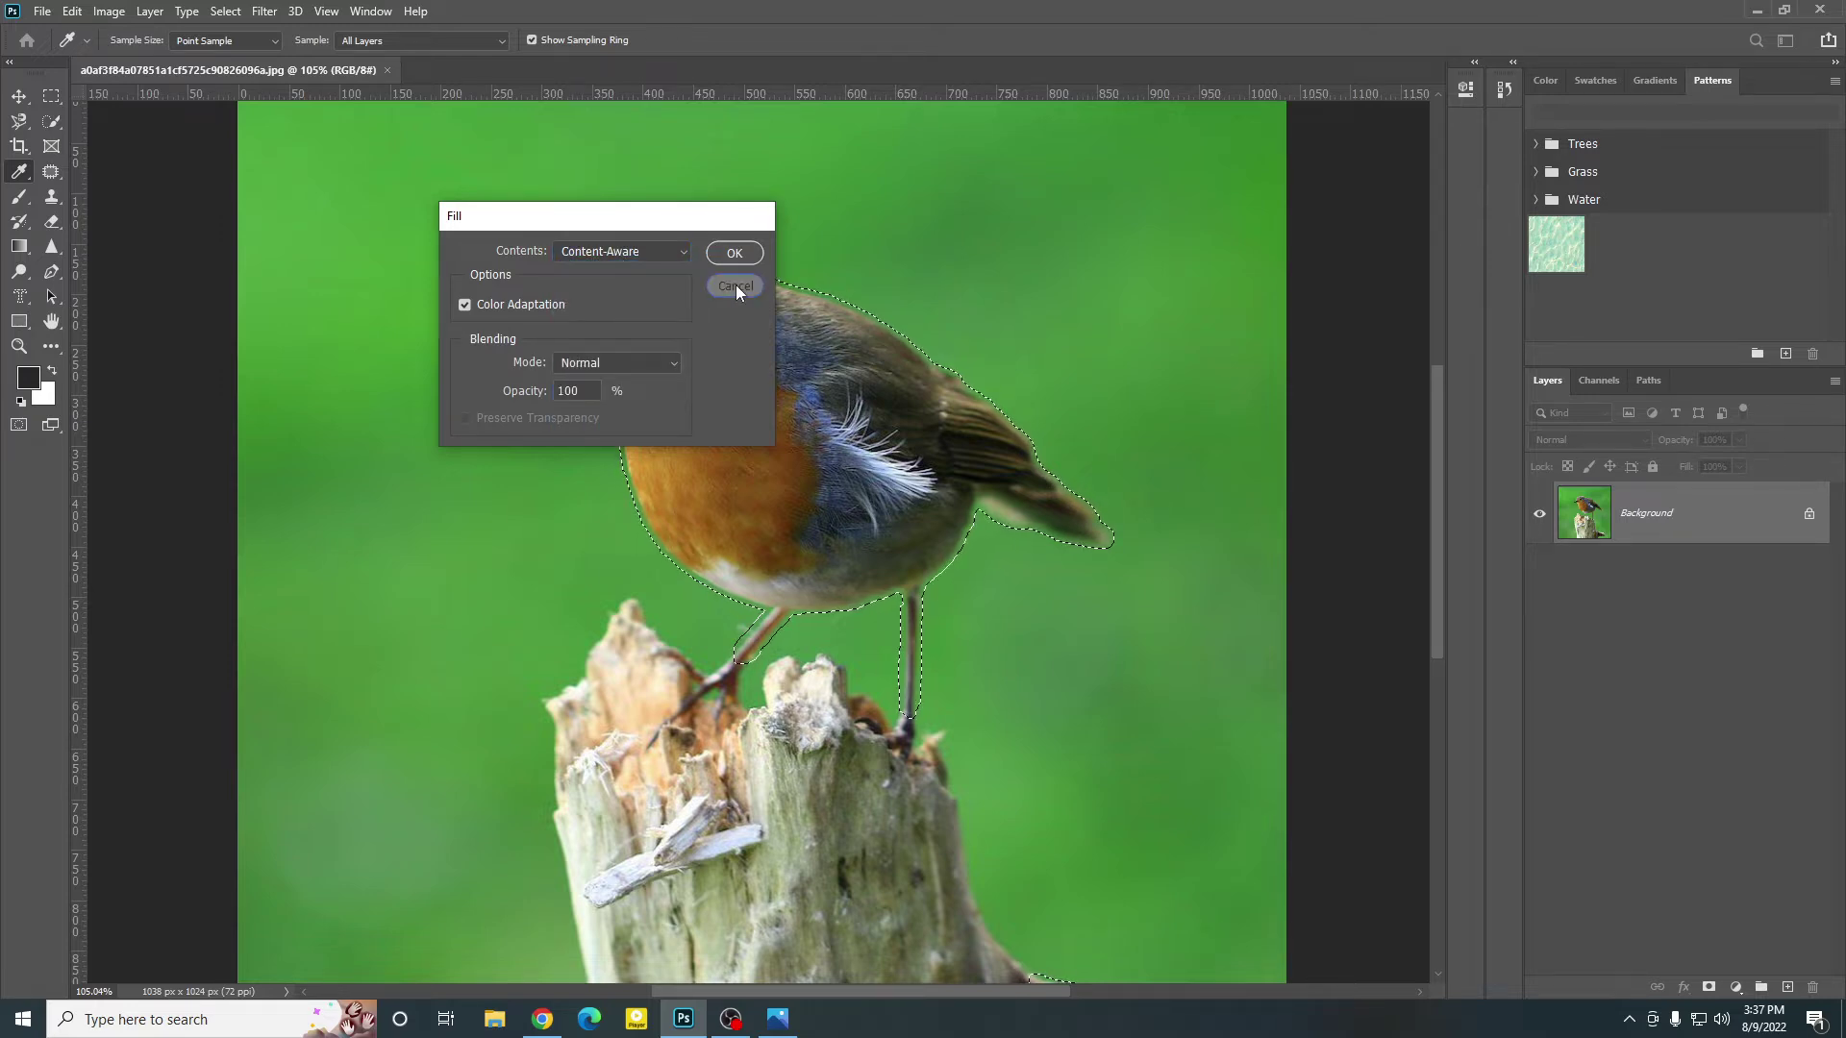
pyautogui.click(71, 11)
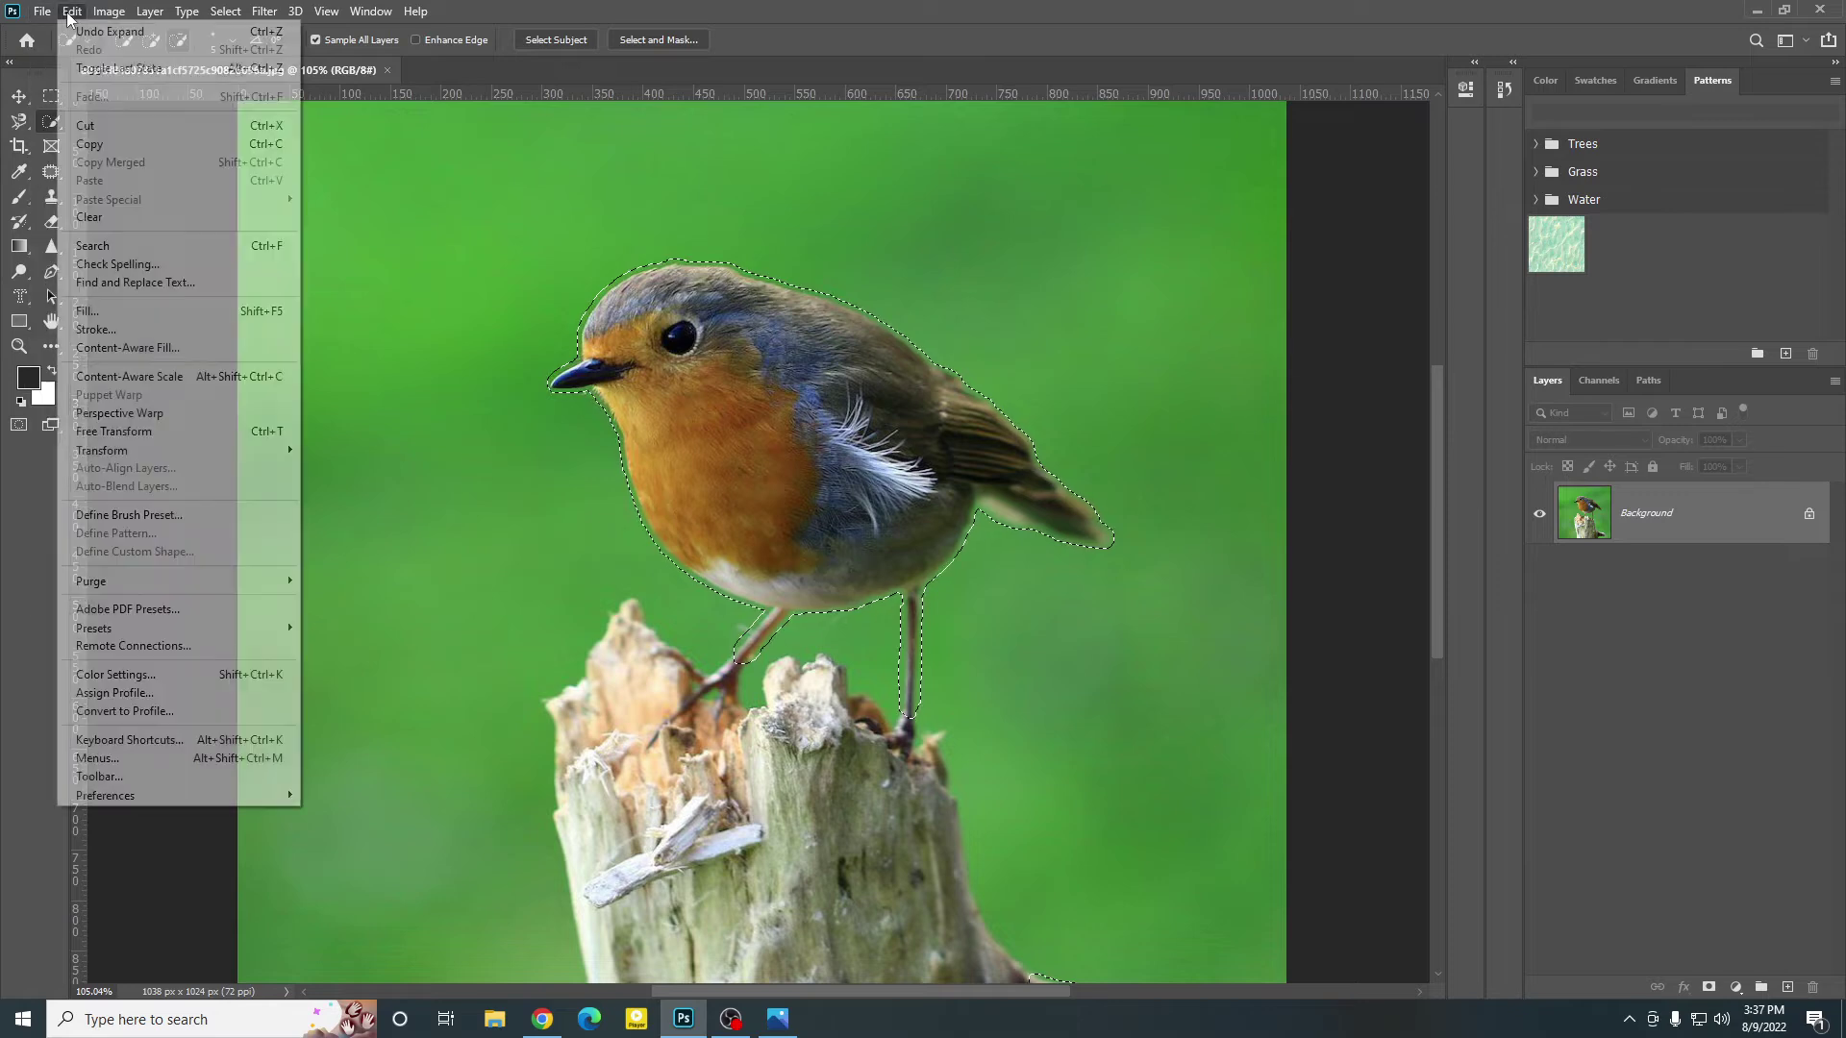
pyautogui.click(87, 310)
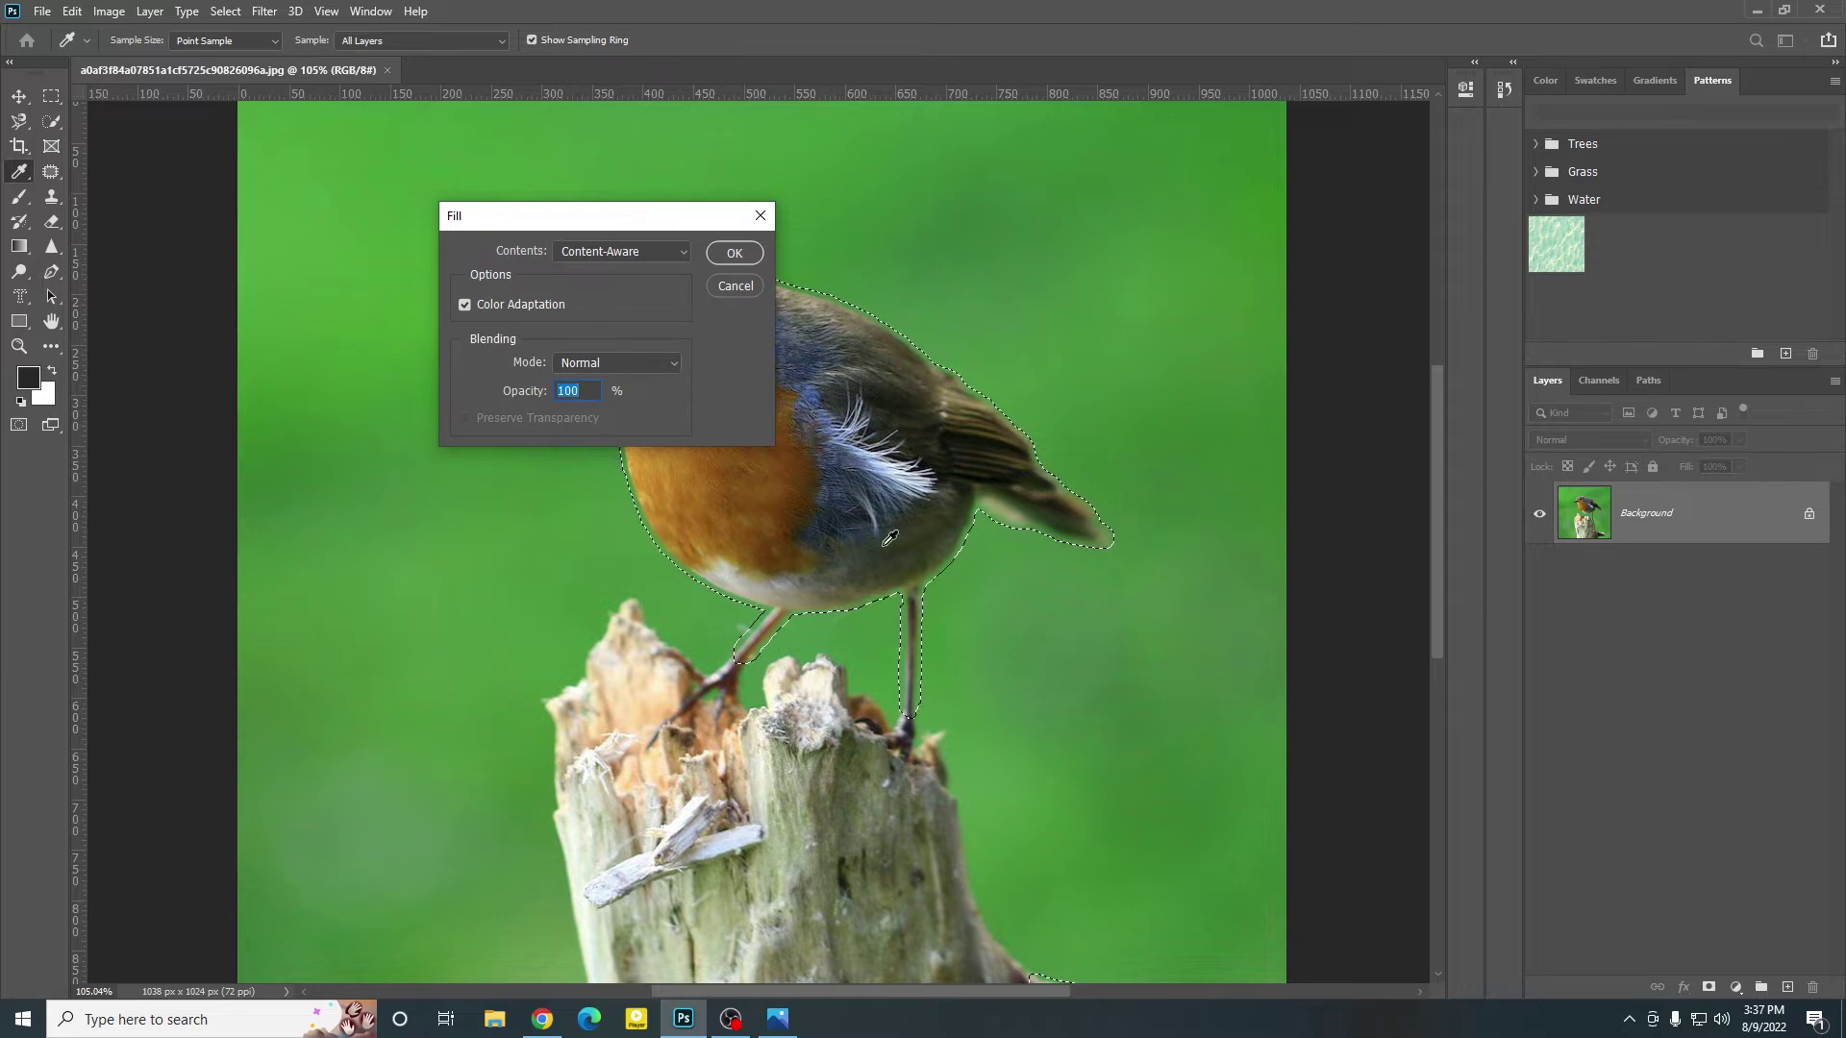
pyautogui.click(754, 250)
# Step: Fill the selected bird area with Content-Aware contents to replace it with the surrounding background
pyautogui.press('w')
pyautogui.rightClick(765, 225)
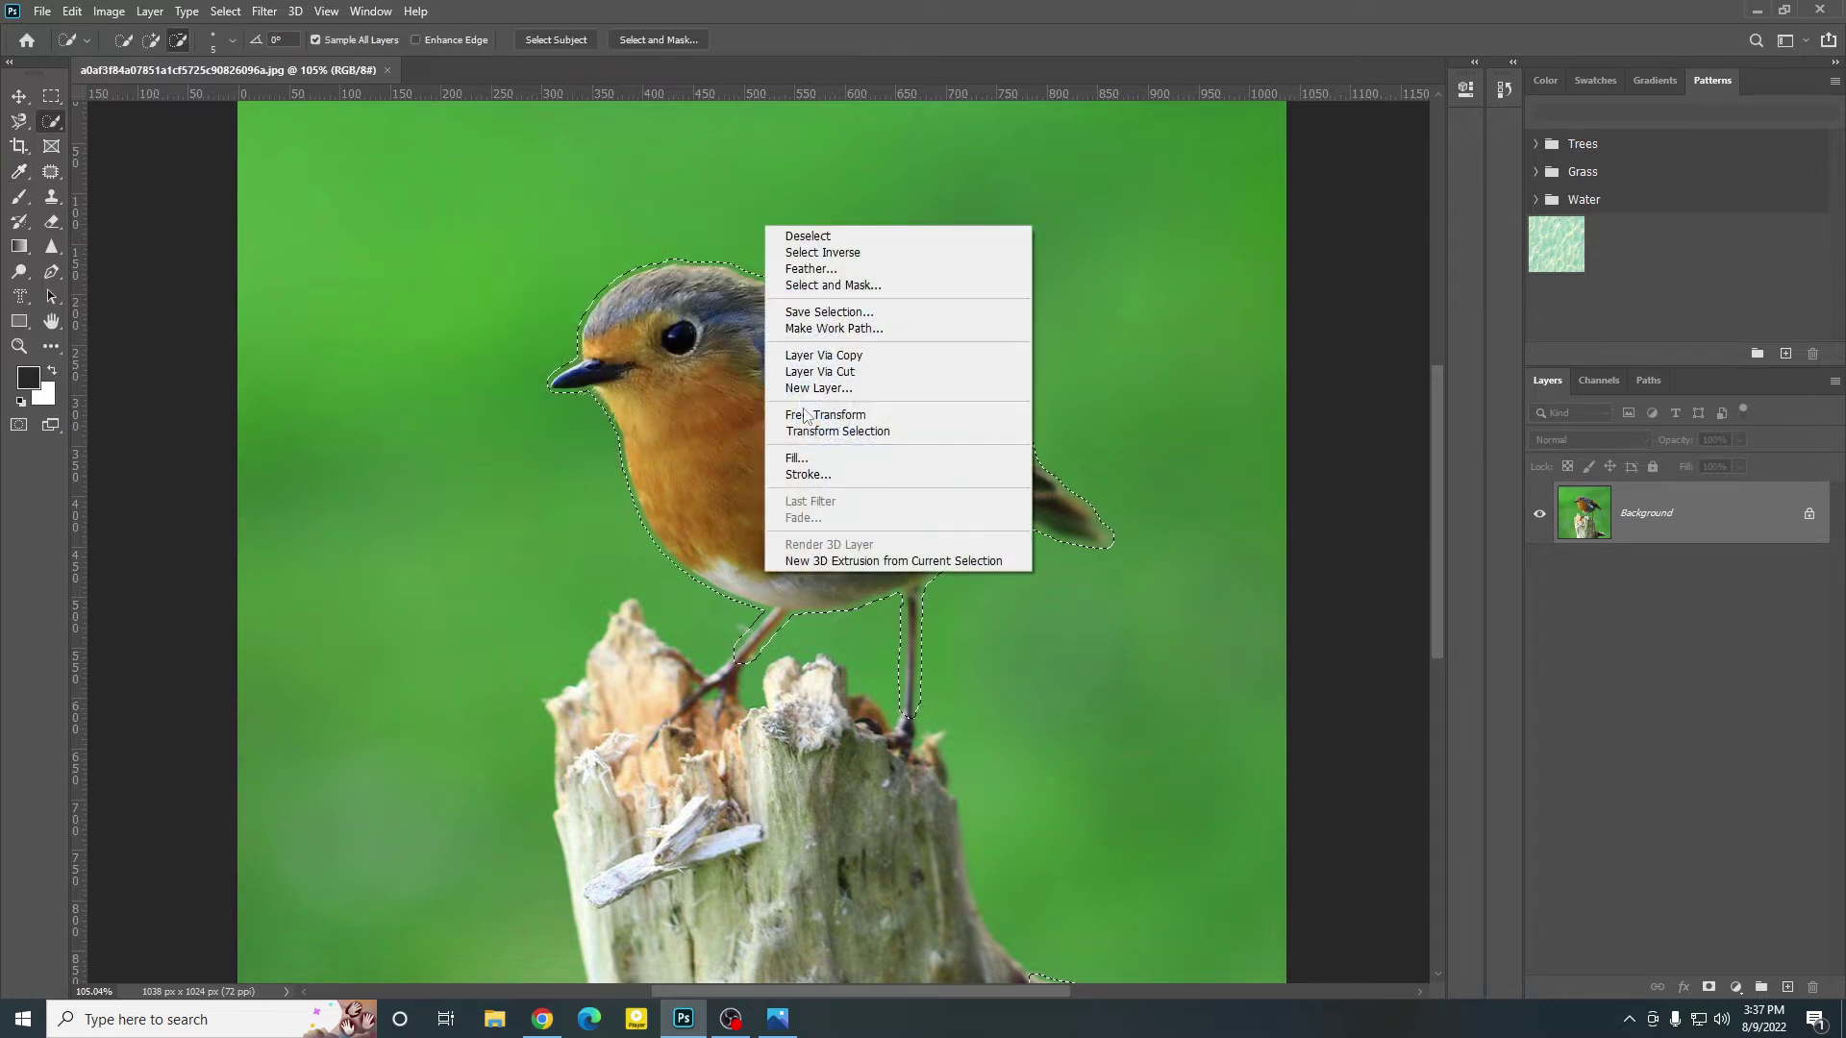
pyautogui.click(796, 458)
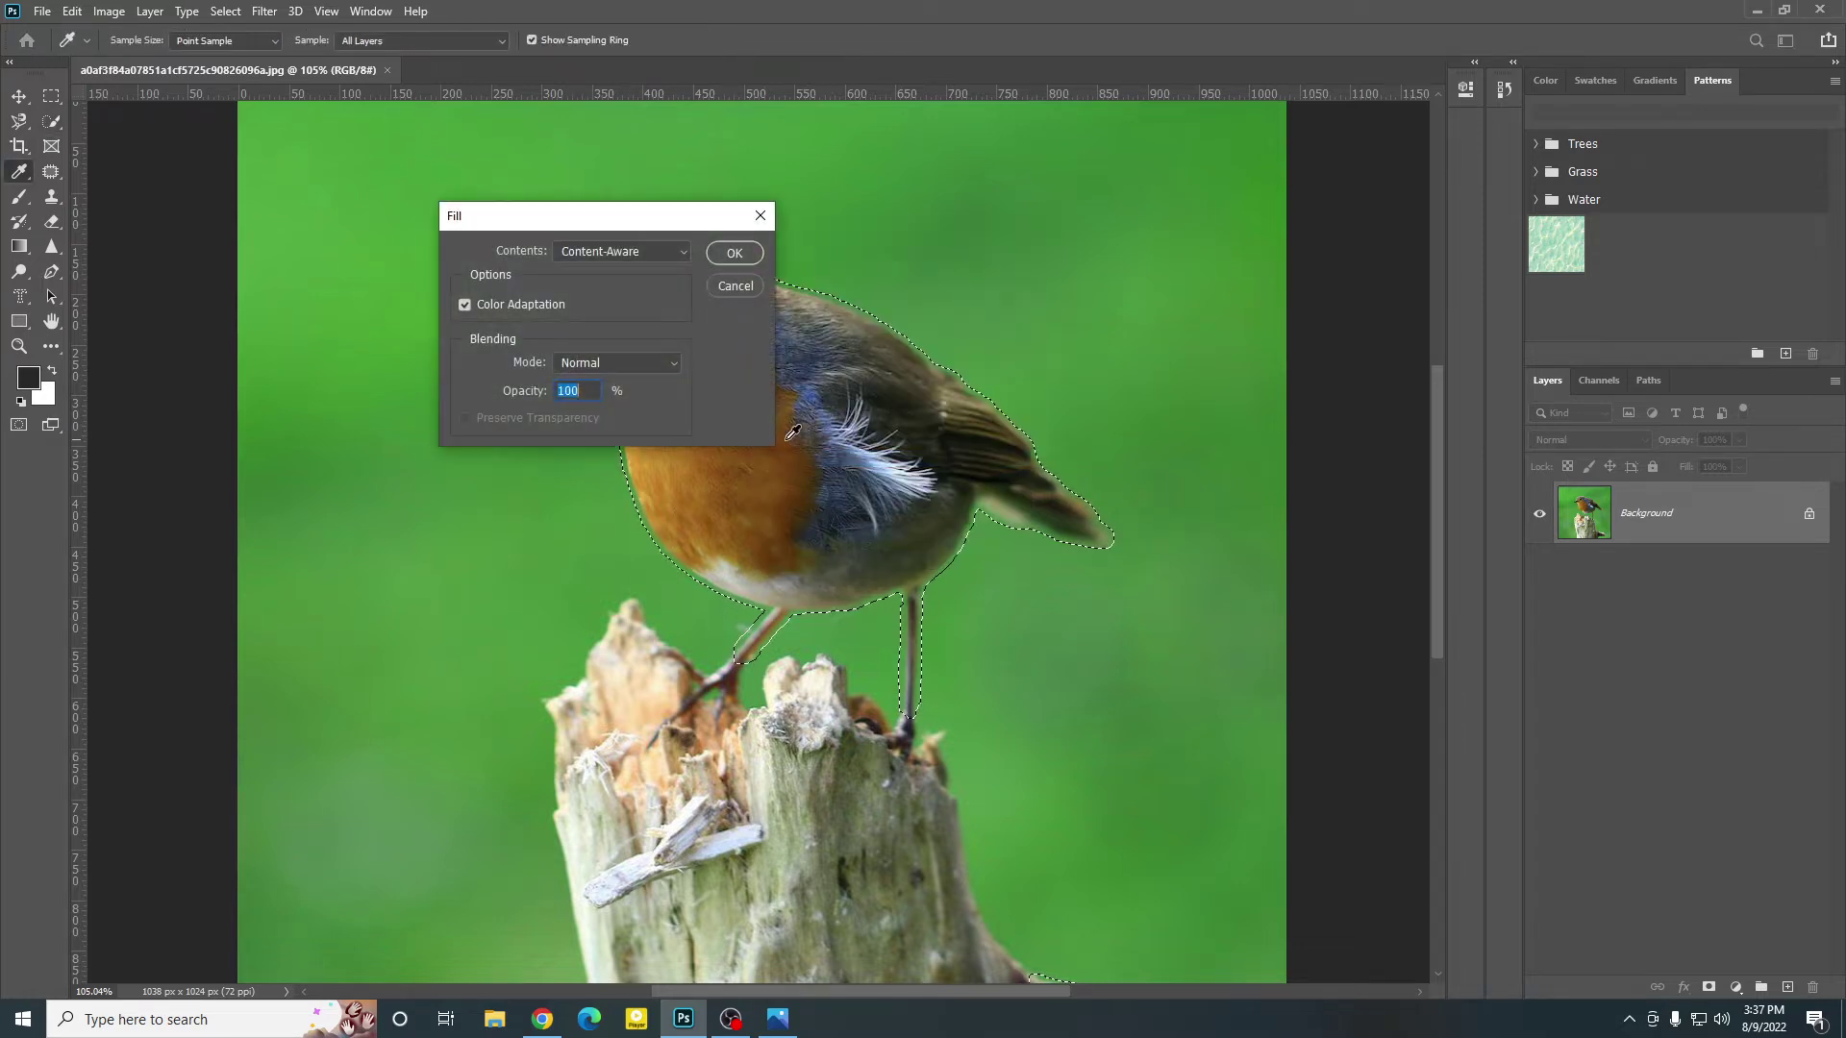
pyautogui.click(579, 254)
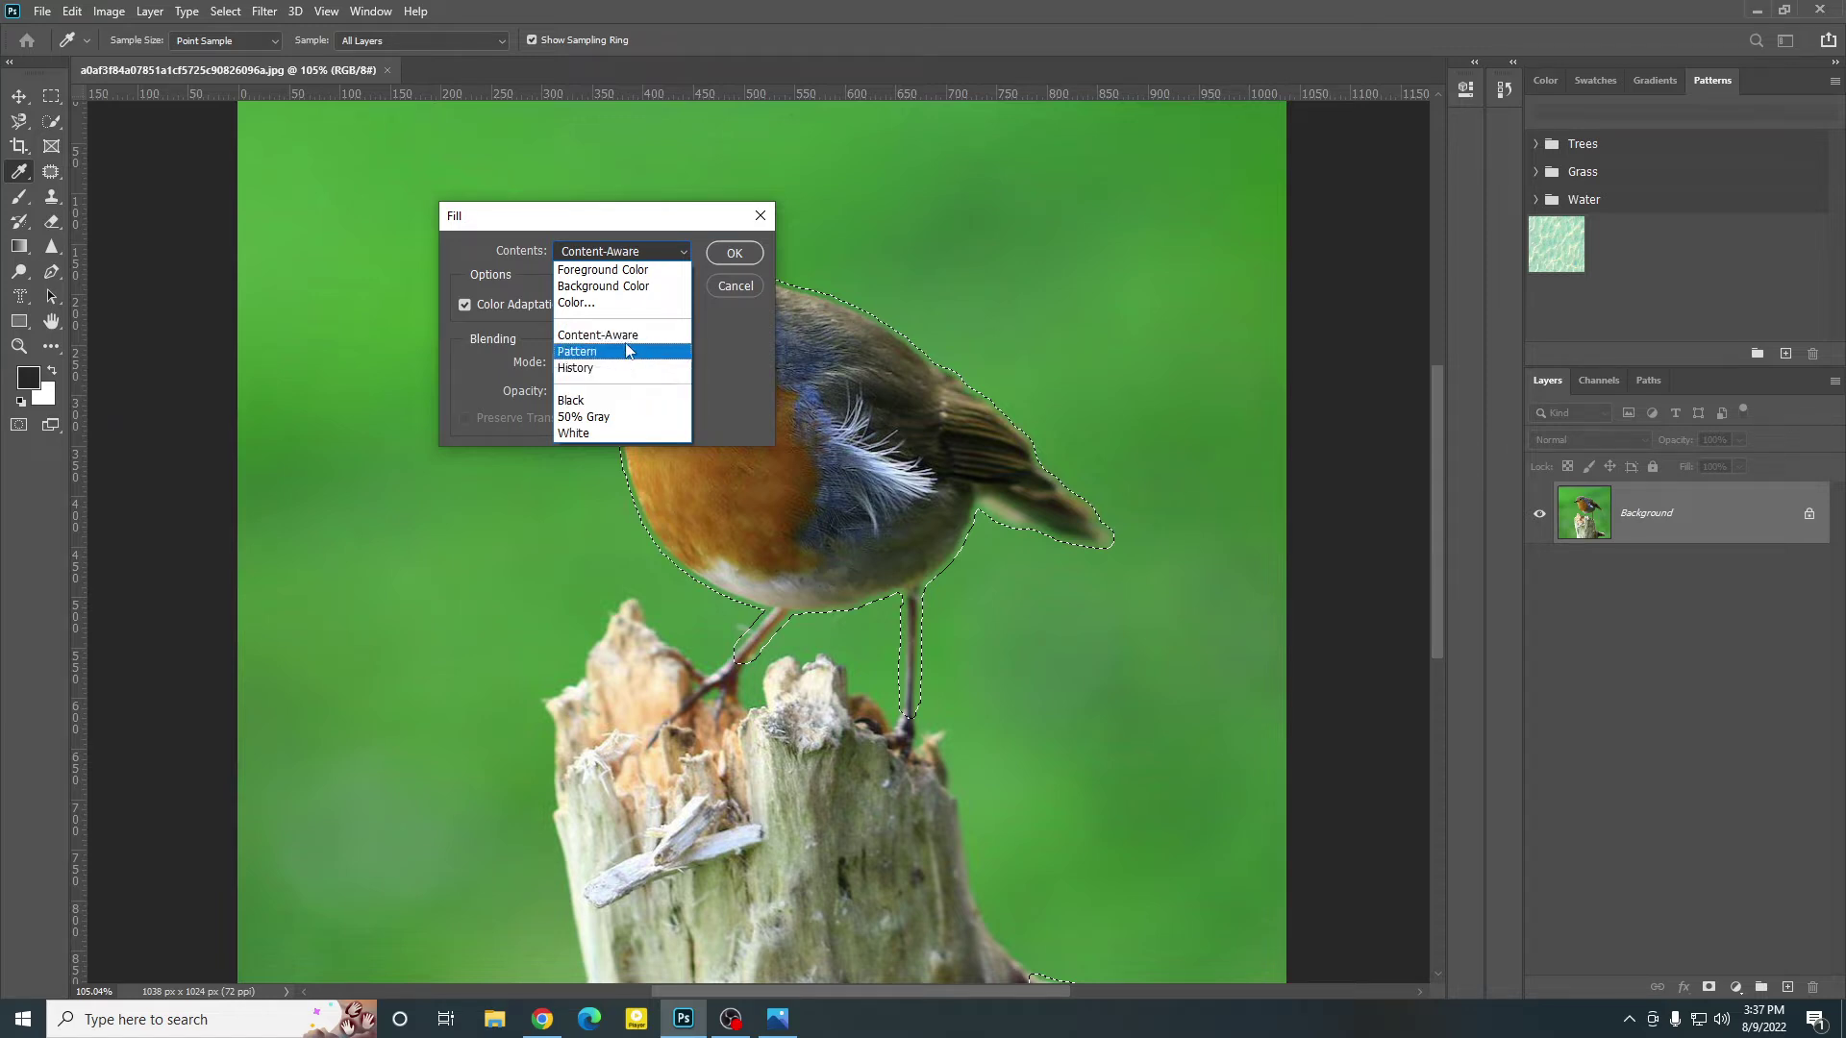
pyautogui.click(625, 335)
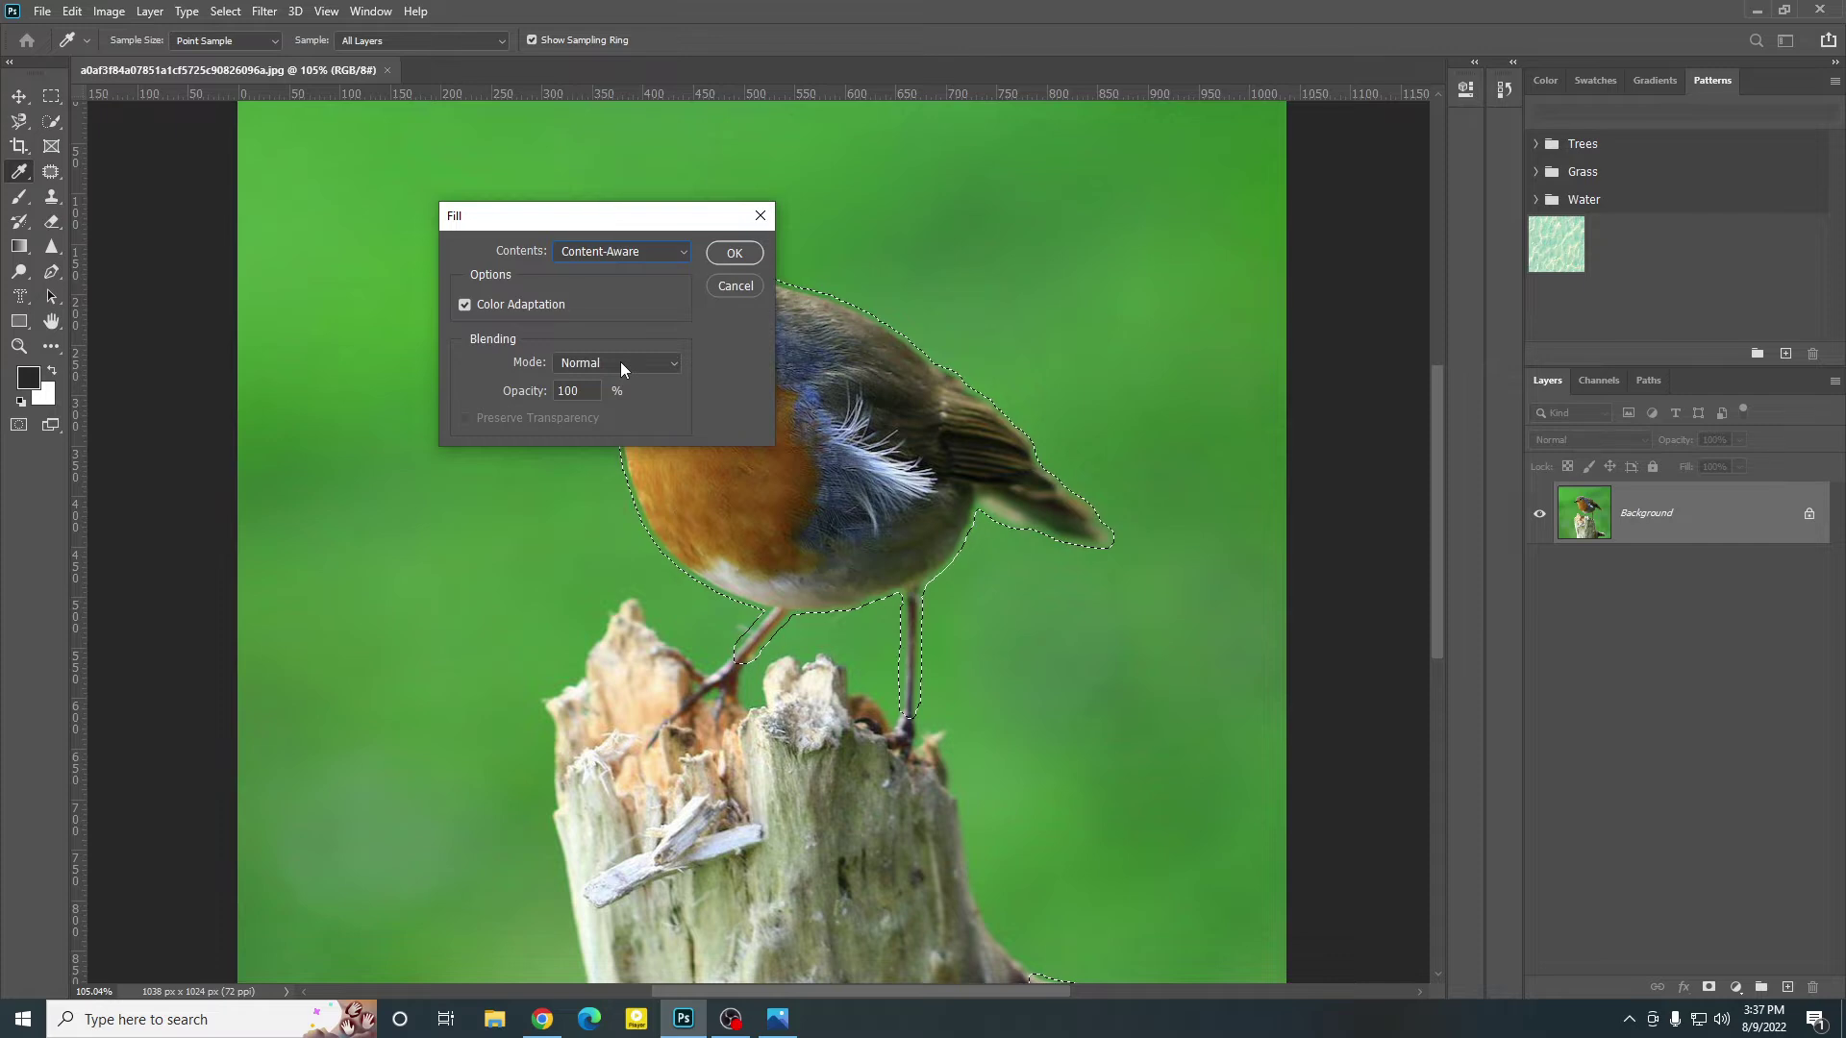
pyautogui.click(750, 253)
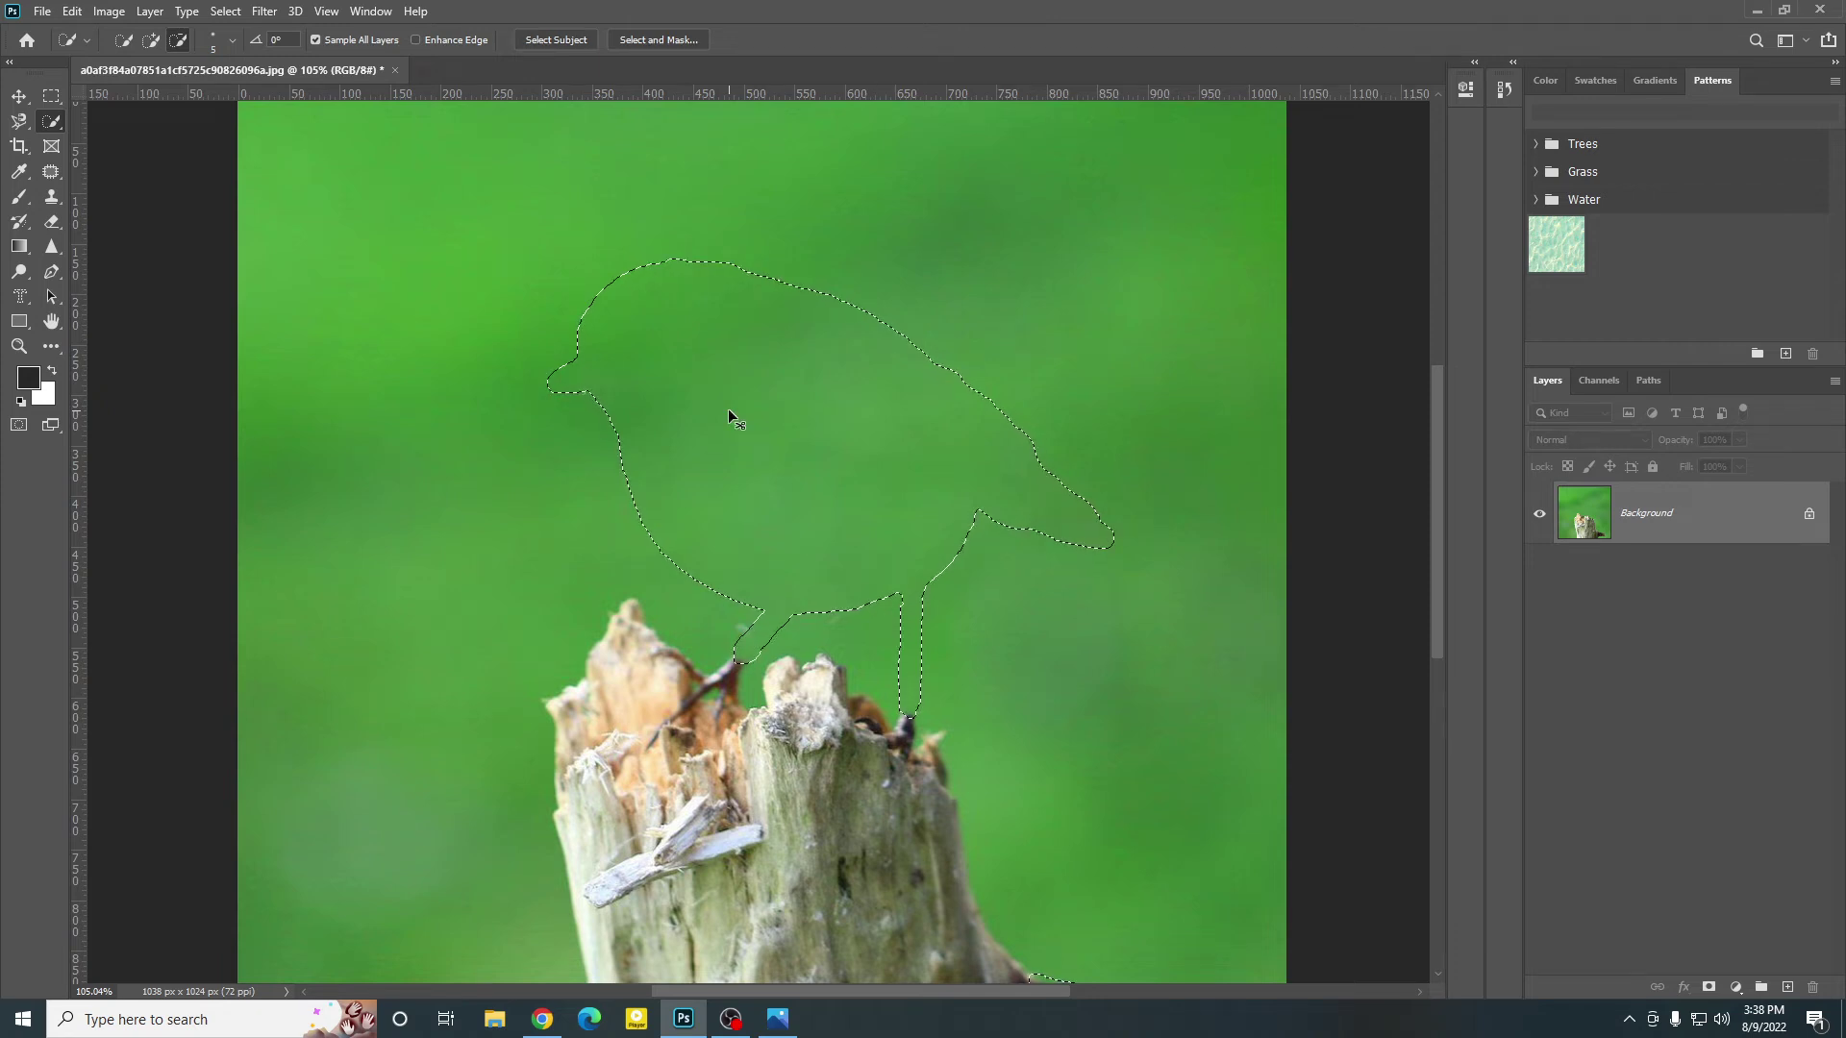
# Step: Clear the selection and inspect the filled background and the top of the stump for leftovers of the bird
pyautogui.hotkey('ctrl', 'd')
pyautogui.scroll(-5, 730, 415)
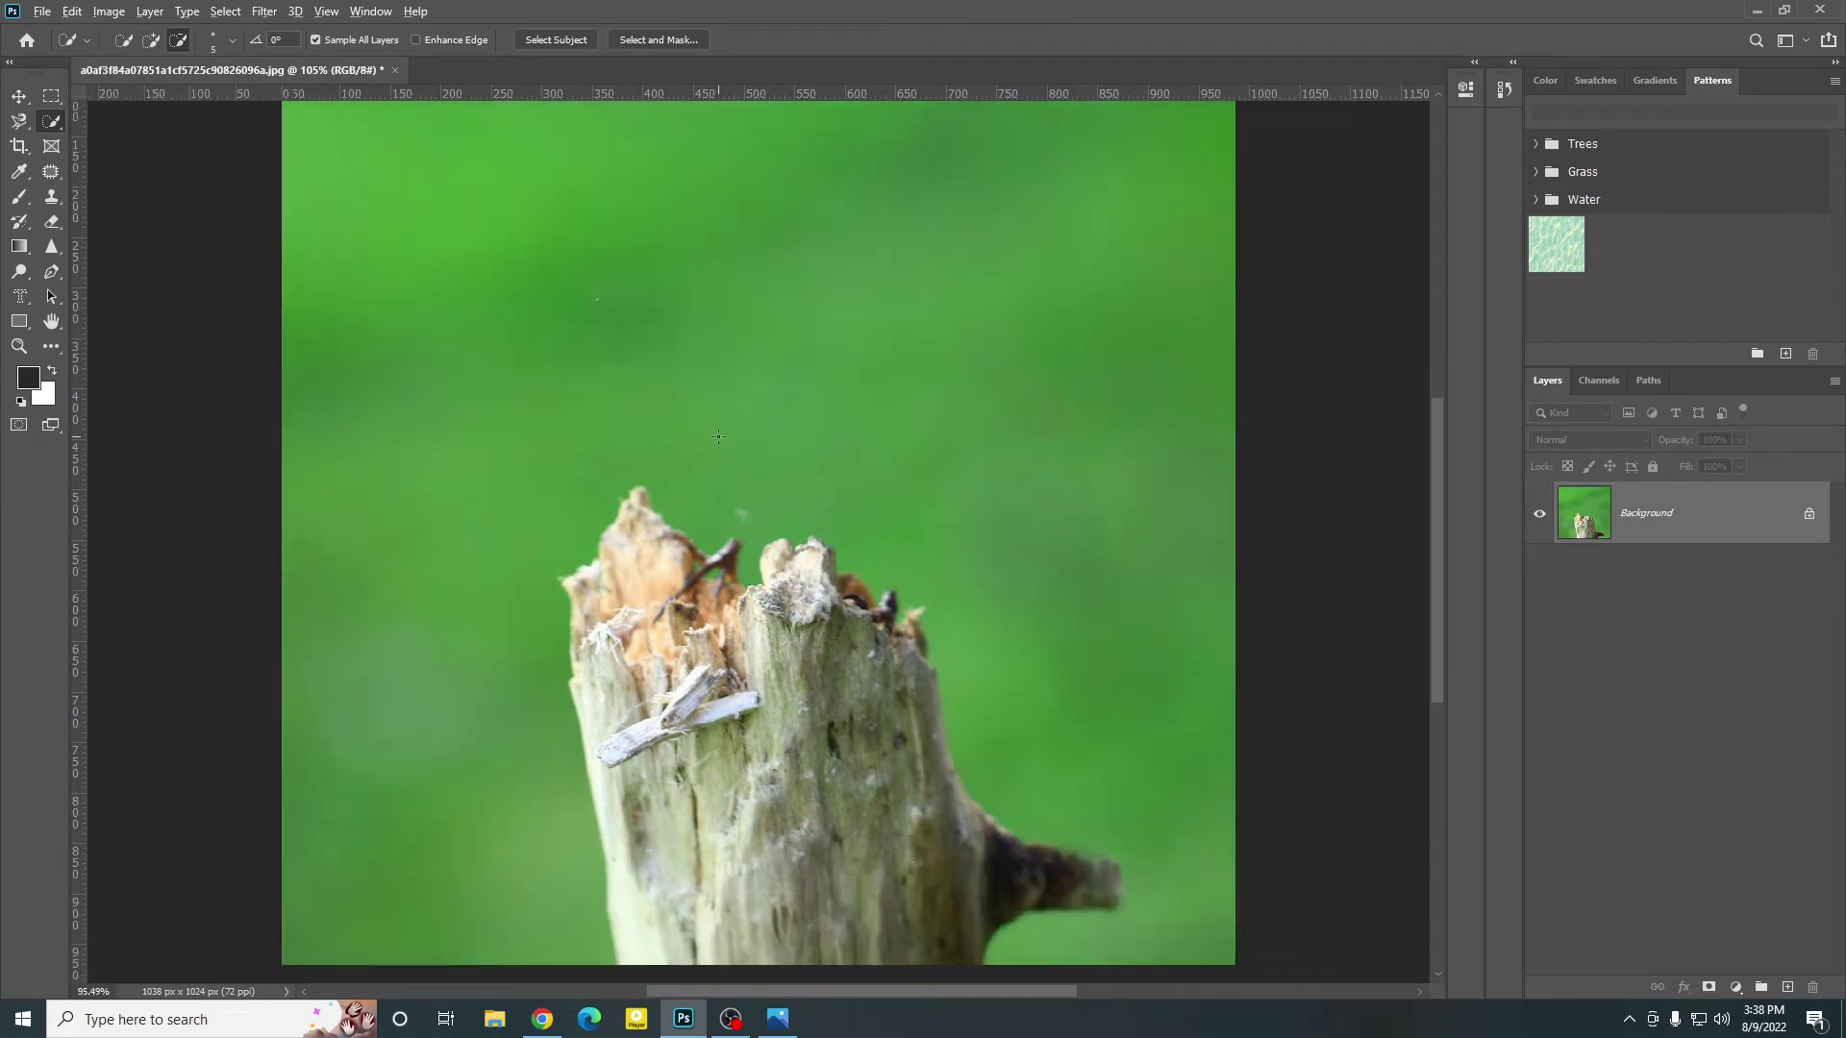
pyautogui.scroll(5, 739, 473)
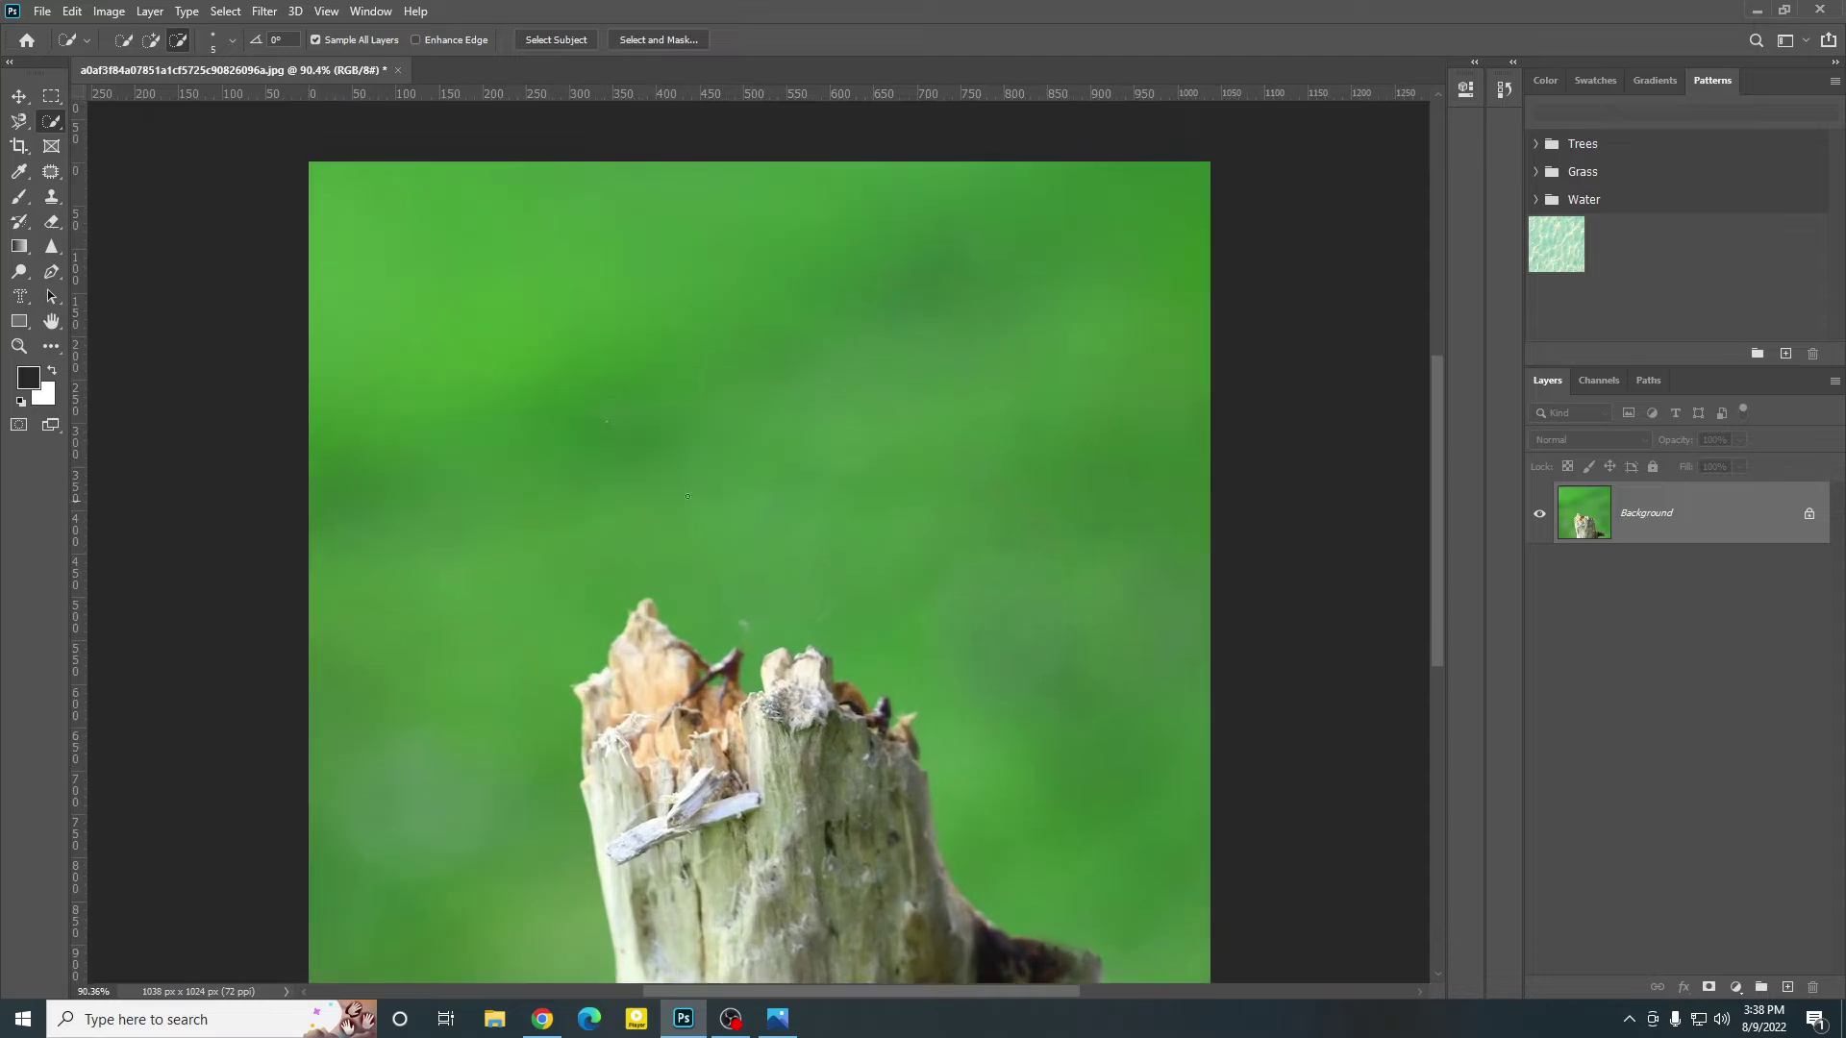
pyautogui.scroll(-3, 773, 452)
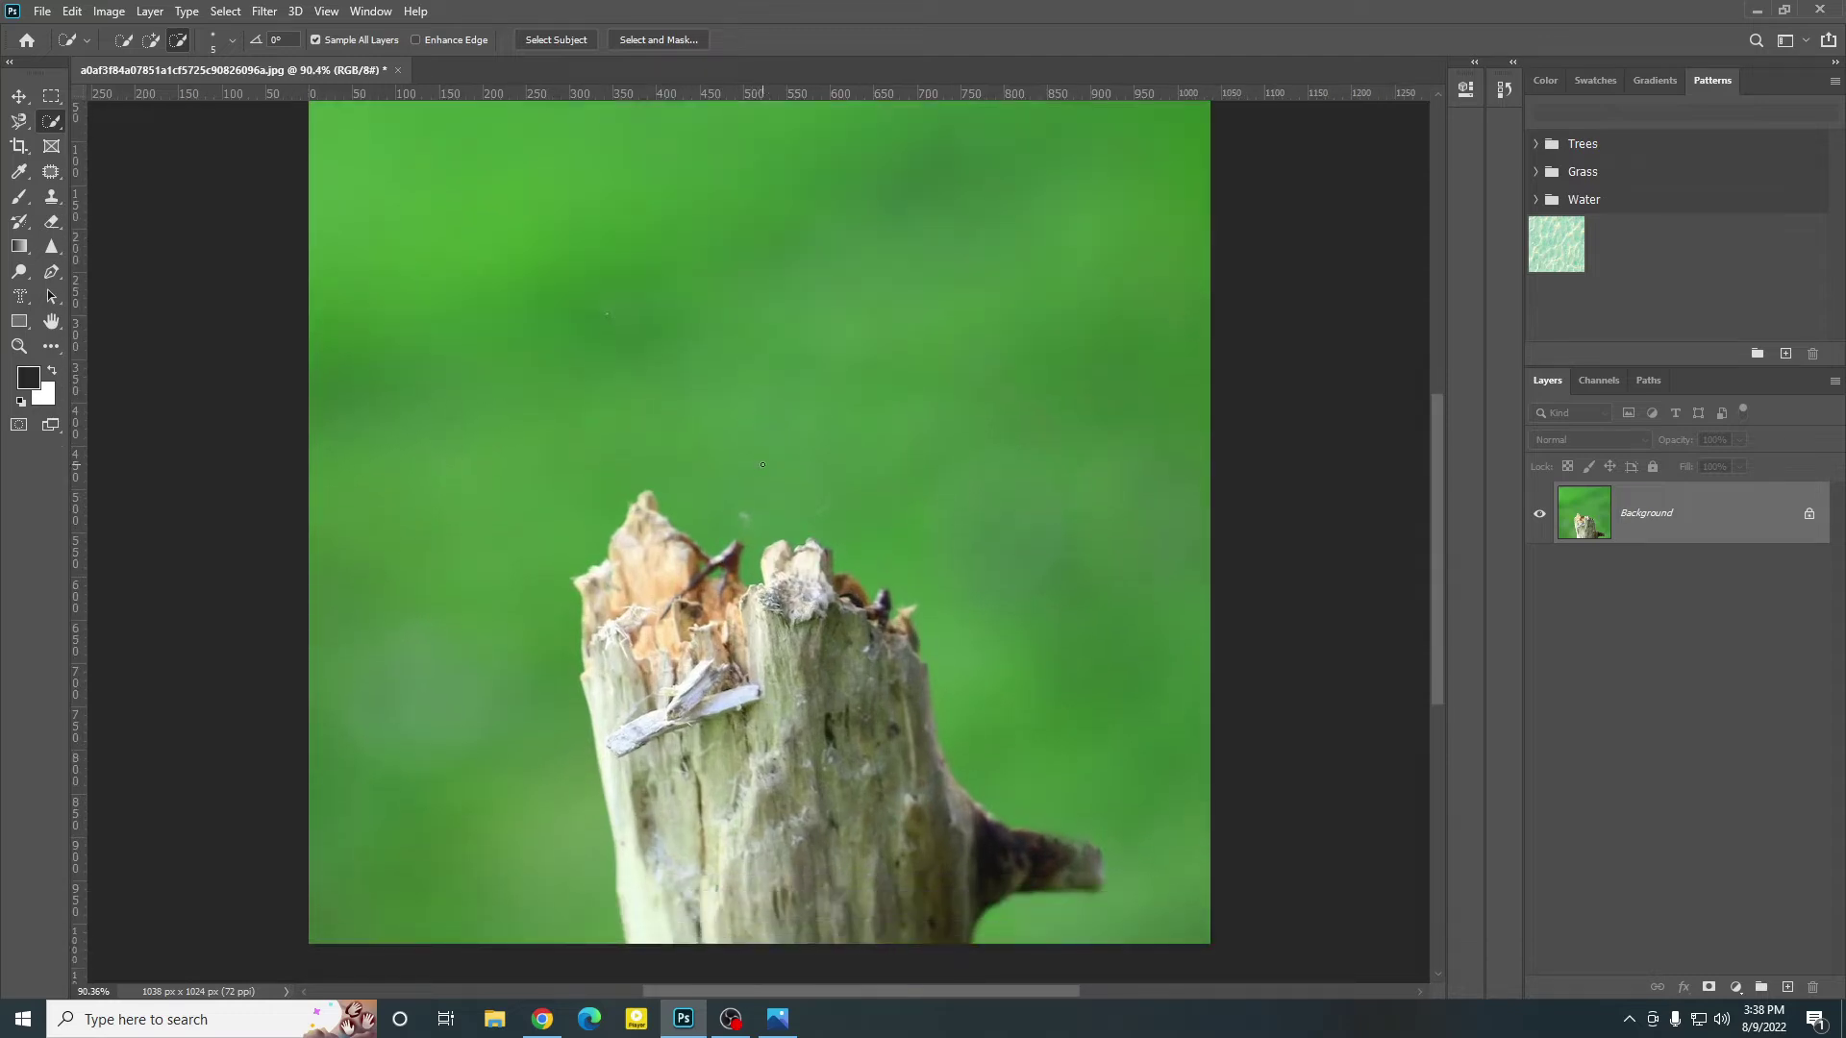
pyautogui.scroll(4, 696, 575)
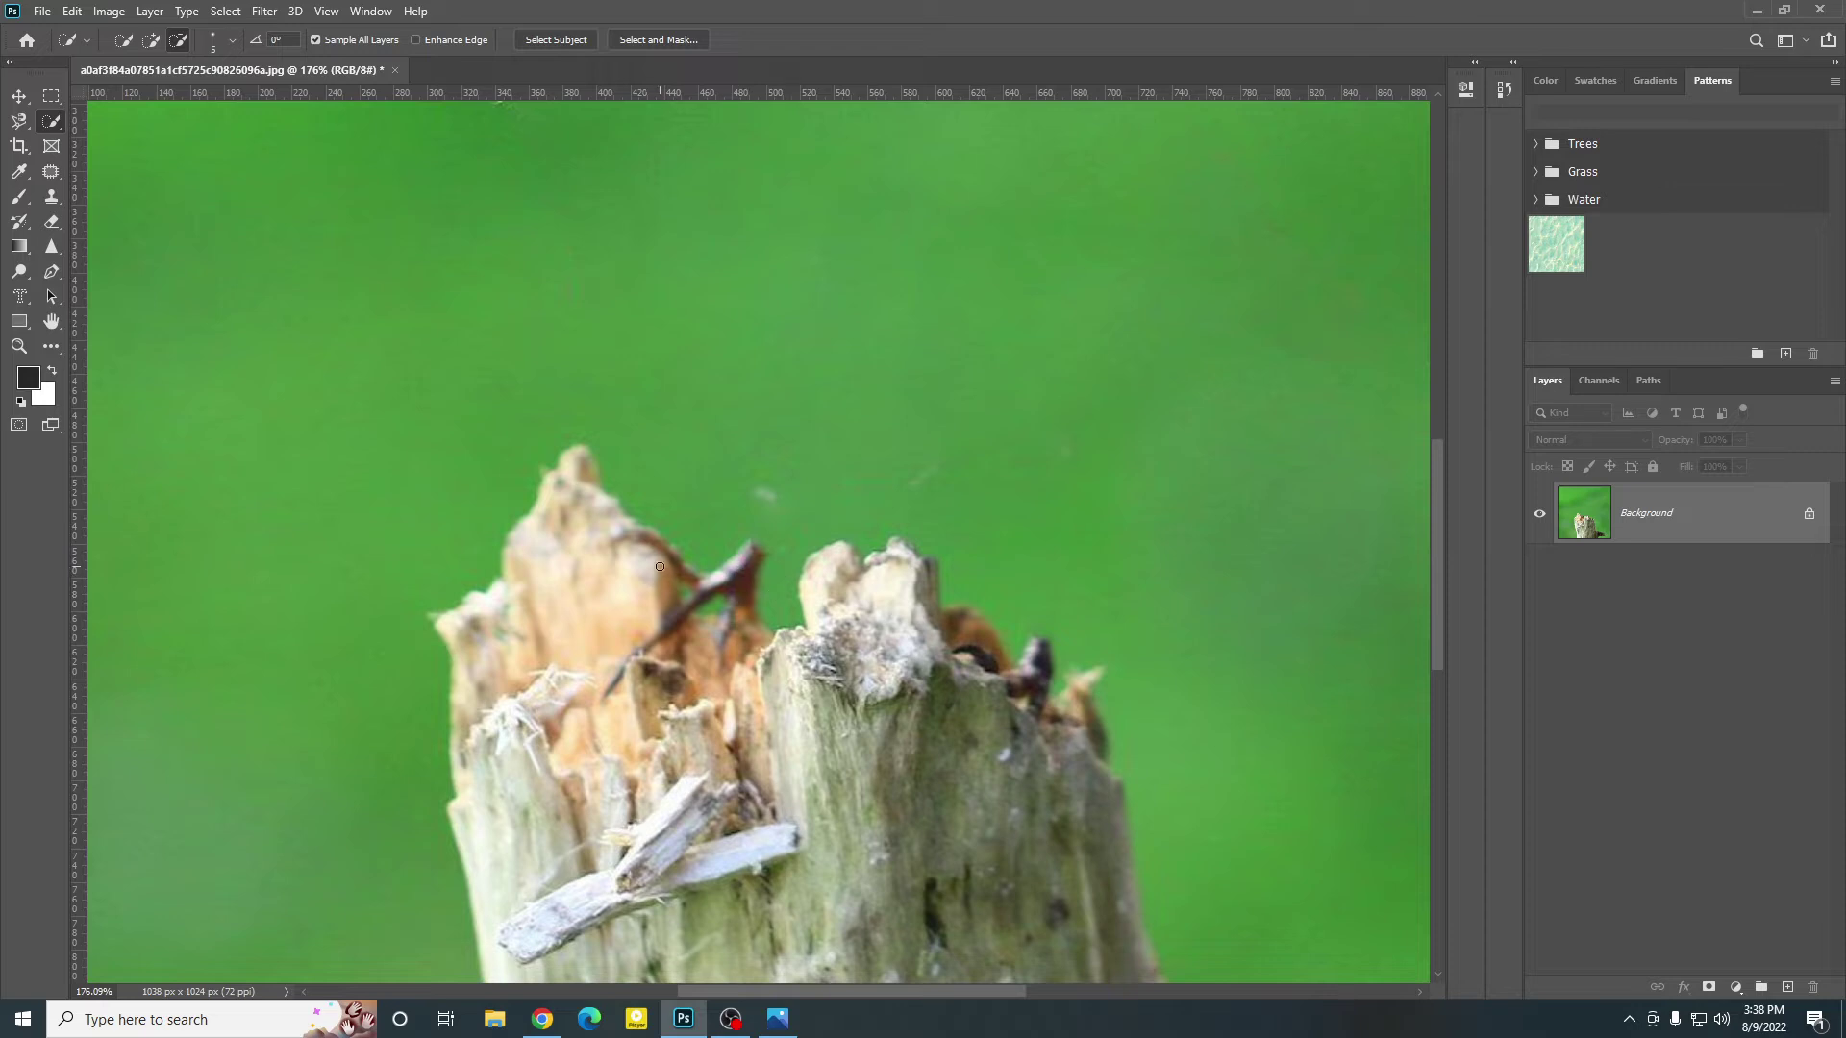
pyautogui.scroll(-3, 646, 536)
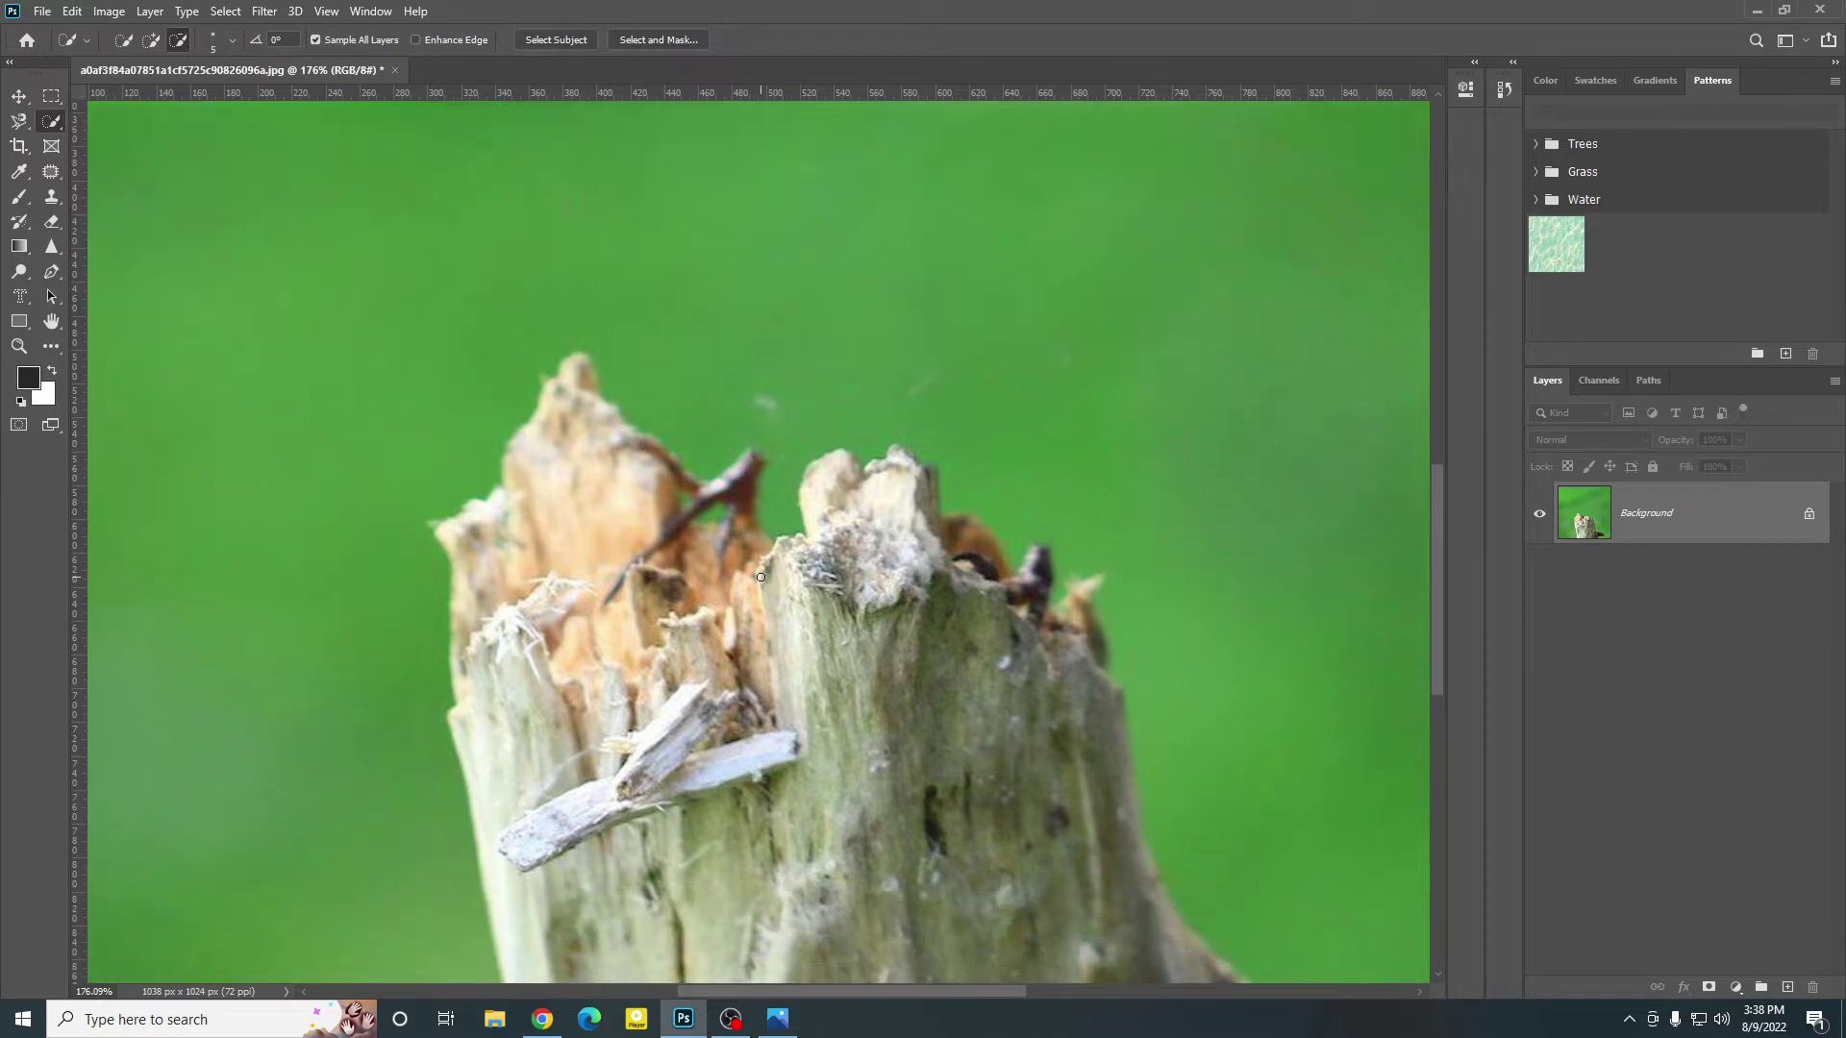
# Step: Add a new empty layer above the background photo and activate the Clone Stamp tool
pyautogui.scroll(-3, 768, 576)
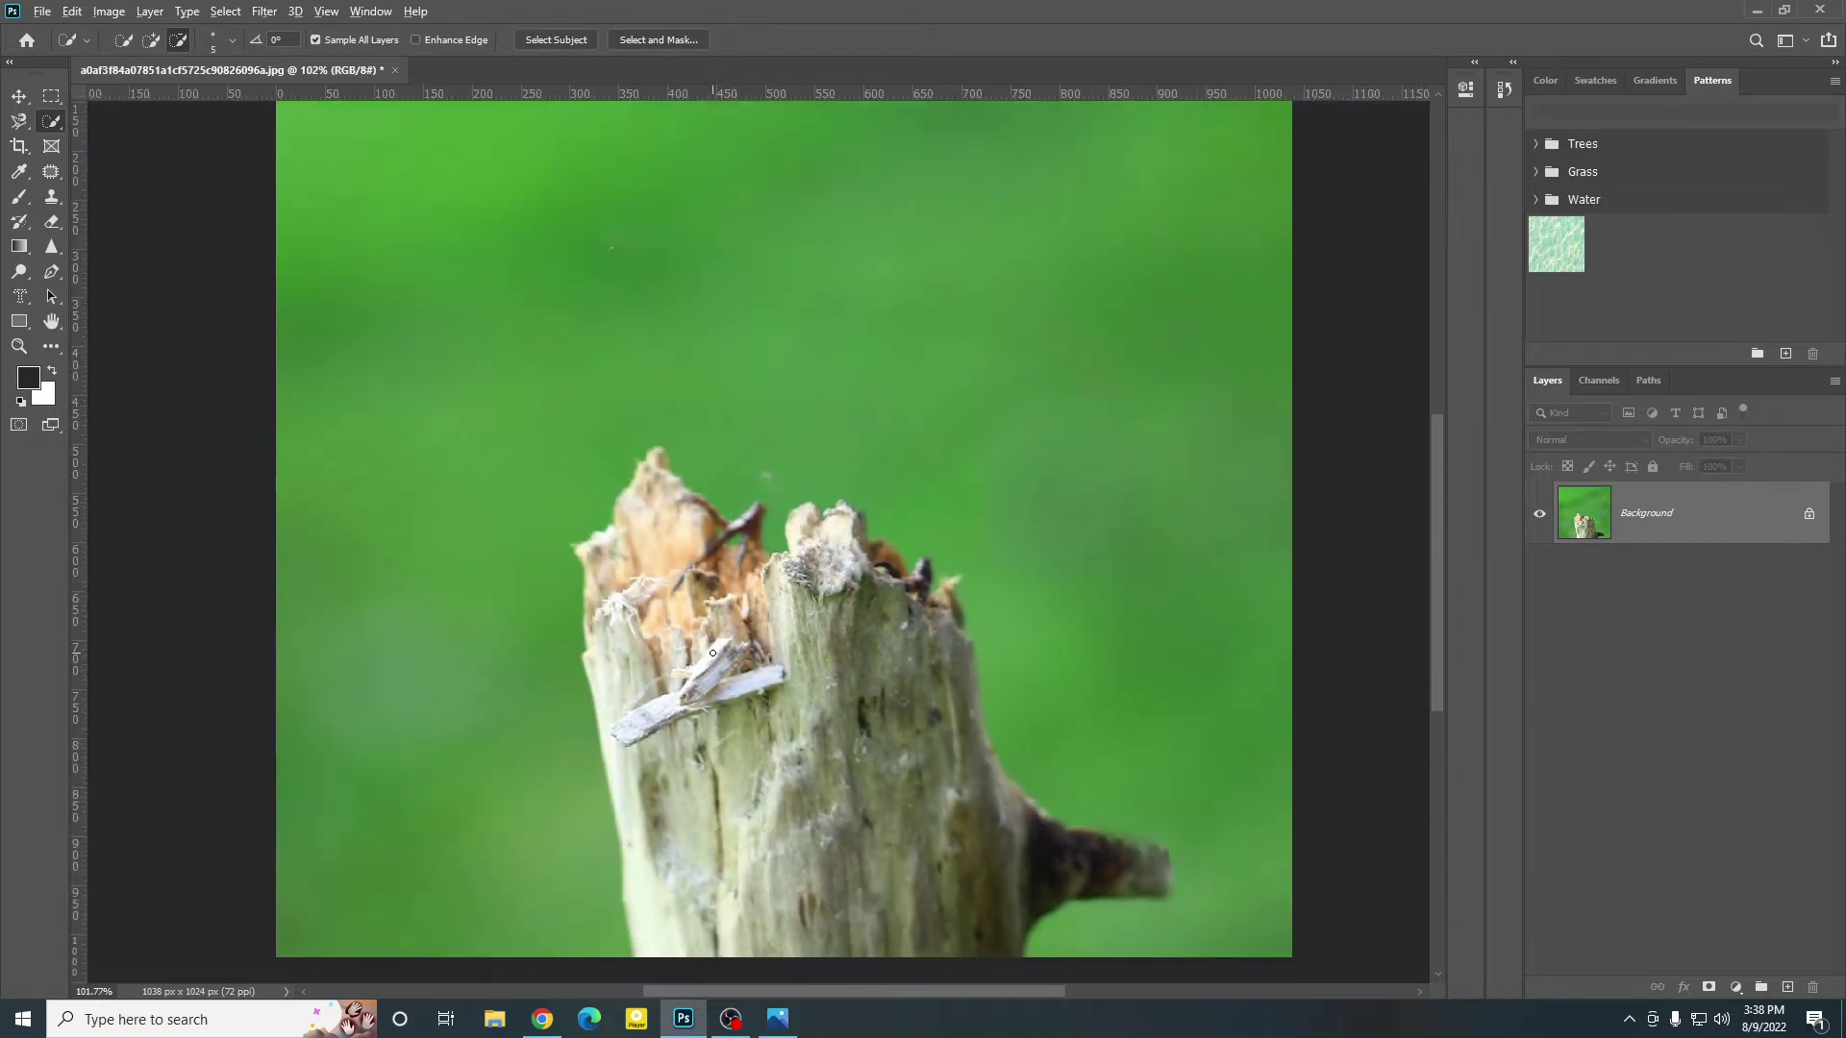
pyautogui.scroll(5, 712, 653)
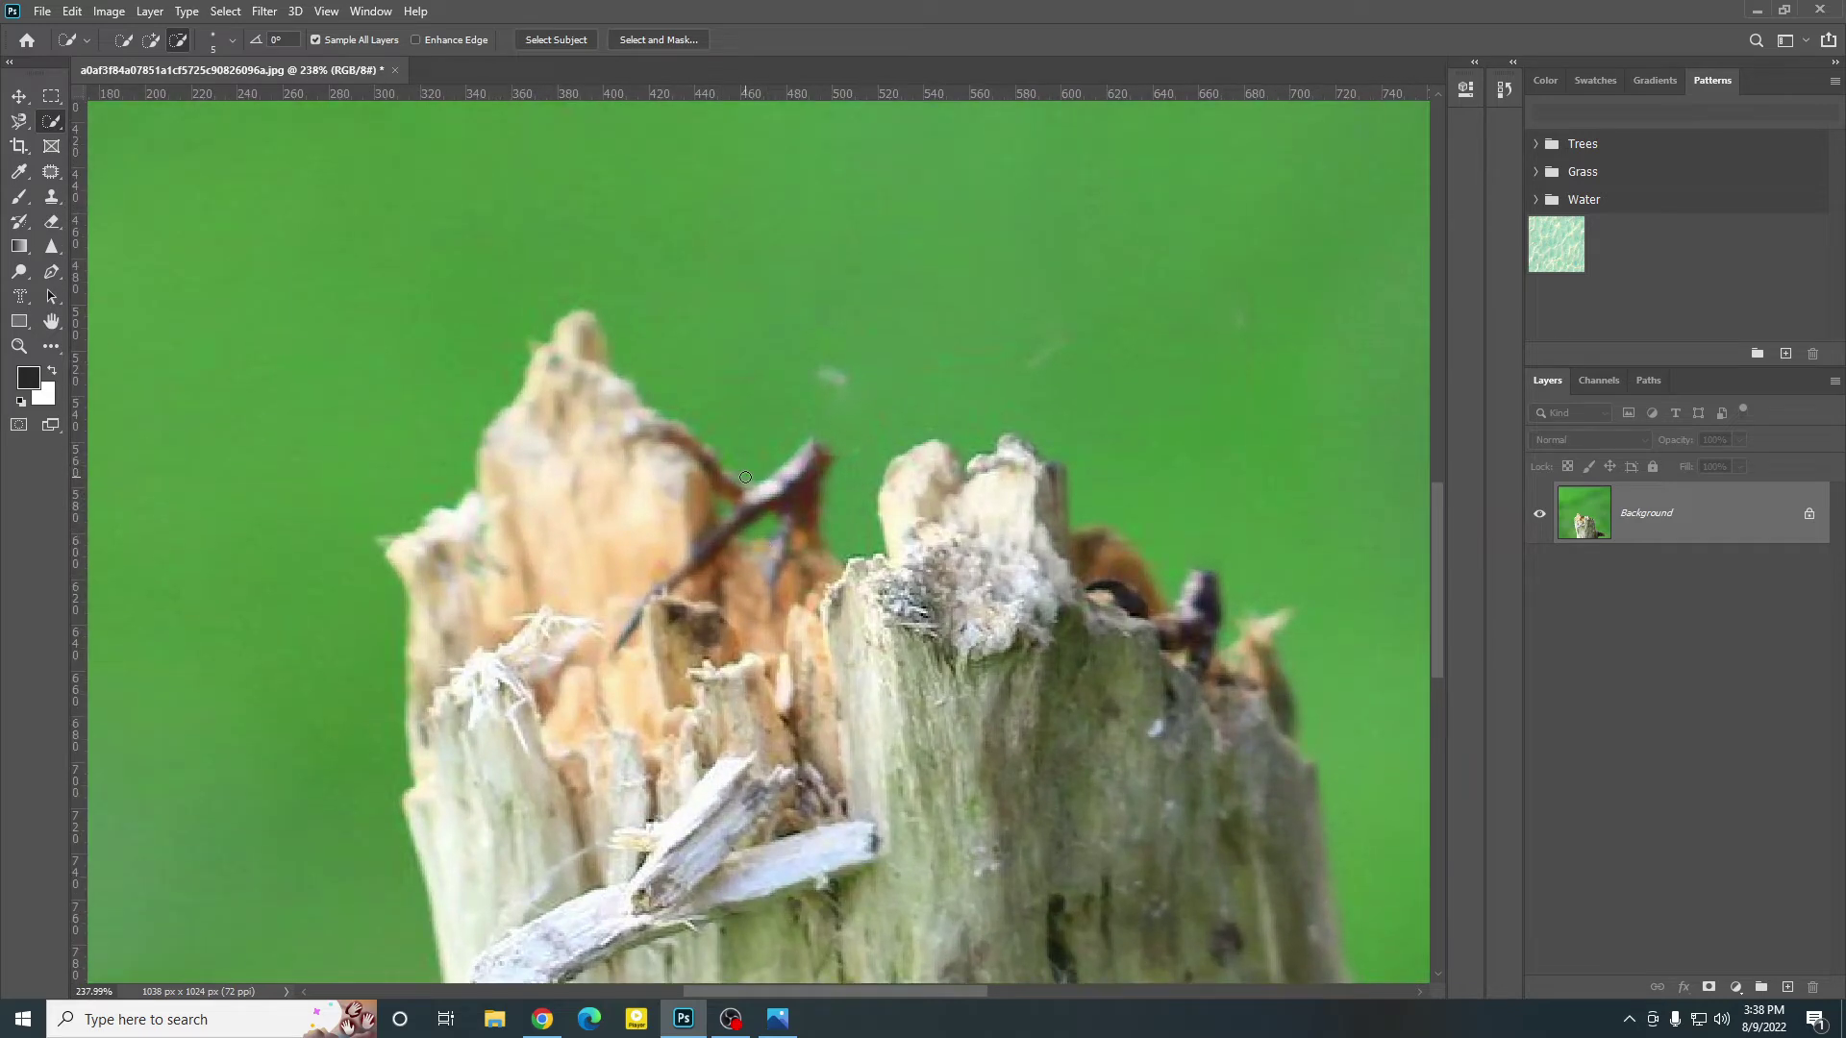
pyautogui.click(1788, 989)
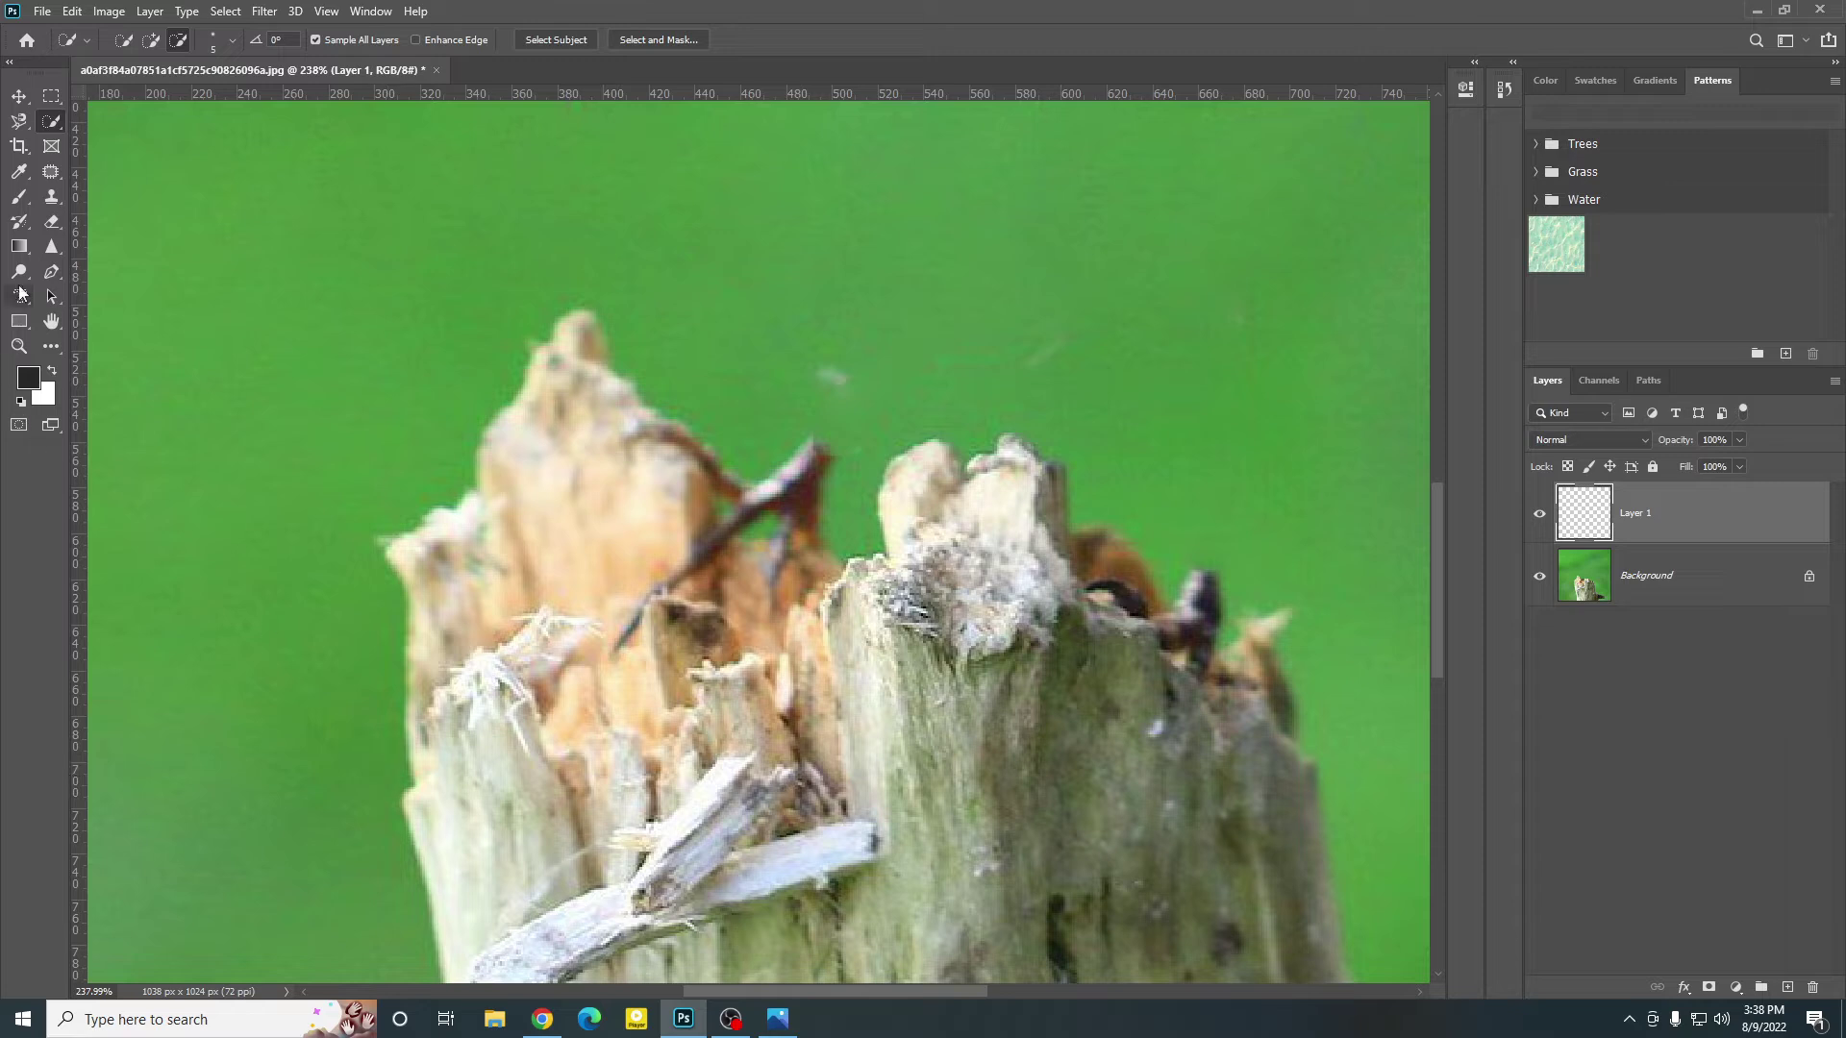
pyautogui.click(44, 201)
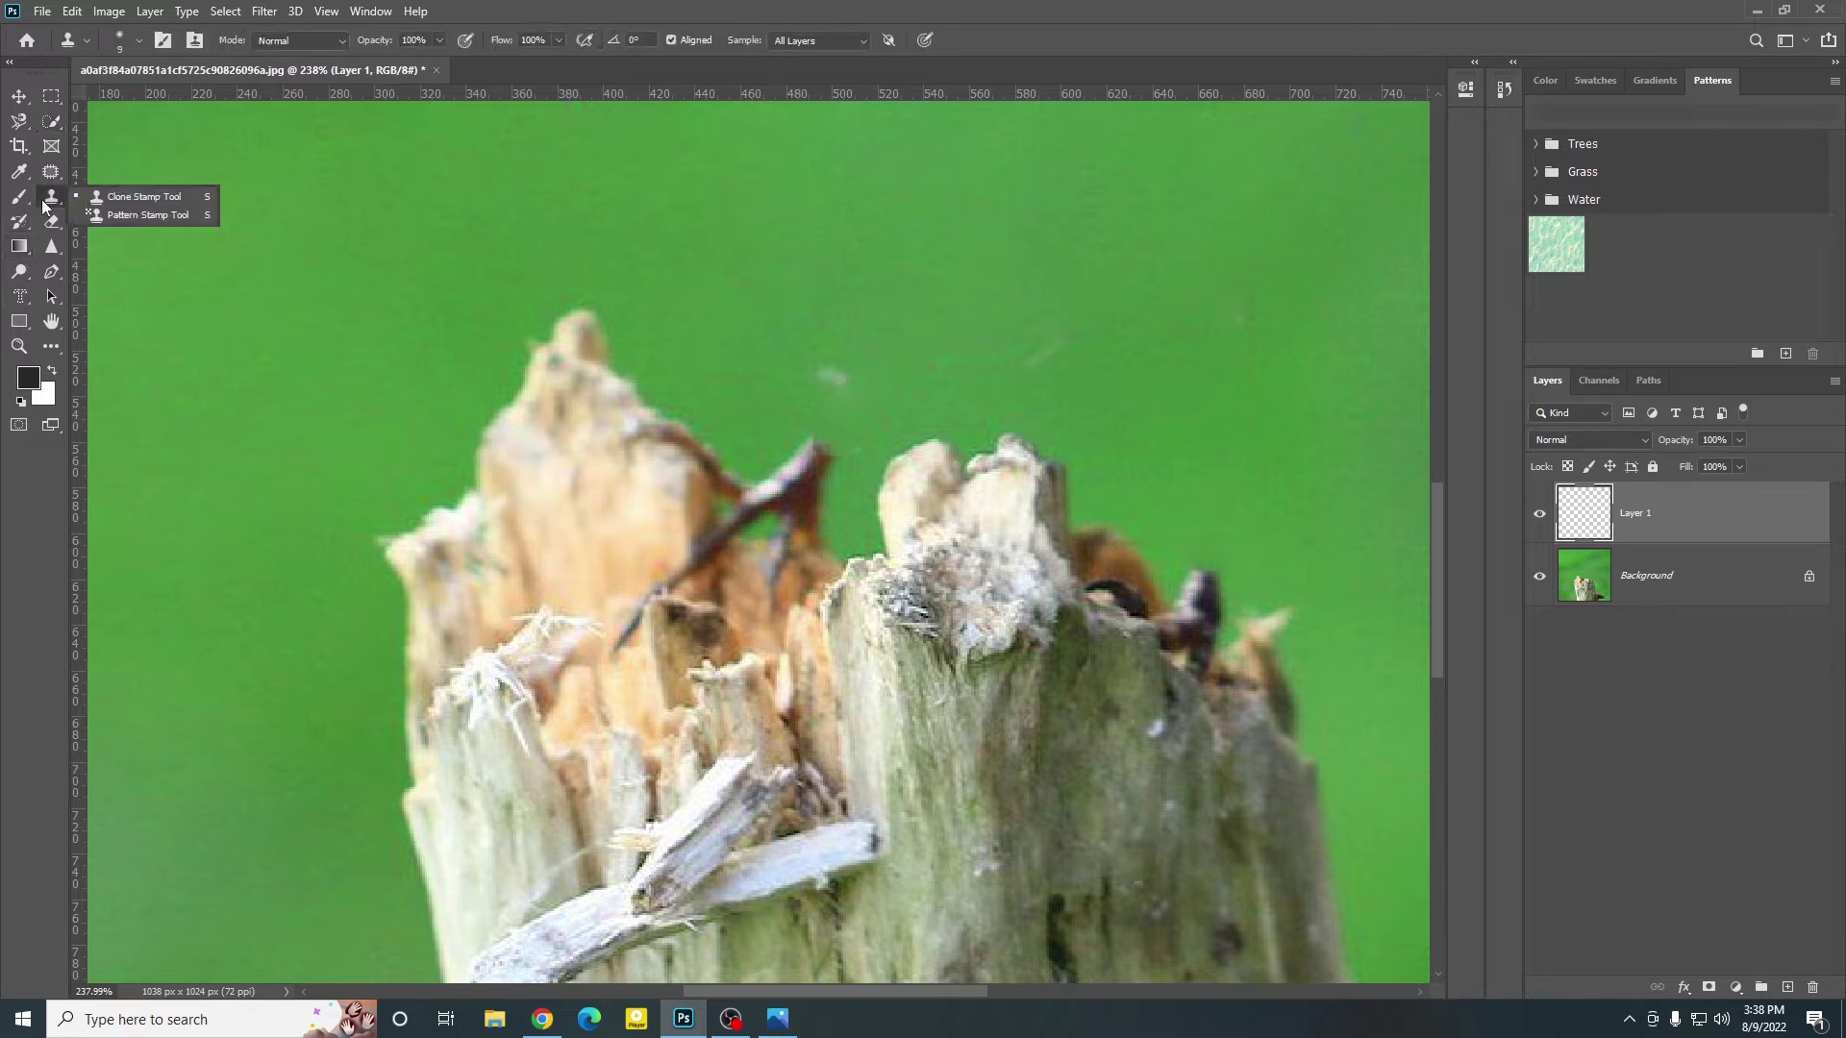
pyautogui.click(183, 196)
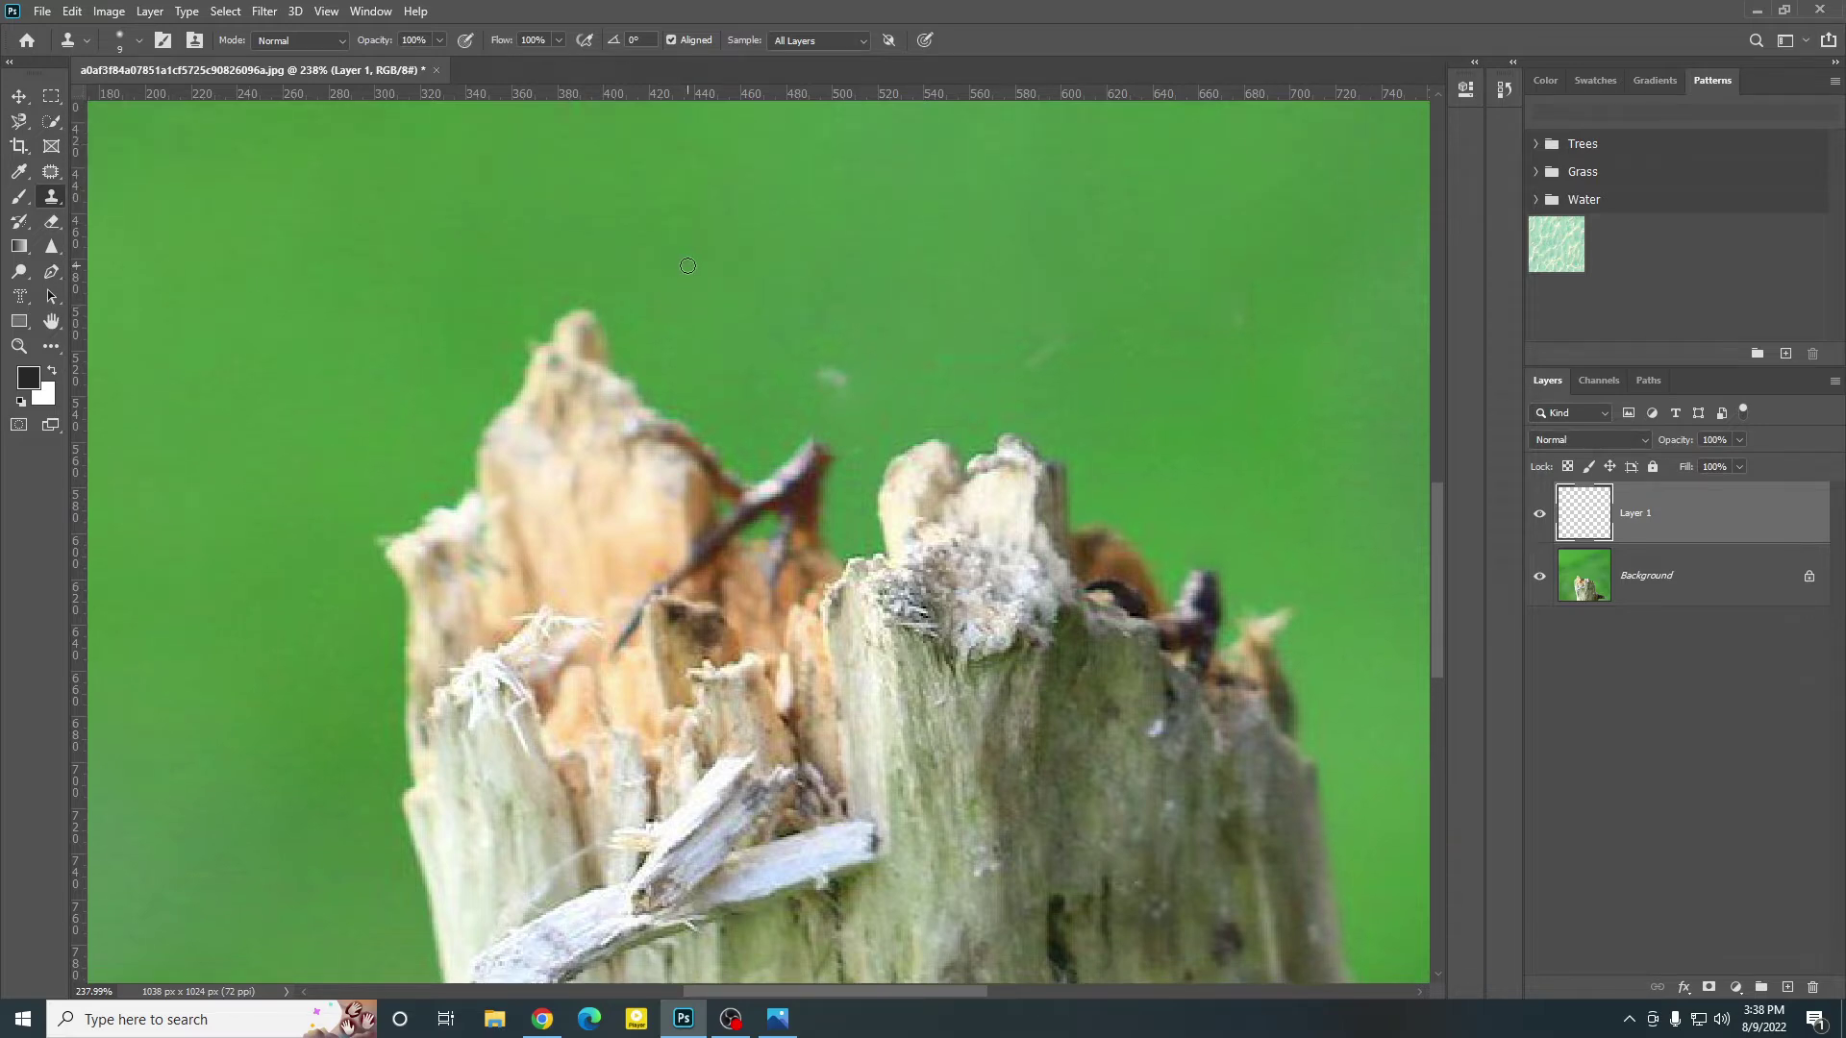
# Step: Set the Clone Stamp brush size to 20 px for retouching the top of the stump
pyautogui.scroll(-5, 687, 265)
pyautogui.scroll(6, 644, 300)
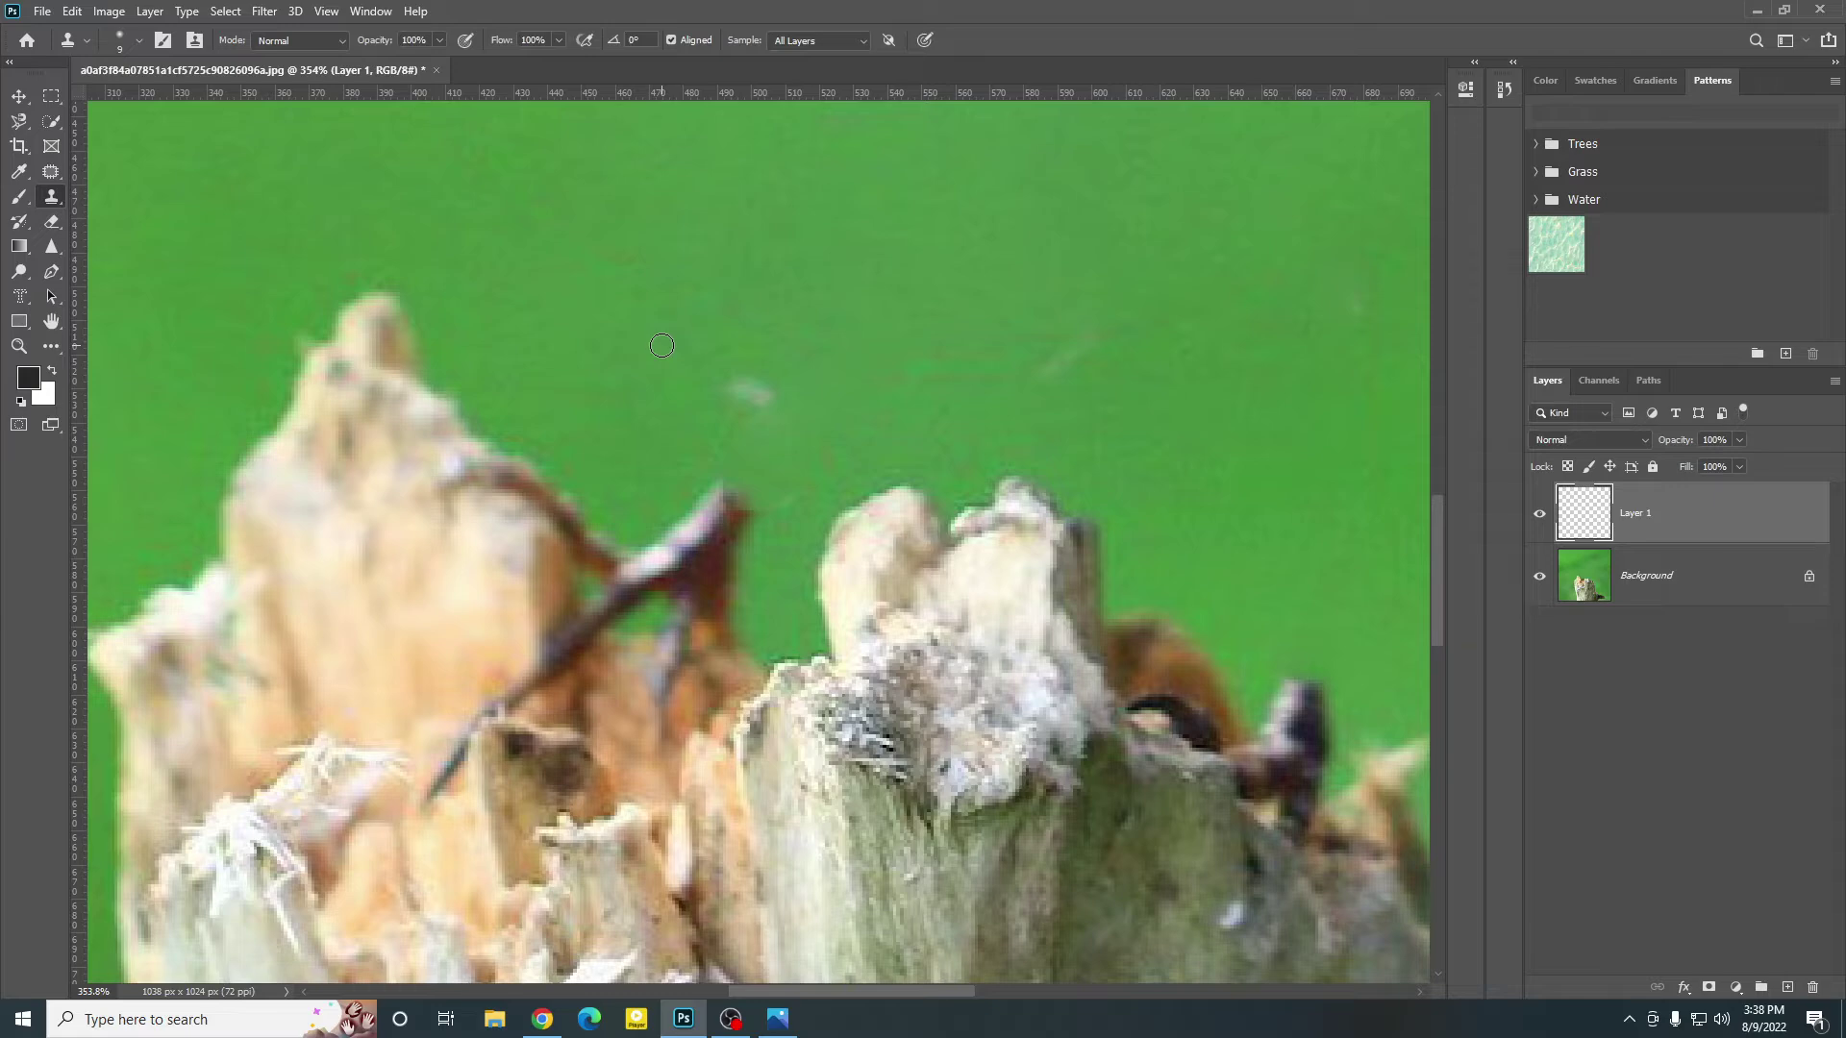
pyautogui.press(']')
pyautogui.press(']')
pyautogui.scroll(-2, 637, 346)
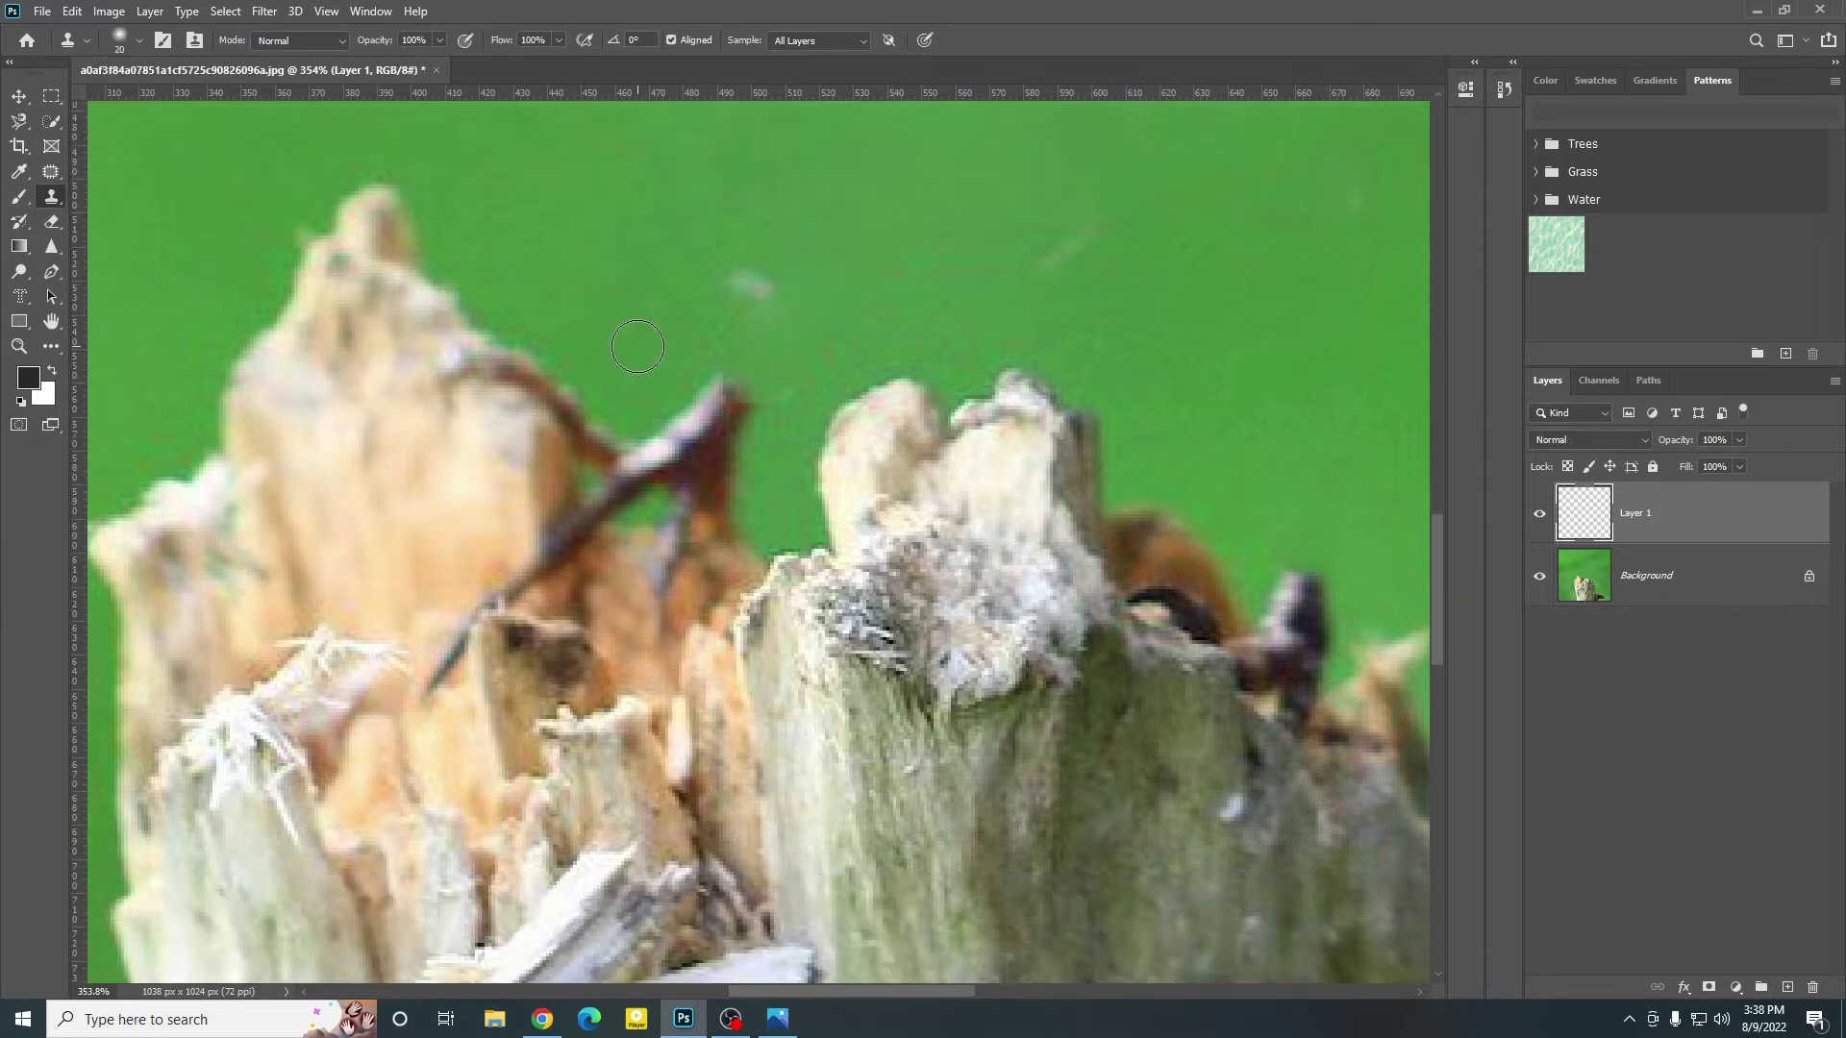
pyautogui.scroll(-1, 638, 346)
pyautogui.scroll(3, 625, 335)
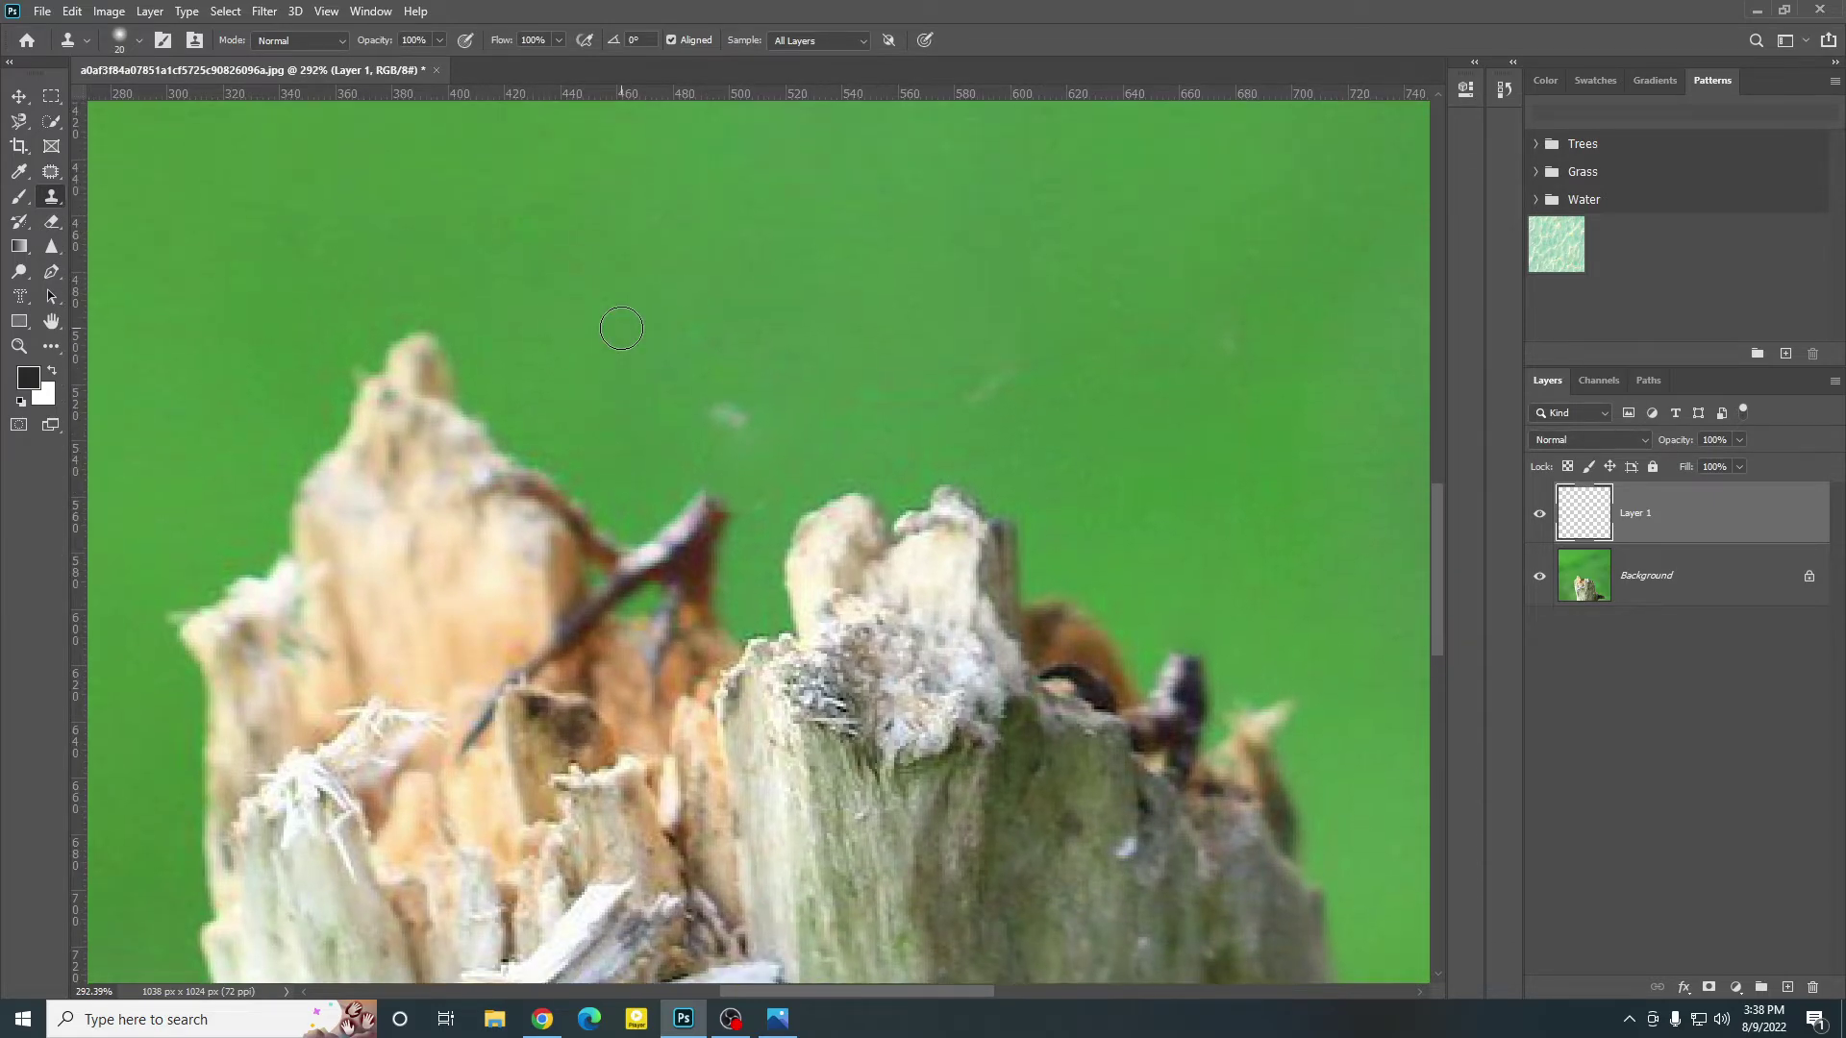
pyautogui.scroll(-2, 621, 329)
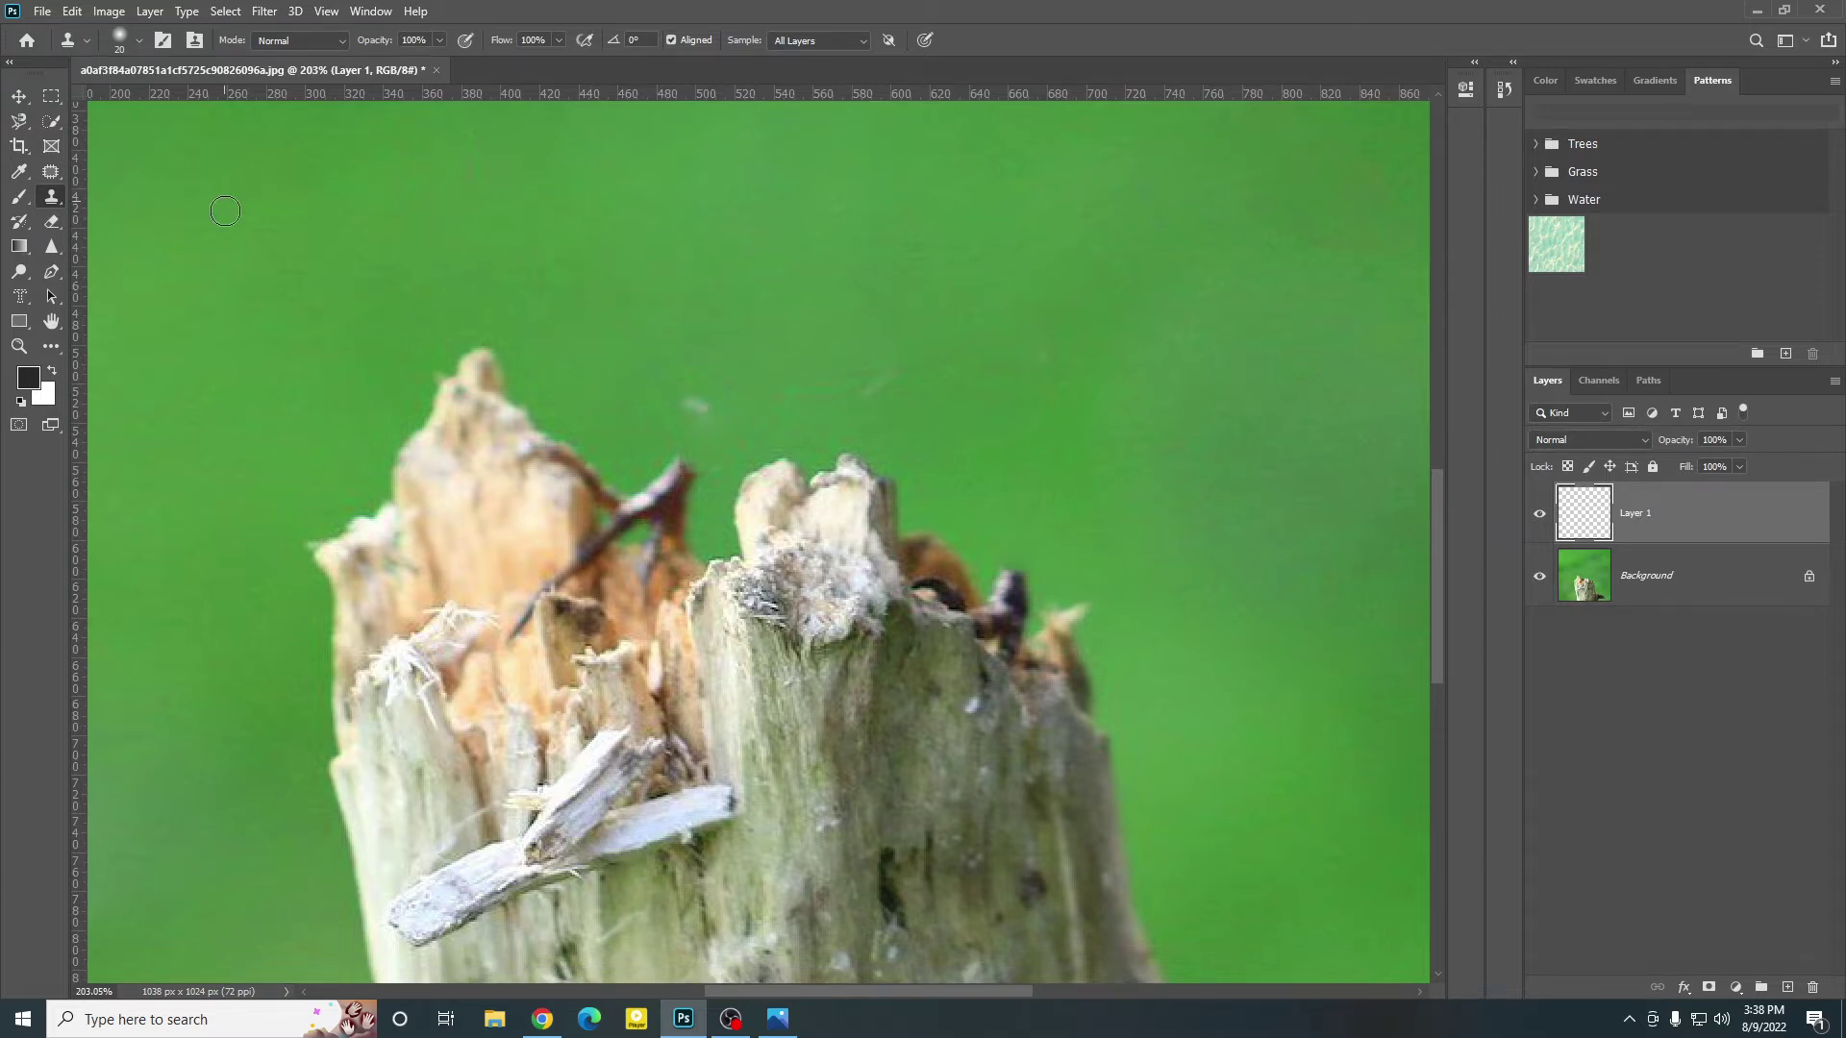
pyautogui.scroll(1, 593, 307)
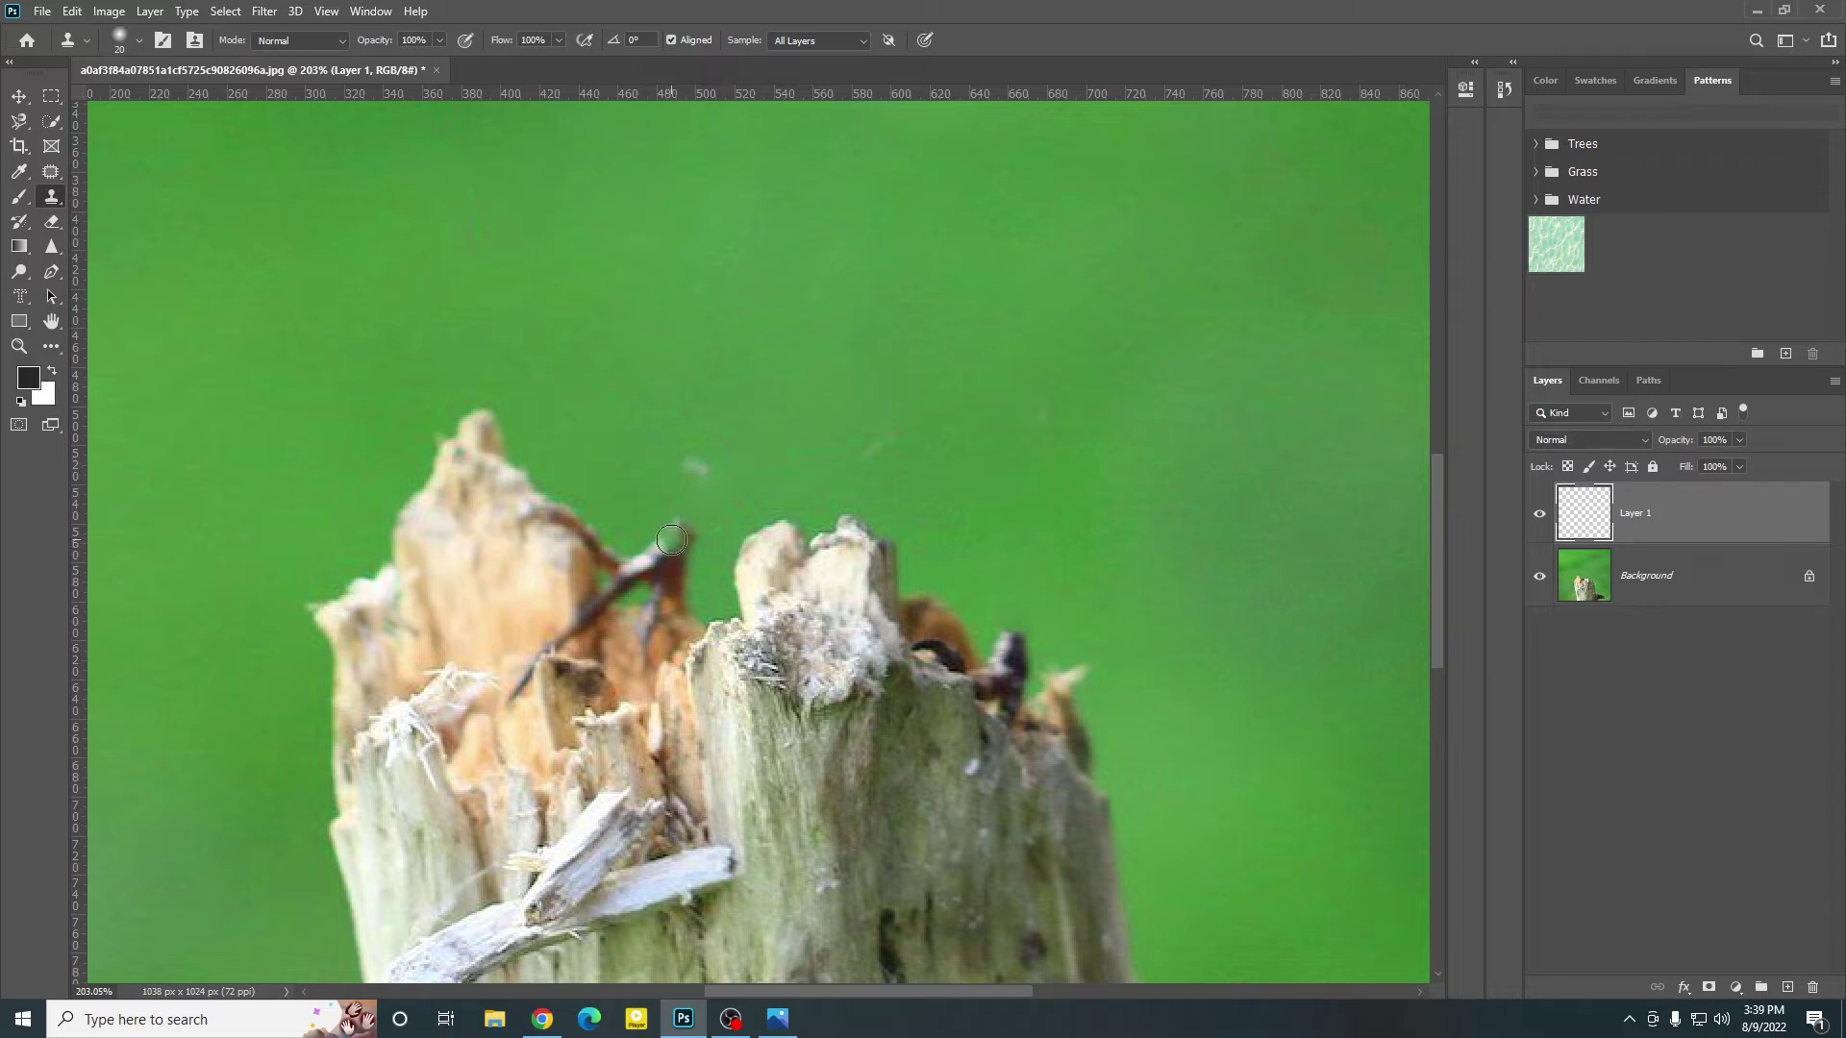
pyautogui.moveTo(786, 766)
pyautogui.mouseDown()
pyautogui.moveTo(981, 593)
pyautogui.moveTo(829, 715)
pyautogui.moveTo(662, 781)
pyautogui.moveTo(794, 757)
pyautogui.mouseUp()
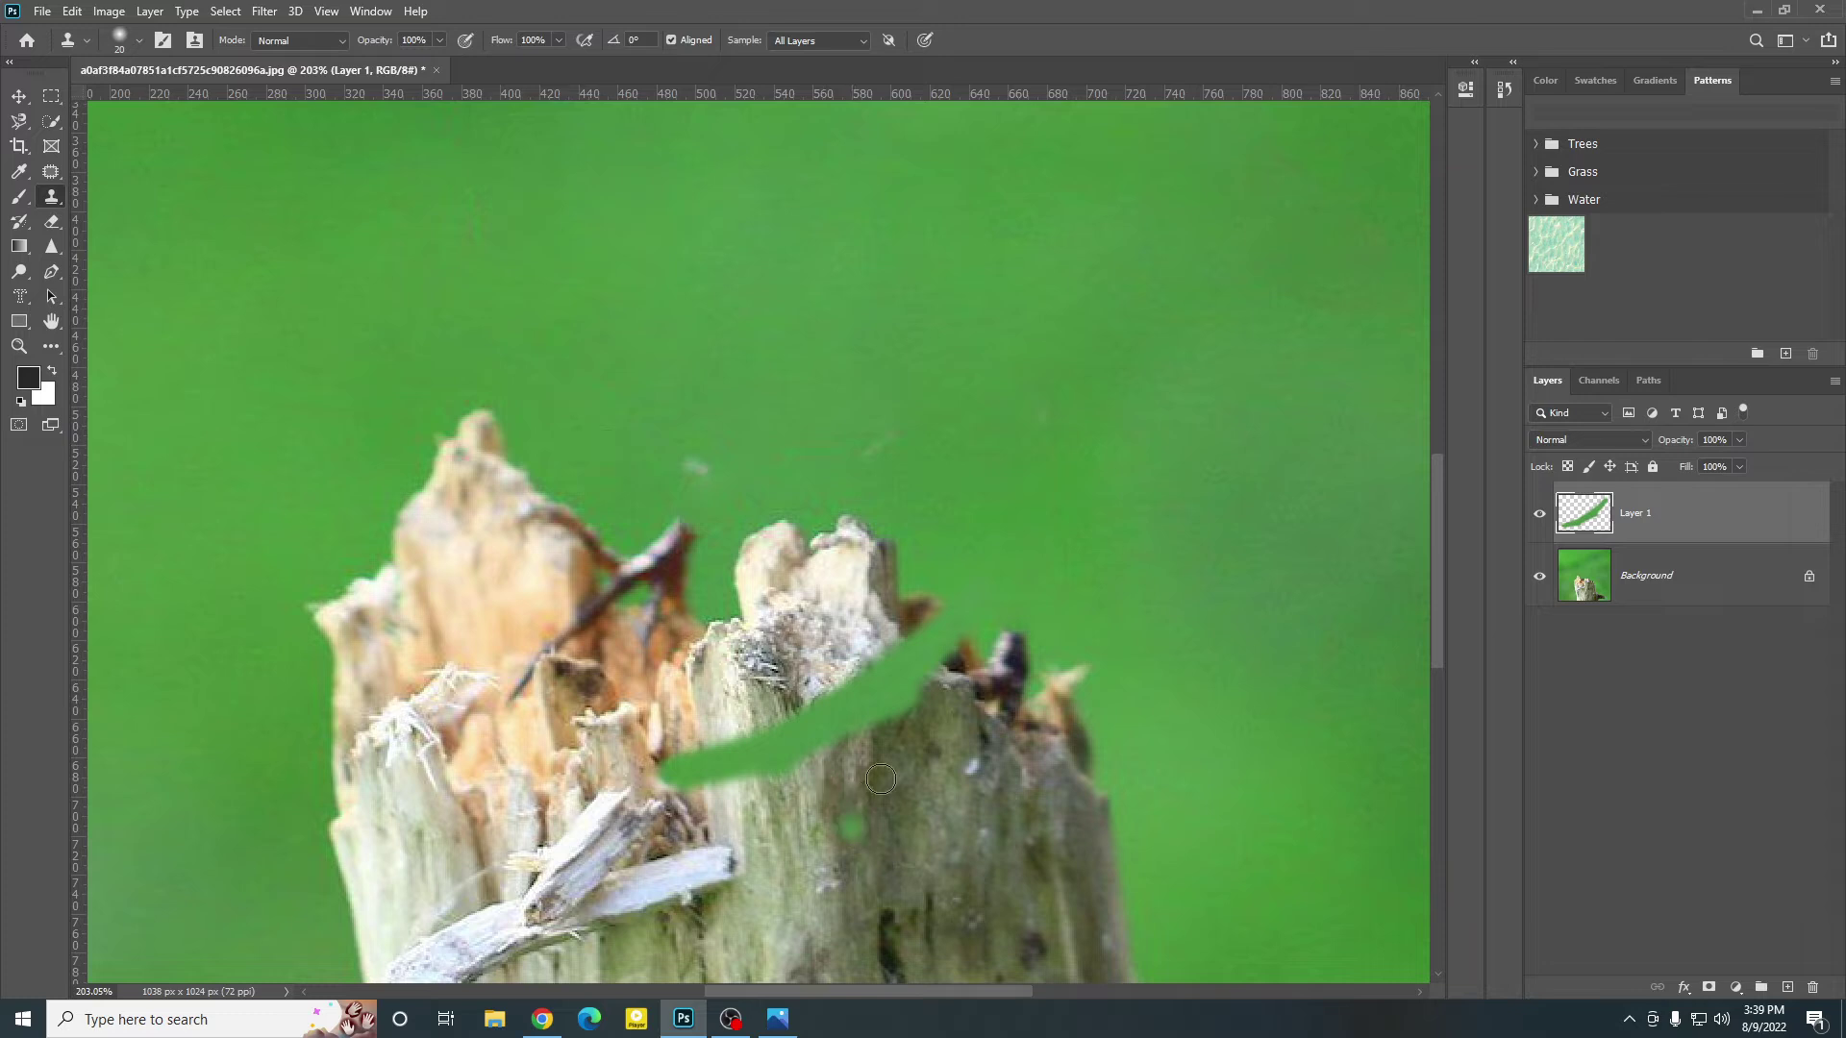
pyautogui.hotkey('ctrl', 'z')
pyautogui.hotkey('ctrl', 'z')
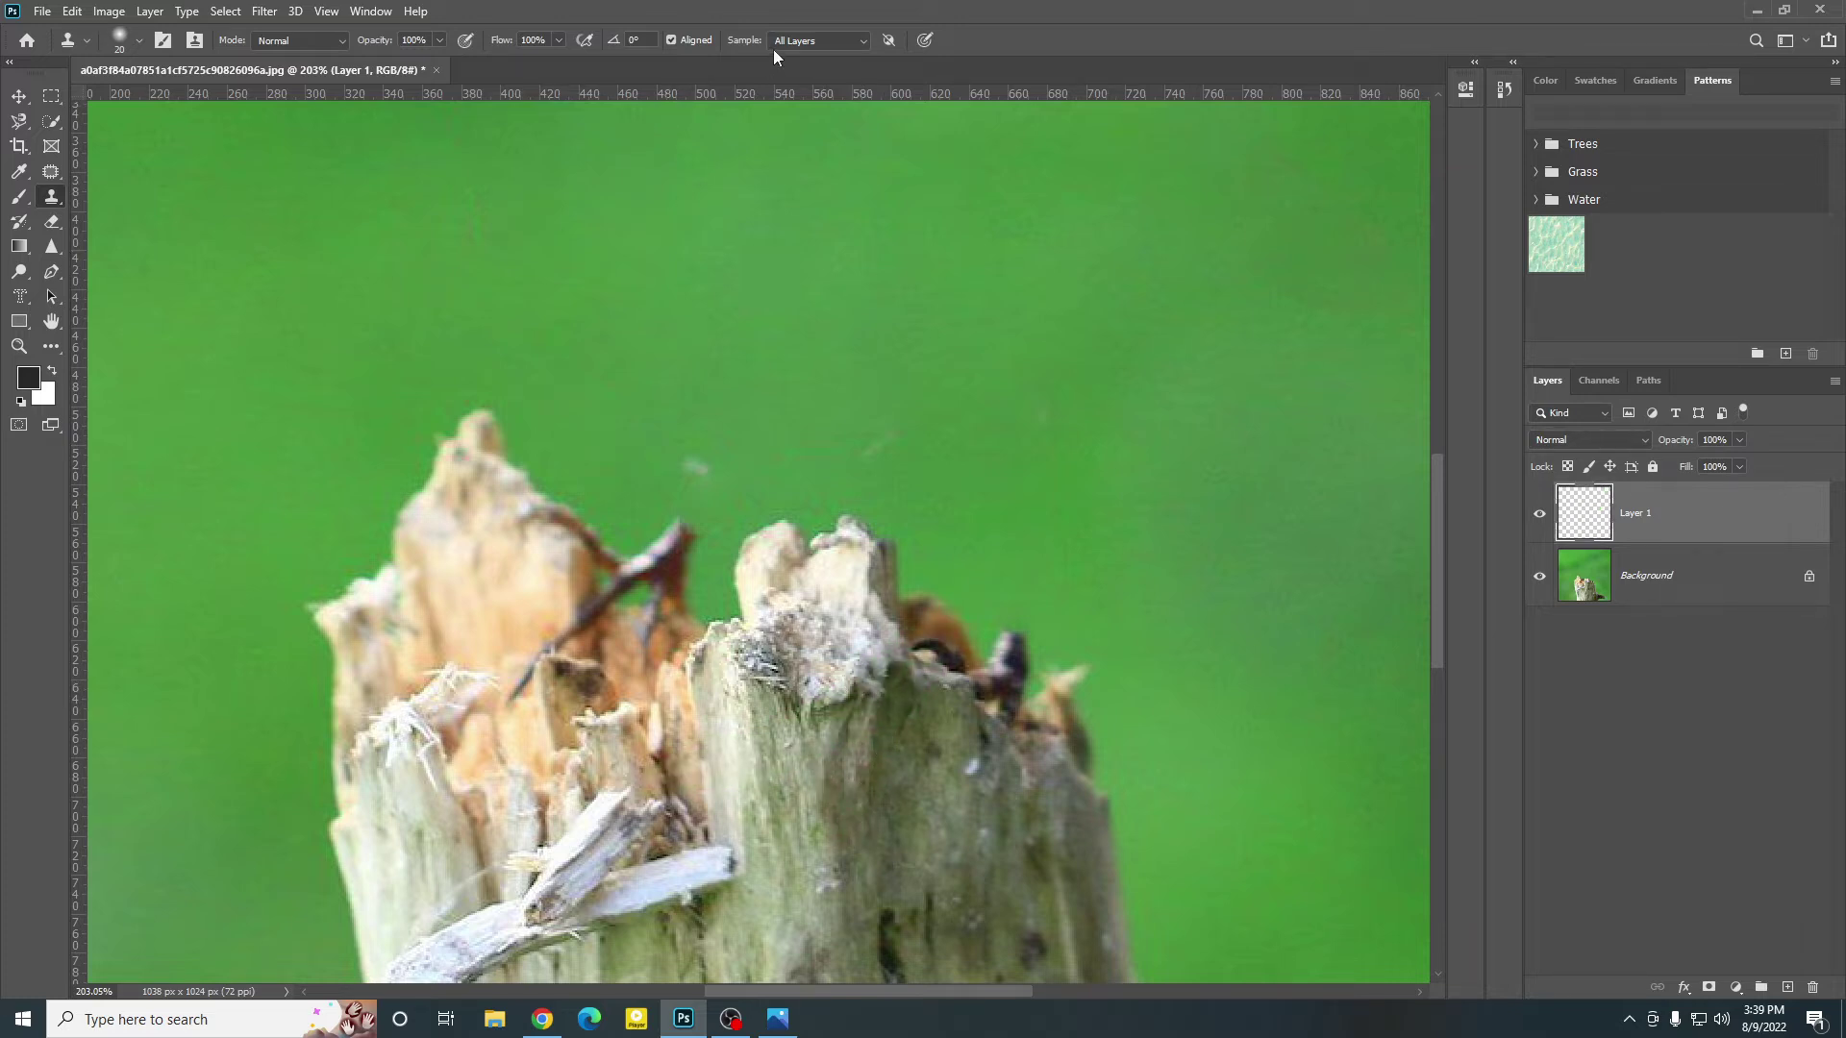
# Step: Switch the Clone Stamp sampling to Current Layer and back to All Layers
pyautogui.scroll(1, 760, 476)
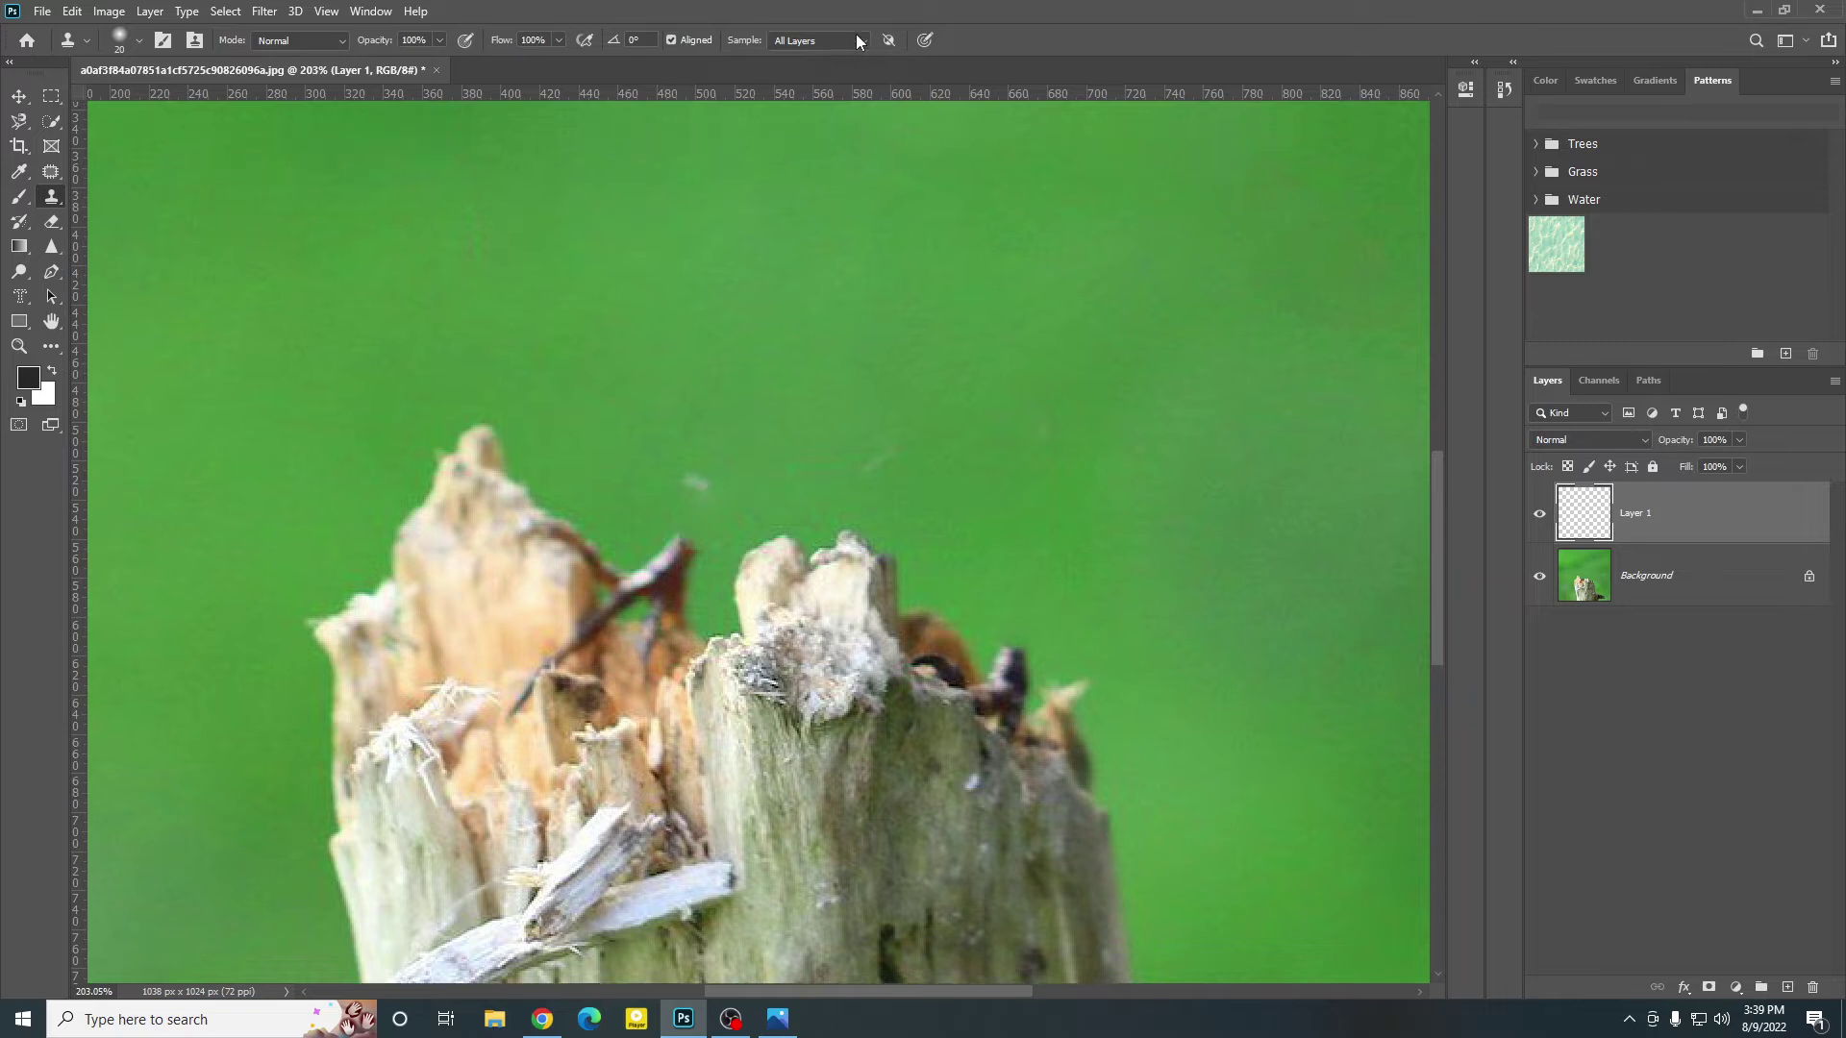
pyautogui.click(843, 37)
pyautogui.click(832, 54)
pyautogui.click(846, 43)
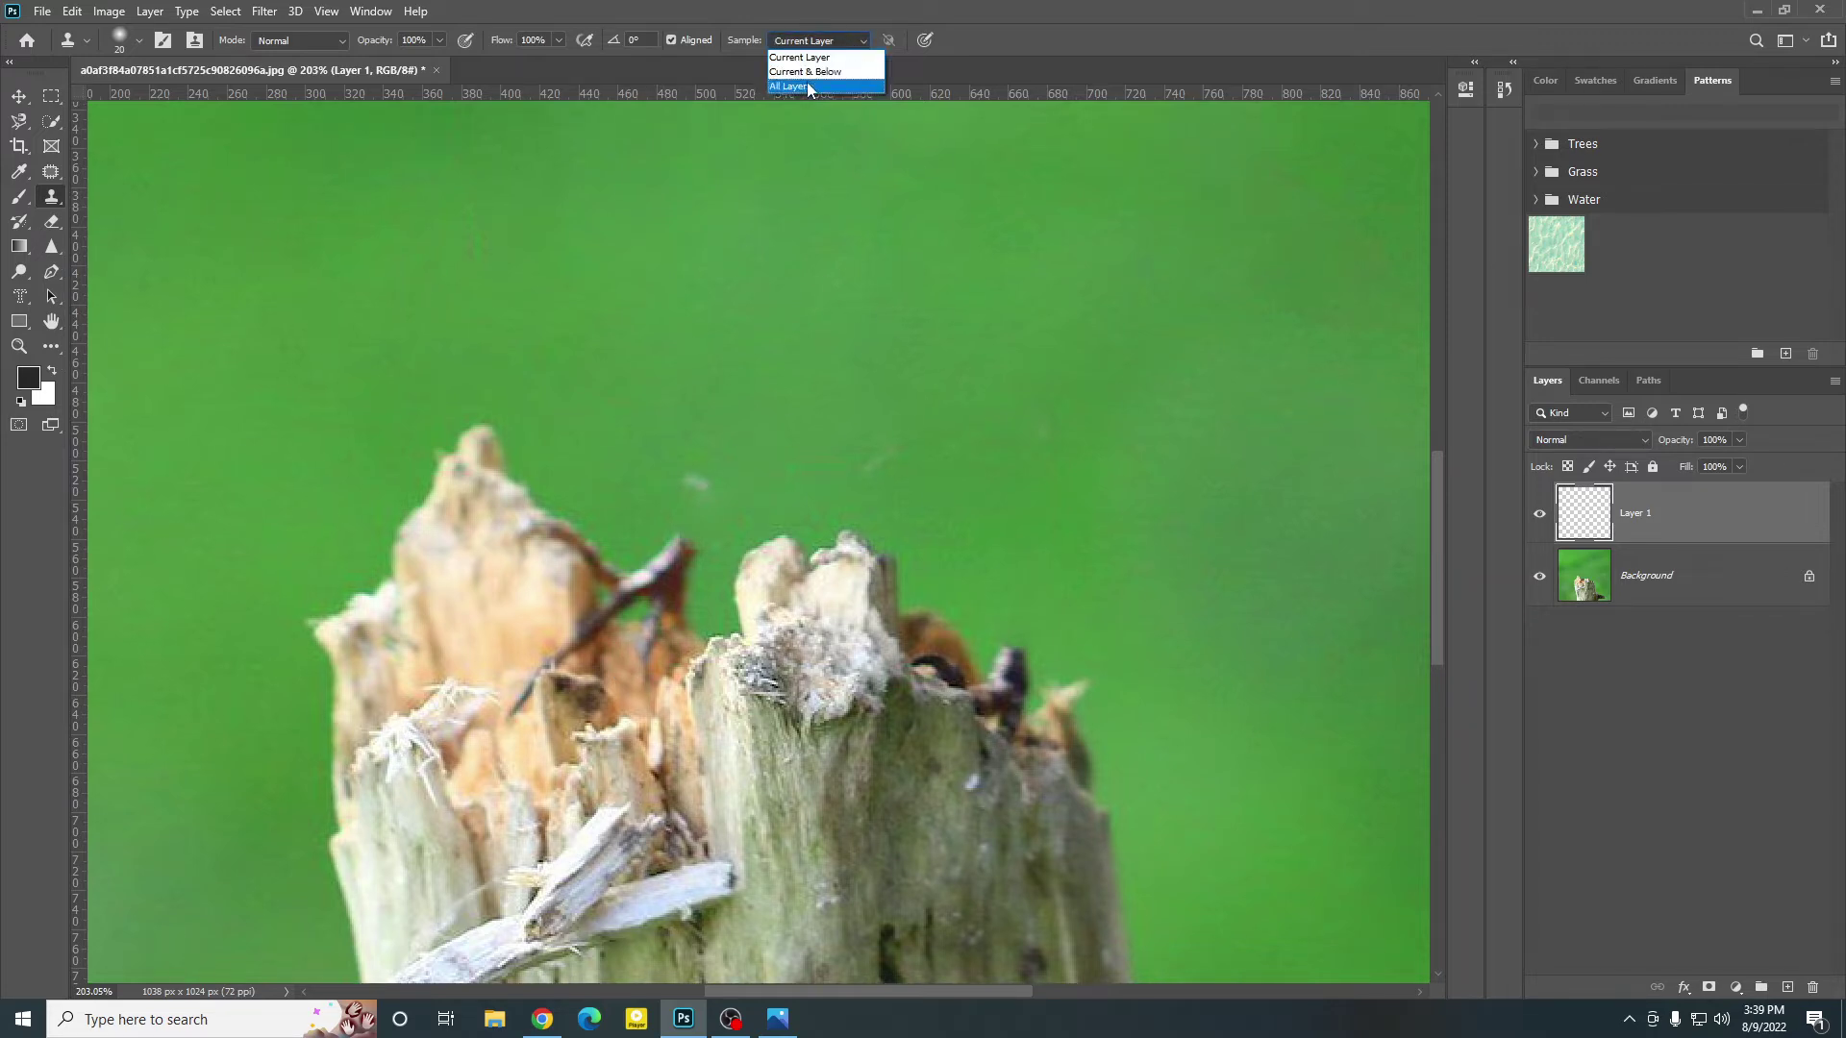
pyautogui.click(806, 83)
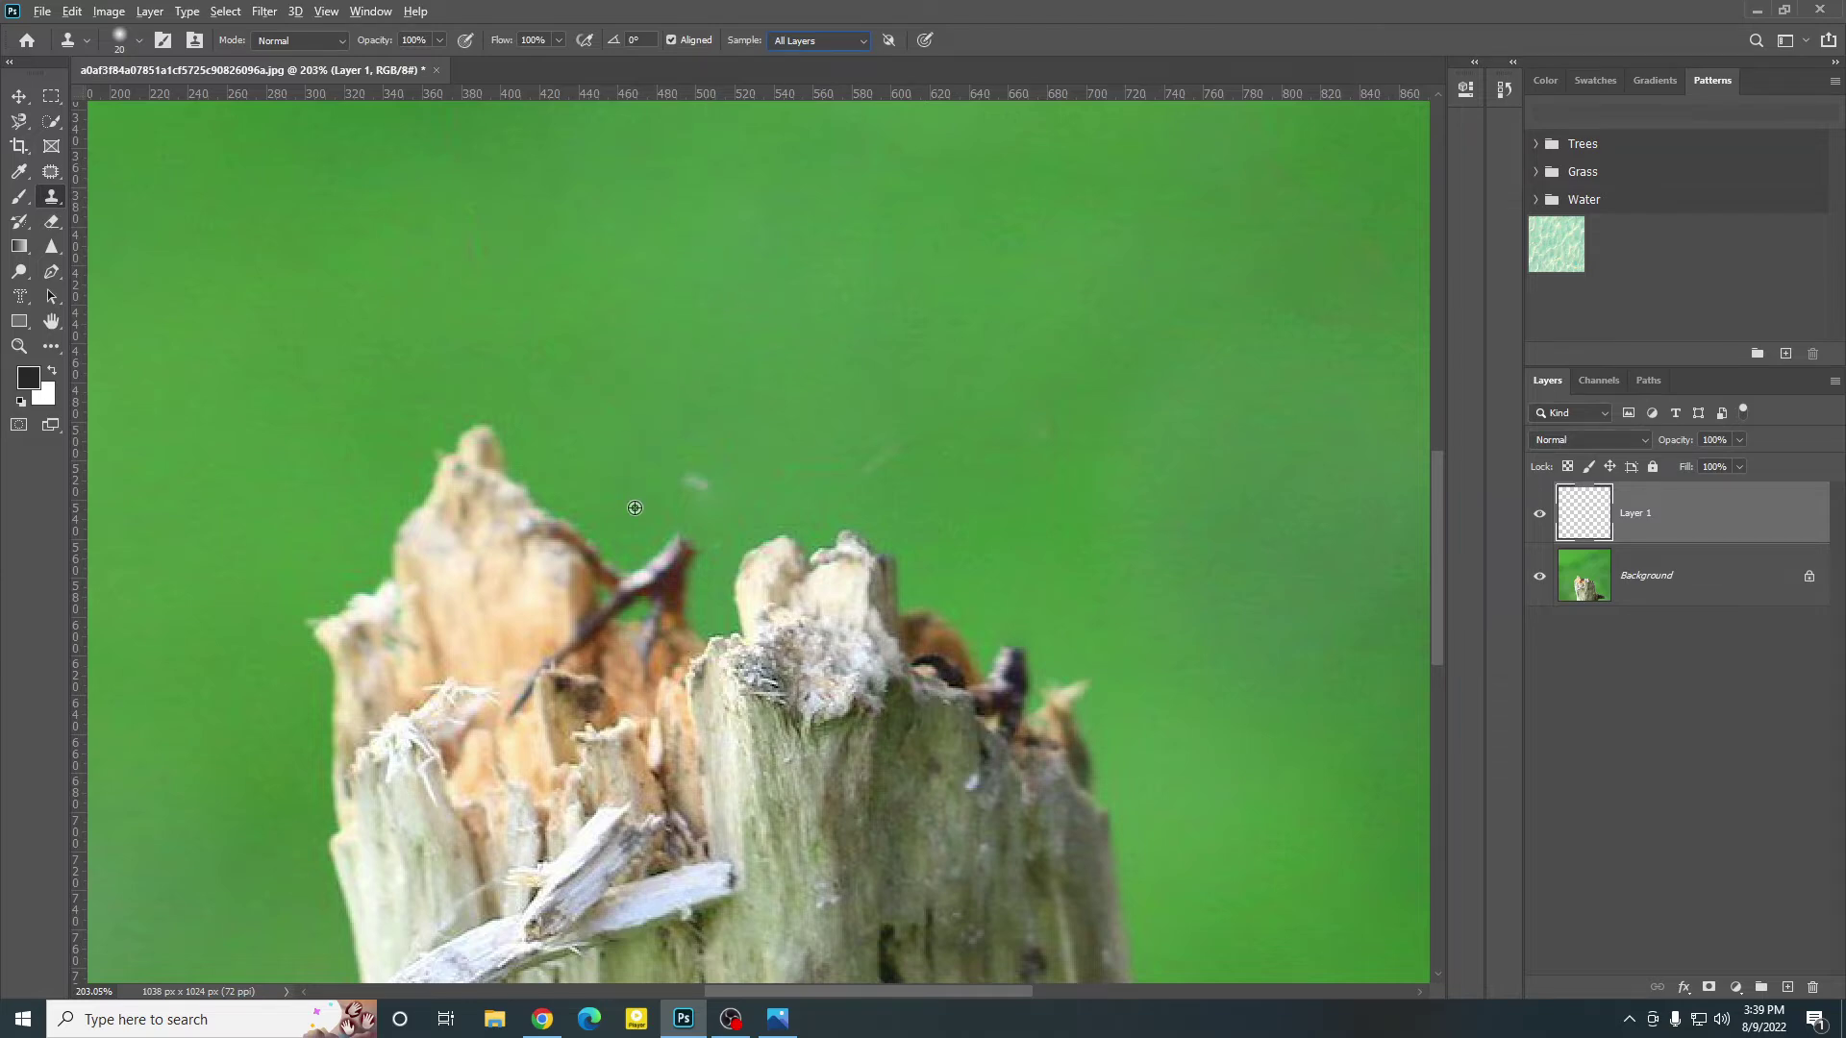
# Step: Clone nearby green background over the dark twig-like leftover sticking up between the stump's two peaks
pyautogui.moveTo(666, 461); pyautogui.dragTo(604, 229)
pyautogui.scroll(3, 497, 235)
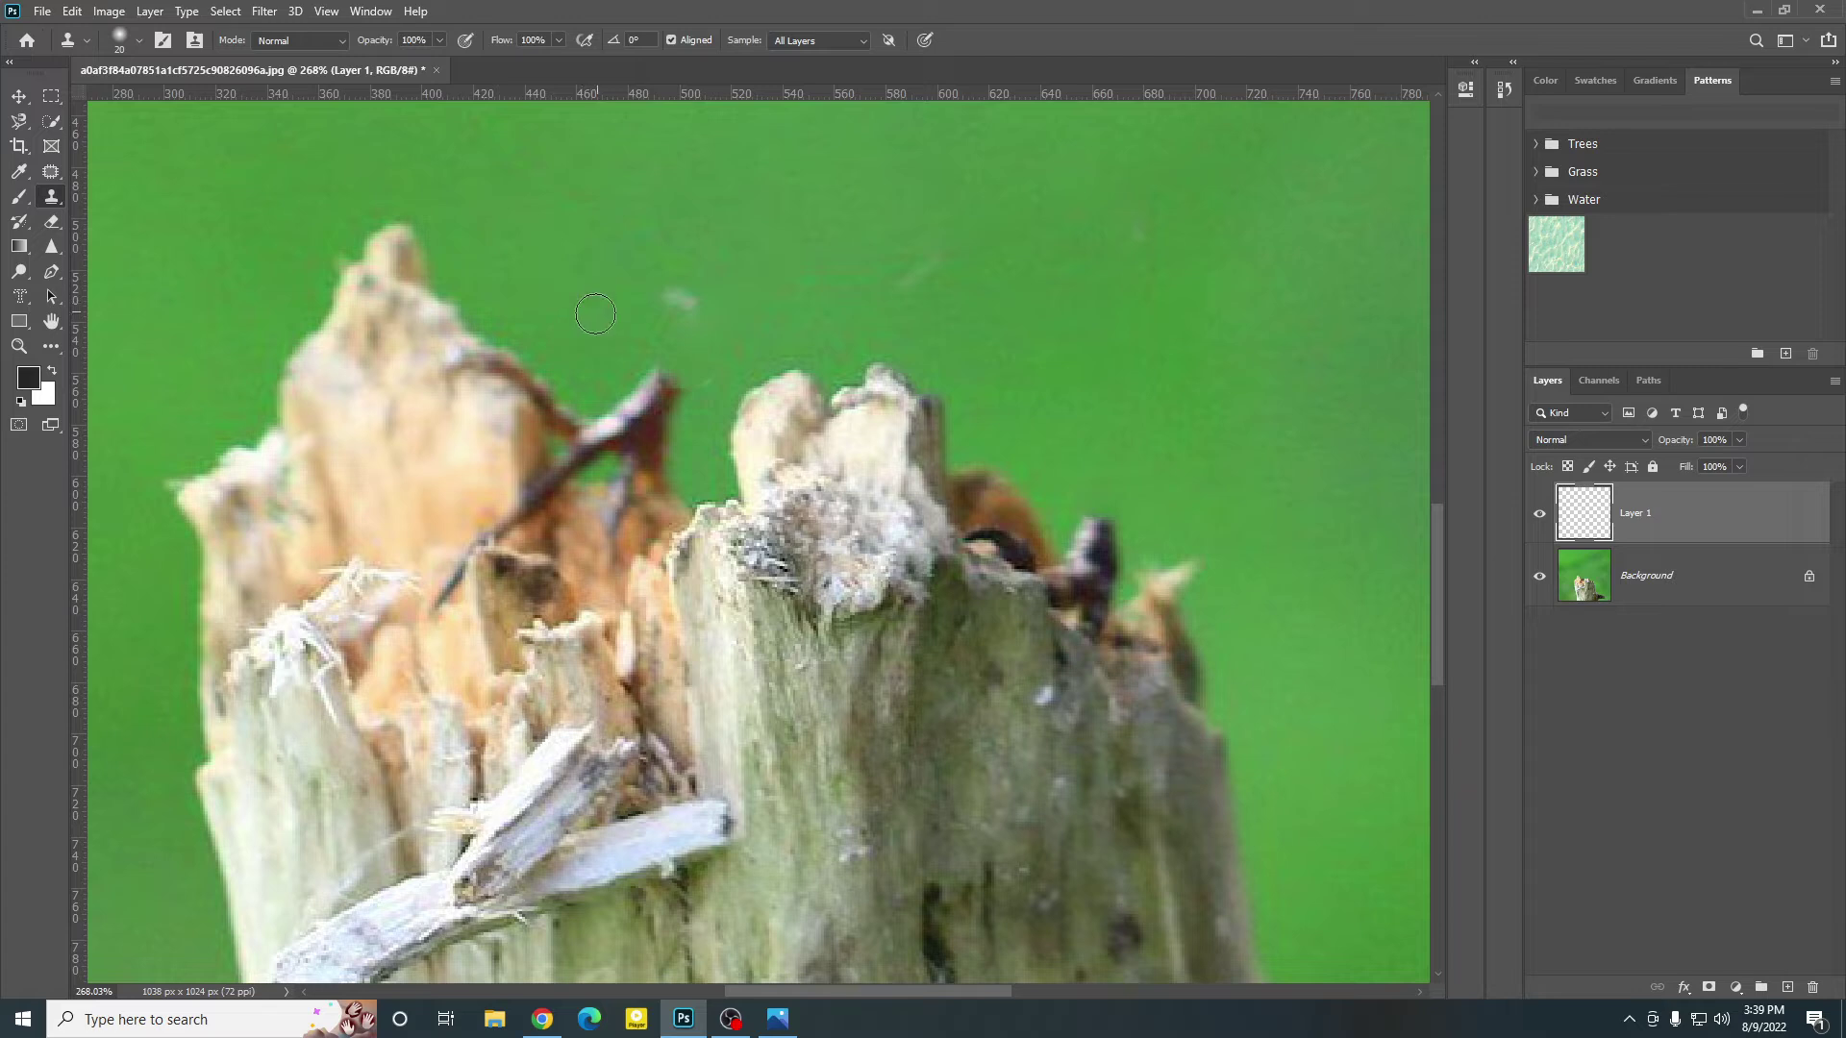
pyautogui.keyDown('alt'); pyautogui.click(586, 303); pyautogui.keyUp('alt')
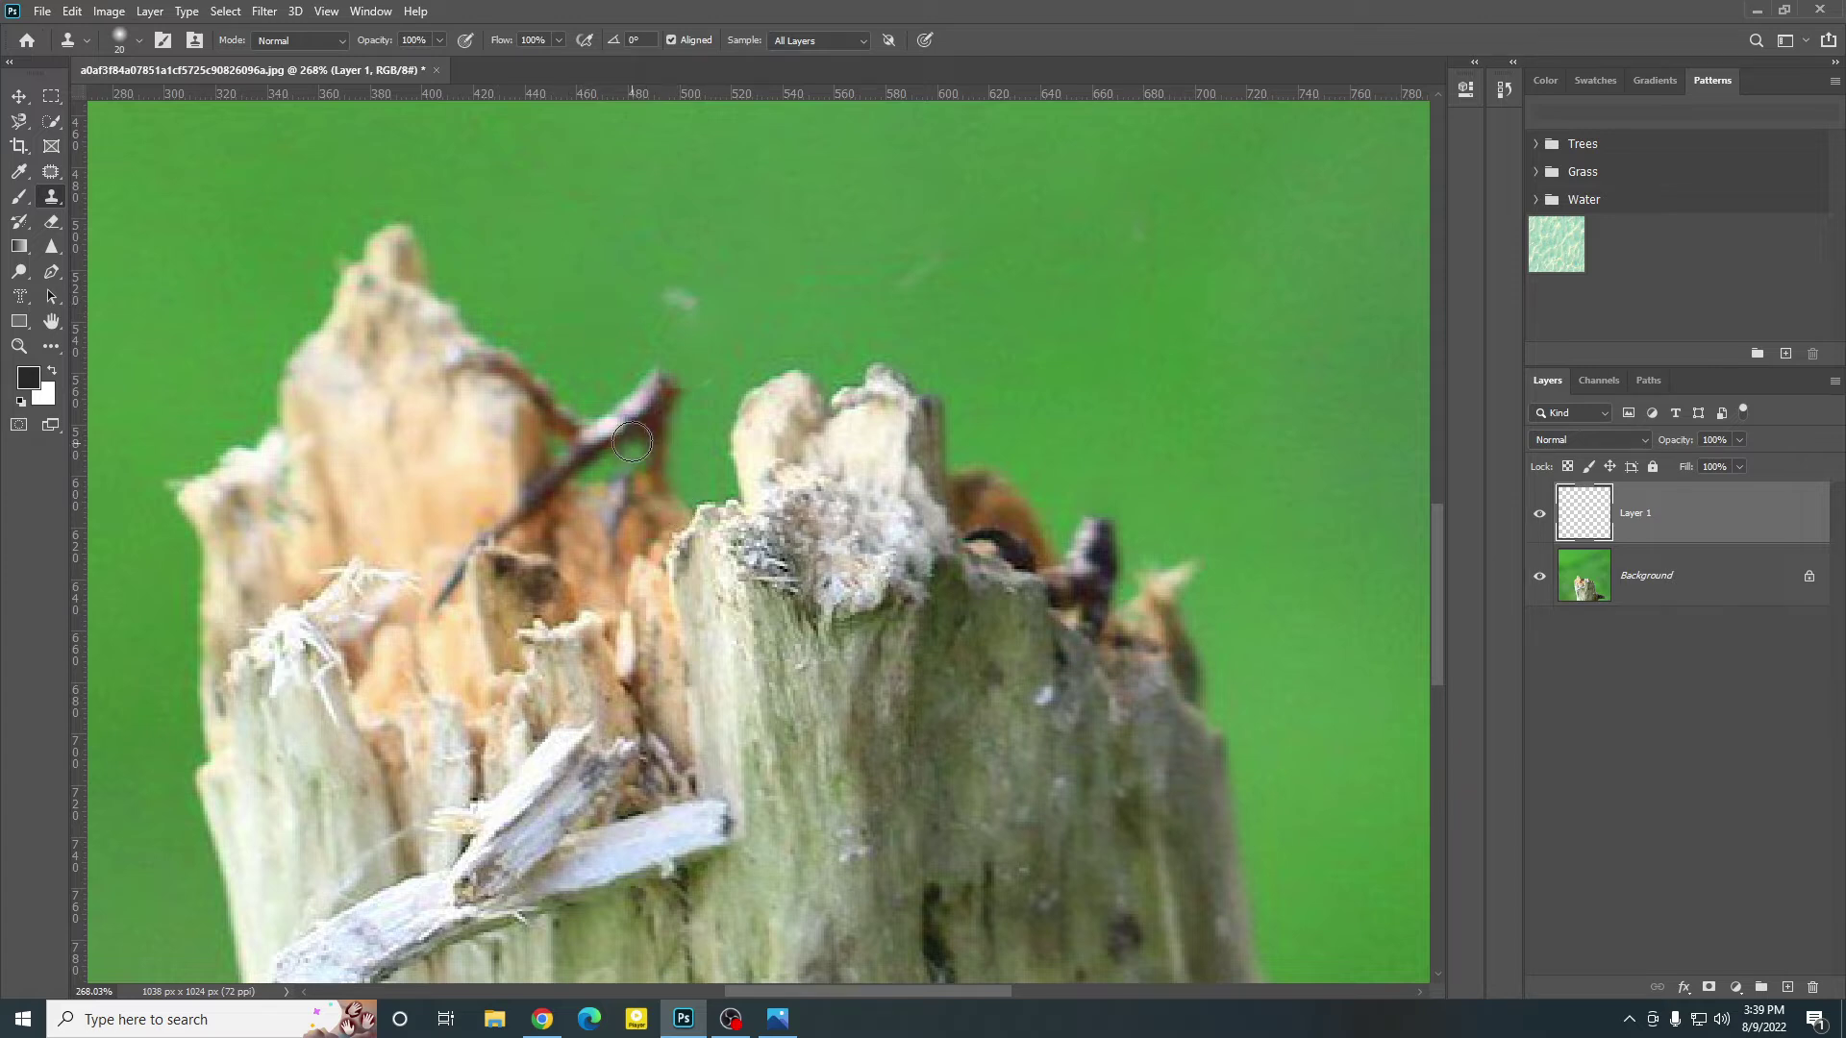
pyautogui.moveTo(622, 442)
pyautogui.mouseDown()
pyautogui.moveTo(641, 396)
pyautogui.moveTo(620, 410)
pyautogui.moveTo(664, 392)
pyautogui.moveTo(656, 454)
pyautogui.moveTo(668, 441)
pyautogui.moveTo(642, 308)
pyautogui.moveTo(644, 374)
pyautogui.moveTo(583, 371)
pyautogui.mouseUp()
pyautogui.scroll(5, 571, 216)
pyautogui.keyDown('alt'); pyautogui.click(581, 279); pyautogui.keyUp('alt')
pyautogui.moveTo(679, 412); pyautogui.dragTo(610, 434)
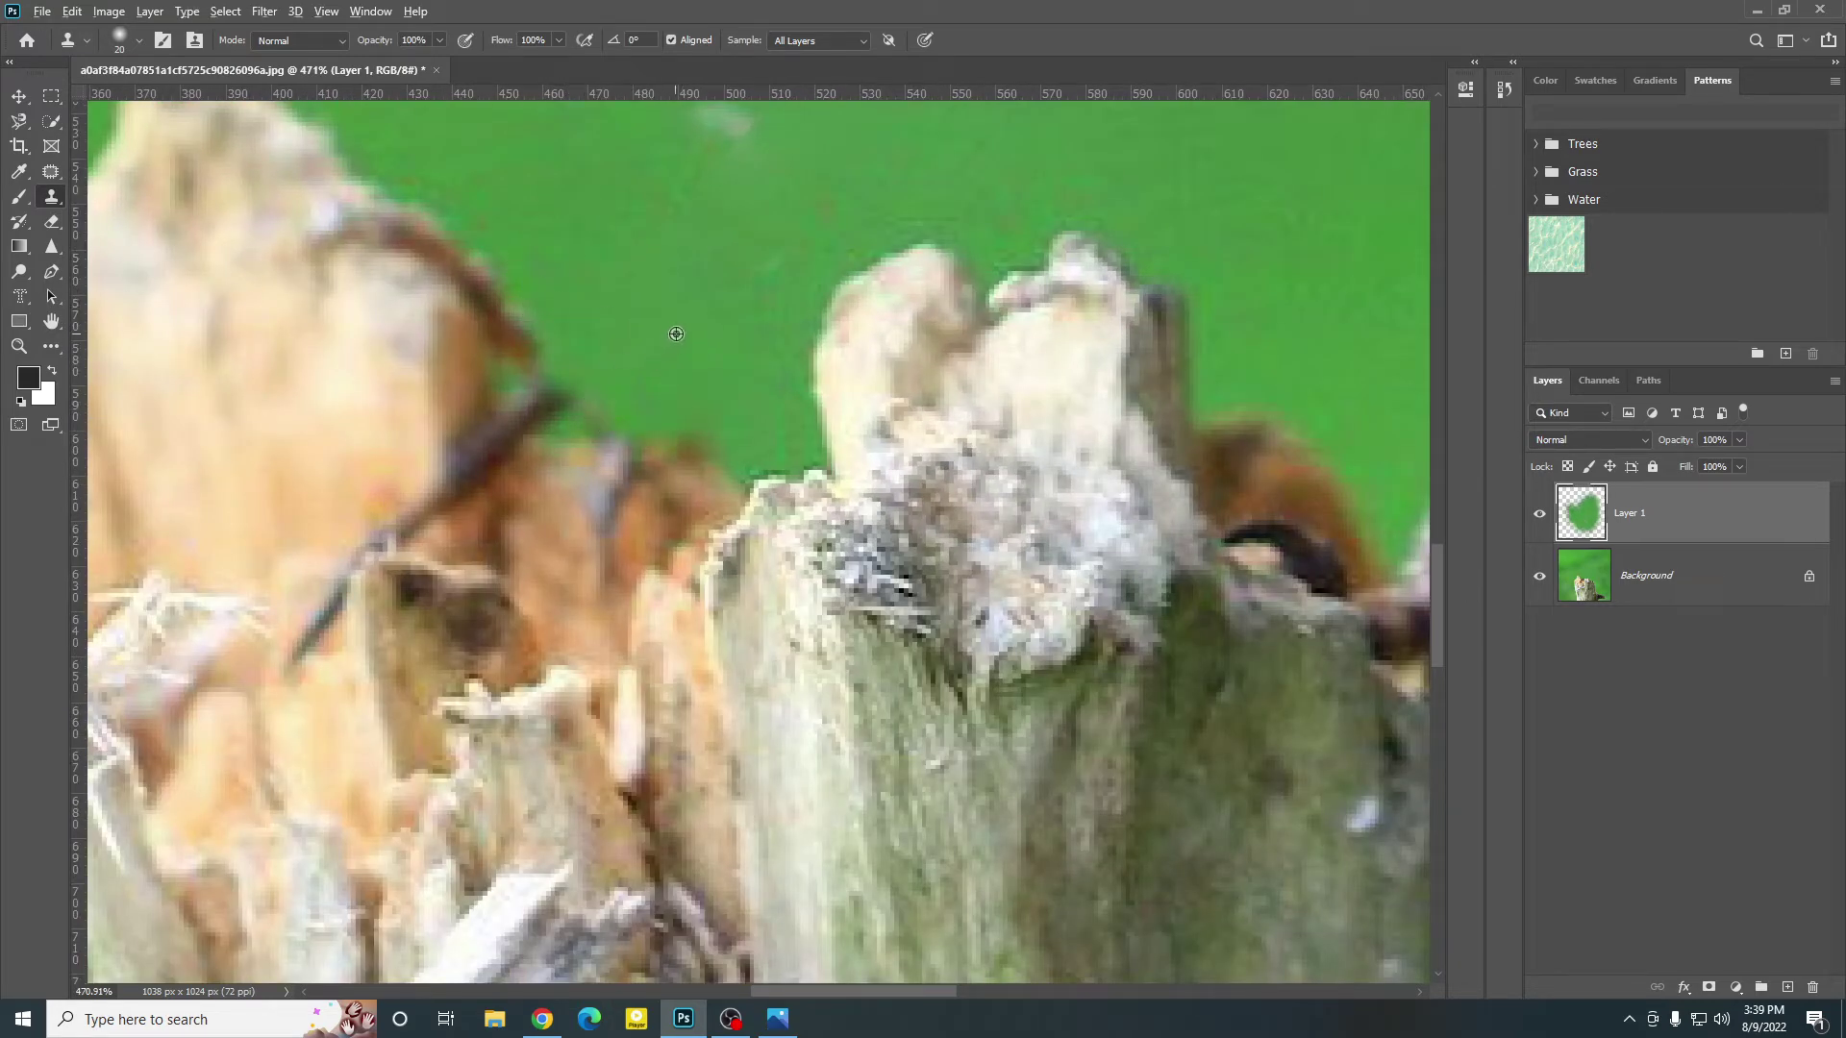
pyautogui.moveTo(715, 412)
pyautogui.mouseDown()
pyautogui.moveTo(643, 420)
pyautogui.moveTo(627, 408)
pyautogui.moveTo(640, 386)
pyautogui.moveTo(552, 372)
pyautogui.moveTo(543, 423)
pyautogui.mouseUp()
# Step: Clone green background over the brown tip on the left peak's inner edge, and reduce the brush to 10 px
pyautogui.scroll(3, 586, 356)
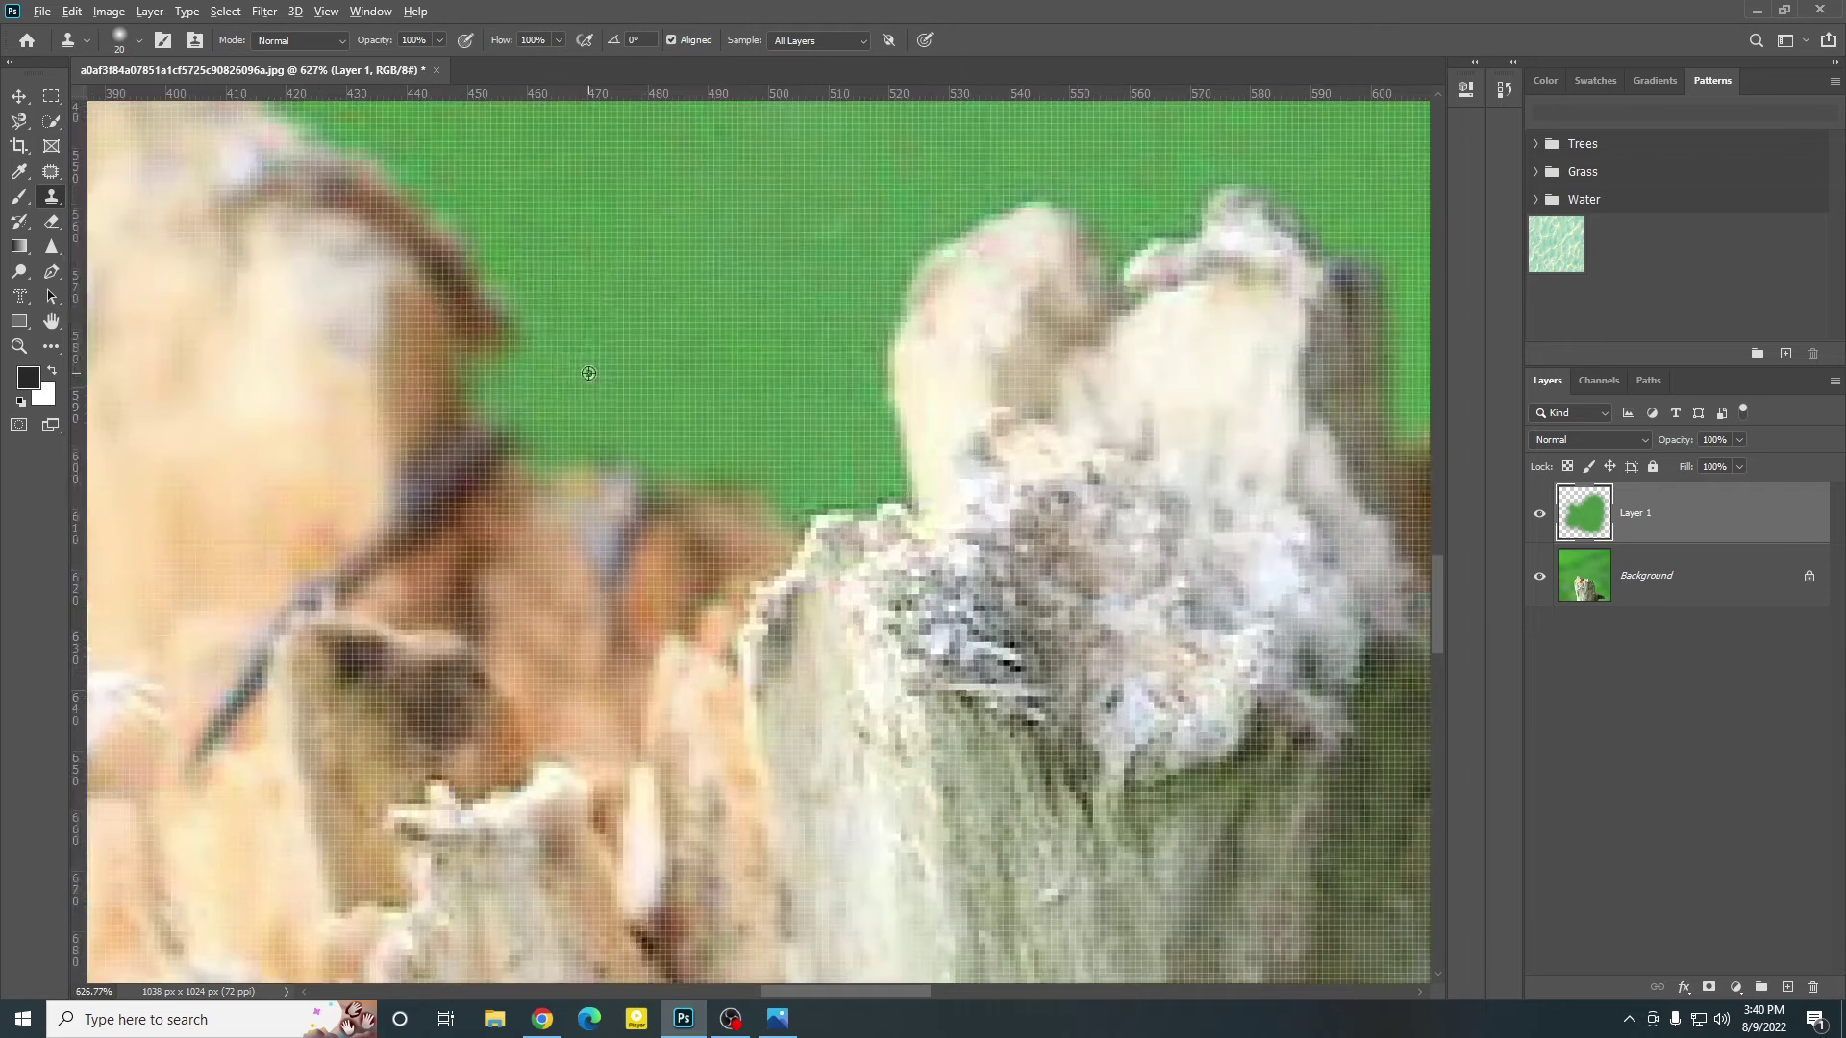
pyautogui.moveTo(519, 328); pyautogui.dragTo(528, 325)
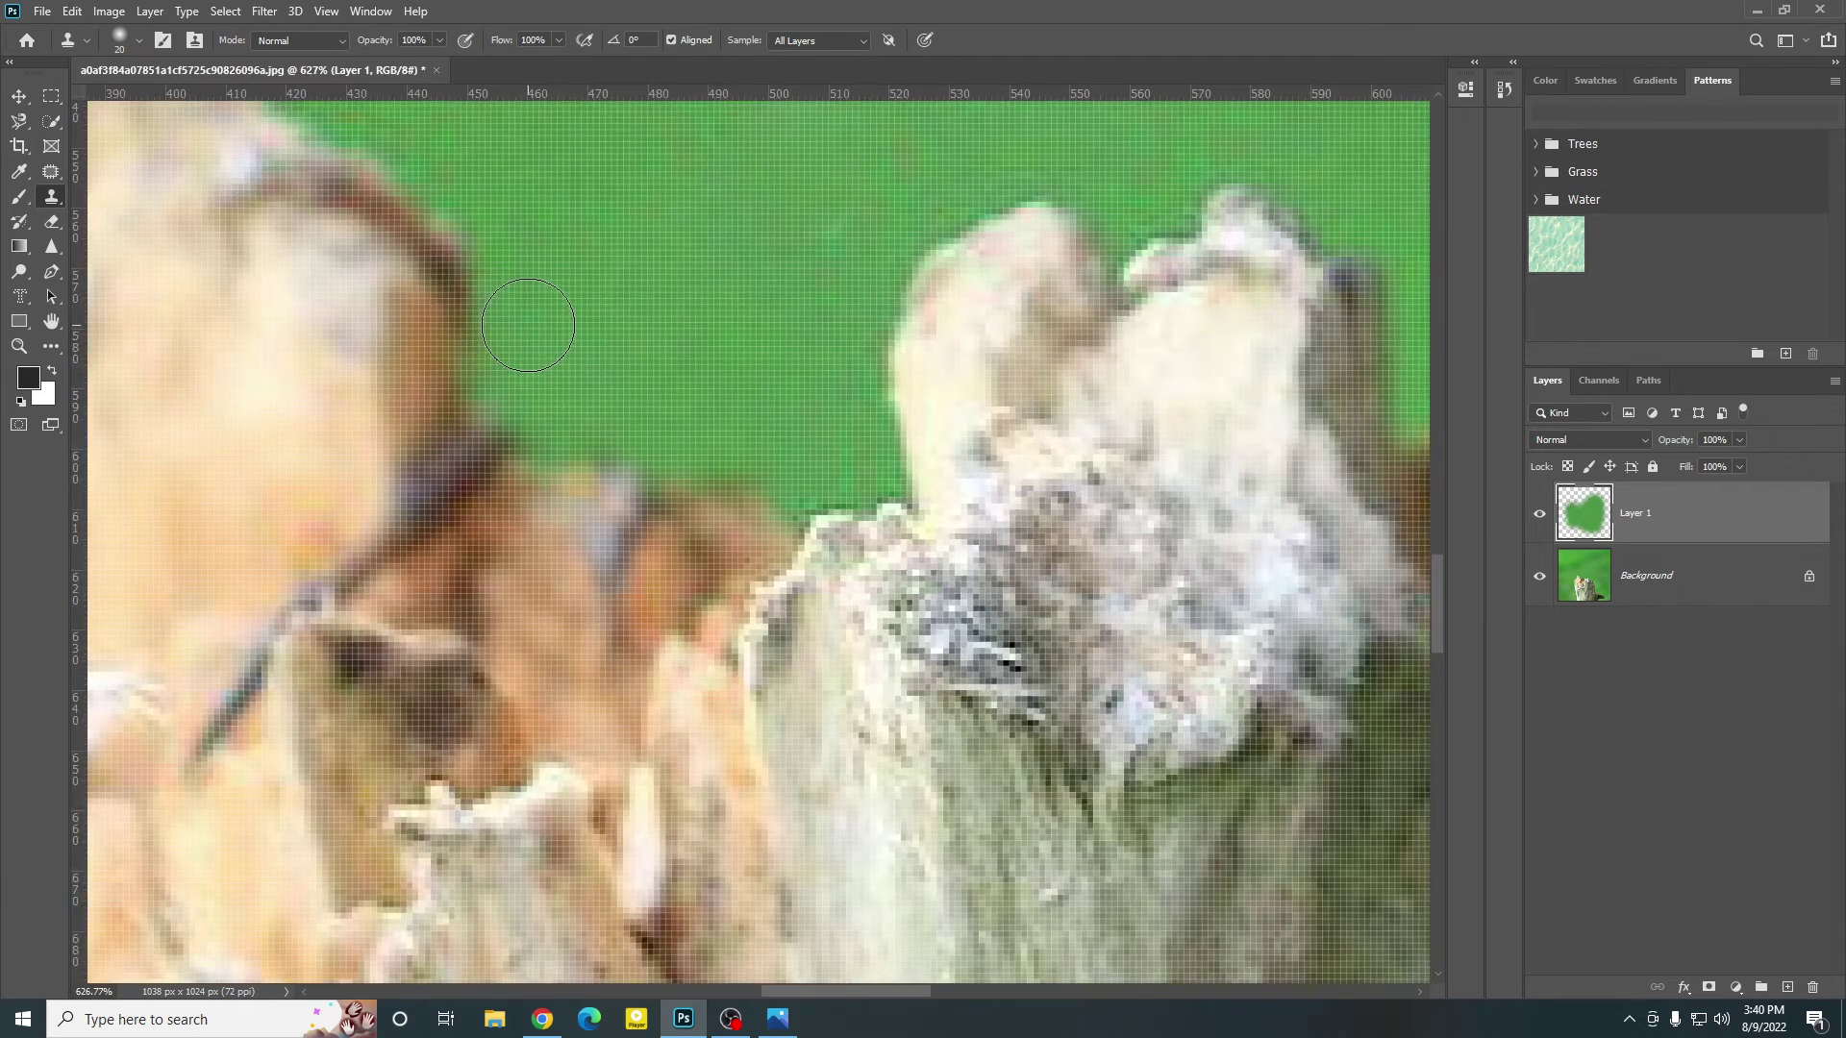
pyautogui.press('[')
pyautogui.press('[')
pyautogui.scroll(-3, 519, 317)
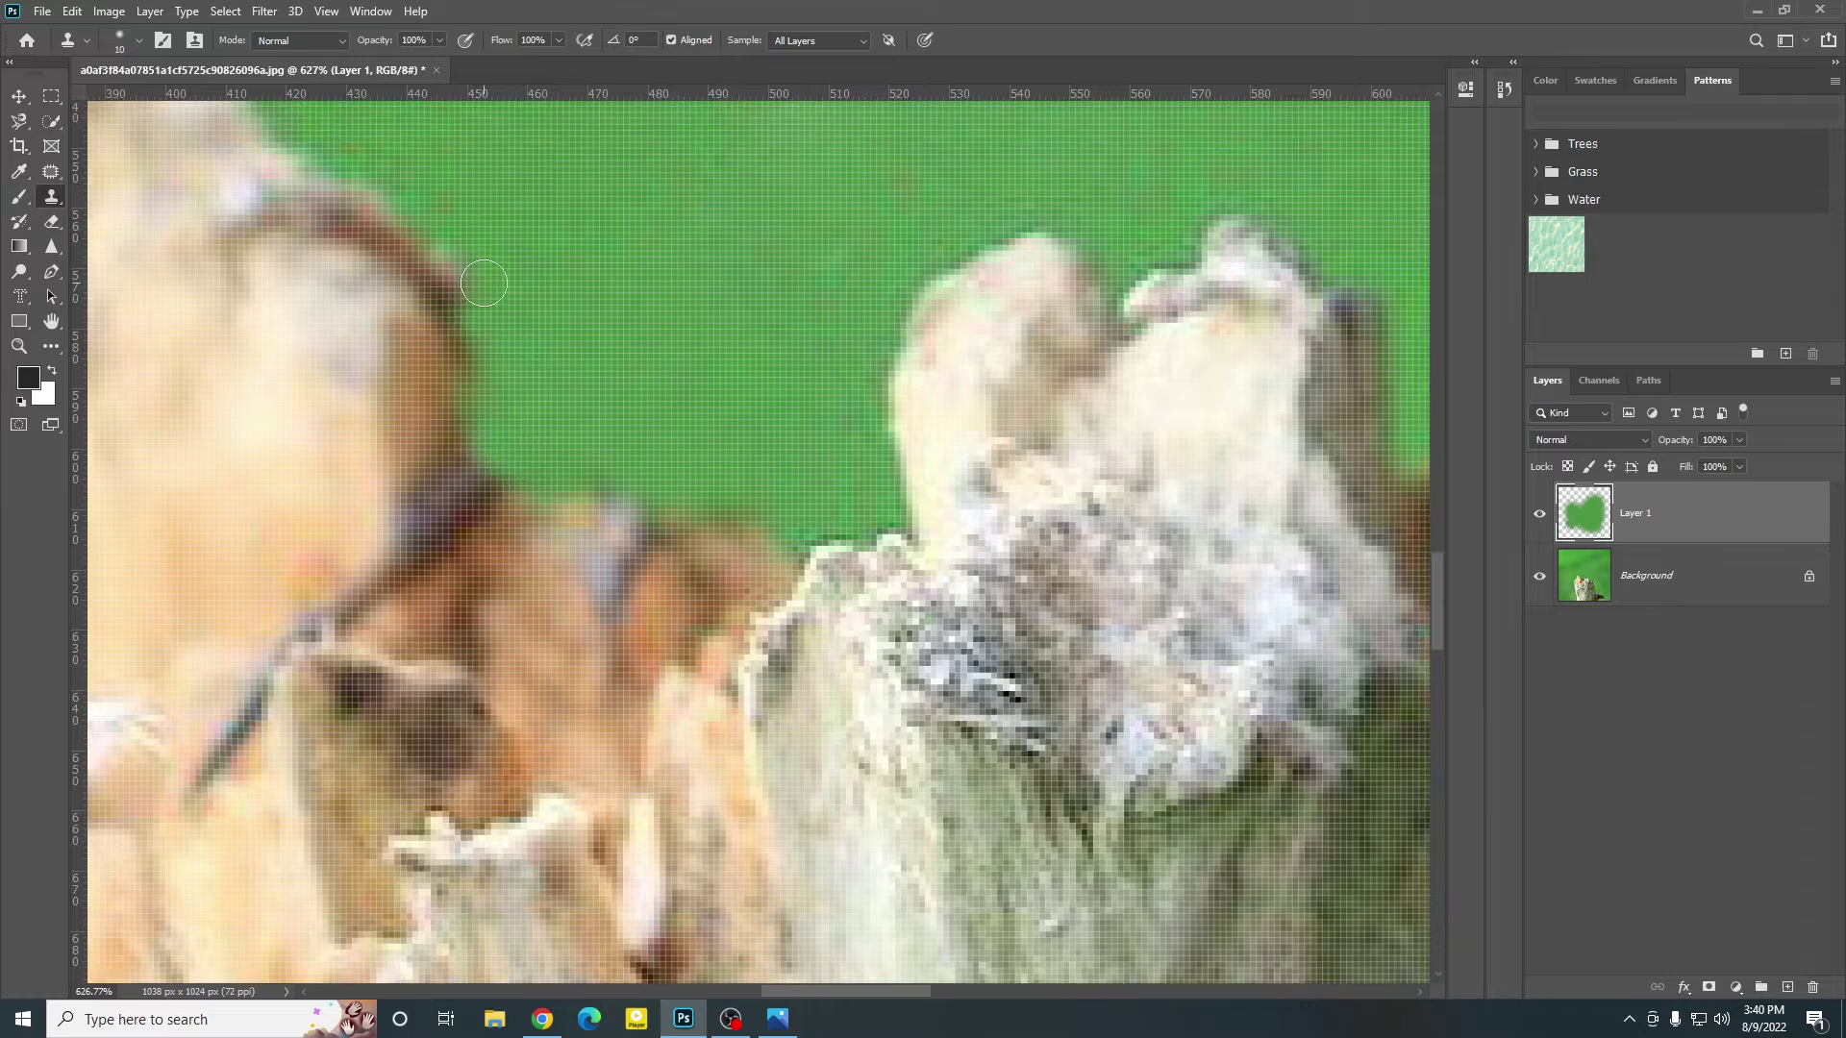
pyautogui.scroll(-4, 660, 485)
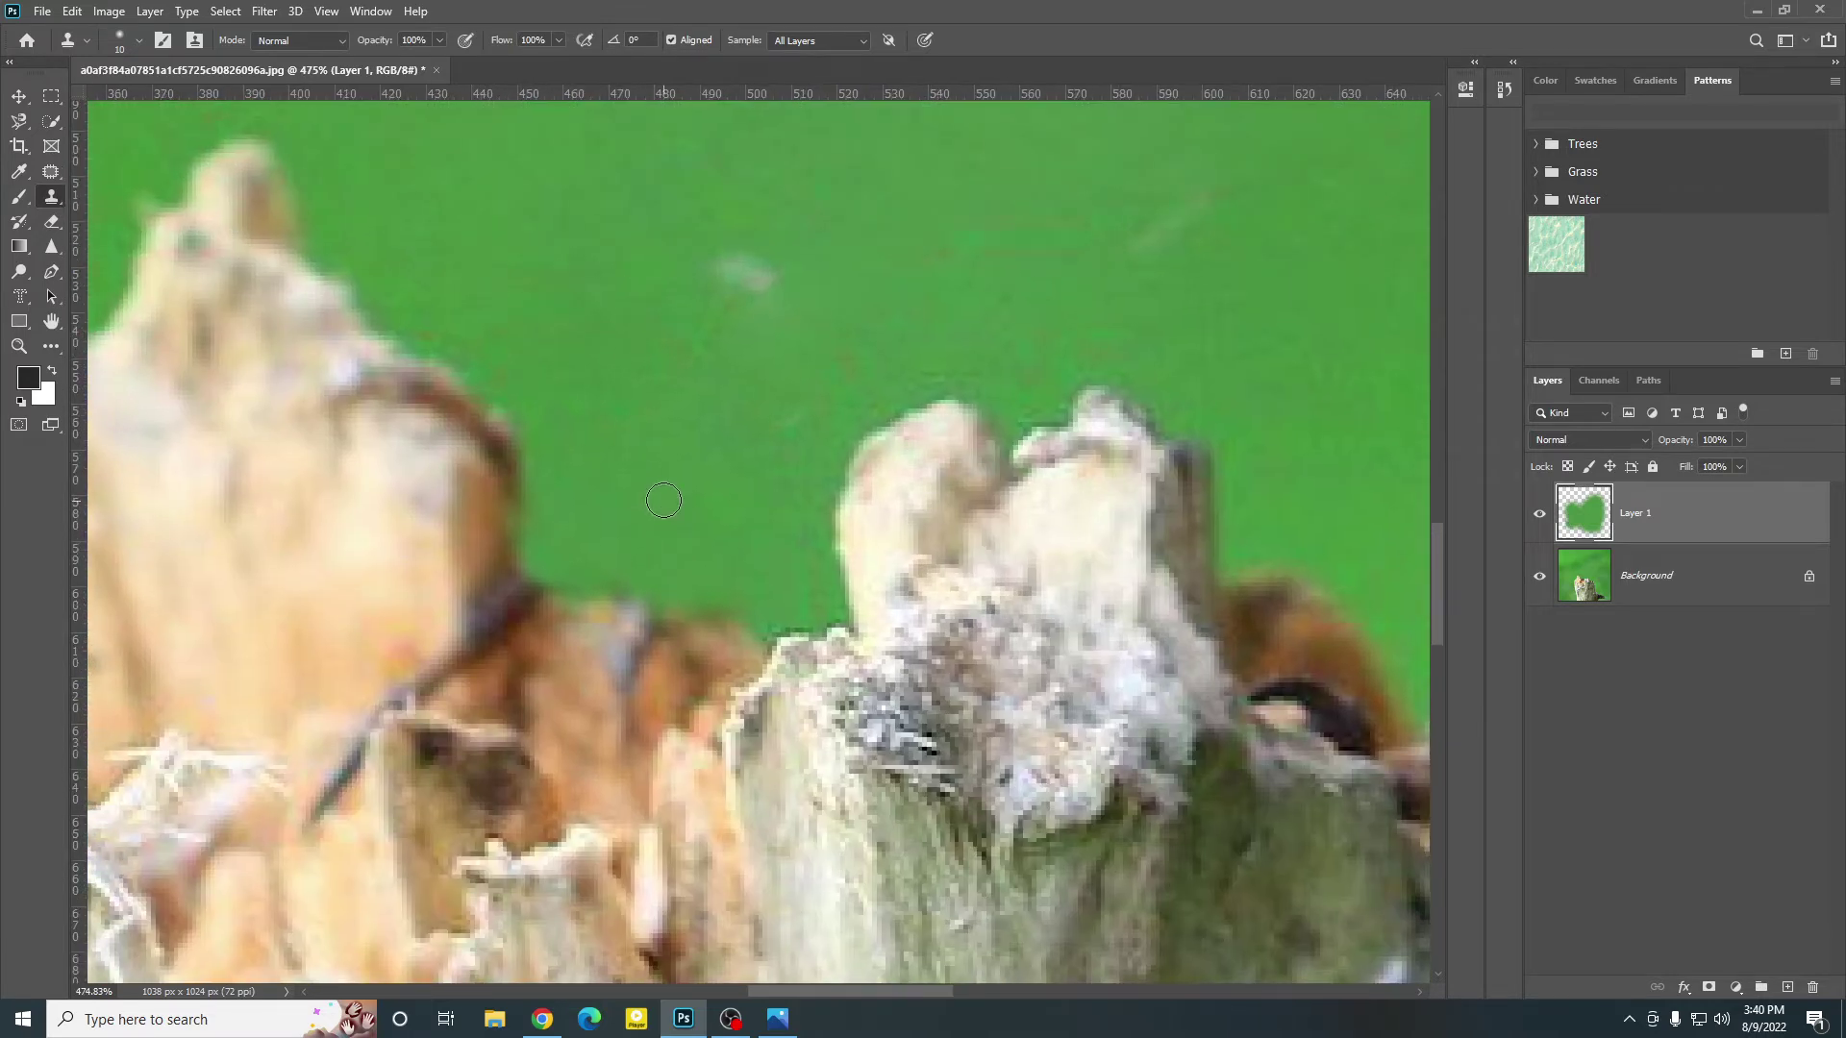
# Step: Clone green background over the upper part of the dark leftover on the stump's right shoulder, enlarging the brush to 25 px
pyautogui.scroll(4, 713, 488)
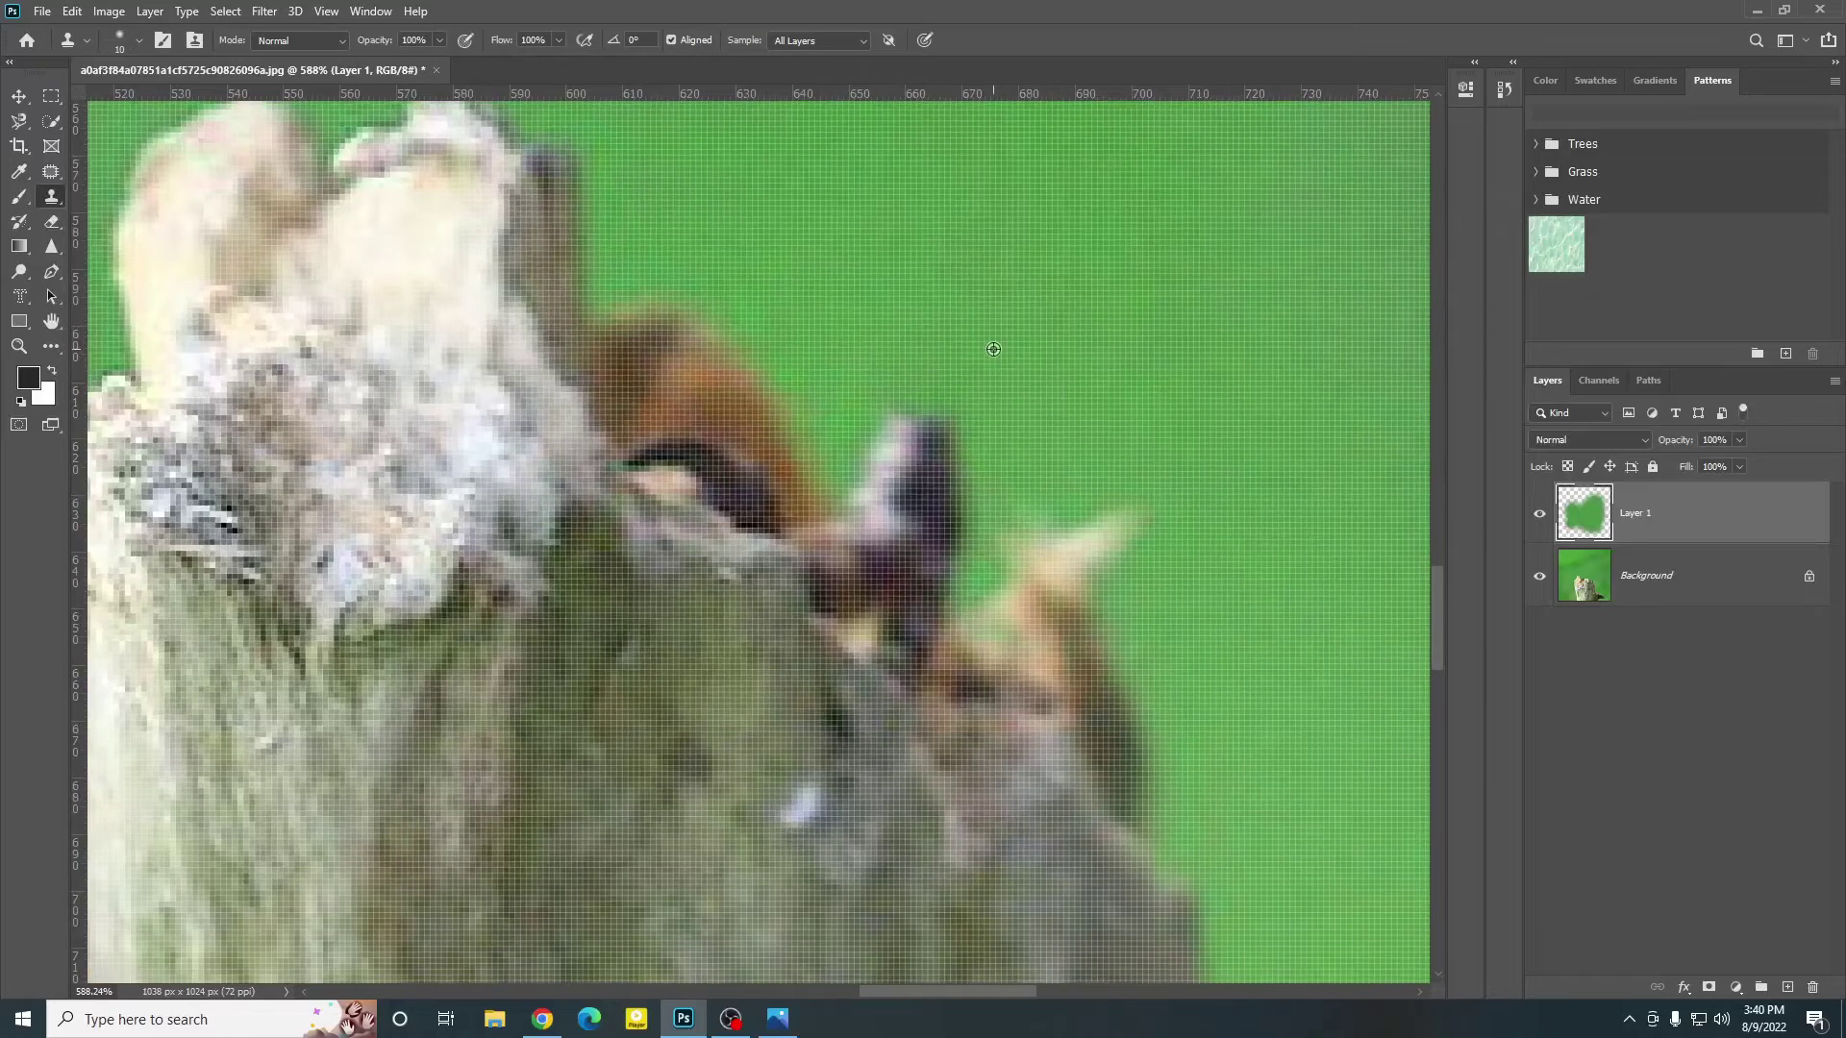
pyautogui.keyDown('alt'); pyautogui.click(993, 349); pyautogui.keyUp('alt')
pyautogui.moveTo(950, 434)
pyautogui.mouseDown()
pyautogui.moveTo(895, 446)
pyautogui.moveTo(923, 410)
pyautogui.moveTo(899, 419)
pyautogui.moveTo(938, 433)
pyautogui.mouseUp()
pyautogui.press(']')
pyautogui.press(']')
pyautogui.press(']')
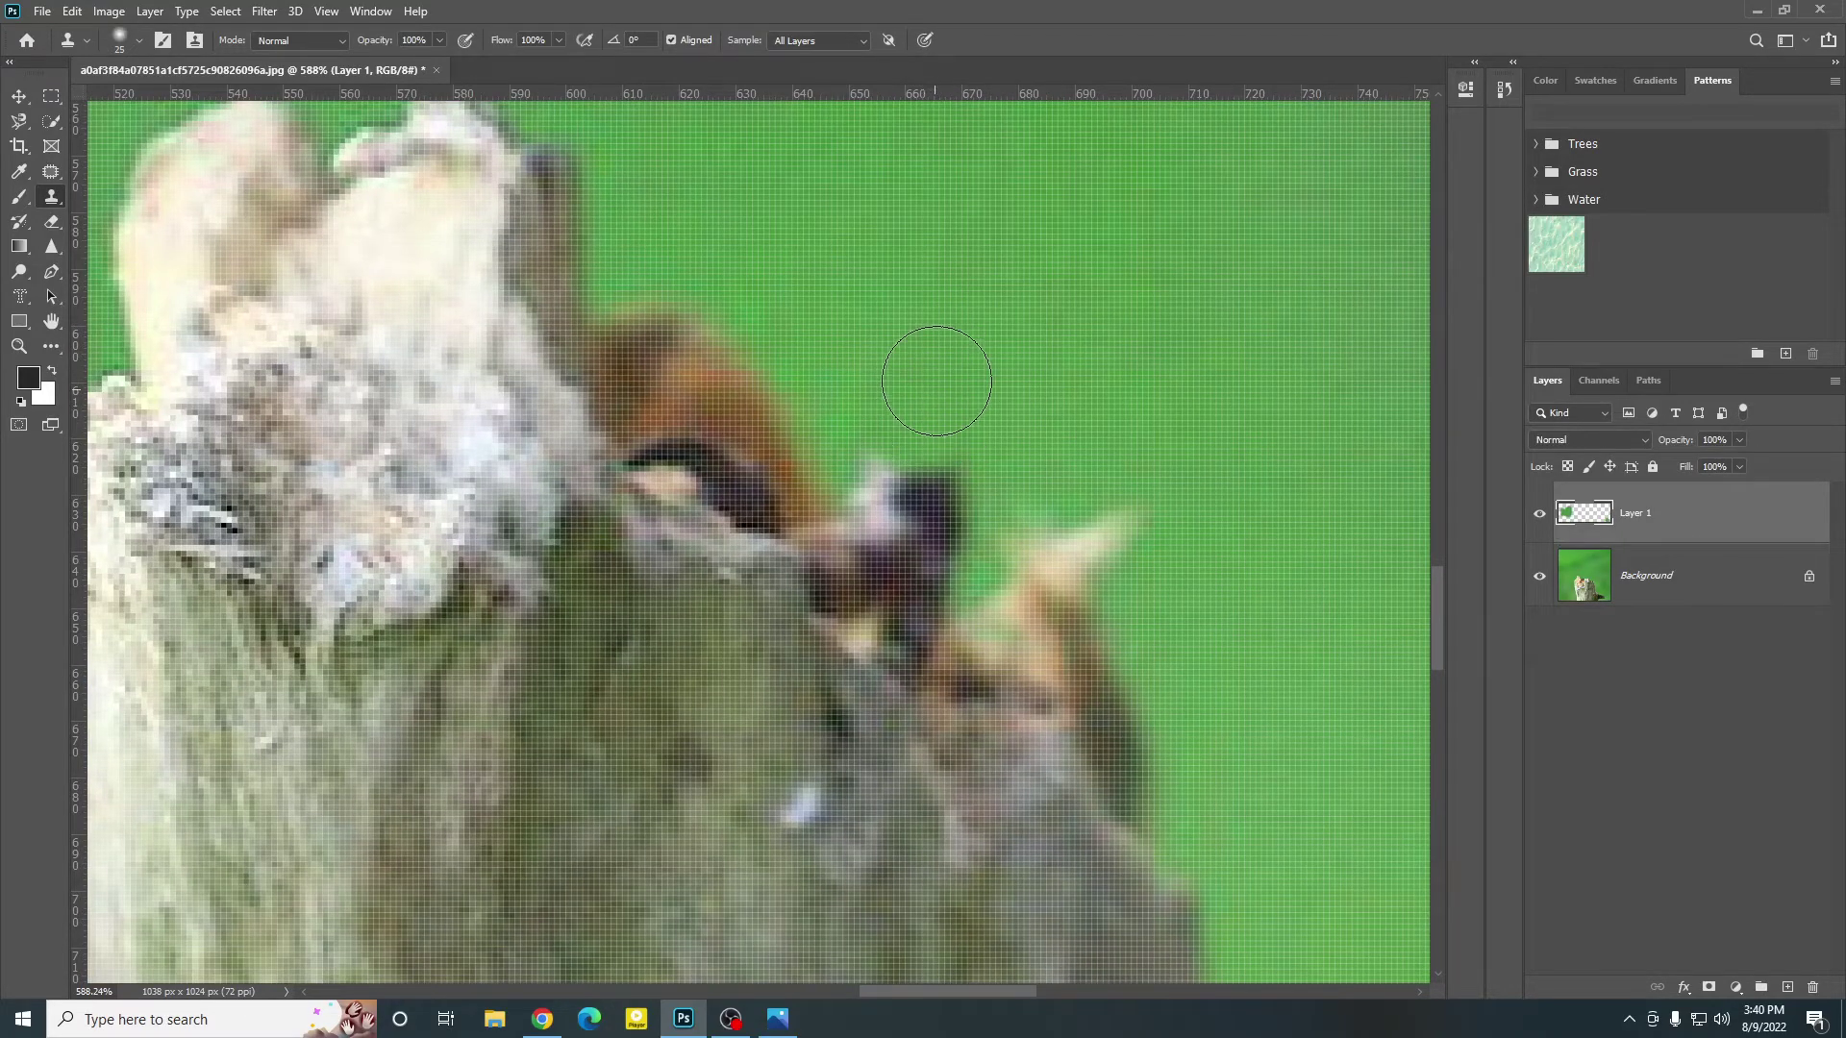
pyautogui.moveTo(906, 447)
pyautogui.mouseDown()
pyautogui.moveTo(894, 428)
pyautogui.moveTo(928, 452)
pyautogui.moveTo(912, 471)
pyautogui.mouseUp()
# Step: Clone green background over the remaining dark tip on the stump's right shoulder with a 15 px brush
pyautogui.press('[')
pyautogui.press('[')
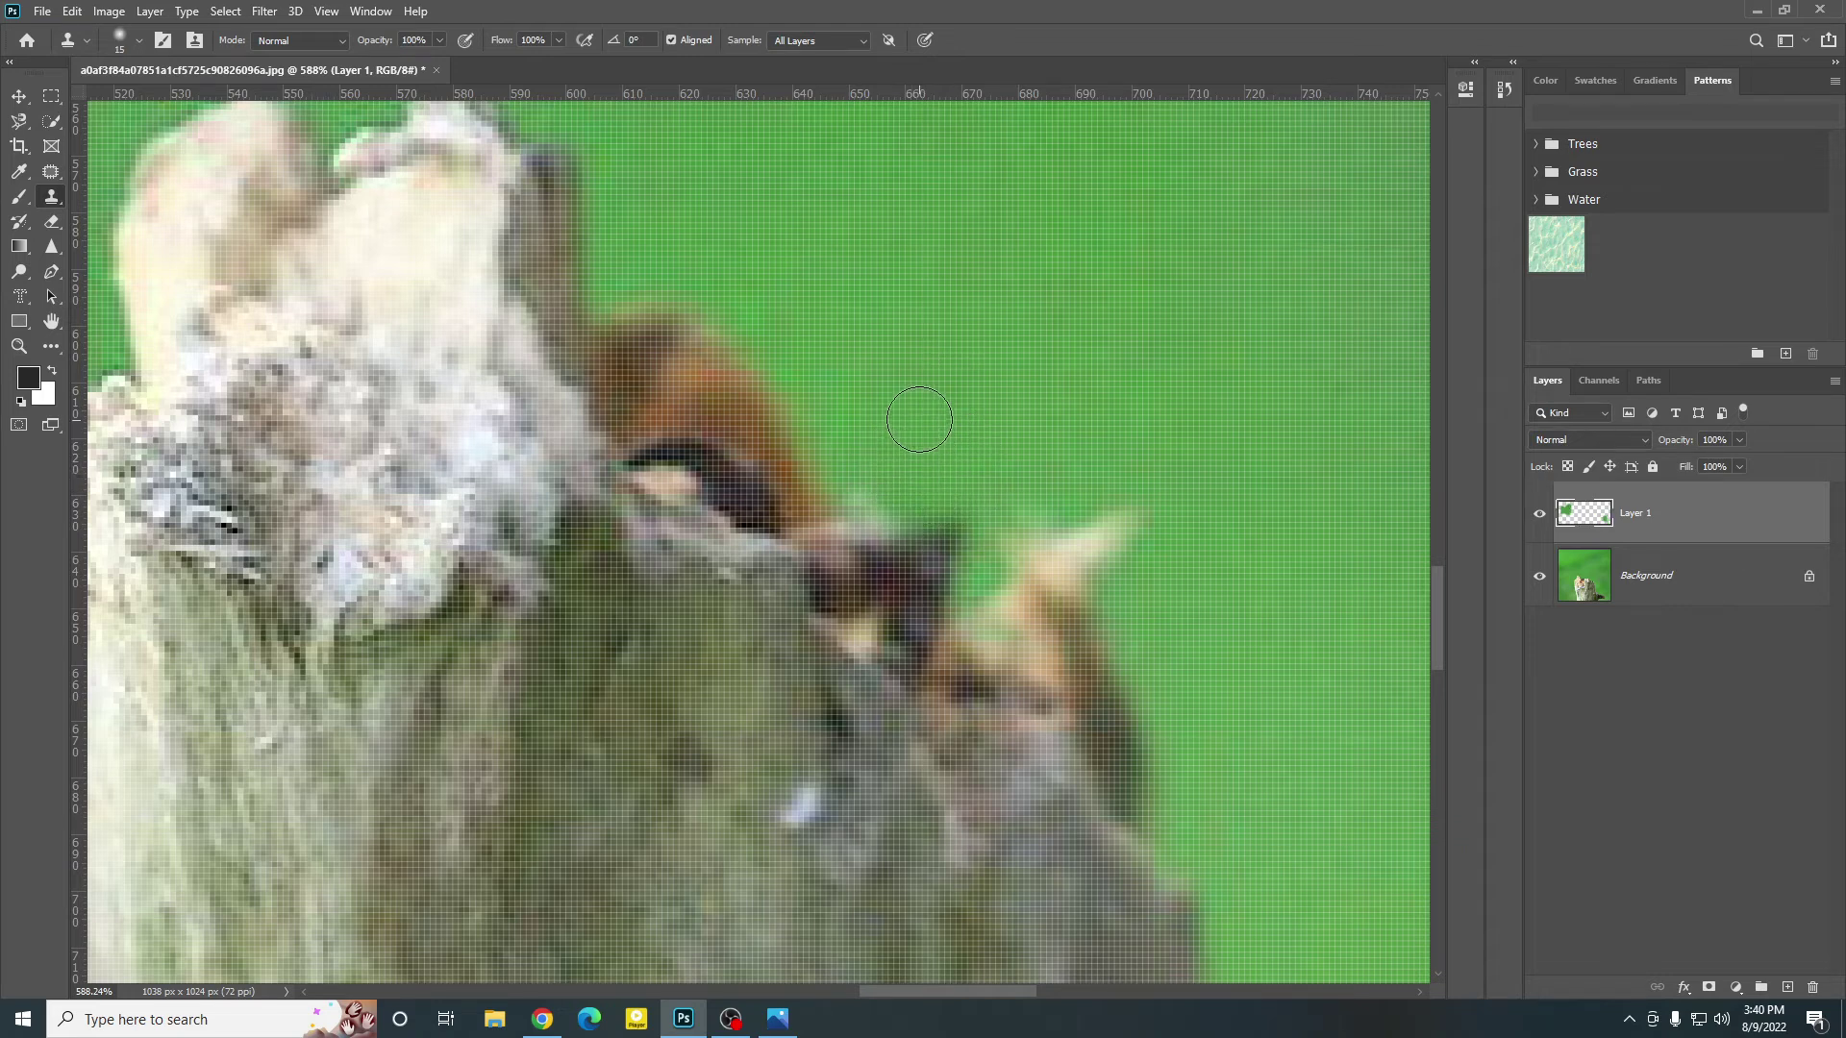
pyautogui.scroll(-1, 919, 419)
pyautogui.keyDown('alt'); pyautogui.click(870, 396); pyautogui.keyUp('alt')
pyautogui.moveTo(858, 437); pyautogui.dragTo(871, 427)
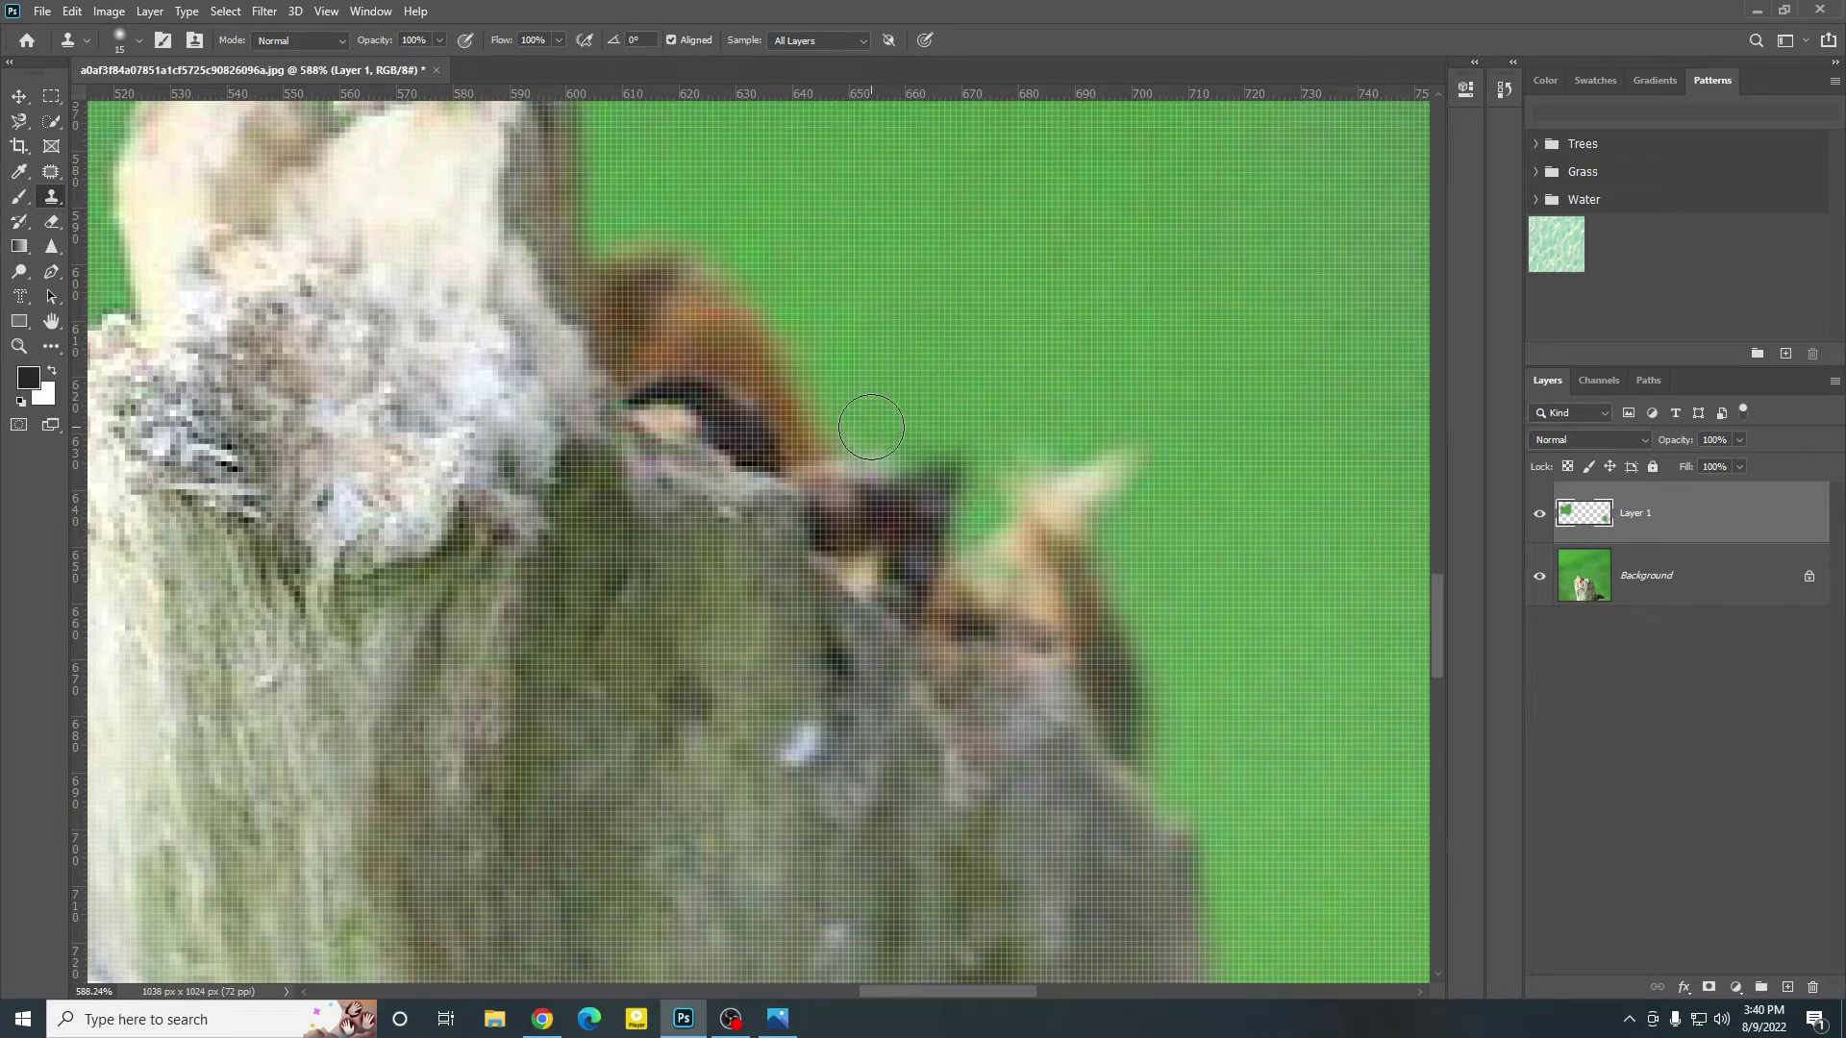
pyautogui.hotkey('ctrl', 'z')
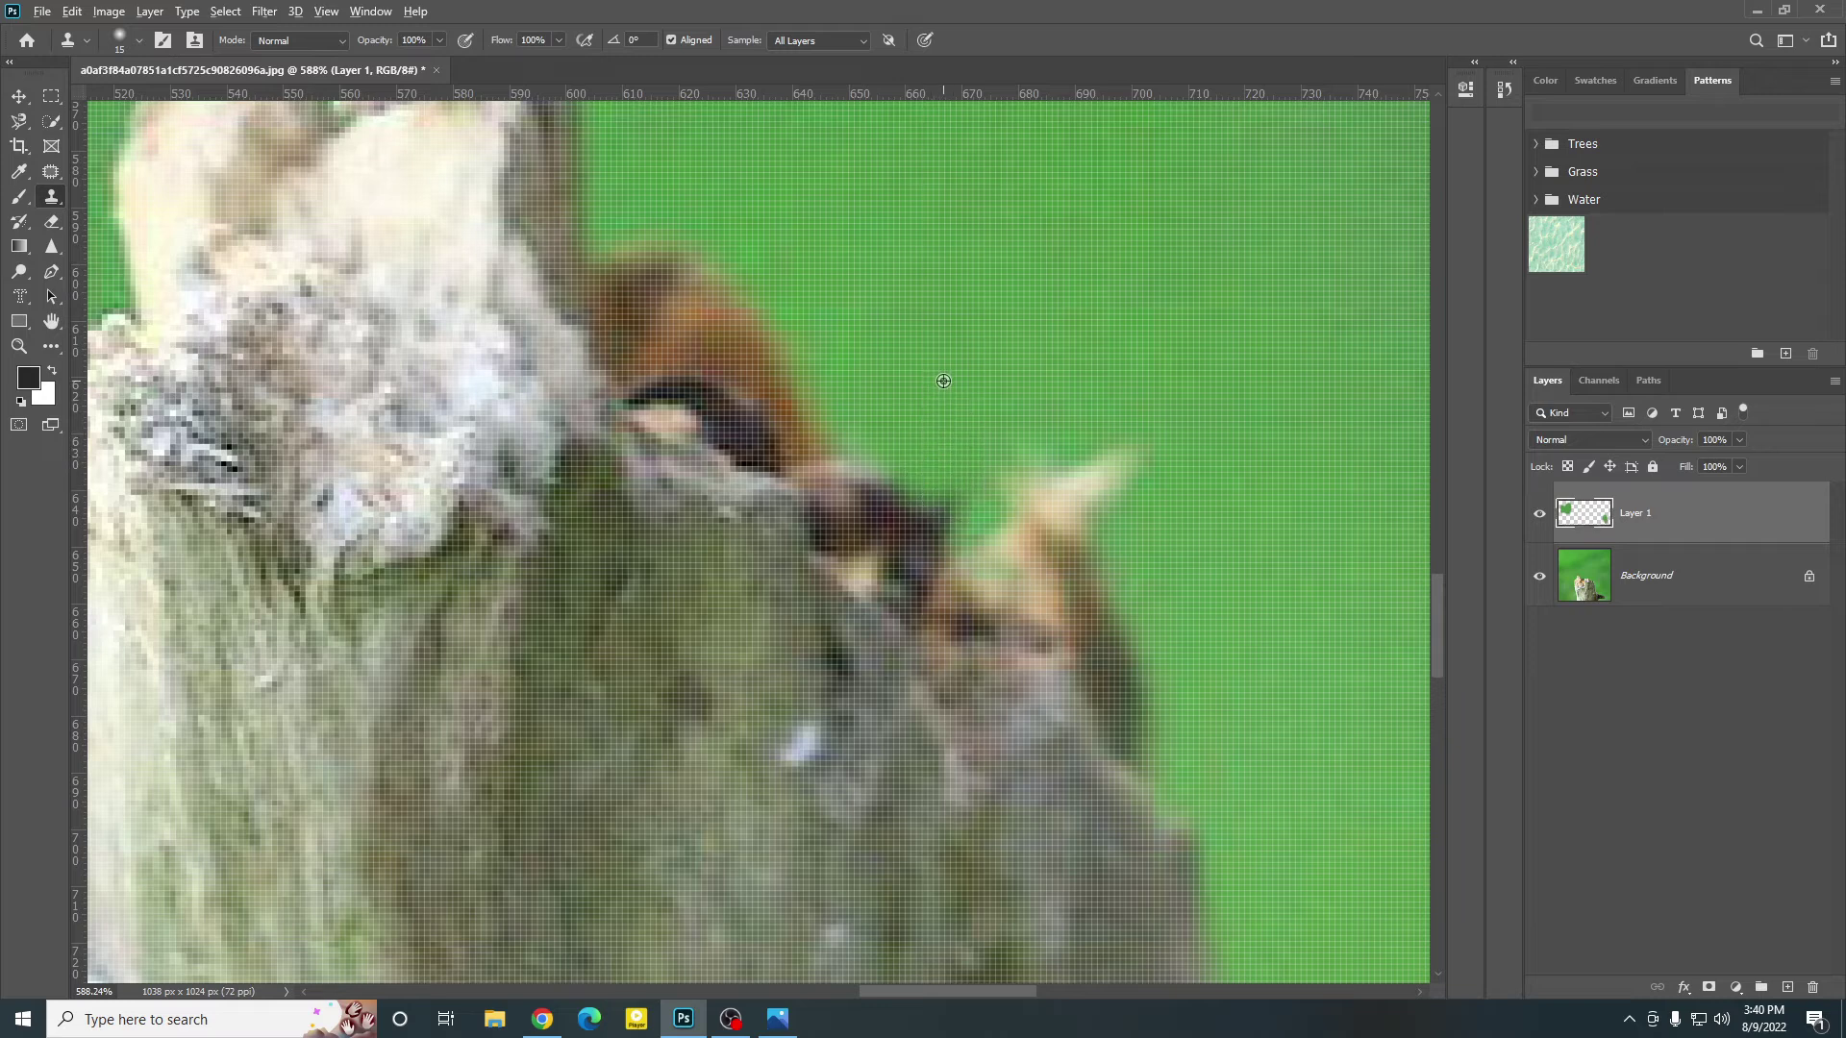
pyautogui.moveTo(952, 471); pyautogui.dragTo(930, 480)
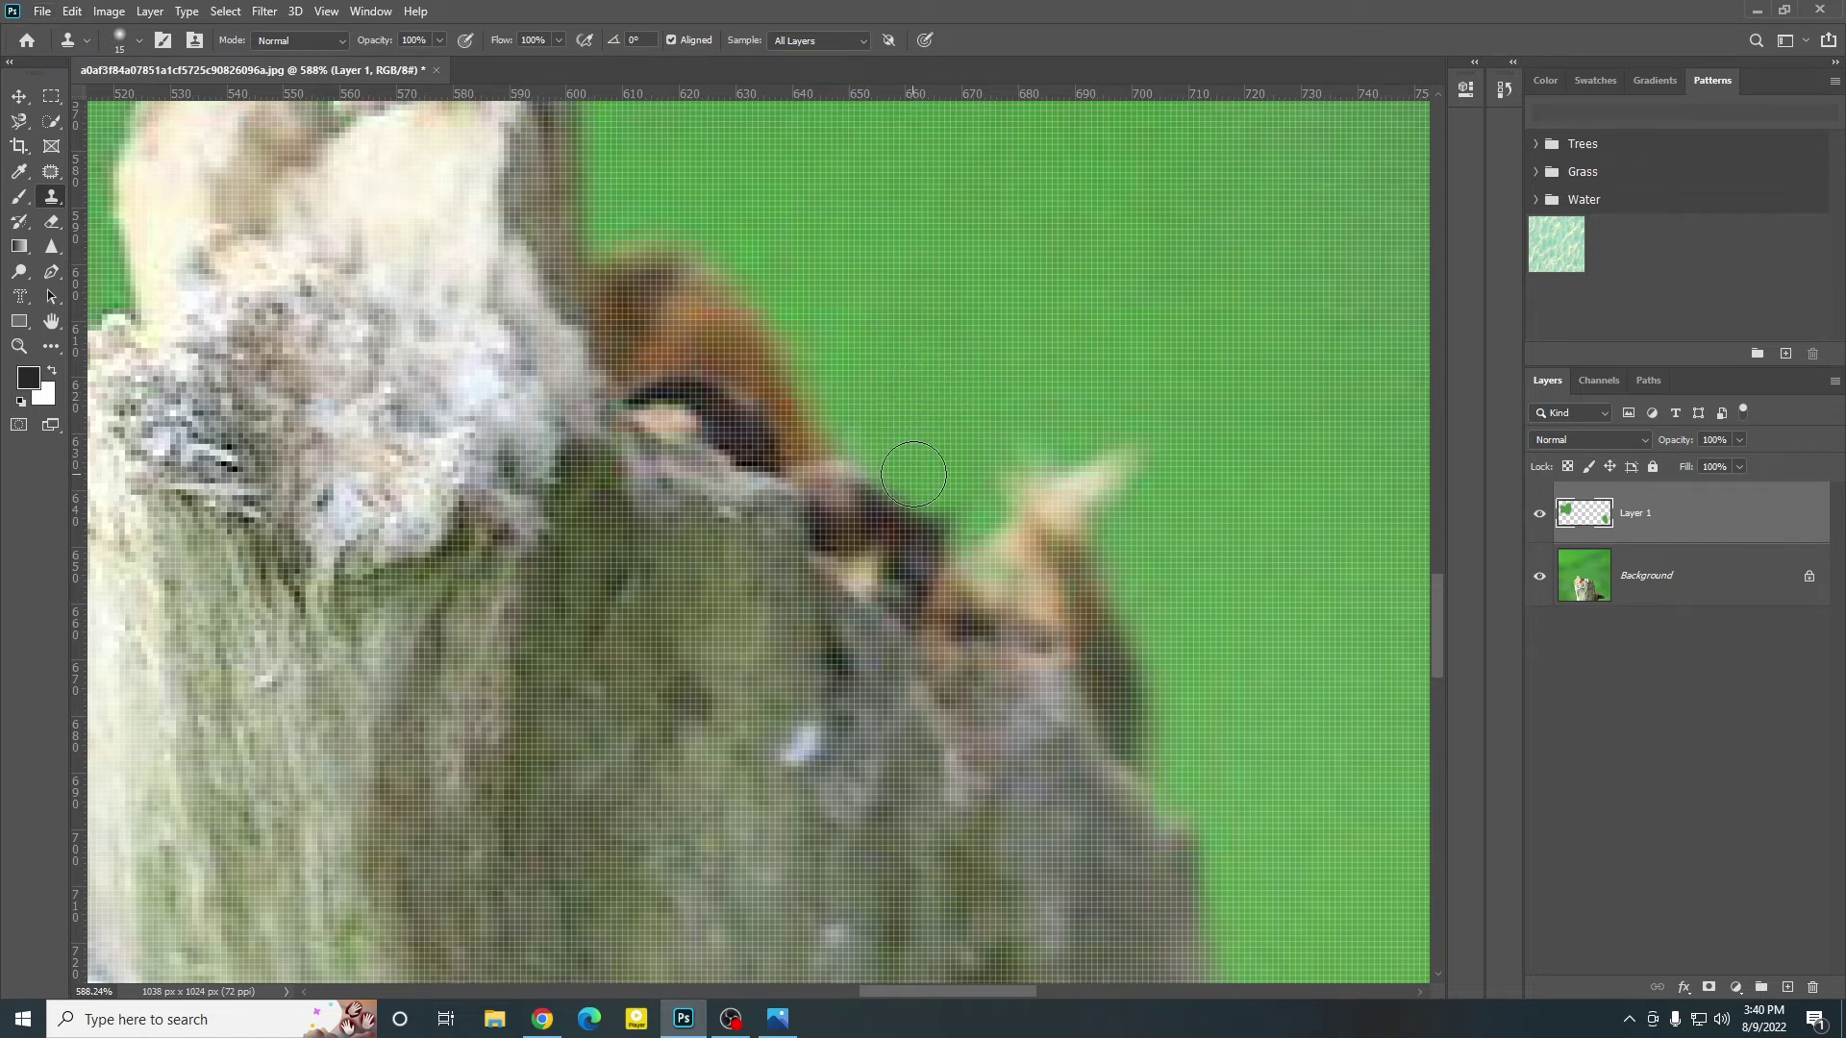
pyautogui.scroll(-2, 886, 475)
pyautogui.scroll(-2, 885, 474)
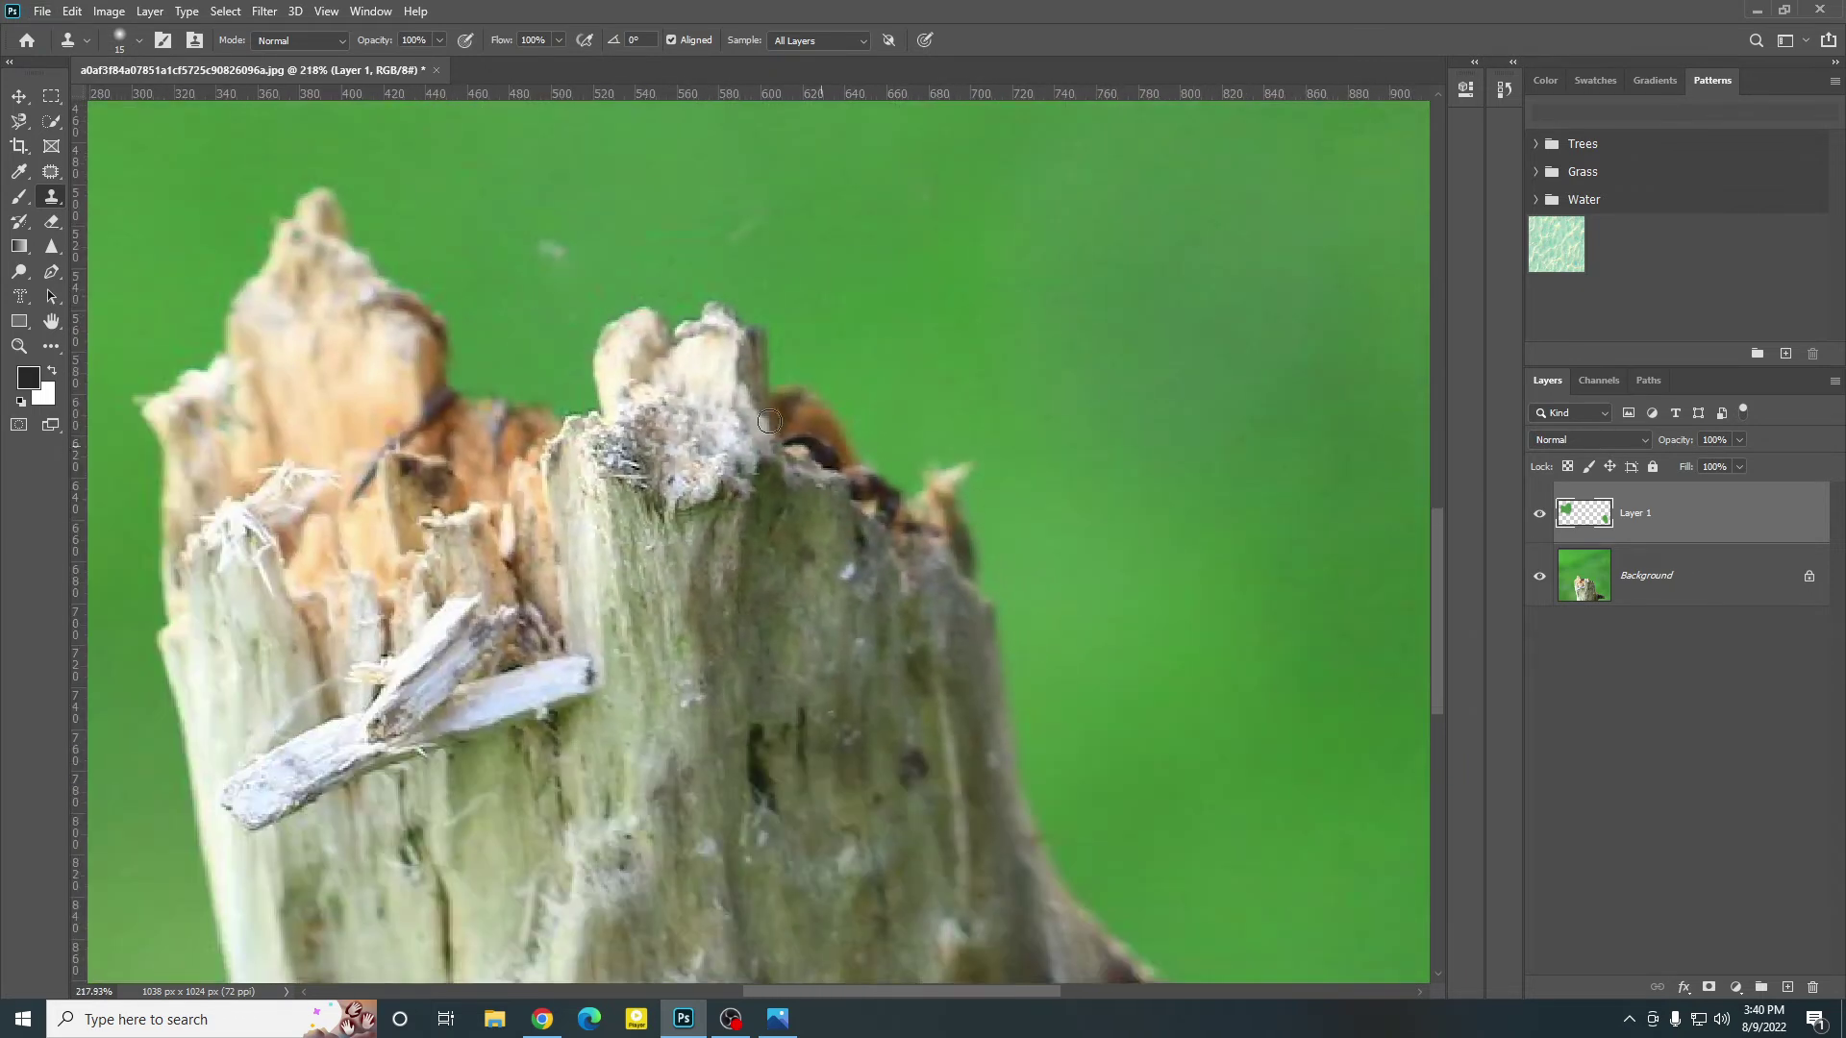
# Step: With an 8 px brush, clone brown wood over the upper end of the dark twig at the base of the left peak's inner edge
pyautogui.moveTo(649, 361); pyautogui.dragTo(908, 452)
pyautogui.scroll(4, 703, 459)
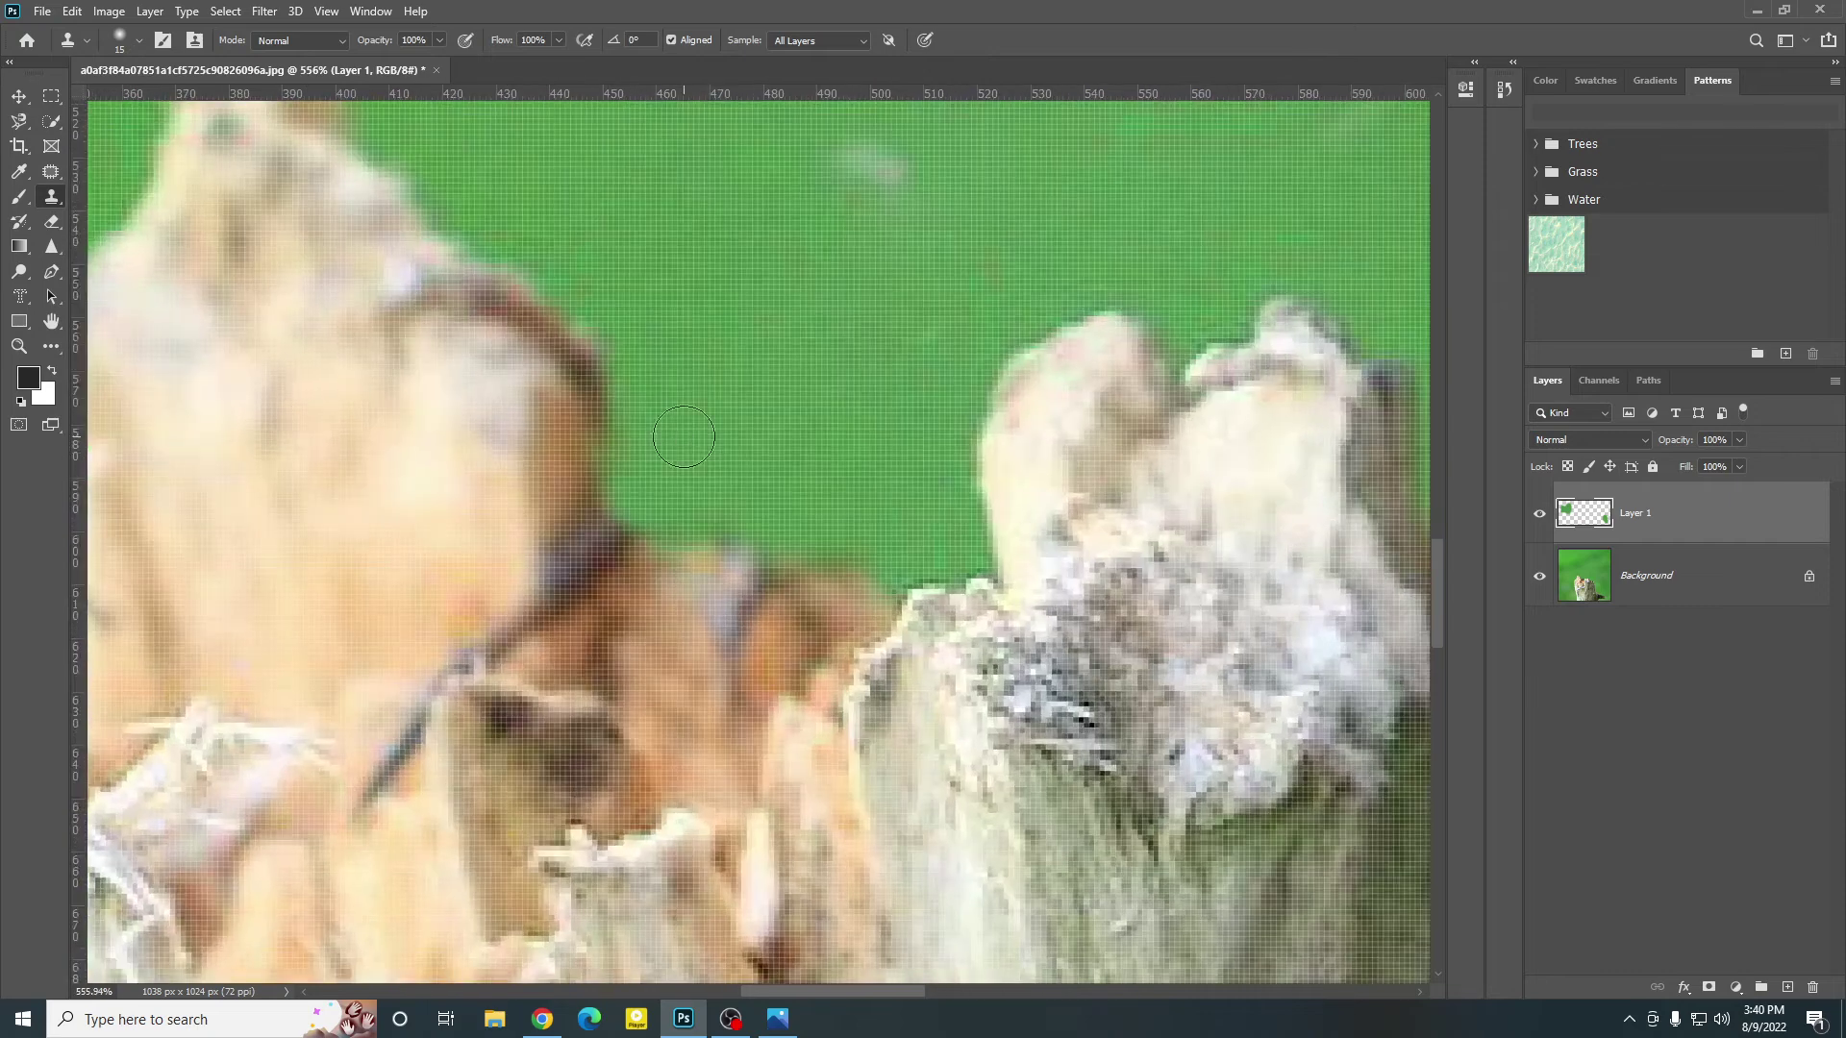
pyautogui.scroll(-3, 528, 369)
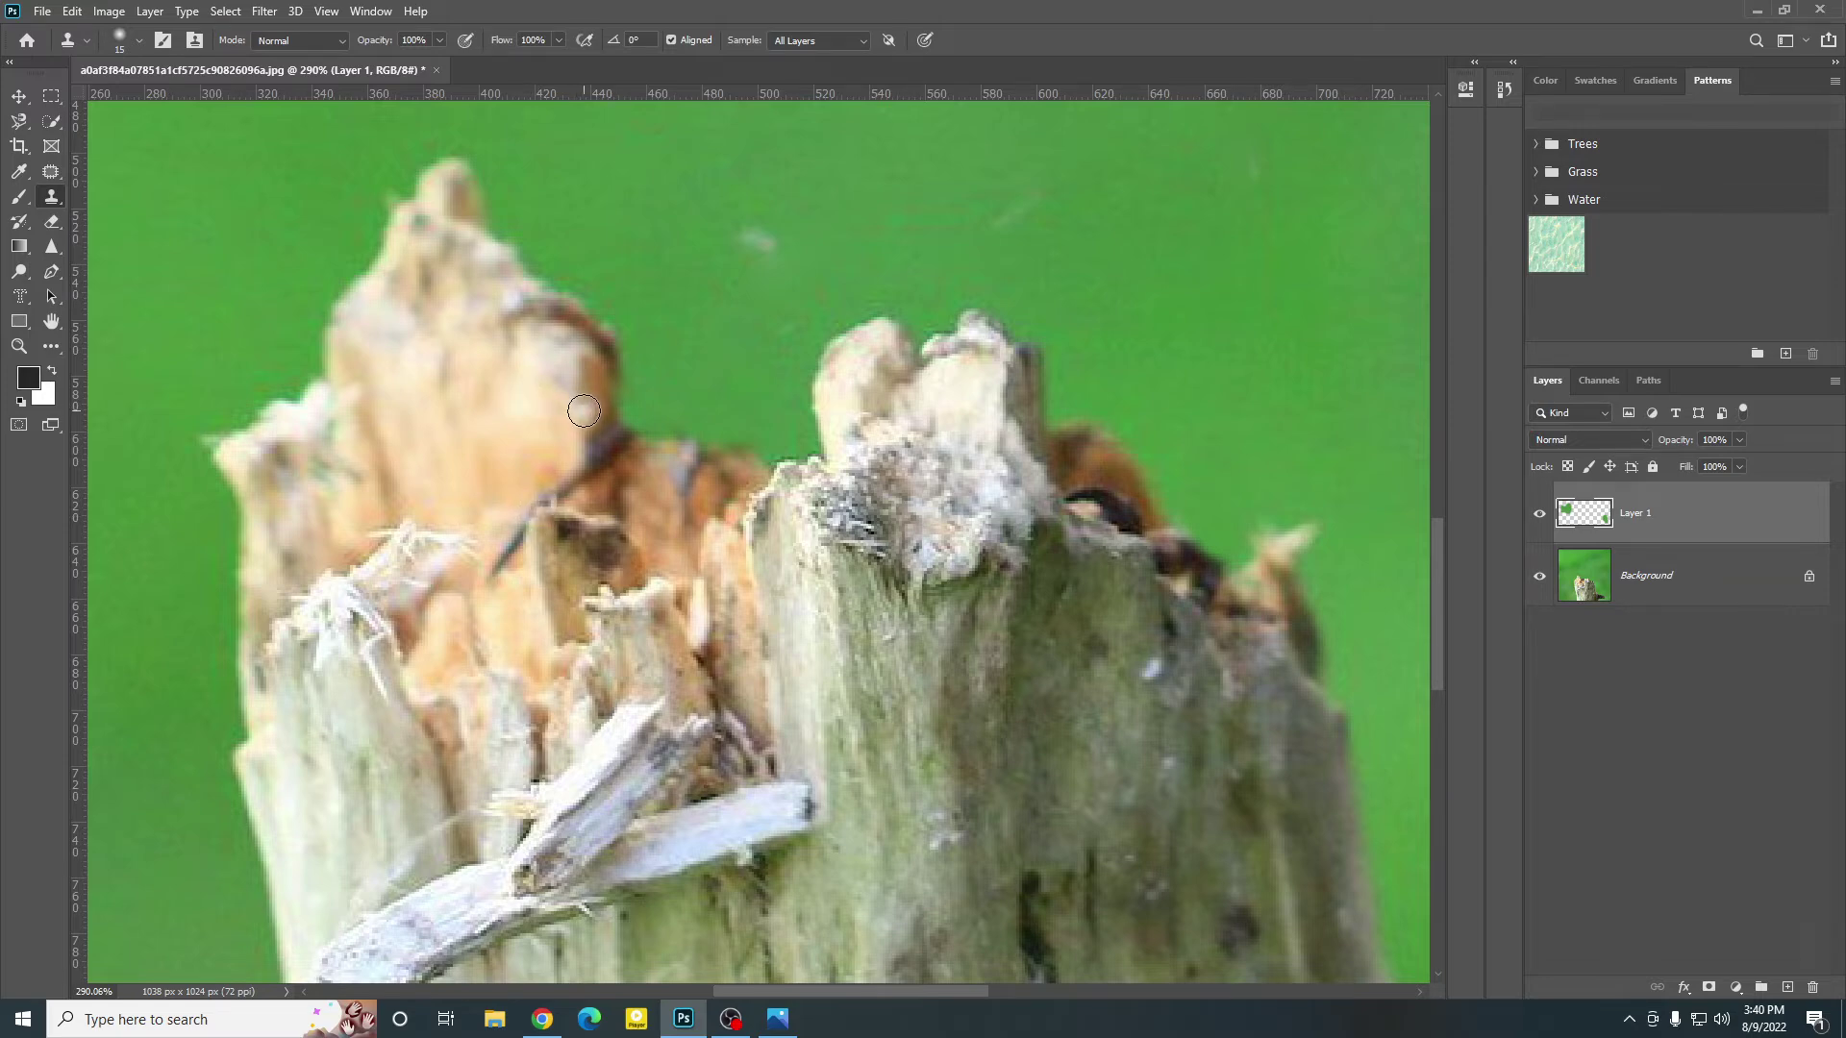
pyautogui.scroll(5, 544, 381)
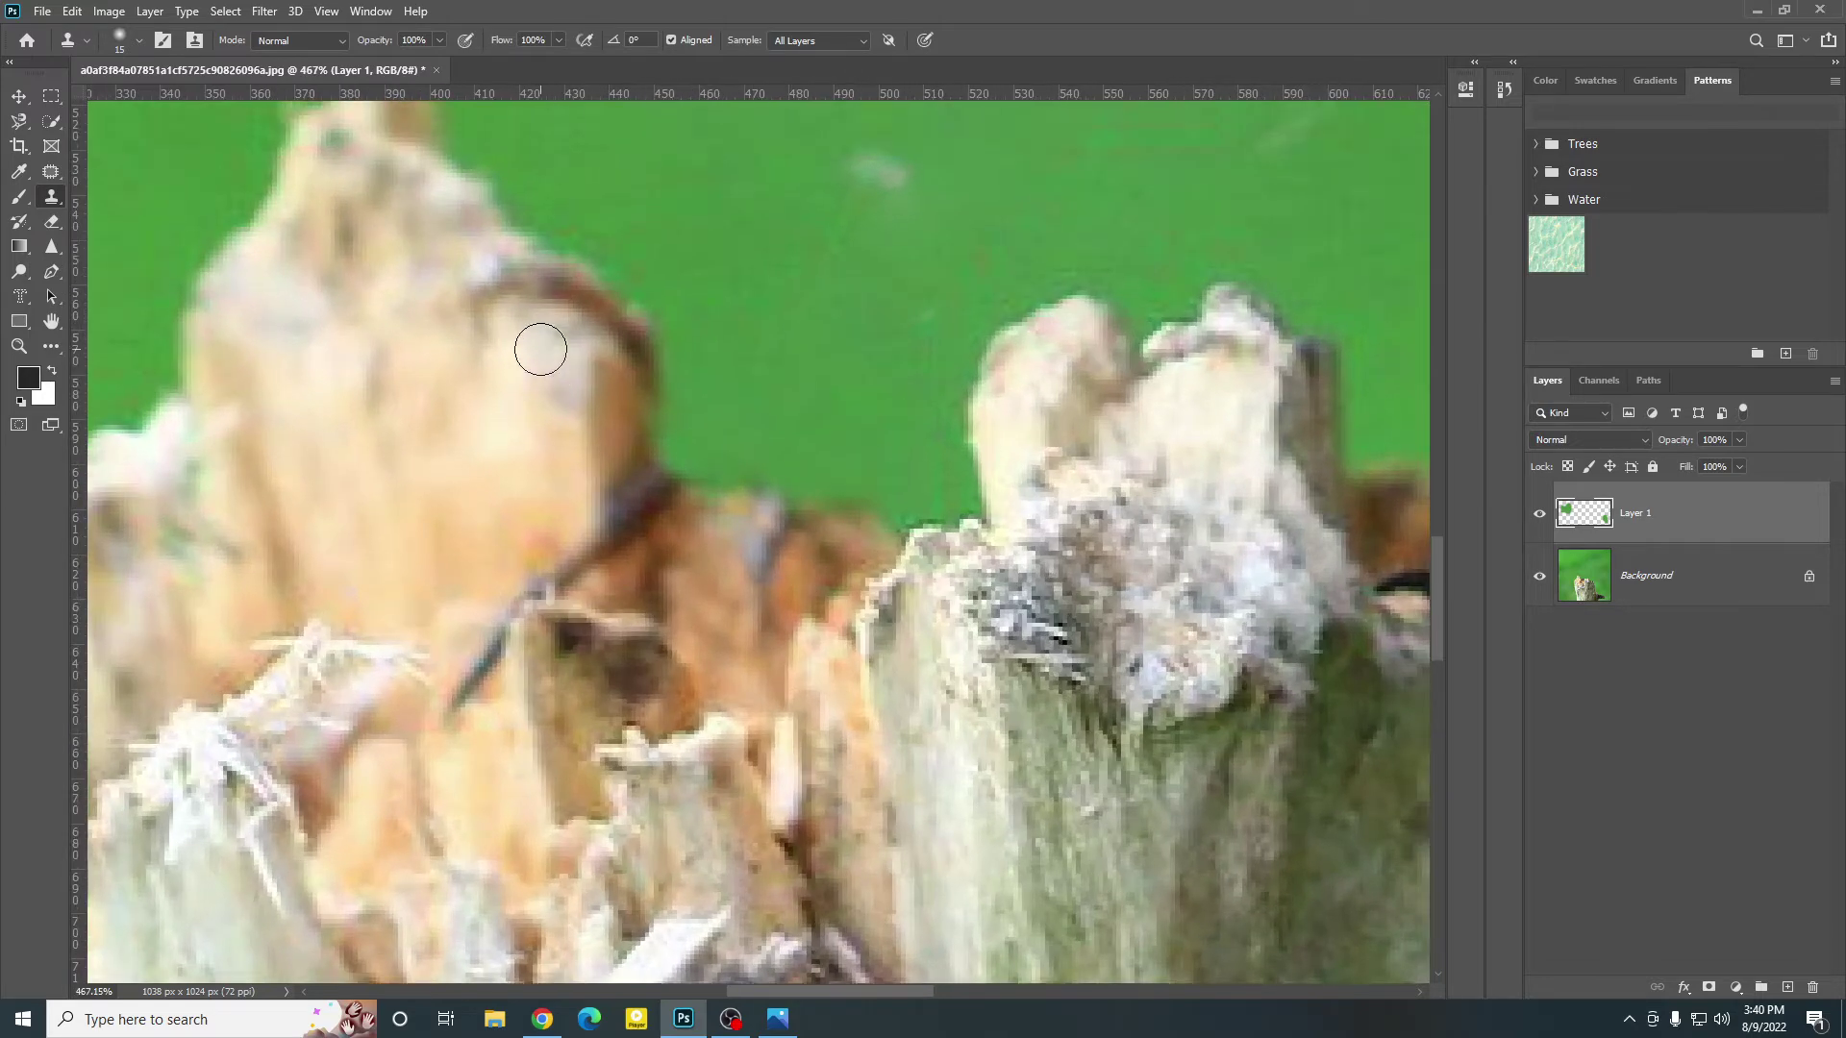
pyautogui.scroll(3, 645, 548)
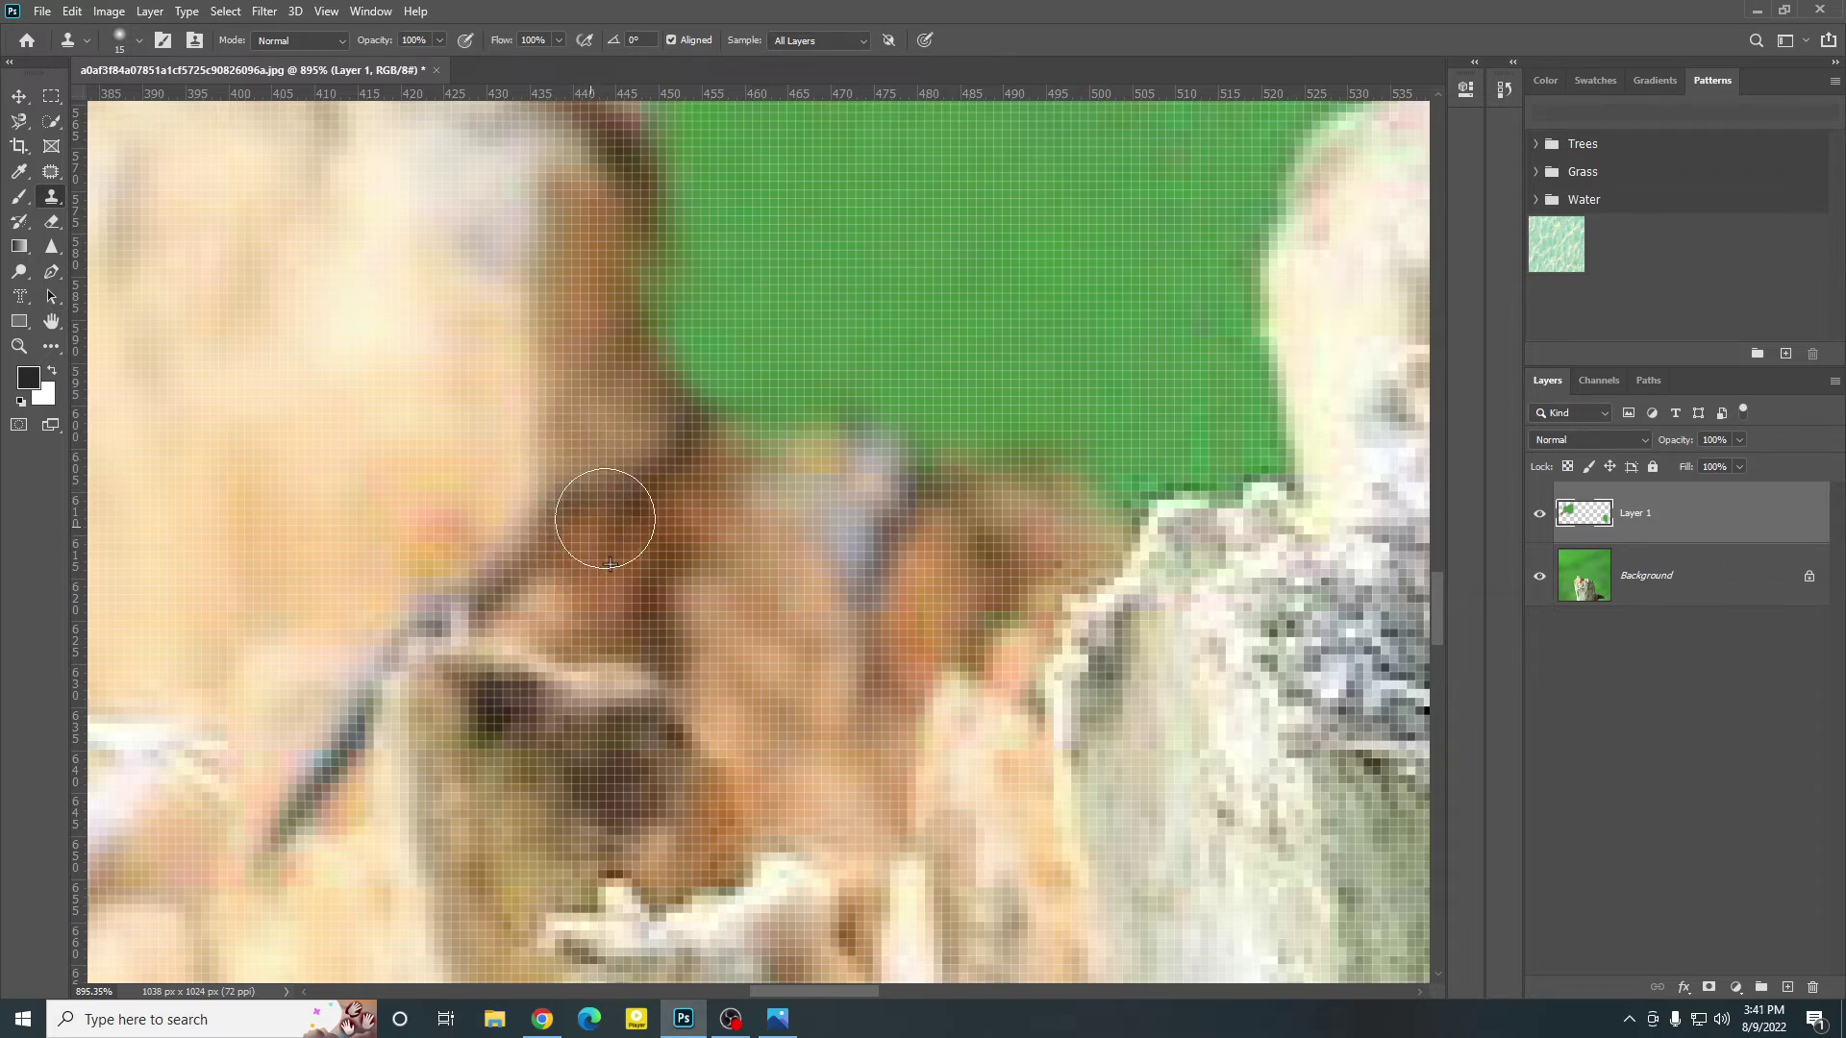
pyautogui.moveTo(605, 519); pyautogui.dragTo(601, 513)
pyautogui.keyDown('alt'); pyautogui.click(669, 566); pyautogui.keyUp('alt')
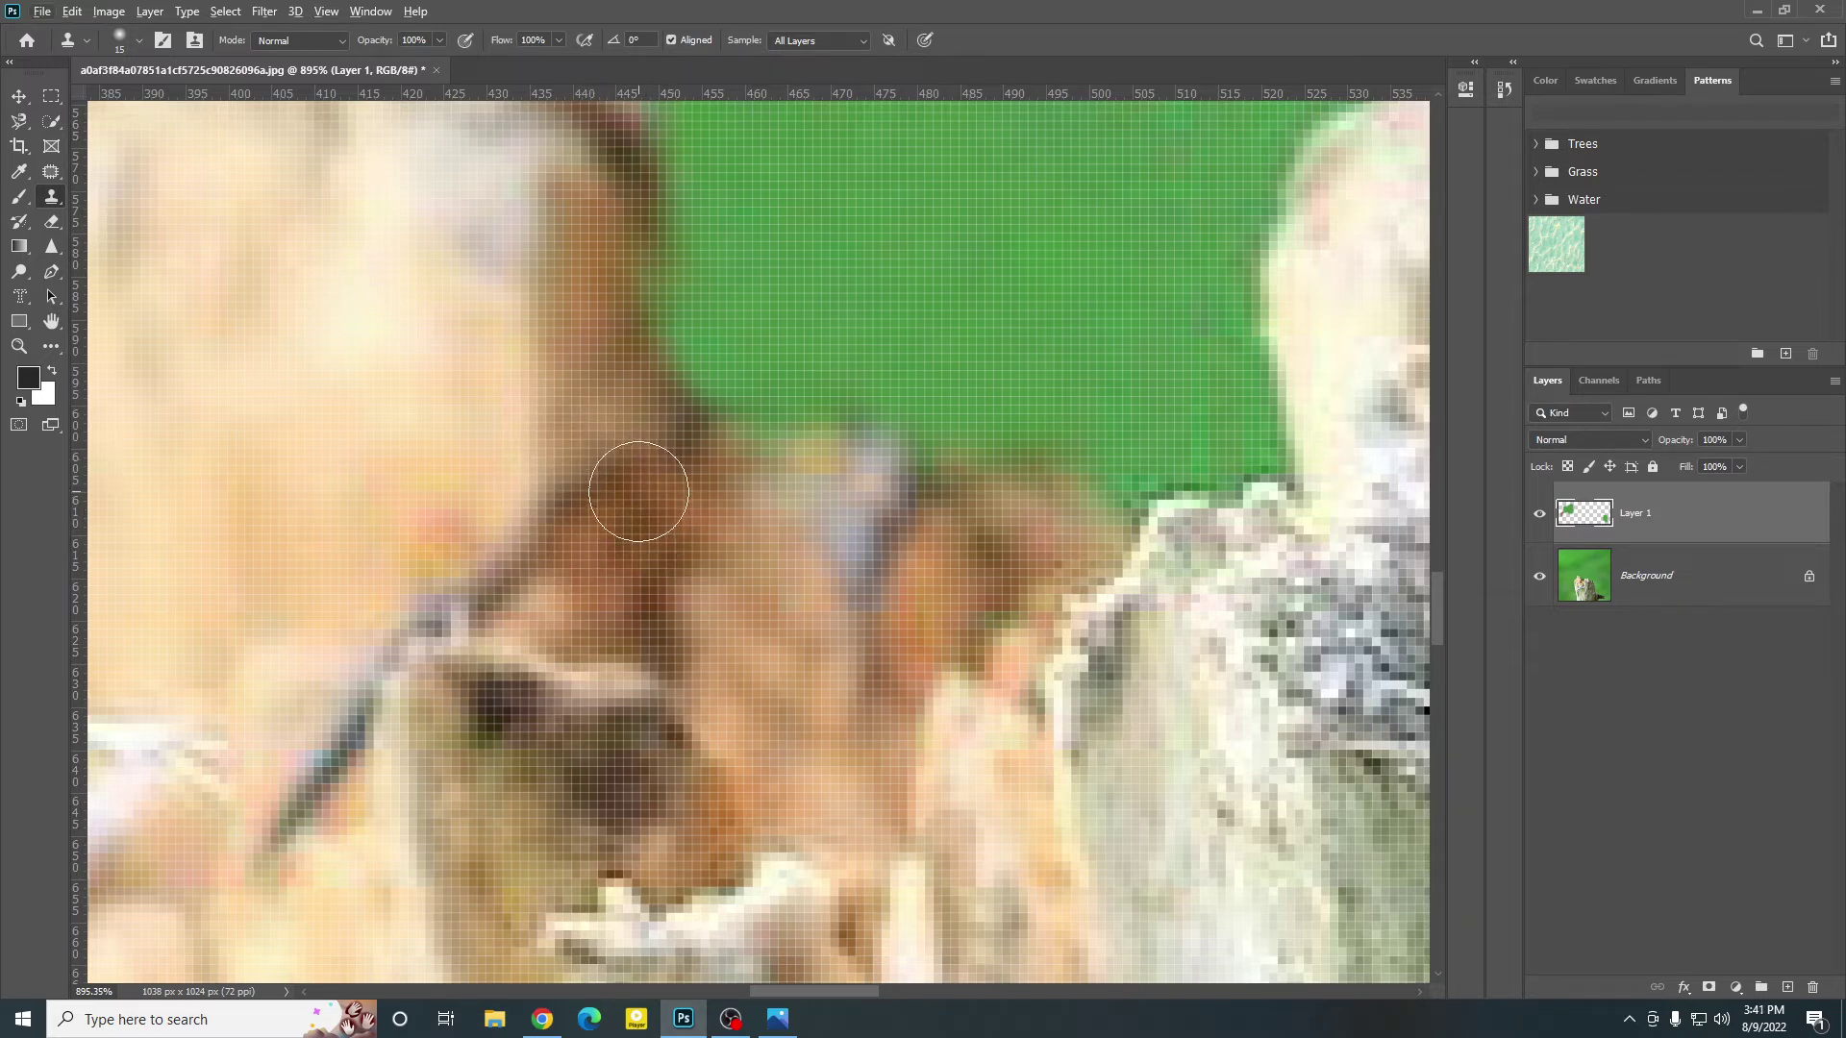
pyautogui.press('[')
pyautogui.press('[')
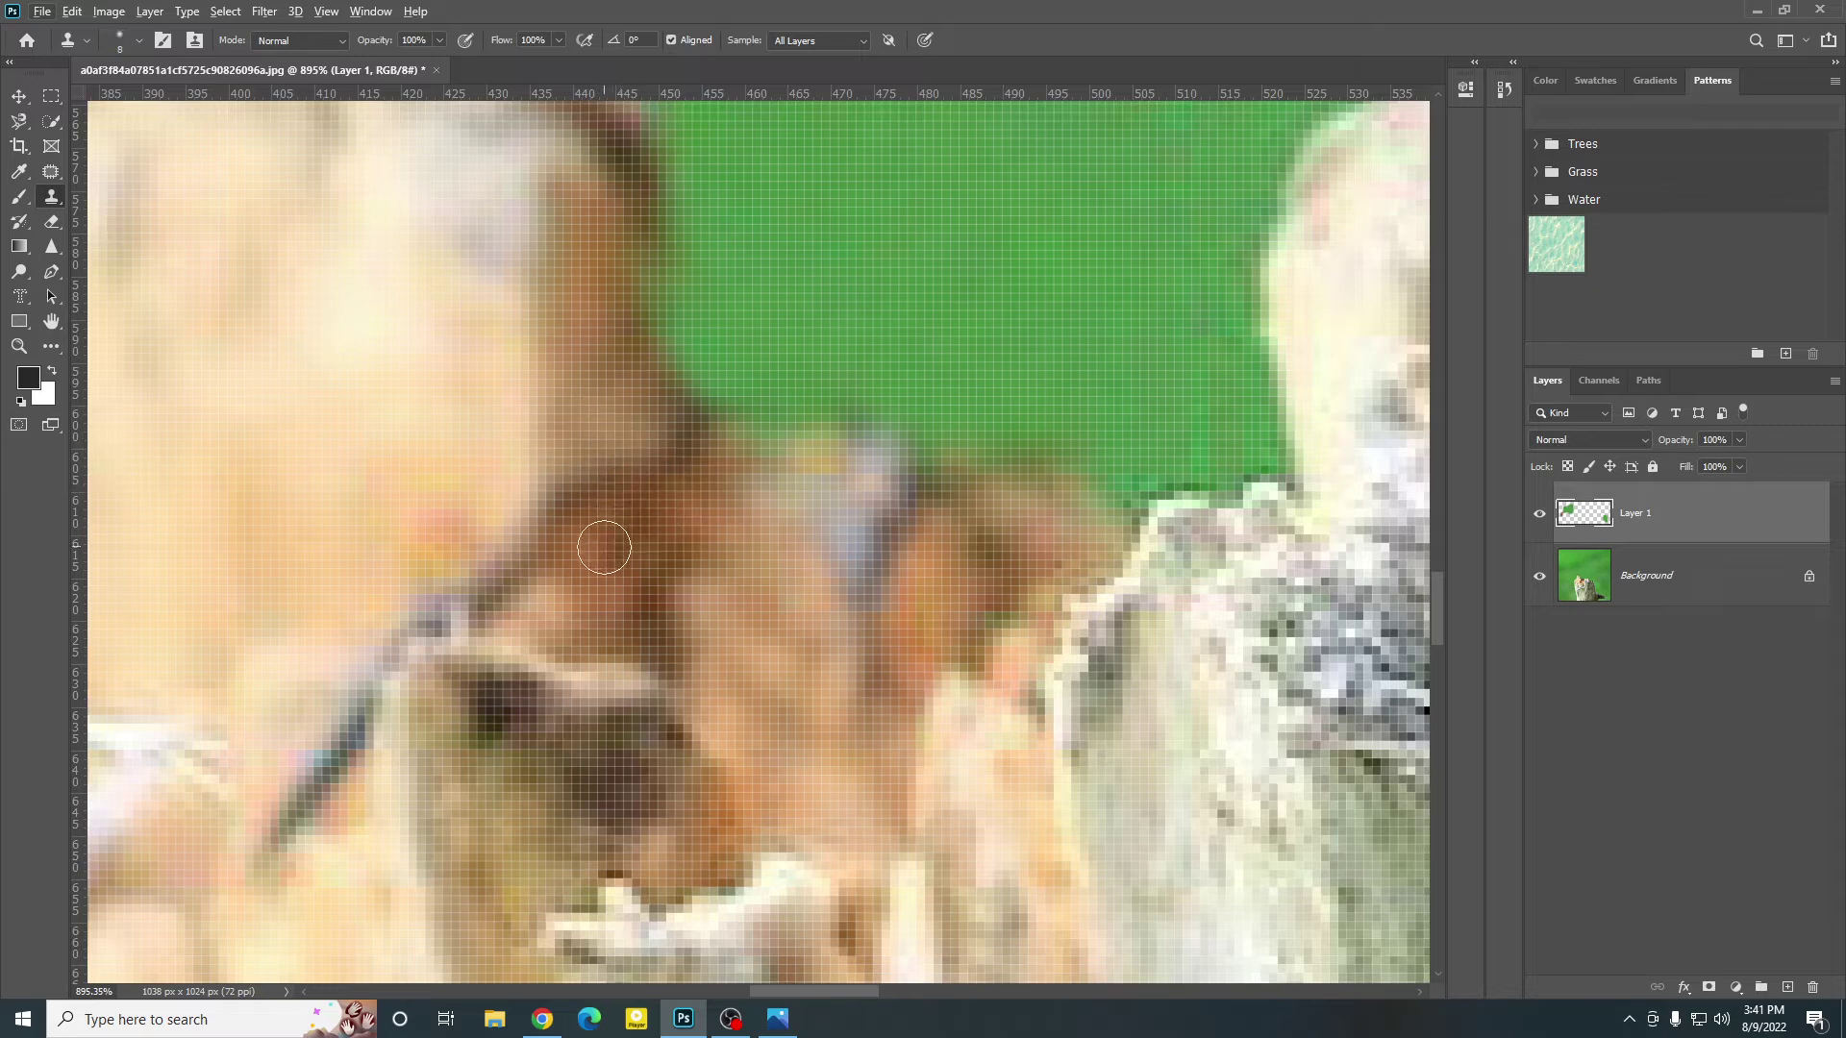
pyautogui.keyDown('alt'); pyautogui.click(601, 546); pyautogui.keyUp('alt')
pyautogui.moveTo(581, 508)
pyautogui.mouseDown()
pyautogui.moveTo(672, 429)
pyautogui.moveTo(693, 434)
pyautogui.mouseUp()
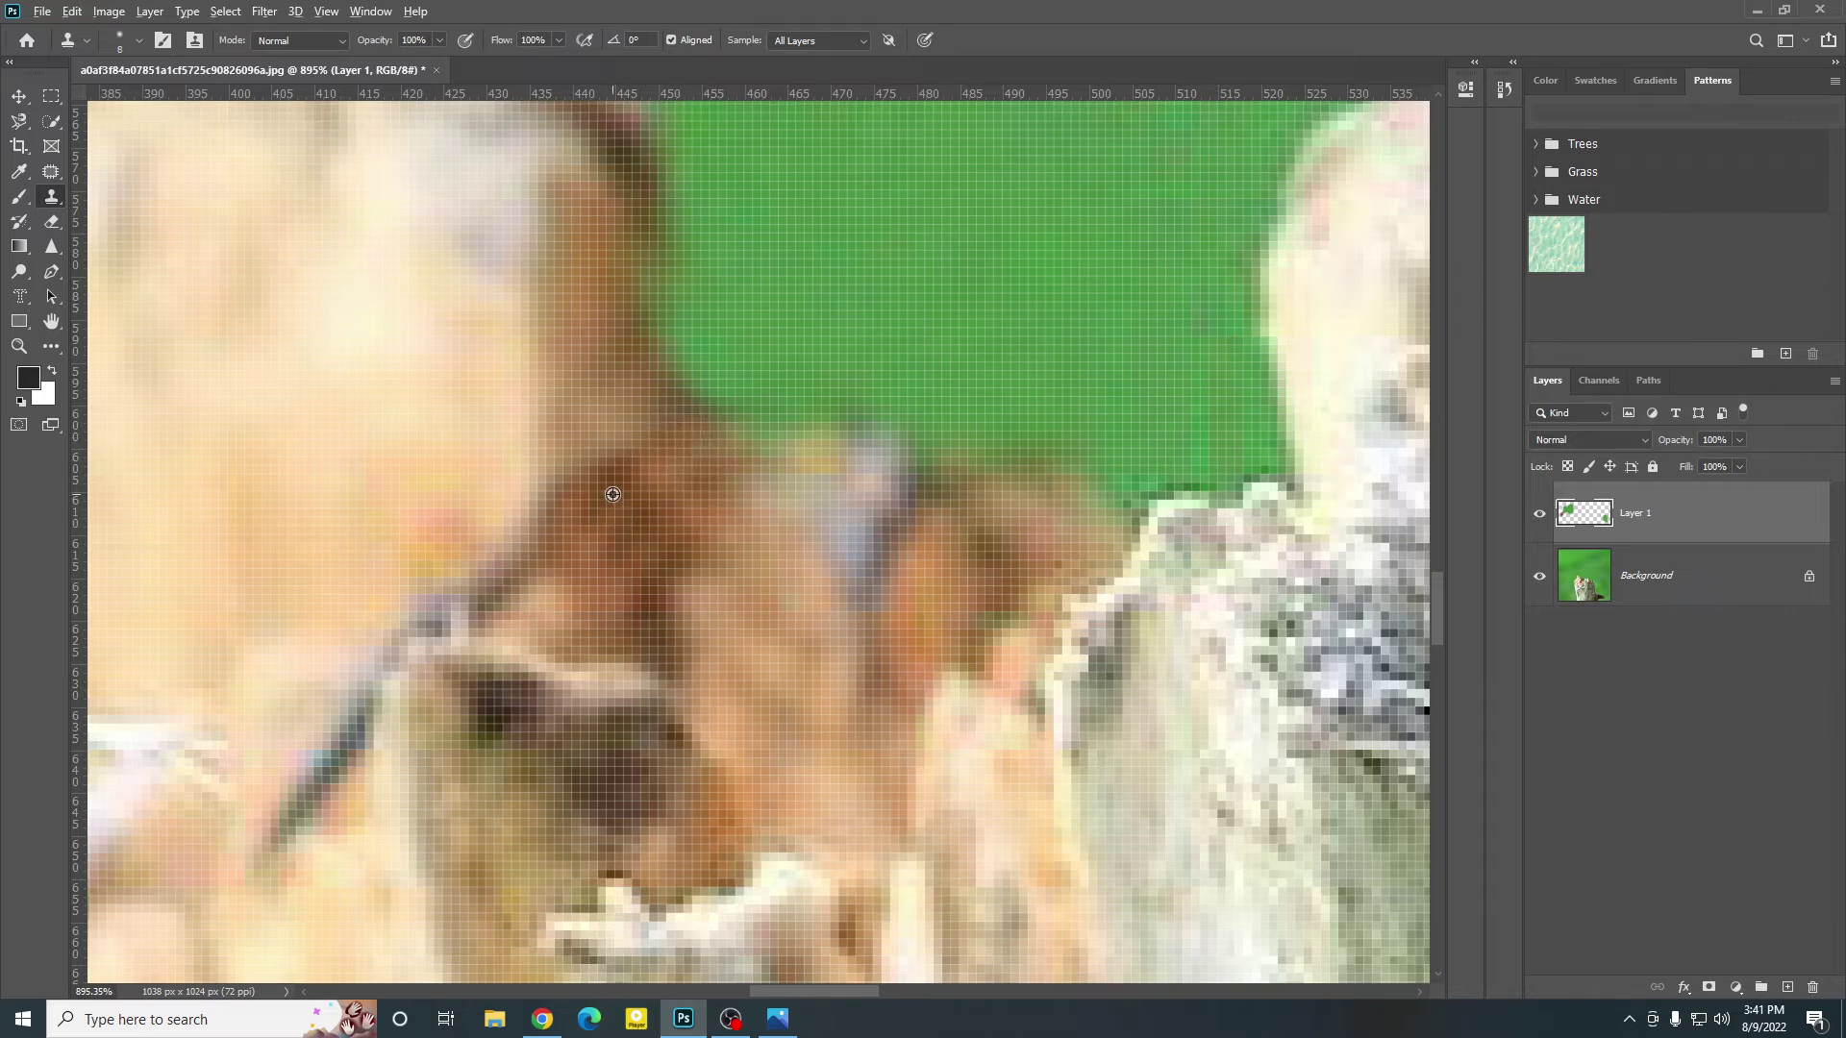
pyautogui.moveTo(636, 475)
pyautogui.mouseDown()
pyautogui.moveTo(676, 433)
pyautogui.moveTo(660, 419)
pyautogui.mouseUp()
pyautogui.keyDown('alt'); pyautogui.click(647, 453); pyautogui.keyUp('alt')
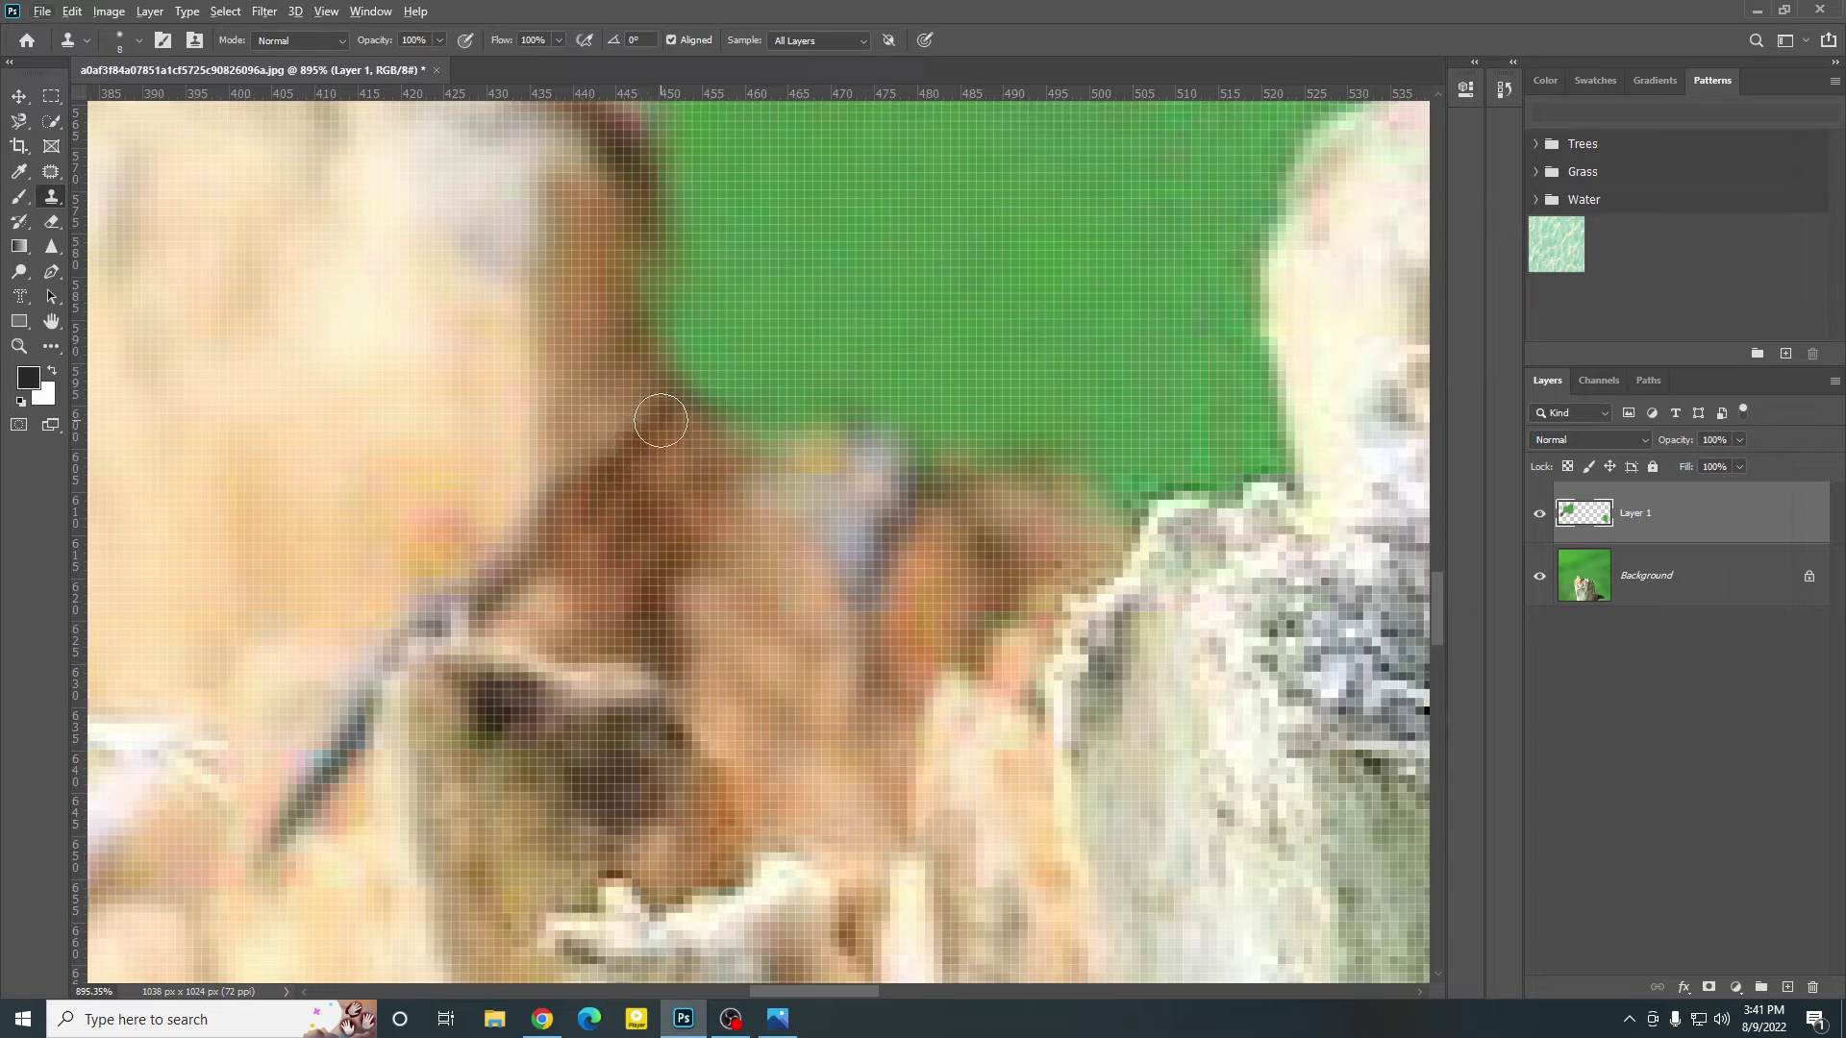
# Step: Clone nearby reddish-brown wood over the remaining dark spots where the left peak's inner edge meets the low ridge between the peaks
pyautogui.scroll(-5, 576, 481)
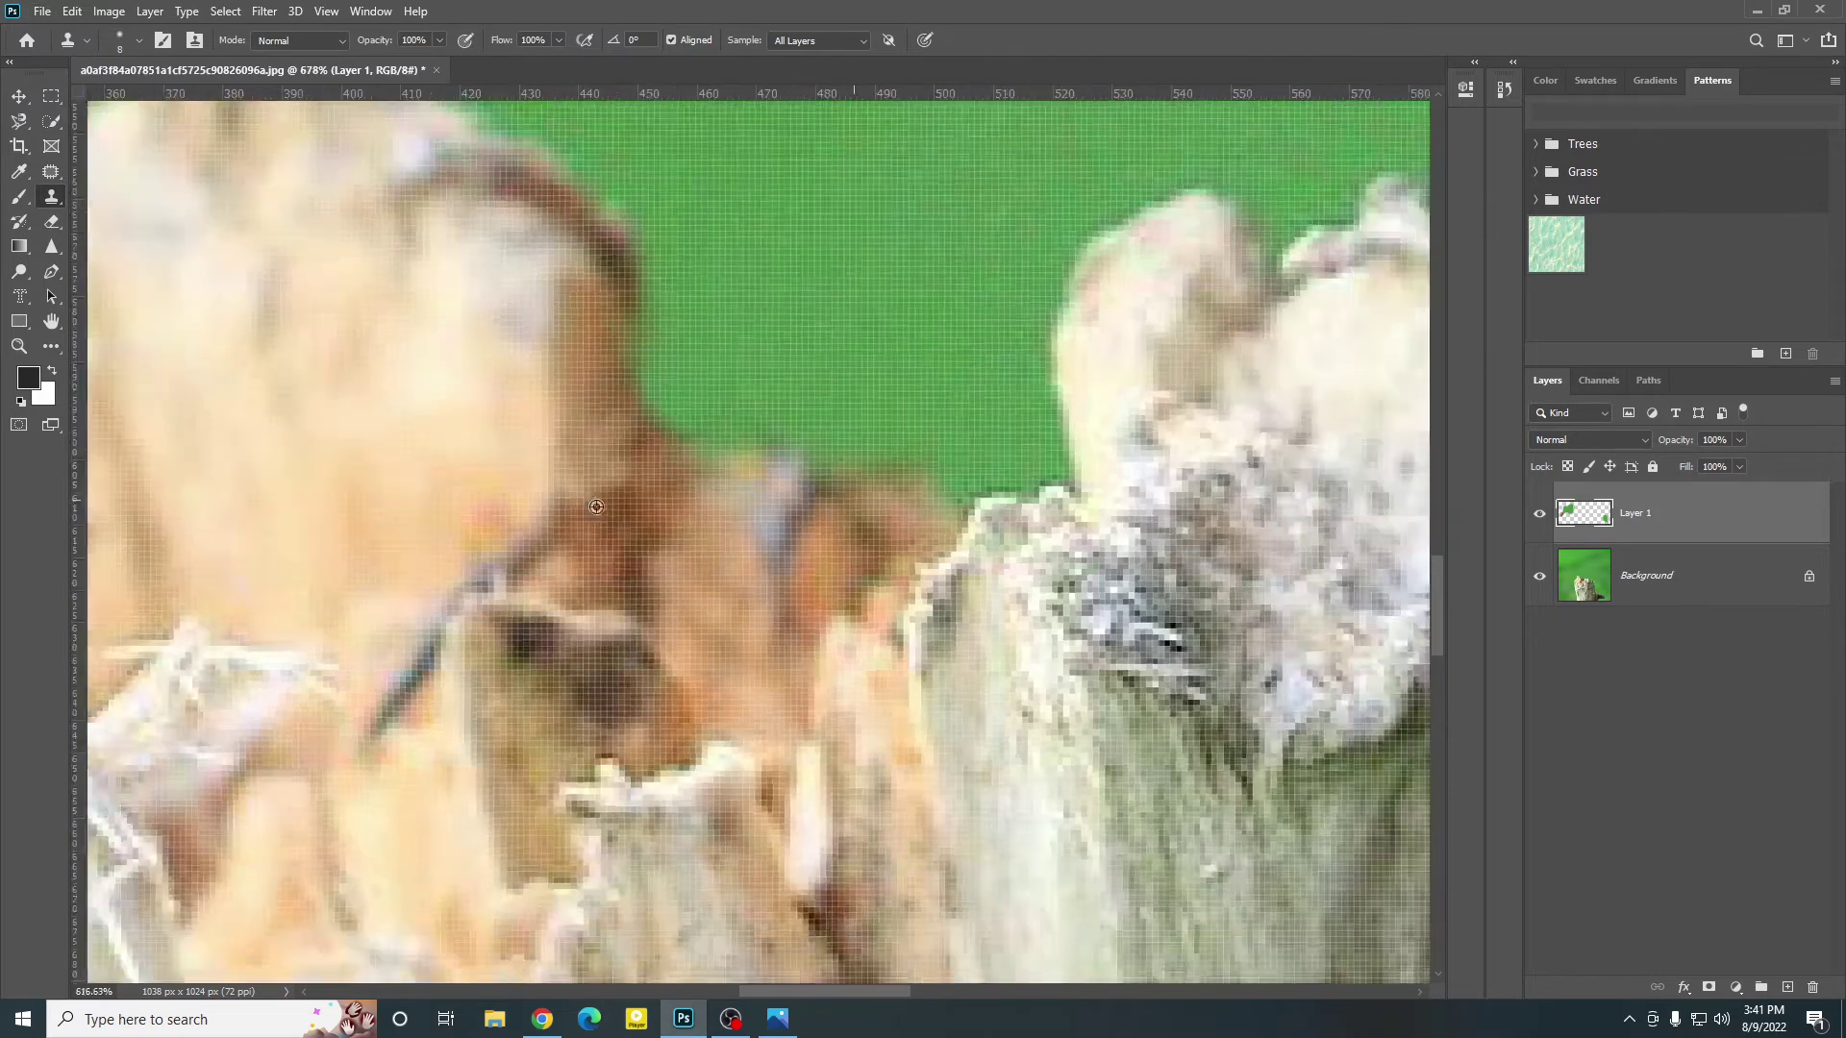
pyautogui.scroll(4, 632, 524)
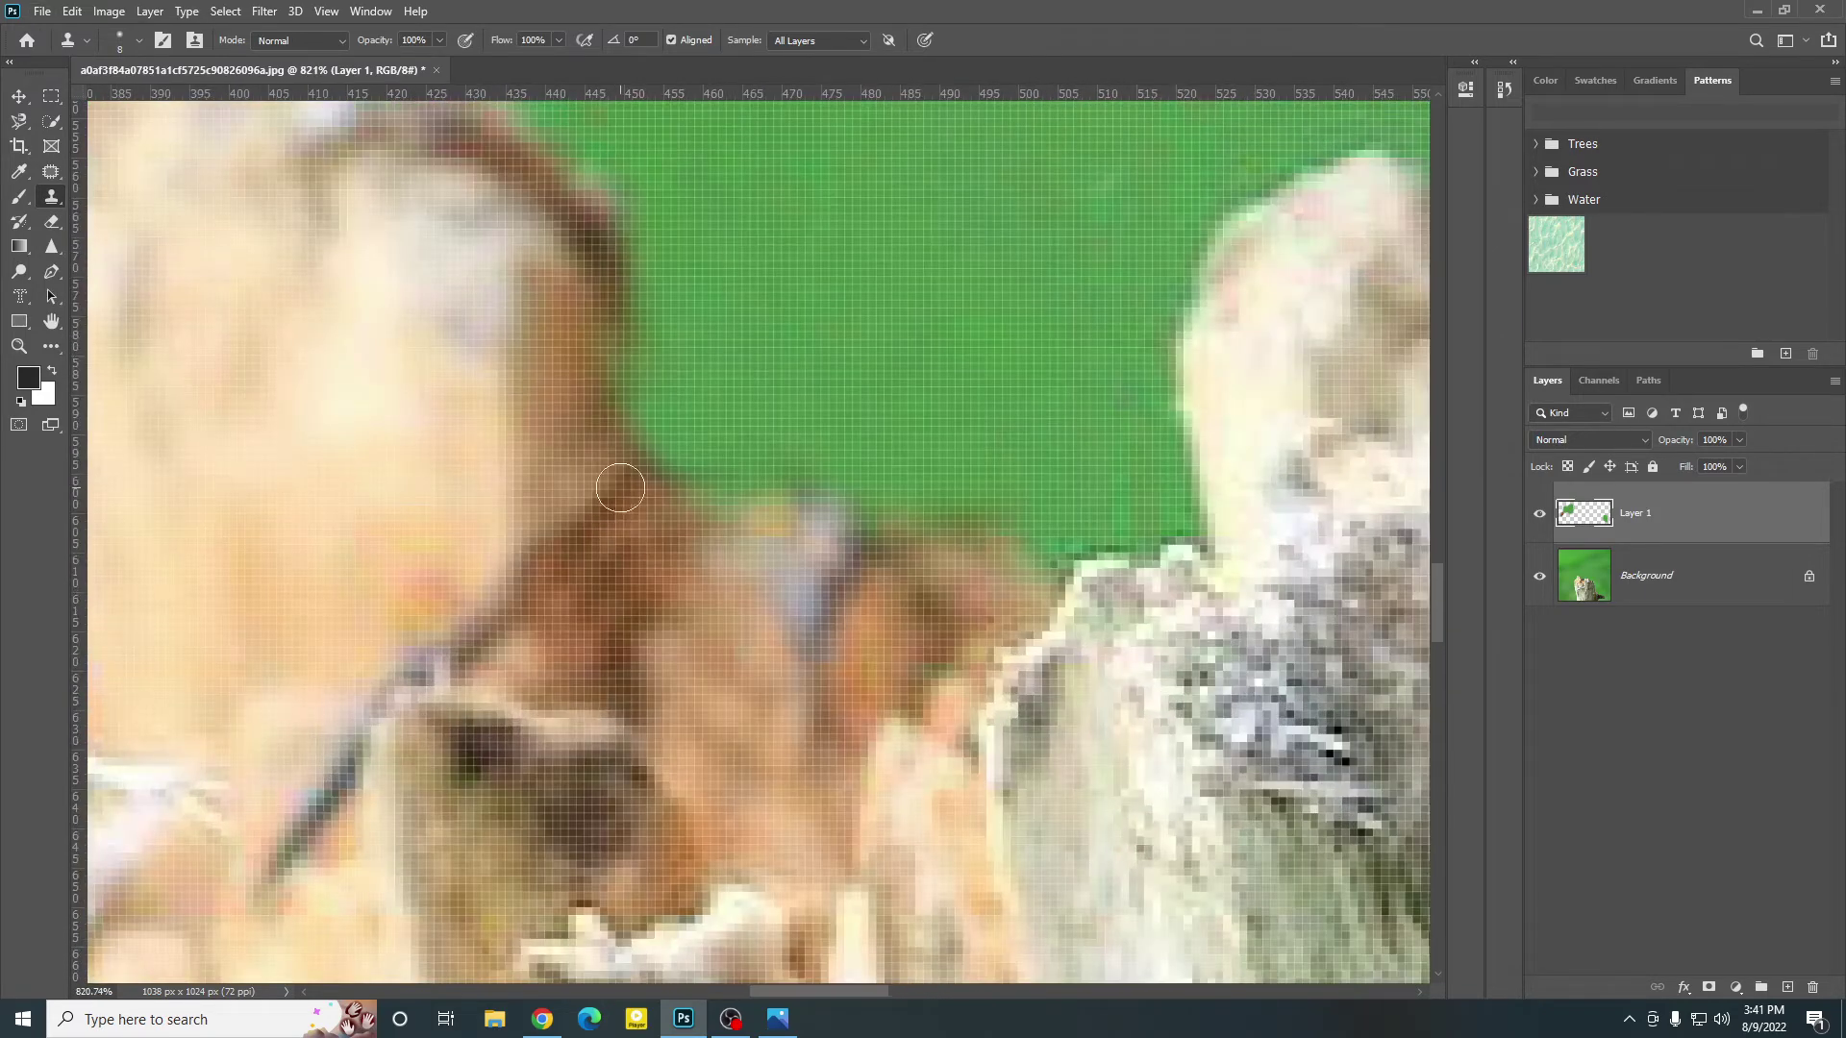
pyautogui.click(621, 493)
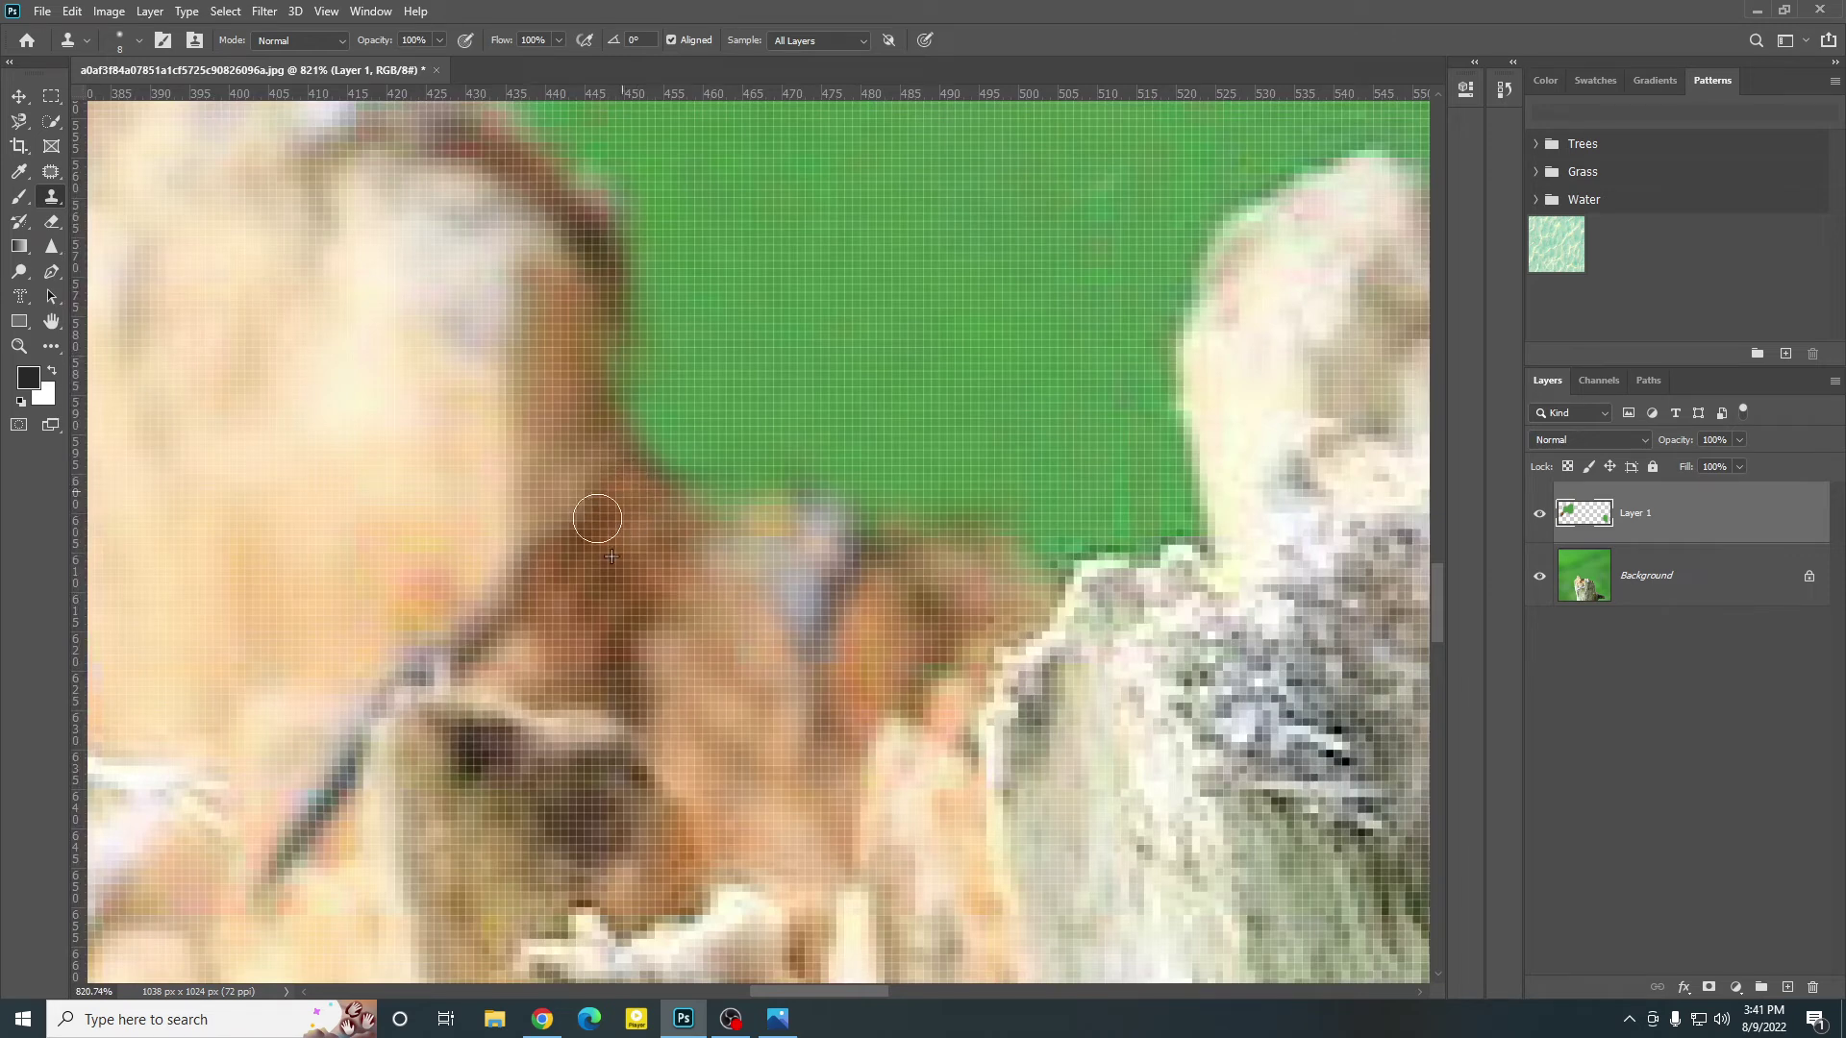
pyautogui.click(588, 518)
pyautogui.keyDown('alt'); pyautogui.click(627, 535); pyautogui.keyUp('alt')
pyautogui.click(584, 537)
pyautogui.keyDown('alt'); pyautogui.click(635, 525); pyautogui.keyUp('alt')
pyautogui.click(595, 517)
pyautogui.keyDown('alt'); pyautogui.click(627, 535); pyautogui.keyUp('alt')
pyautogui.click(593, 545)
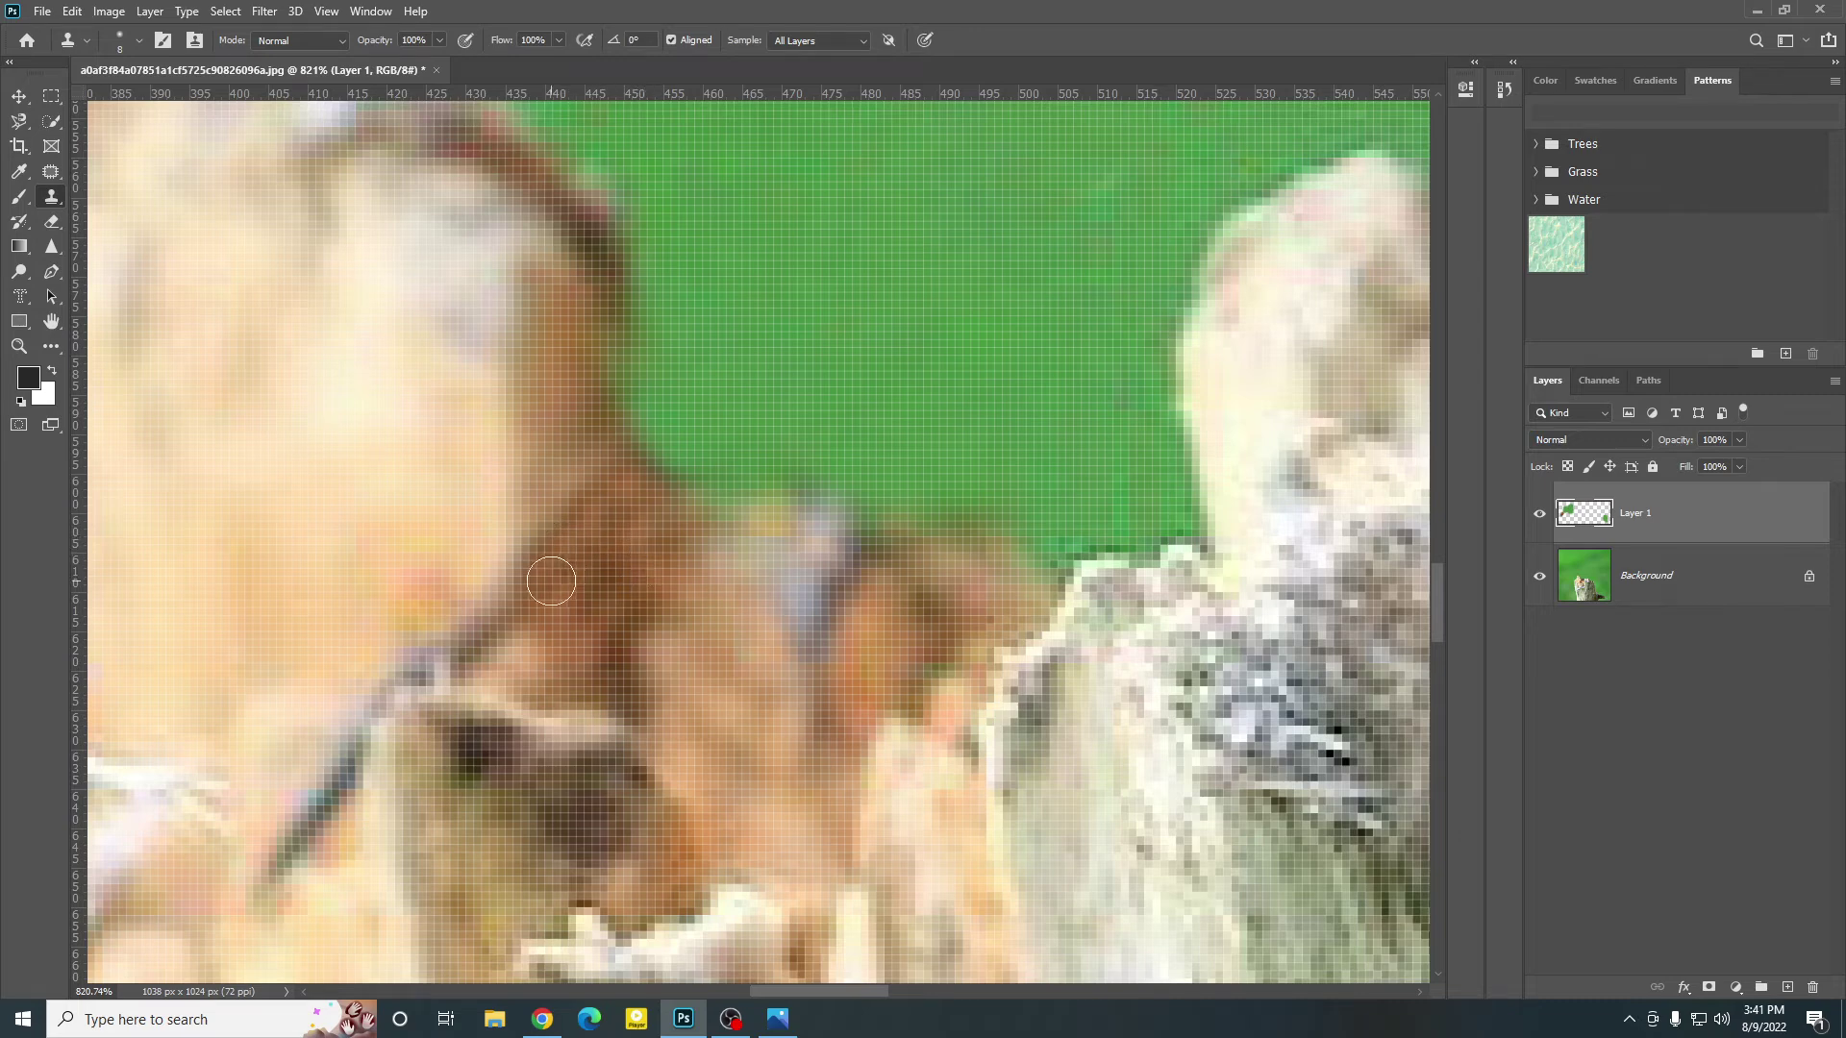
# Step: Clone light wood over the thin dark twig section just above the small brown-topped splinter
pyautogui.scroll(-5, 609, 575)
pyautogui.scroll(3, 641, 544)
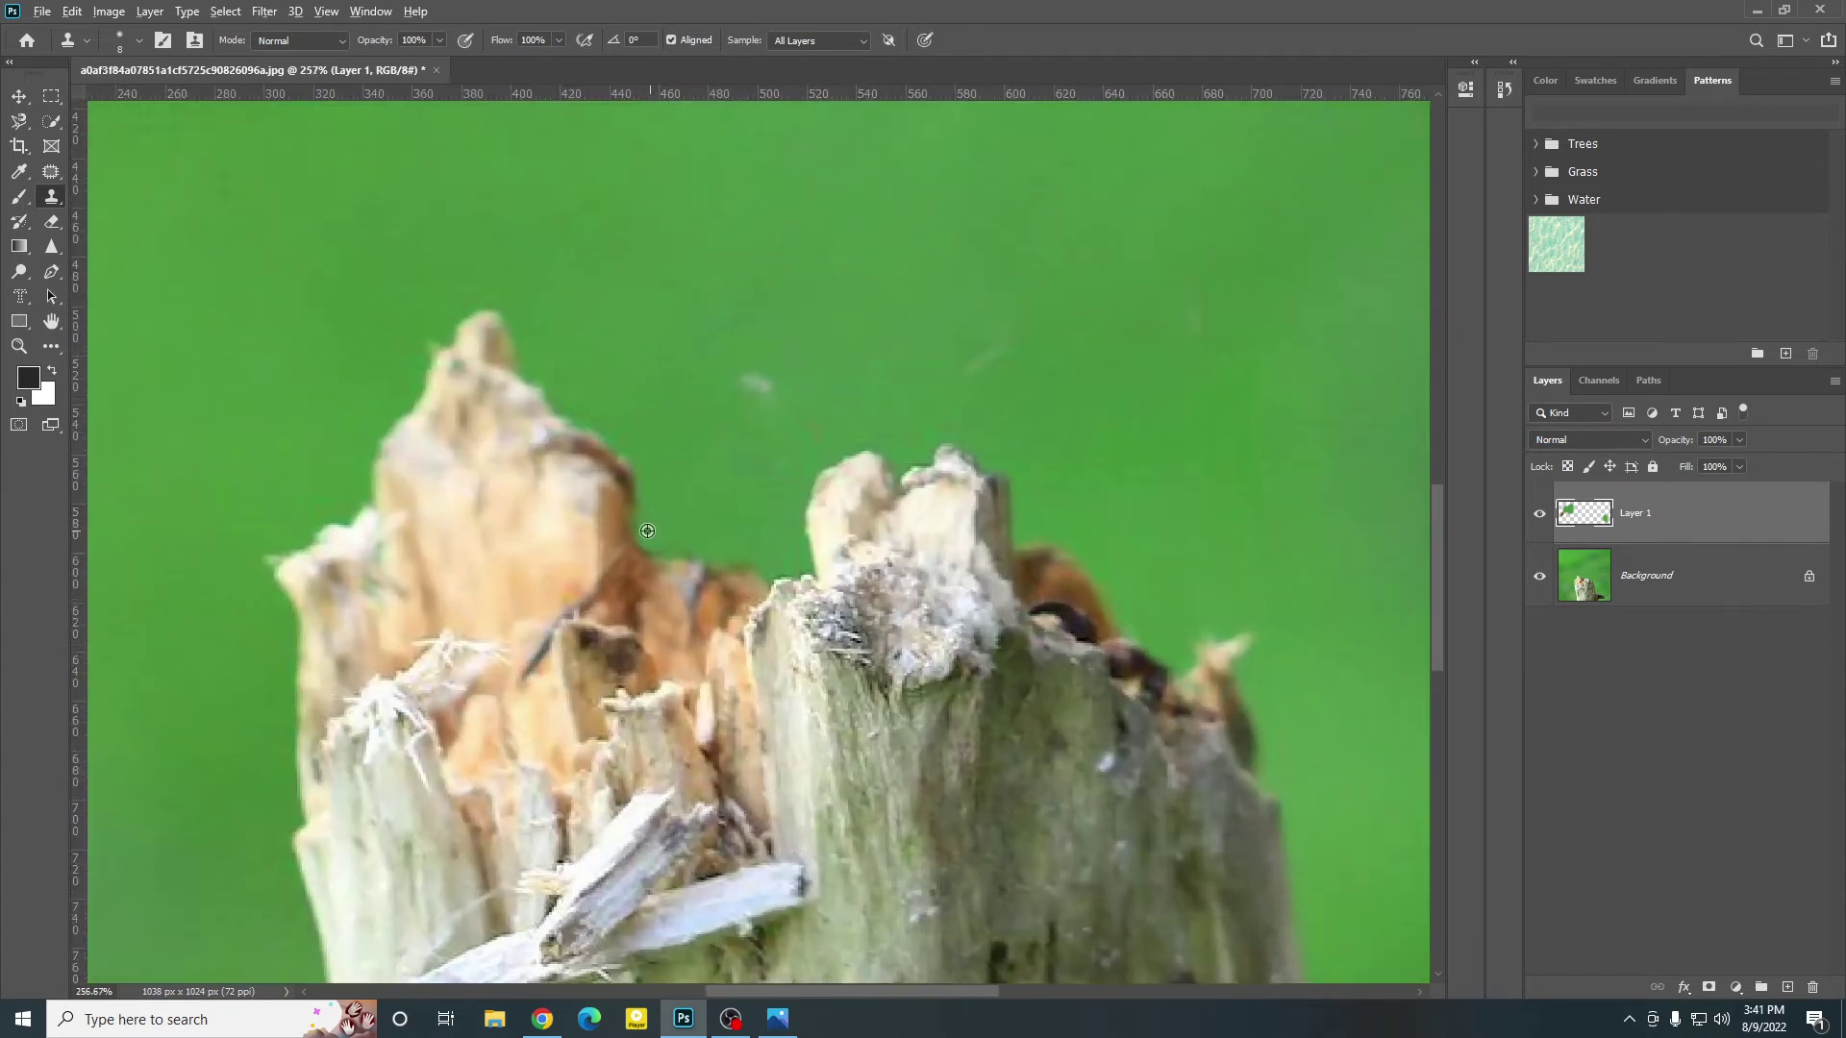
pyautogui.scroll(2, 641, 544)
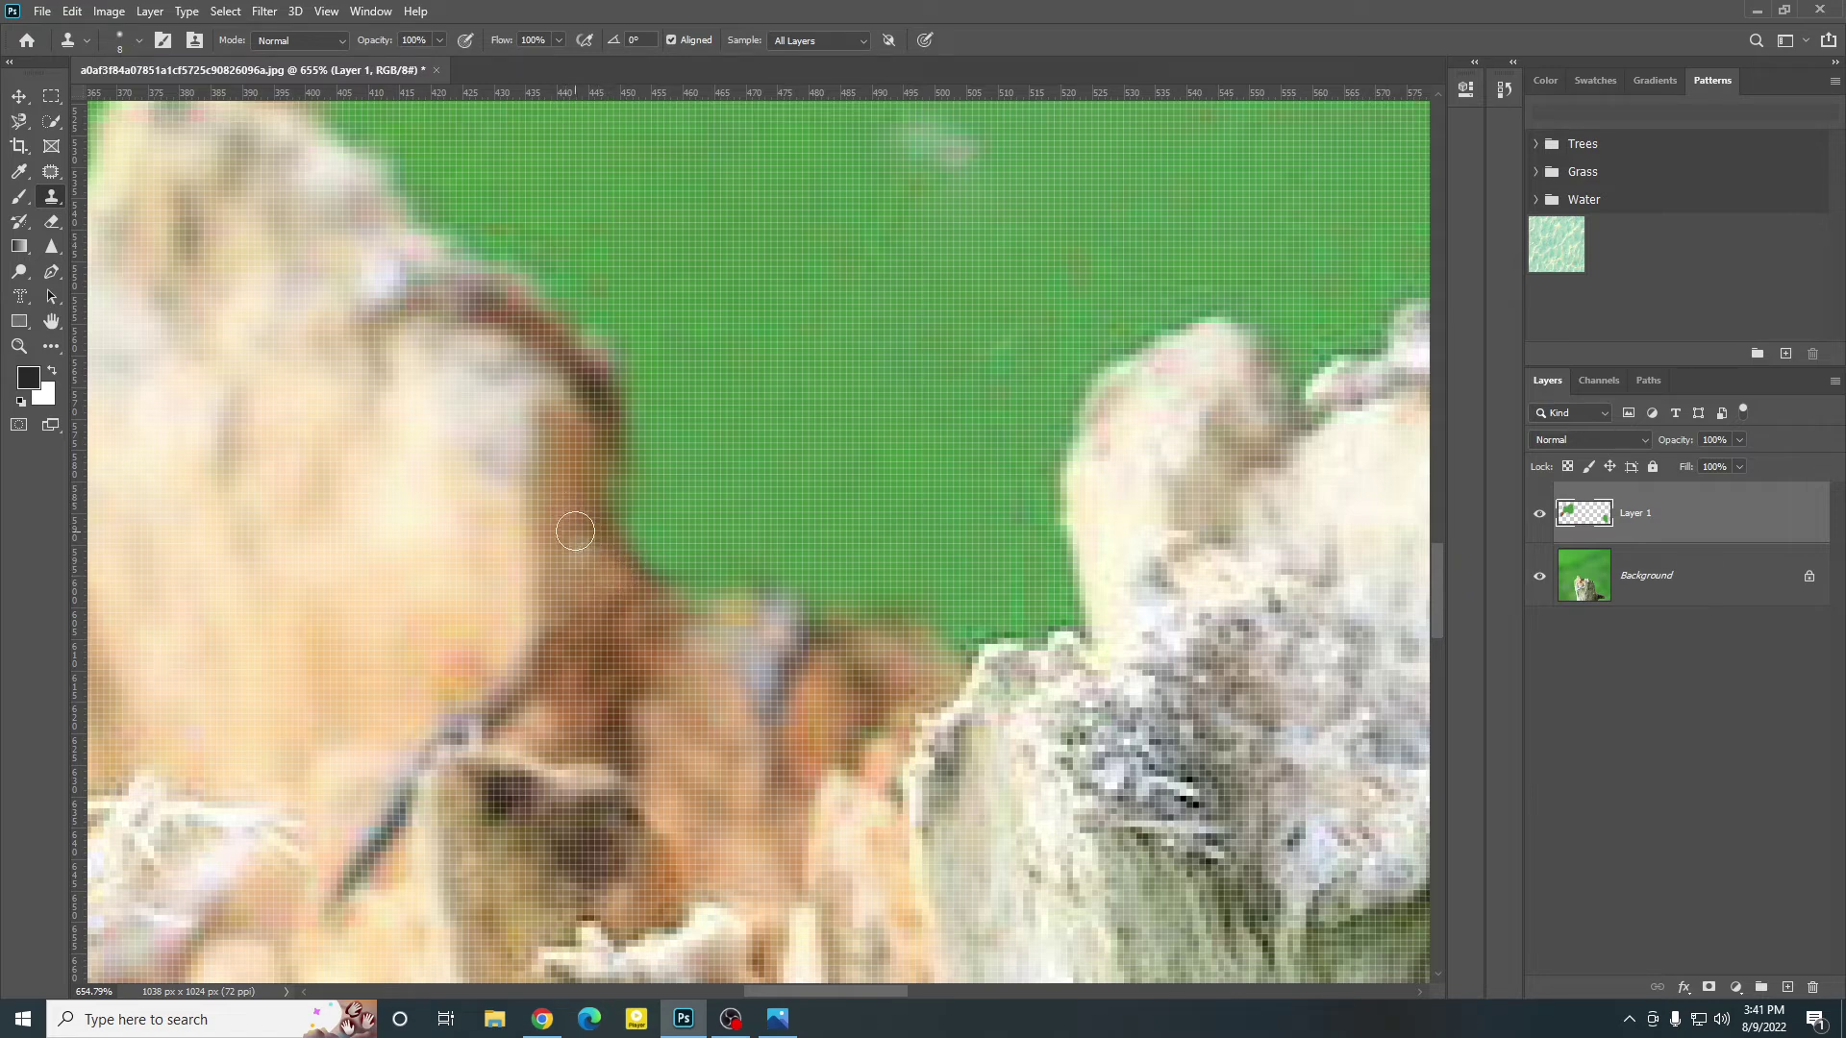
pyautogui.scroll(-5, 607, 662)
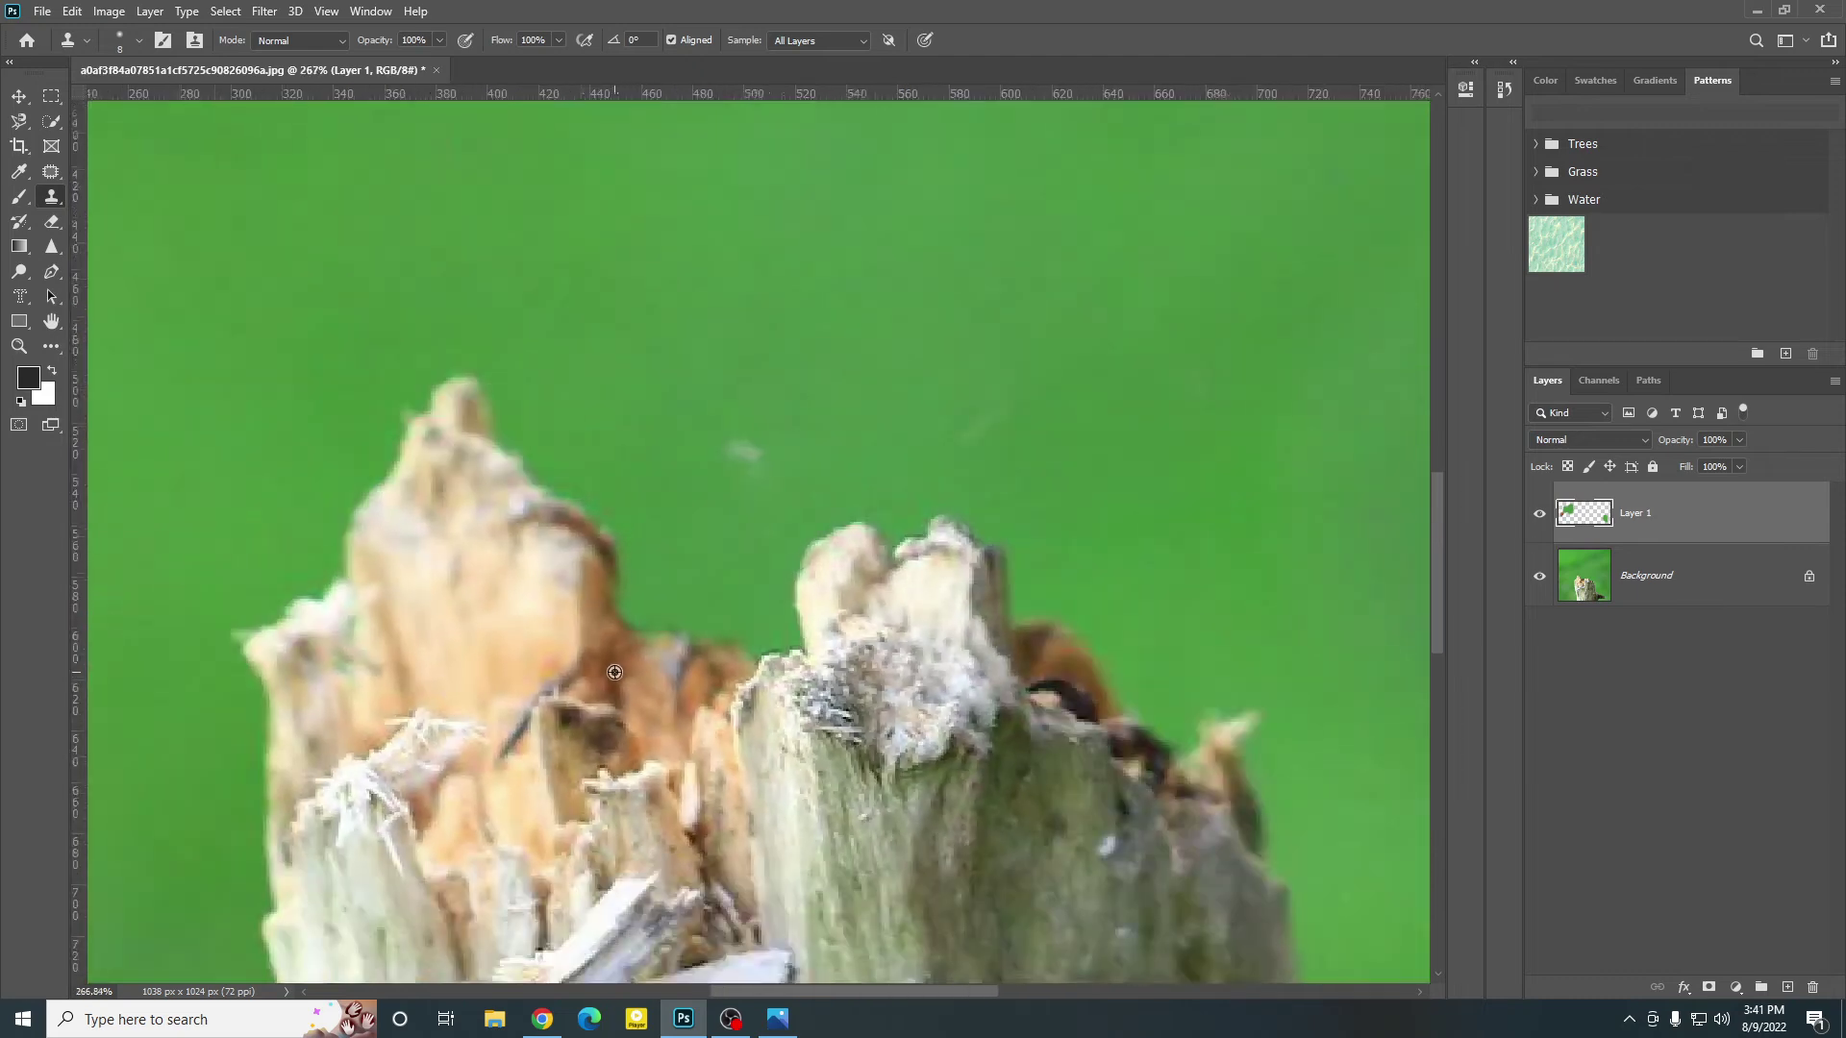
pyautogui.scroll(5, 613, 669)
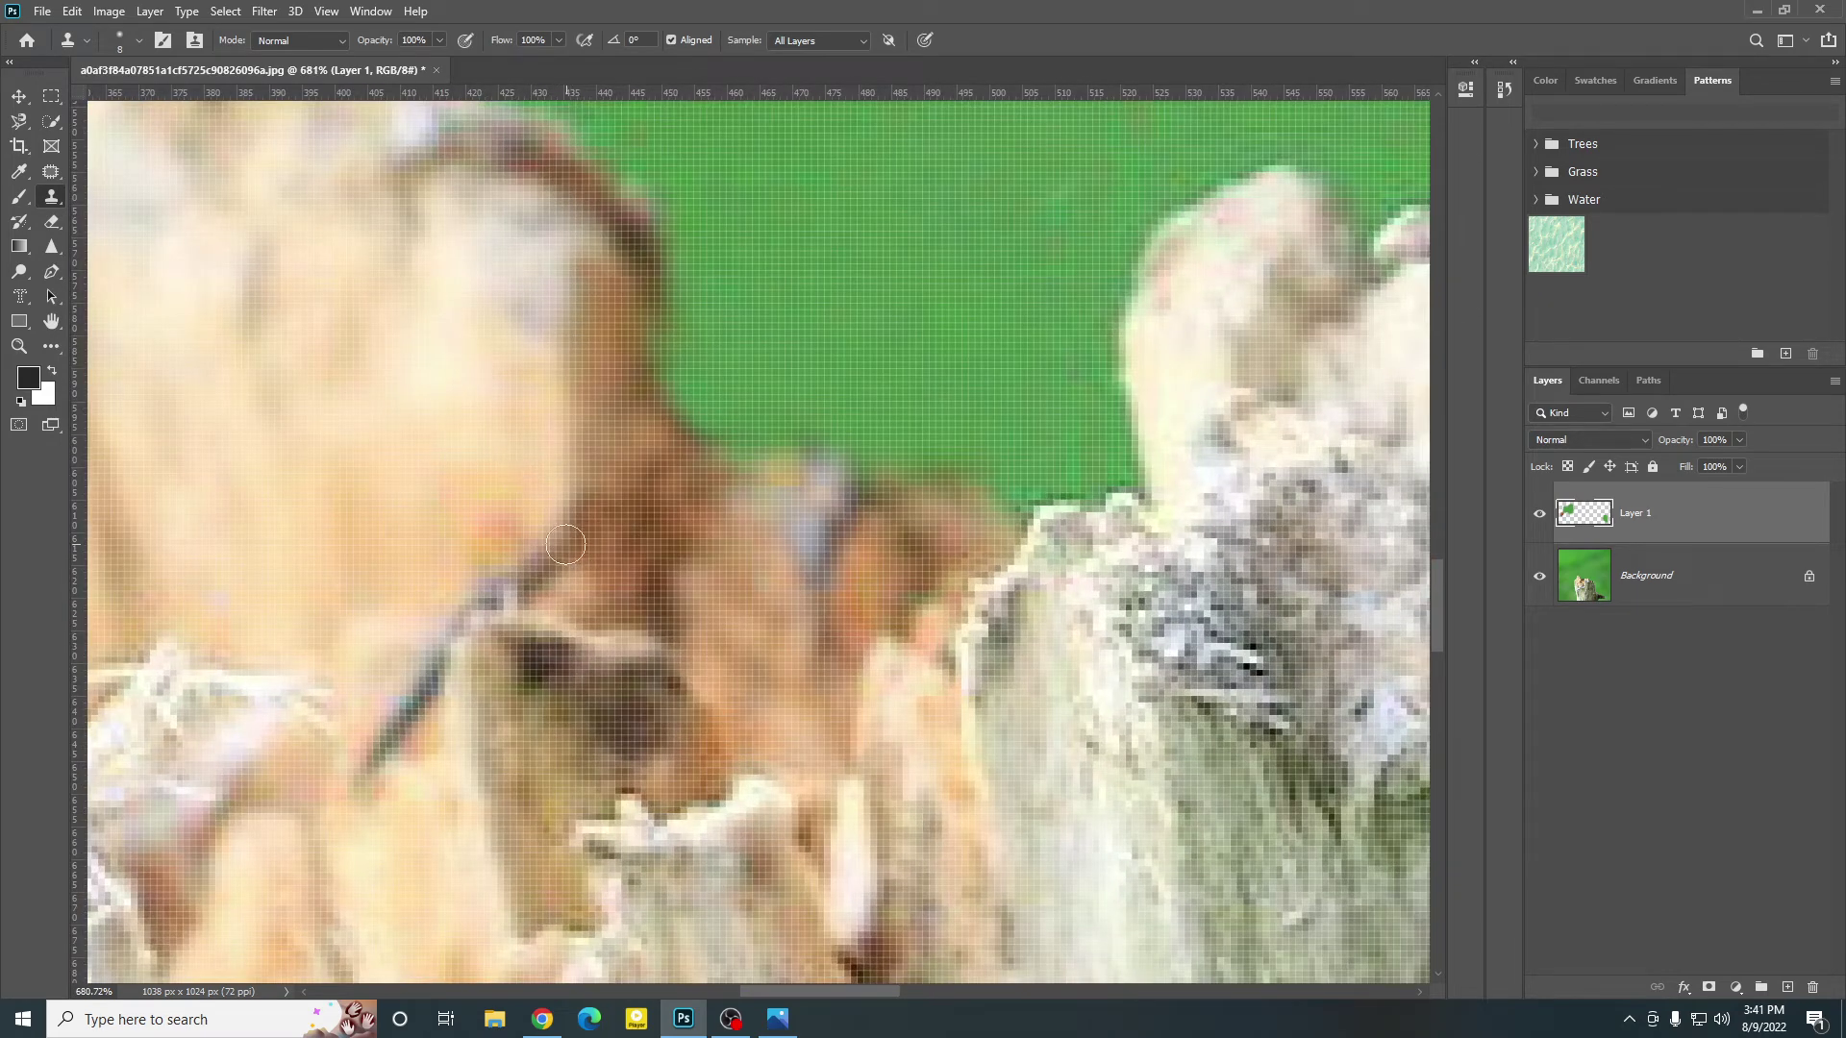
pyautogui.moveTo(571, 523)
pyautogui.mouseDown()
pyautogui.moveTo(504, 591)
pyautogui.moveTo(519, 585)
pyautogui.mouseUp()
pyautogui.keyDown('alt'); pyautogui.click(578, 498); pyautogui.keyUp('alt')
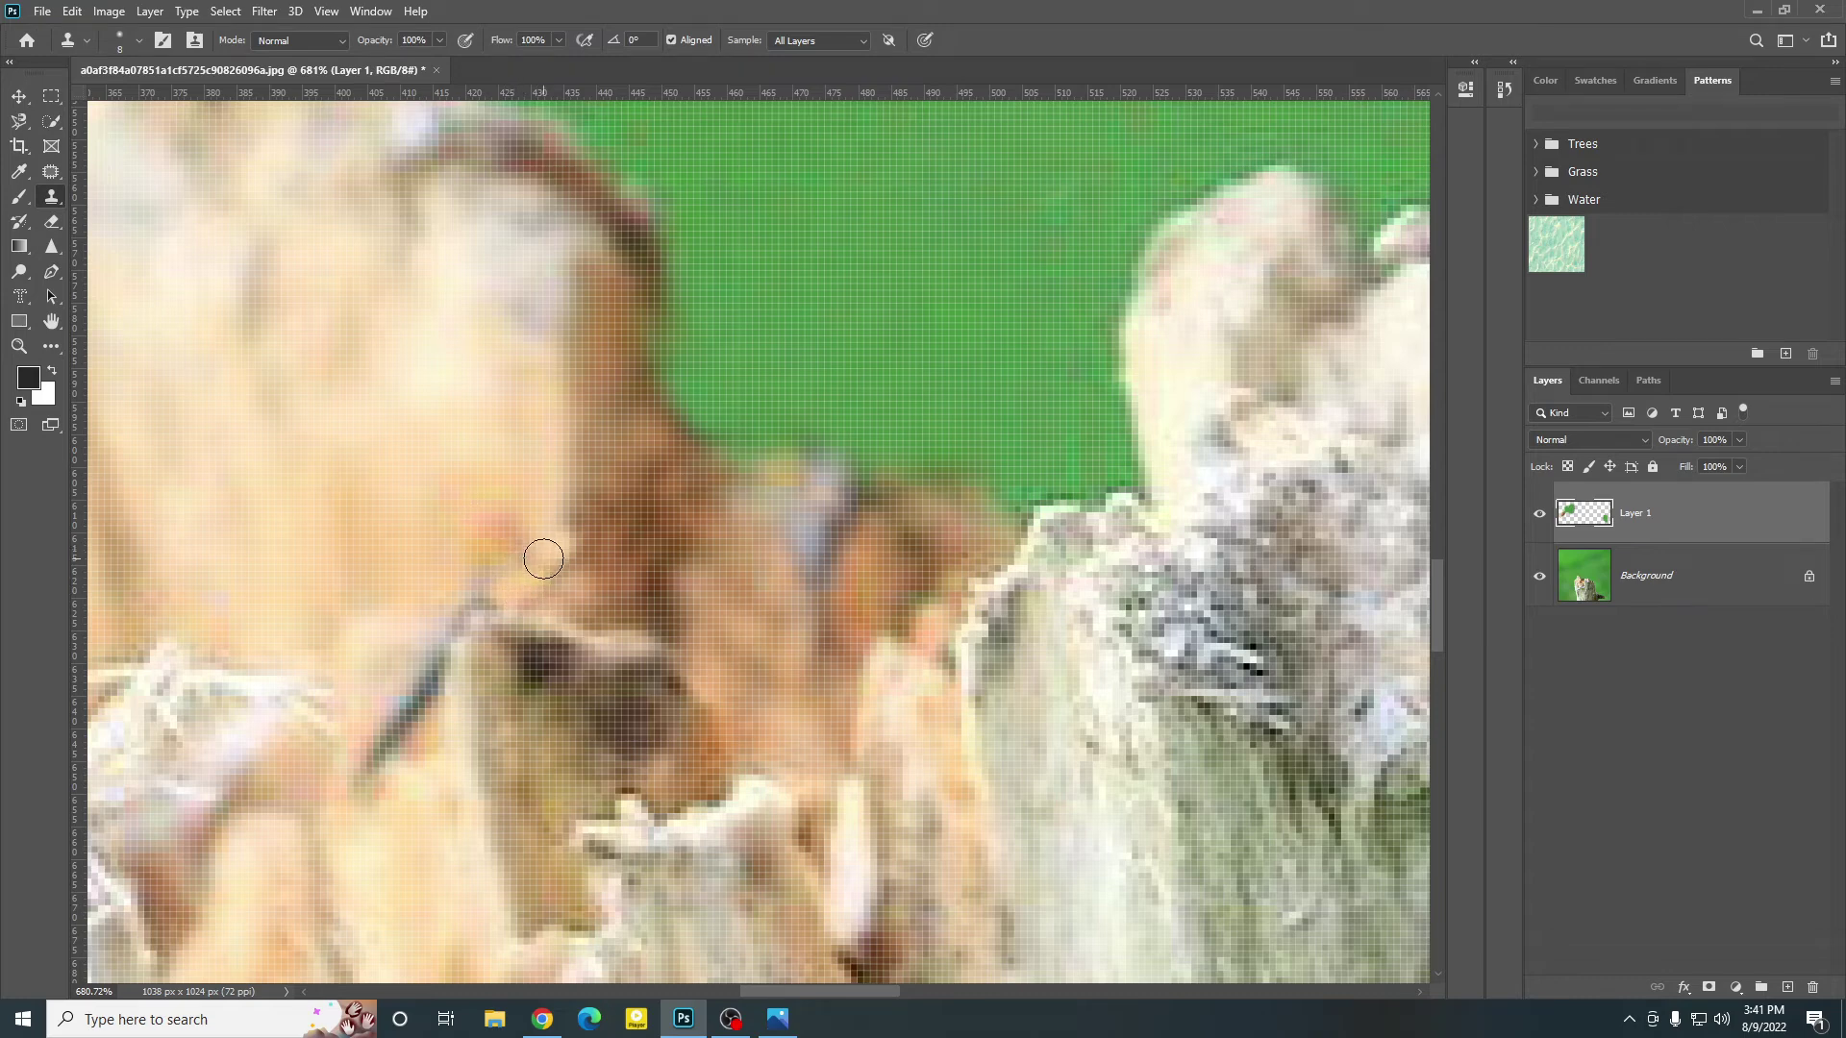
# Step: Clone adjacent light wood over the rest of the dark twig beside the small splinter, down to its lower tip
pyautogui.scroll(2, 435, 614)
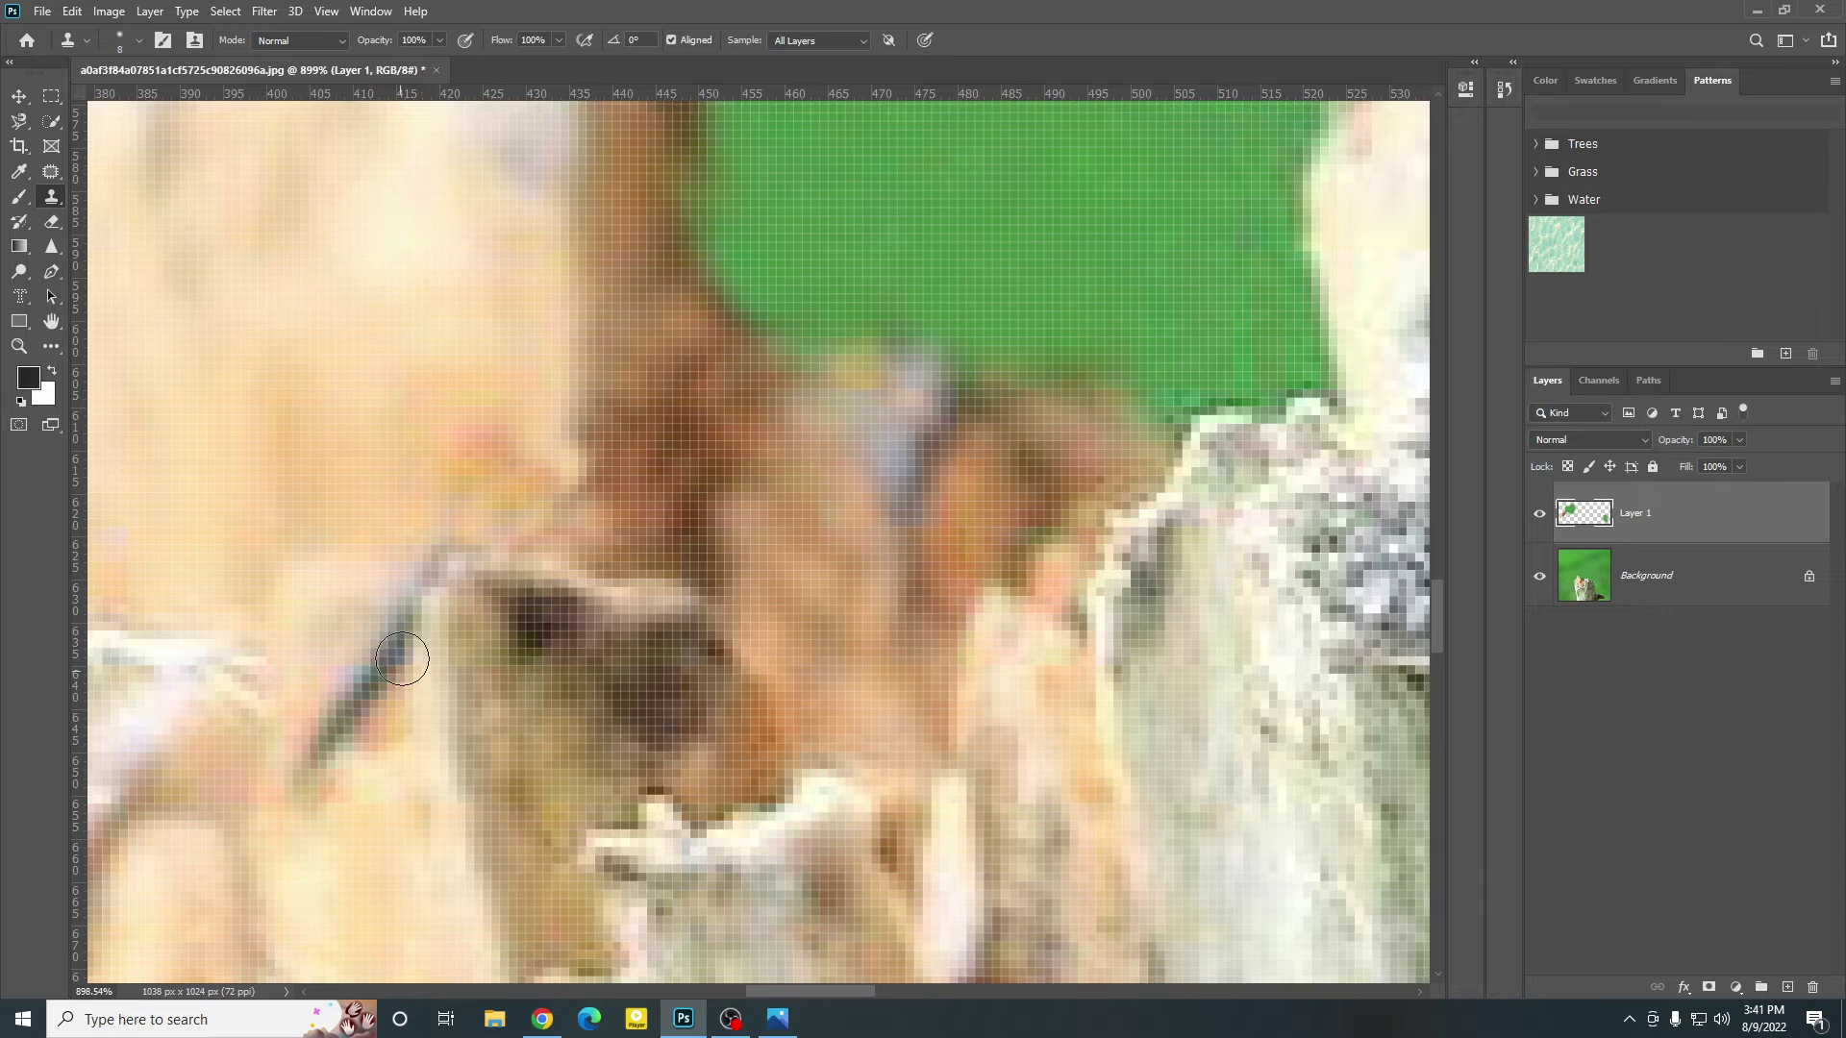
pyautogui.moveTo(402, 660)
pyautogui.mouseDown()
pyautogui.moveTo(444, 574)
pyautogui.moveTo(411, 559)
pyautogui.moveTo(357, 625)
pyautogui.moveTo(434, 437)
pyautogui.mouseUp()
pyautogui.keyDown('alt'); pyautogui.click(406, 533); pyautogui.keyUp('alt')
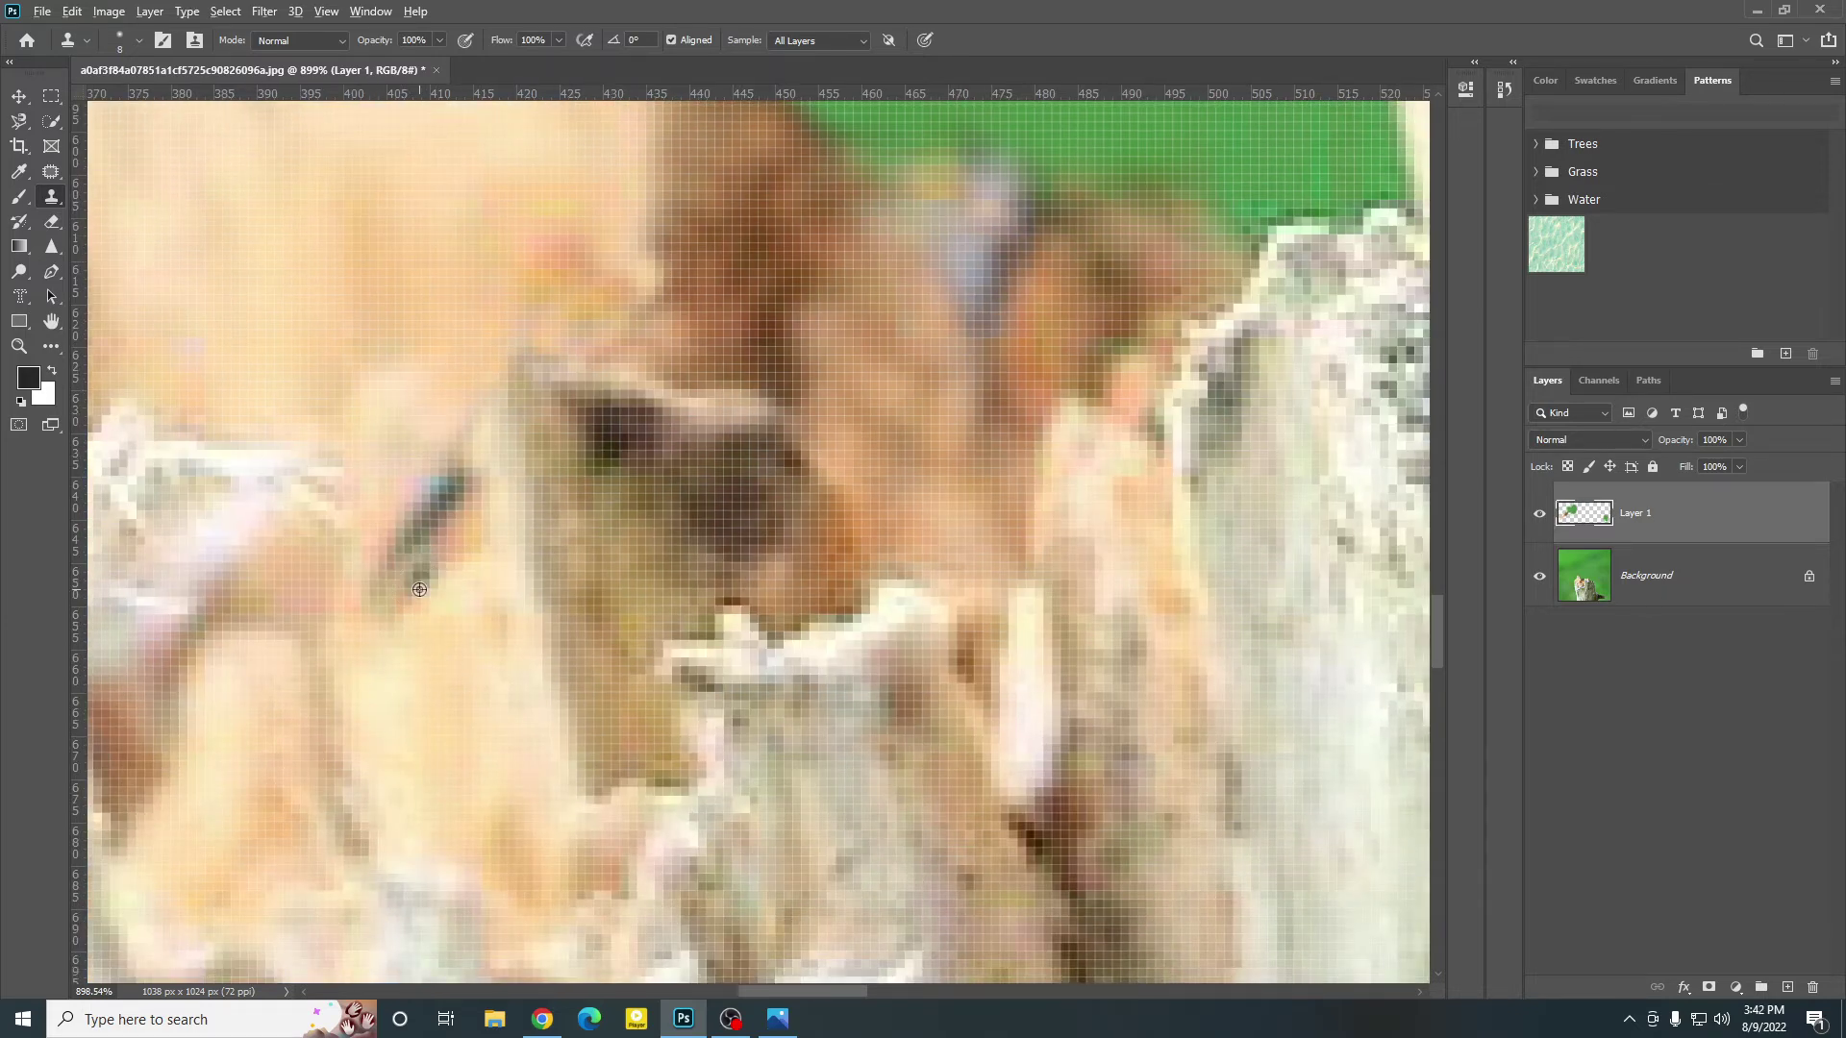
pyautogui.keyDown('alt'); pyautogui.click(423, 604); pyautogui.keyUp('alt')
pyautogui.moveTo(413, 582)
pyautogui.mouseDown()
pyautogui.moveTo(459, 504)
pyautogui.moveTo(441, 484)
pyautogui.moveTo(426, 479)
pyautogui.moveTo(367, 563)
pyautogui.moveTo(430, 575)
pyautogui.moveTo(448, 471)
pyautogui.mouseUp()
pyautogui.keyDown('alt'); pyautogui.click(418, 461); pyautogui.keyUp('alt')
pyautogui.keyDown('alt'); pyautogui.click(385, 525); pyautogui.keyUp('alt')
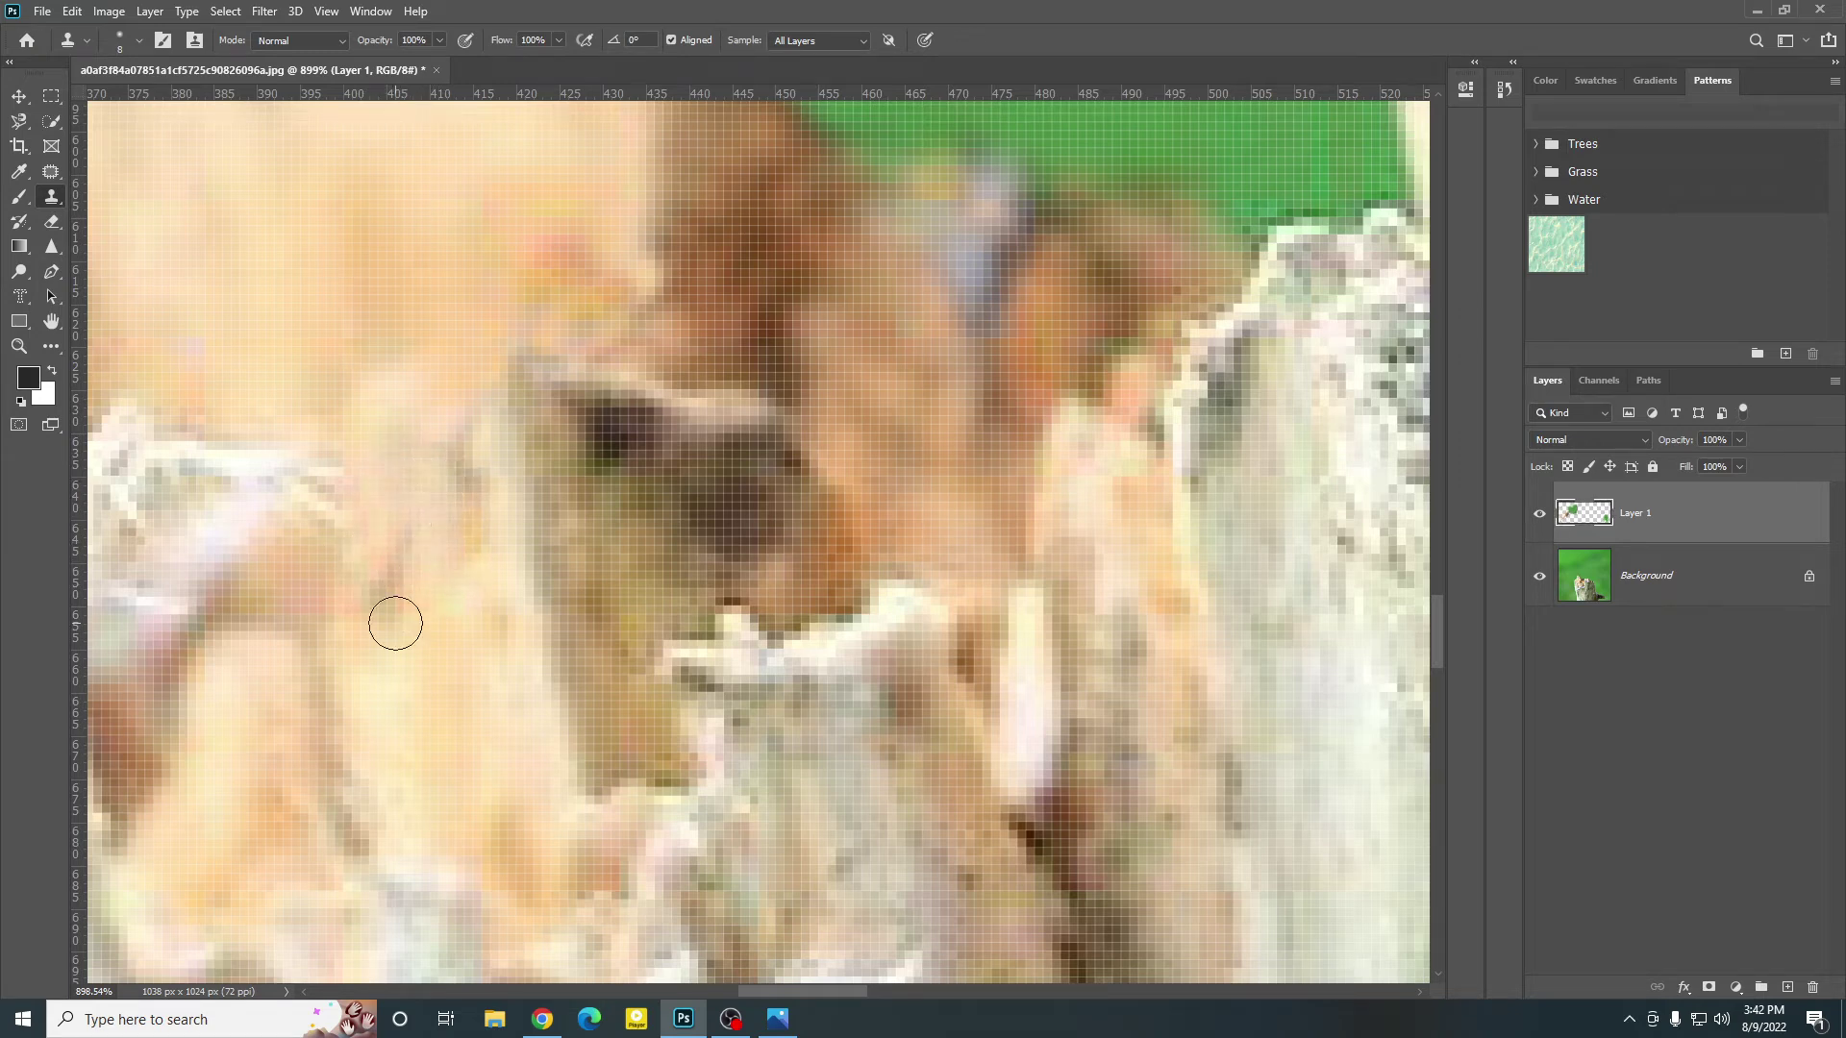
# Step: Touch up the faint twig traces beside the small splinter with fresh samples of the neighbouring light wood
pyautogui.keyDown('alt'); pyautogui.click(395, 624); pyautogui.keyUp('alt')
pyautogui.moveTo(378, 613); pyautogui.dragTo(396, 556)
pyautogui.keyDown('alt'); pyautogui.click(481, 579); pyautogui.keyUp('alt')
pyautogui.moveTo(472, 499); pyautogui.dragTo(461, 468)
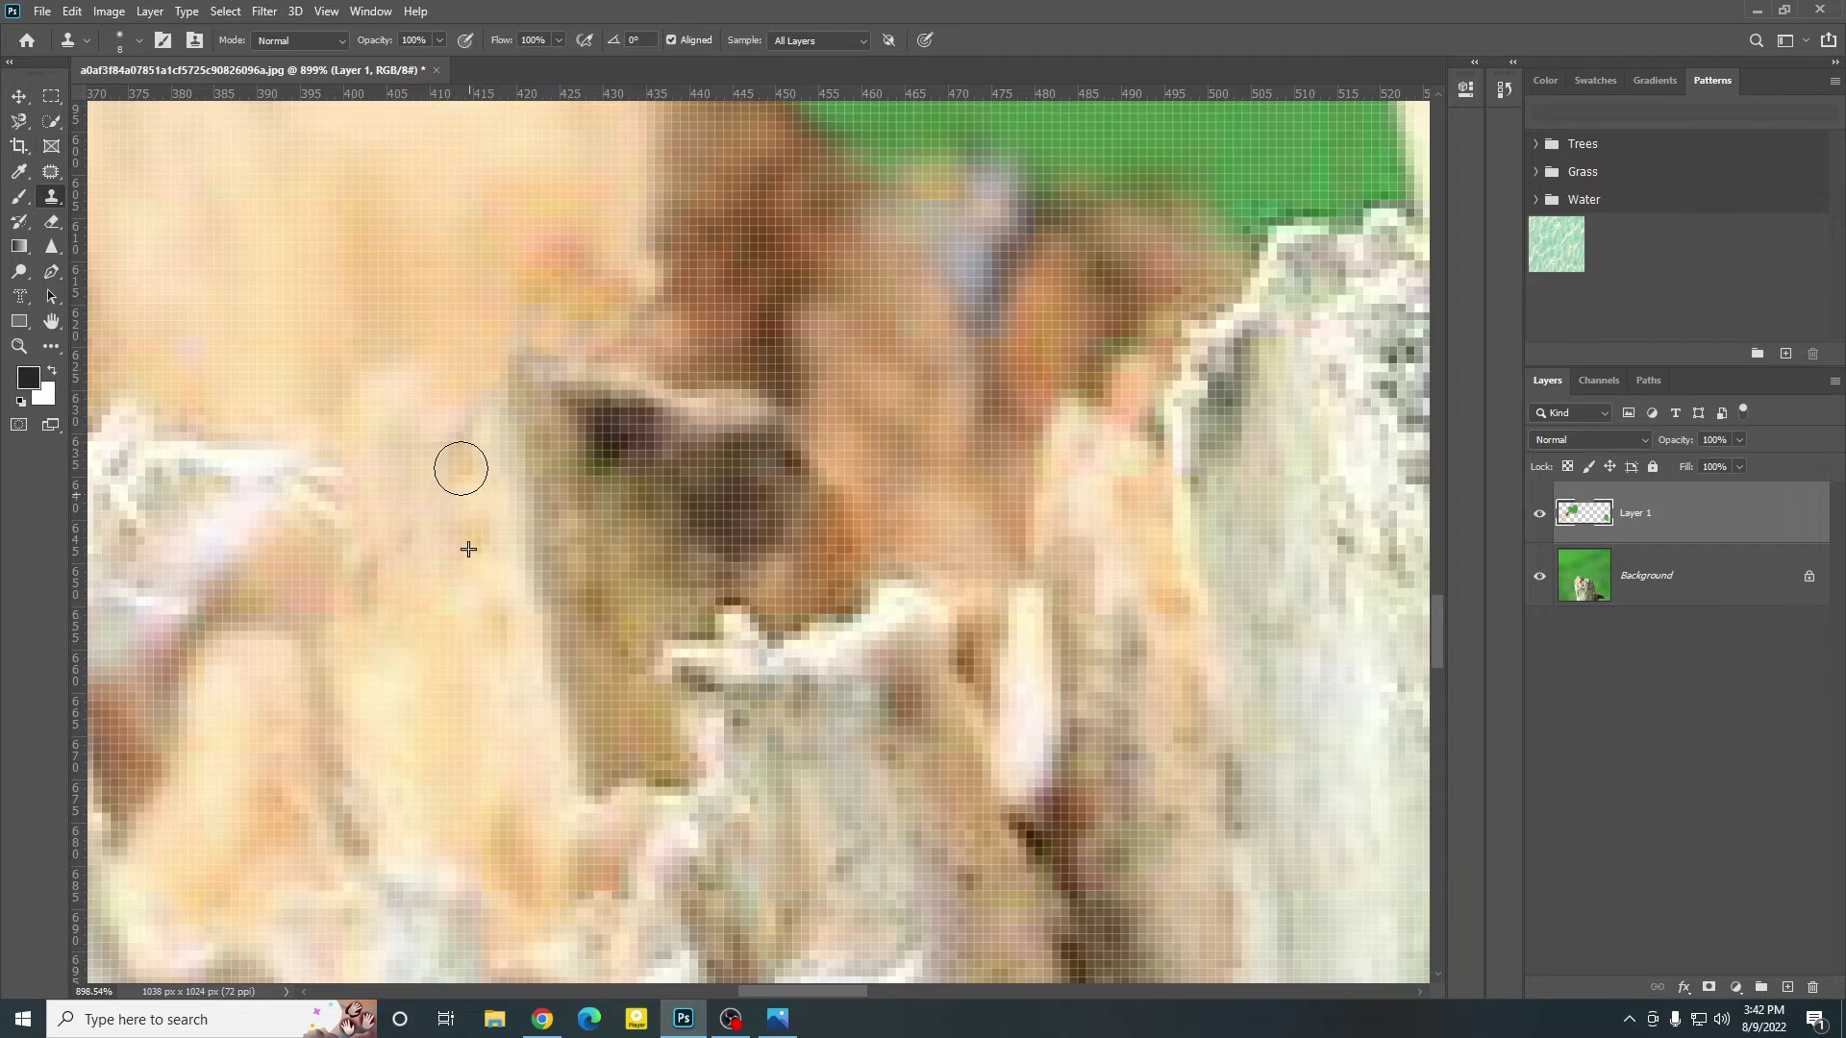
# Step: Clone pale and brown wood over the dark curved rim on the left peak's inner shoulder, and trim its outer edge with green background
pyautogui.scroll(-5, 460, 468)
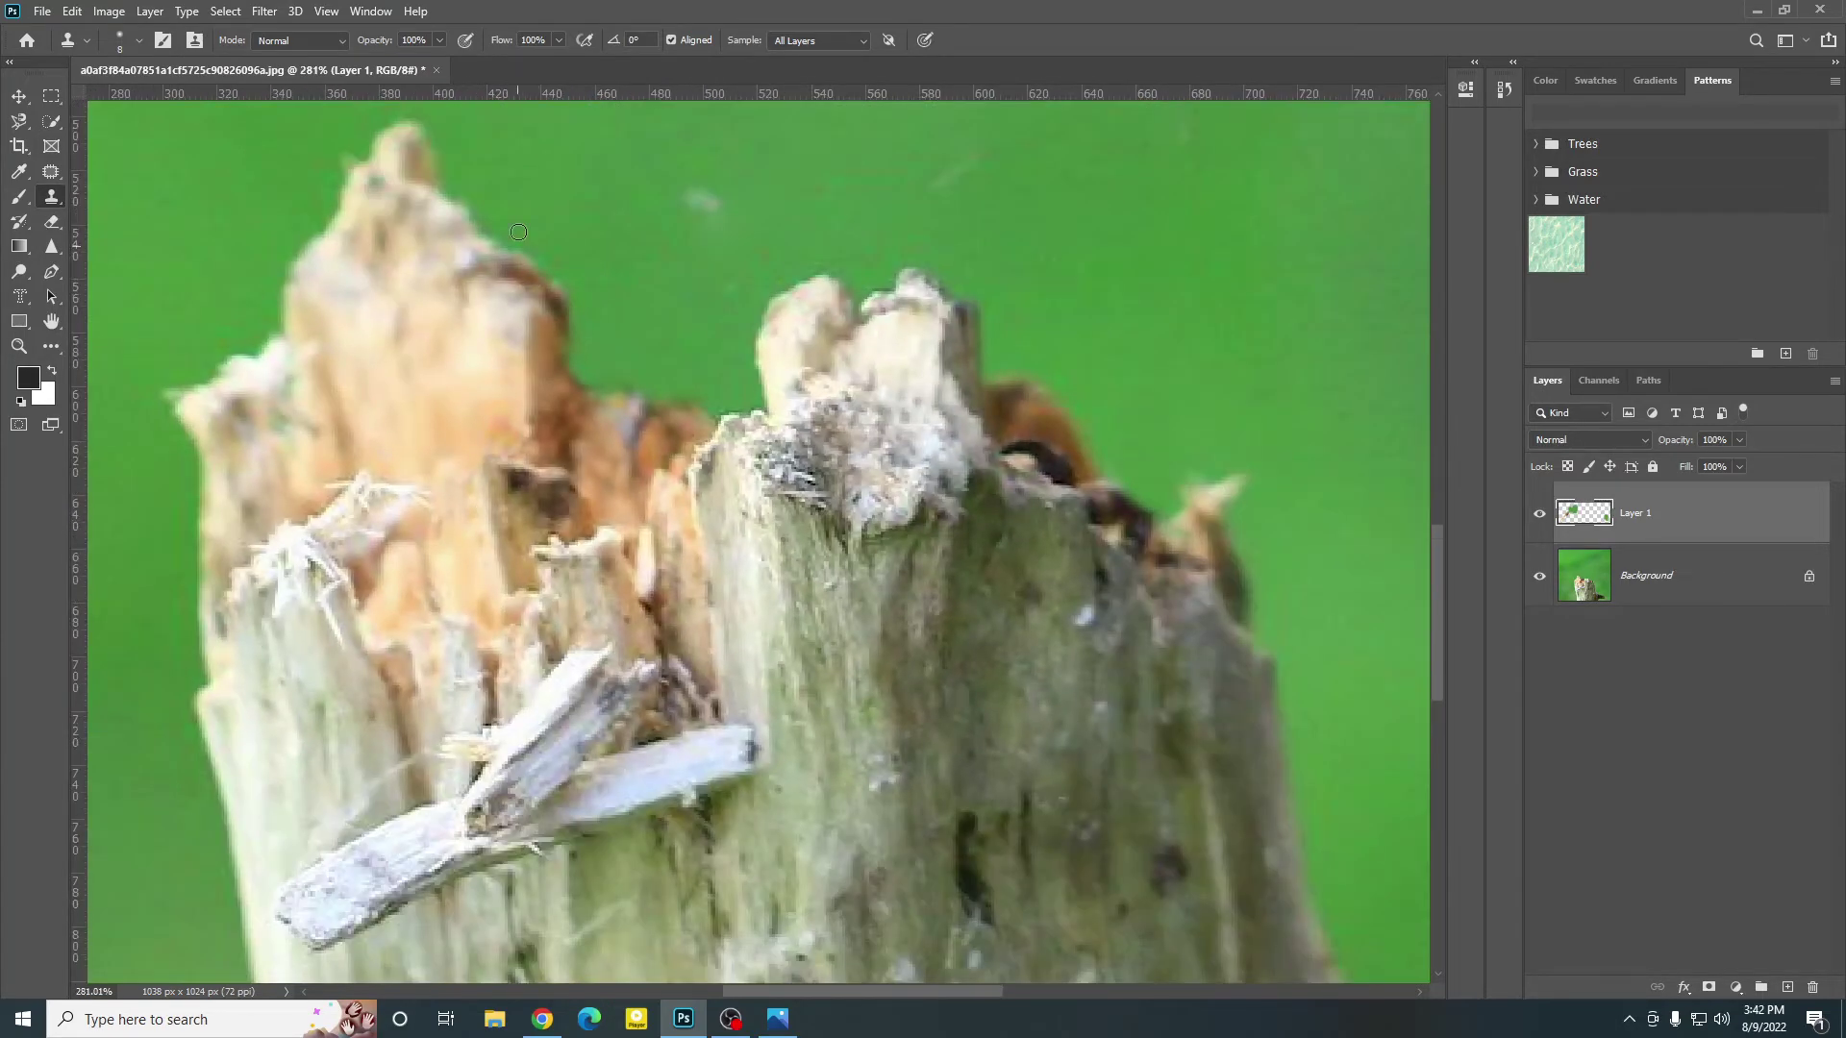
pyautogui.scroll(5, 518, 232)
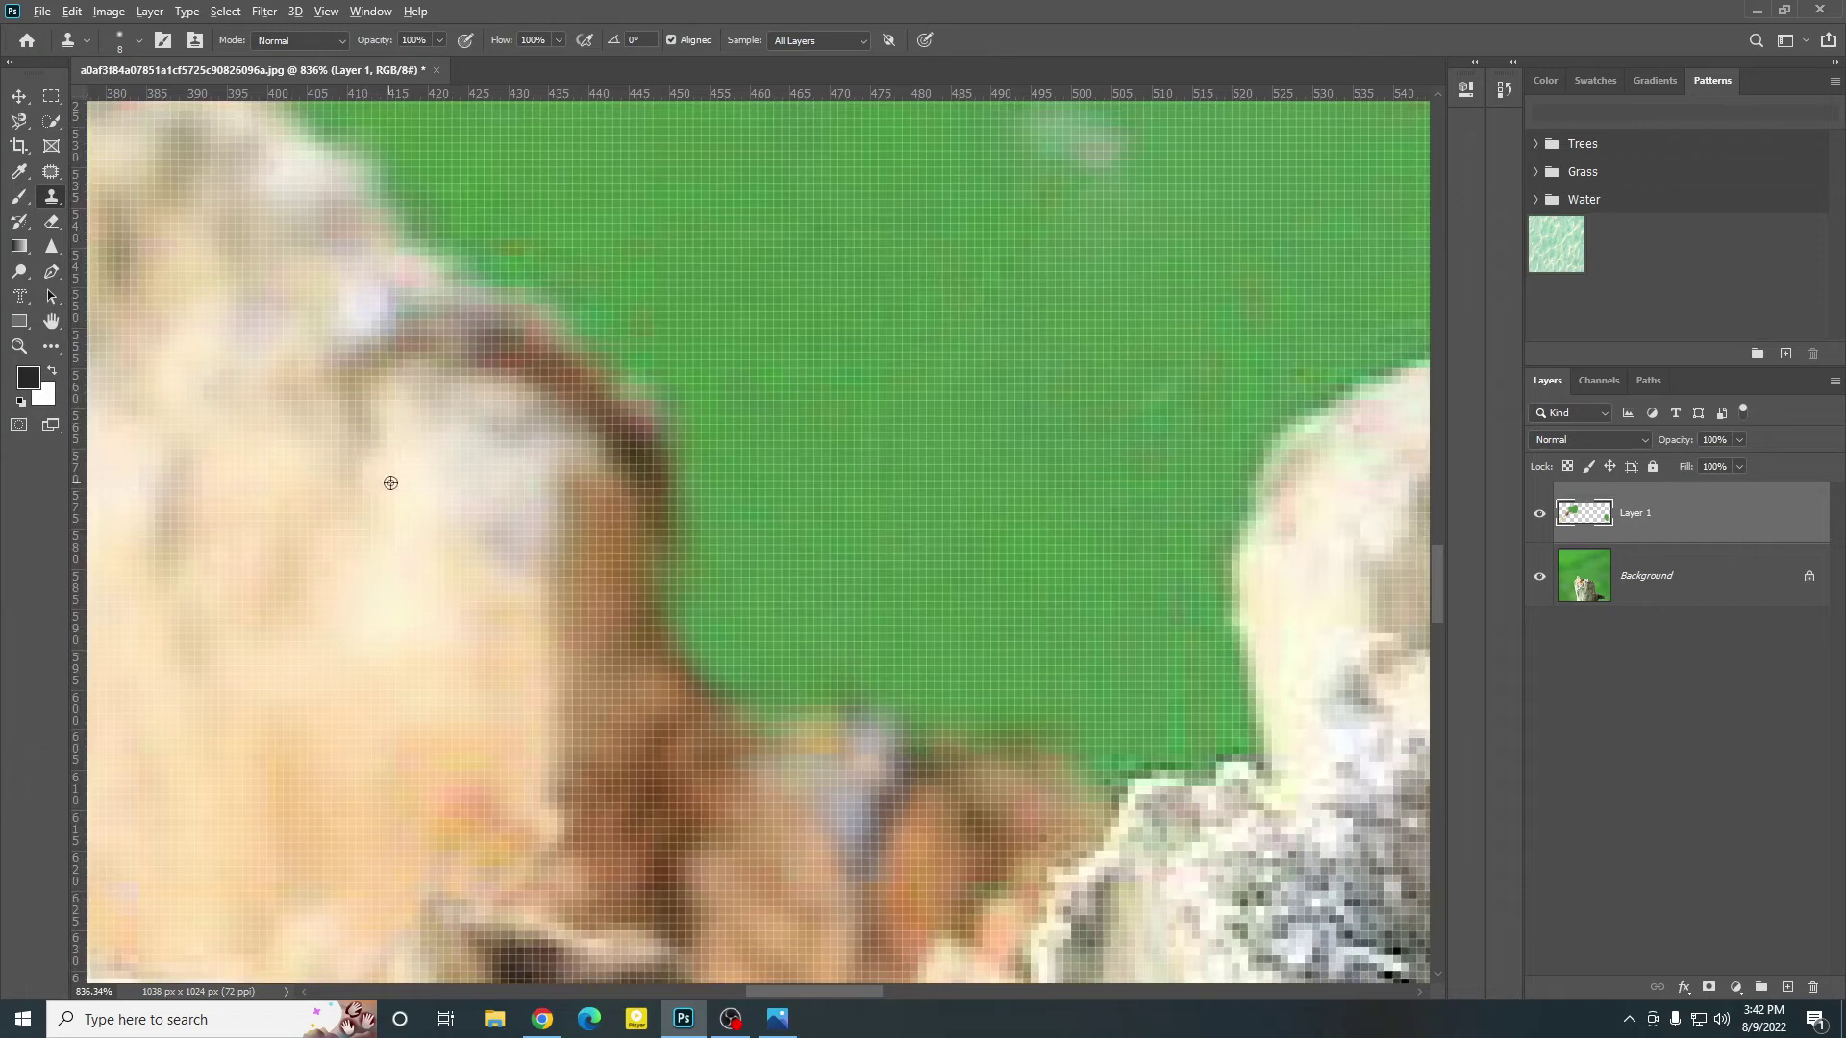
pyautogui.moveTo(351, 425)
pyautogui.mouseDown()
pyautogui.moveTo(362, 338)
pyautogui.moveTo(391, 366)
pyautogui.moveTo(355, 350)
pyautogui.moveTo(454, 333)
pyautogui.moveTo(575, 423)
pyautogui.moveTo(581, 452)
pyautogui.moveTo(605, 440)
pyautogui.mouseUp()
pyautogui.keyDown('alt'); pyautogui.click(437, 416); pyautogui.keyUp('alt')
pyautogui.keyDown('alt'); pyautogui.click(448, 423); pyautogui.keyUp('alt')
pyautogui.keyDown('alt'); pyautogui.click(588, 516); pyautogui.keyUp('alt')
pyautogui.keyDown('alt'); pyautogui.click(613, 536); pyautogui.keyUp('alt')
pyautogui.moveTo(632, 515); pyautogui.dragTo(621, 427)
pyautogui.moveTo(704, 510)
pyautogui.mouseDown()
pyautogui.moveTo(645, 403)
pyautogui.moveTo(674, 497)
pyautogui.moveTo(666, 555)
pyautogui.mouseUp()
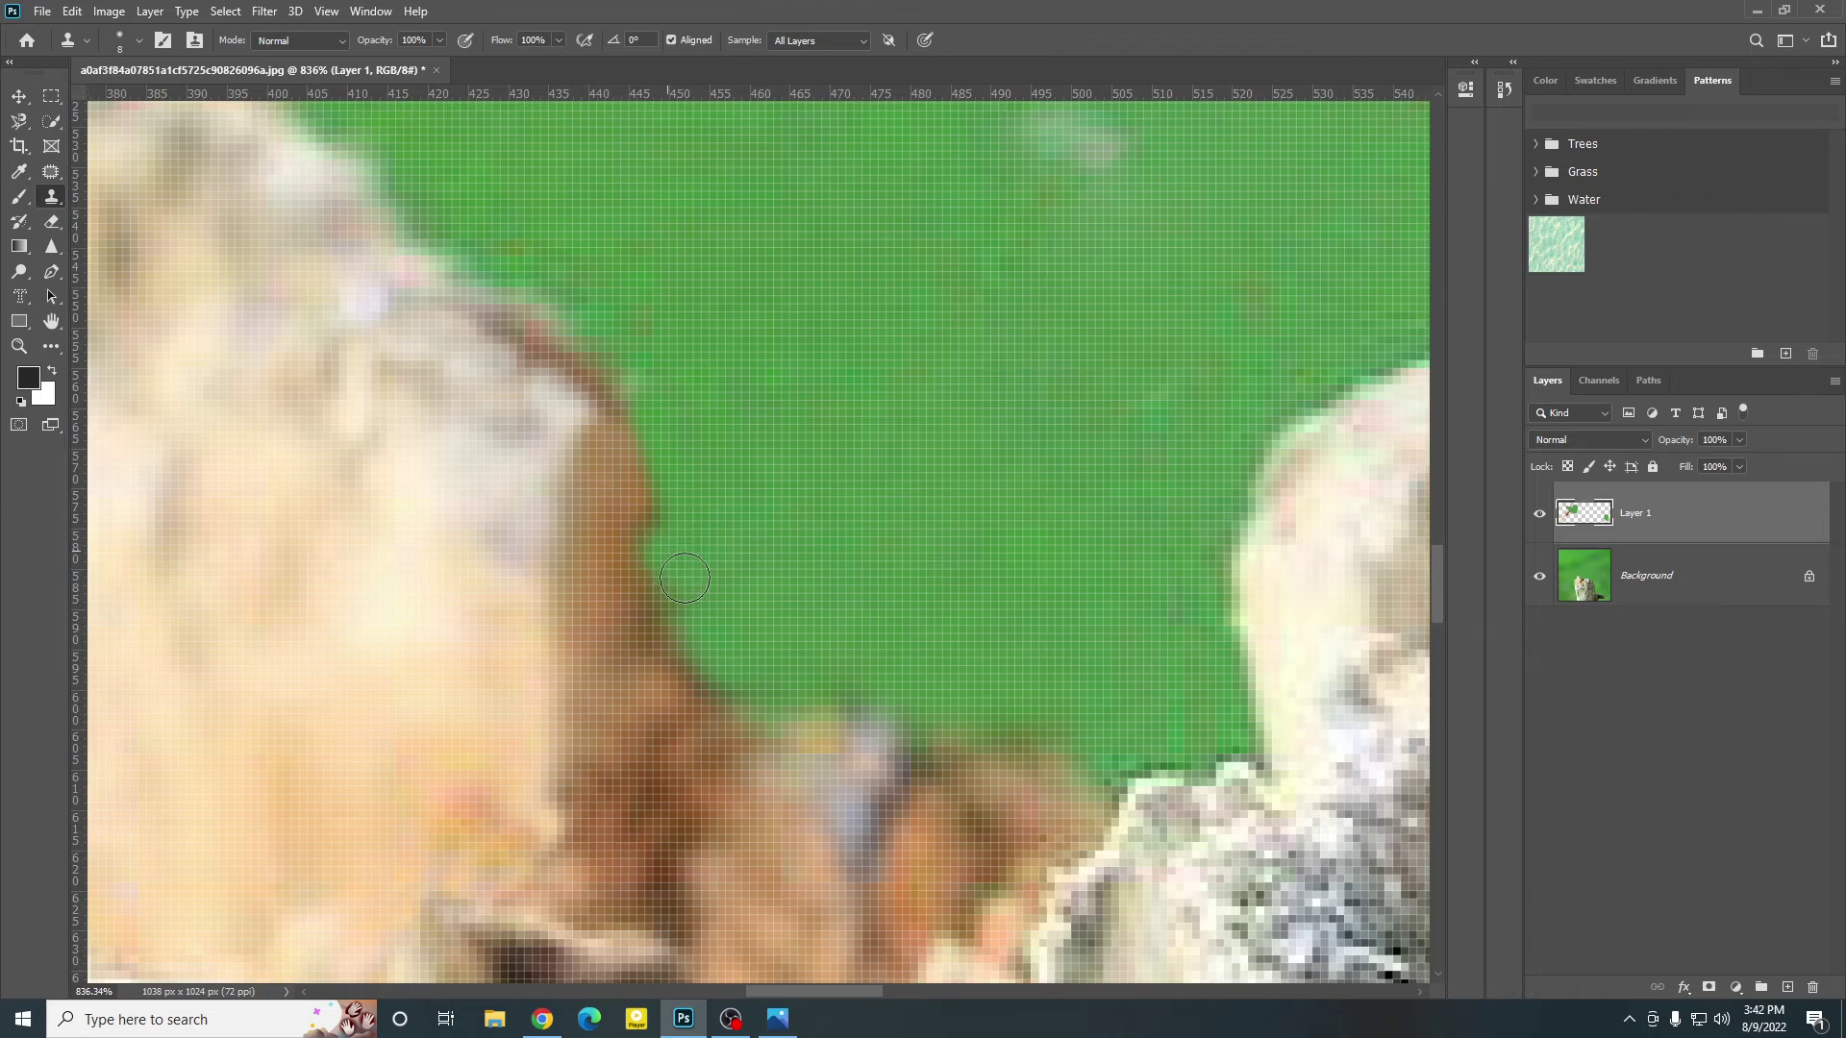
# Step: Clone pale wood over the remaining reddish-brown line along the left peak's sloping upper edge
pyautogui.scroll(-2, 640, 505)
pyautogui.scroll(3, 519, 356)
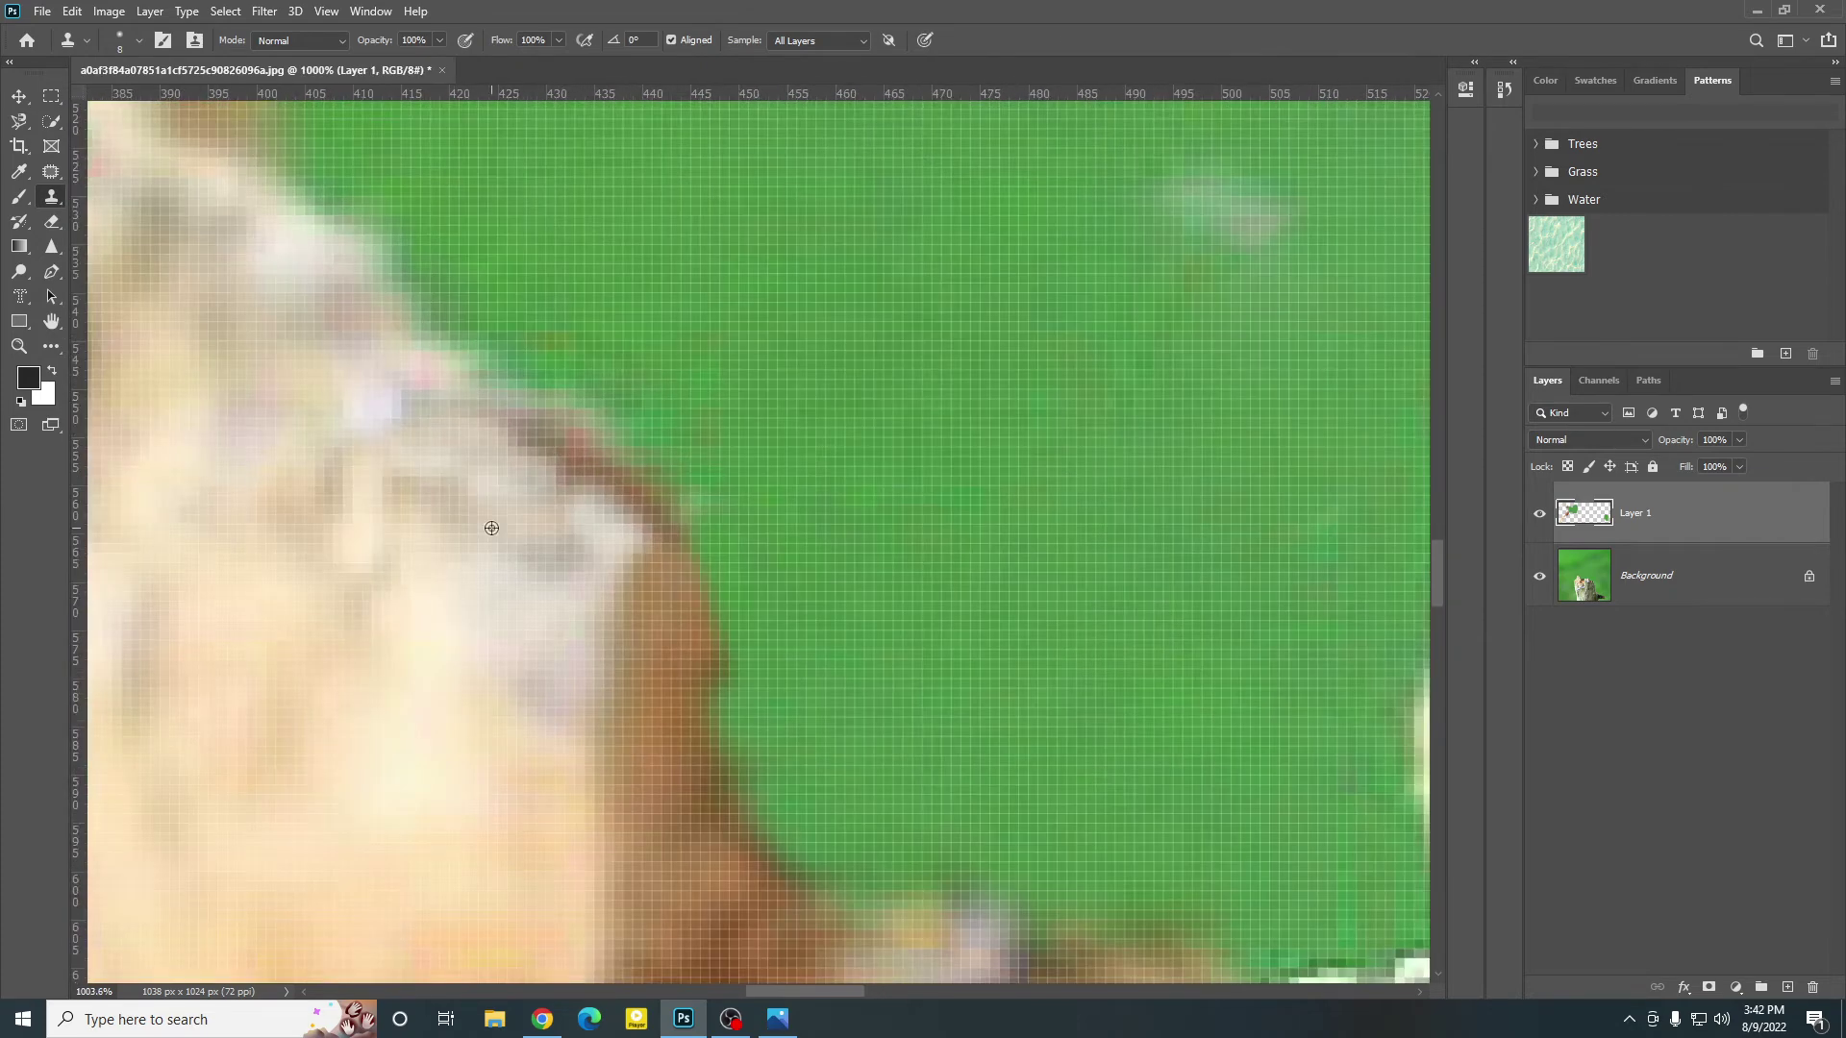
pyautogui.moveTo(491, 434)
pyautogui.mouseDown()
pyautogui.moveTo(564, 462)
pyautogui.moveTo(650, 541)
pyautogui.mouseUp()
pyautogui.click(627, 546)
pyautogui.keyDown('alt'); pyautogui.click(704, 465); pyautogui.keyUp('alt')
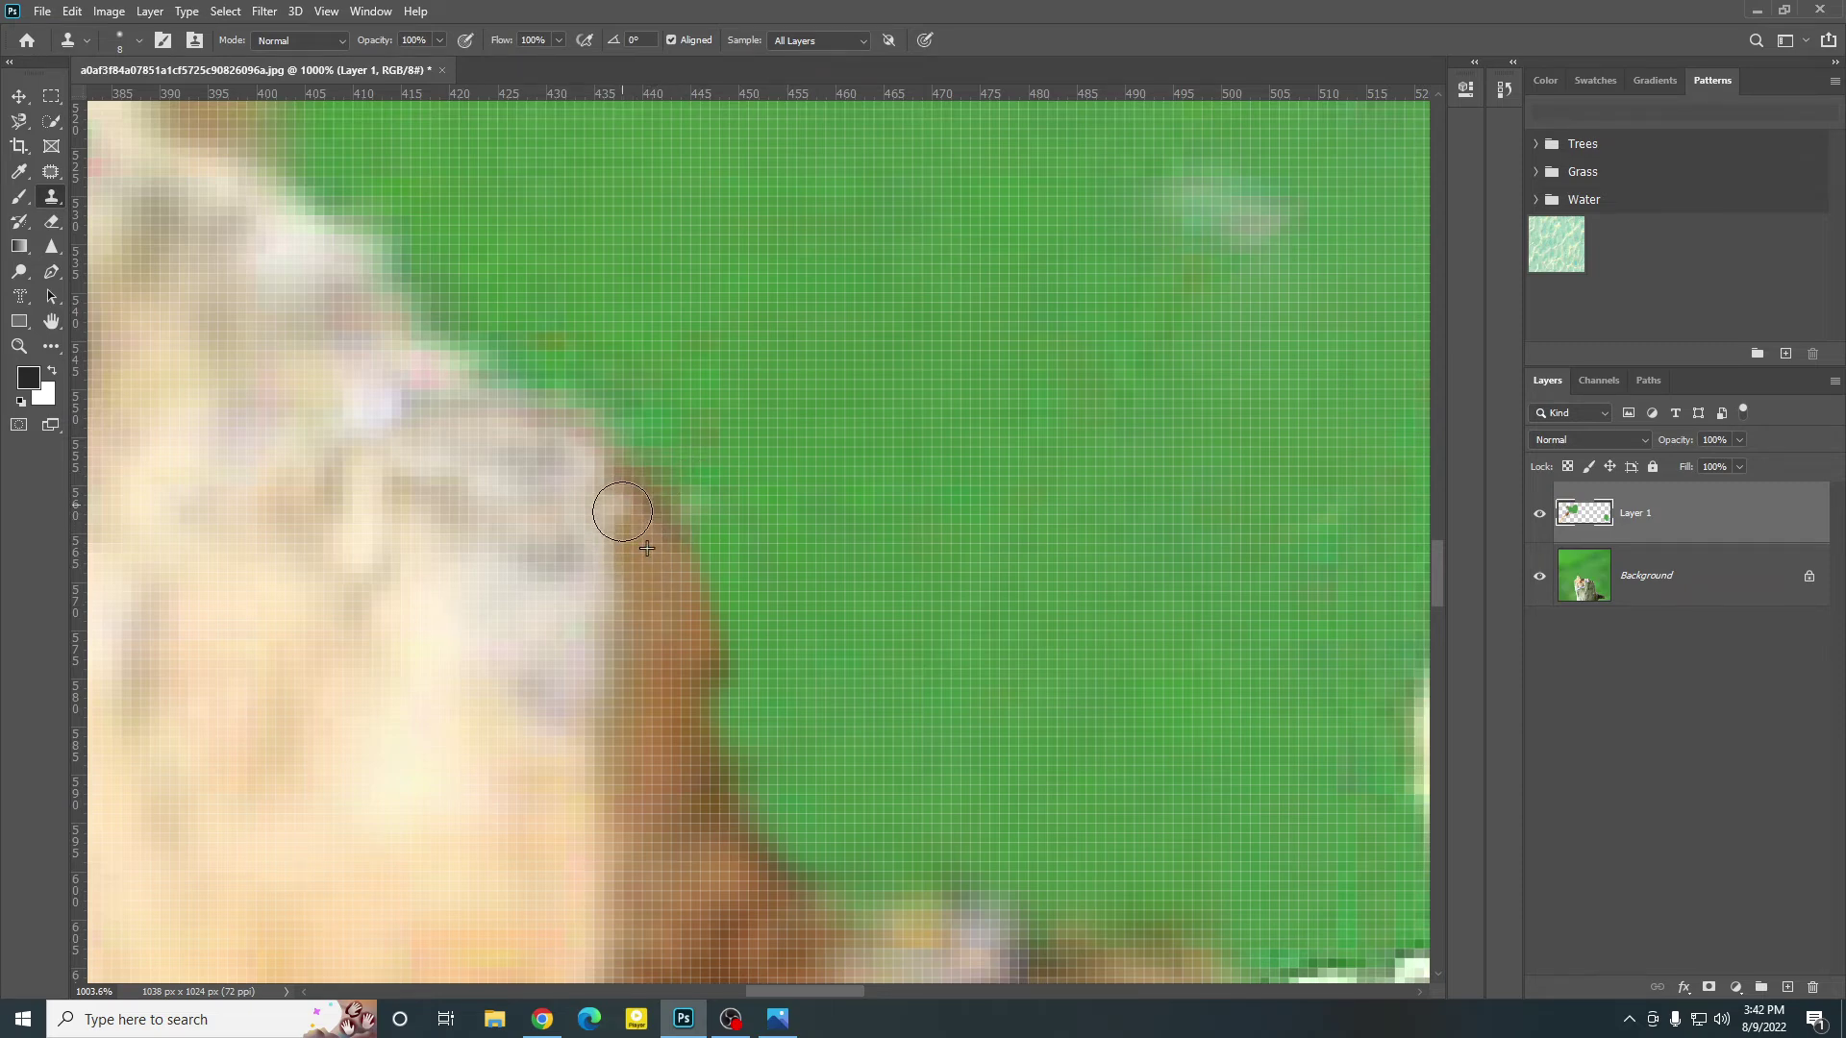
# Step: Inspect the retouched left peak and the wood between the two peaks, both close up and from further out
pyautogui.scroll(-3, 622, 512)
pyautogui.scroll(3, 652, 423)
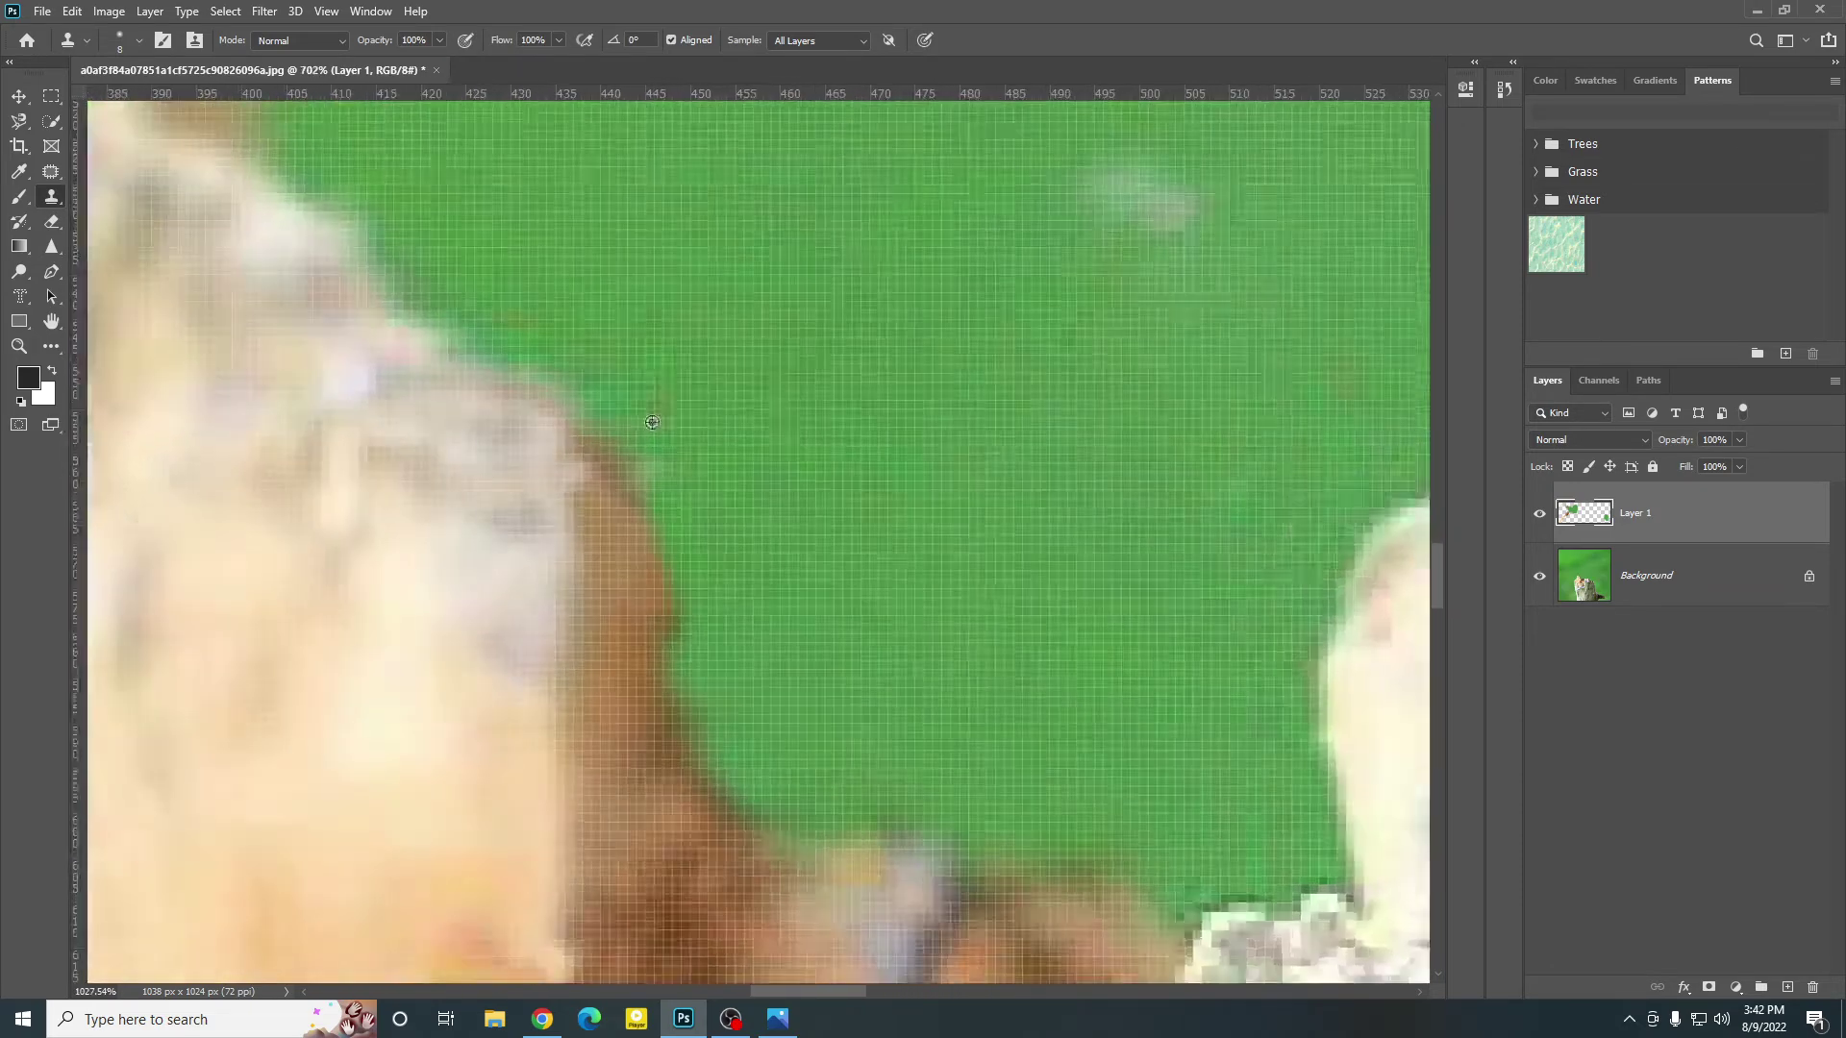
pyautogui.scroll(-2, 652, 422)
pyautogui.scroll(-2, 705, 522)
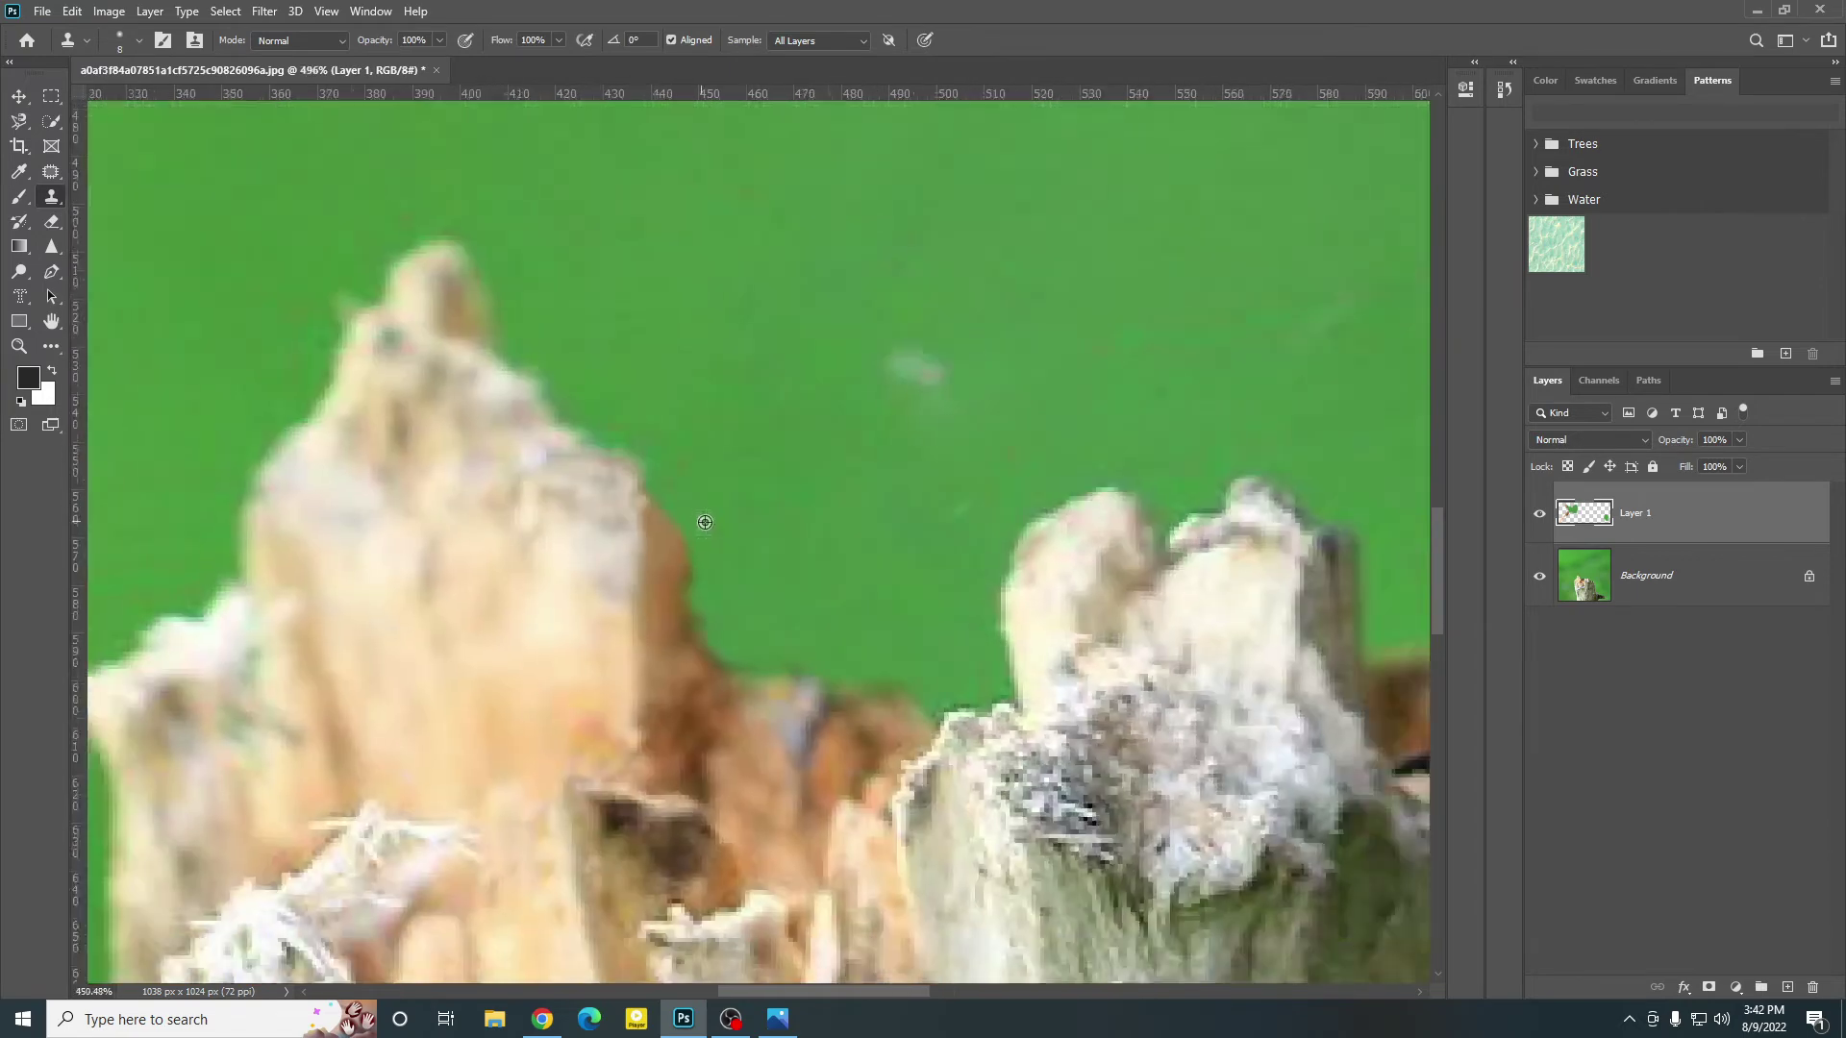
pyautogui.scroll(-1, 705, 522)
pyautogui.scroll(-1, 654, 473)
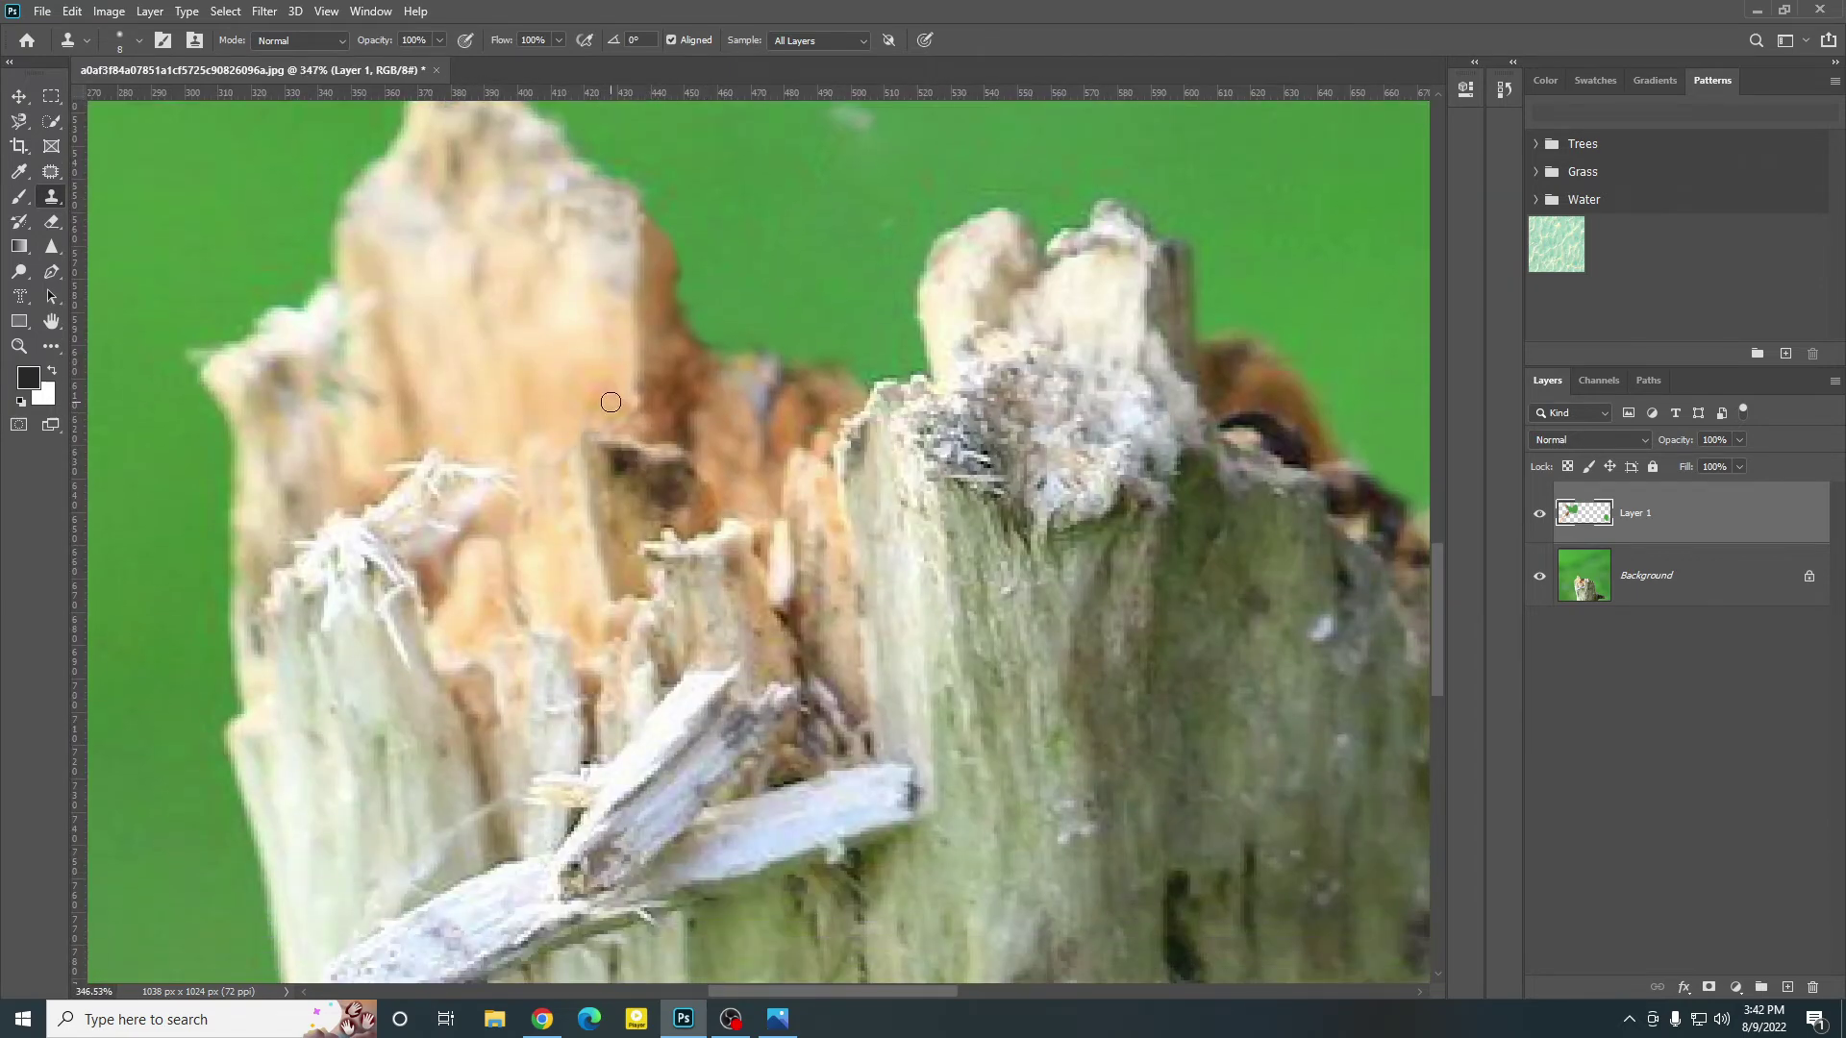
pyautogui.scroll(3, 647, 395)
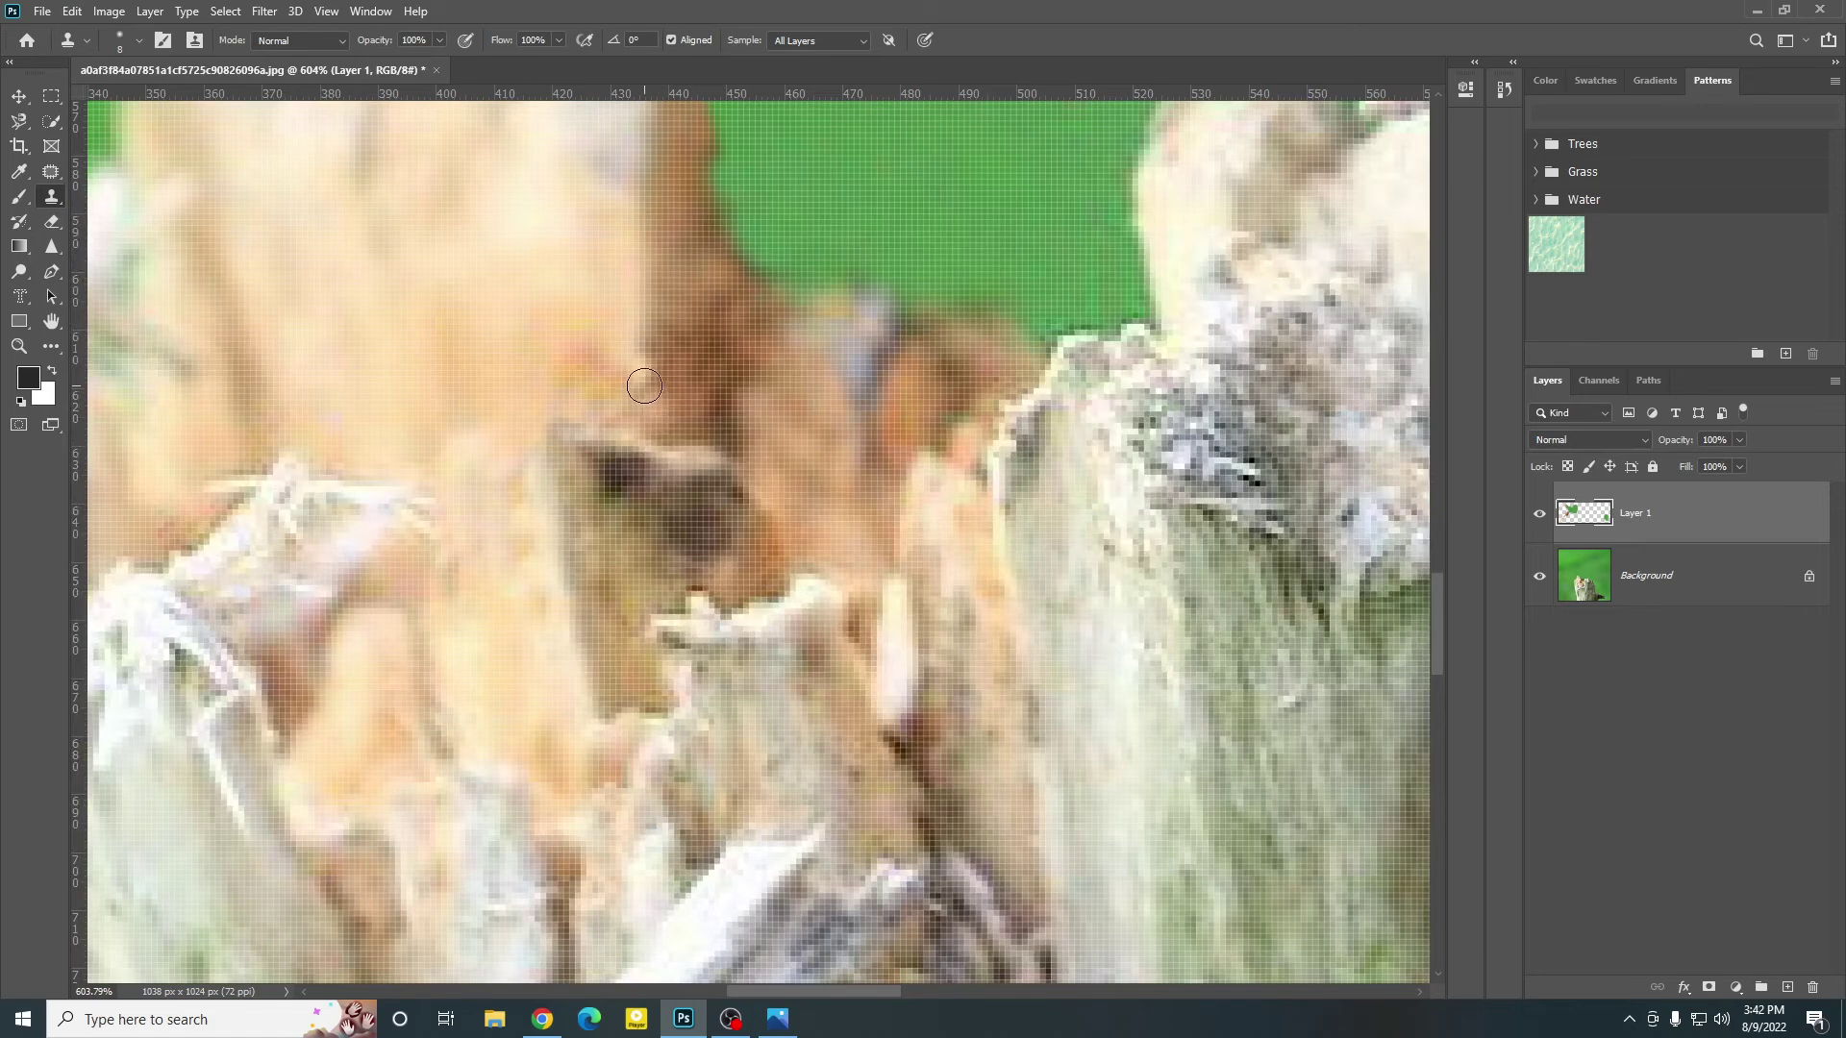
pyautogui.scroll(-5, 625, 414)
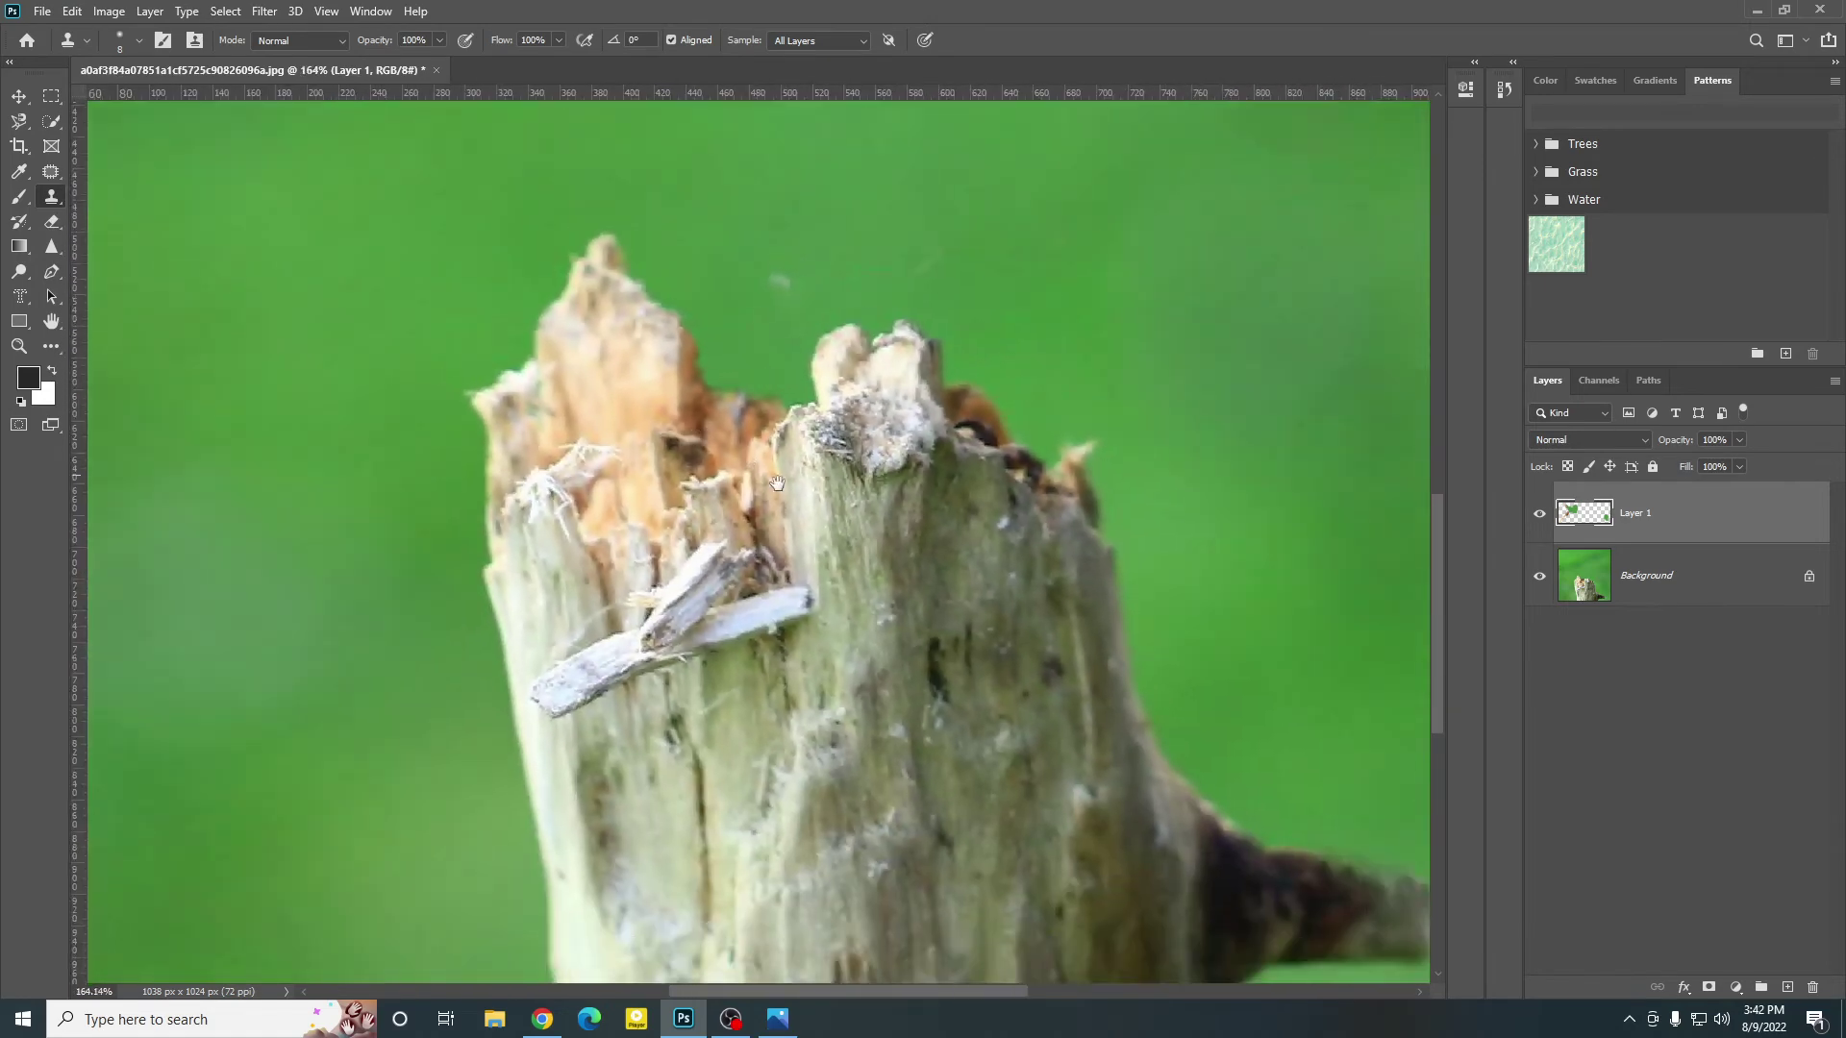
# Step: Clone brown wood over the upper part of the black claw remnant beneath the brown hump on the stump's right shoulder
pyautogui.moveTo(777, 483); pyautogui.dragTo(538, 483)
pyautogui.scroll(4, 896, 497)
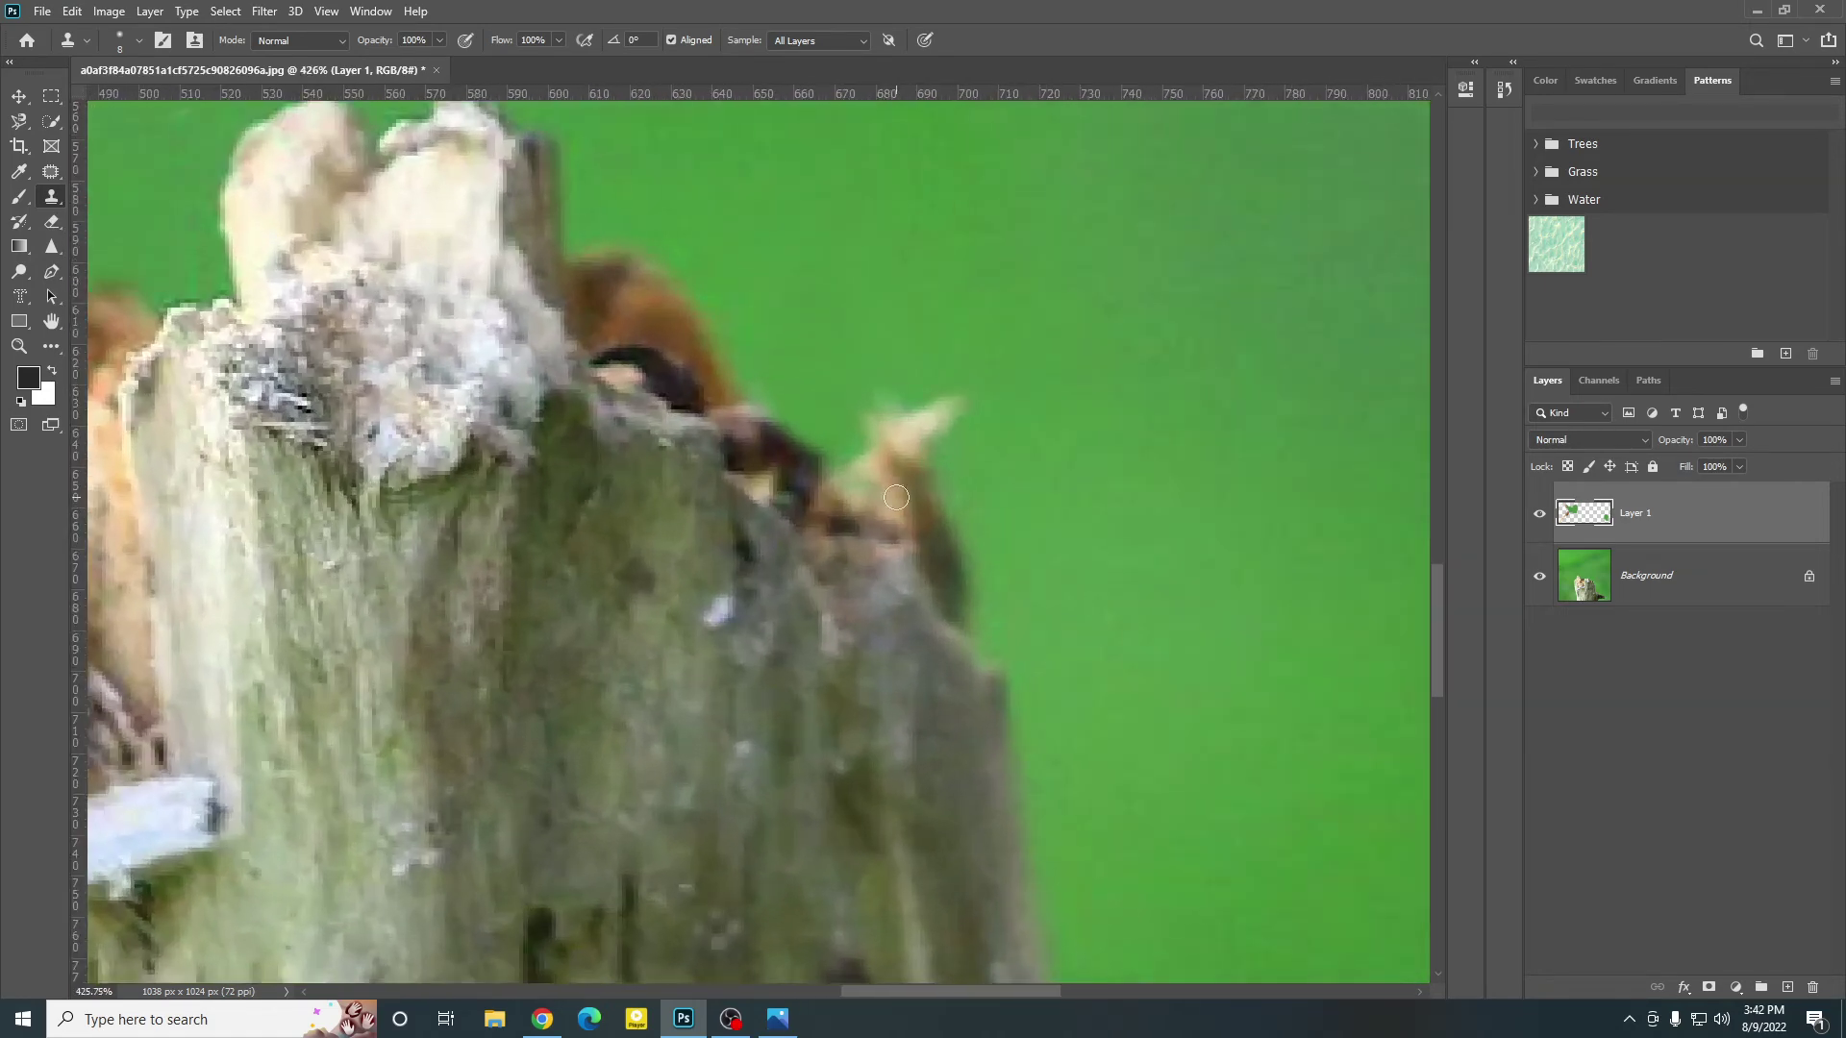
pyautogui.scroll(-2, 896, 497)
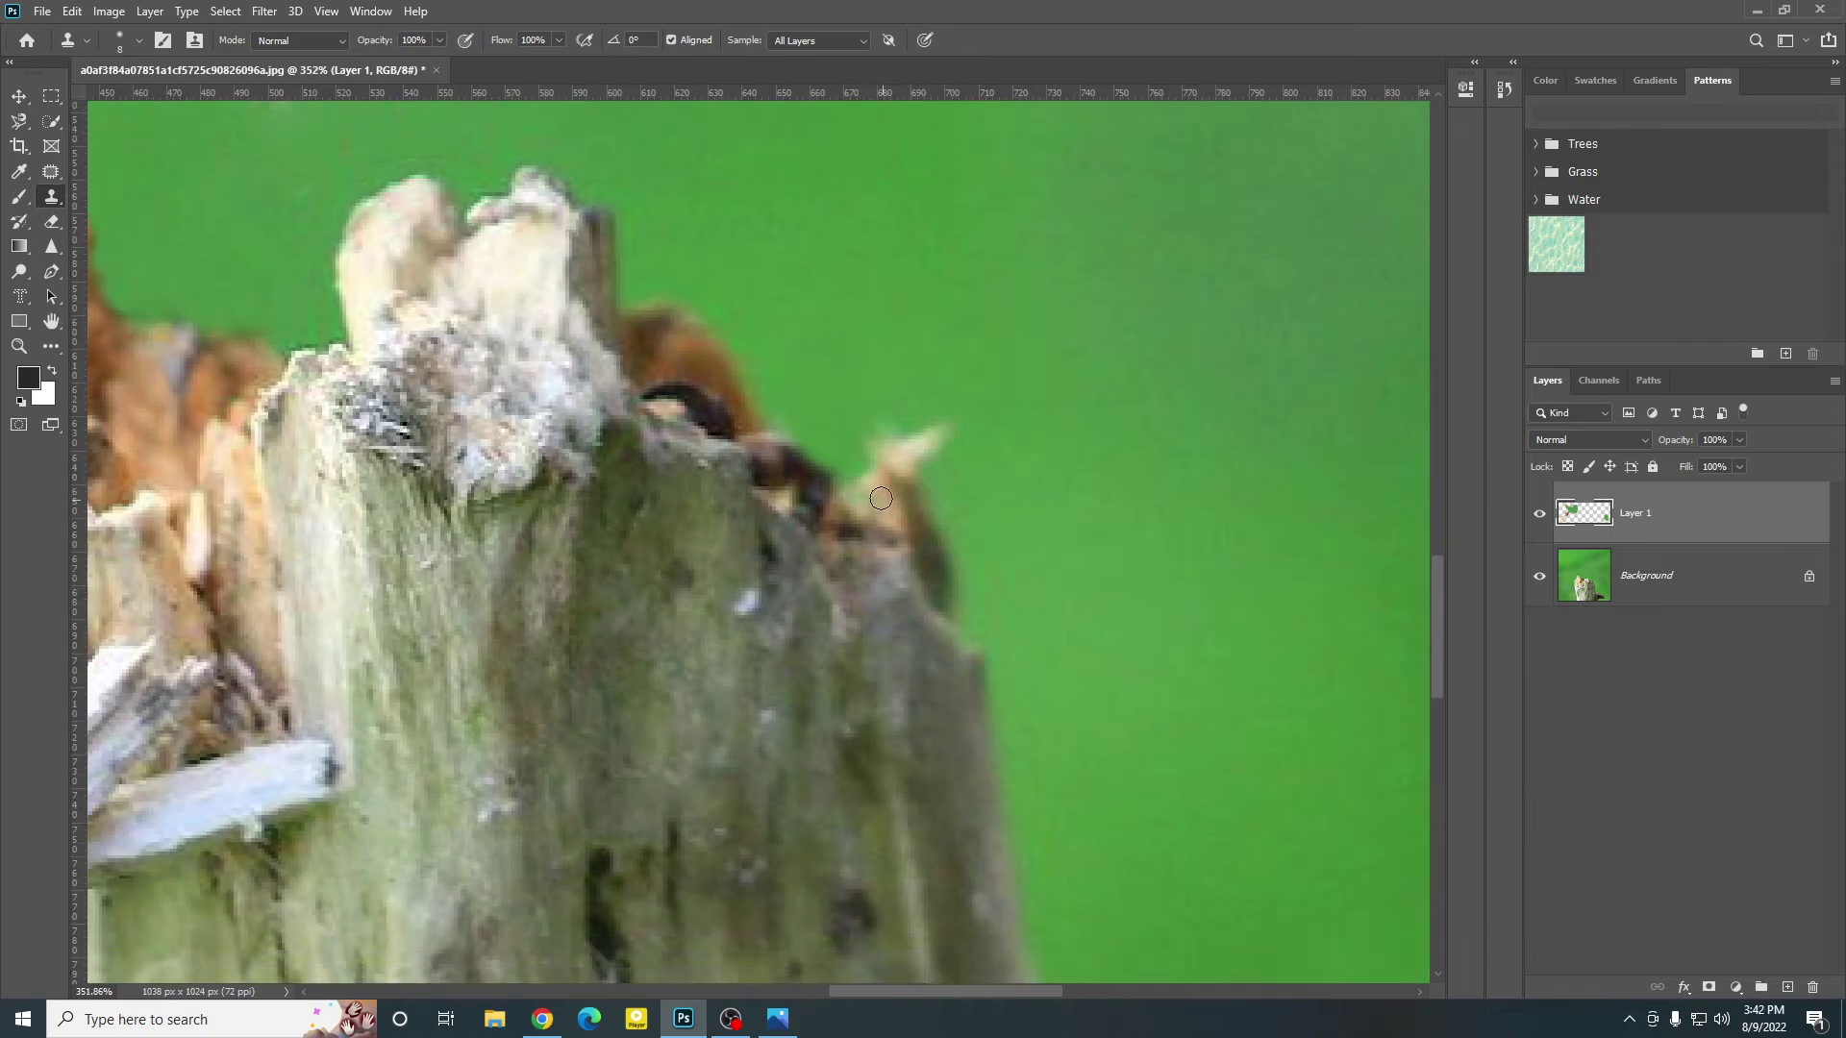
pyautogui.scroll(3, 881, 498)
pyautogui.scroll(1, 489, 421)
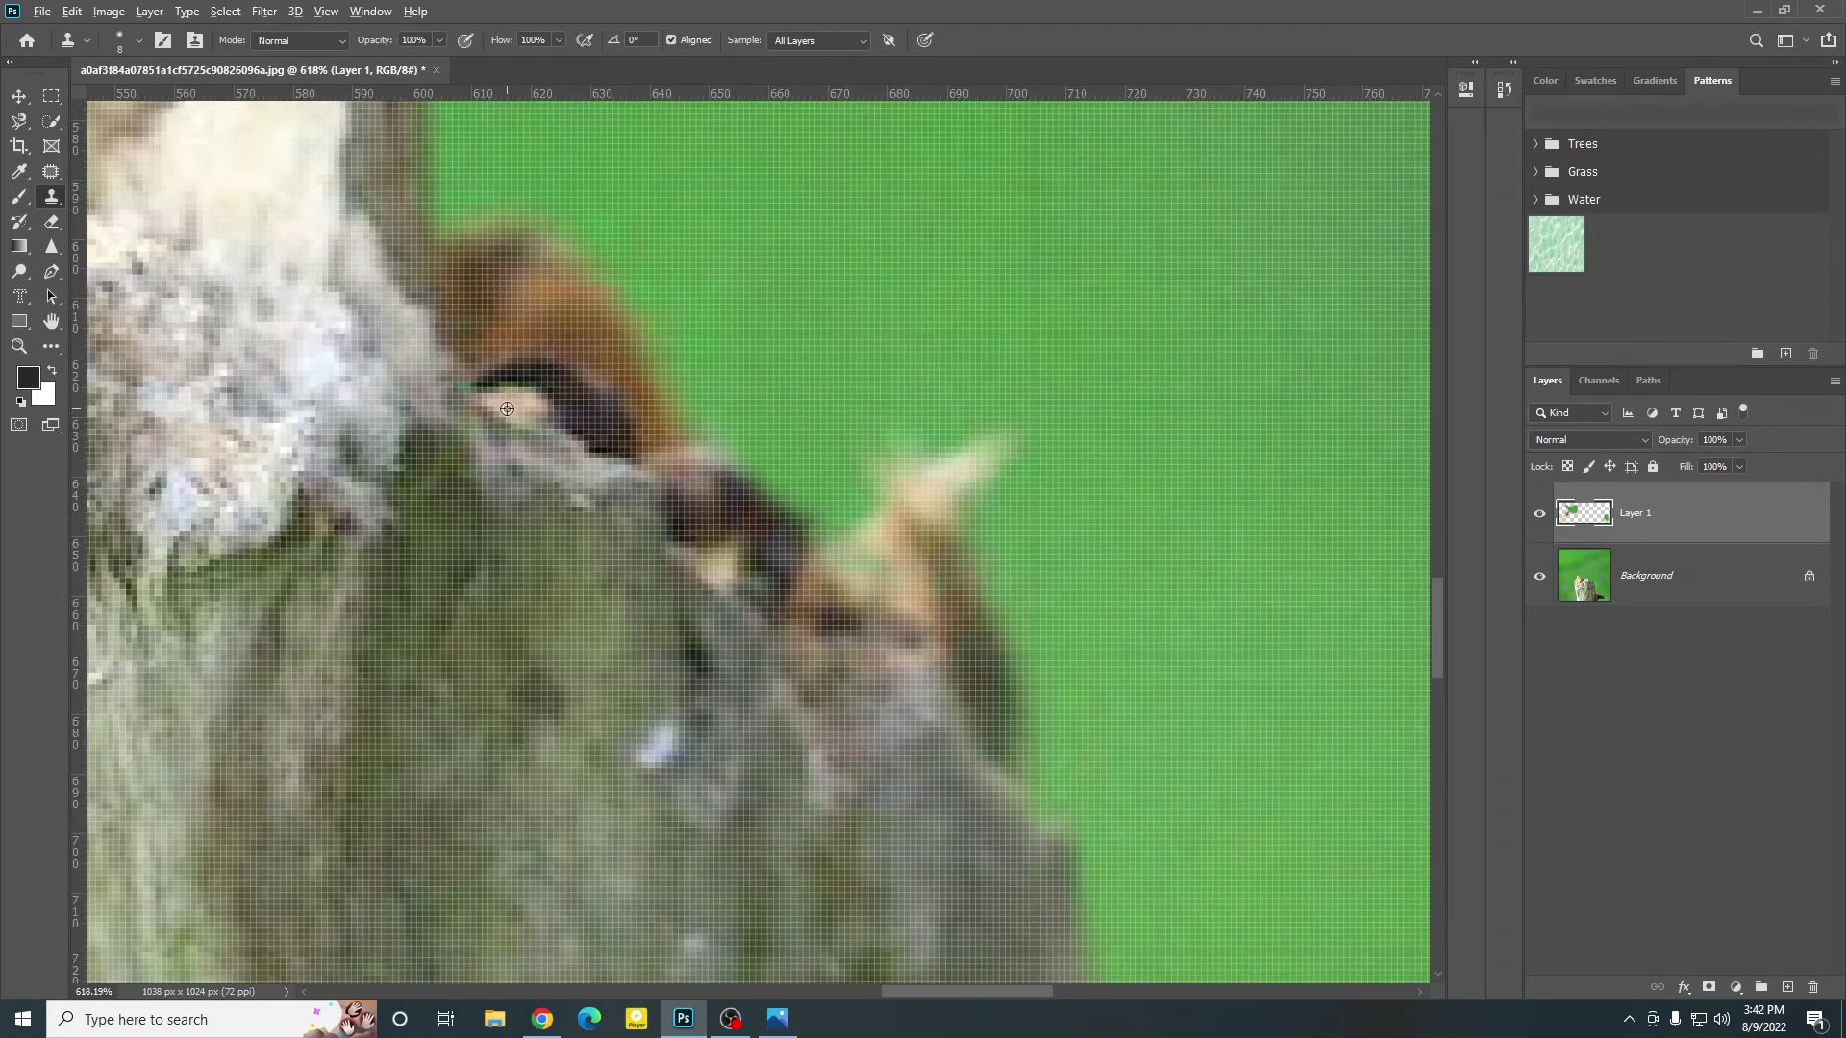
pyautogui.moveTo(494, 377); pyautogui.dragTo(522, 359)
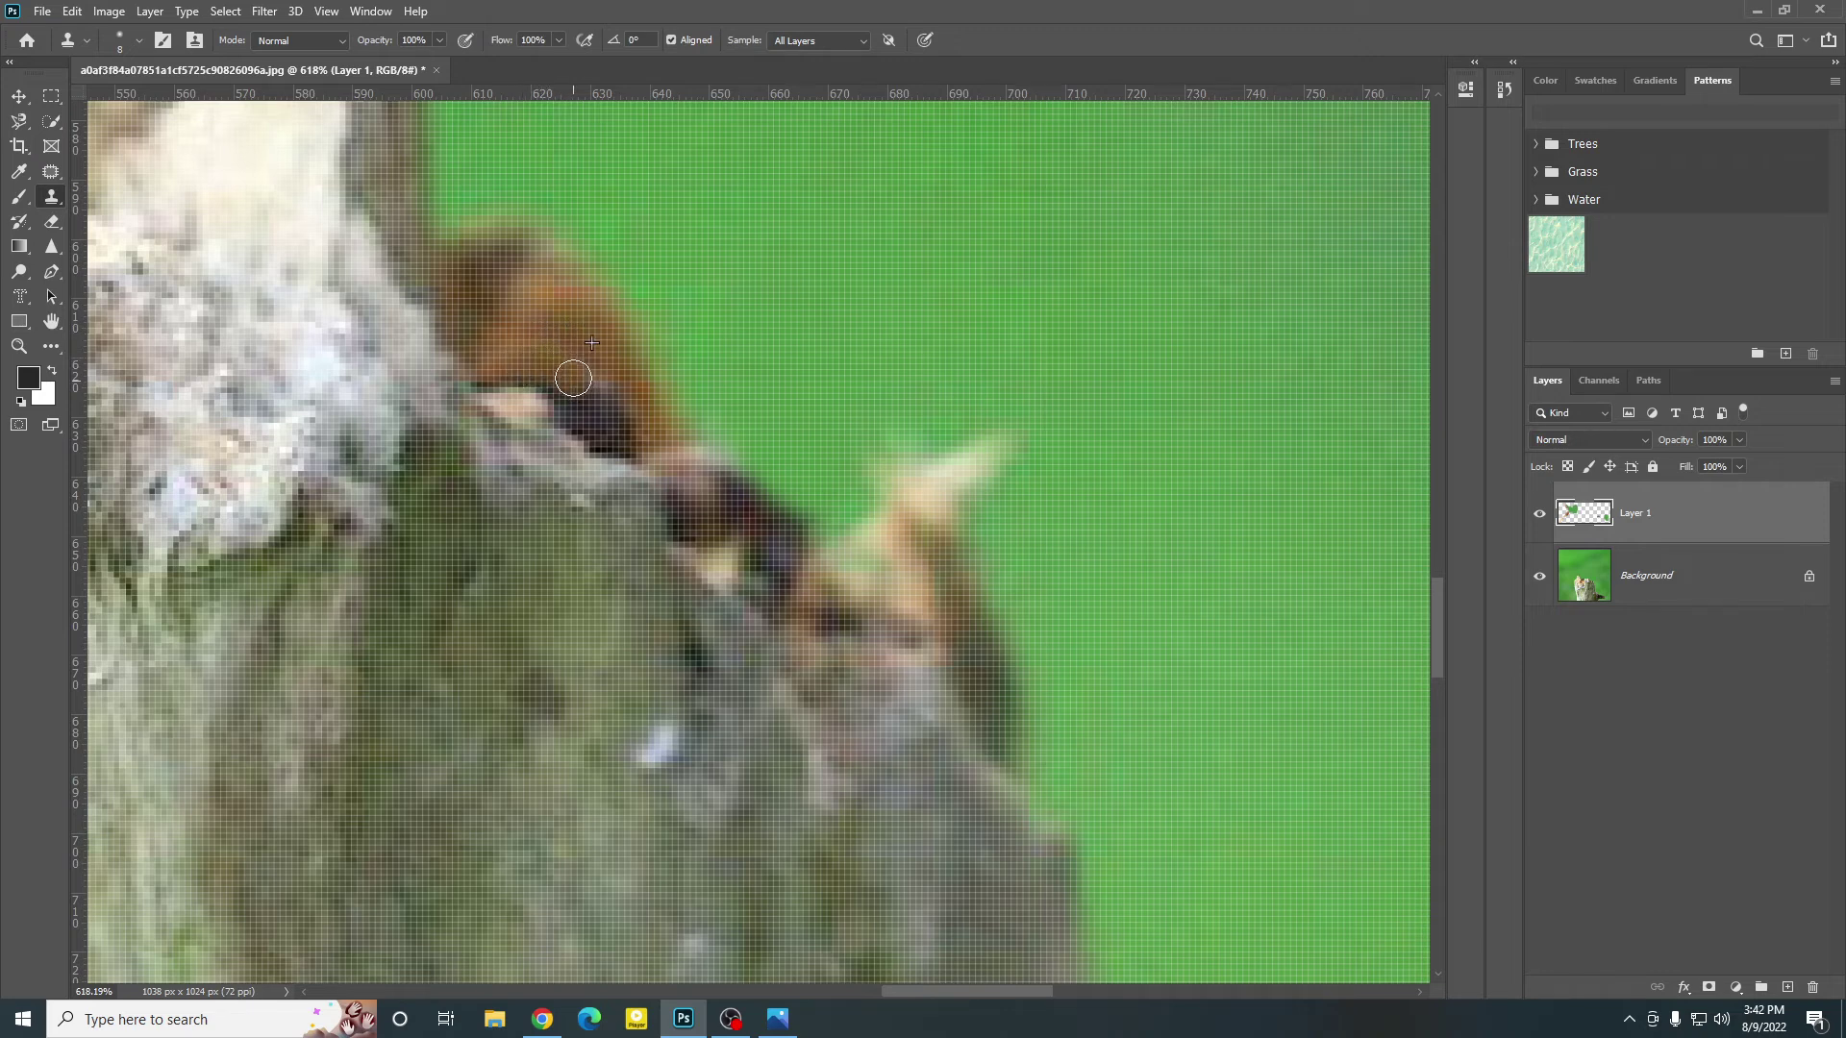
pyautogui.moveTo(597, 390); pyautogui.dragTo(623, 442)
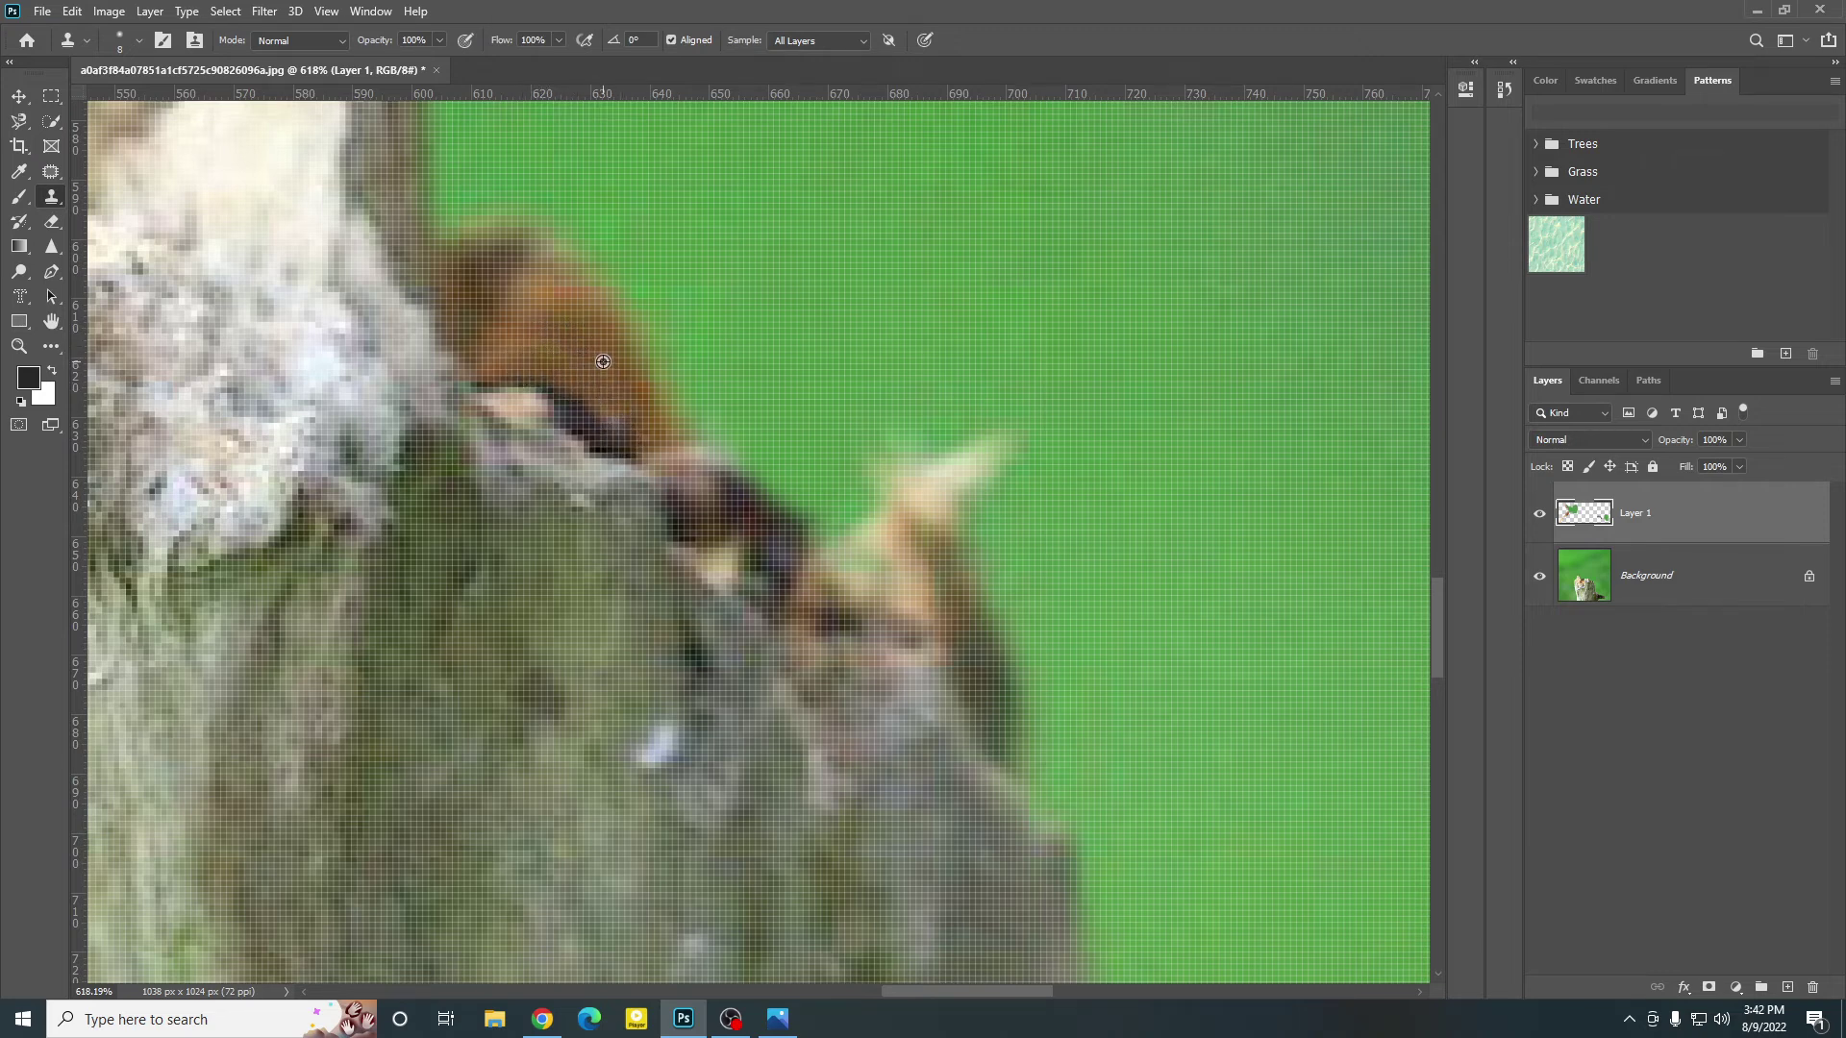
# Step: Clone pale and grey wood over the remaining dark strip along the lower edge of the brown hump
pyautogui.scroll(2, 531, 412)
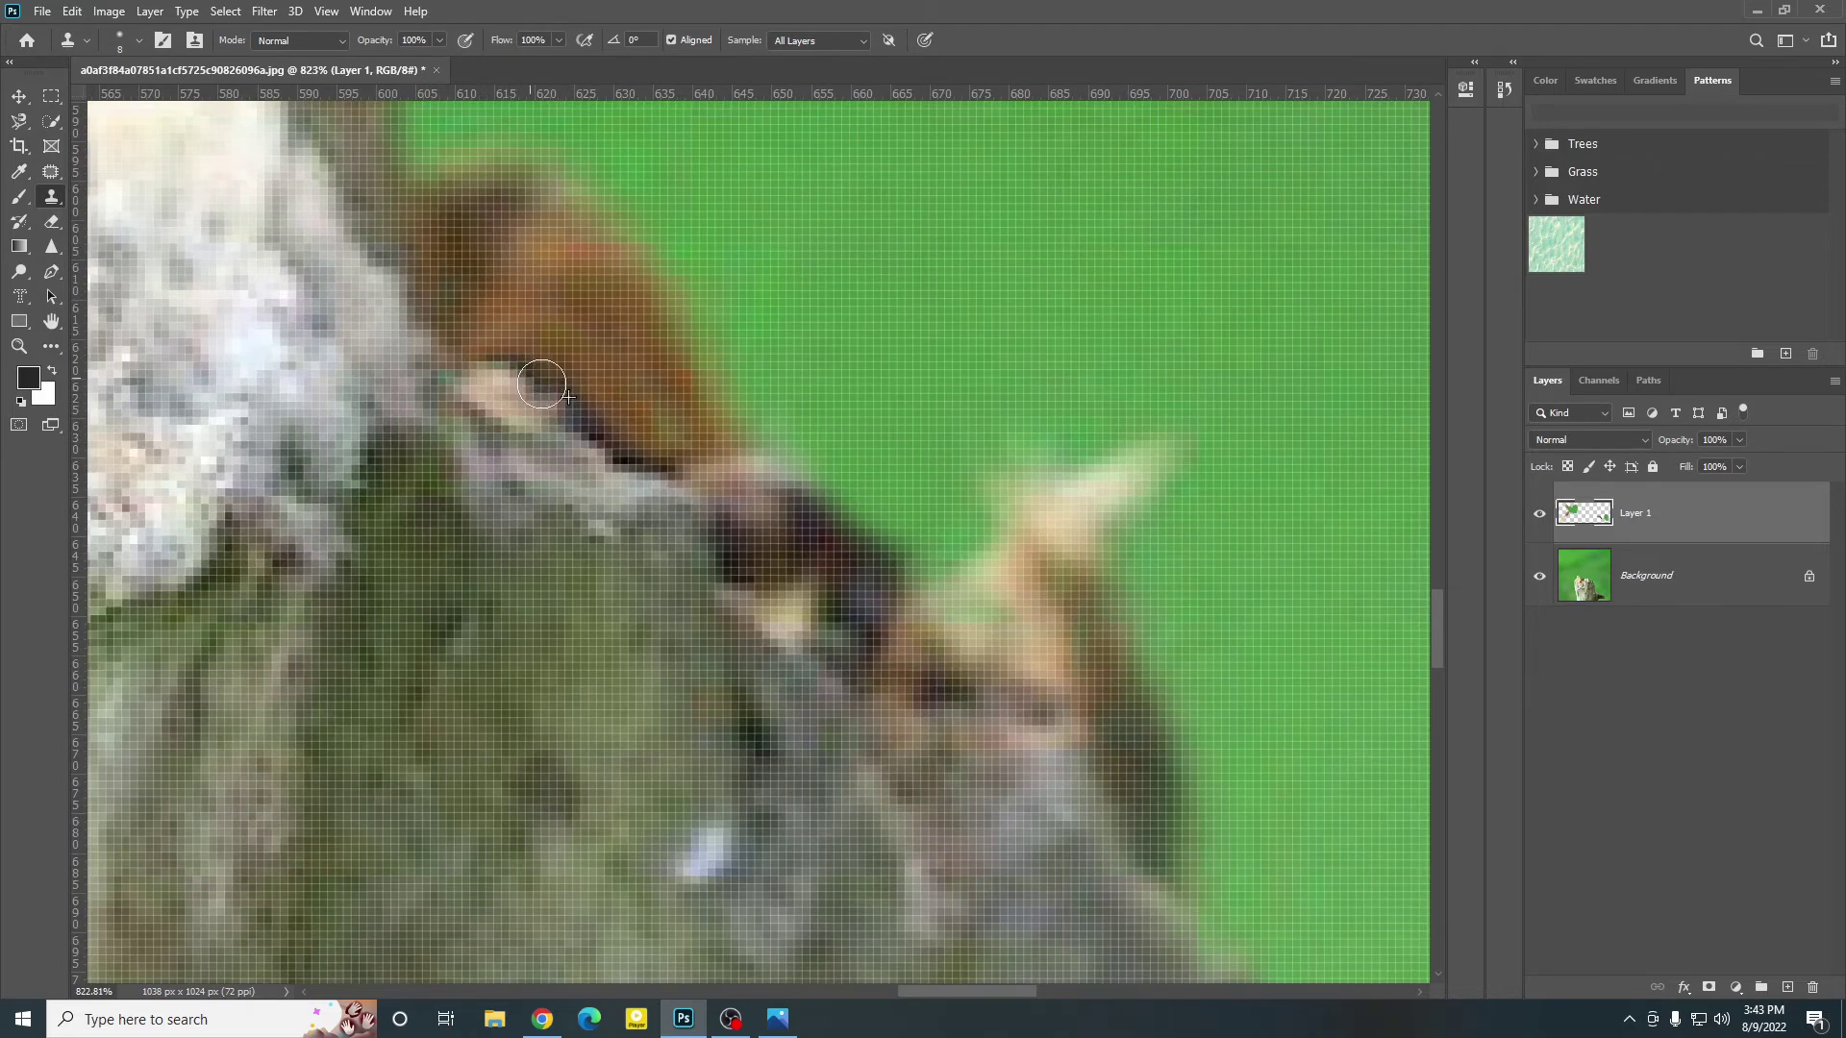
pyautogui.moveTo(499, 387); pyautogui.dragTo(506, 403)
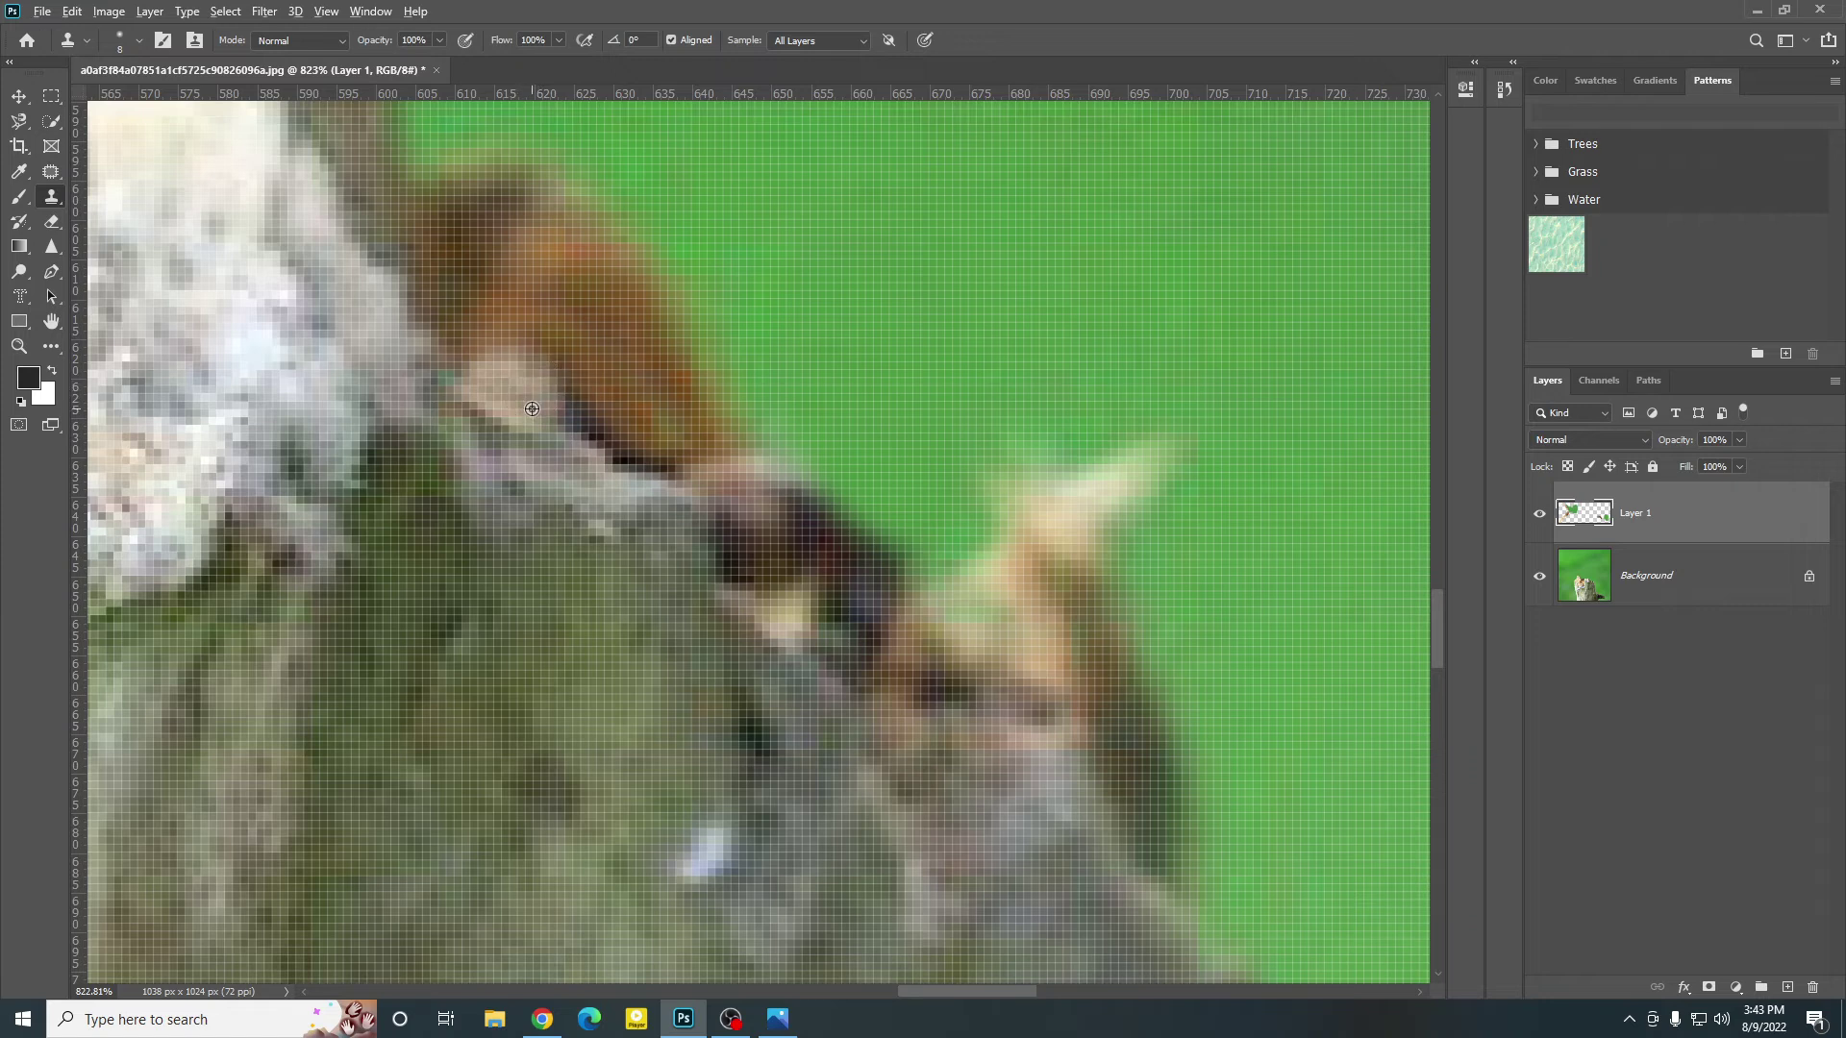
pyautogui.moveTo(562, 390); pyautogui.dragTo(561, 424)
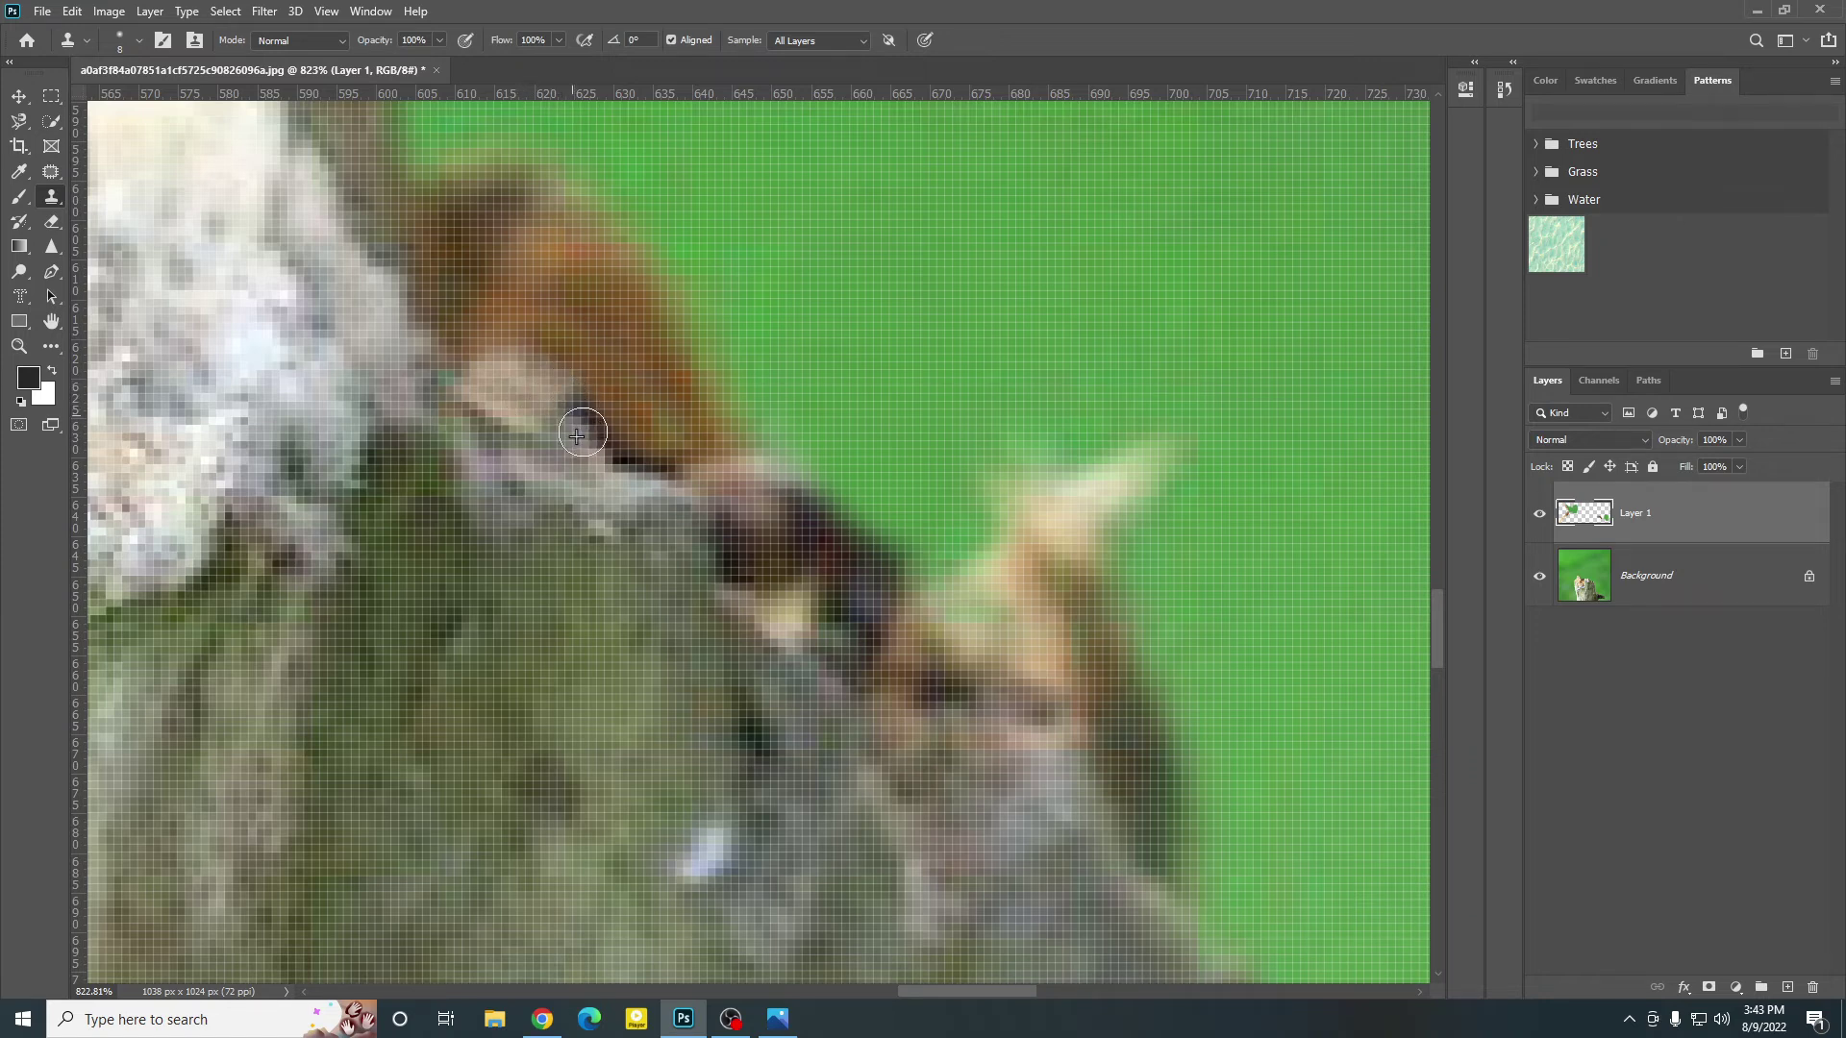
pyautogui.moveTo(572, 422)
pyautogui.mouseDown()
pyautogui.moveTo(603, 445)
pyautogui.moveTo(580, 453)
pyautogui.mouseUp()
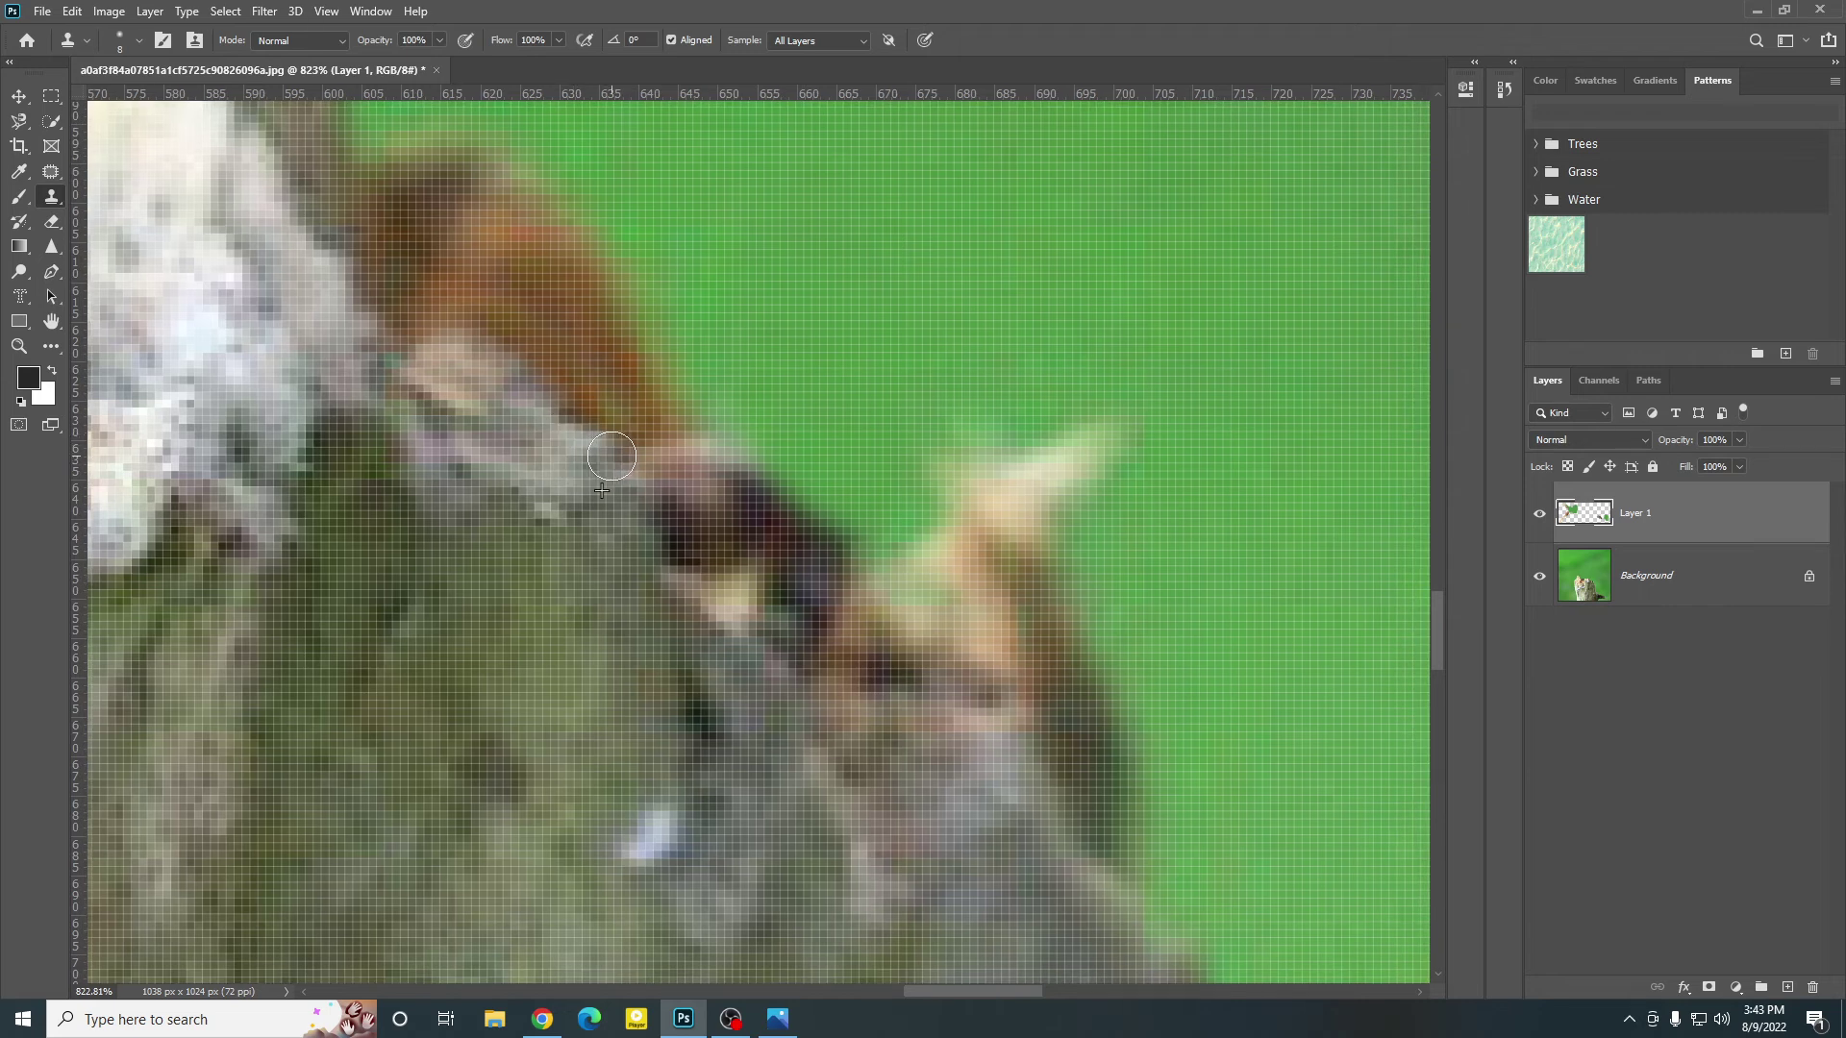
pyautogui.scroll(-6, 612, 457)
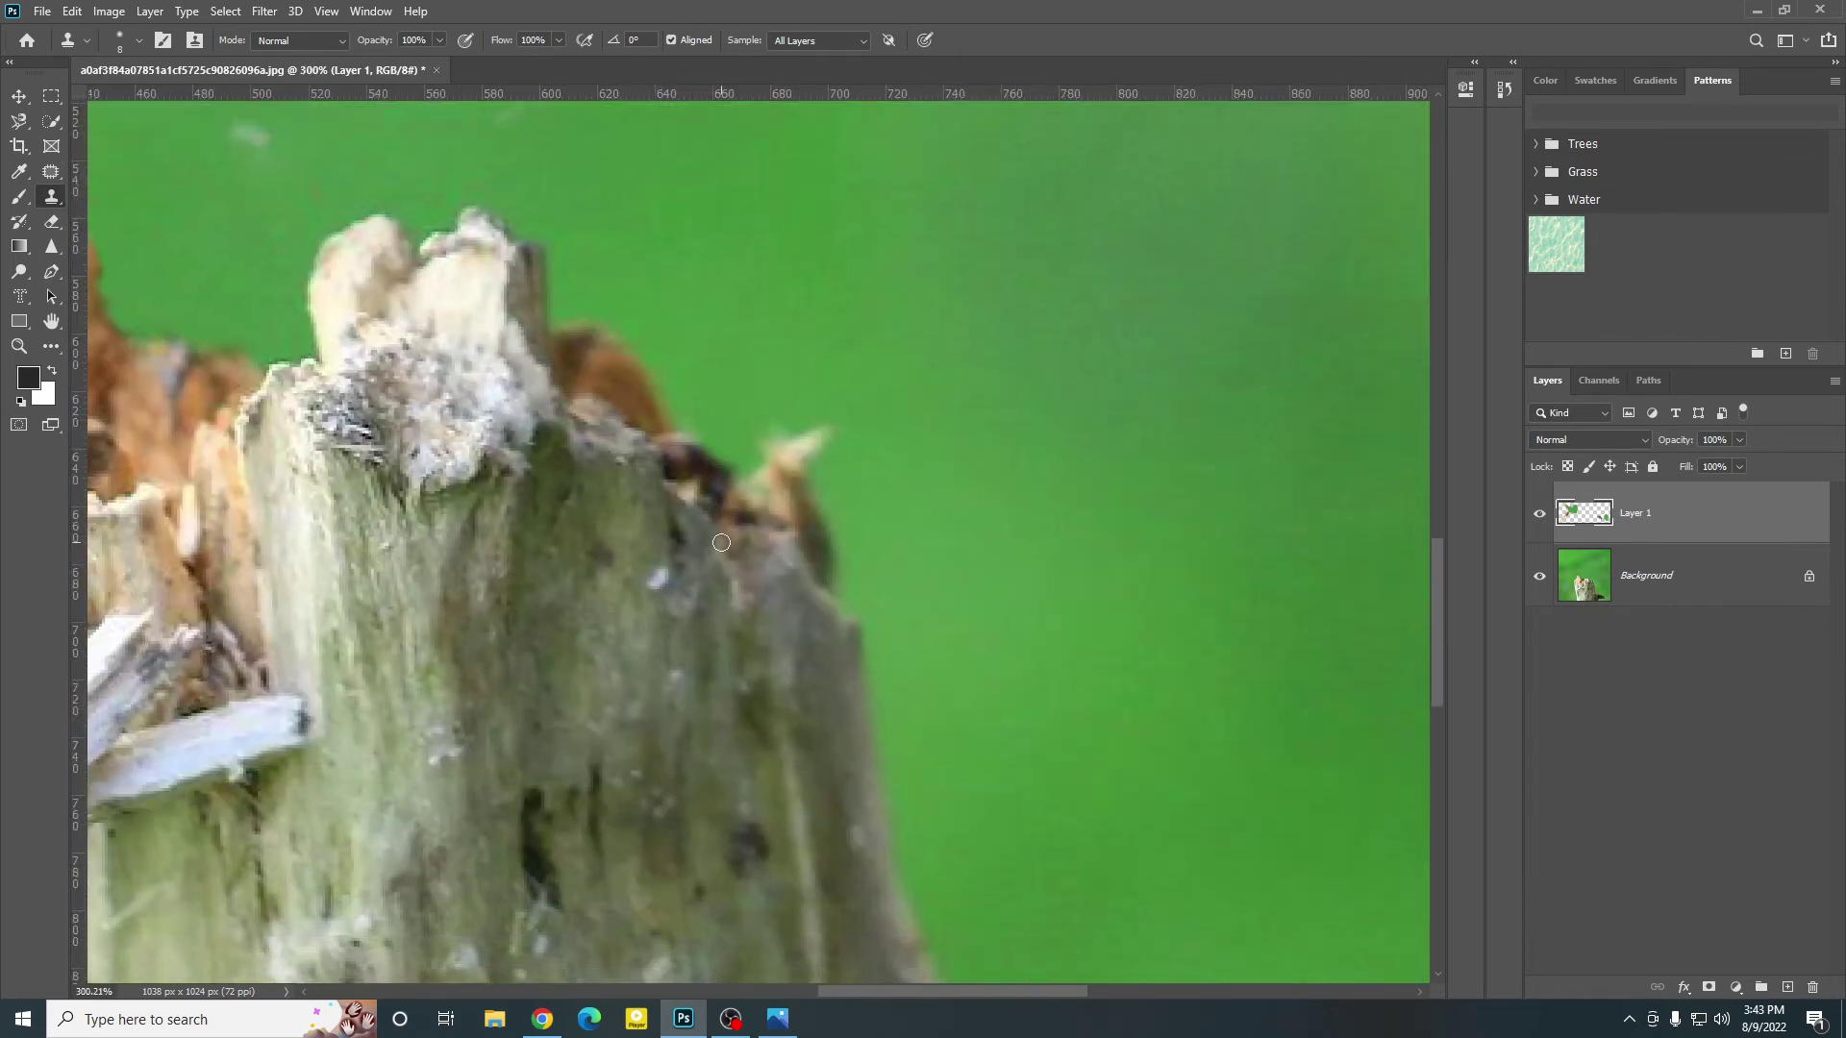
pyautogui.scroll(-1, 721, 543)
pyautogui.scroll(4, 721, 535)
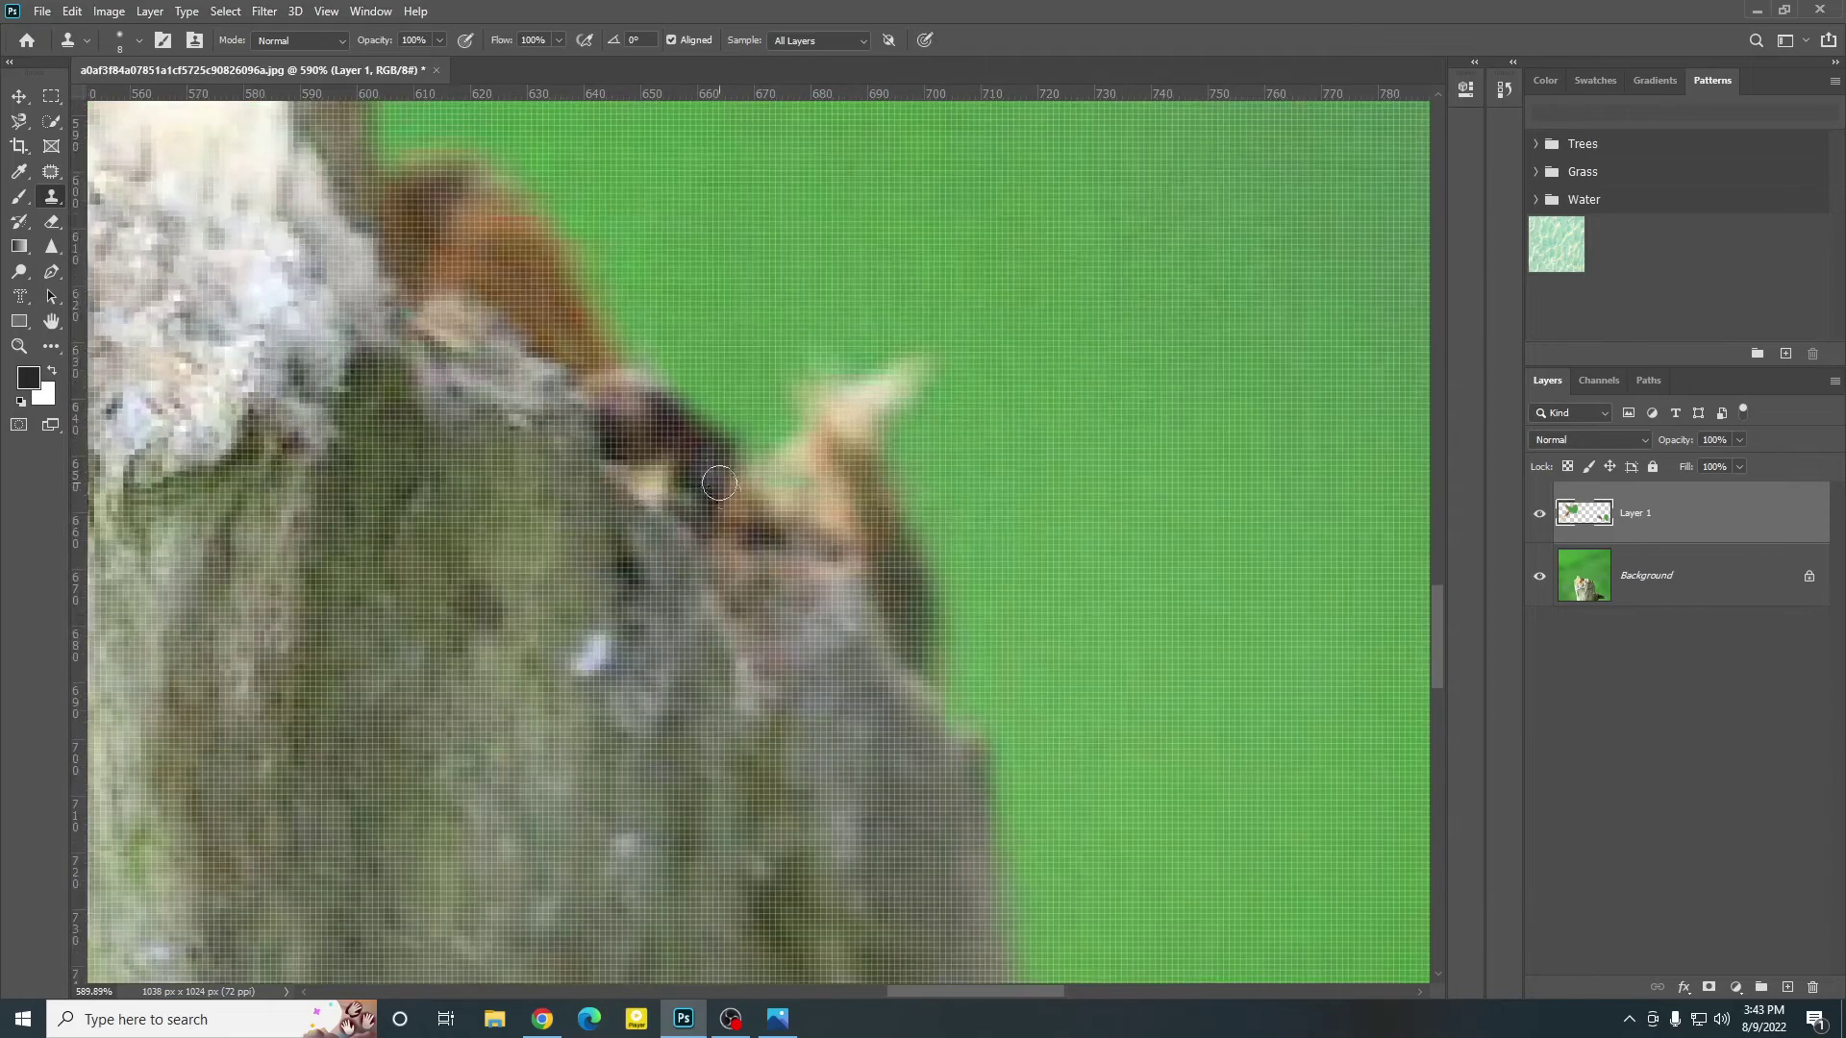
pyautogui.moveTo(706, 531)
pyautogui.mouseDown()
pyautogui.moveTo(861, 741)
pyautogui.moveTo(948, 654)
pyautogui.moveTo(783, 647)
pyautogui.moveTo(739, 513)
pyautogui.mouseUp()
pyautogui.scroll(1, 739, 513)
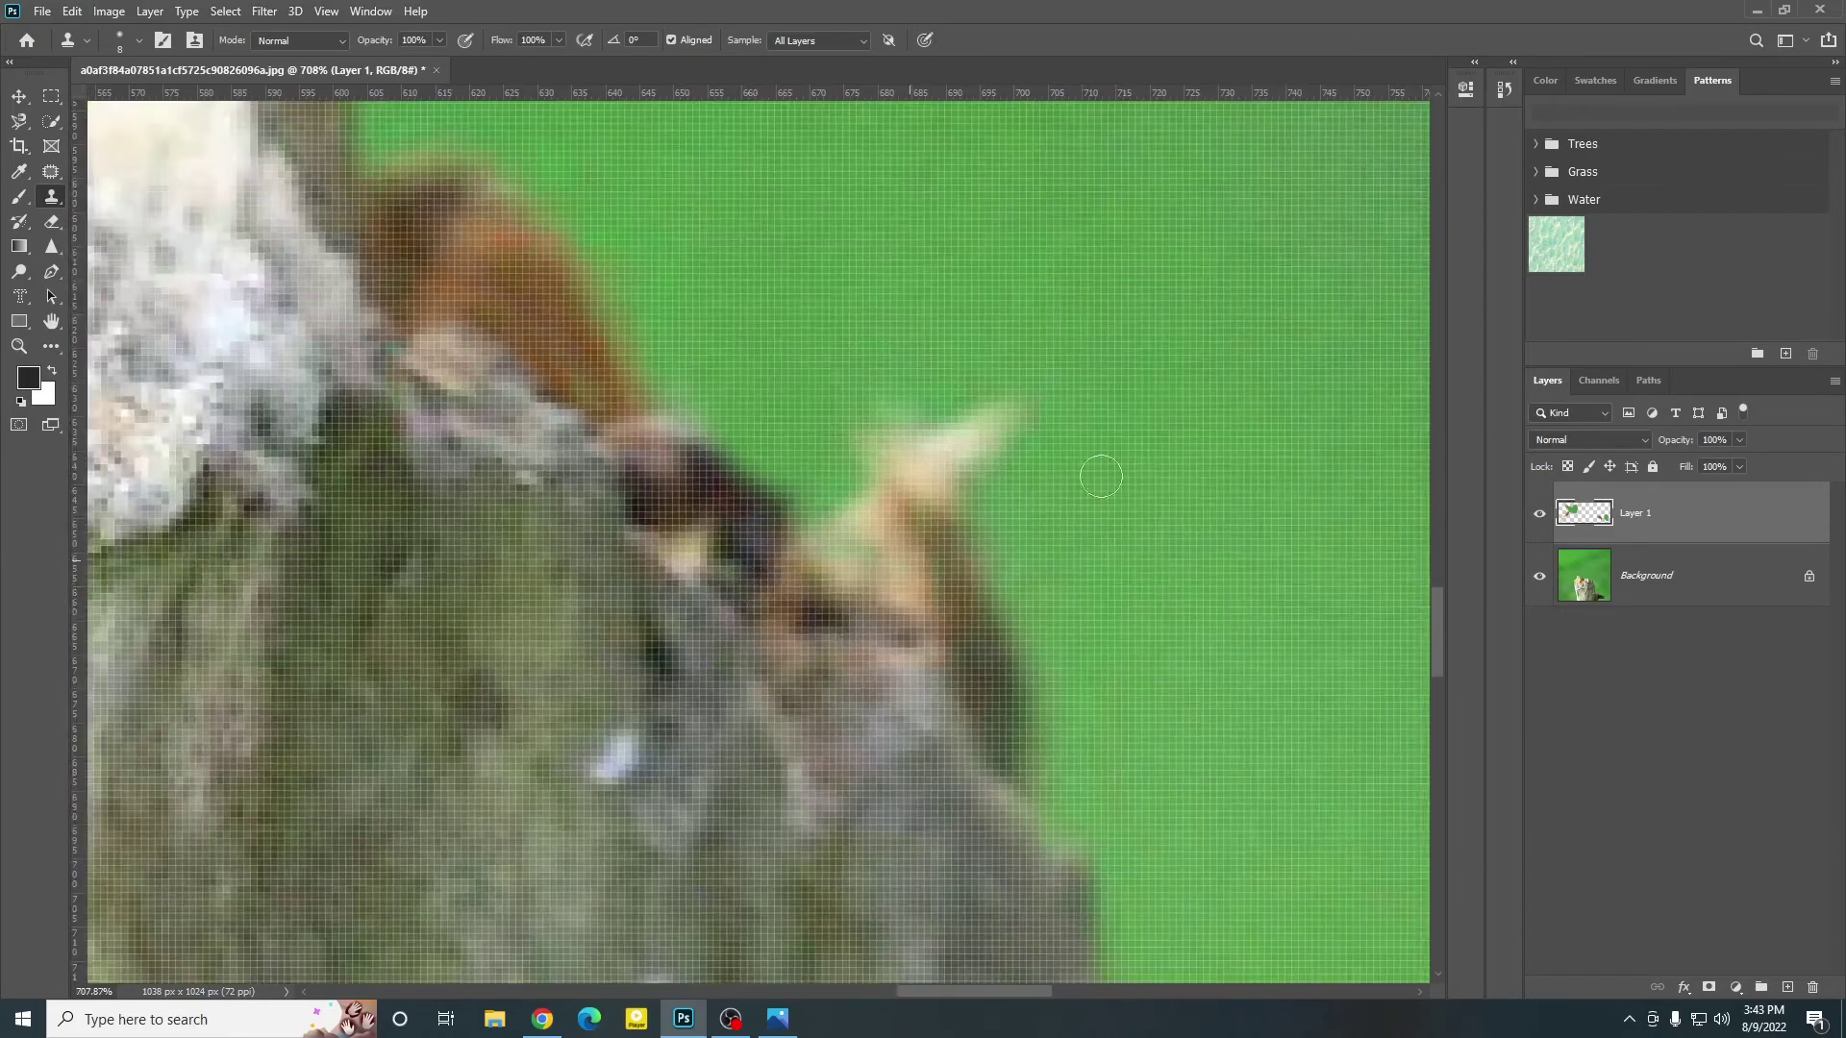
pyautogui.click(1757, 9)
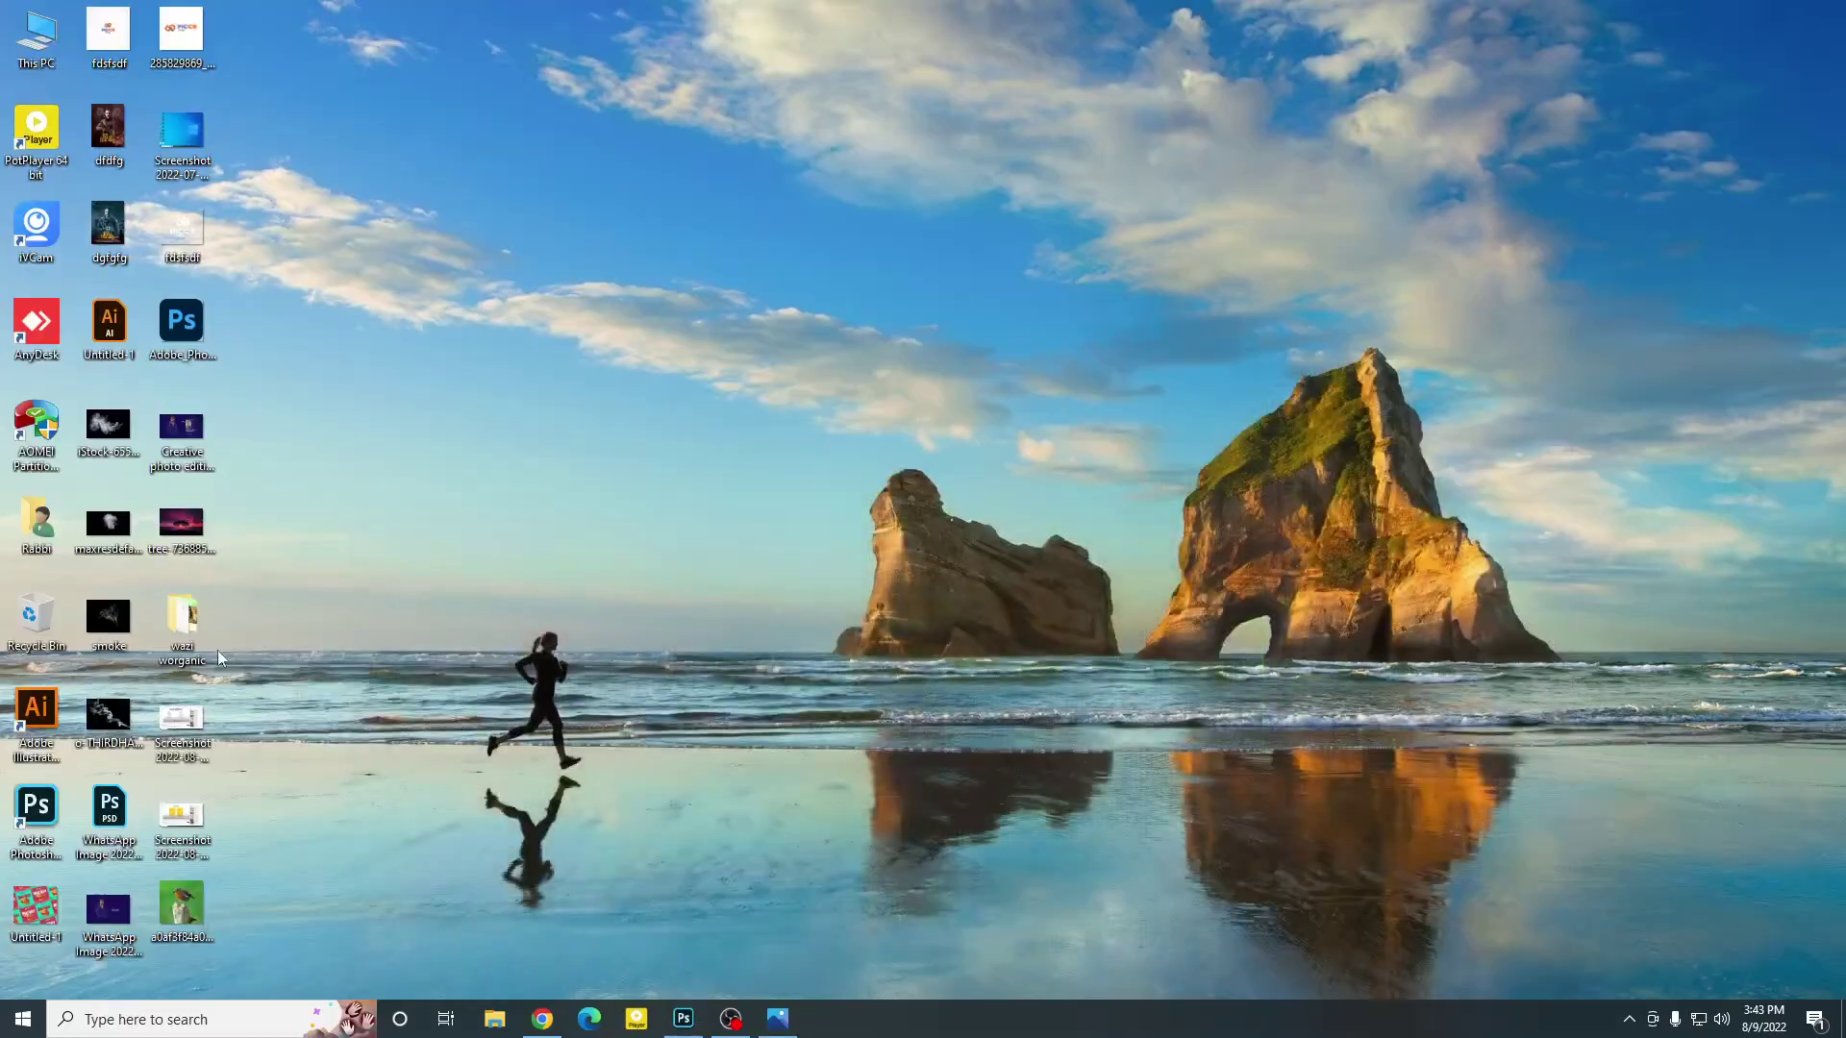
pyautogui.moveTo(670, 979); pyautogui.dragTo(1142, 3)
pyautogui.scroll(-2, 671, 543)
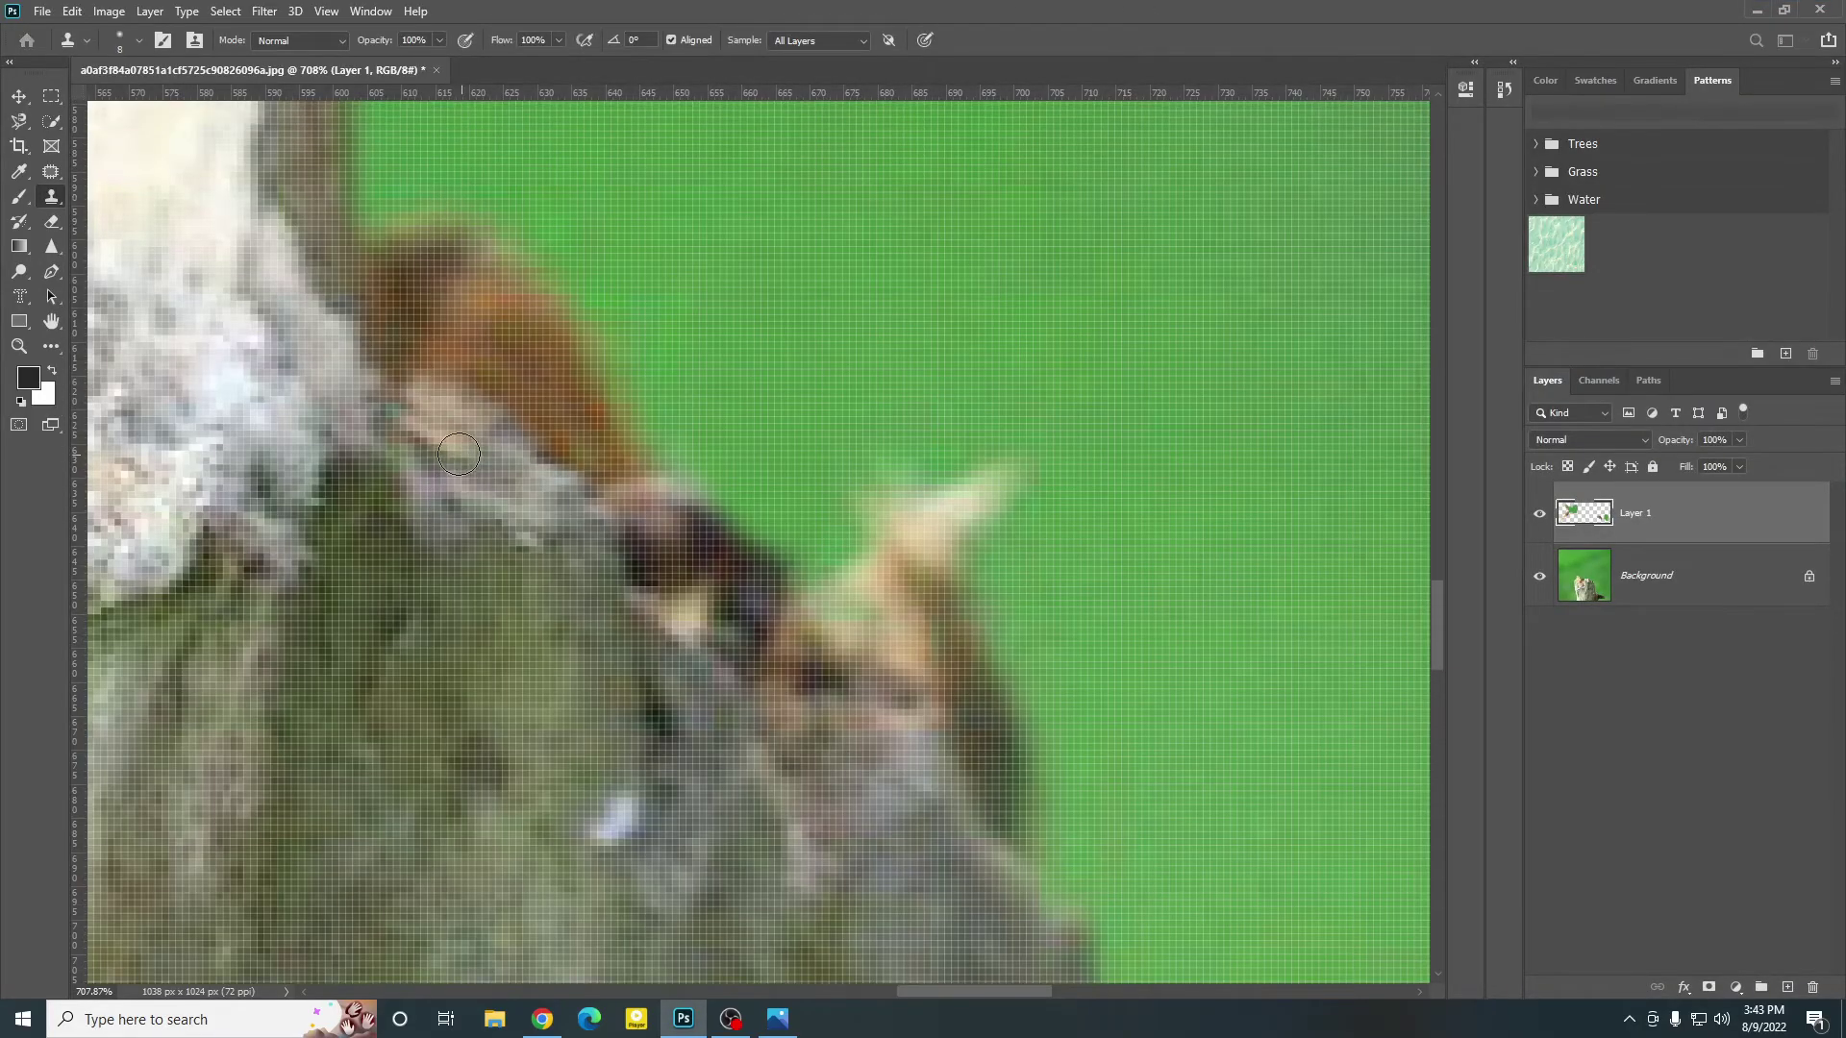
# Step: Clone grey and cream wood over the left and lower parts of the second dark claw patch on the right shoulder
pyautogui.scroll(3, 671, 543)
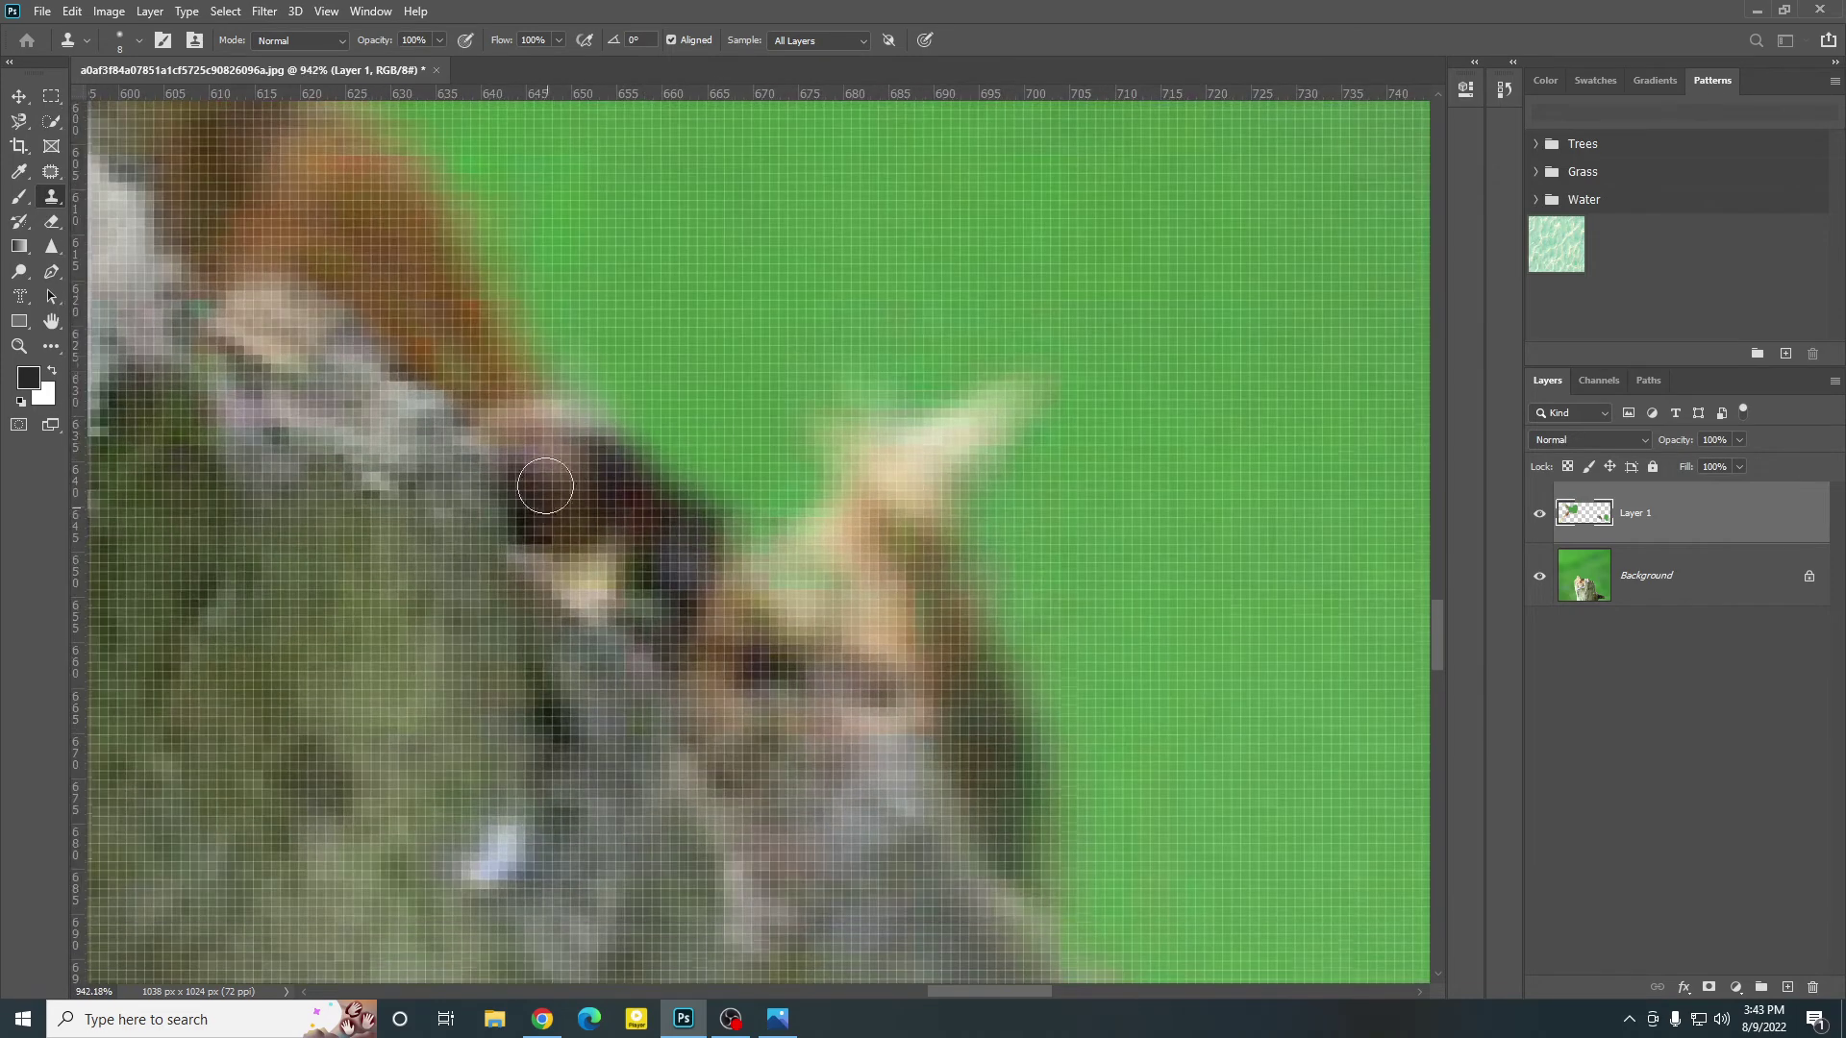
pyautogui.keyDown('alt'); pyautogui.click(484, 531); pyautogui.keyUp('alt')
pyautogui.moveTo(518, 503); pyautogui.dragTo(605, 476)
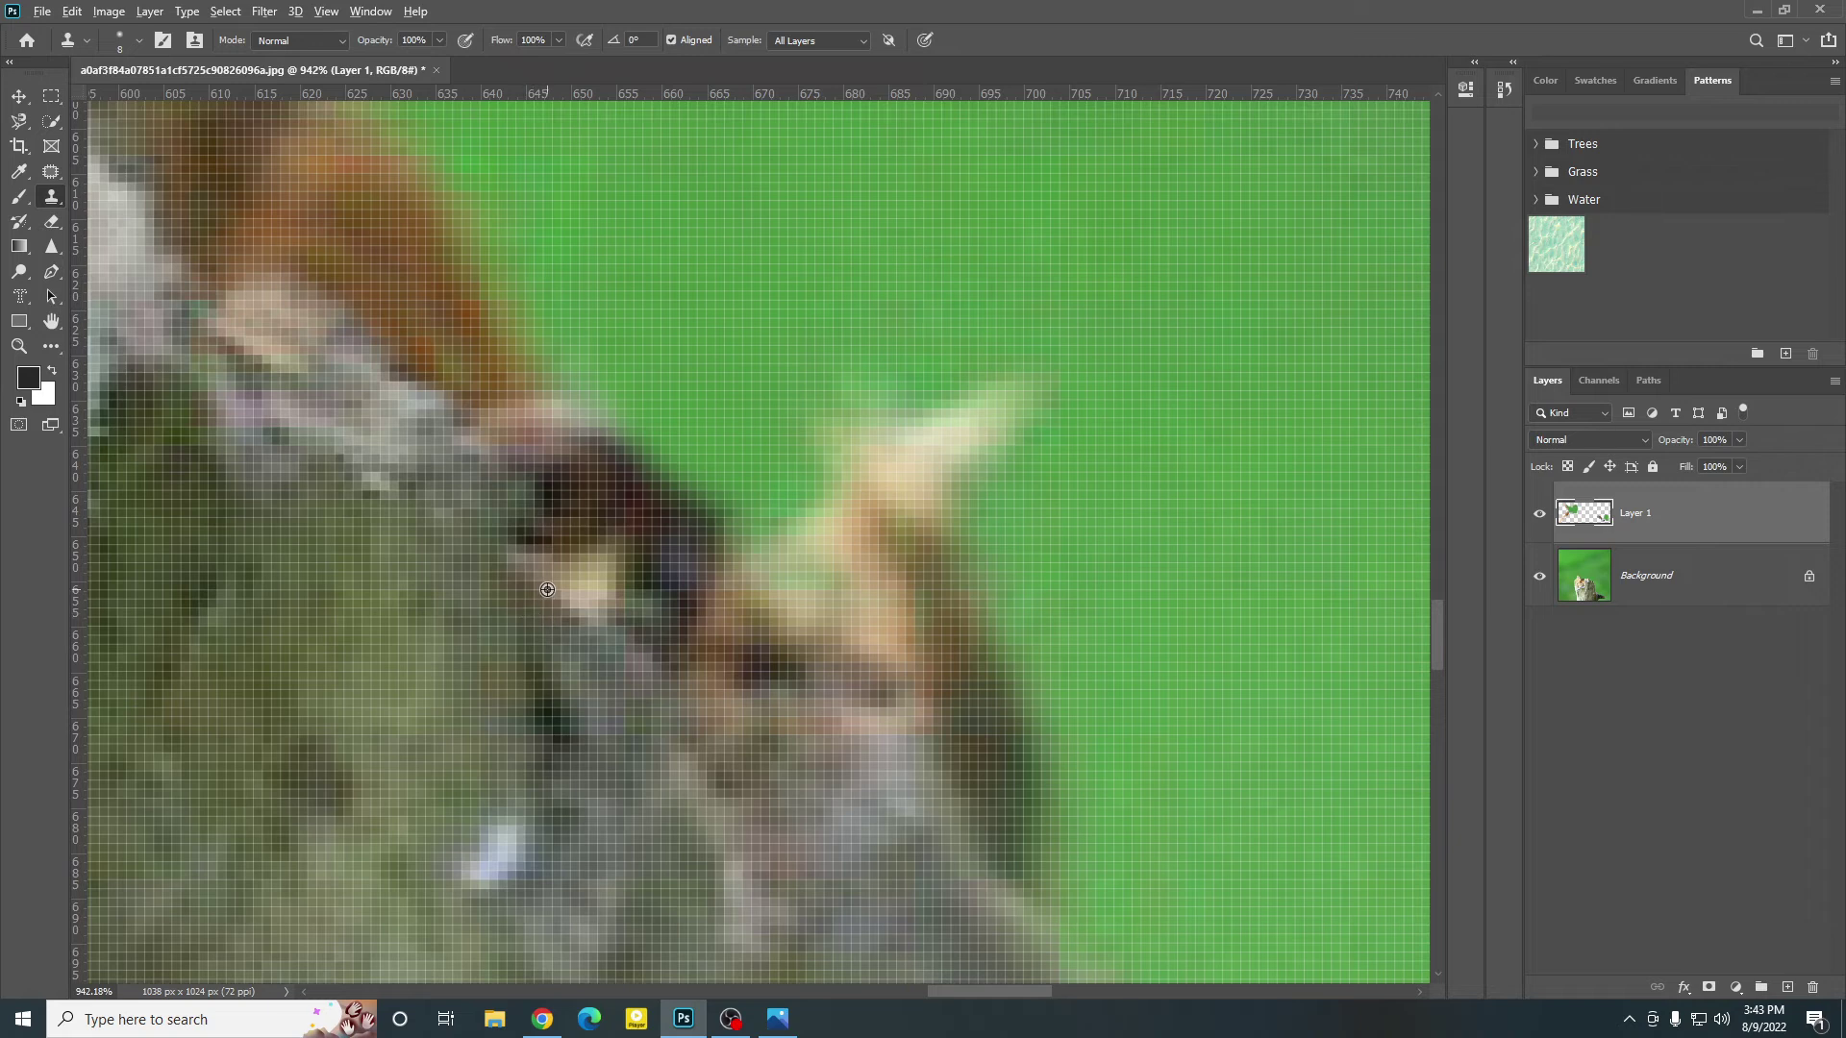
pyautogui.moveTo(563, 565)
pyautogui.mouseDown()
pyautogui.moveTo(617, 517)
pyautogui.moveTo(640, 565)
pyautogui.moveTo(577, 590)
pyautogui.moveTo(641, 613)
pyautogui.moveTo(748, 612)
pyautogui.moveTo(707, 634)
pyautogui.moveTo(686, 607)
pyautogui.moveTo(706, 554)
pyautogui.mouseUp()
pyautogui.keyDown('alt'); pyautogui.click(574, 571); pyautogui.keyUp('alt')
pyautogui.keyDown('alt'); pyautogui.click(587, 582); pyautogui.keyUp('alt')
pyautogui.keyDown('alt'); pyautogui.click(604, 597); pyautogui.keyUp('alt')
# Step: Clone the neighbouring brown wood over the dark patch's lower right end, undoing the first unwanted stroke
pyautogui.keyDown('alt'); pyautogui.click(748, 612); pyautogui.keyUp('alt')
pyautogui.hotkey('ctrl', 'z')
pyautogui.keyDown('alt'); pyautogui.click(722, 642); pyautogui.keyUp('alt')
pyautogui.click(674, 643)
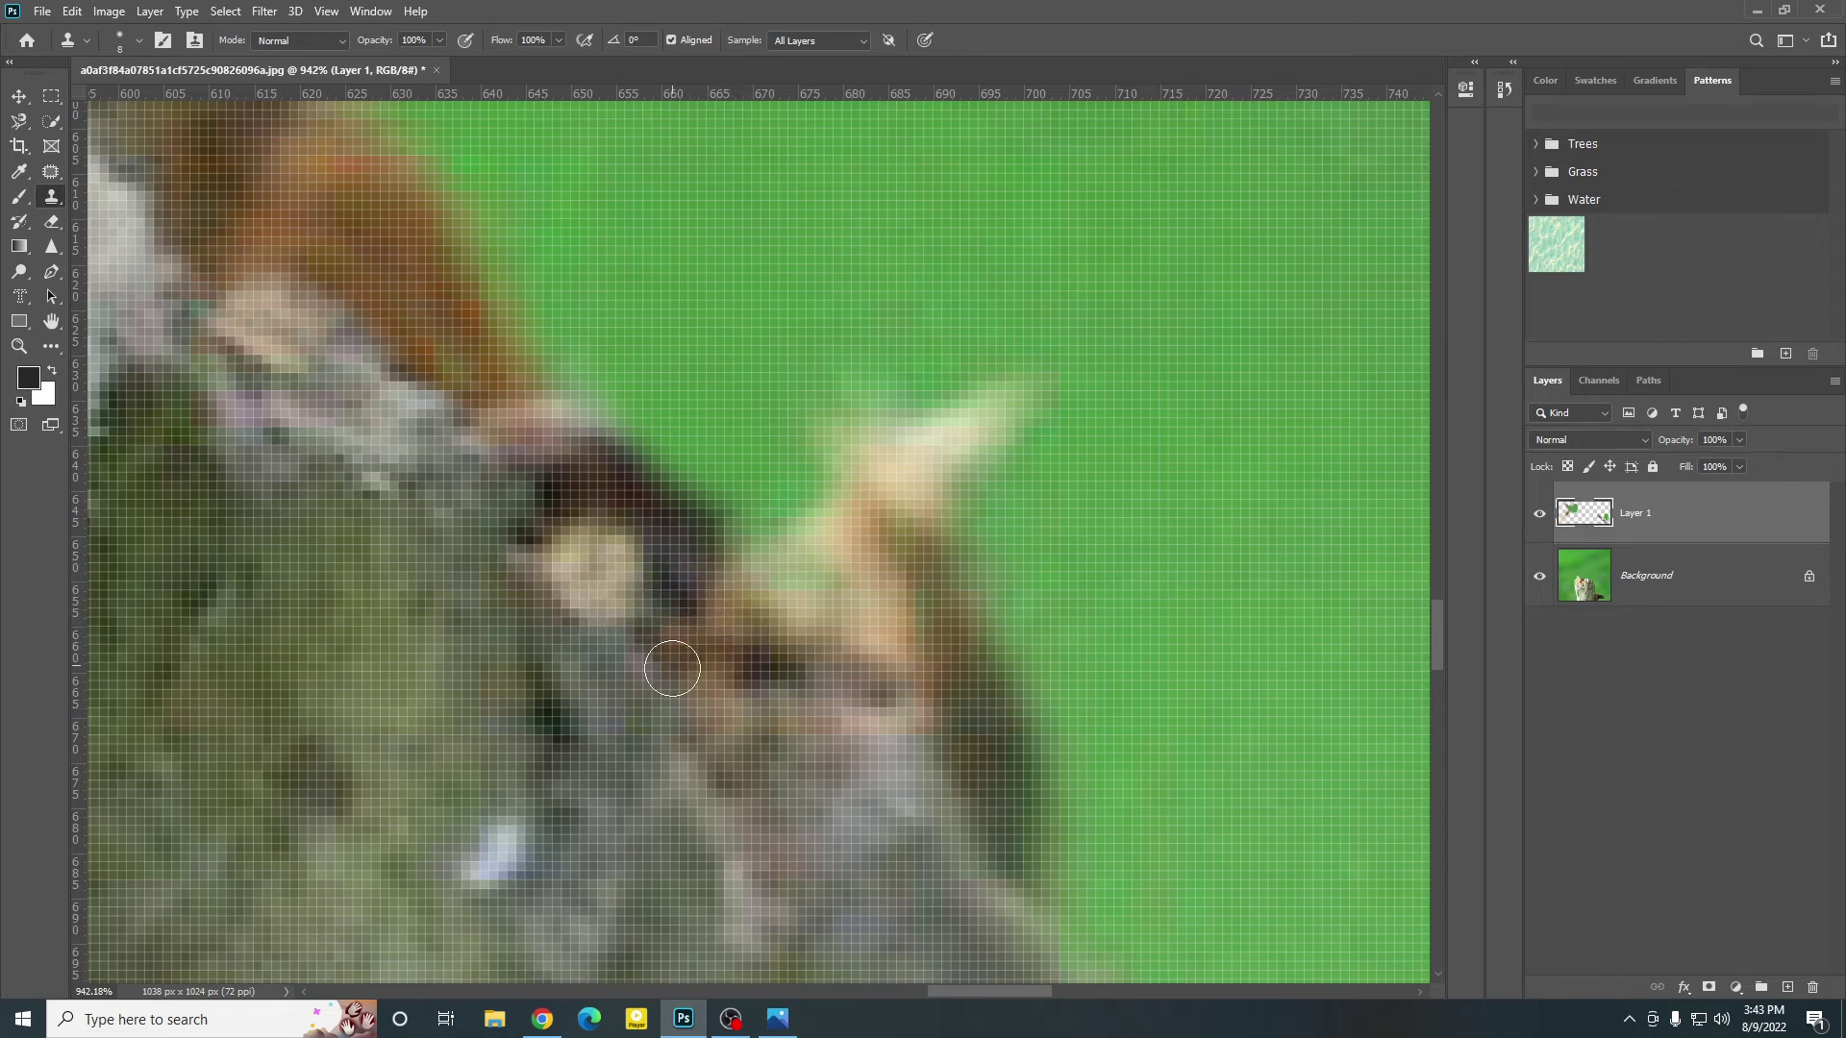
pyautogui.keyDown('alt'); pyautogui.click(734, 631); pyautogui.keyUp('alt')
pyautogui.click(700, 610)
# Step: Clone mossy grey-green wood over the dark area directly above the small cream spot on the right shoulder
pyautogui.scroll(-5, 598, 569)
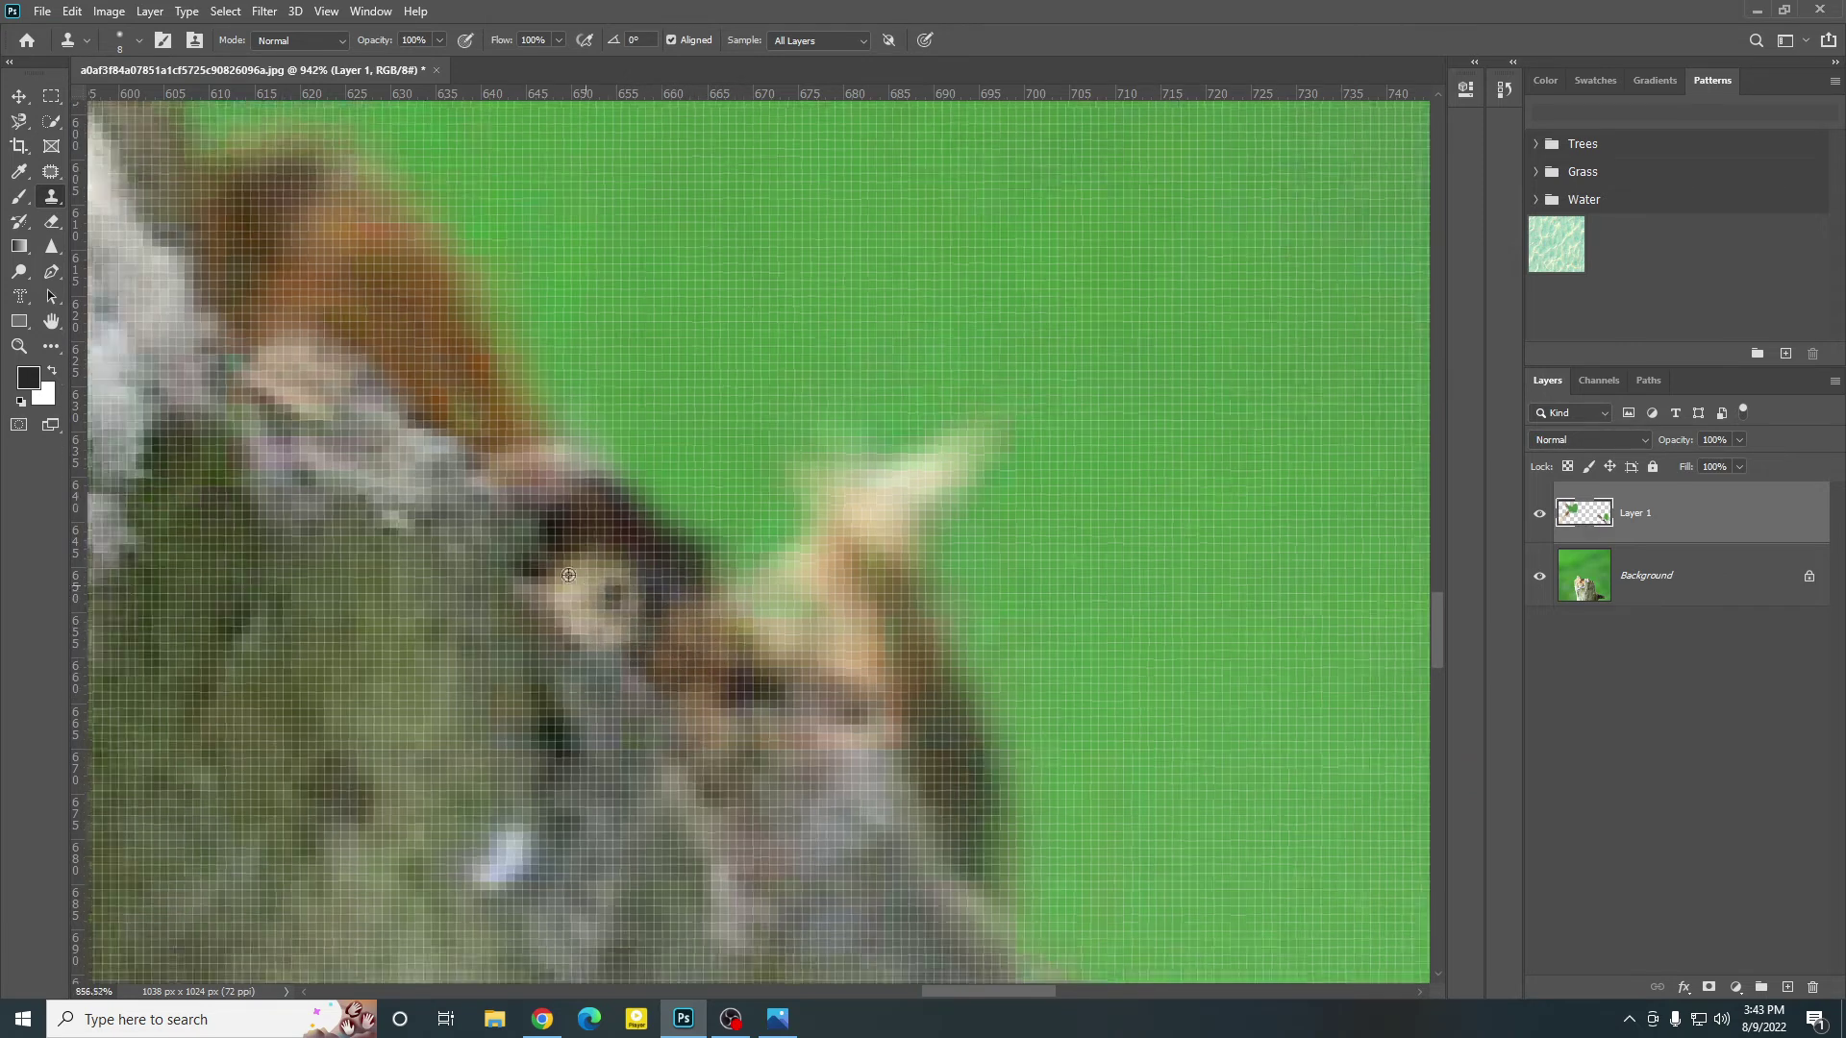
pyautogui.scroll(-3, 596, 567)
pyautogui.scroll(5, 559, 602)
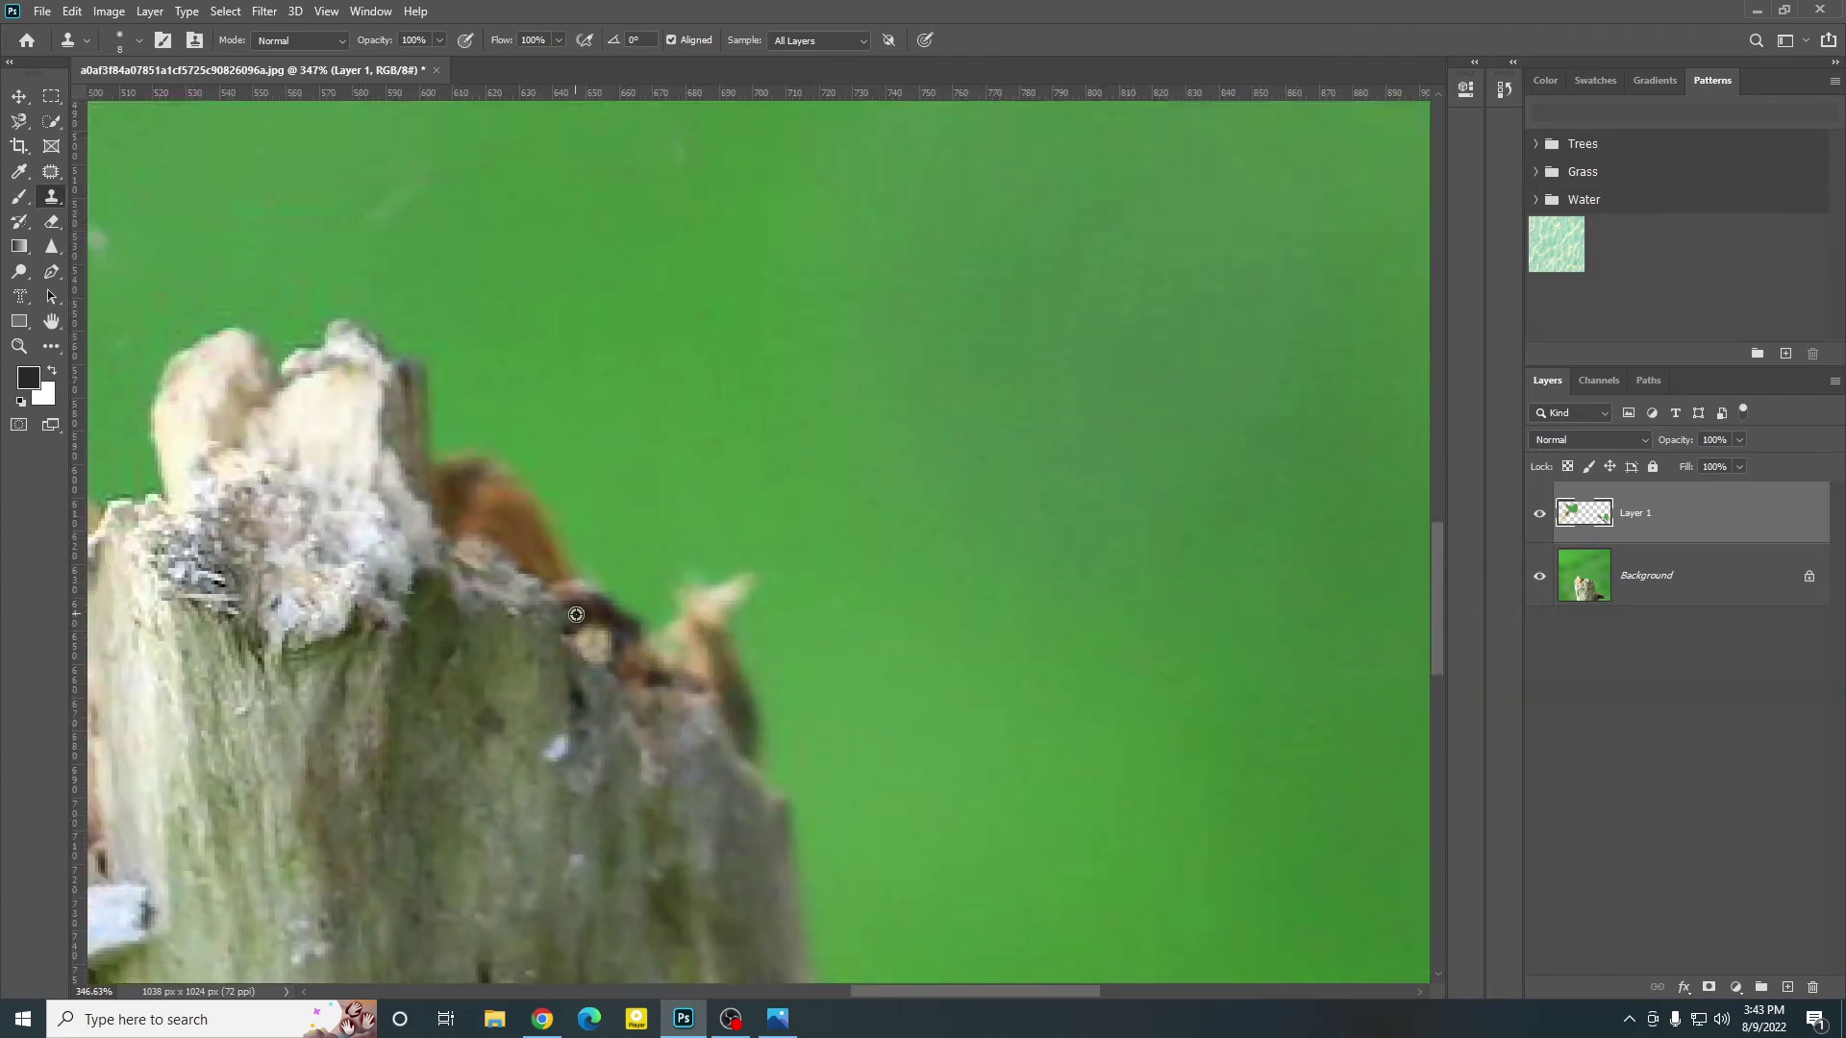
pyautogui.scroll(3, 560, 602)
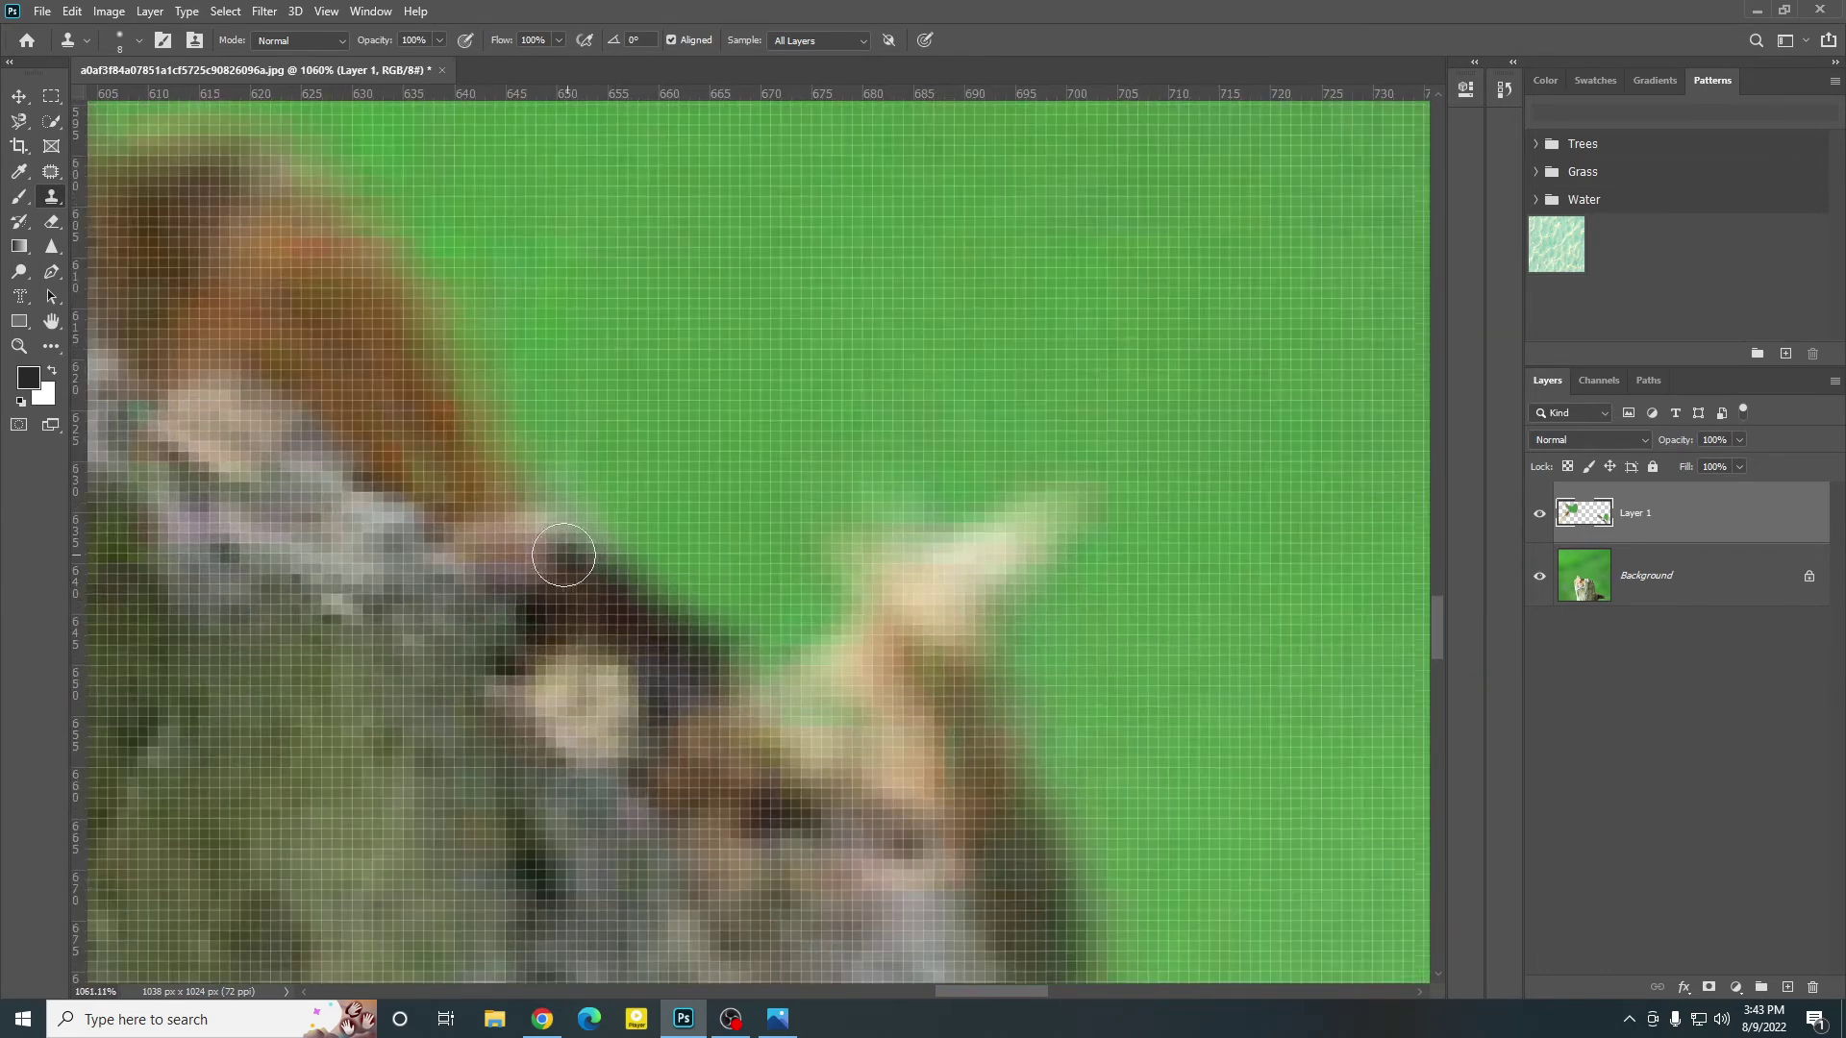
pyautogui.scroll(-1, 567, 548)
pyautogui.scroll(-5, 625, 461)
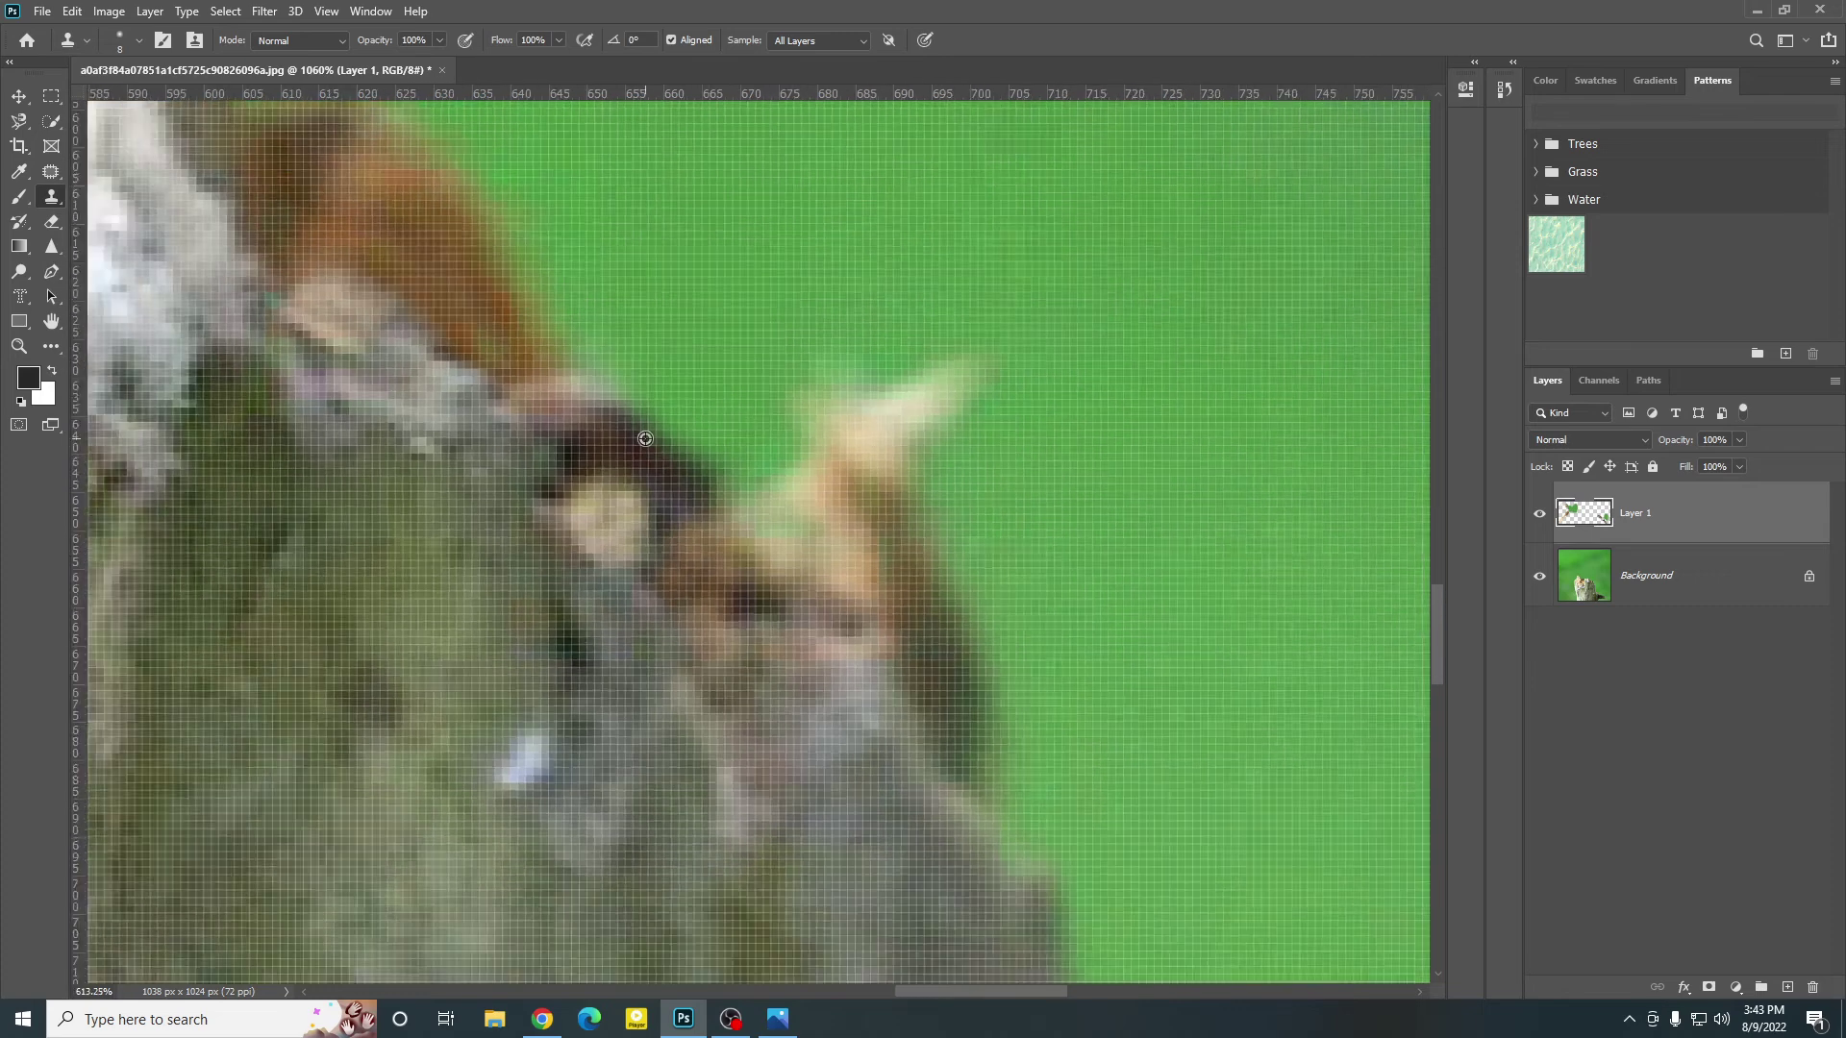
pyautogui.scroll(3, 643, 438)
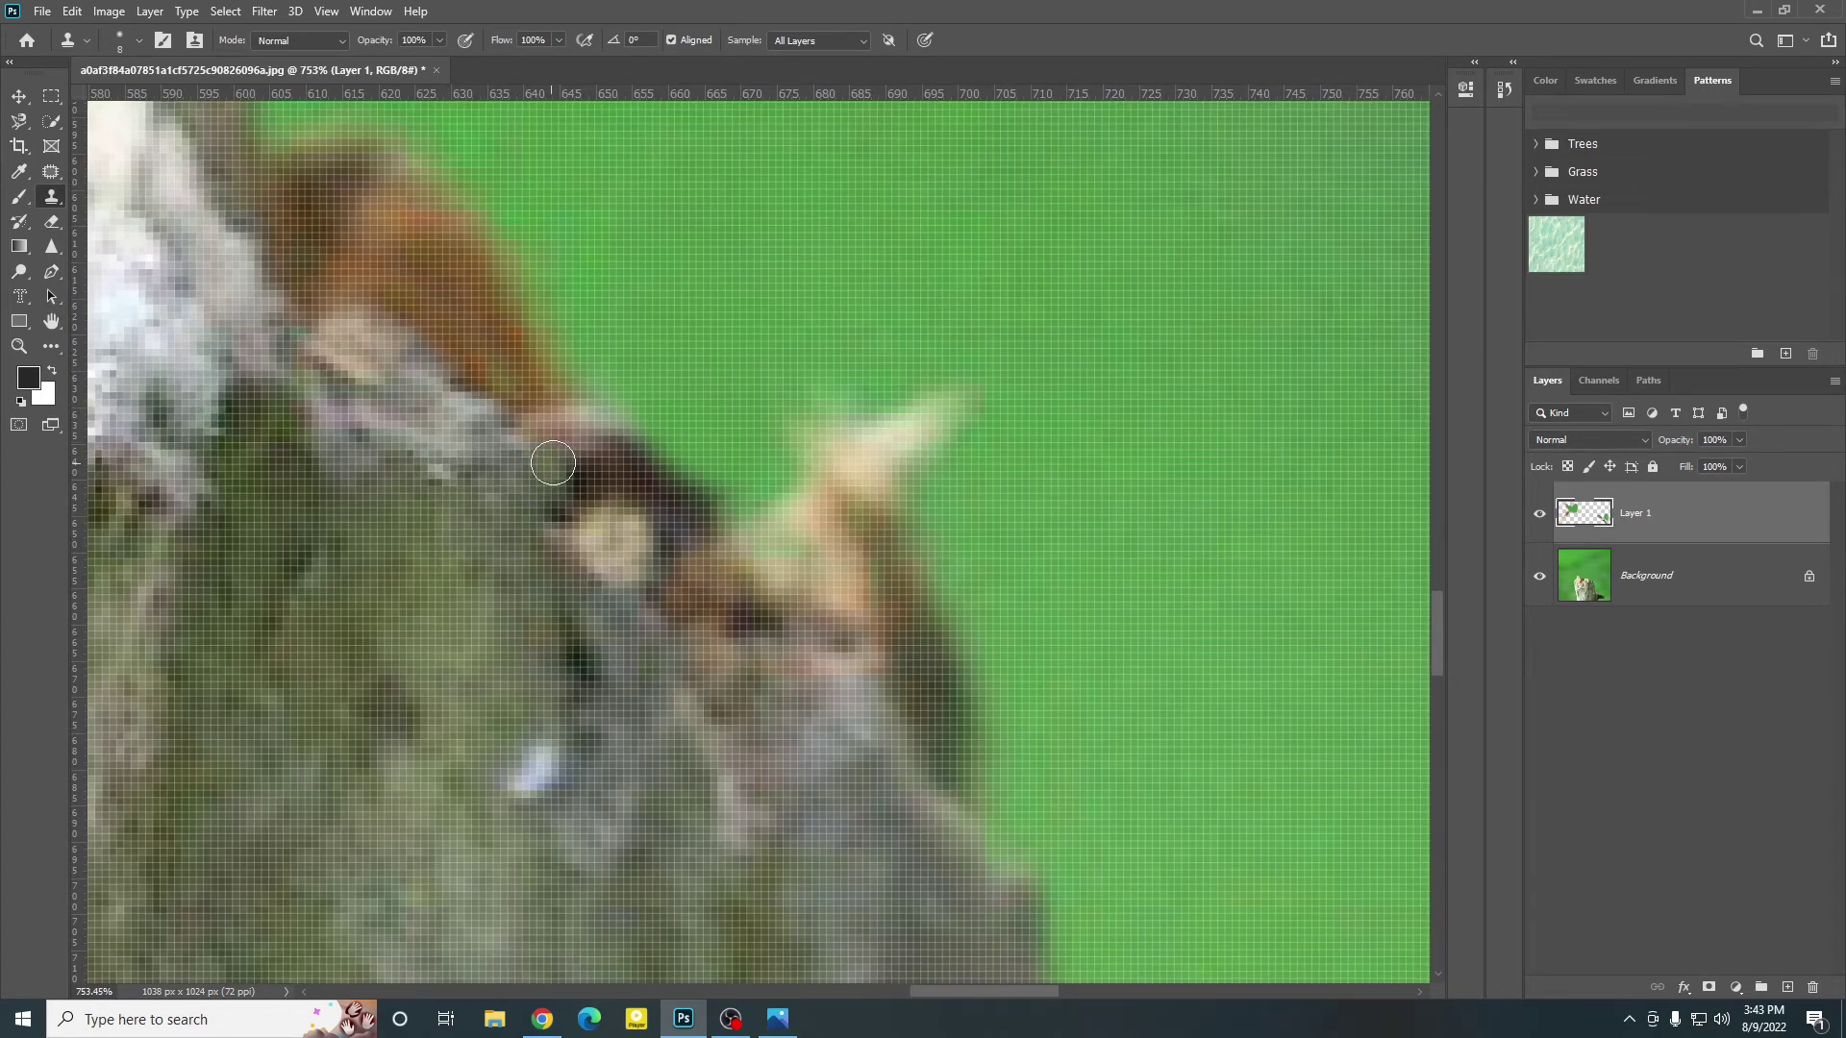
pyautogui.keyDown('alt'); pyautogui.click(497, 506); pyautogui.keyUp('alt')
pyautogui.moveTo(577, 471)
pyautogui.mouseDown()
pyautogui.moveTo(625, 467)
pyautogui.moveTo(511, 526)
pyautogui.moveTo(558, 483)
pyautogui.moveTo(634, 492)
pyautogui.mouseUp()
pyautogui.keyDown('alt'); pyautogui.click(427, 495); pyautogui.keyUp('alt')
pyautogui.keyDown('alt'); pyautogui.click(469, 553); pyautogui.keyUp('alt')
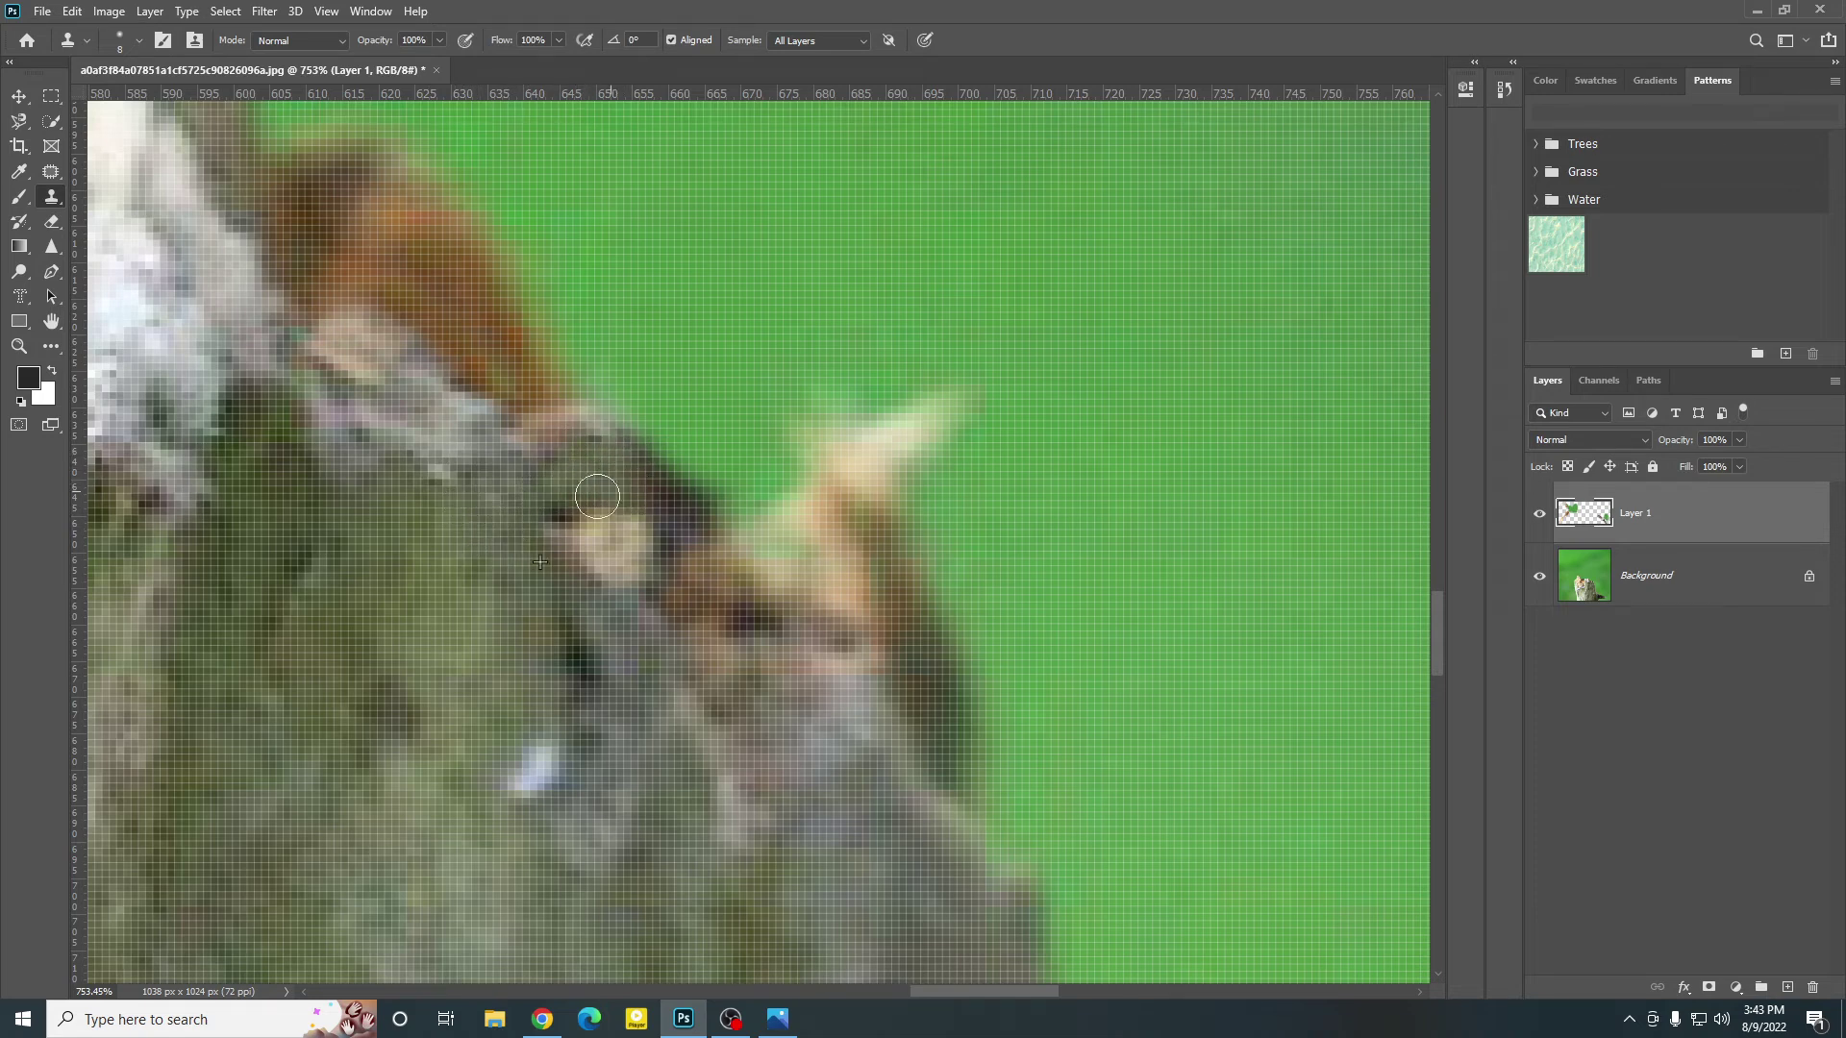
# Step: Clone the grey wood edge over the reddish and dark upper rim of the claw patch
pyautogui.keyDown('alt'); pyautogui.click(456, 439); pyautogui.keyUp('alt')
pyautogui.moveTo(543, 432); pyautogui.dragTo(636, 456)
pyautogui.keyDown('alt'); pyautogui.click(467, 434); pyautogui.keyUp('alt')
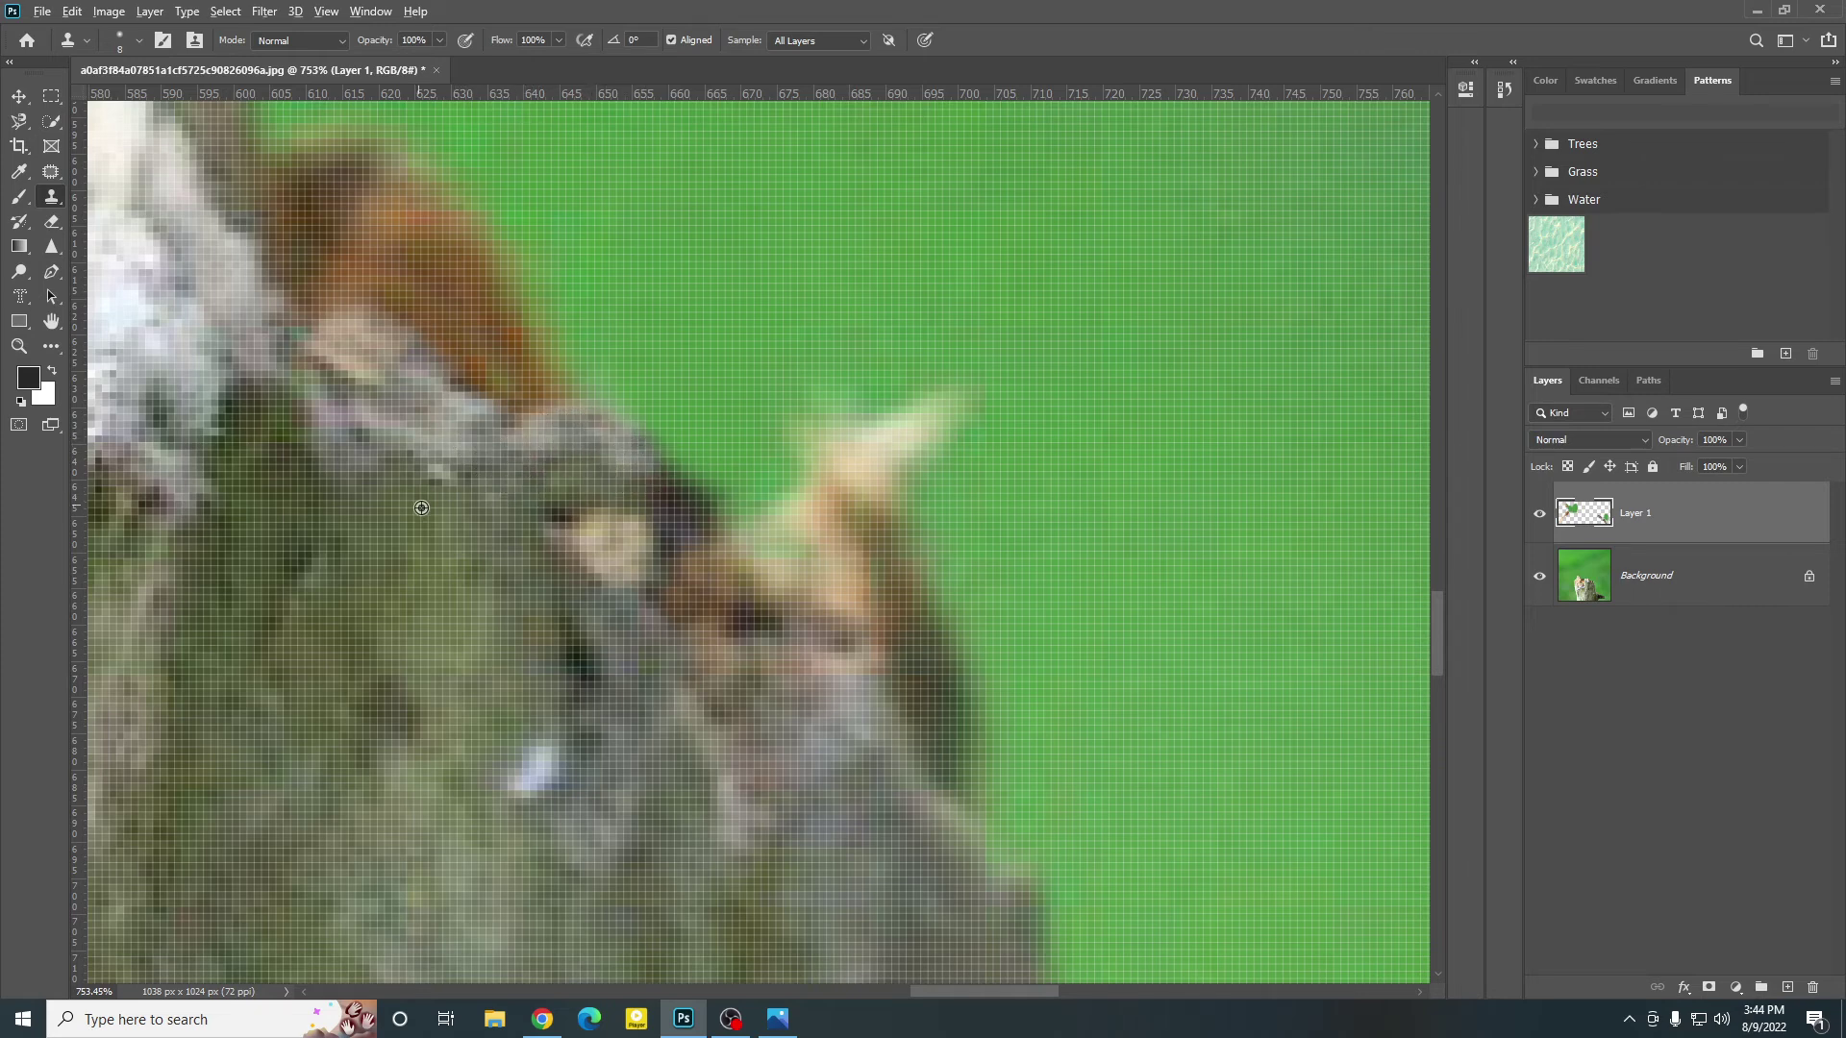
# Step: Cover the rest of the dark patch right of the cream spot with mossy wood and a grey outer edge
pyautogui.keyDown('alt'); pyautogui.click(505, 533); pyautogui.keyUp('alt')
pyautogui.moveTo(559, 510)
pyautogui.mouseDown()
pyautogui.moveTo(591, 532)
pyautogui.moveTo(632, 501)
pyautogui.moveTo(670, 549)
pyautogui.mouseUp()
pyautogui.keyDown('alt'); pyautogui.click(424, 503); pyautogui.keyUp('alt')
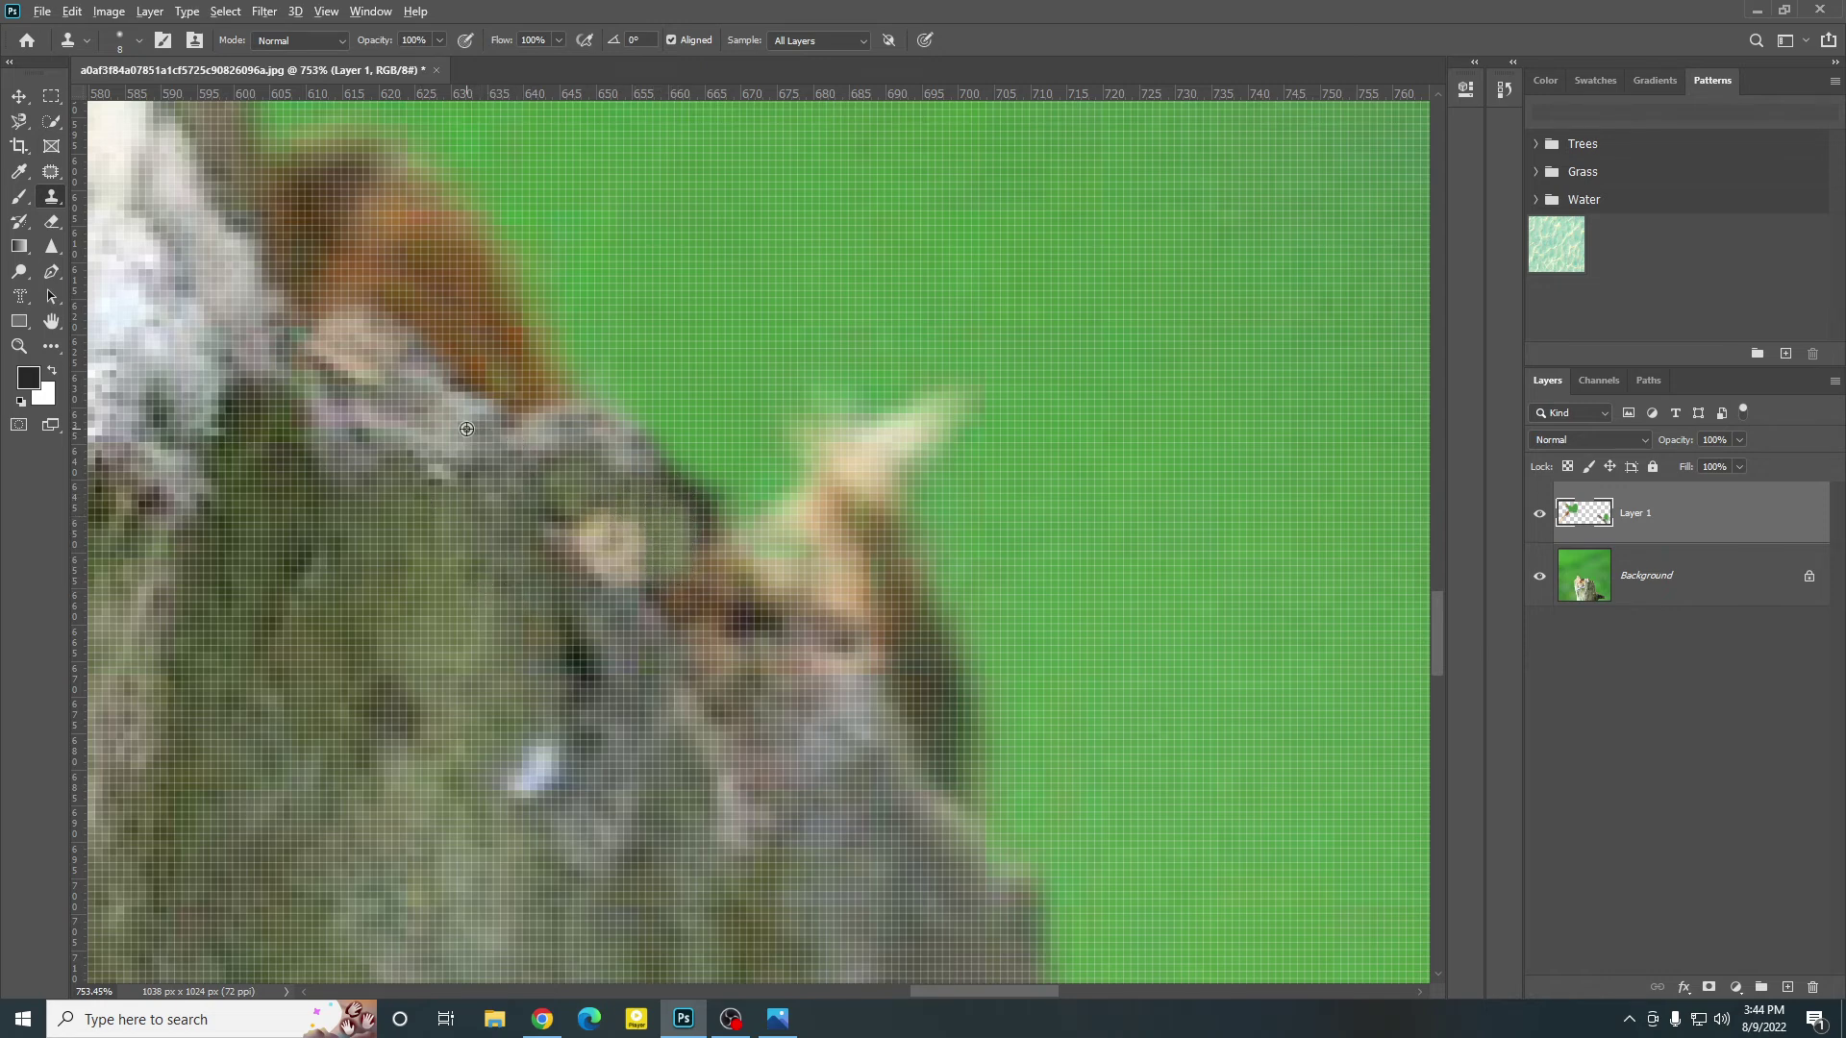
pyautogui.moveTo(651, 467)
pyautogui.mouseDown()
pyautogui.moveTo(676, 510)
pyautogui.moveTo(696, 508)
pyautogui.moveTo(679, 534)
pyautogui.moveTo(656, 505)
pyautogui.mouseUp()
pyautogui.keyDown('alt'); pyautogui.click(514, 443); pyautogui.keyUp('alt')
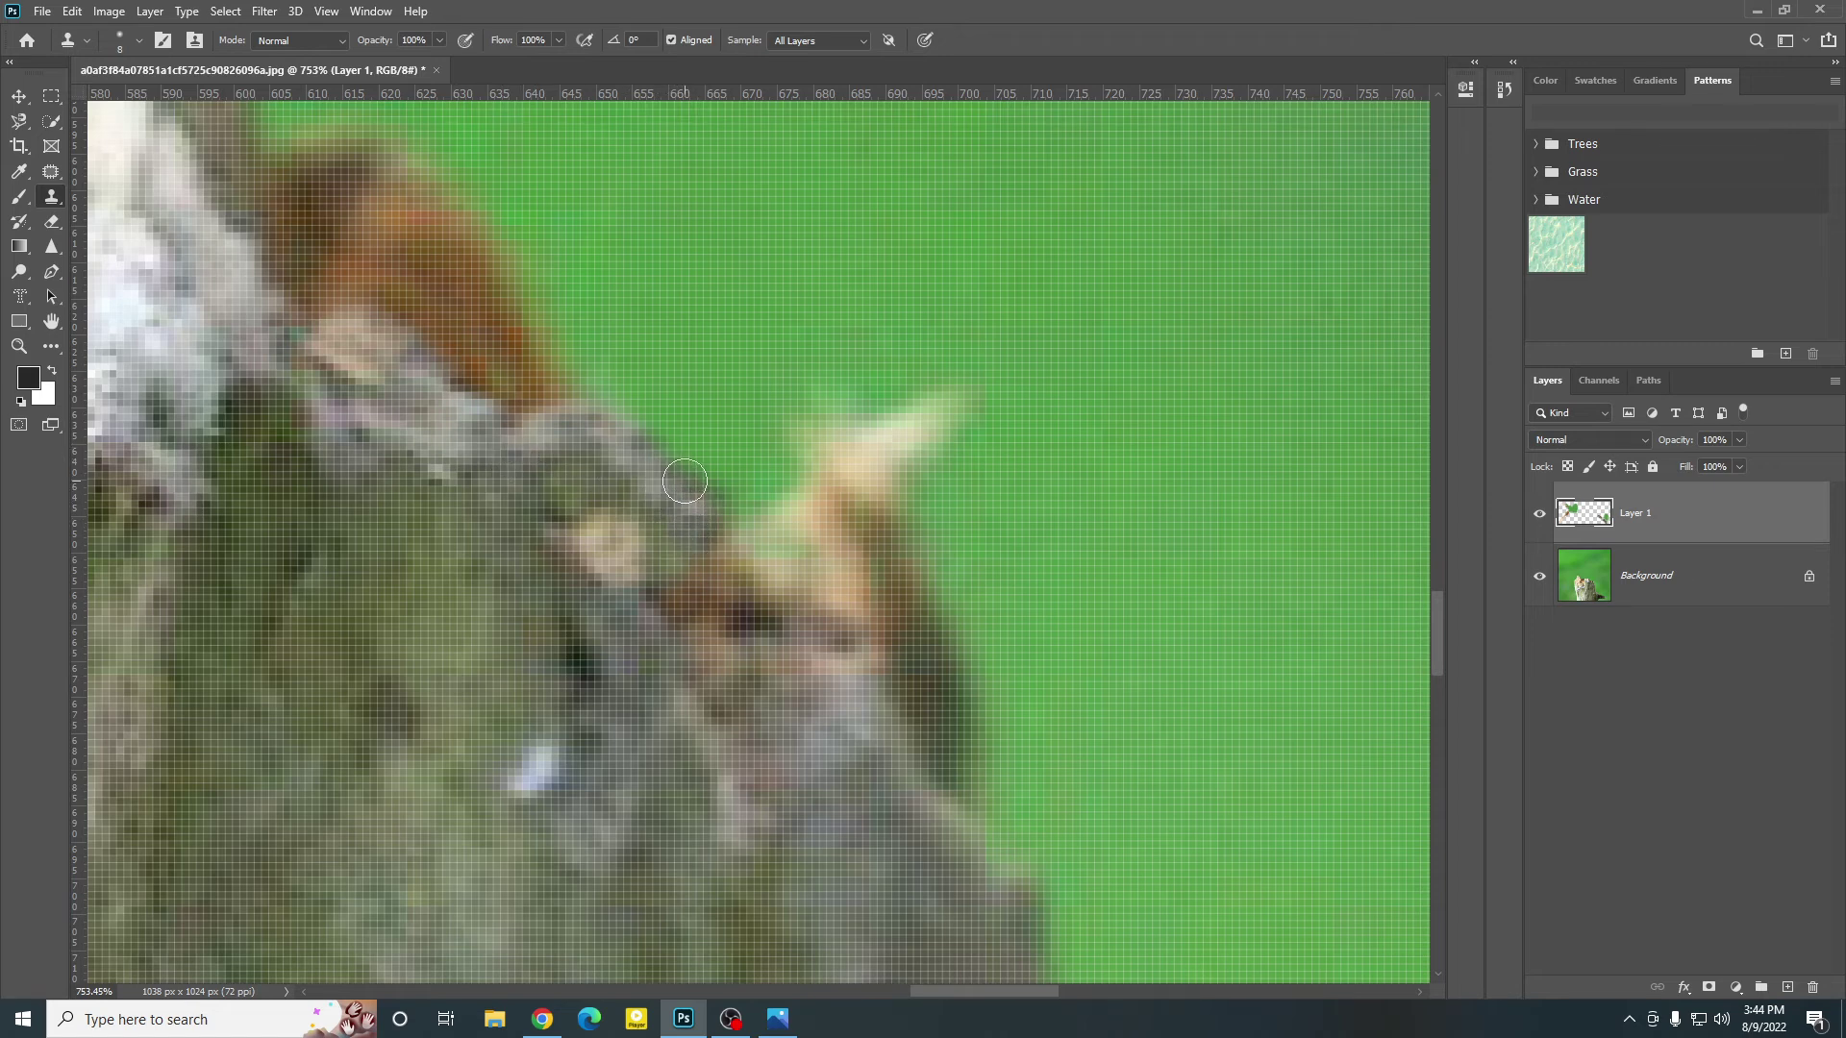
# Step: Clone grey wood over the small black crevice below the cream spot on the right shoulder
pyautogui.scroll(-5, 673, 492)
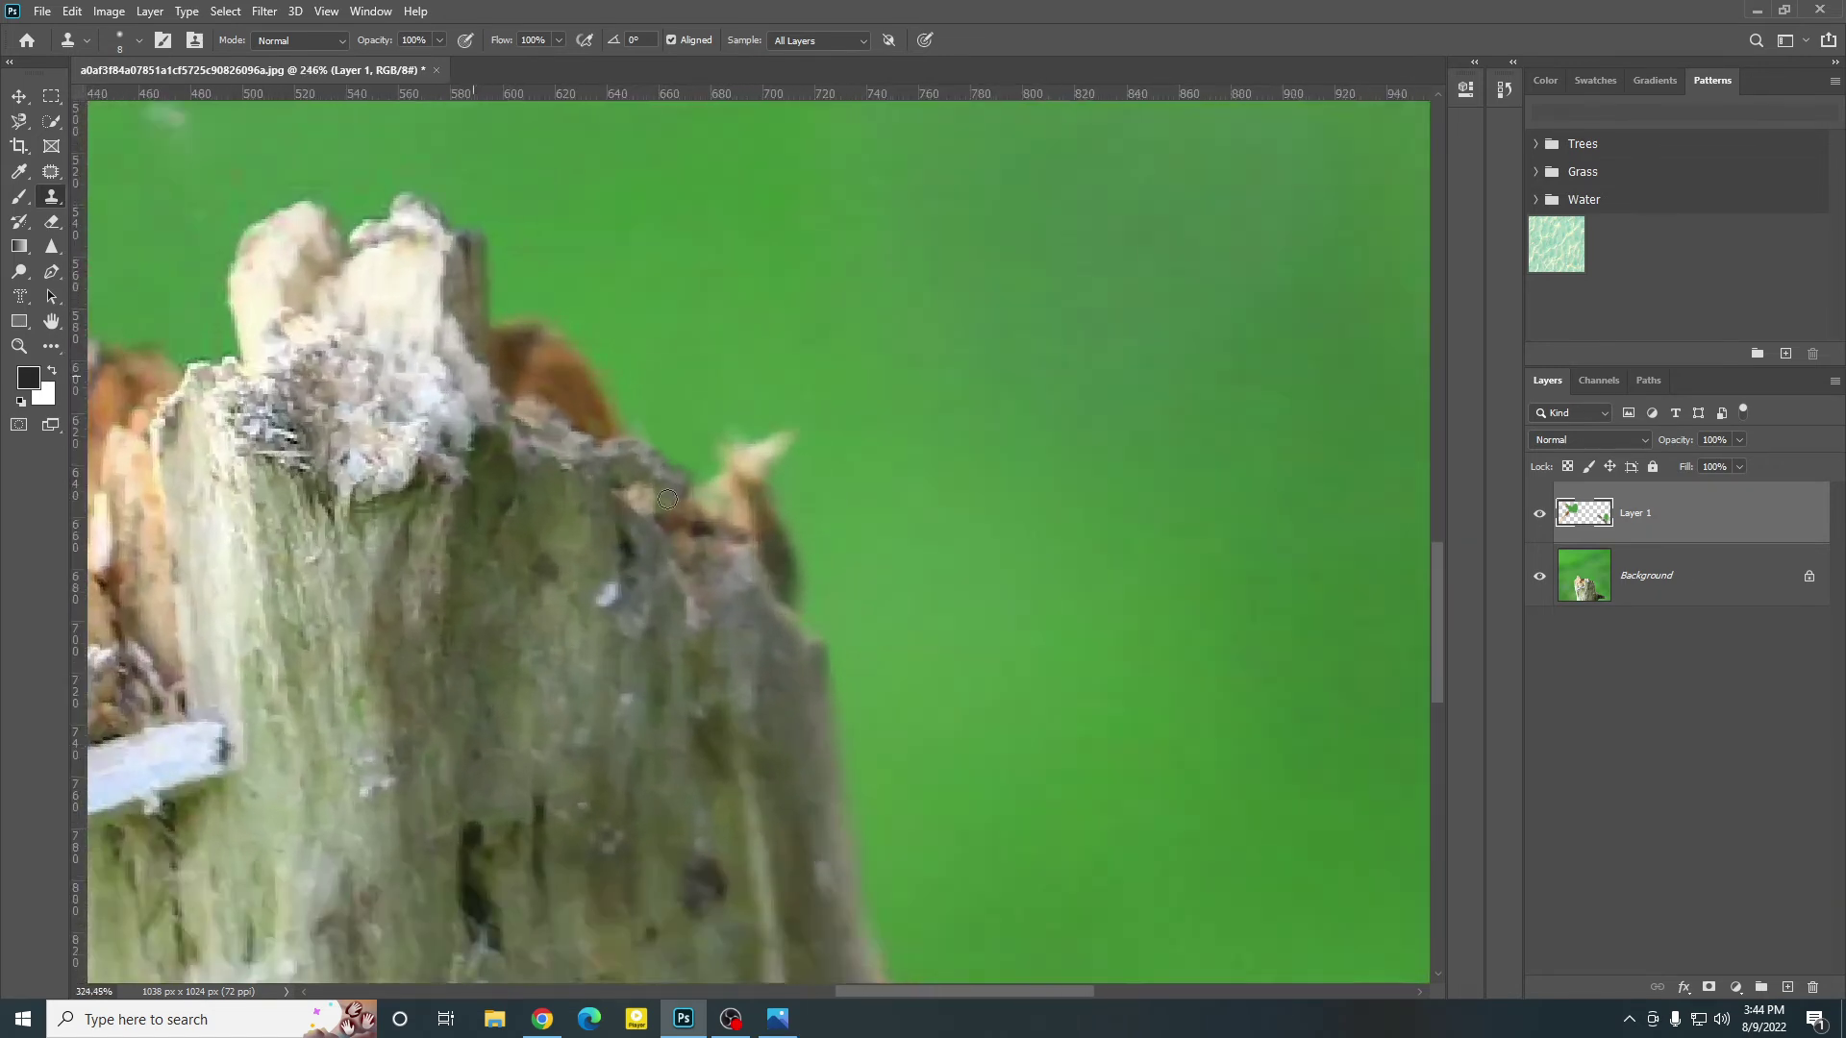
pyautogui.scroll(3, 667, 499)
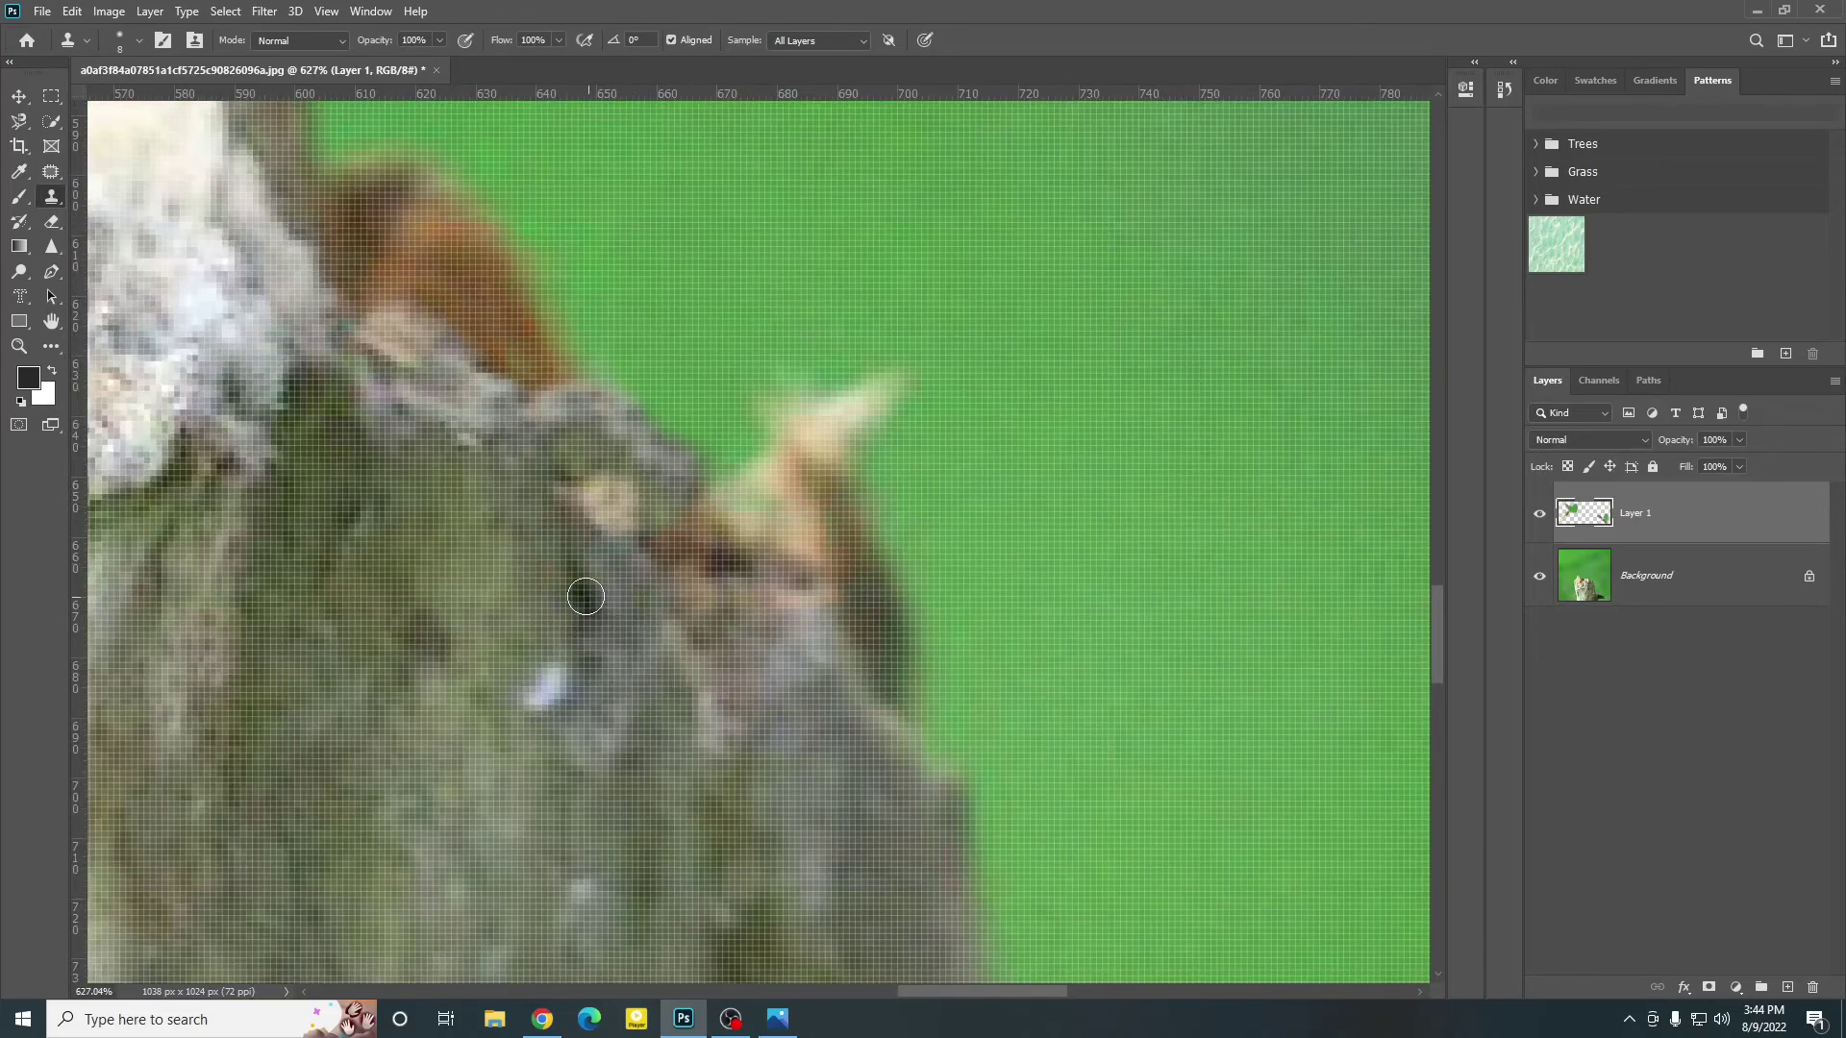
pyautogui.moveTo(582, 592); pyautogui.dragTo(585, 624)
# Step: Enlarge the Clone Stamp brush to 35 px and cover the pale speck and faint streak above the stump with green background
pyautogui.scroll(-7, 694, 627)
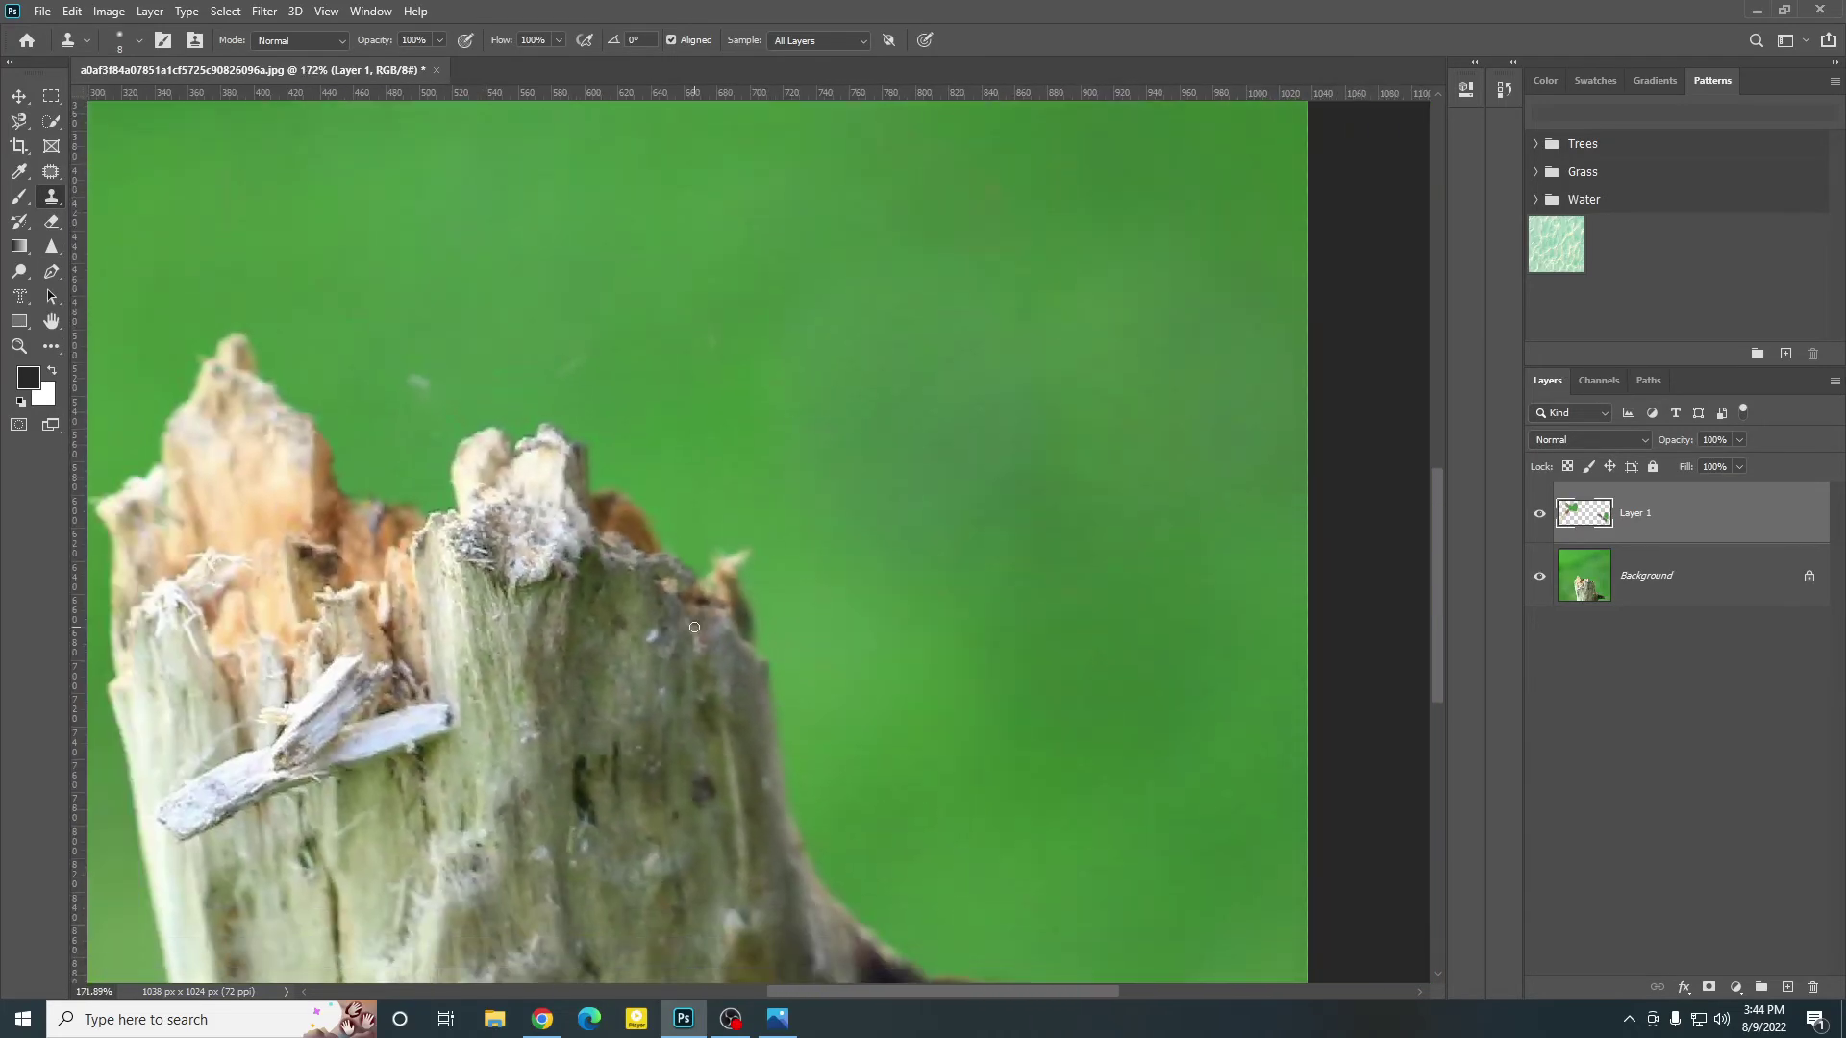
pyautogui.scroll(2, 694, 627)
pyautogui.scroll(-5, 741, 586)
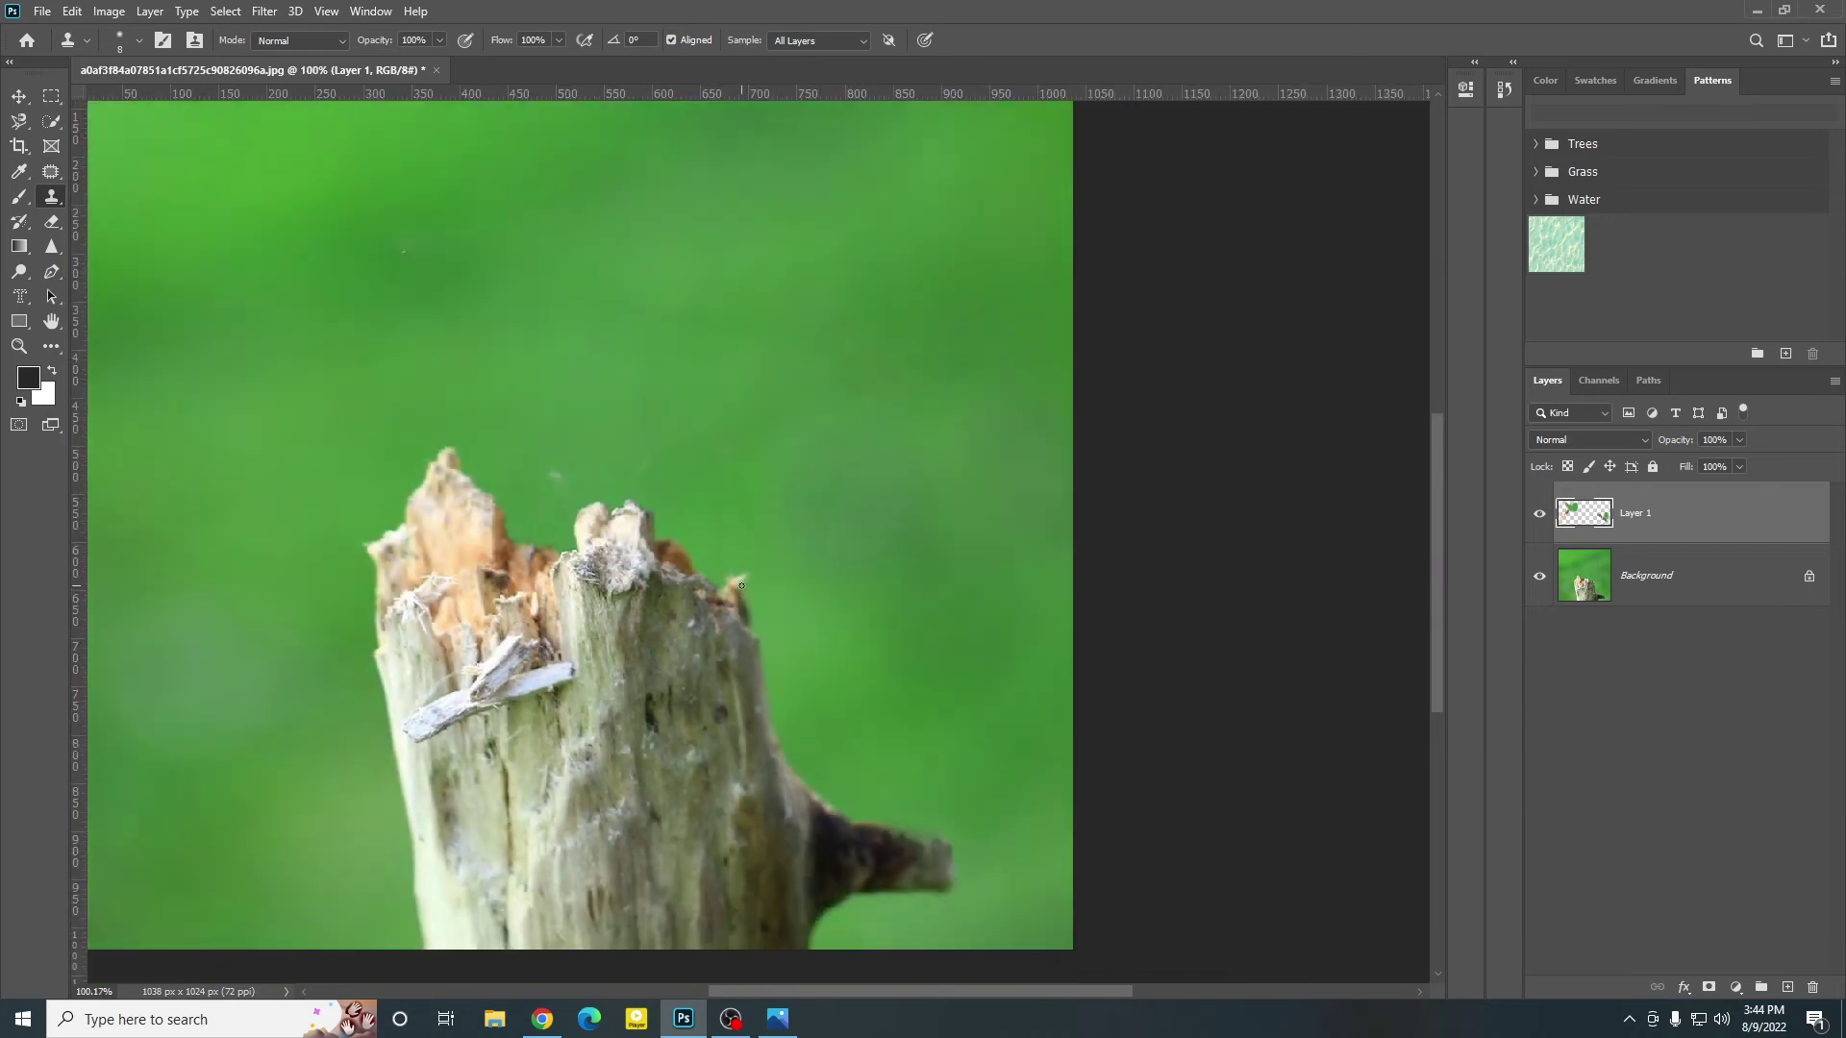
pyautogui.scroll(-4, 741, 585)
pyautogui.scroll(5, 749, 555)
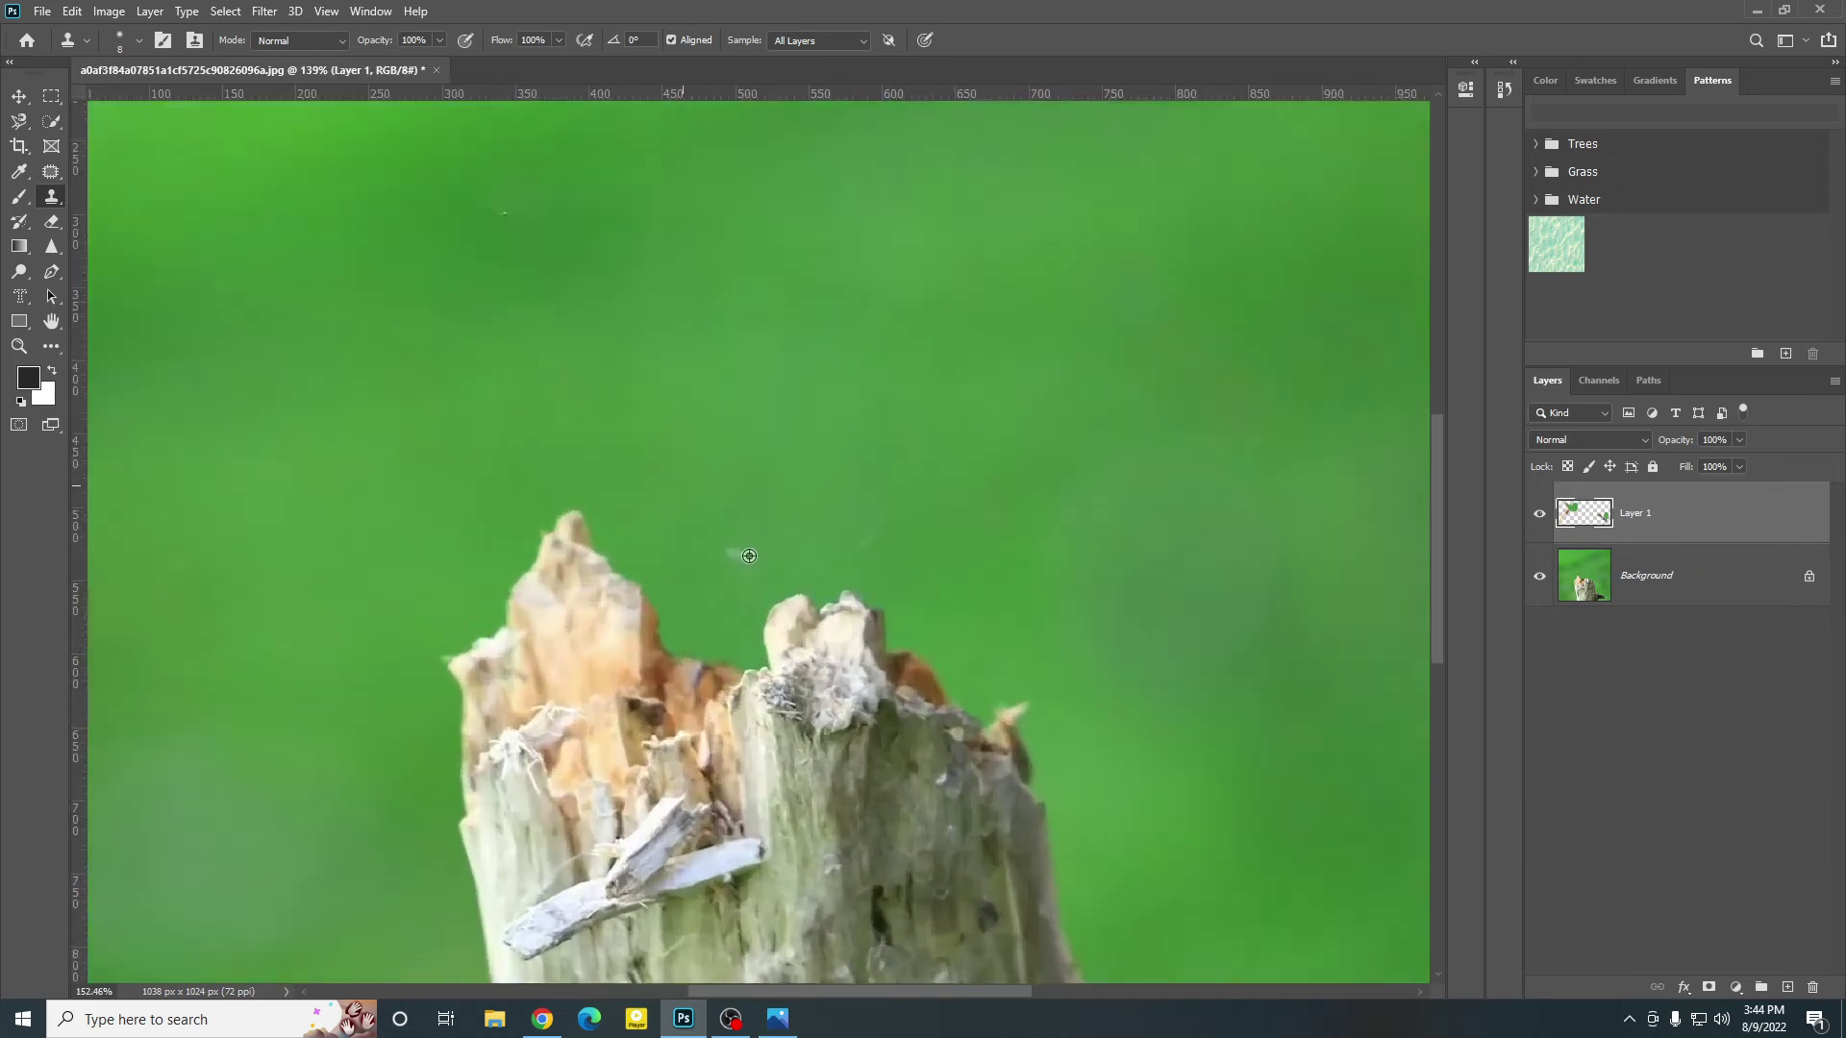
pyautogui.scroll(3, 749, 556)
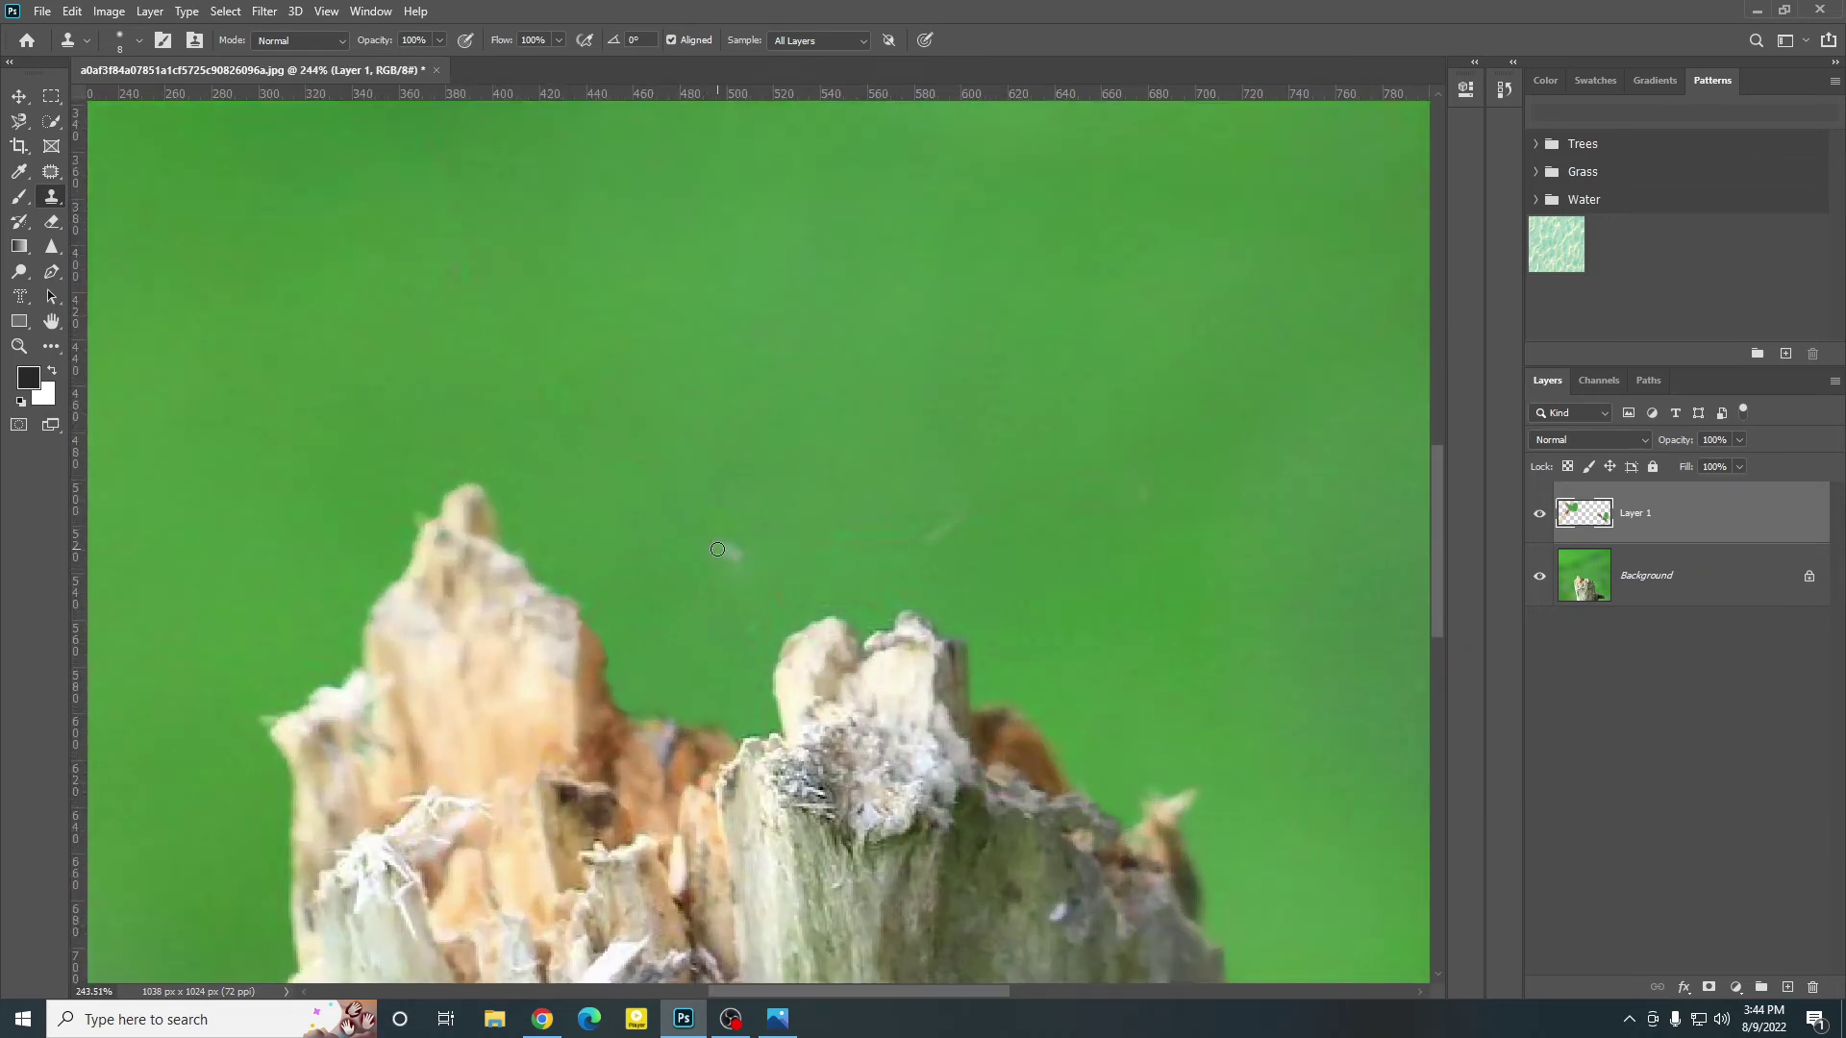
pyautogui.press(']')
pyautogui.press(']')
pyautogui.press(']')
pyautogui.press(']')
pyautogui.press(']')
pyautogui.moveTo(737, 546)
pyautogui.mouseDown()
pyautogui.moveTo(723, 558)
pyautogui.moveTo(766, 584)
pyautogui.mouseUp()
pyautogui.scroll(-3, 898, 525)
pyautogui.scroll(2, 934, 528)
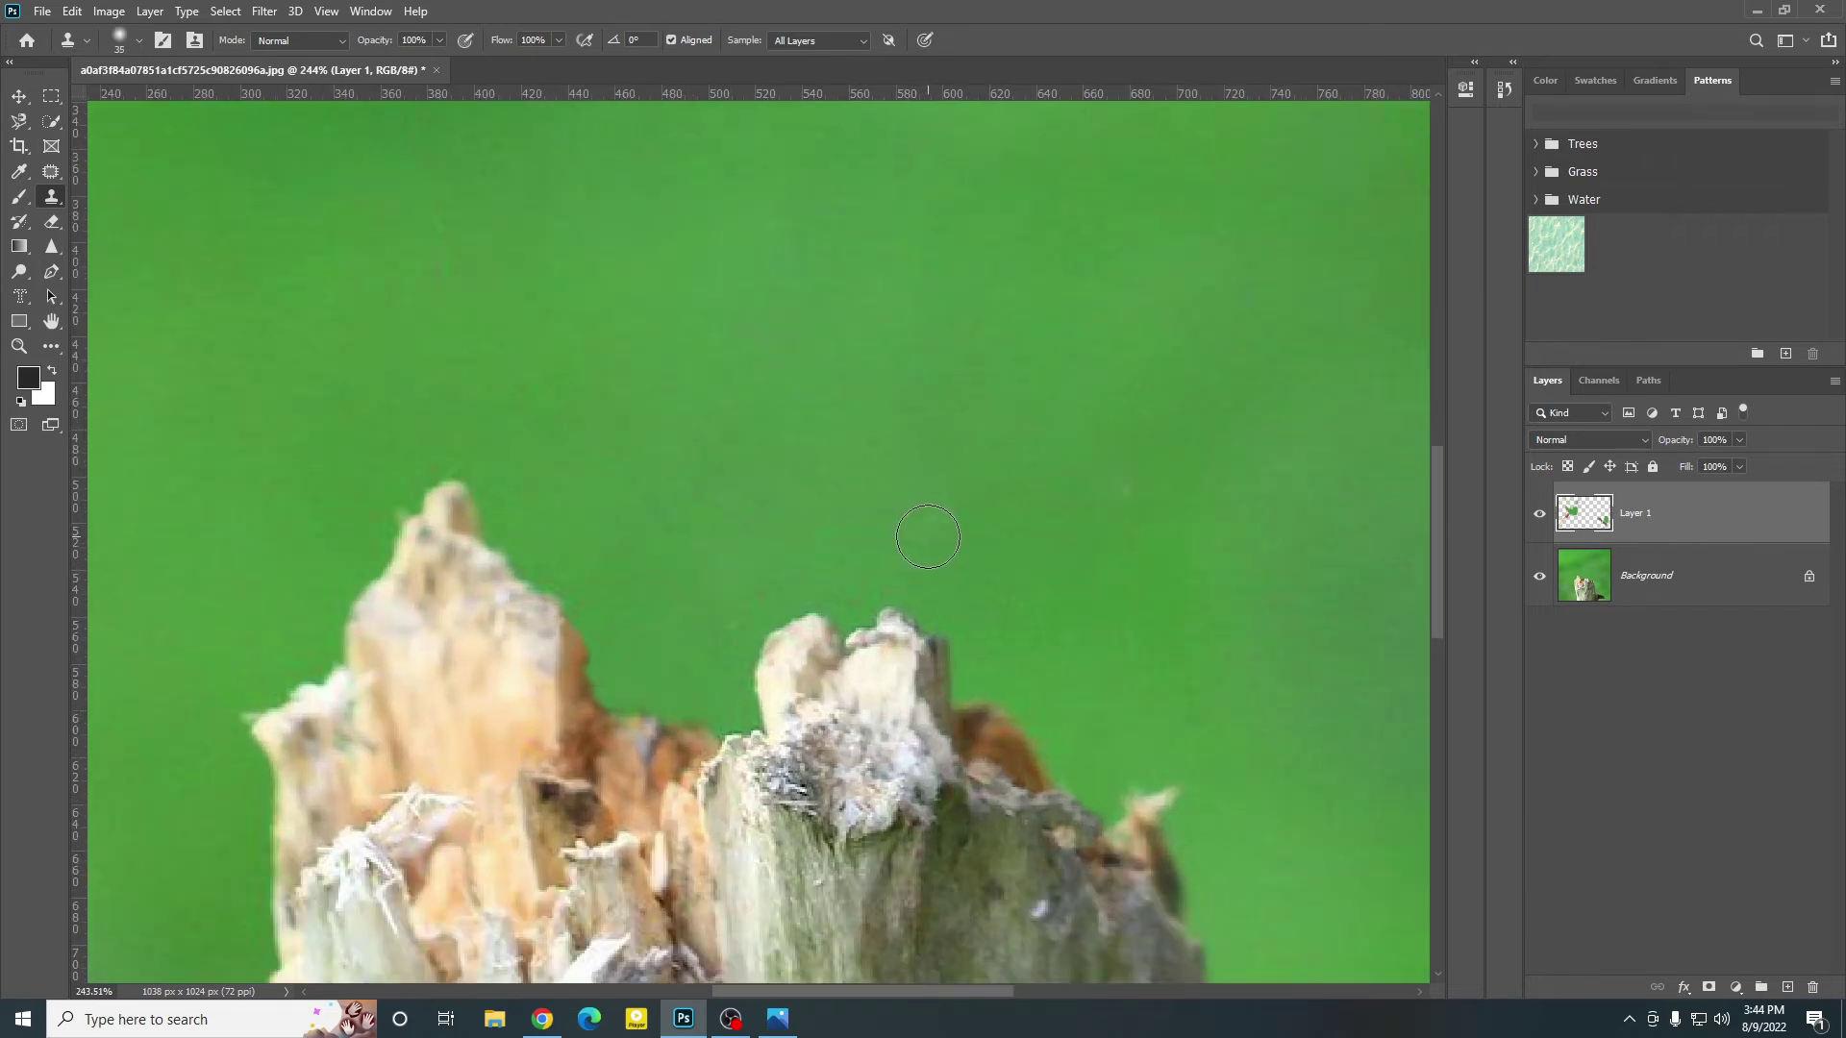
# Step: Clone green background over the tiny light speck high above the left peak
pyautogui.scroll(-4, 928, 536)
pyautogui.scroll(2, 601, 290)
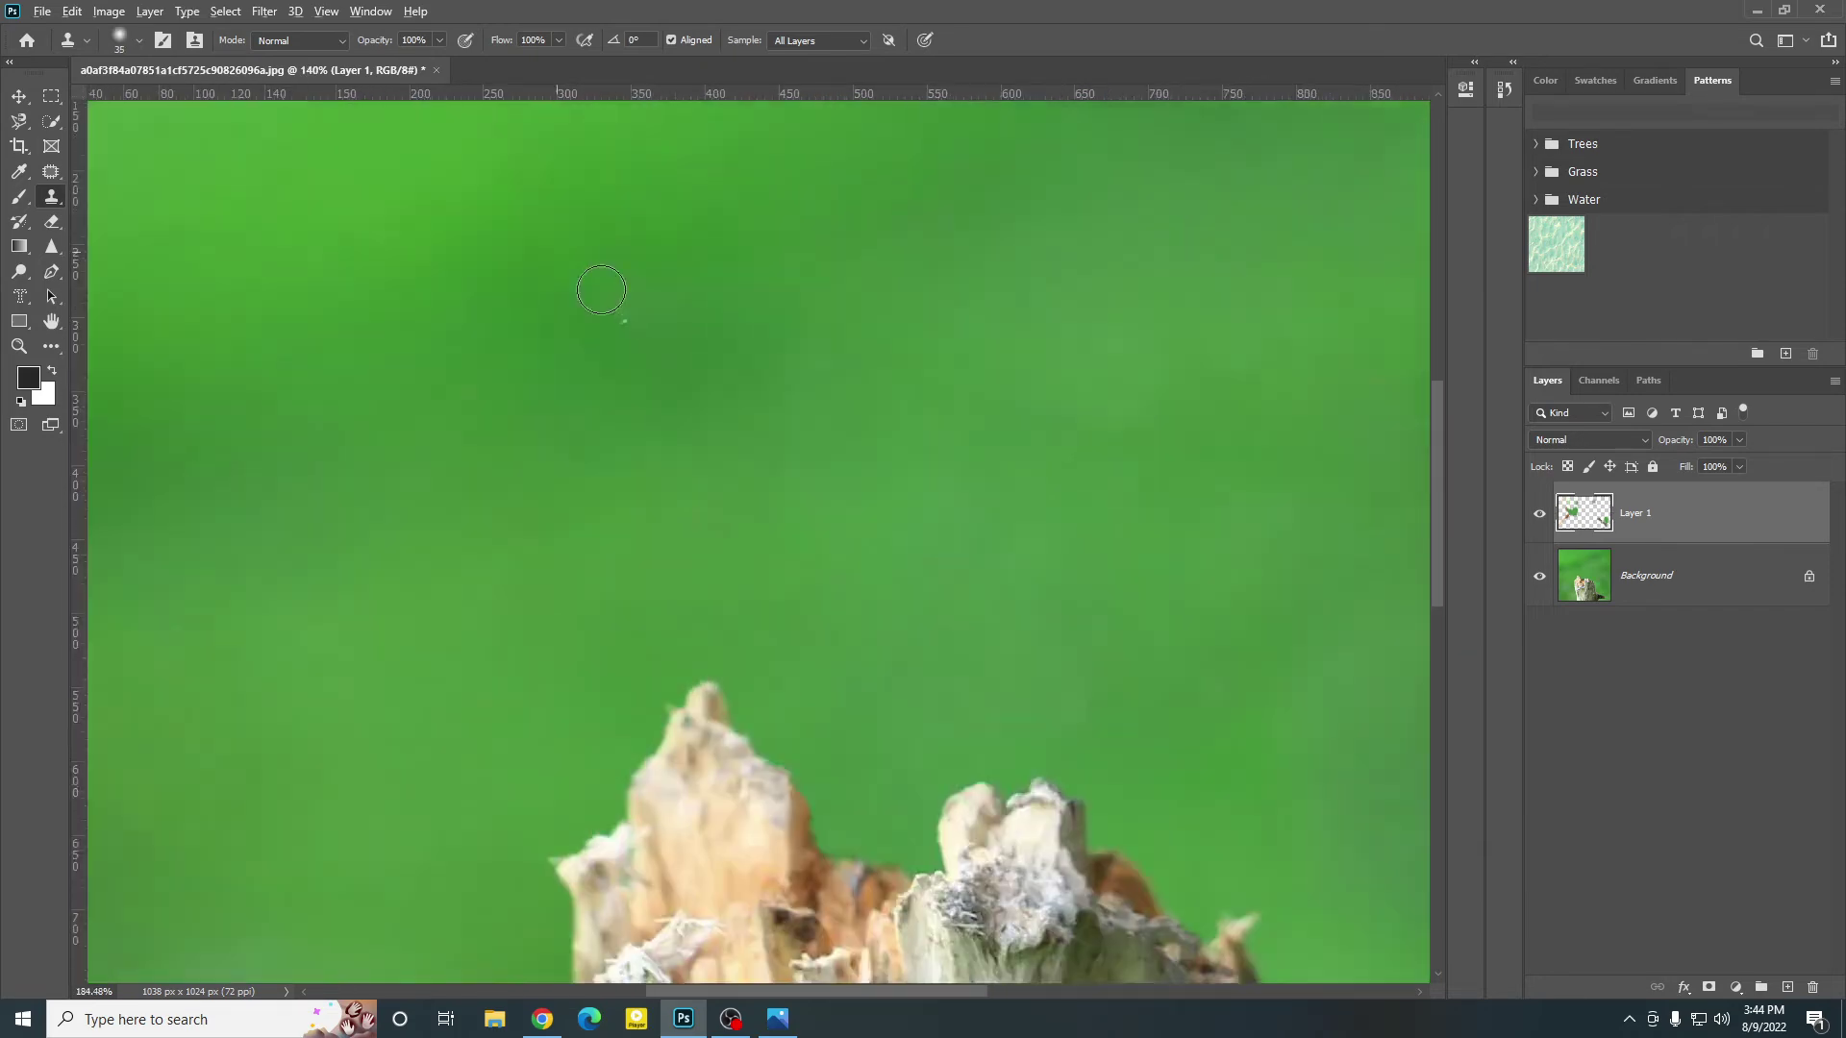
pyautogui.scroll(1, 601, 290)
pyautogui.scroll(-5, 713, 445)
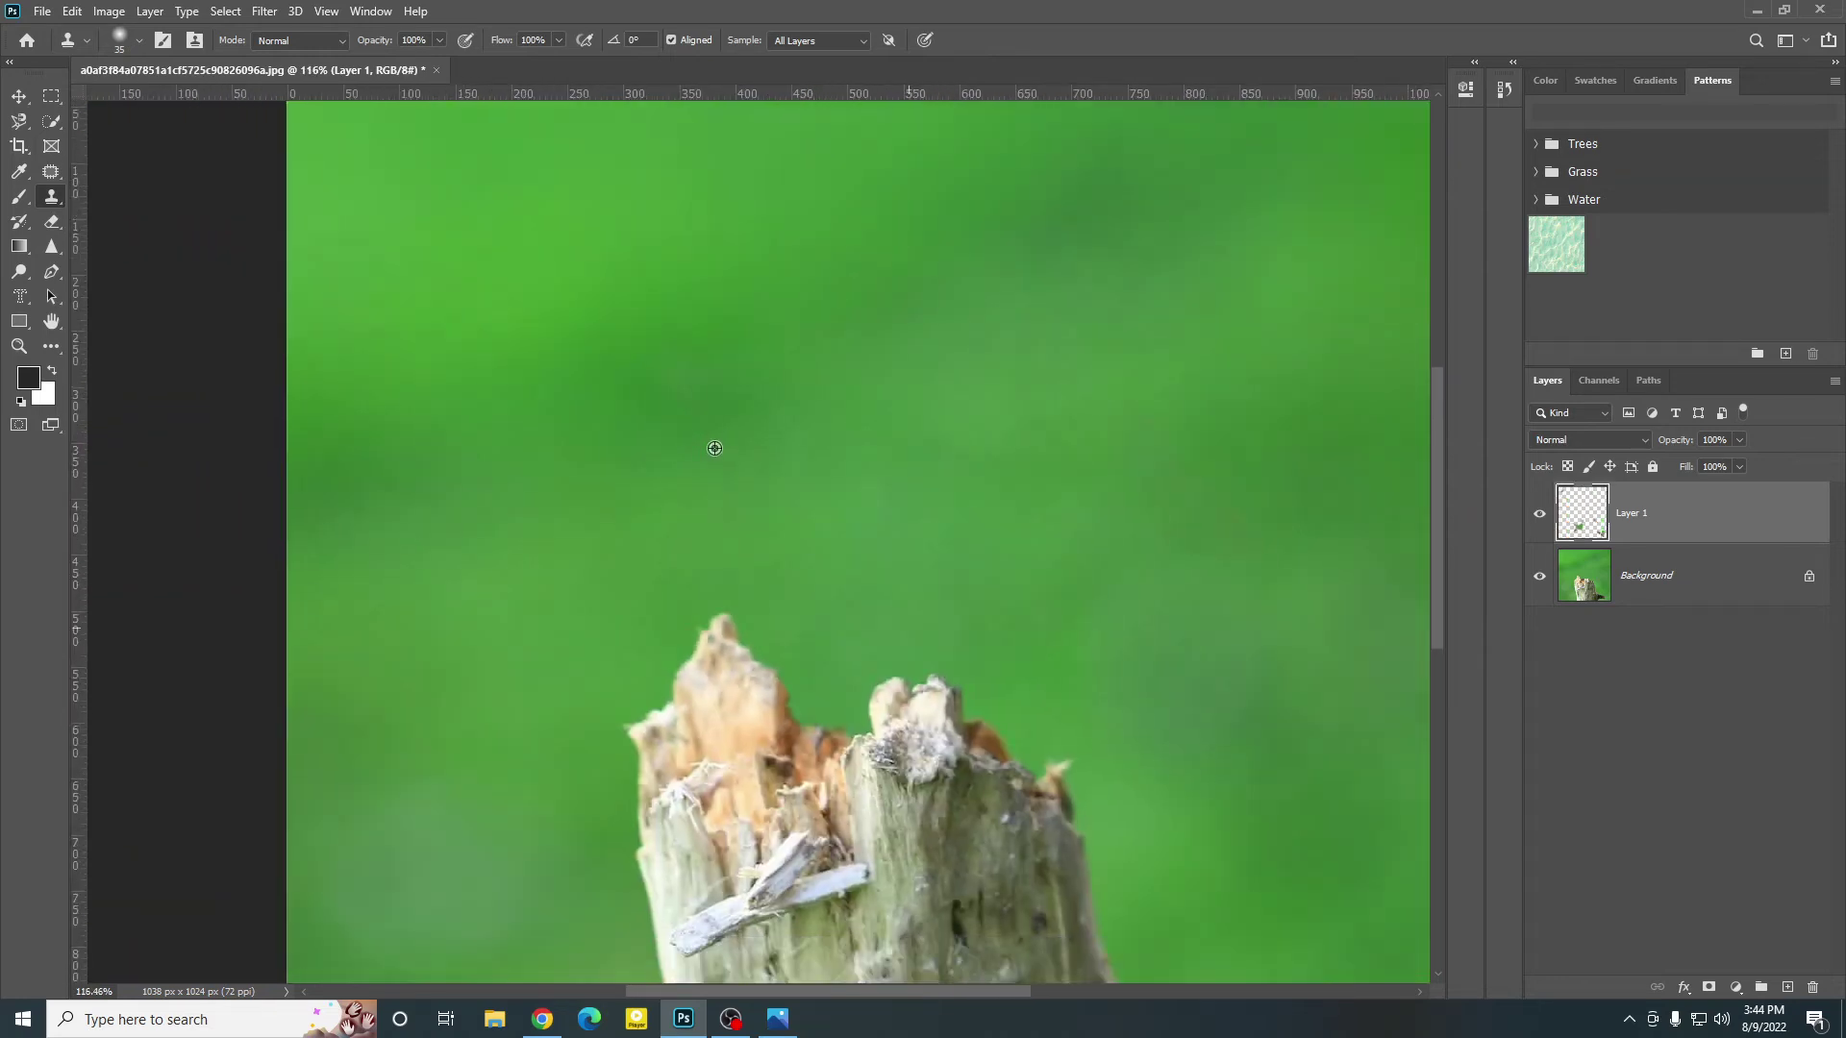
# Step: Toggle the visibility of Layer 1 to compare the retouched stump and background with the state before cloning
pyautogui.scroll(4, 1083, 564)
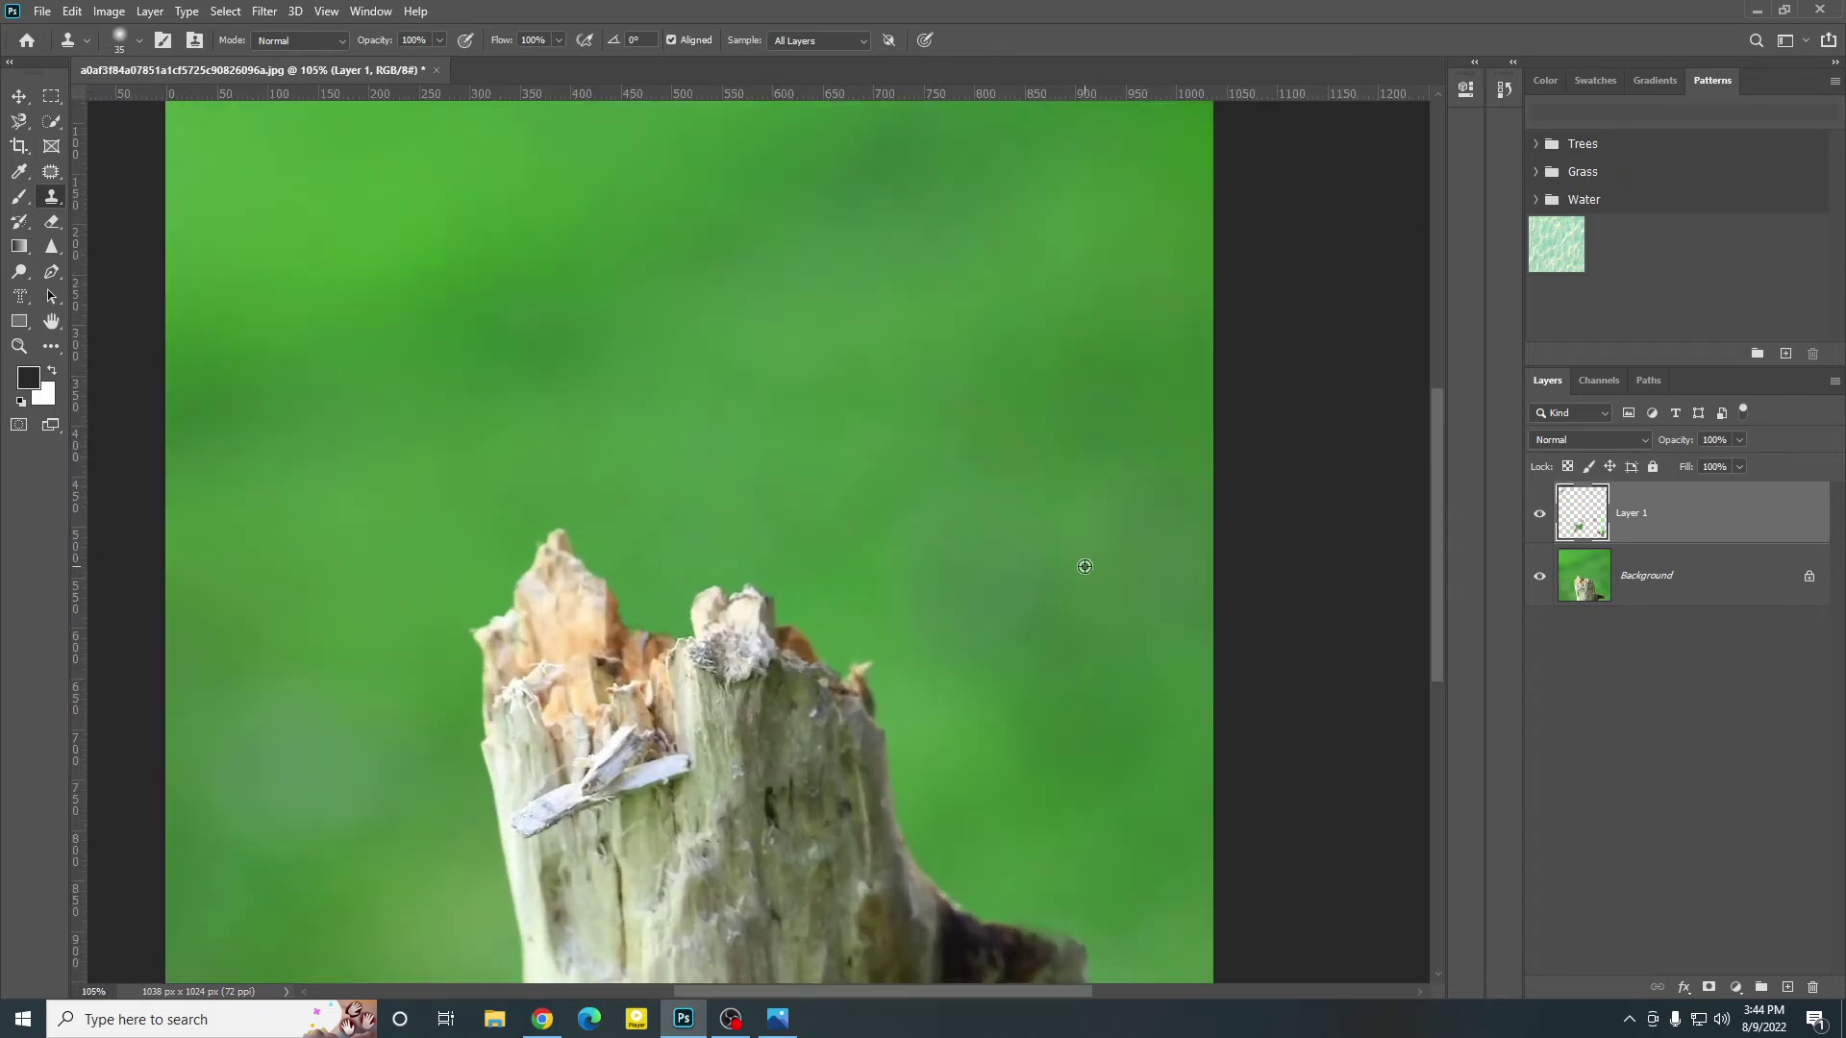
pyautogui.click(1541, 517)
pyautogui.click(1541, 517)
pyautogui.click(1544, 519)
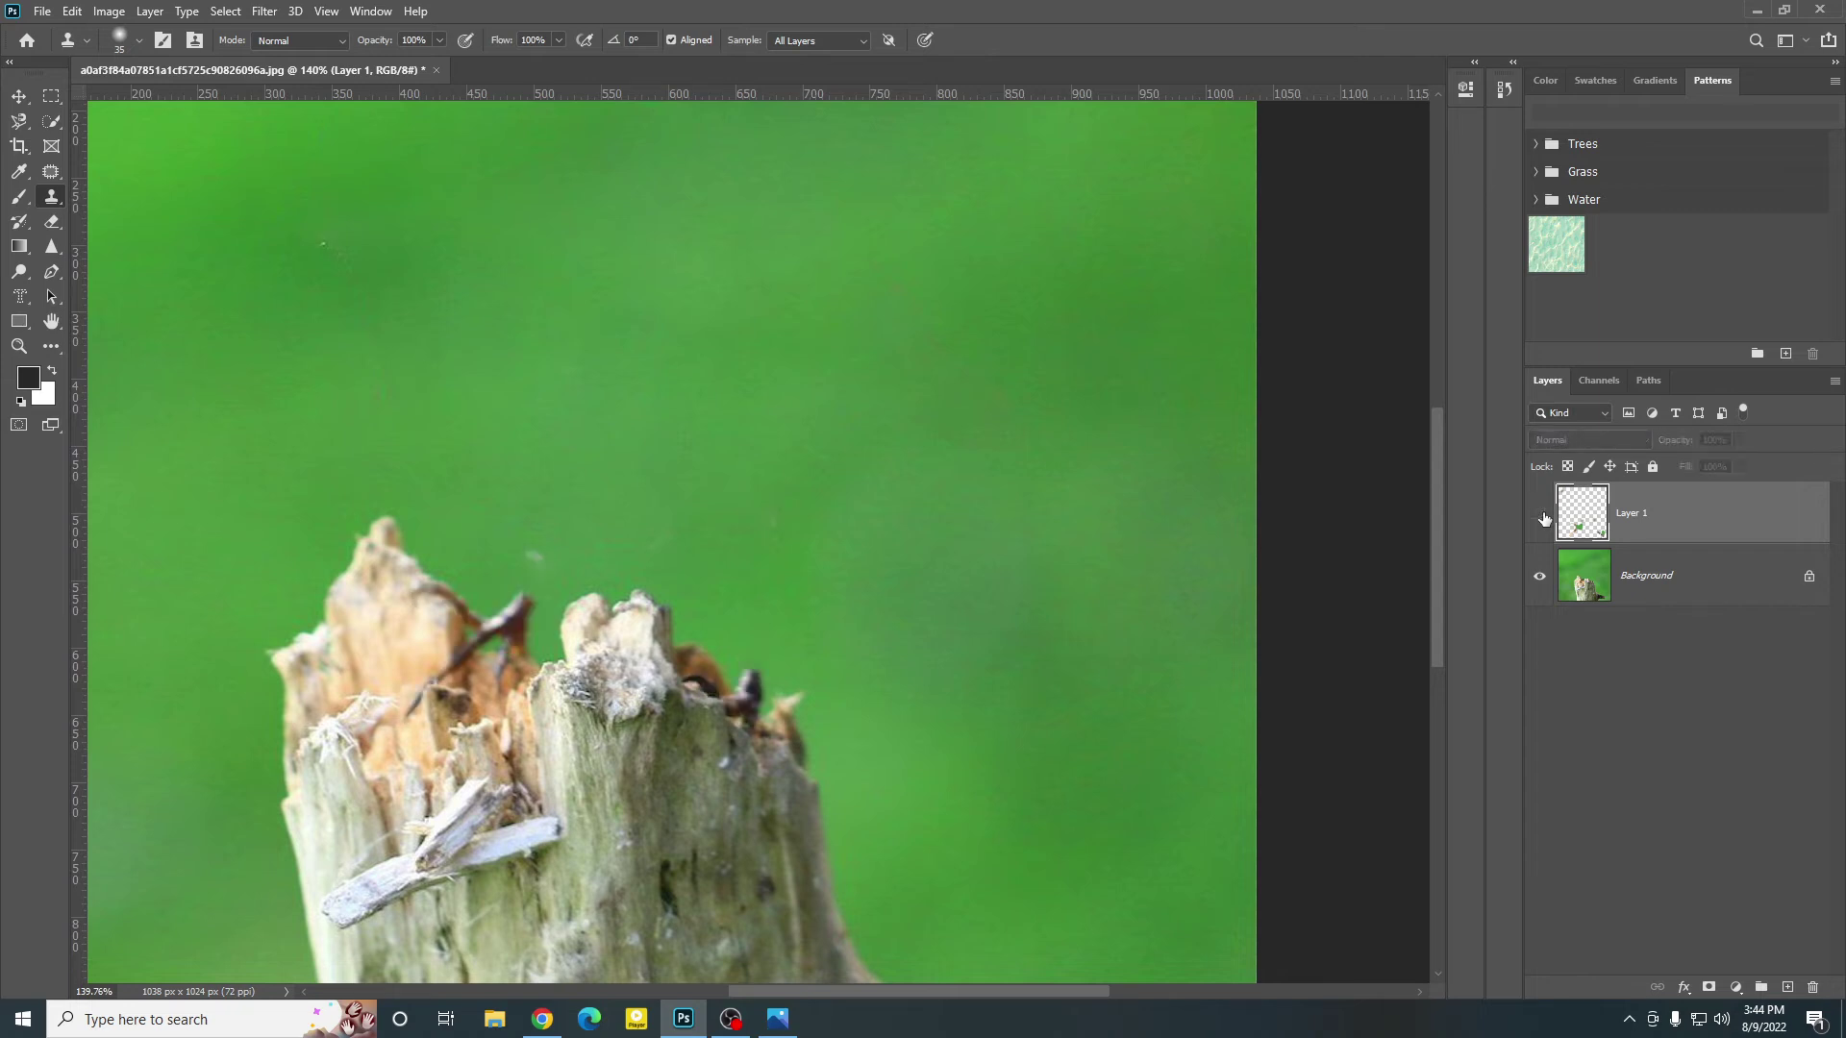
pyautogui.click(1544, 519)
pyautogui.click(1545, 519)
pyautogui.click(1544, 519)
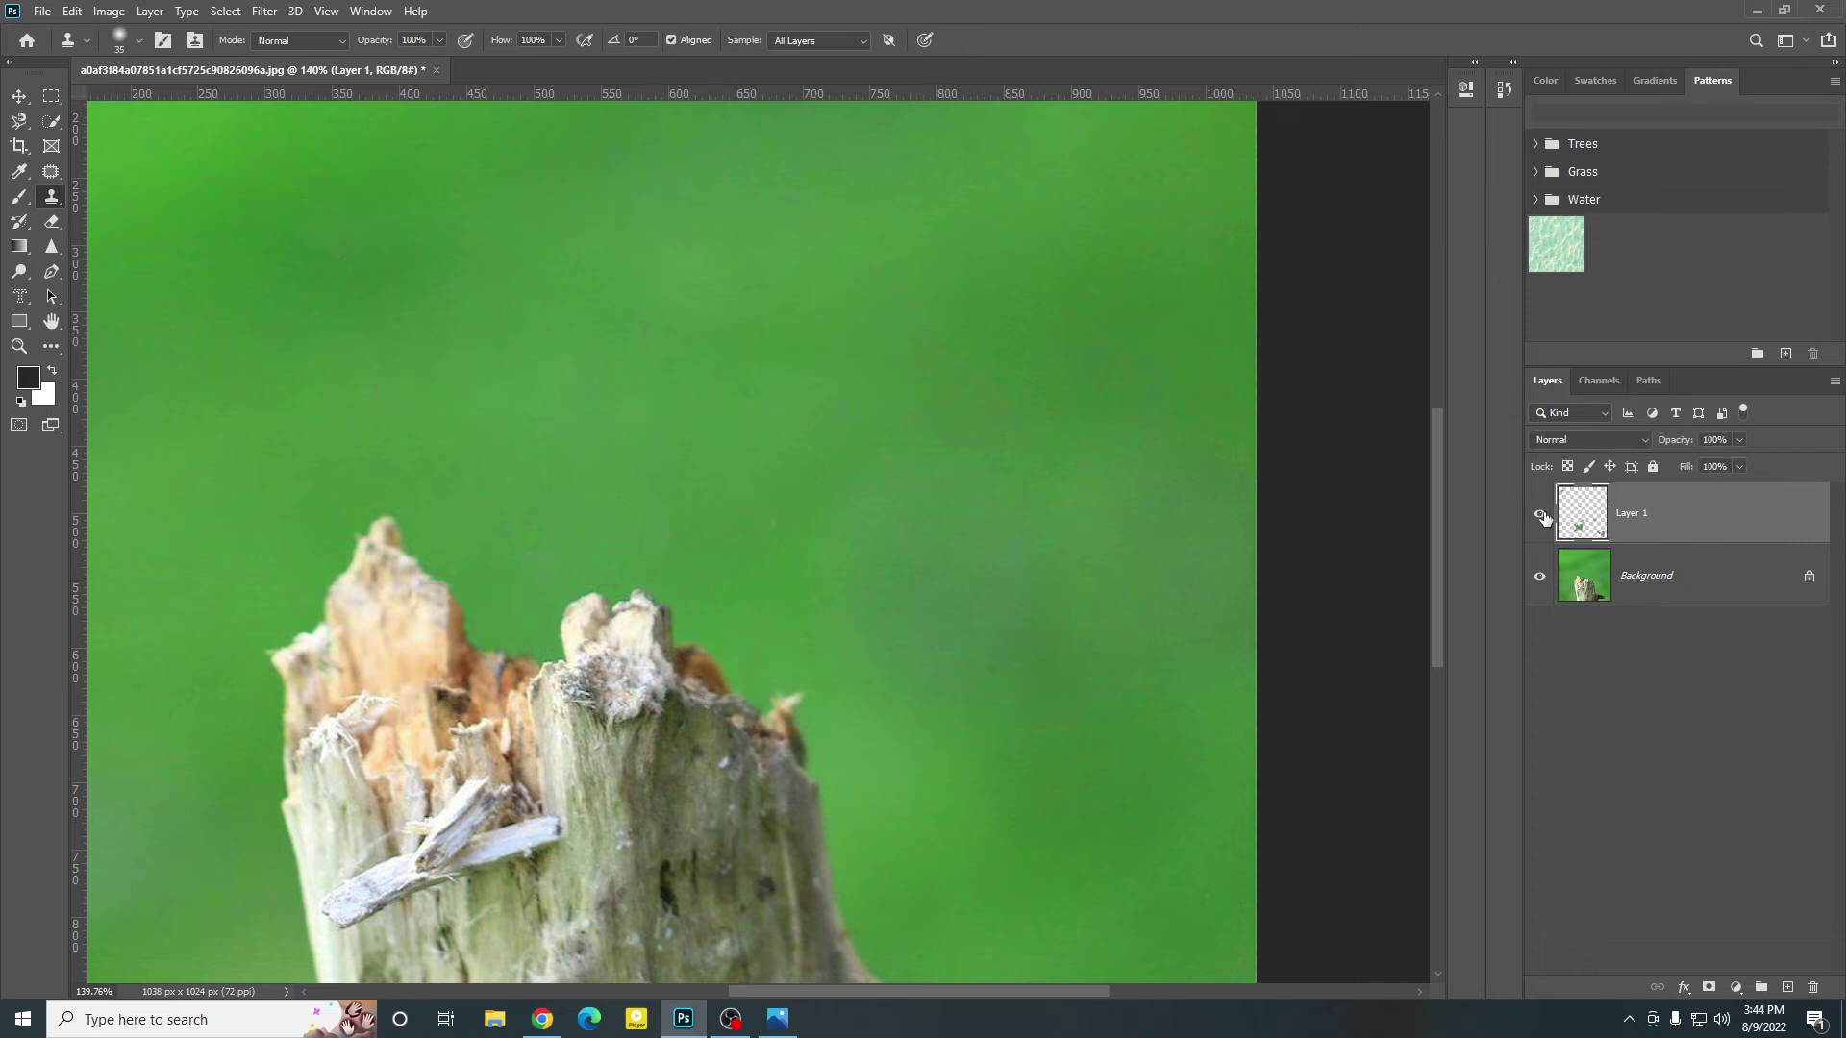
pyautogui.scroll(-4, 722, 525)
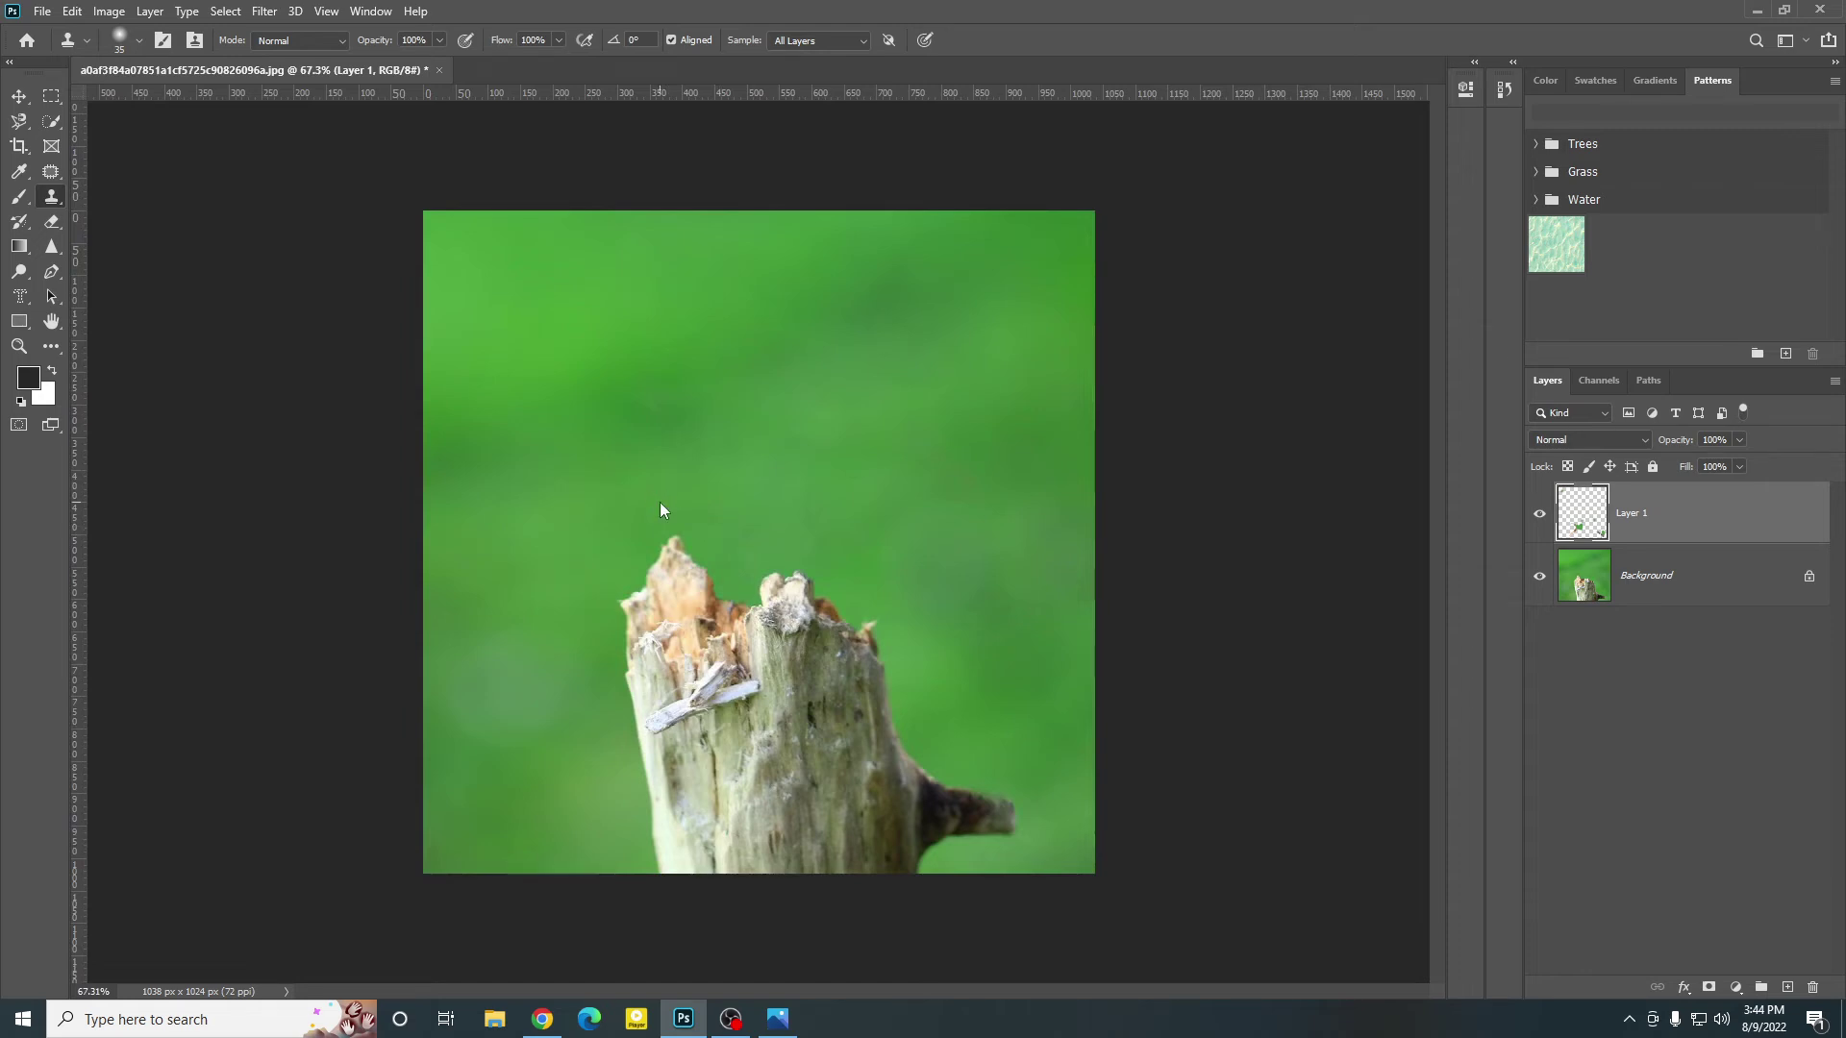
# Step: Save the retouched photo to the Desktop as a JPEG copy and close the document without saving changes
pyautogui.hotkey('ctrl', 'shift', 's')
pyautogui.click(324, 445)
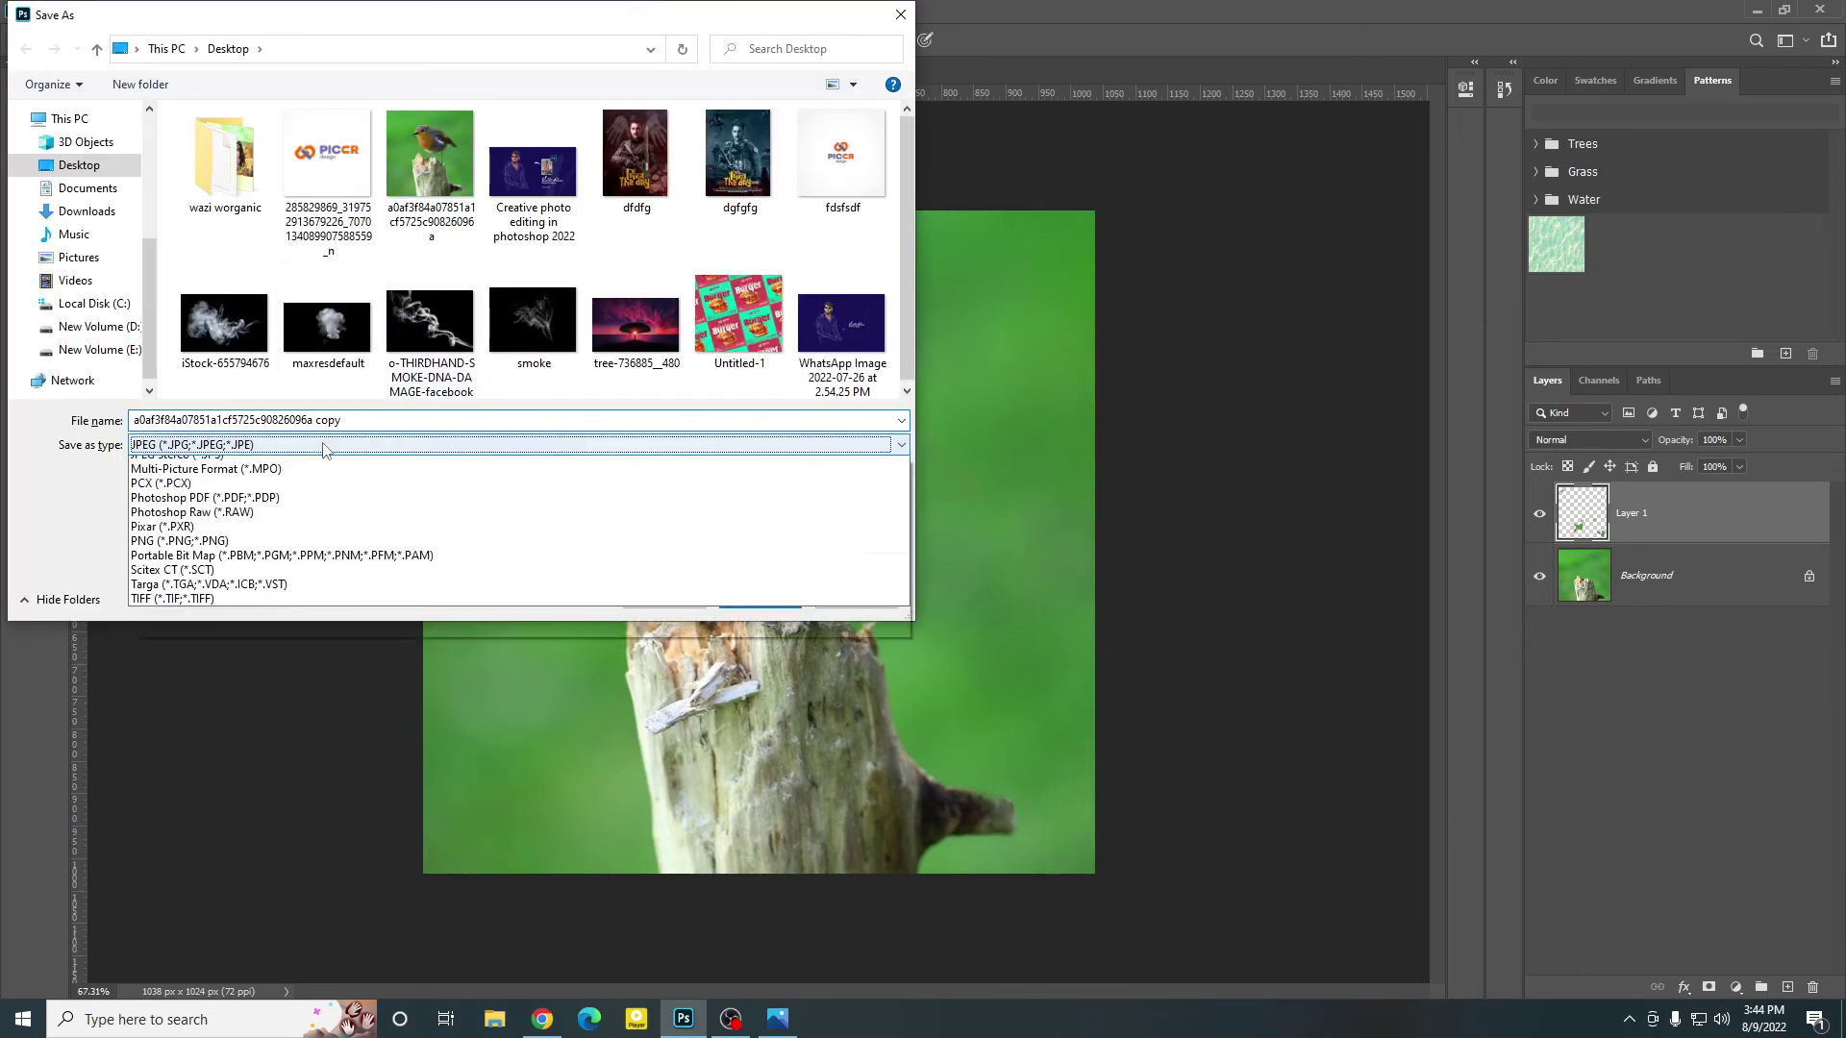
pyautogui.click(327, 593)
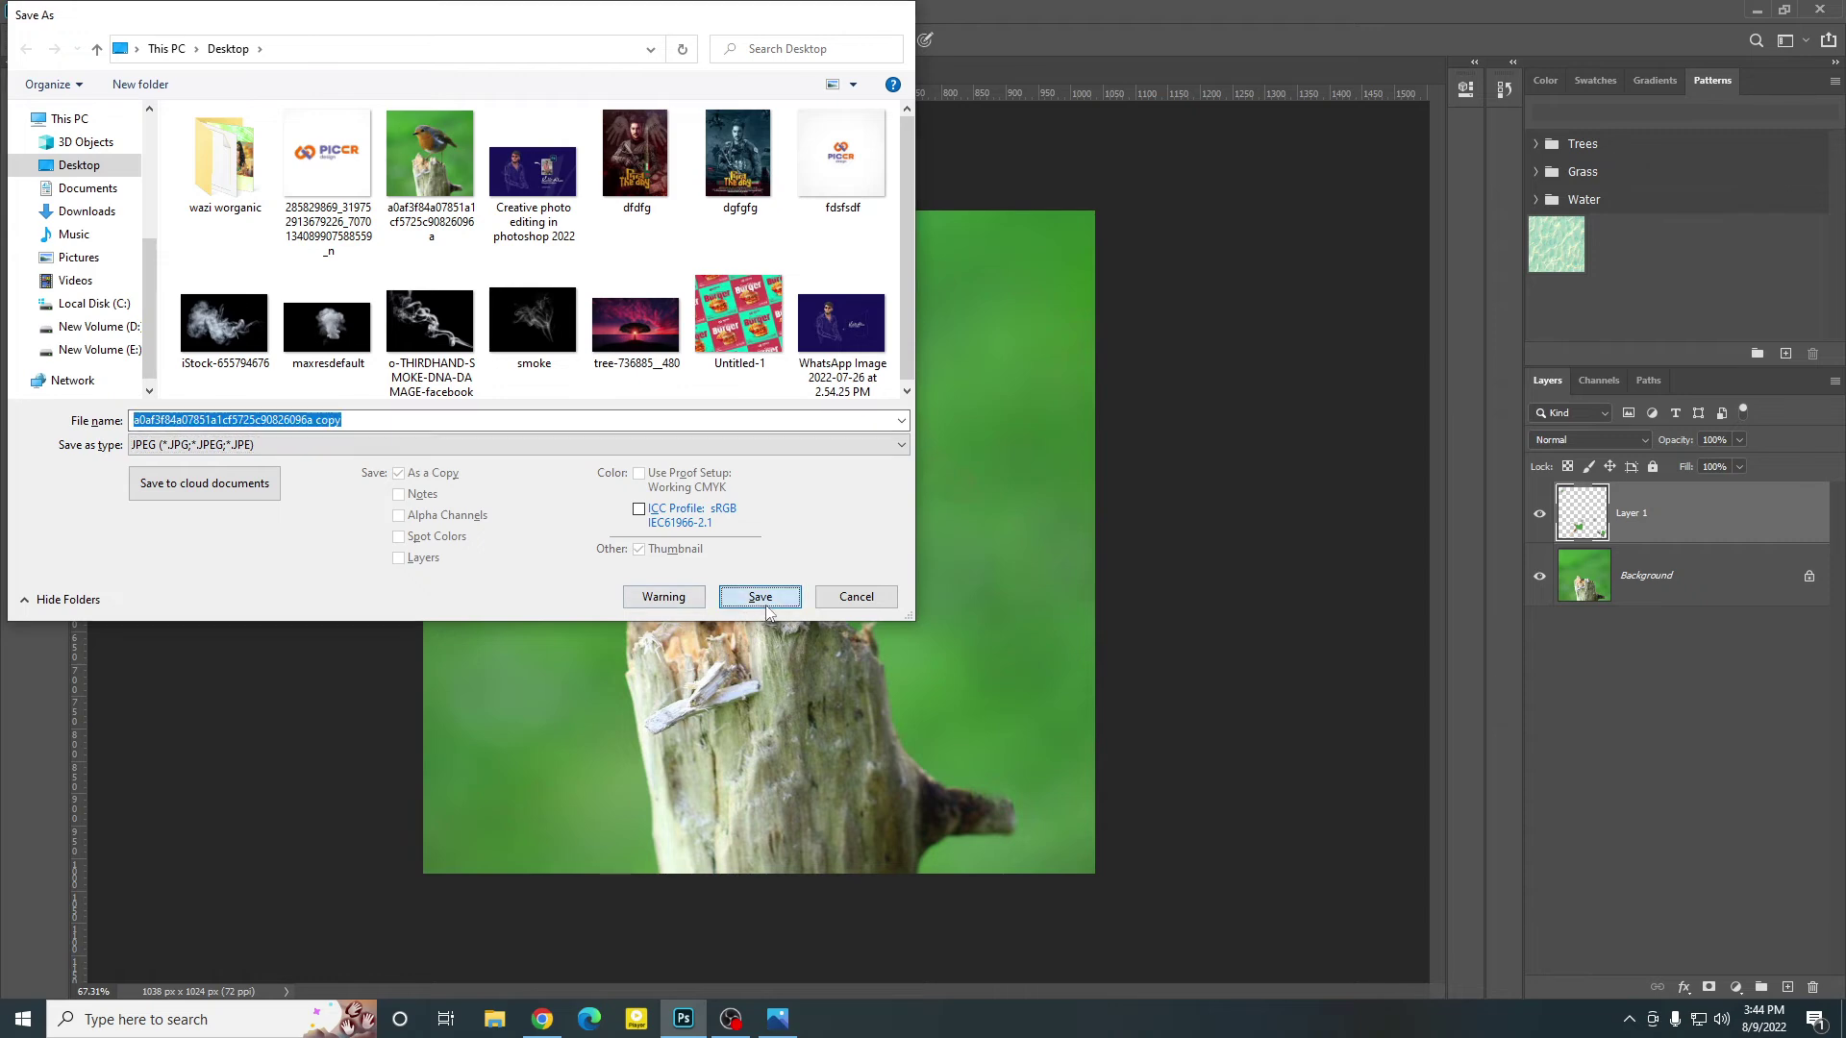
pyautogui.click(761, 597)
pyautogui.click(748, 240)
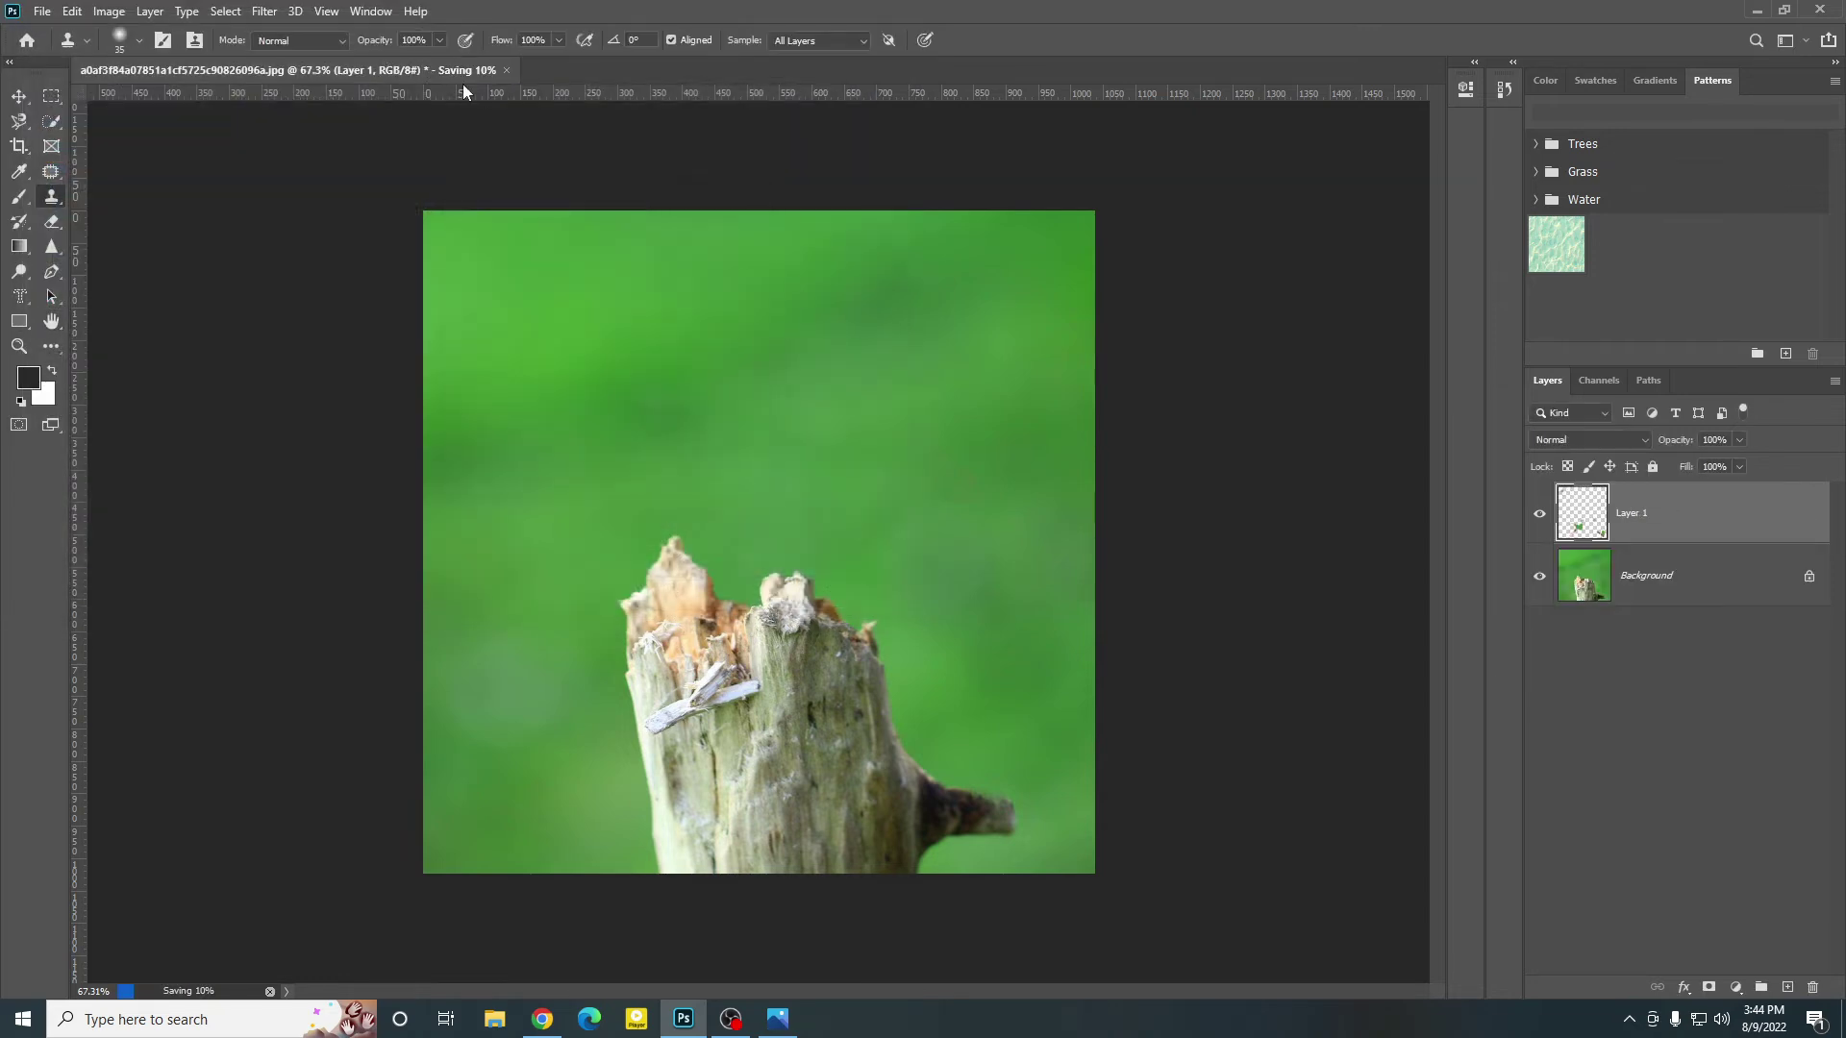
pyautogui.click(440, 69)
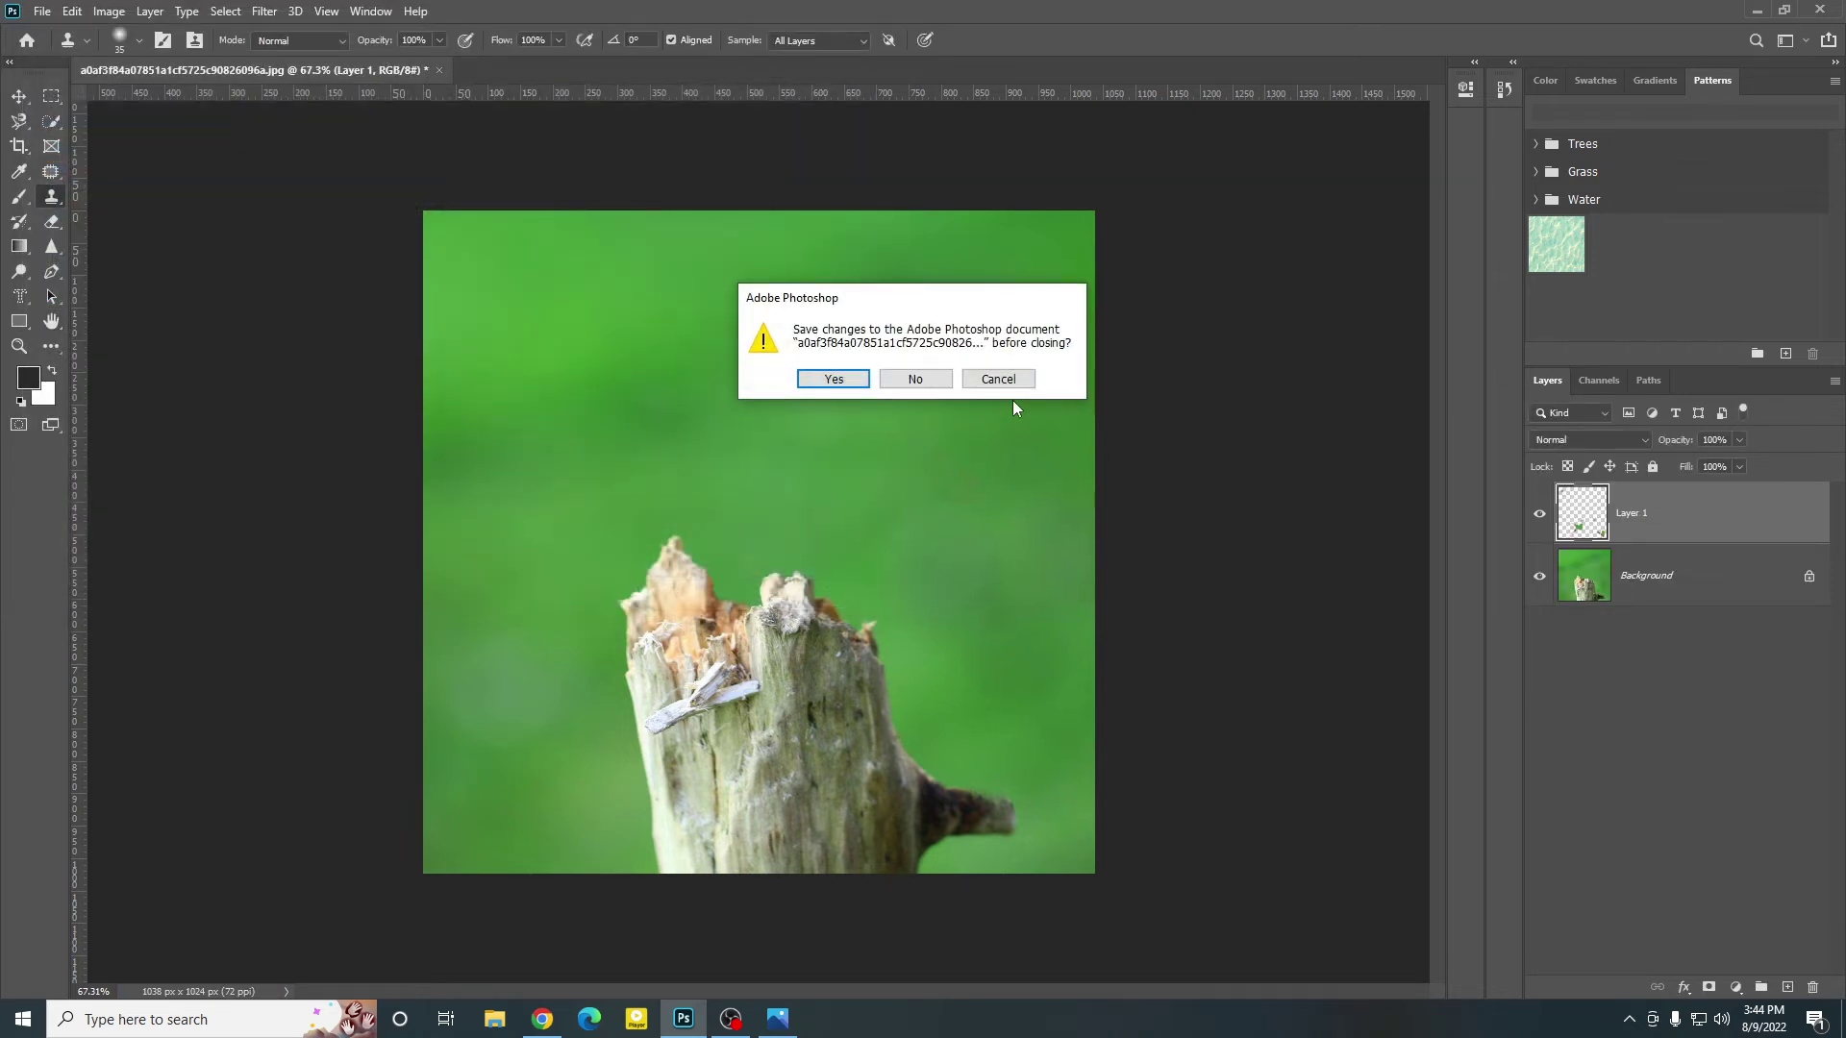
pyautogui.click(949, 384)
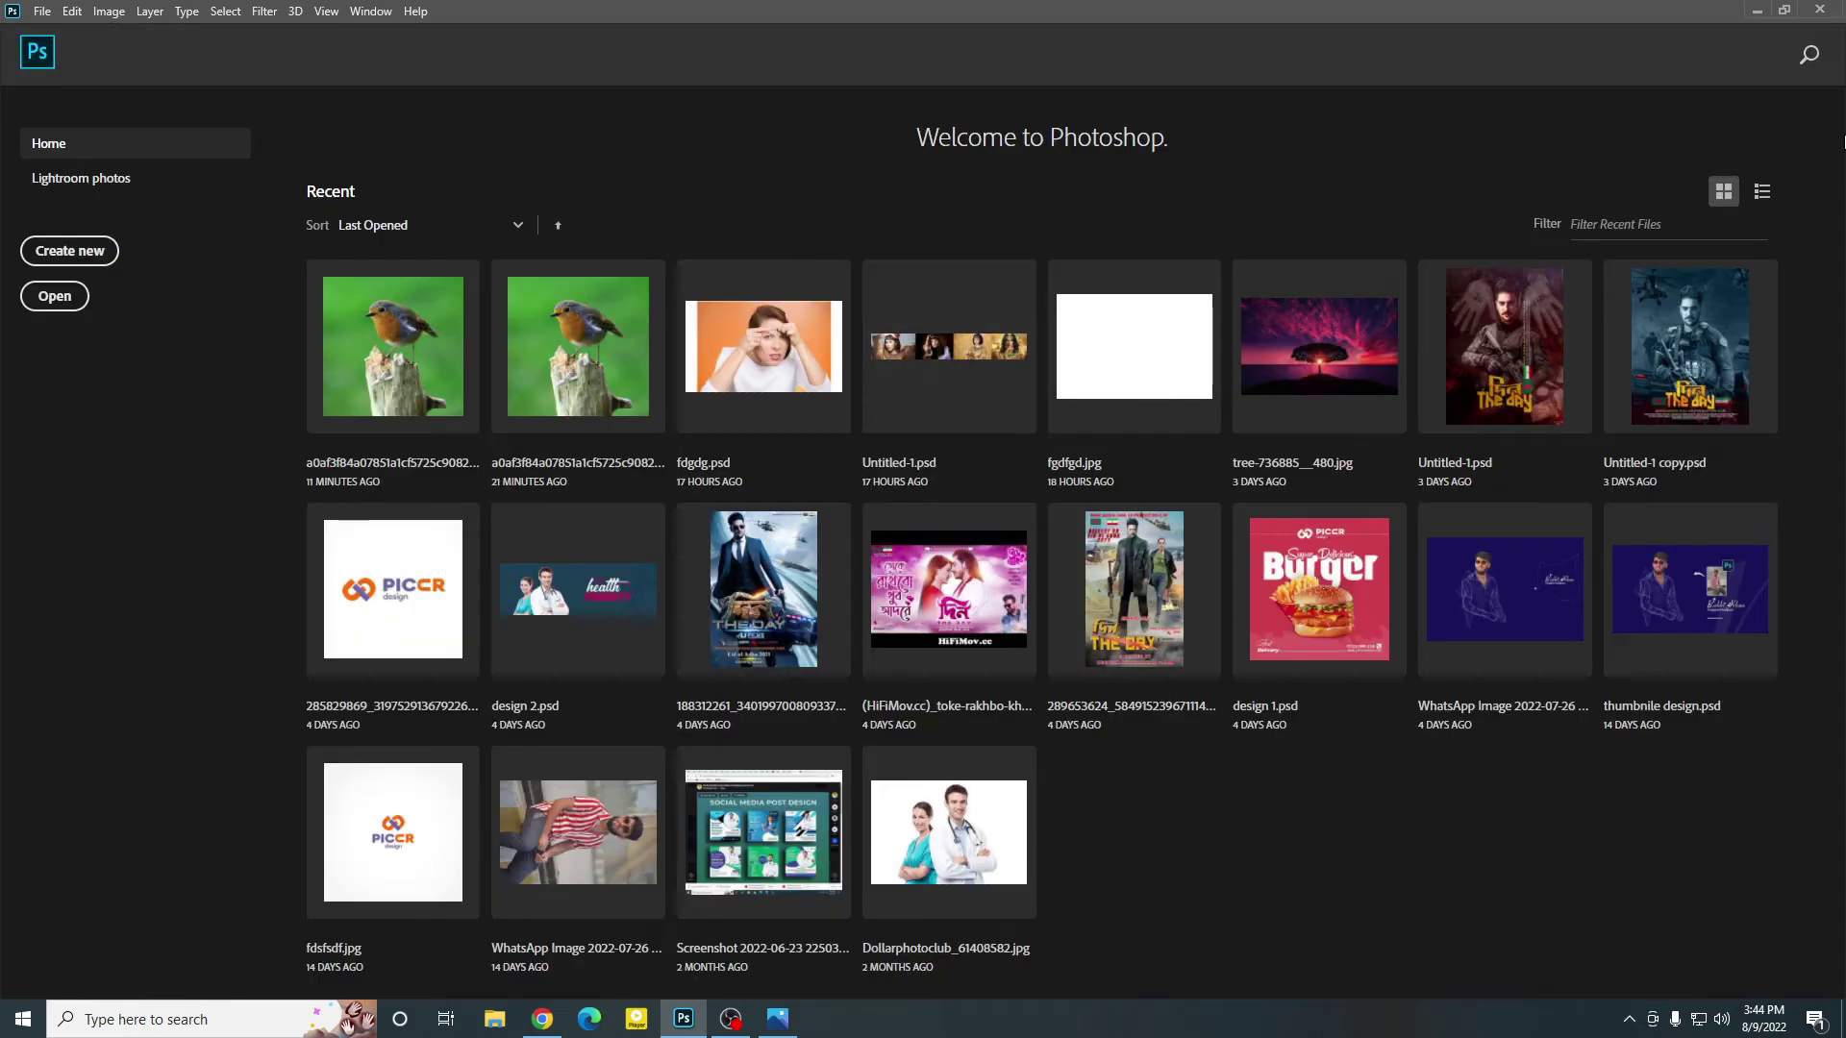
# Step: Refresh the desktop and open the saved copy of the retouched photo in Photoshop
pyautogui.click(1755, 12)
pyautogui.rightClick(505, 406)
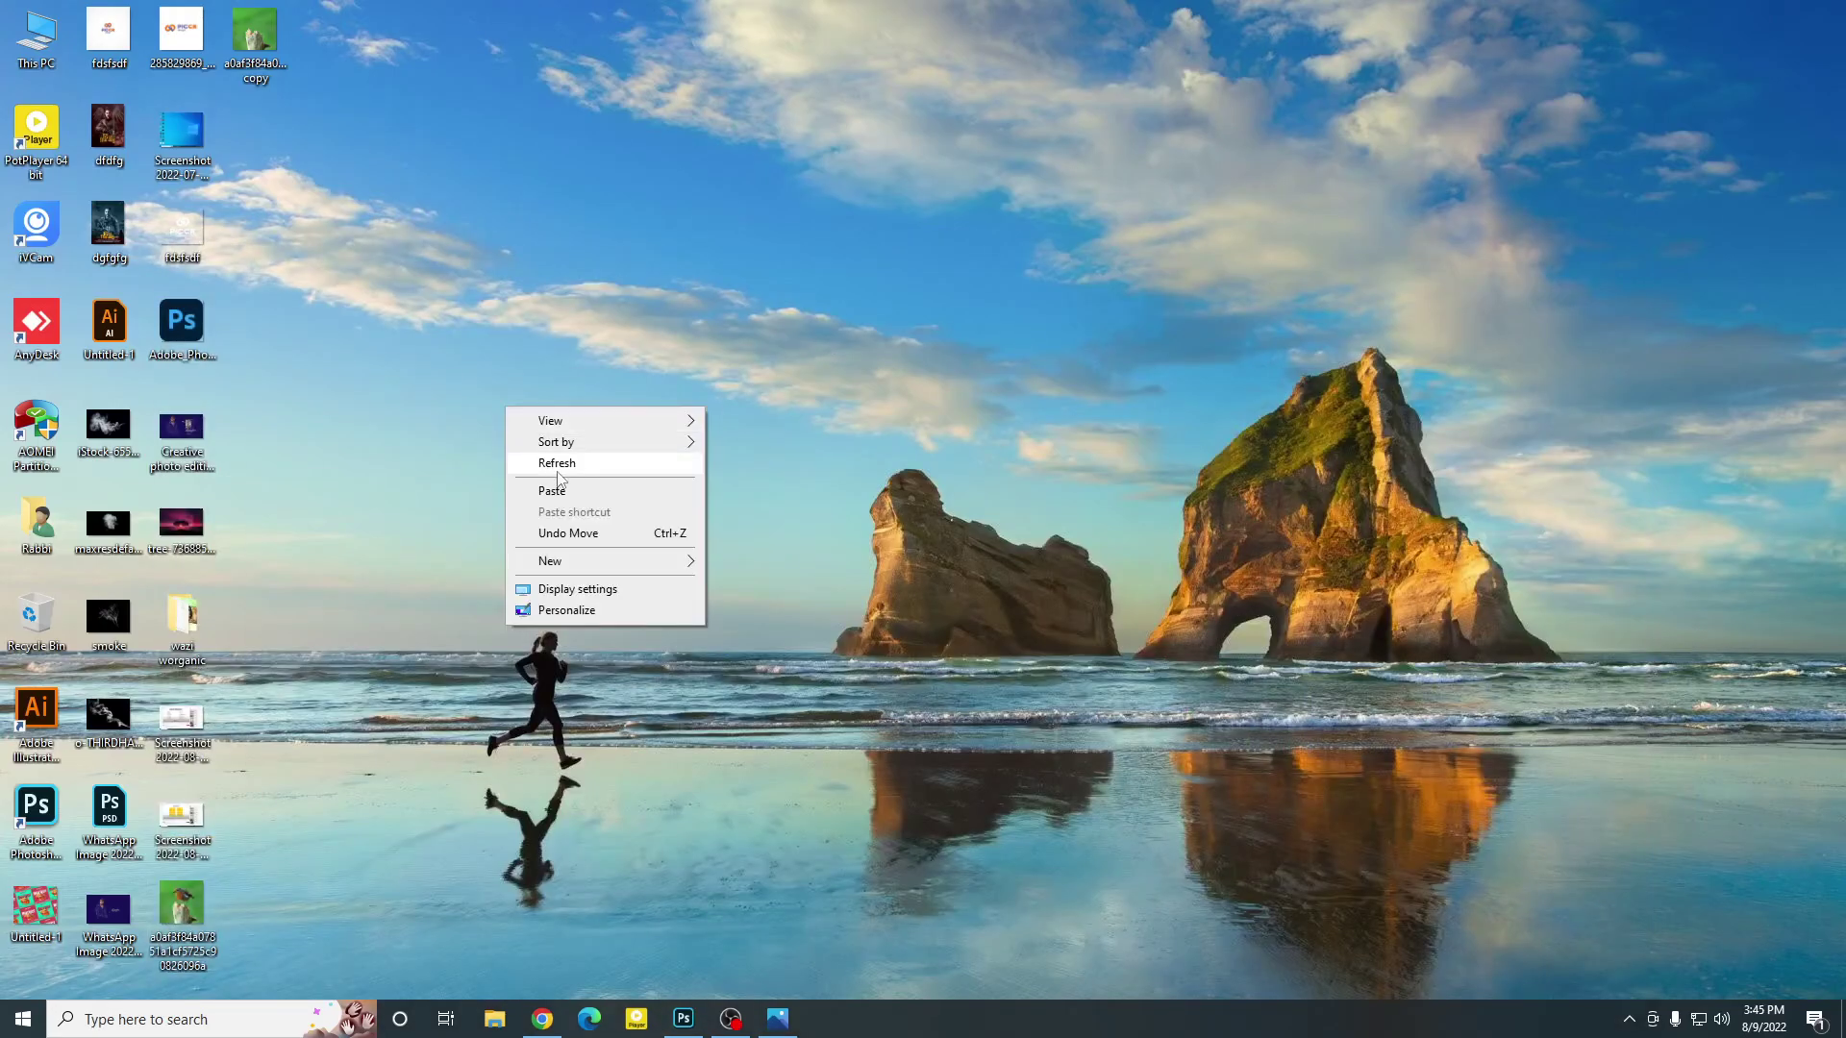
pyautogui.click(553, 464)
pyautogui.moveTo(227, 60); pyautogui.dragTo(865, 117)
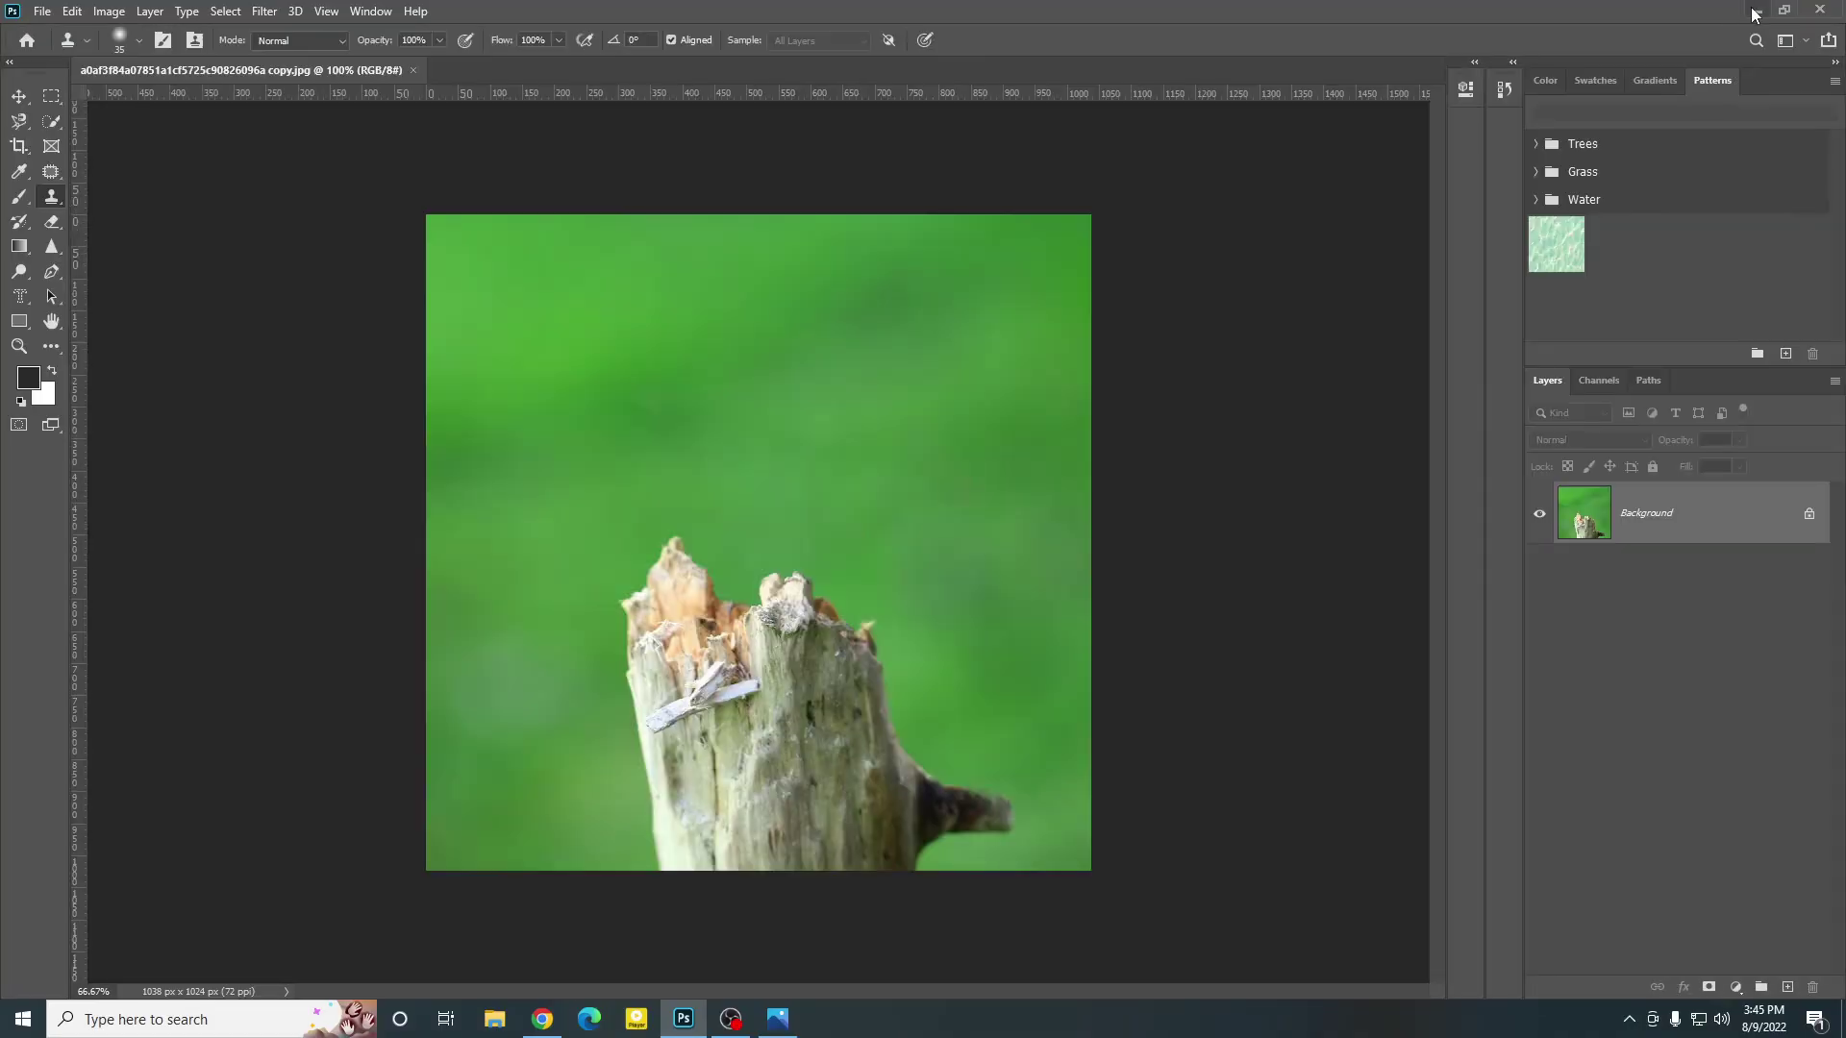
# Step: Place the original robin photo from the desktop into the retouched copy as a new layer at 100% size
pyautogui.click(1755, 11)
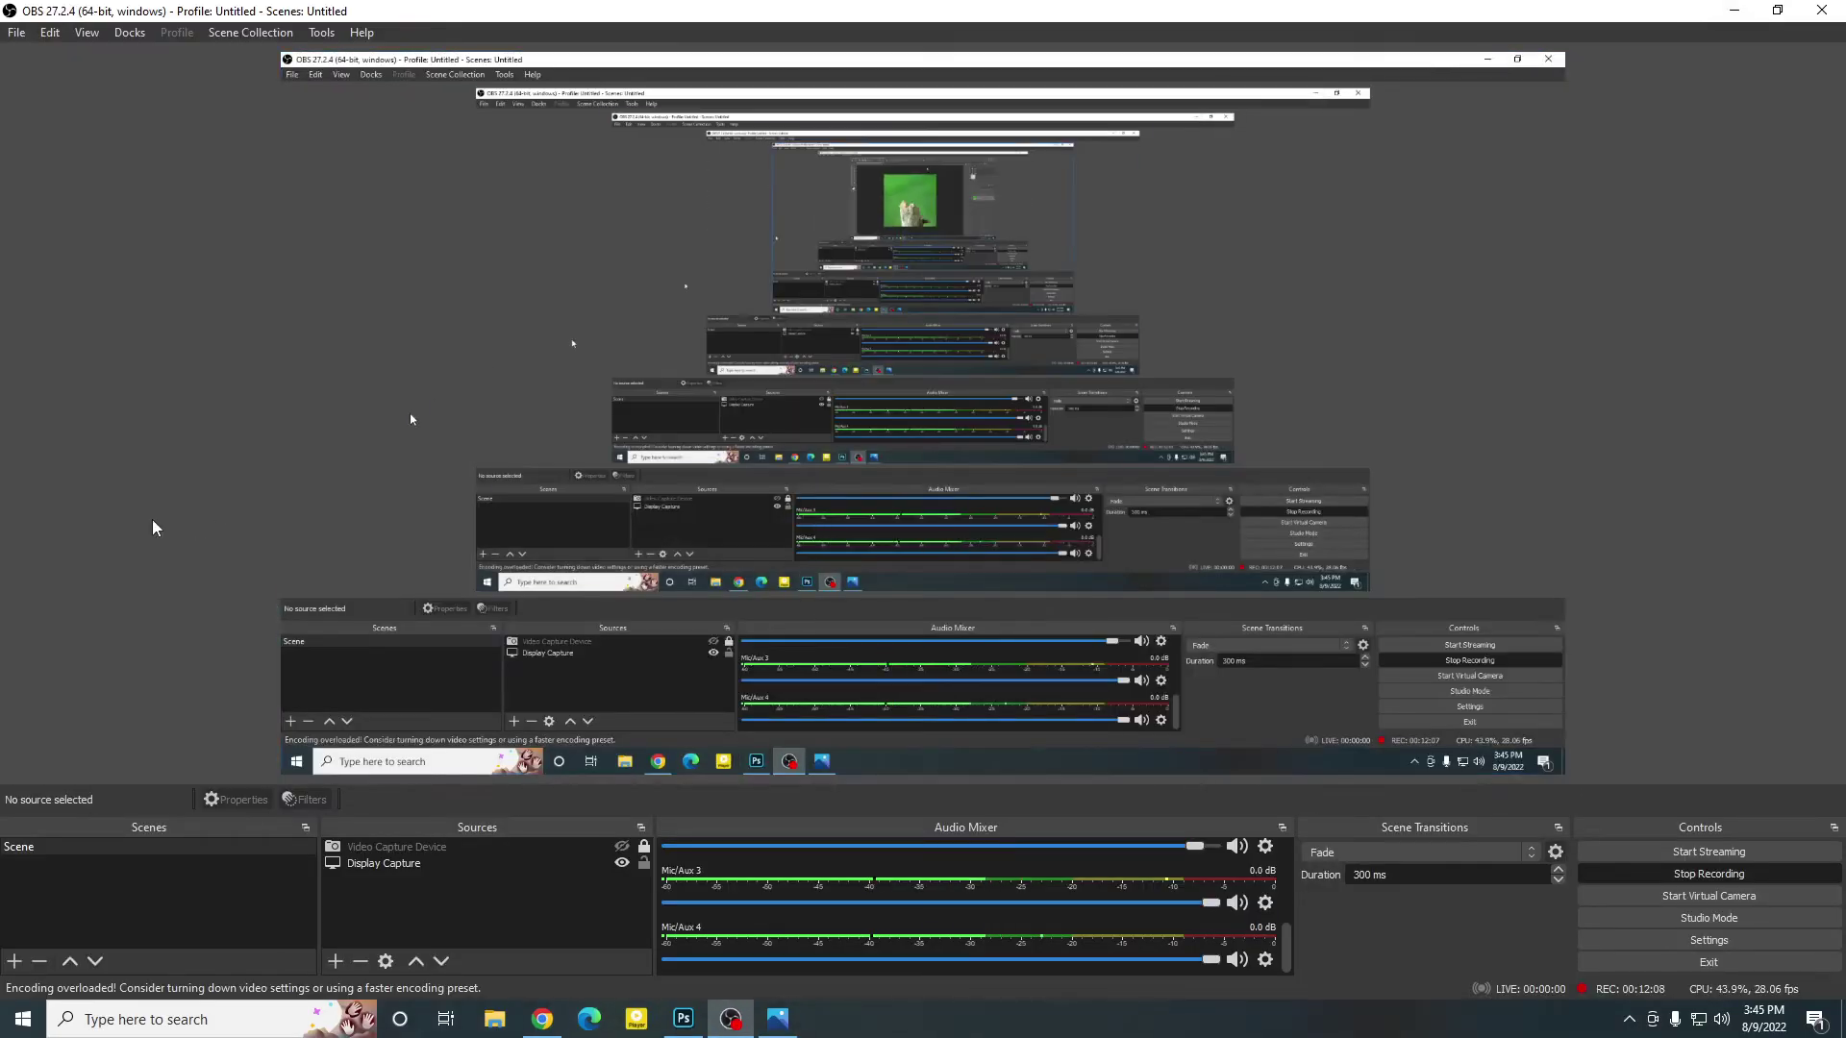
pyautogui.click(1737, 10)
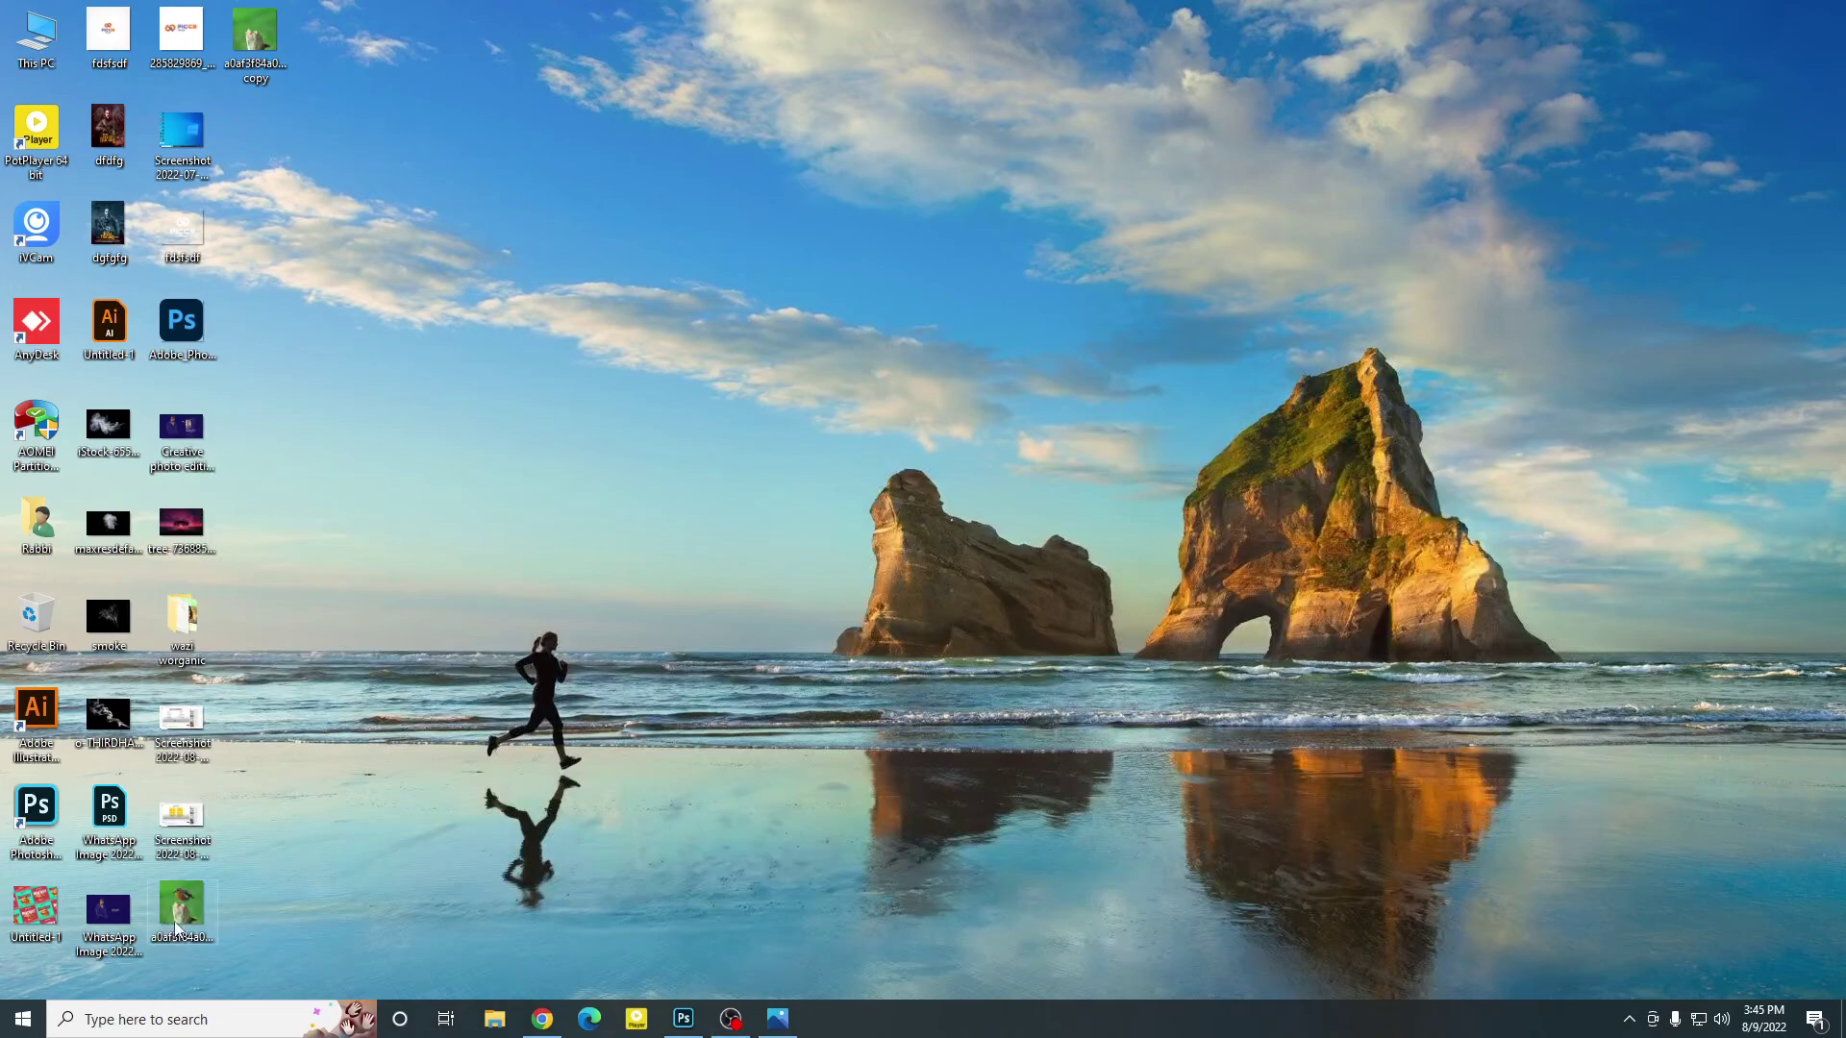
pyautogui.click(684, 1019)
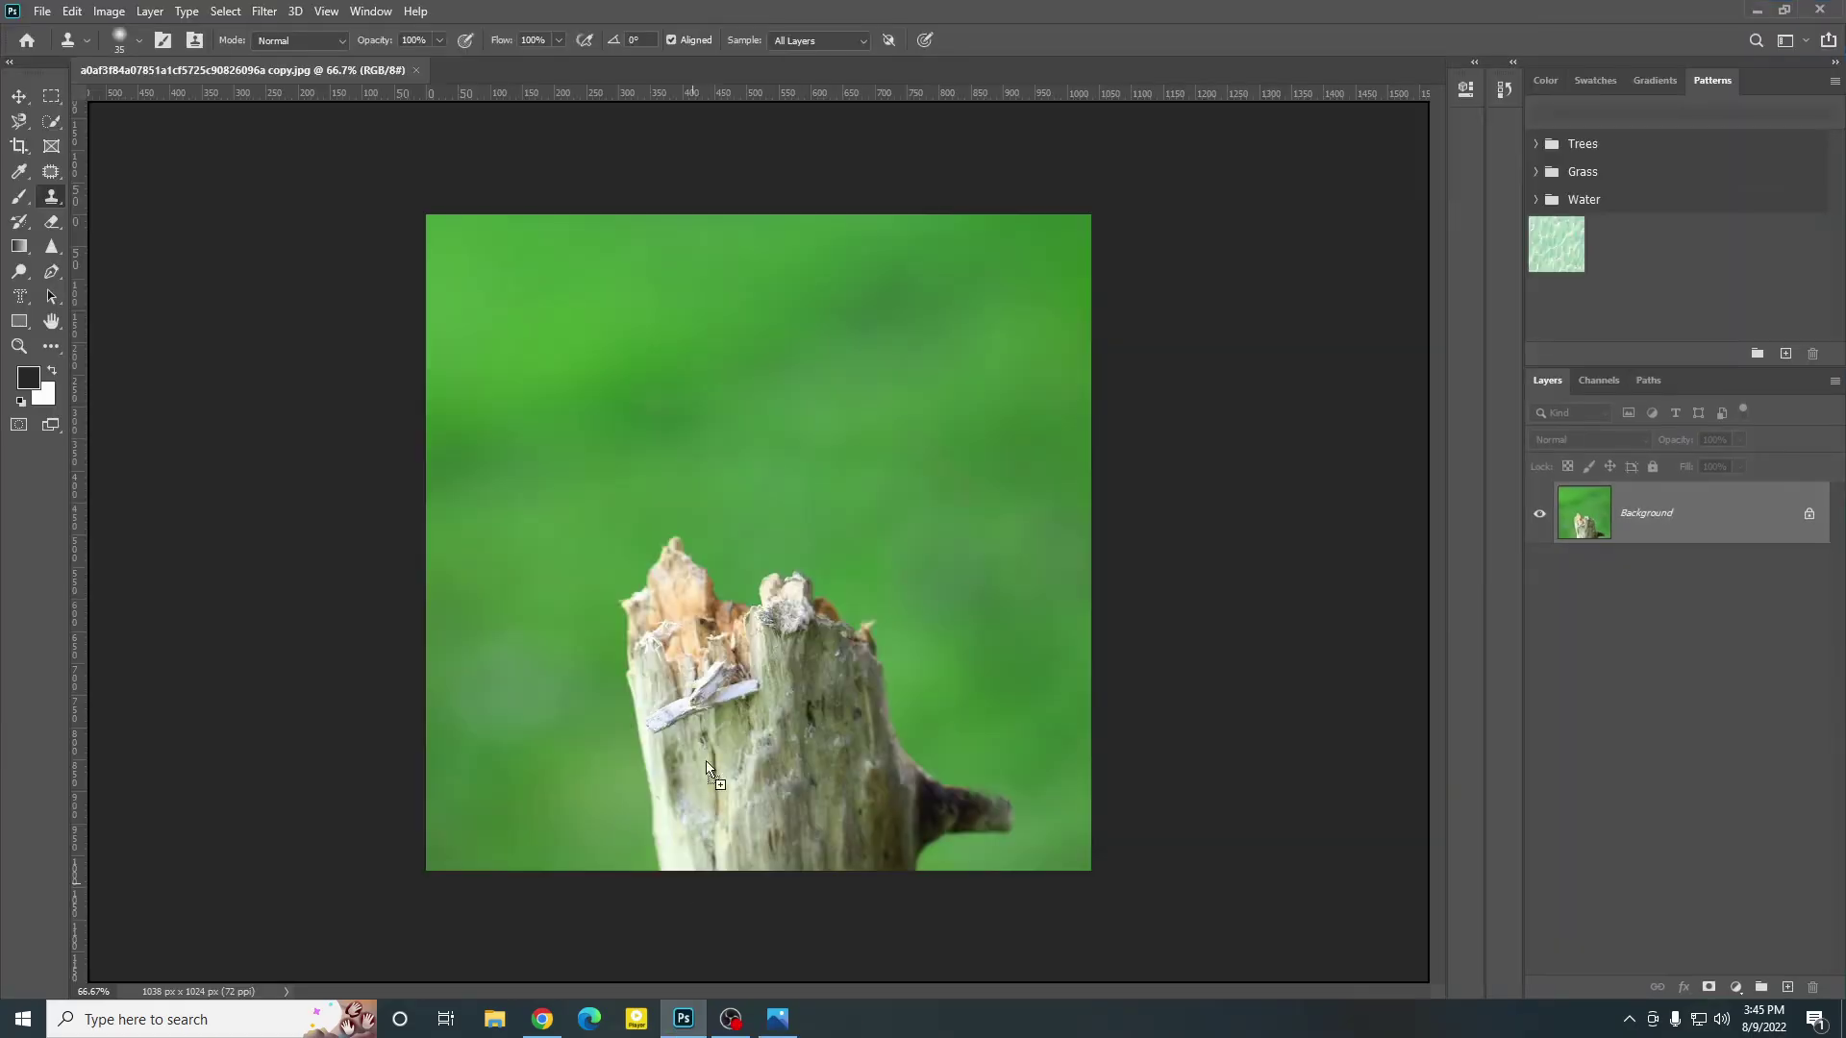
pyautogui.moveTo(709, 769); pyautogui.dragTo(716, 556)
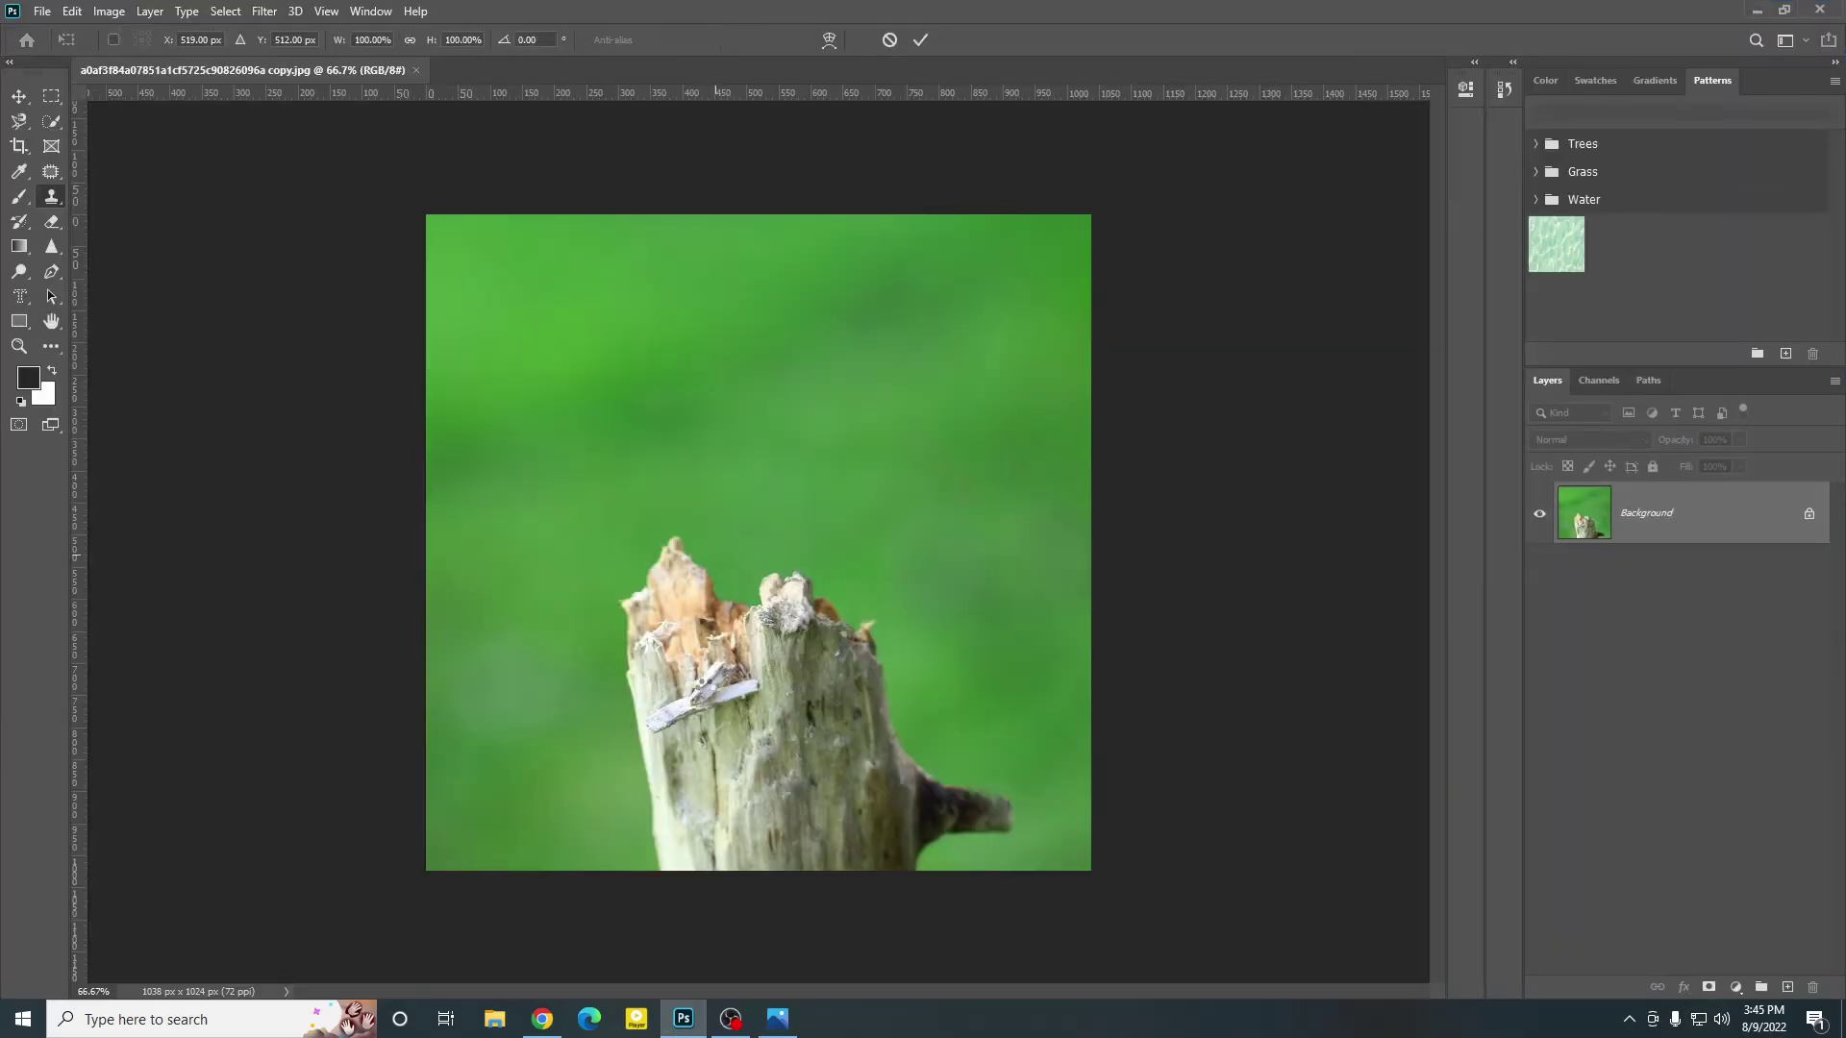
pyautogui.click(923, 41)
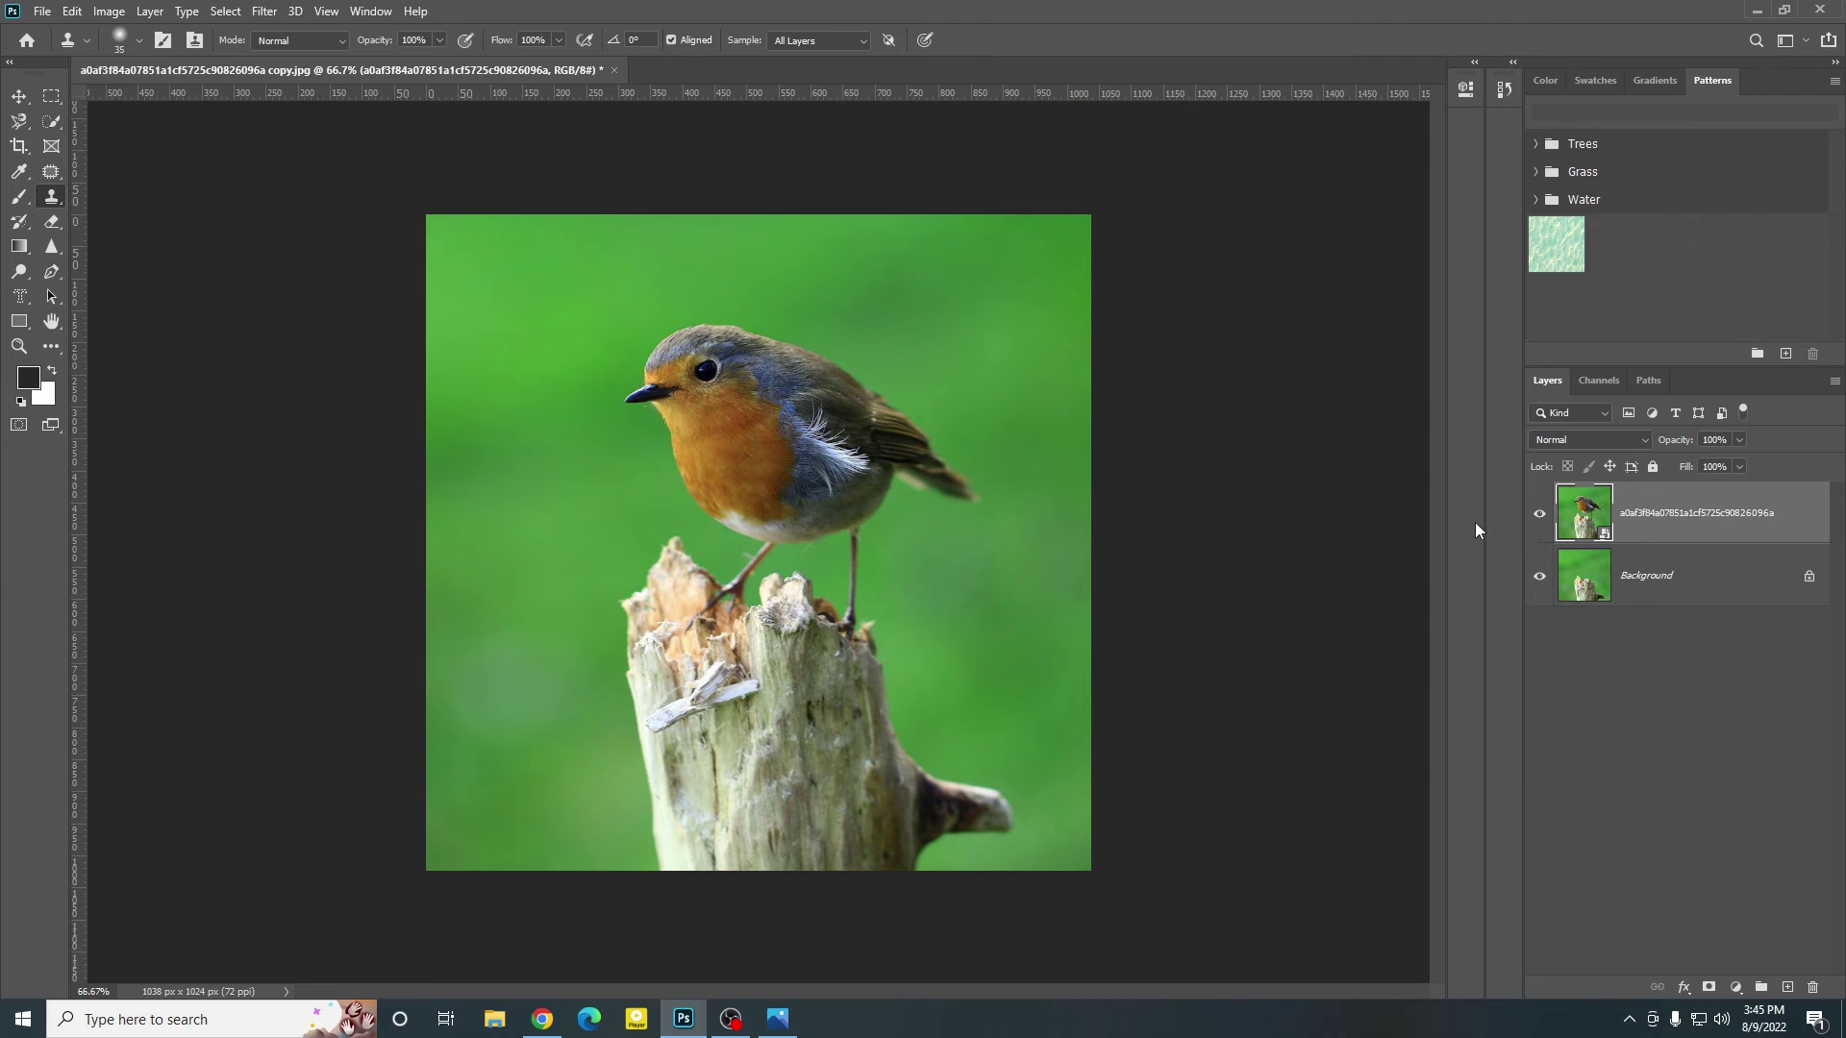
# Step: Toggle the visibility of the original photo layer to compare the robin photo with the retouched version beneath
pyautogui.click(1541, 515)
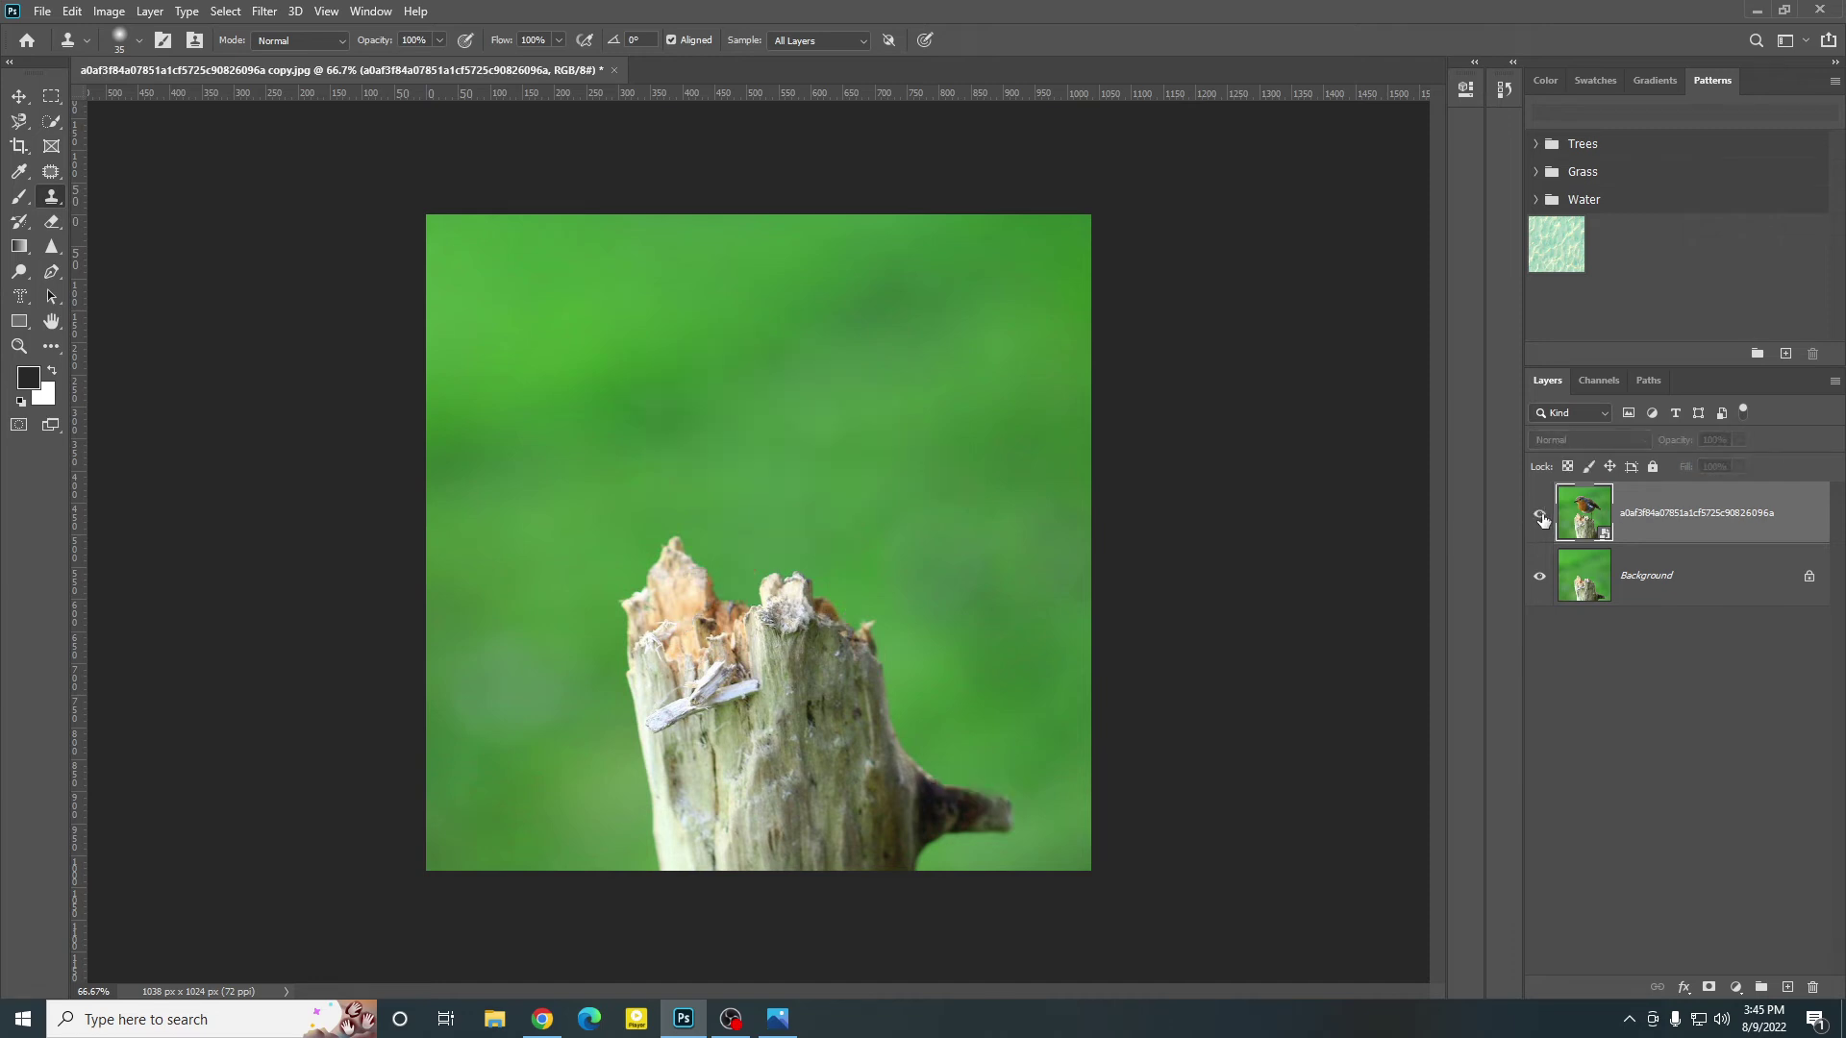
pyautogui.click(1541, 516)
pyautogui.click(1541, 516)
pyautogui.click(1541, 516)
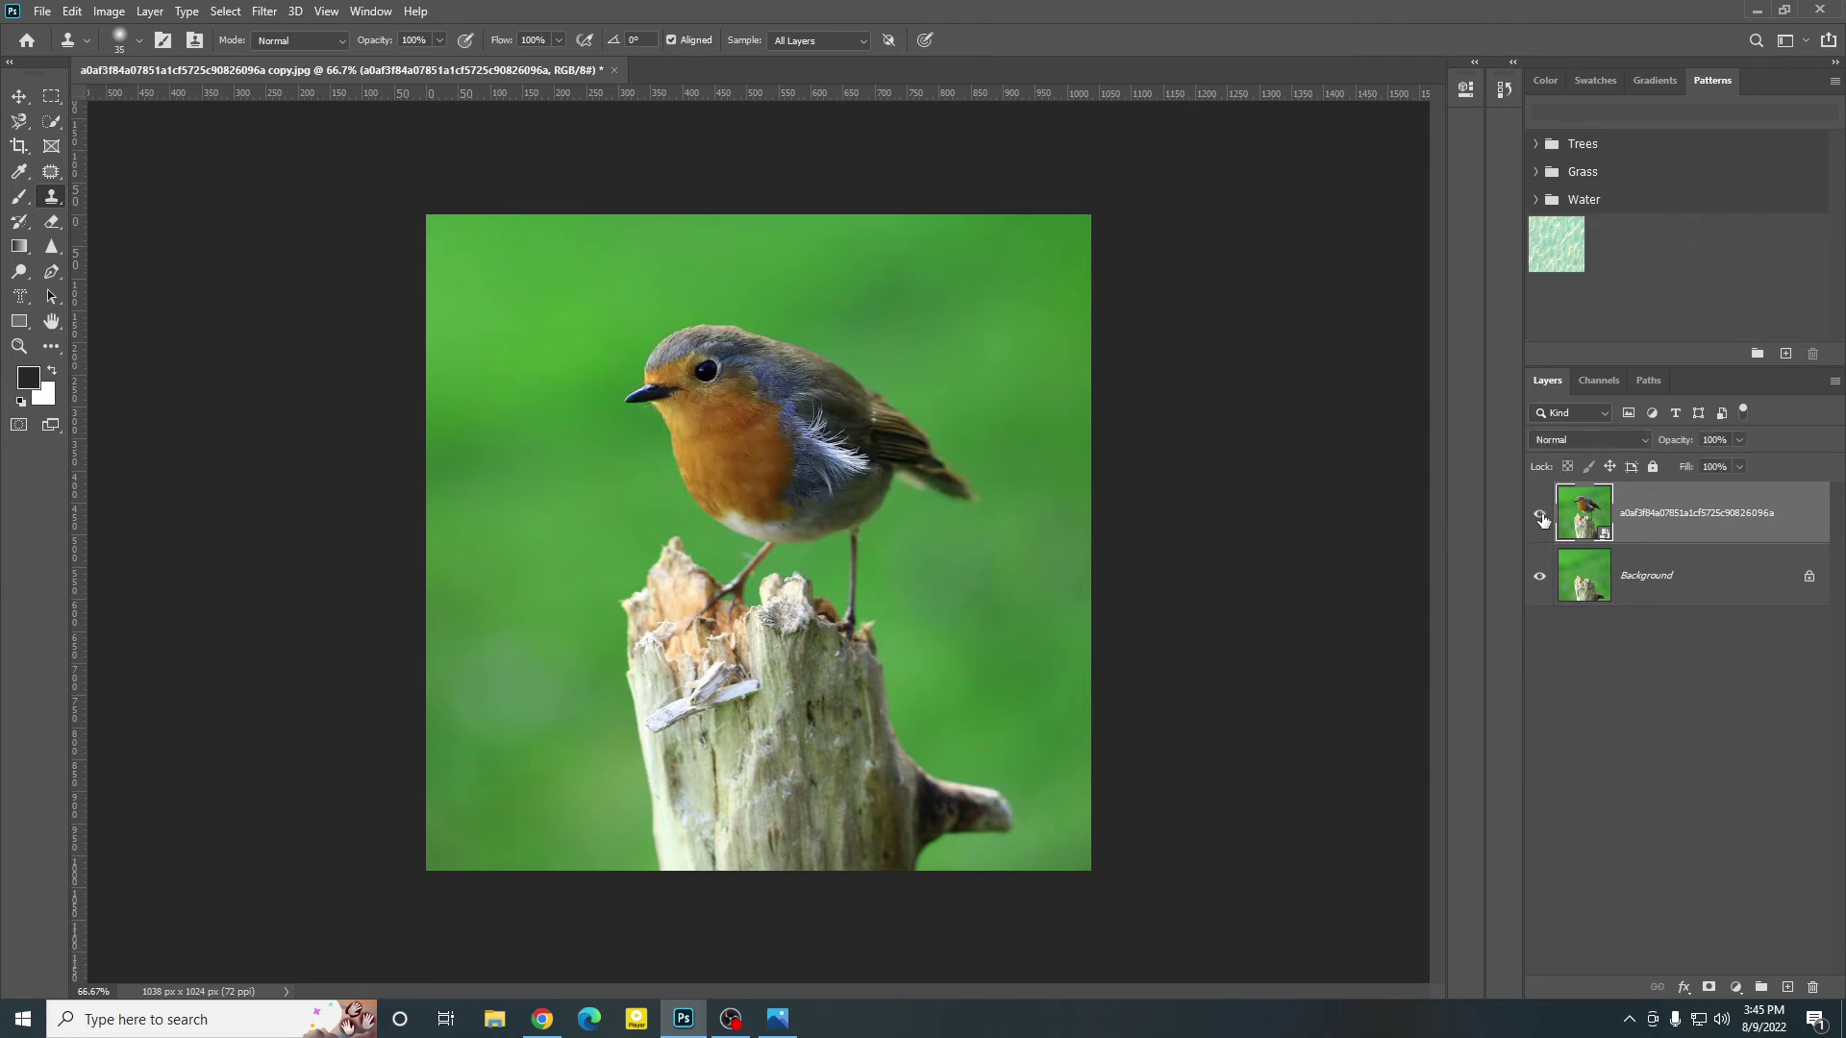
pyautogui.click(1542, 519)
pyautogui.click(1543, 519)
pyautogui.click(1542, 519)
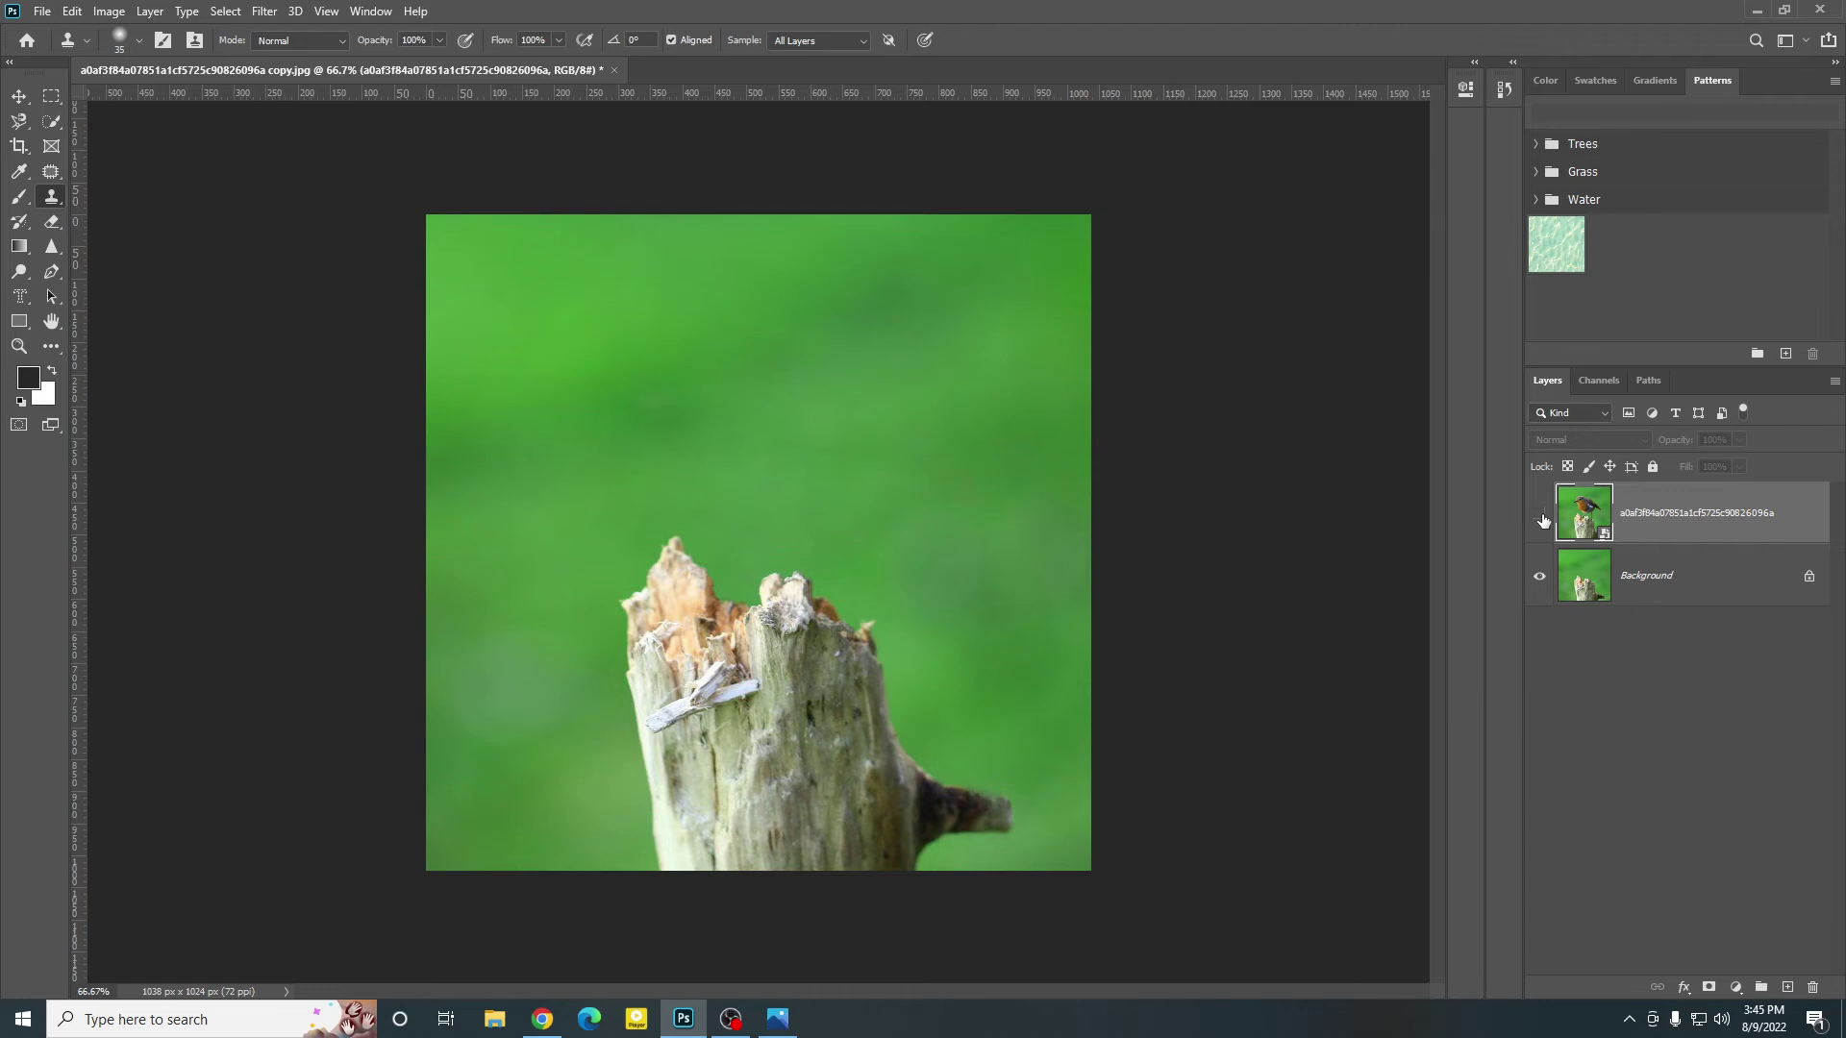
pyautogui.click(1542, 519)
pyautogui.scroll(7, 991, 838)
pyautogui.click(977, 649)
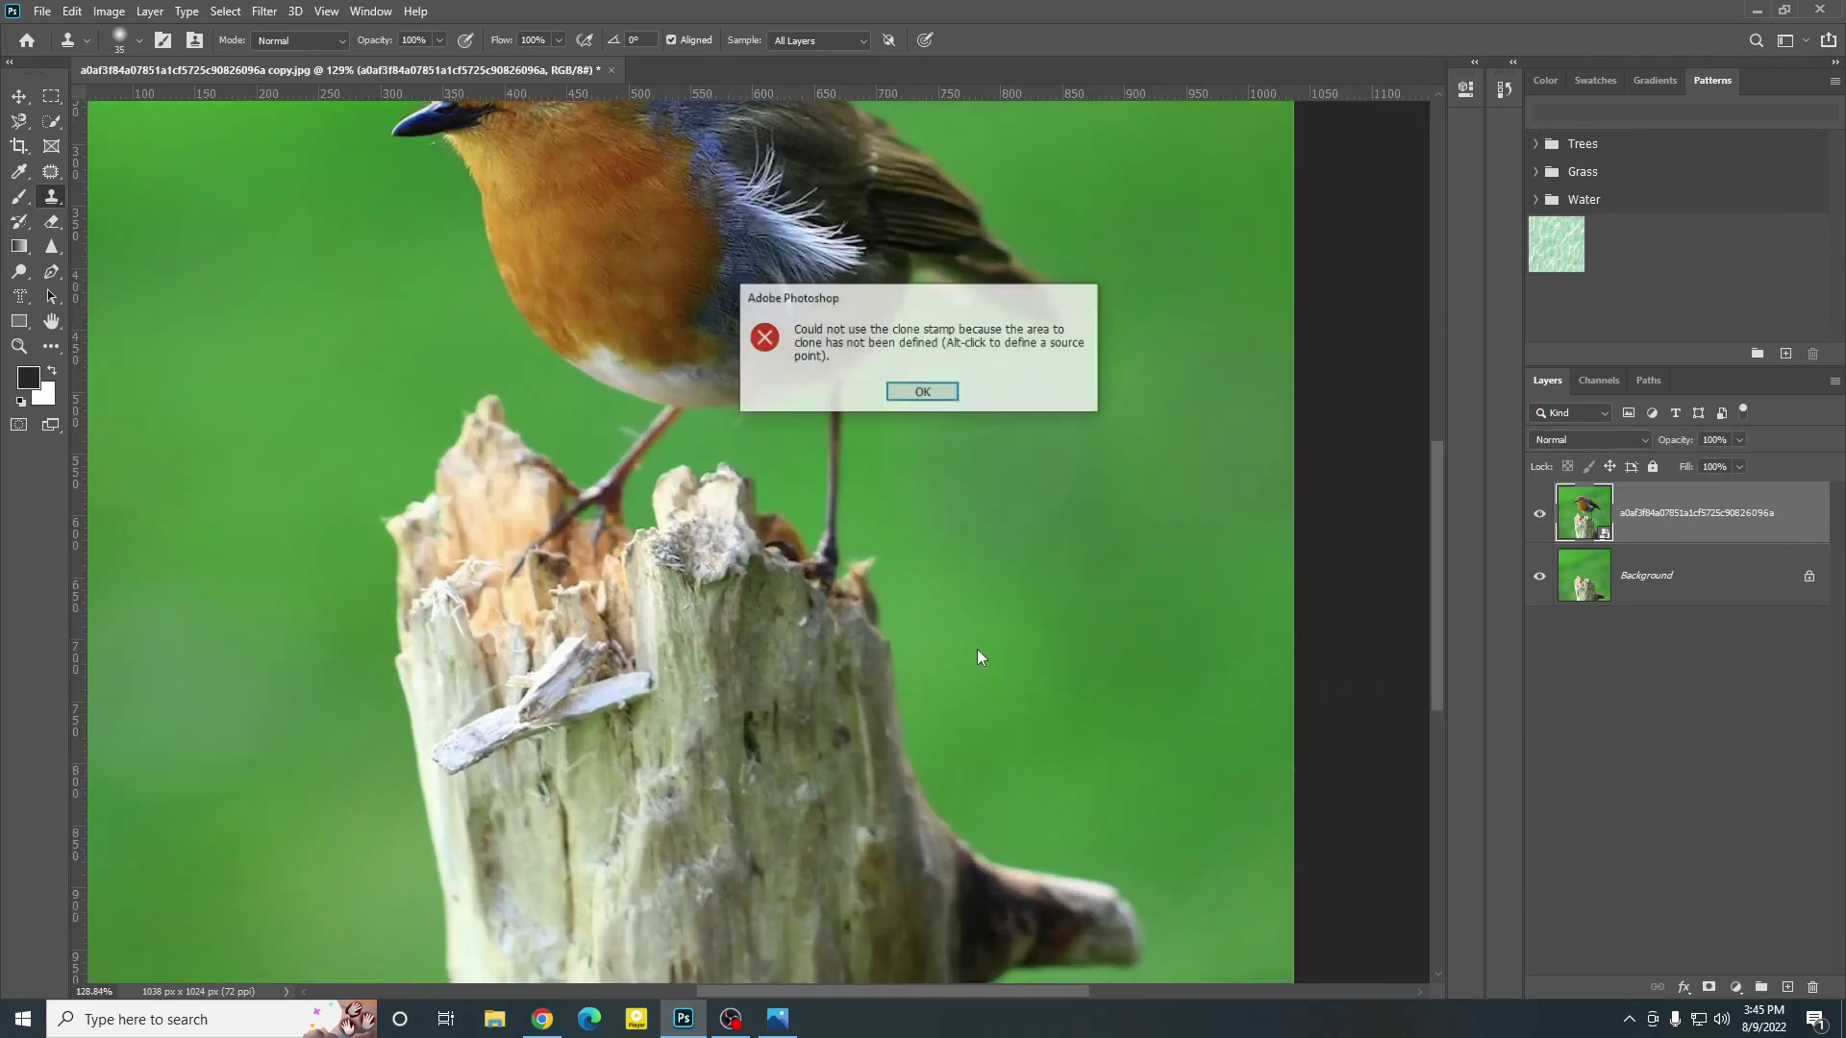
pyautogui.click(932, 392)
pyautogui.scroll(-1, 958, 536)
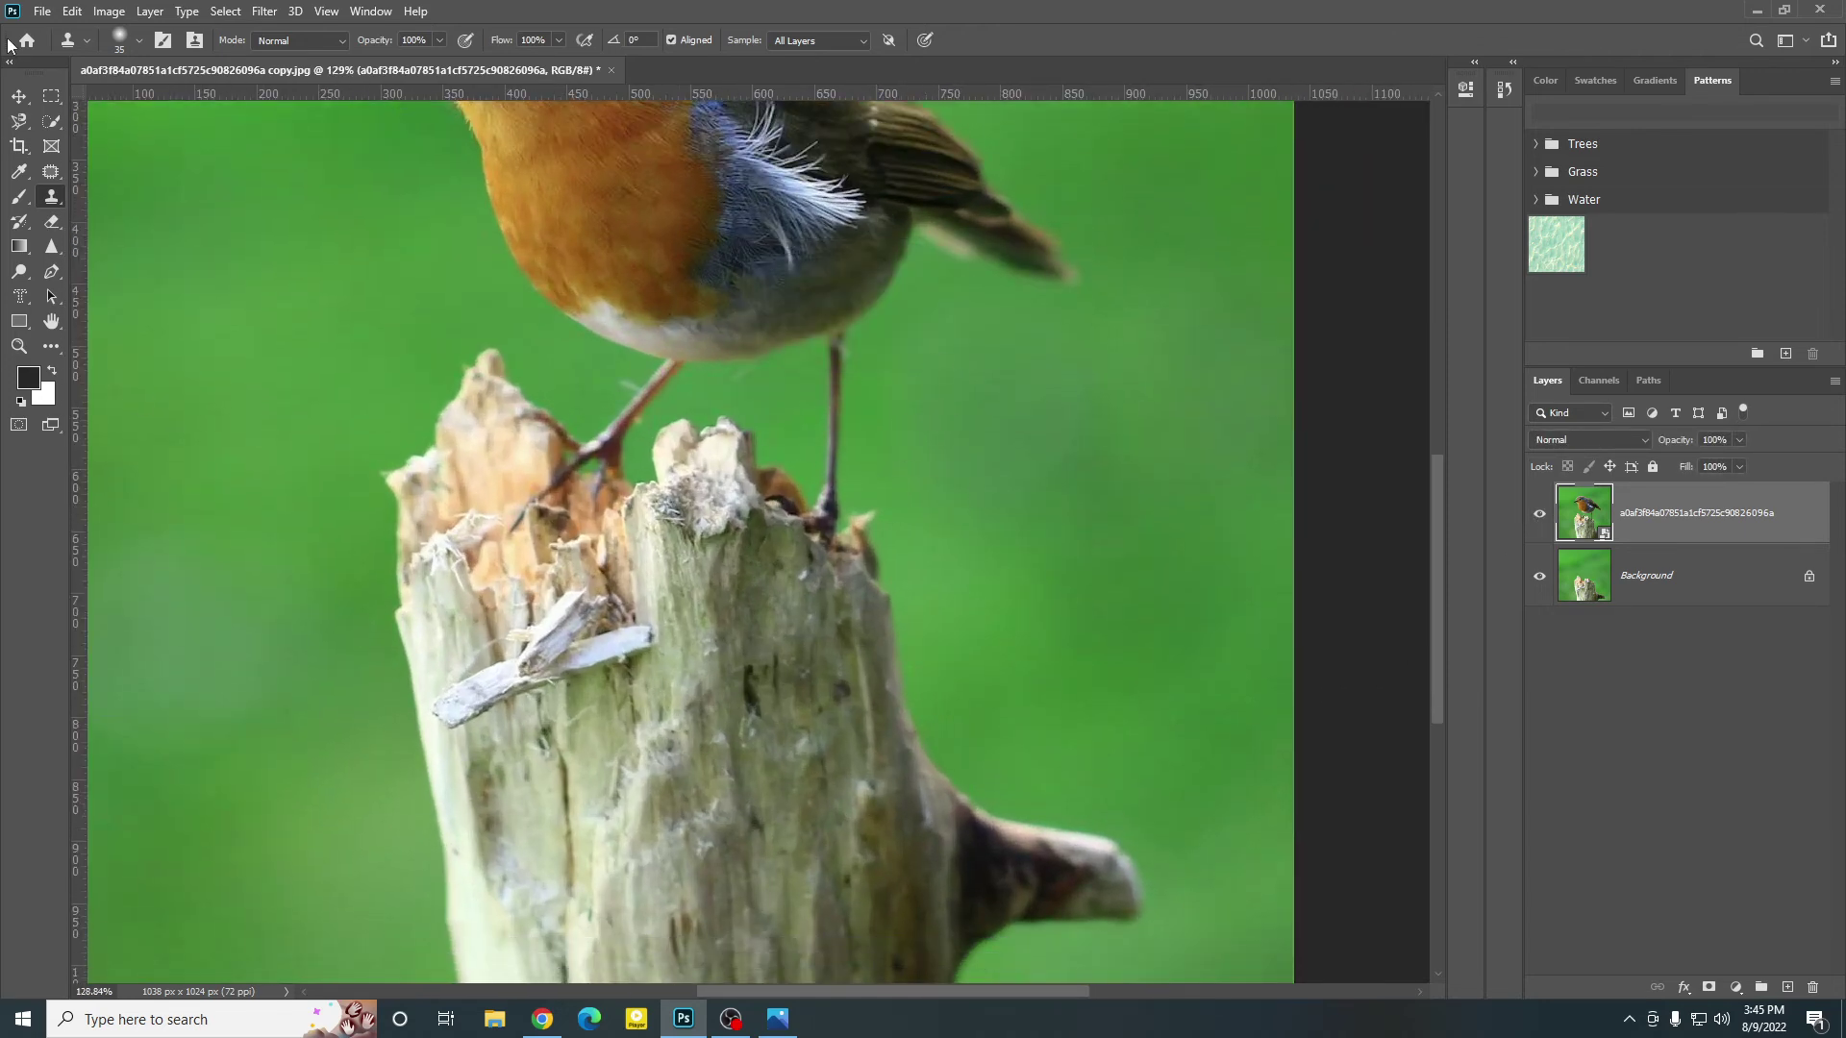
# Step: Examine the branch stub beside the stump with the original photo layer hidden and shown
pyautogui.click(20, 95)
pyautogui.scroll(-3, 994, 400)
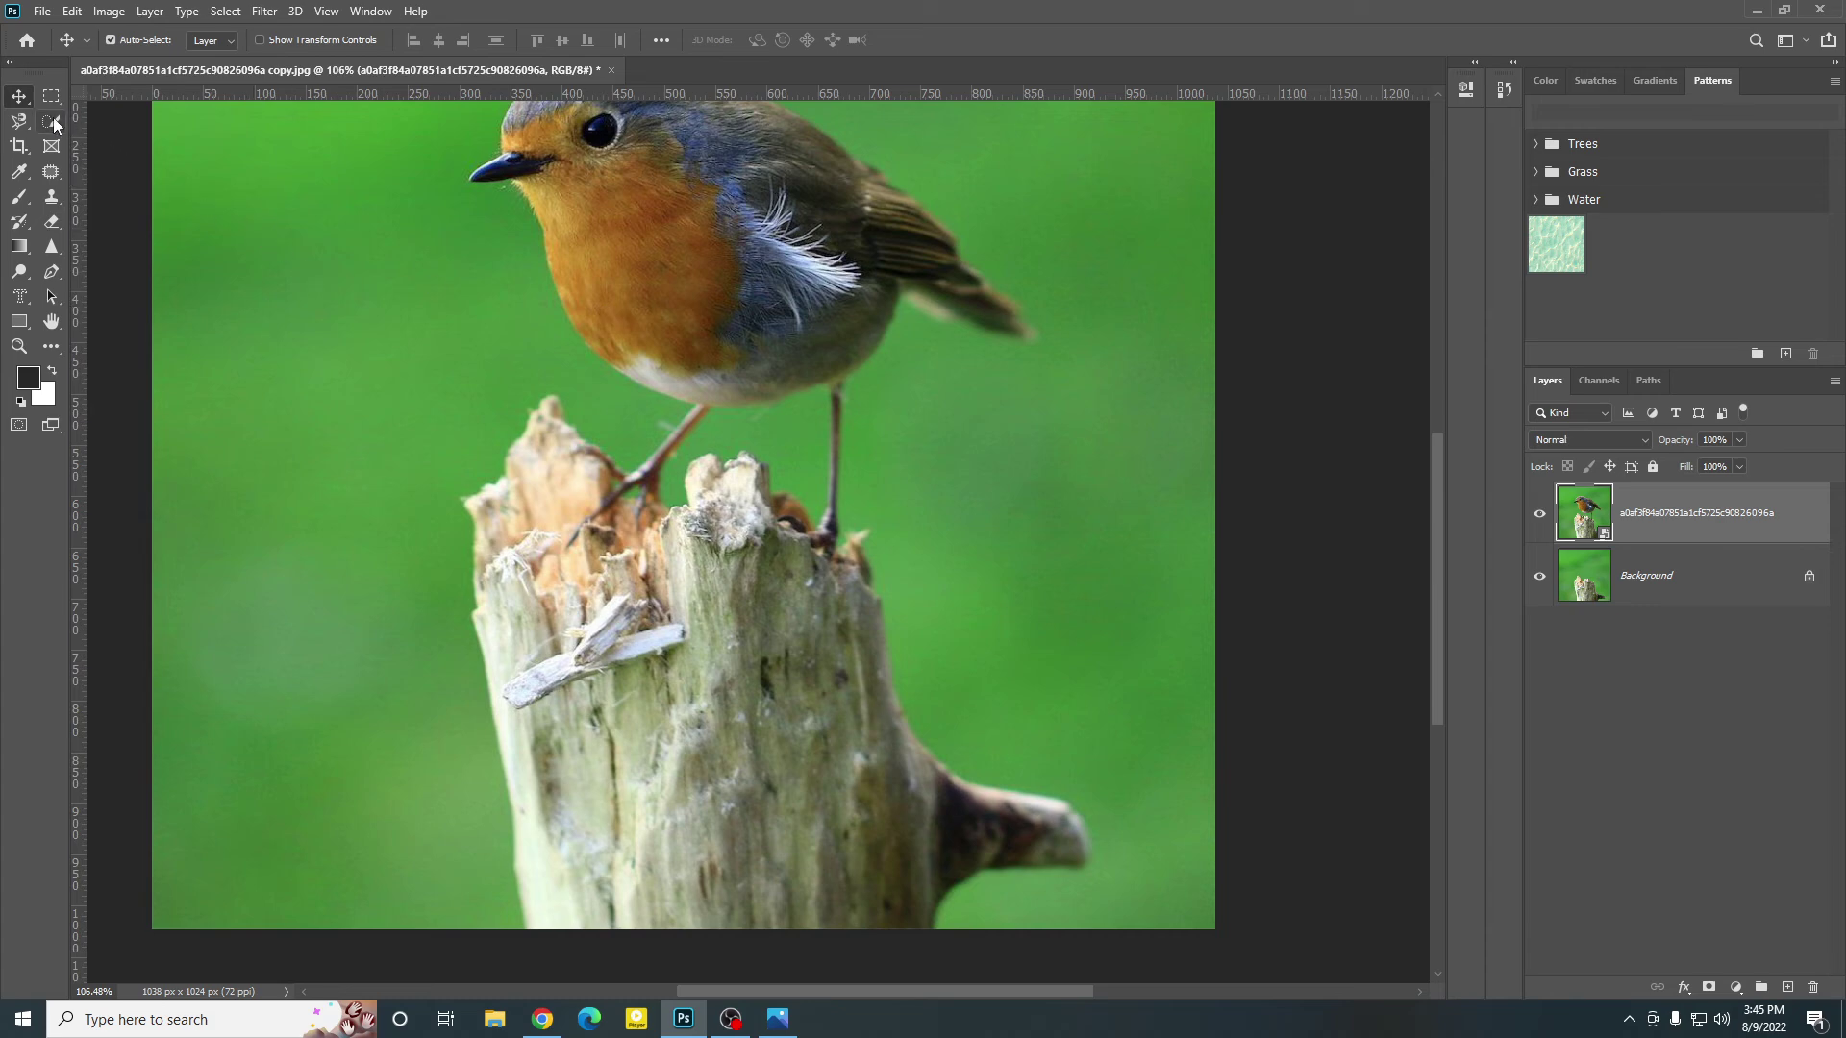
pyautogui.click(54, 117)
pyautogui.scroll(6, 1070, 763)
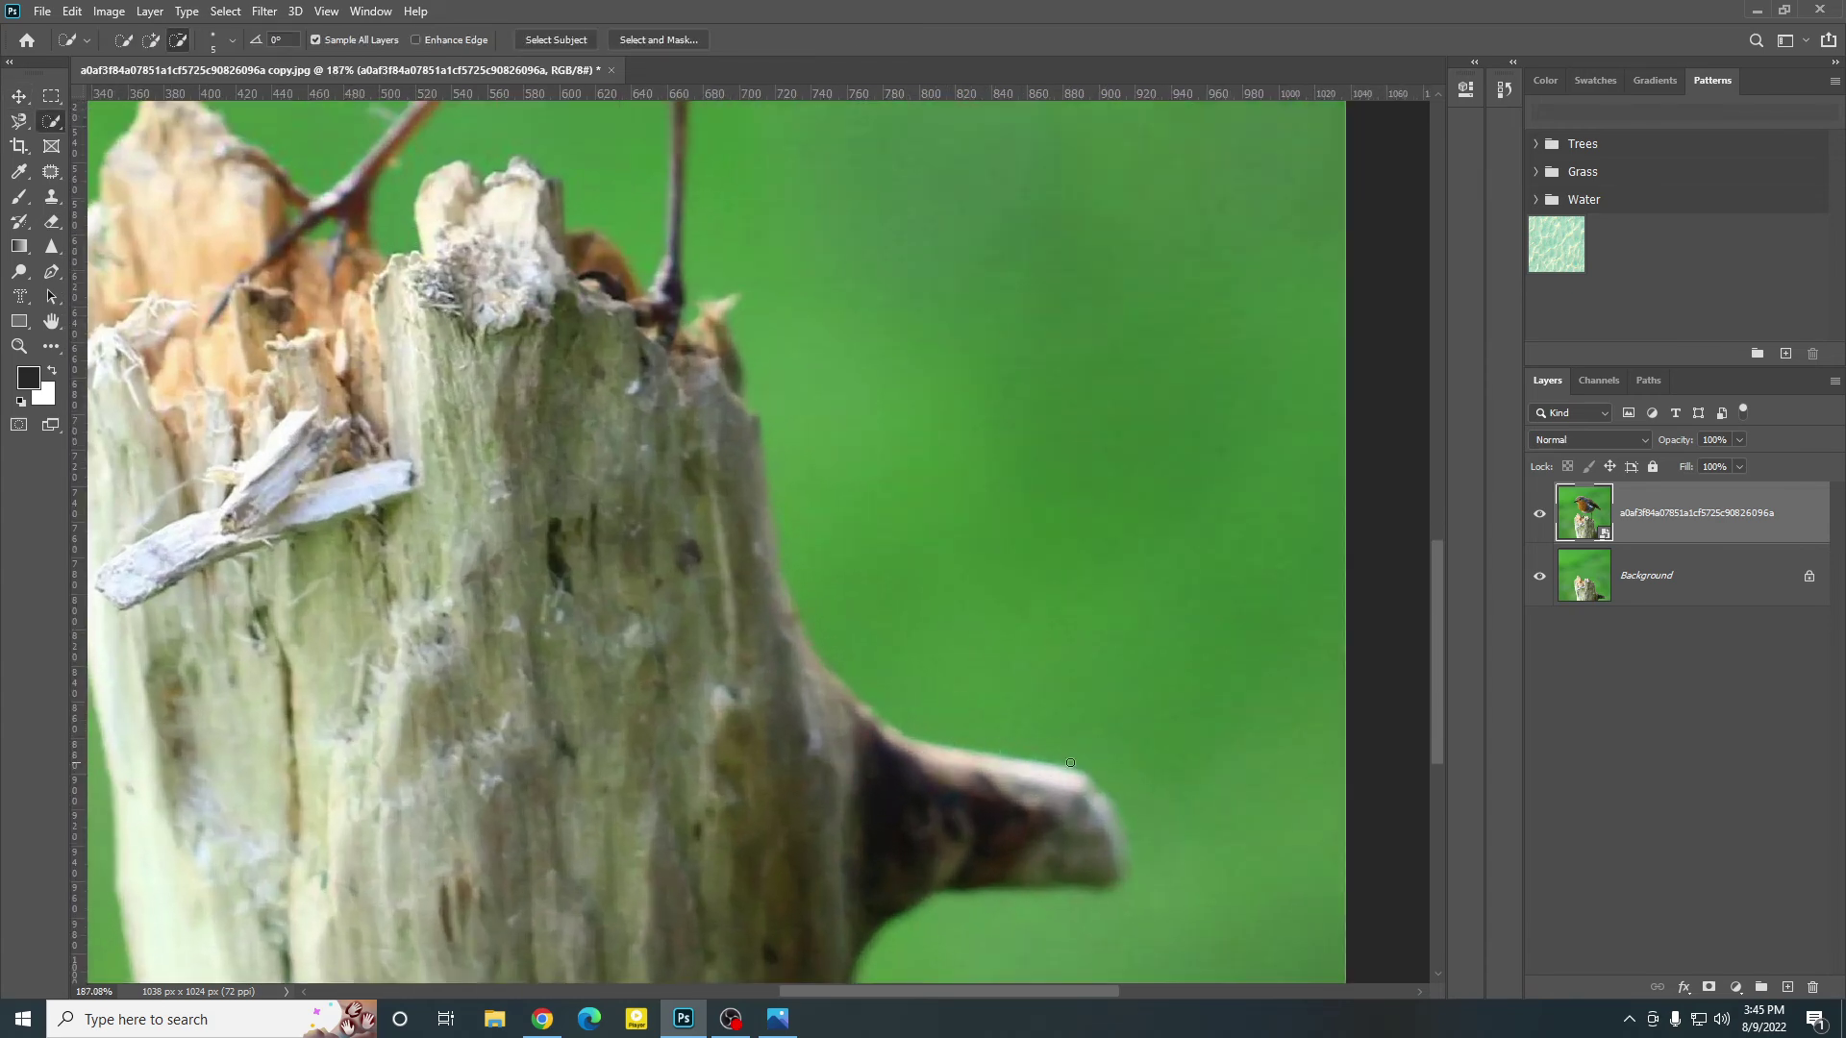
pyautogui.scroll(-1, 1070, 763)
pyautogui.click(1539, 513)
pyautogui.scroll(-4, 1015, 706)
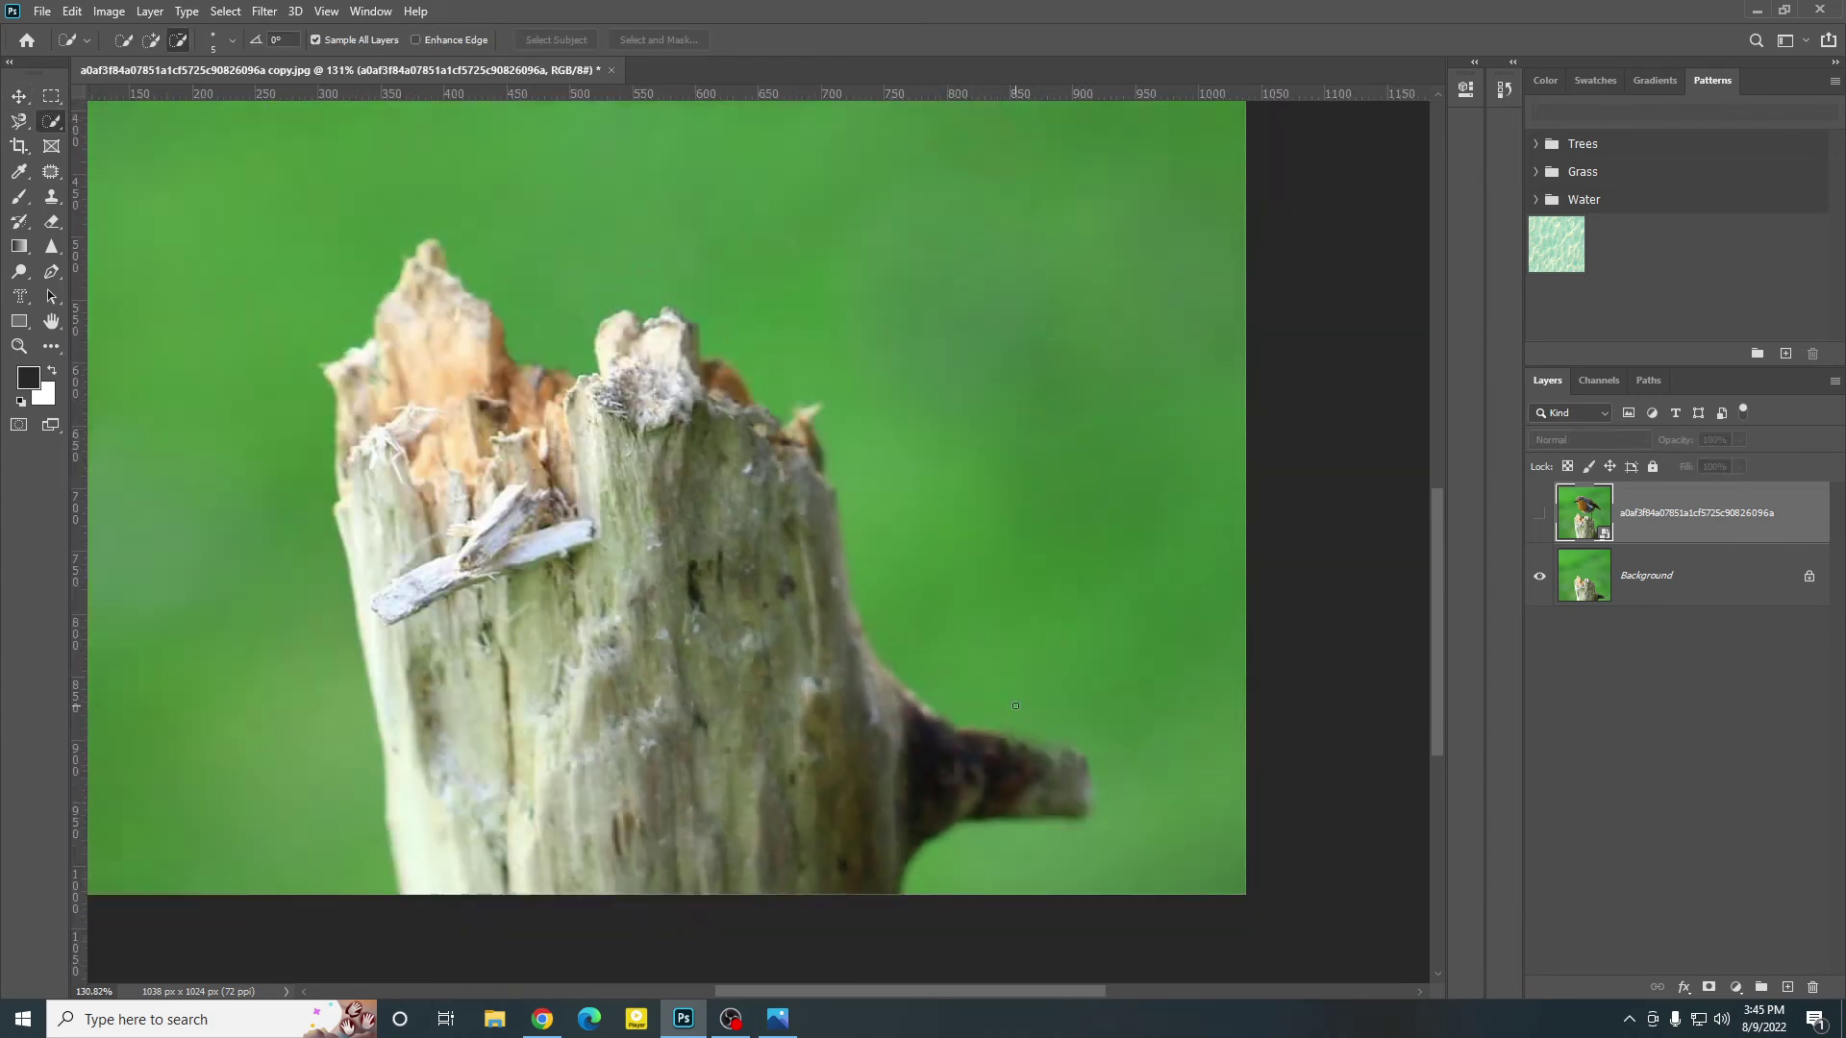
pyautogui.scroll(-5, 1015, 706)
pyautogui.scroll(3, 1109, 829)
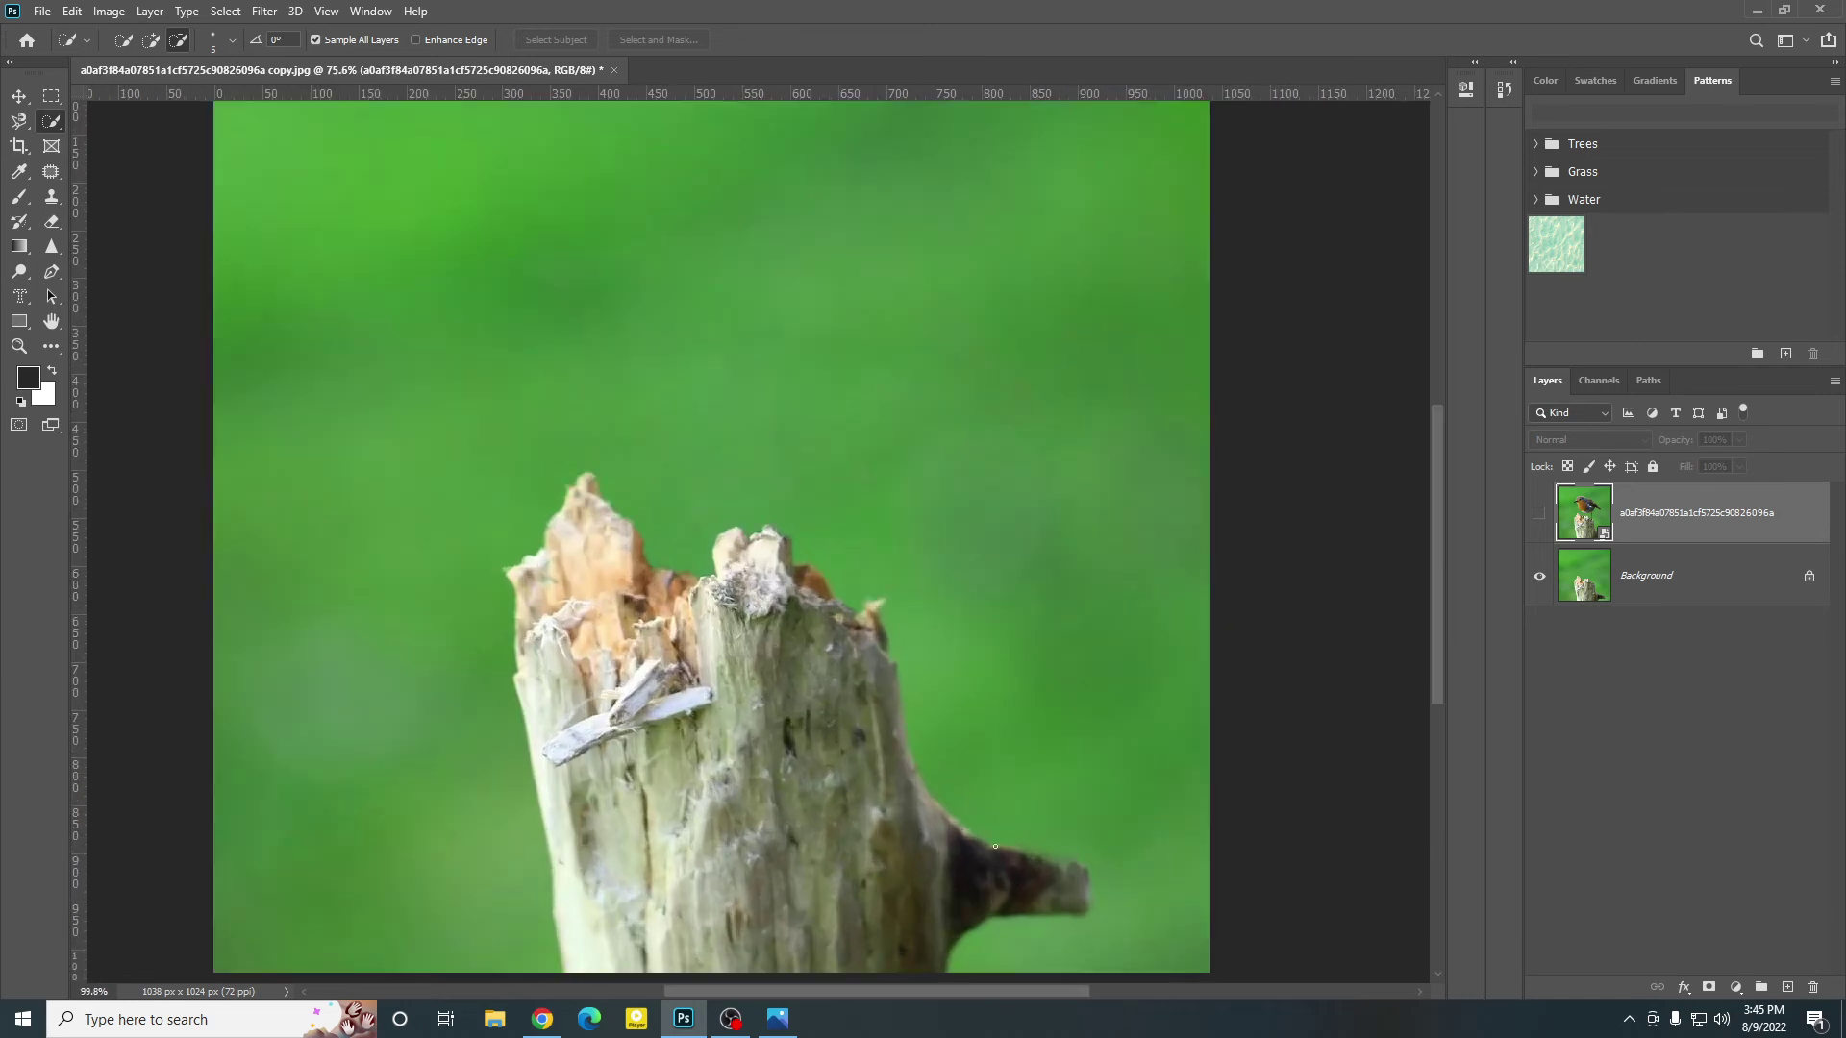
pyautogui.click(1539, 513)
pyautogui.moveTo(1087, 848); pyautogui.dragTo(1021, 622)
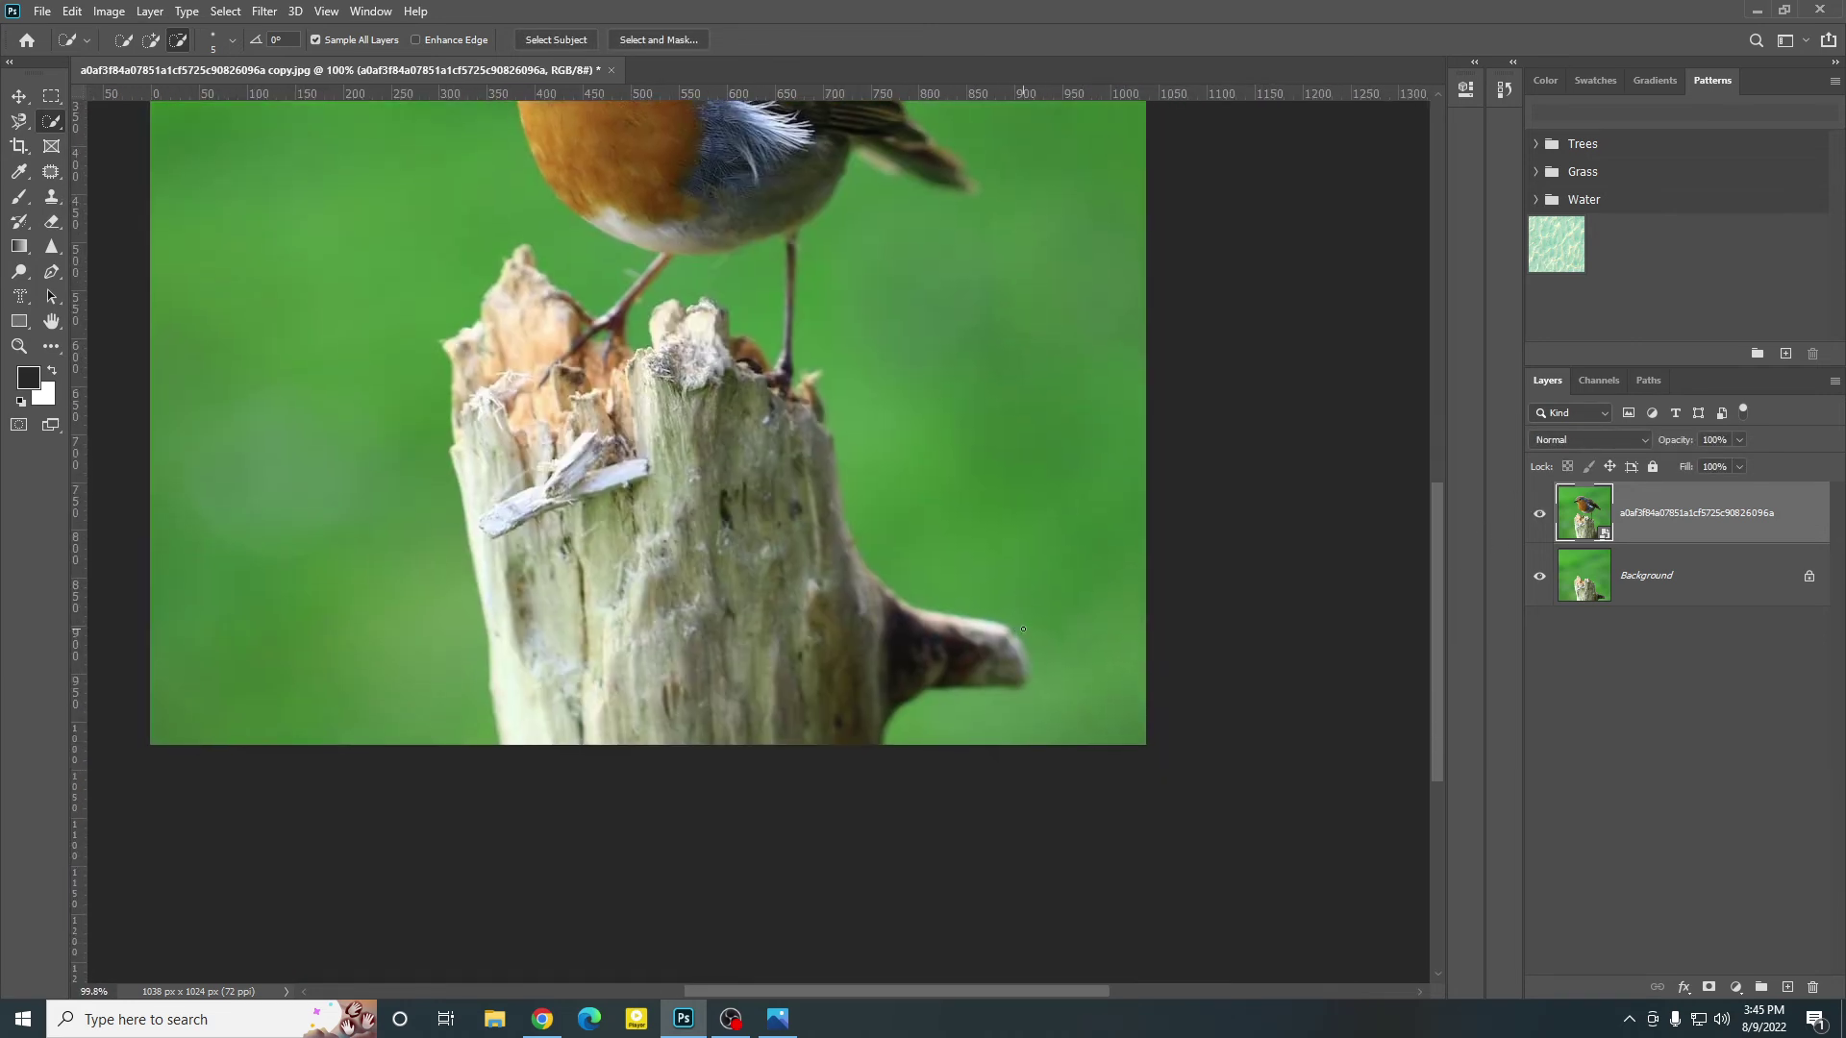
pyautogui.scroll(3, 1019, 620)
pyautogui.scroll(-4, 1043, 639)
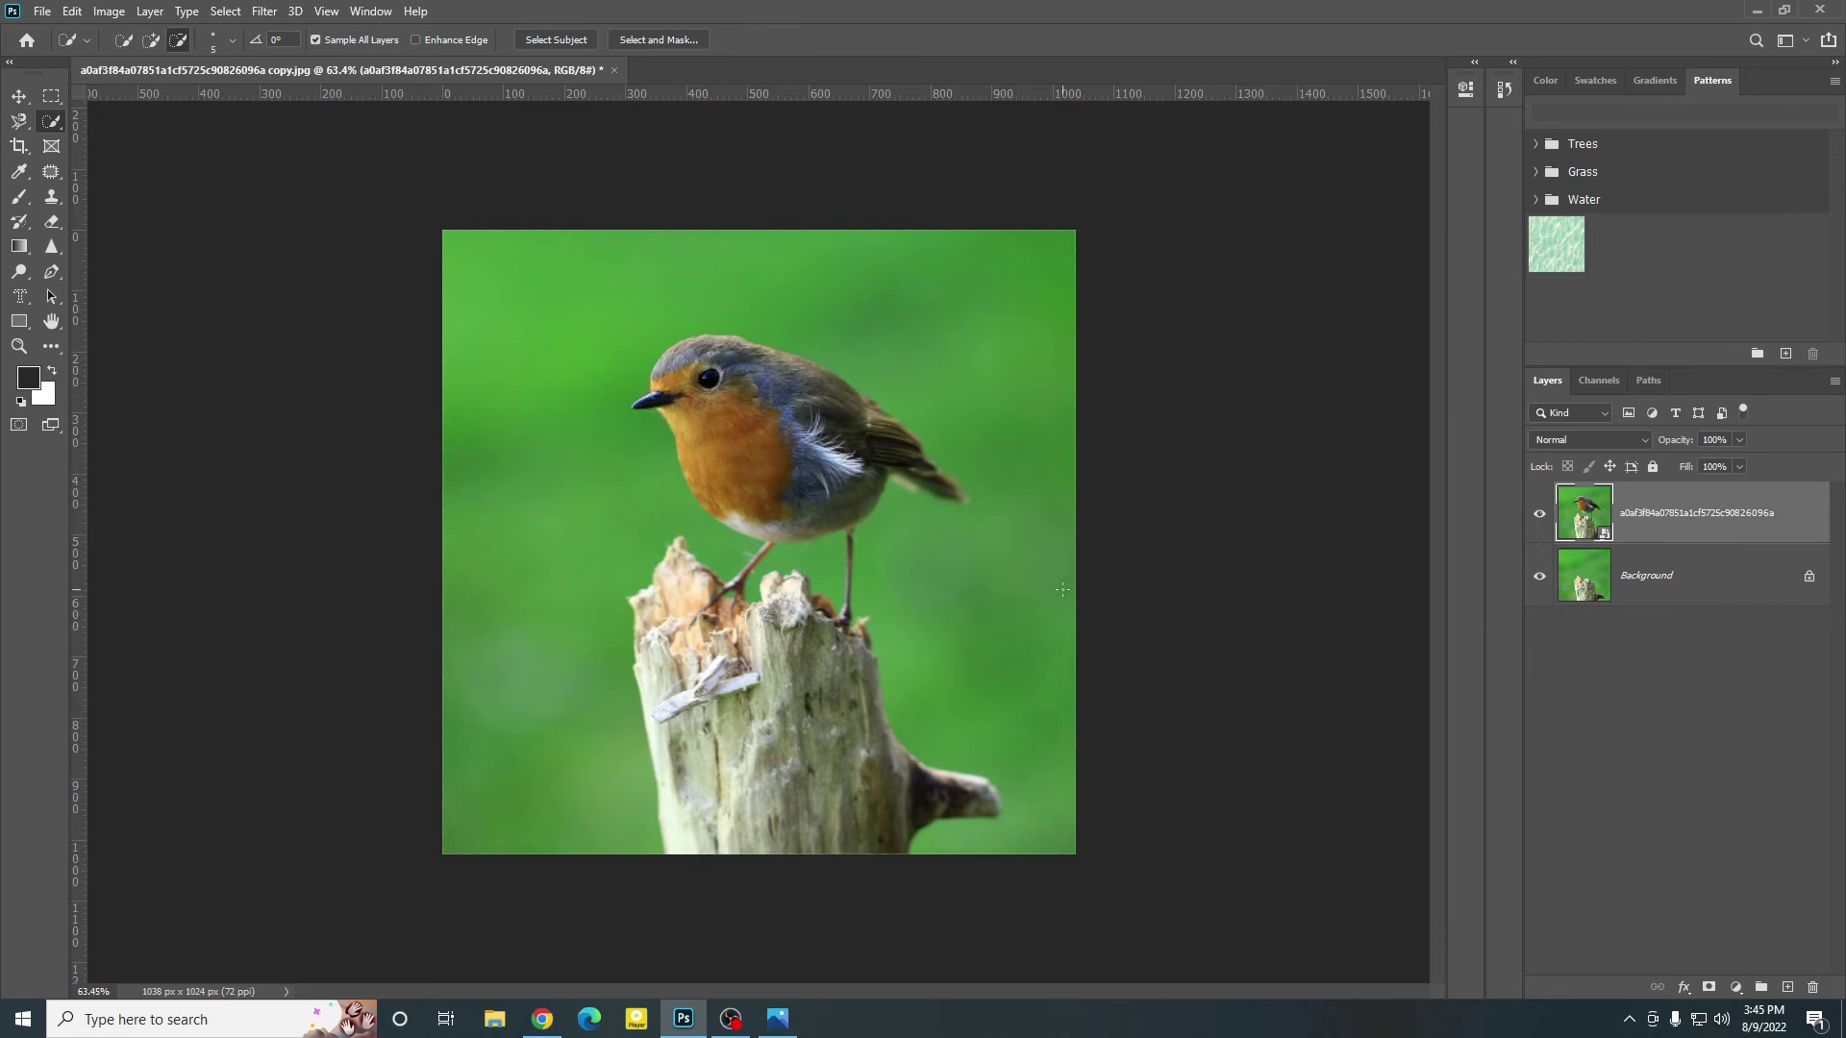
pyautogui.scroll(1, 730, 462)
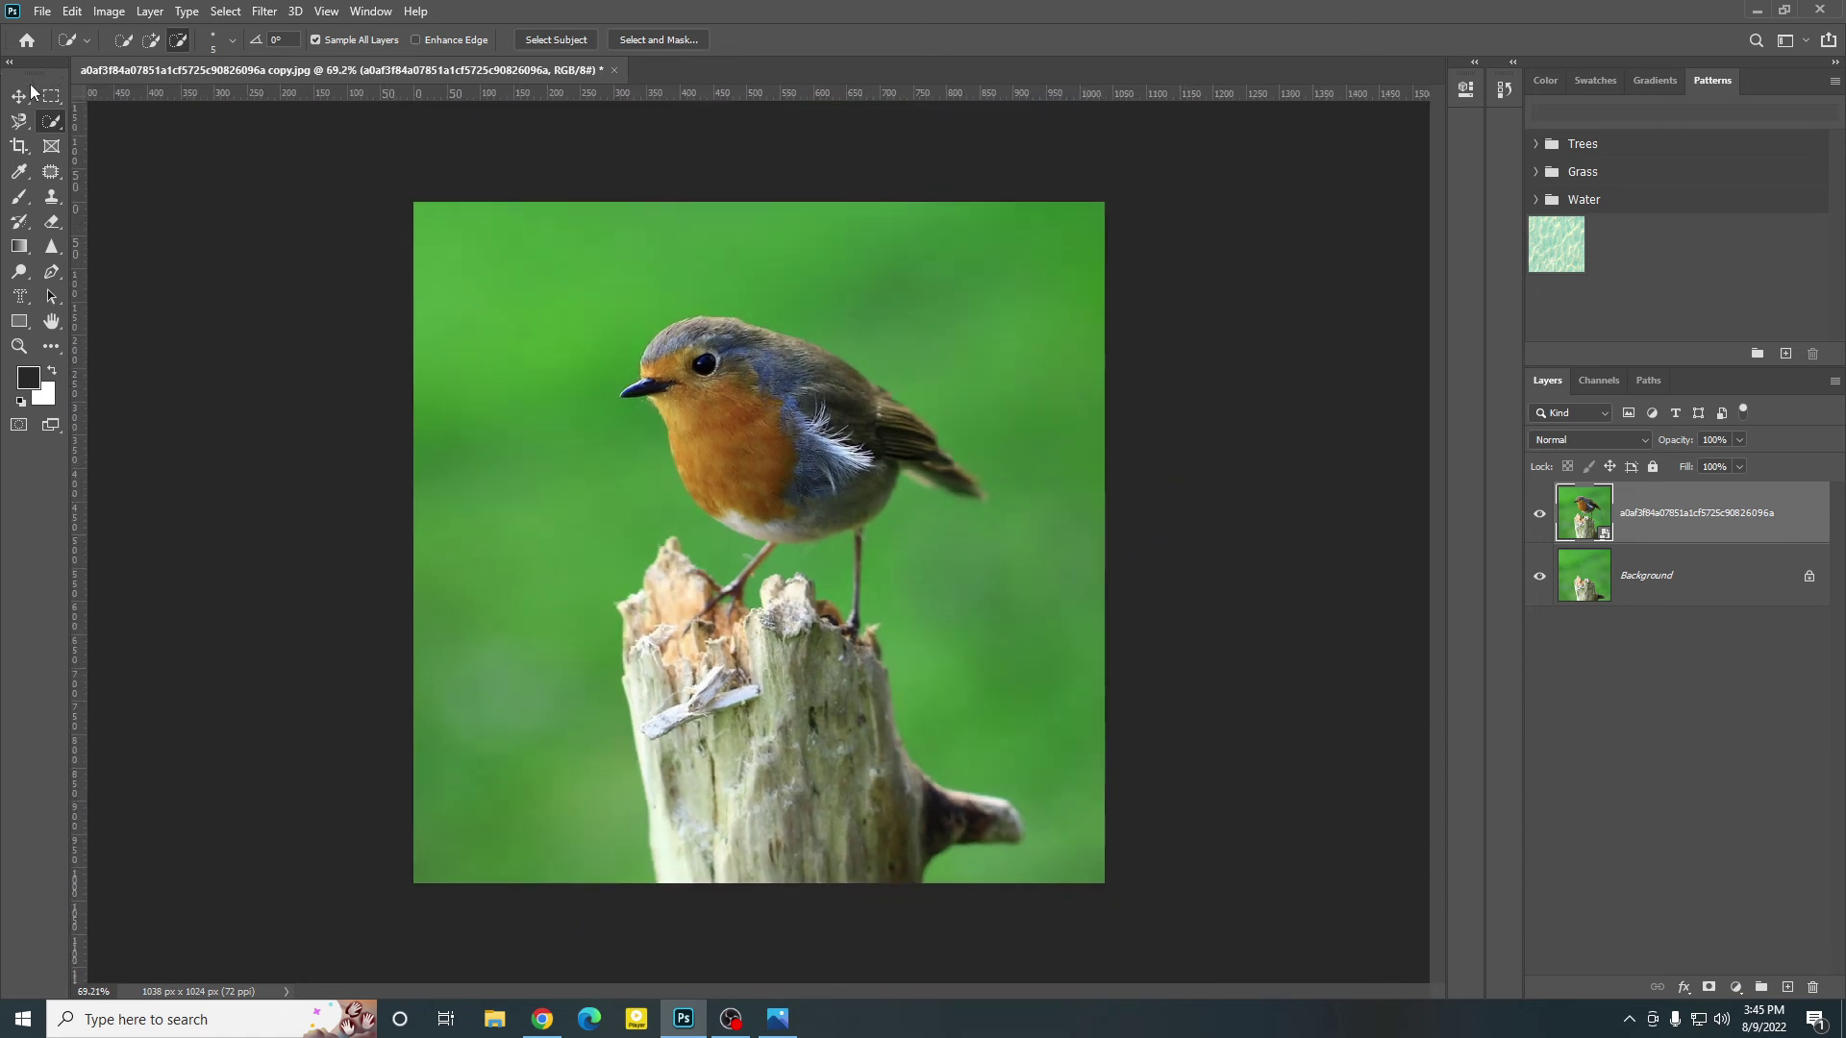
pyautogui.click(29, 94)
pyautogui.click(272, 395)
pyautogui.scroll(3, 944, 707)
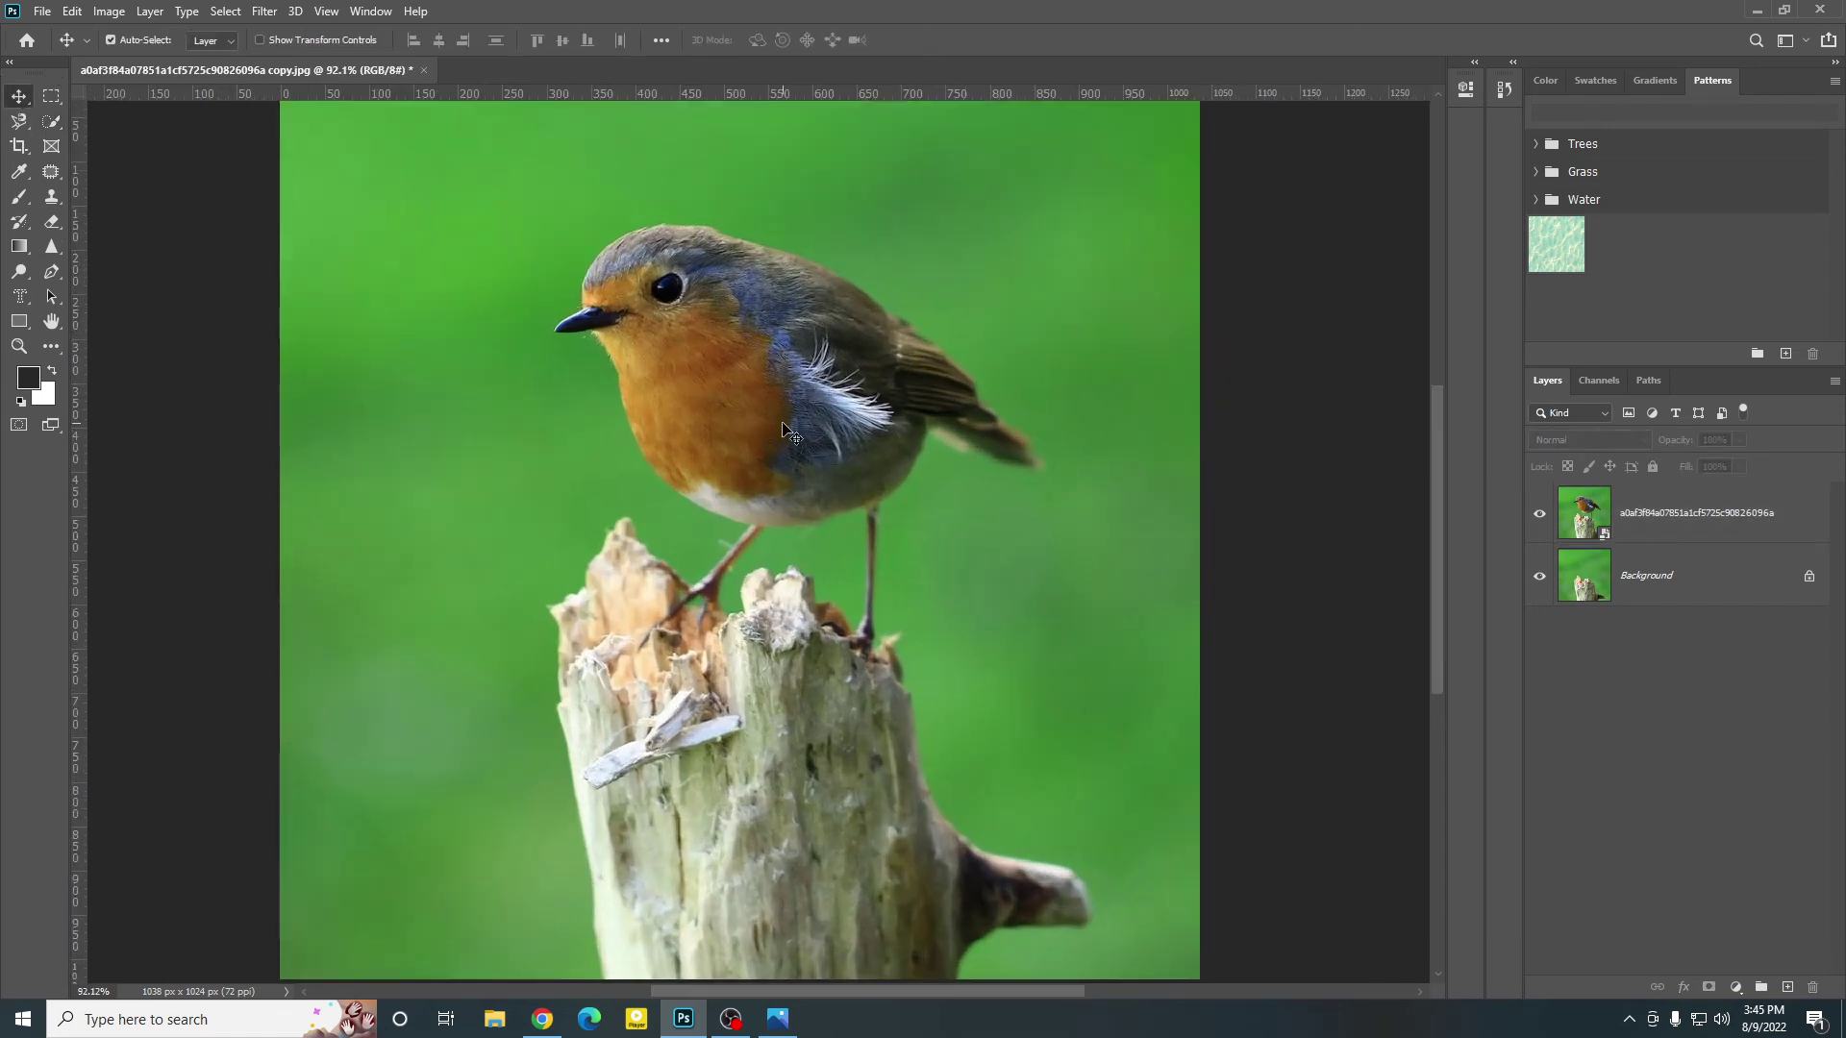
pyautogui.scroll(-3, 783, 430)
# Step: Select the robin on the original photo layer automatically with the Quick Selection tool's Select Subject command
pyautogui.click(54, 122)
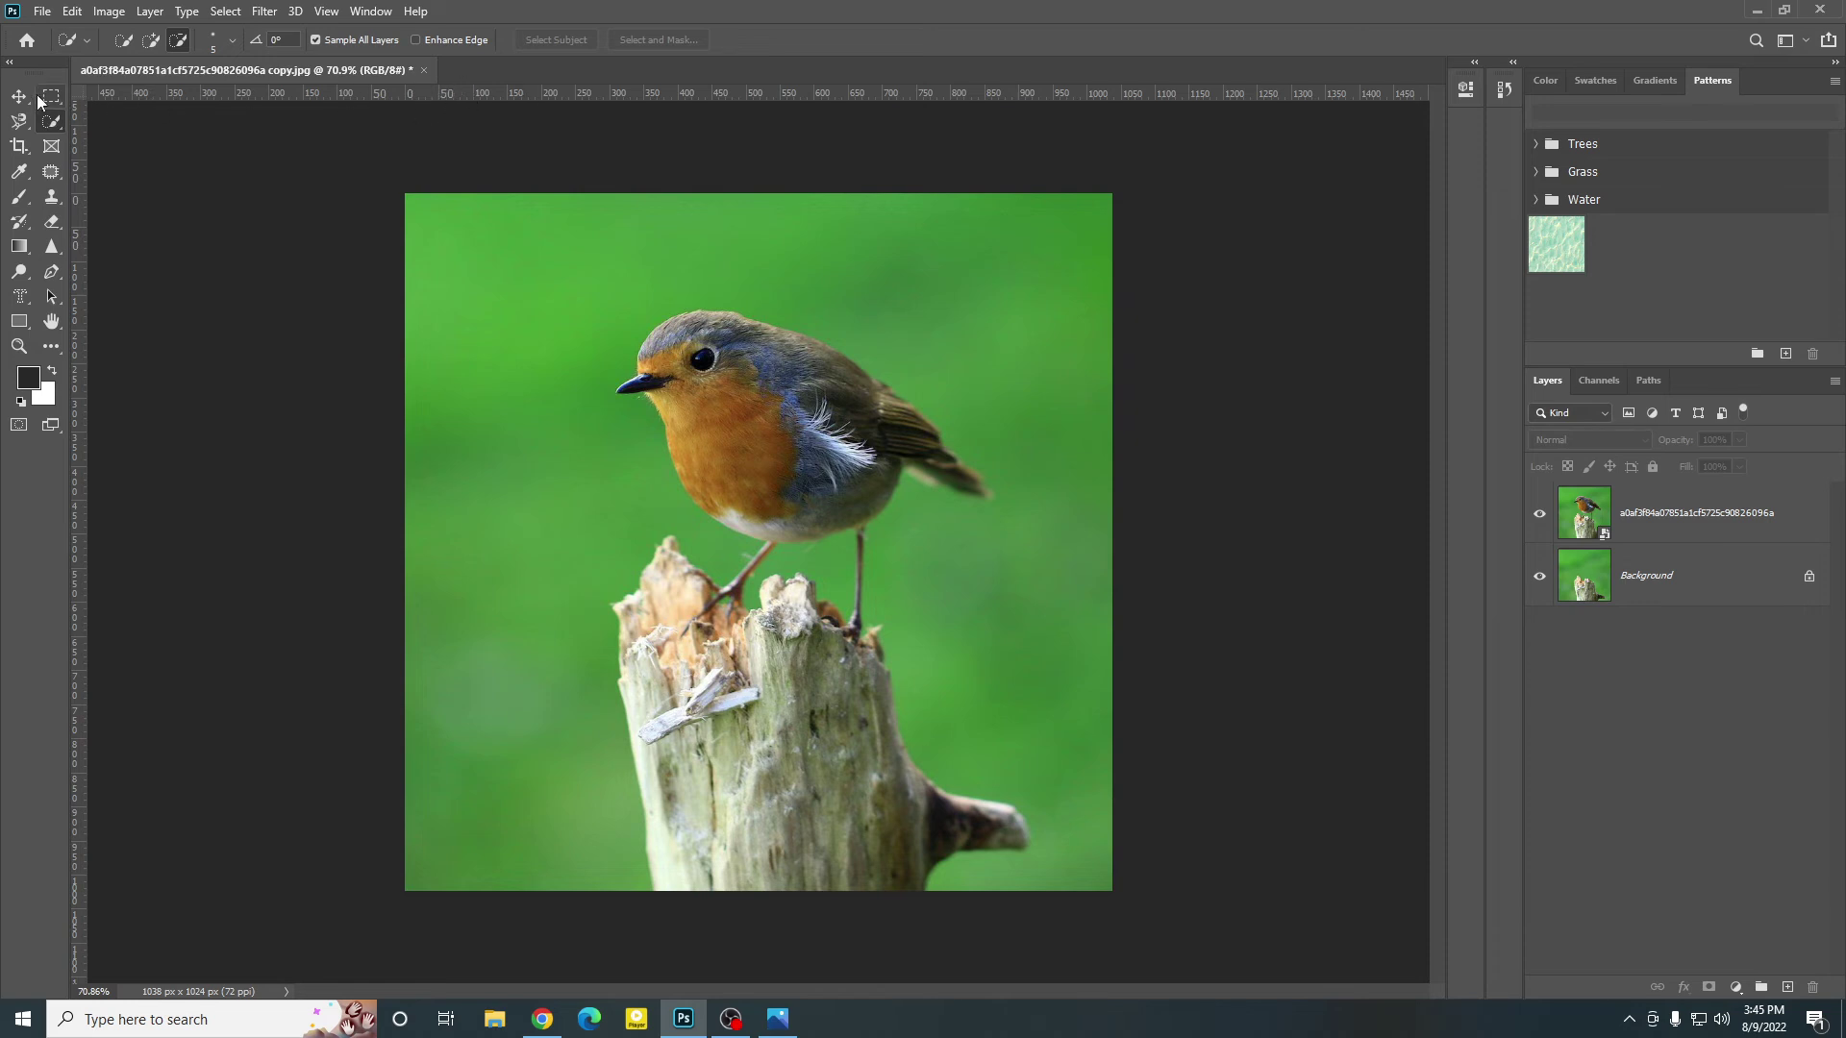
pyautogui.click(223, 11)
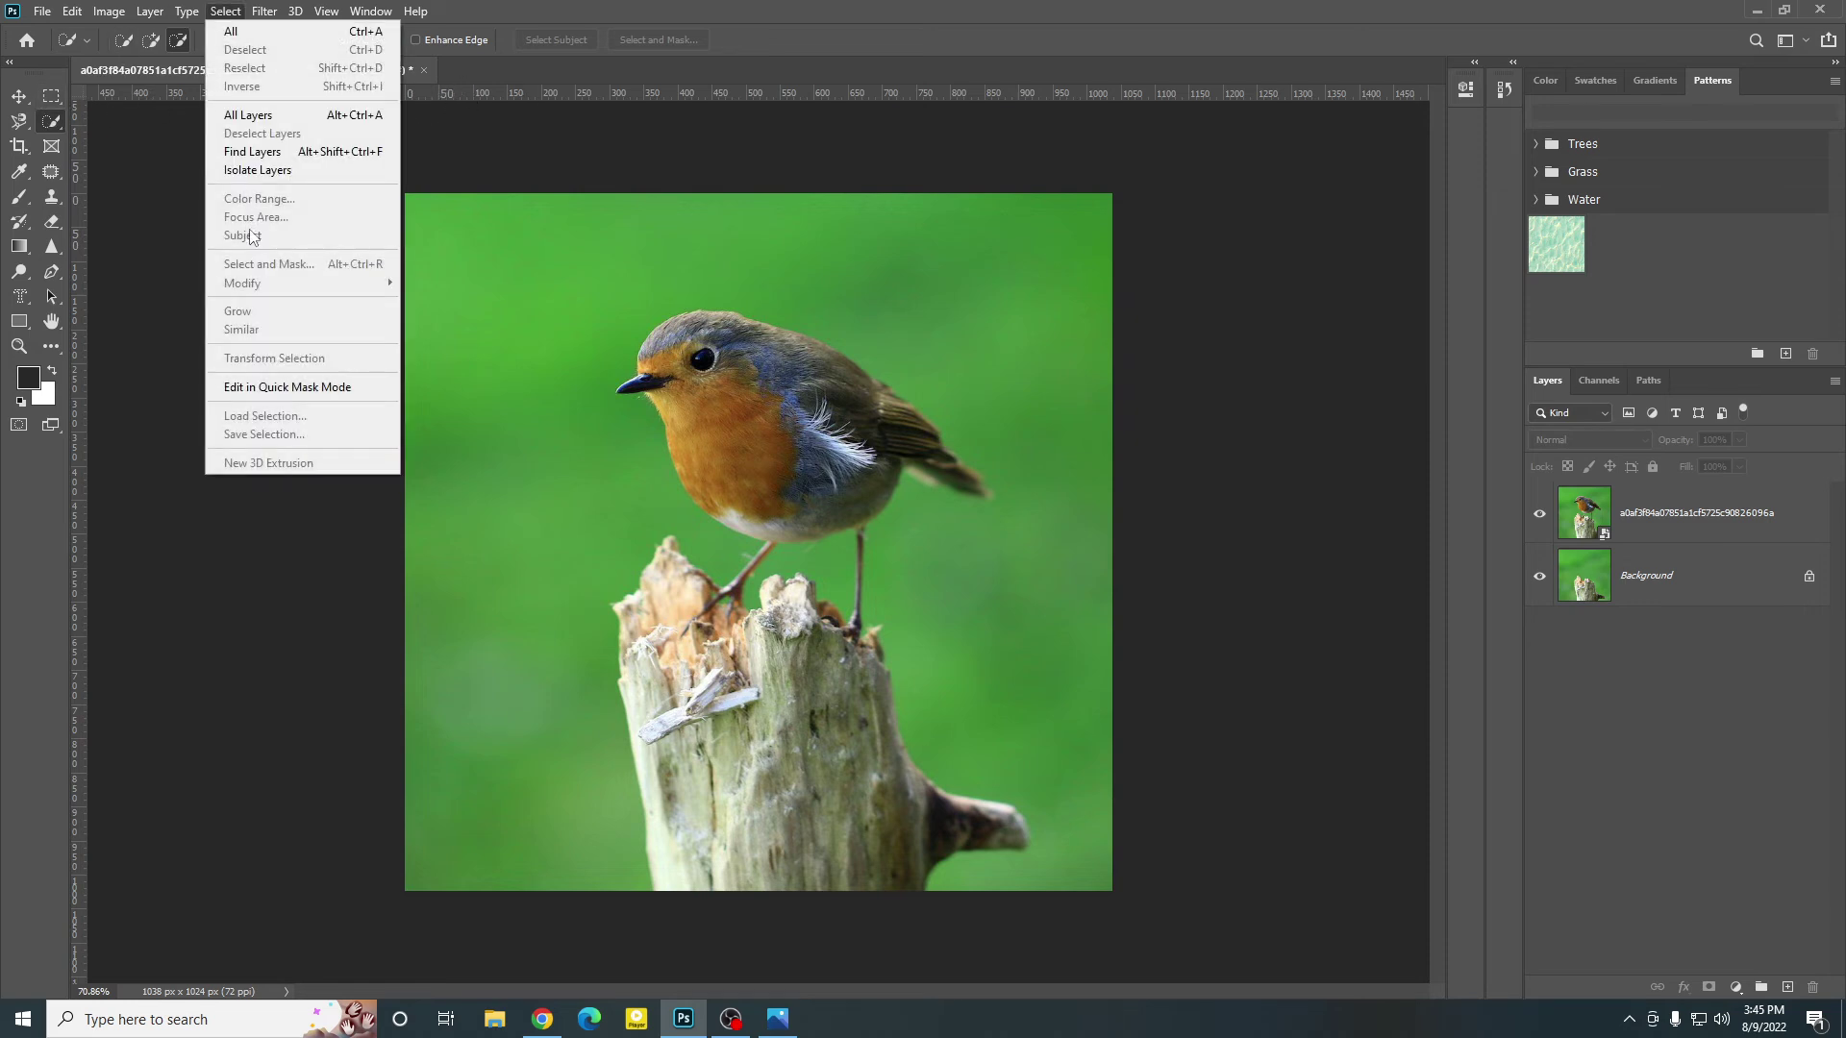
pyautogui.click(1673, 516)
pyautogui.click(1673, 515)
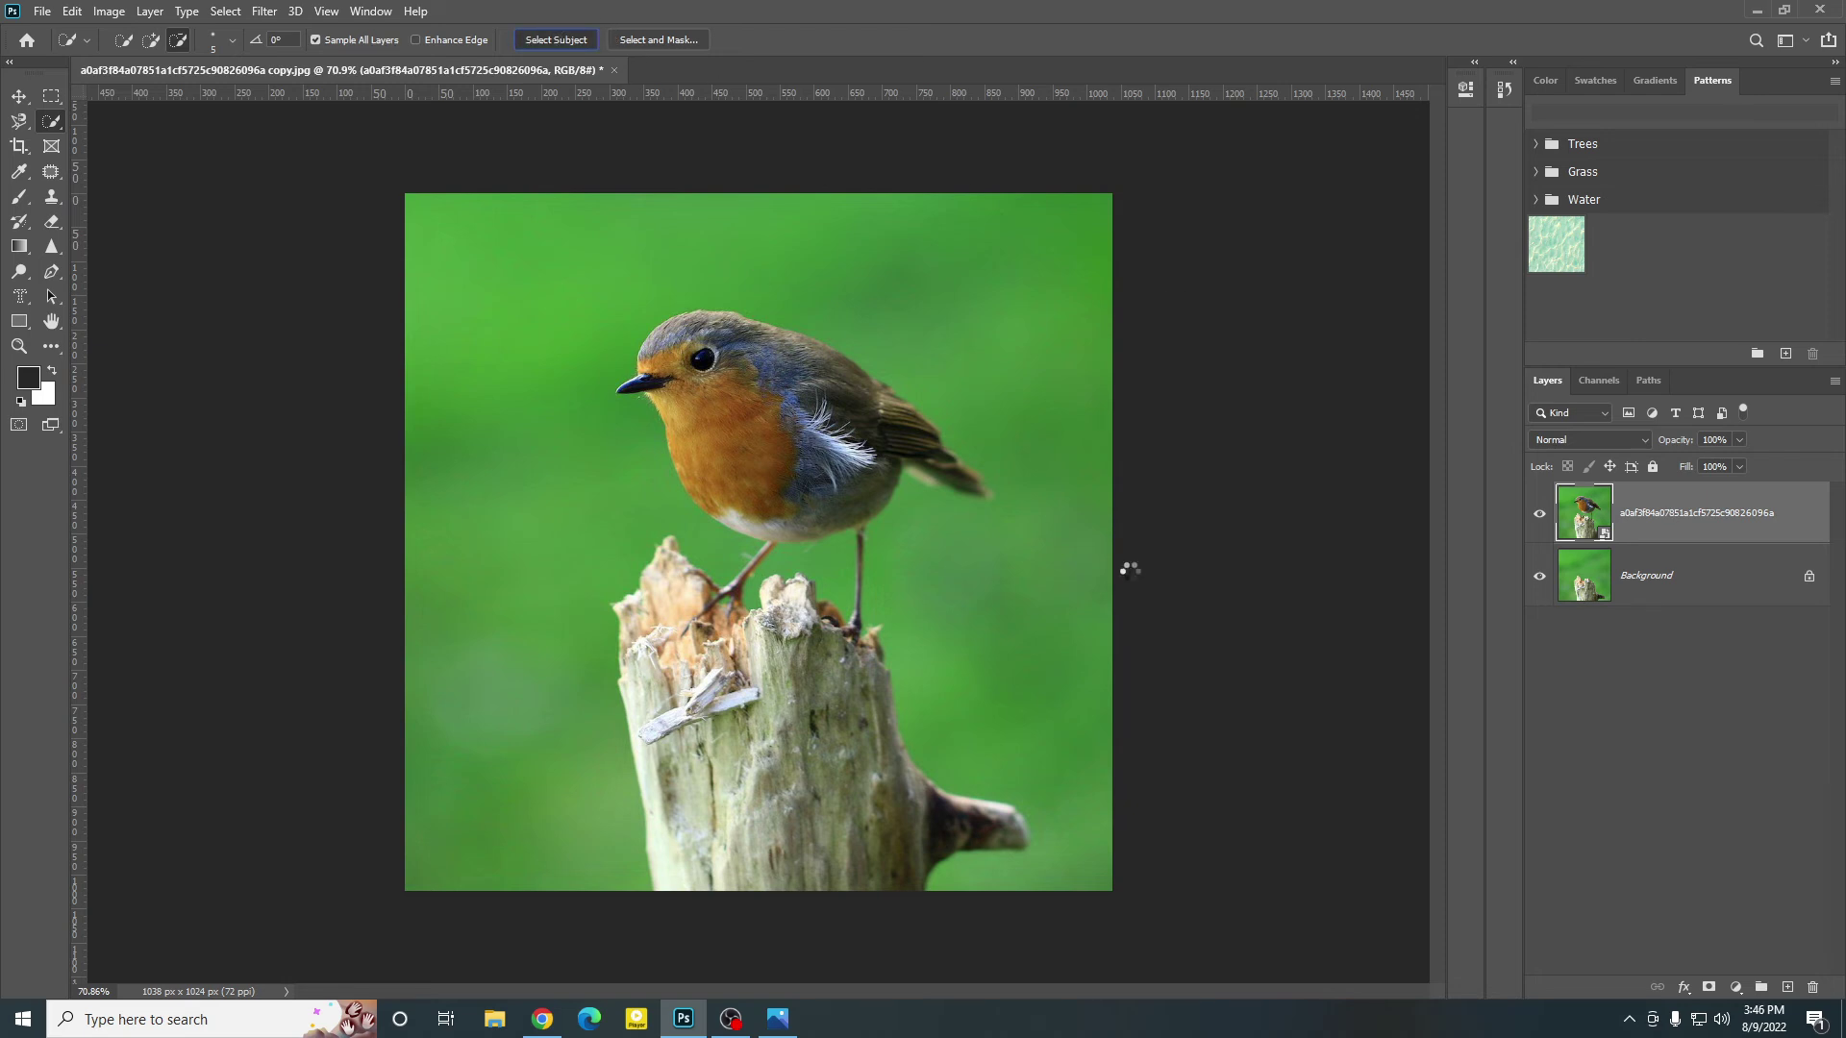
# Step: Inspect the automatic selection around the branch stub on the stump and deselect everything
pyautogui.scroll(1, 999, 859)
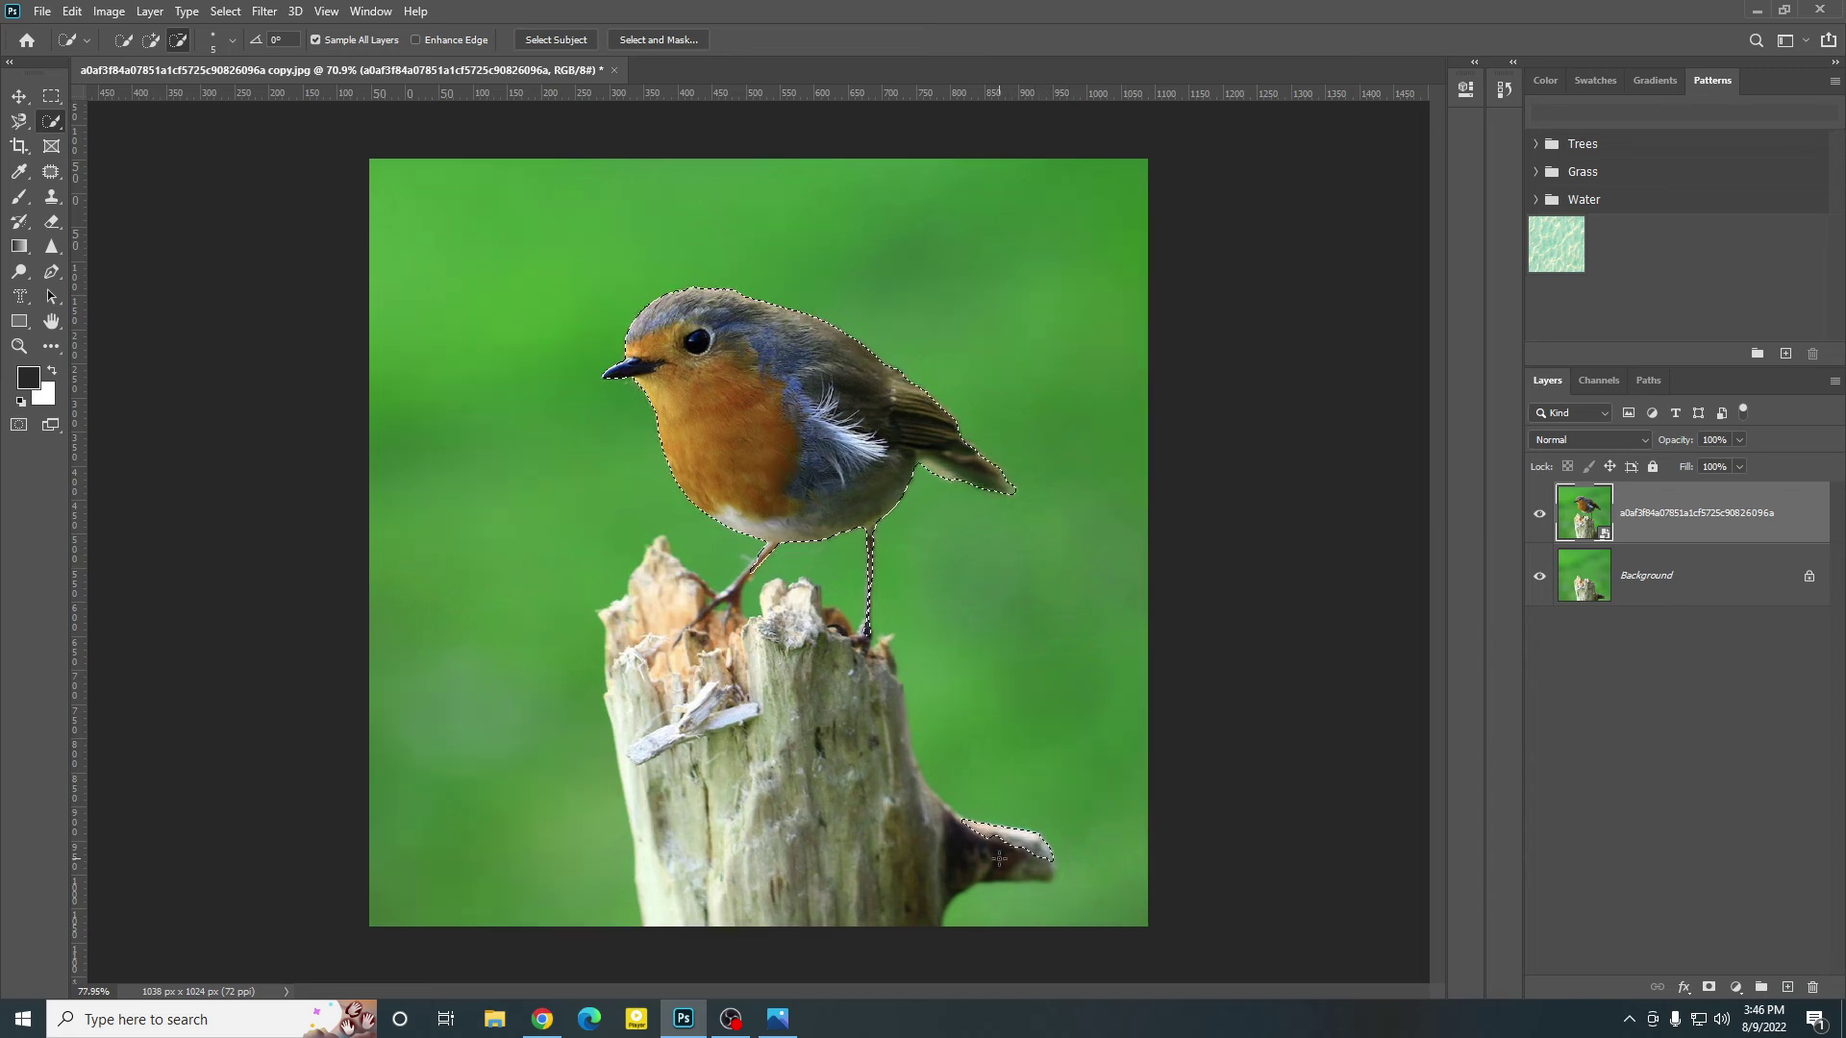
pyautogui.scroll(12, 999, 858)
pyautogui.moveTo(1063, 865); pyautogui.dragTo(1004, 635)
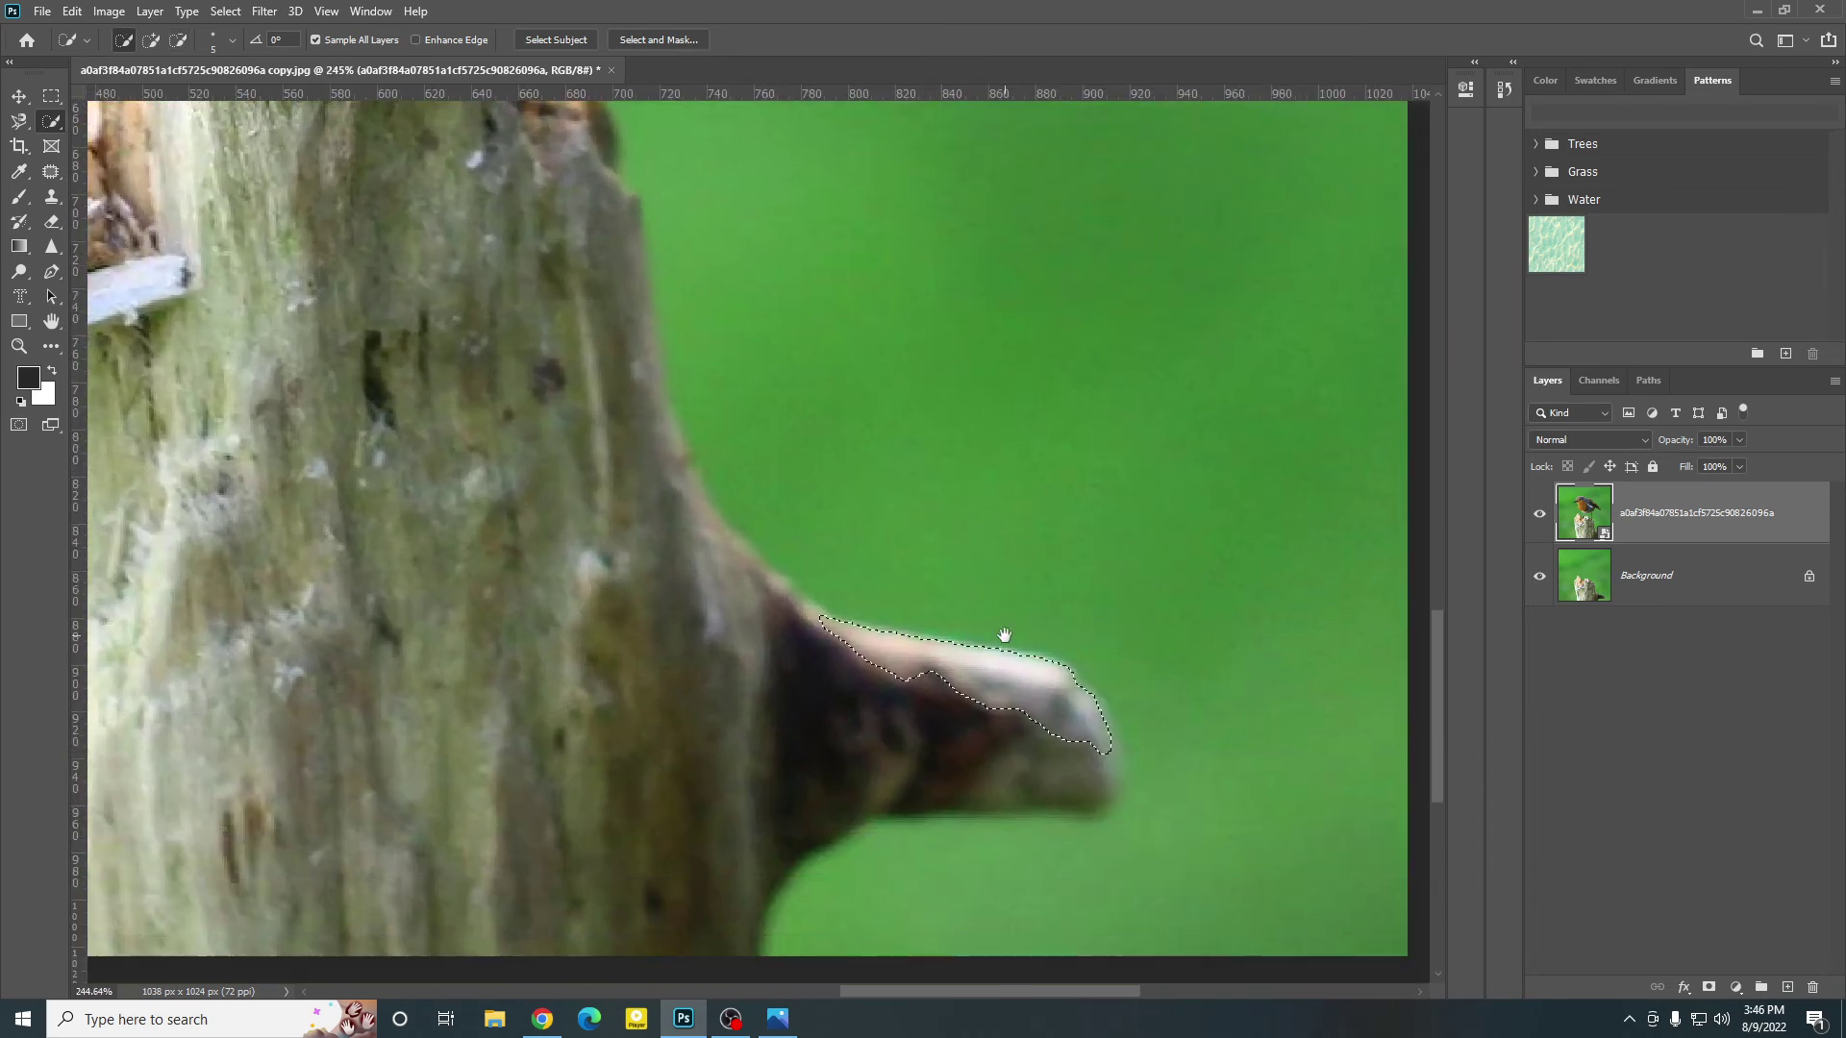
pyautogui.scroll(-4, 961, 661)
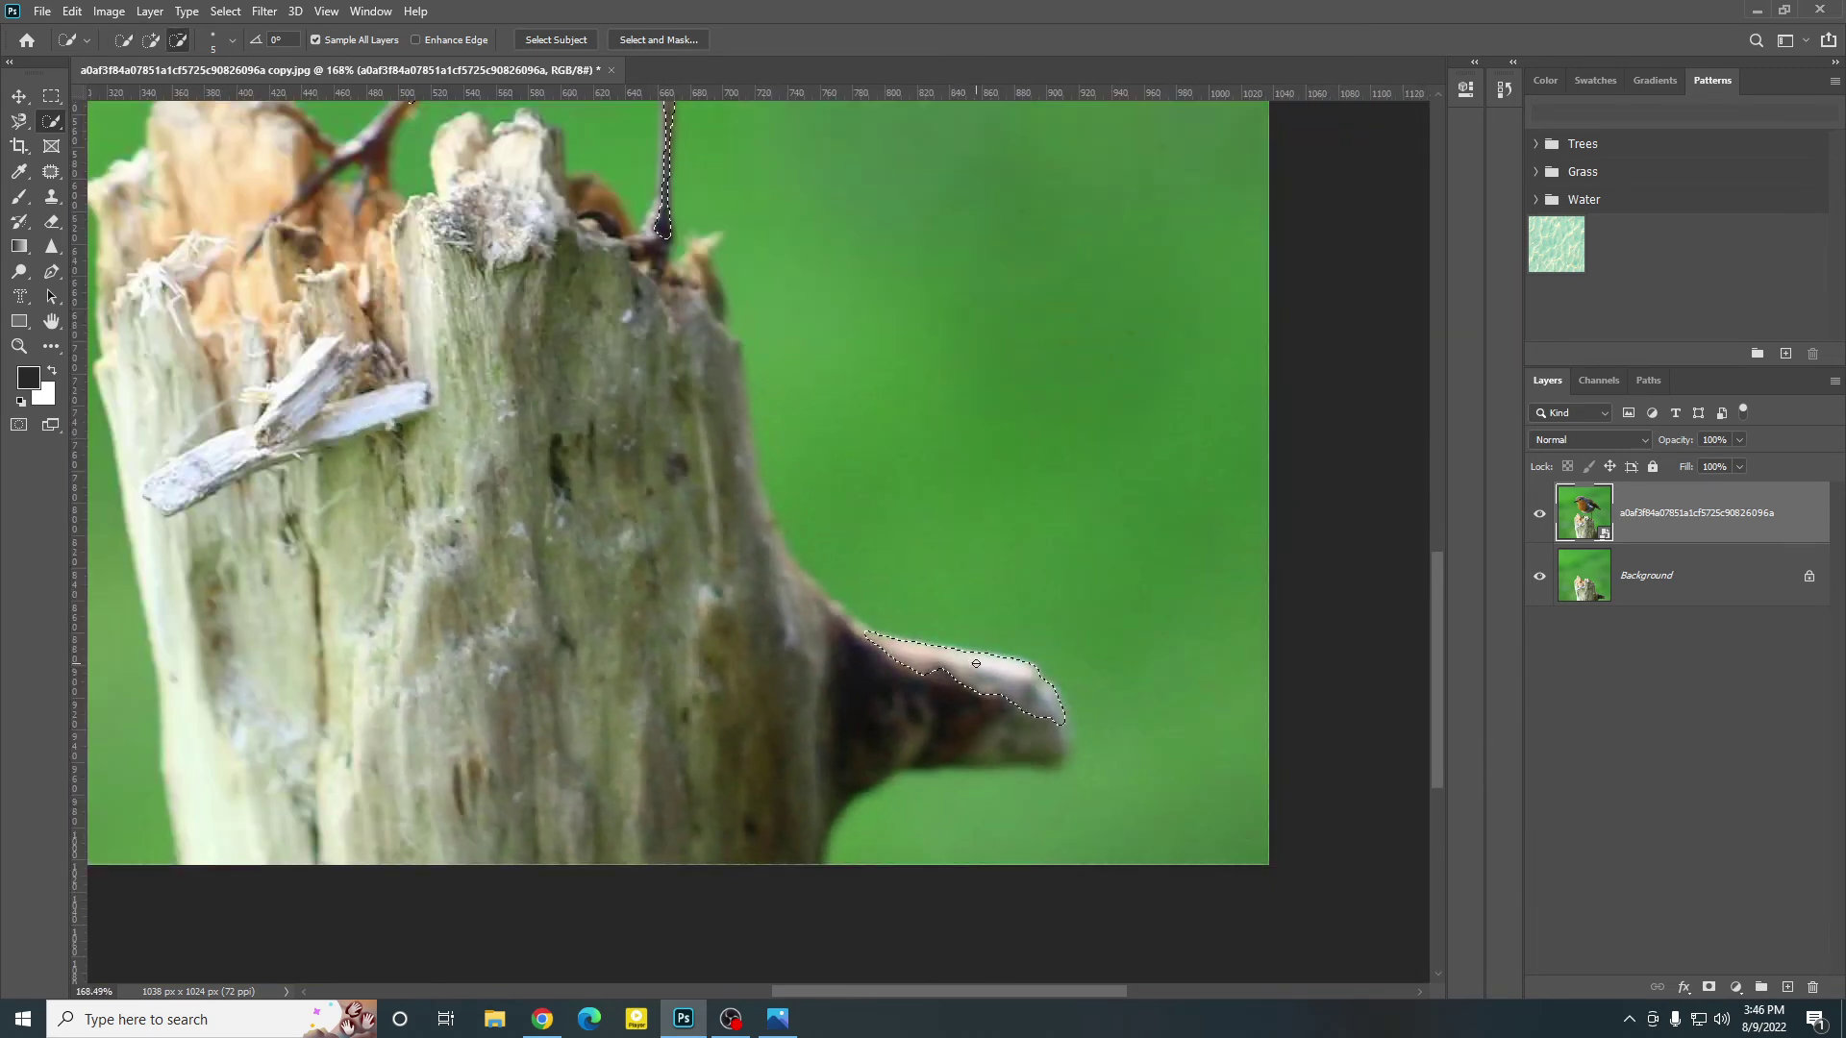
pyautogui.scroll(-3, 975, 663)
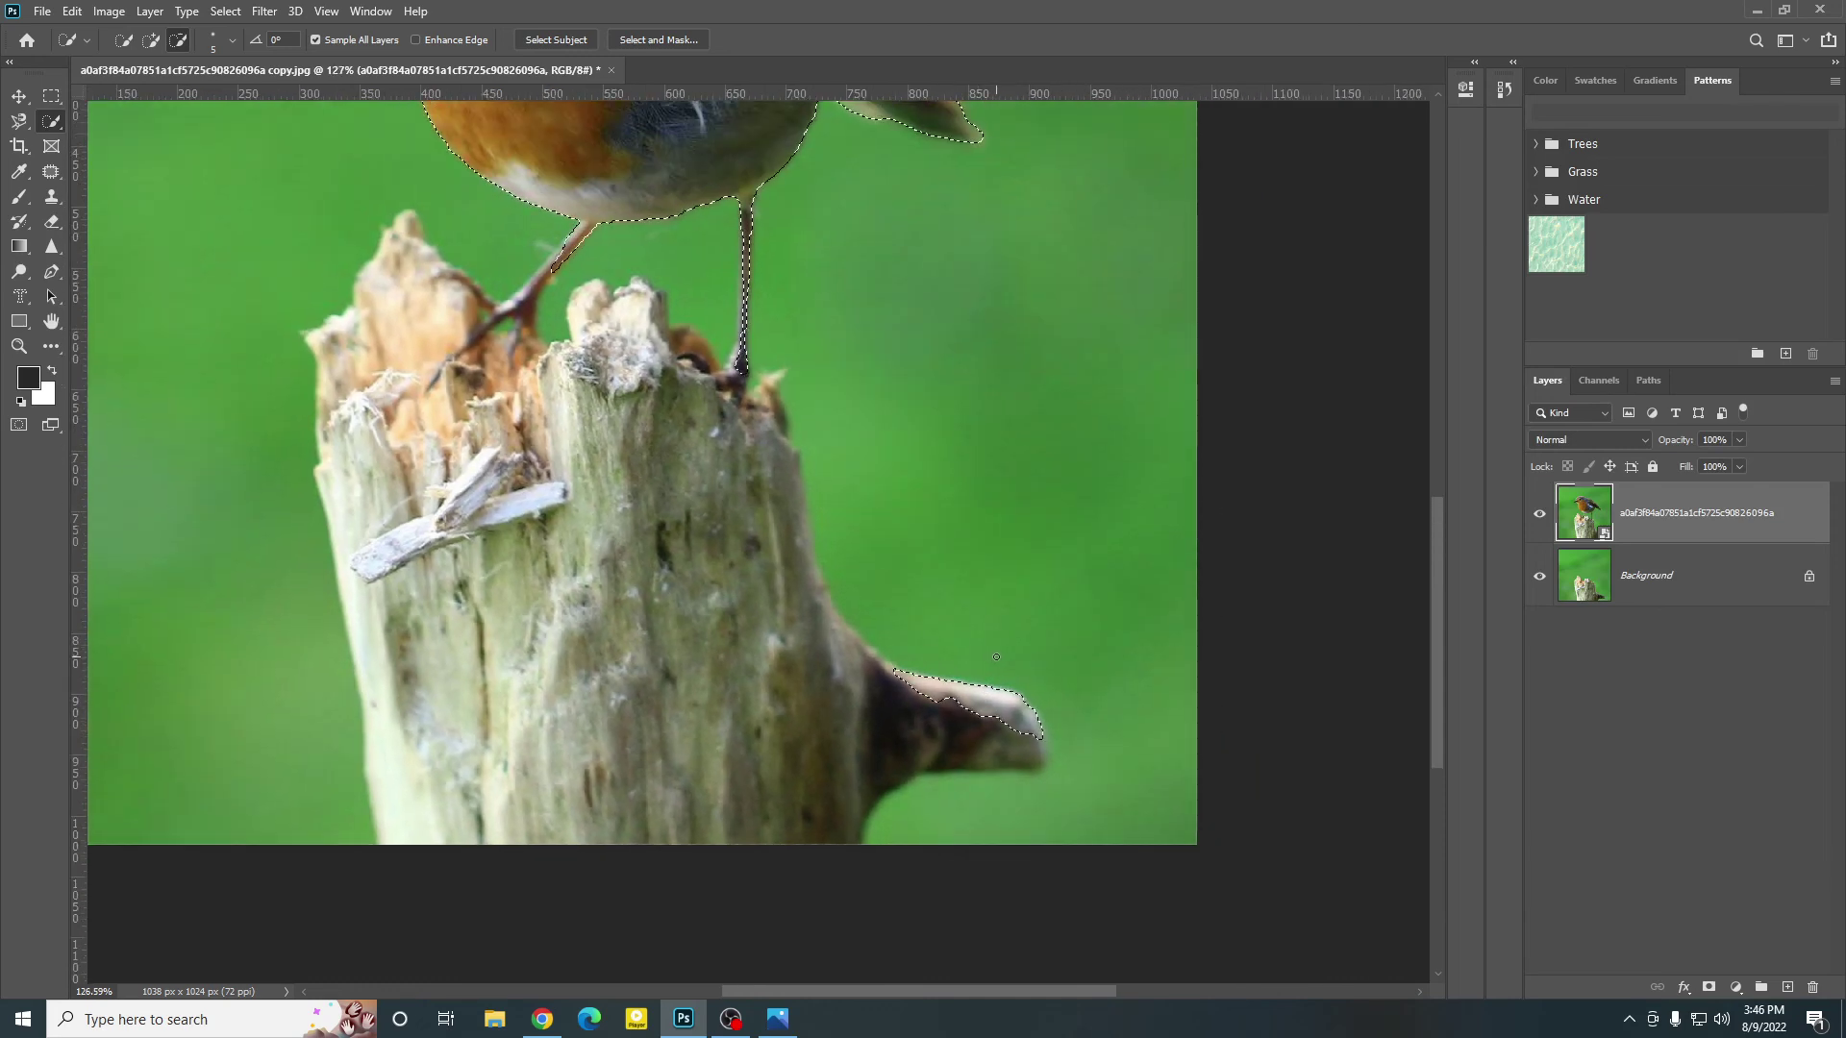
pyautogui.scroll(-3, 996, 657)
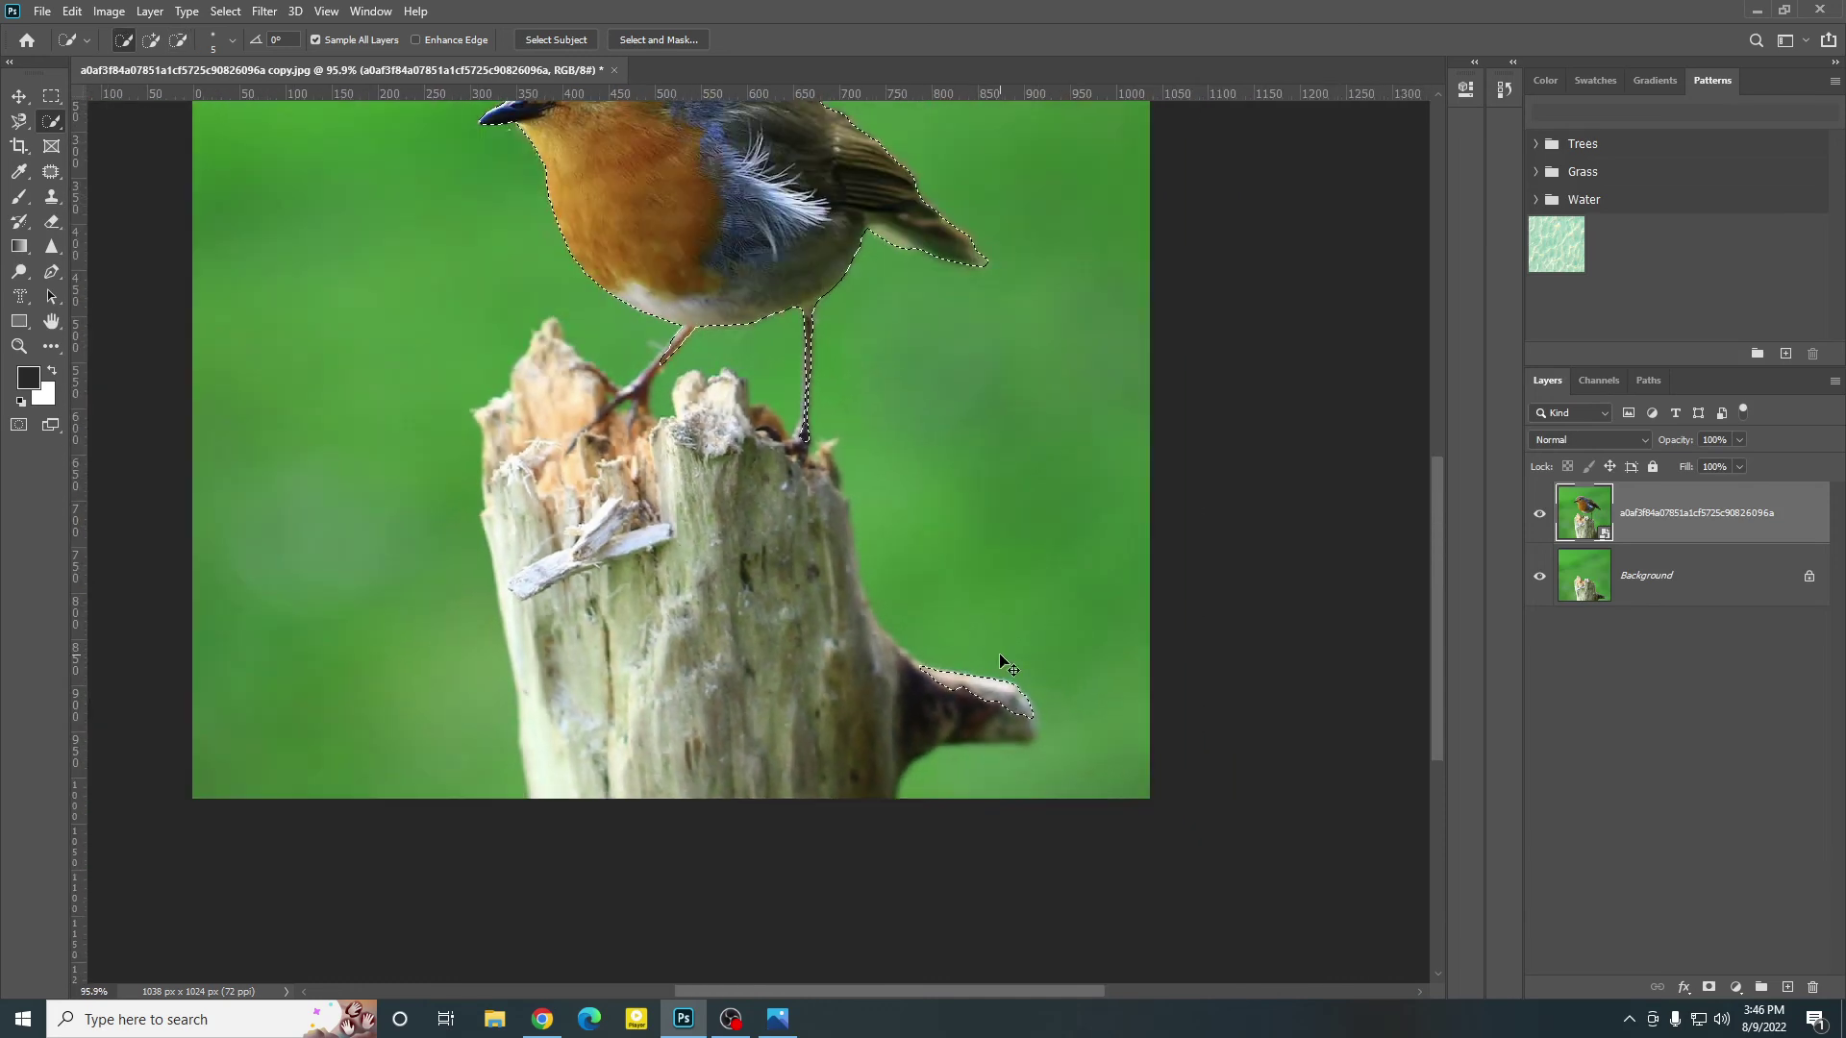
pyautogui.hotkey('ctrl', 'd')
# Step: Activate the Move tool and toggle the original photo layer's visibility to compare it with the retouched background
pyautogui.click(1740, 440)
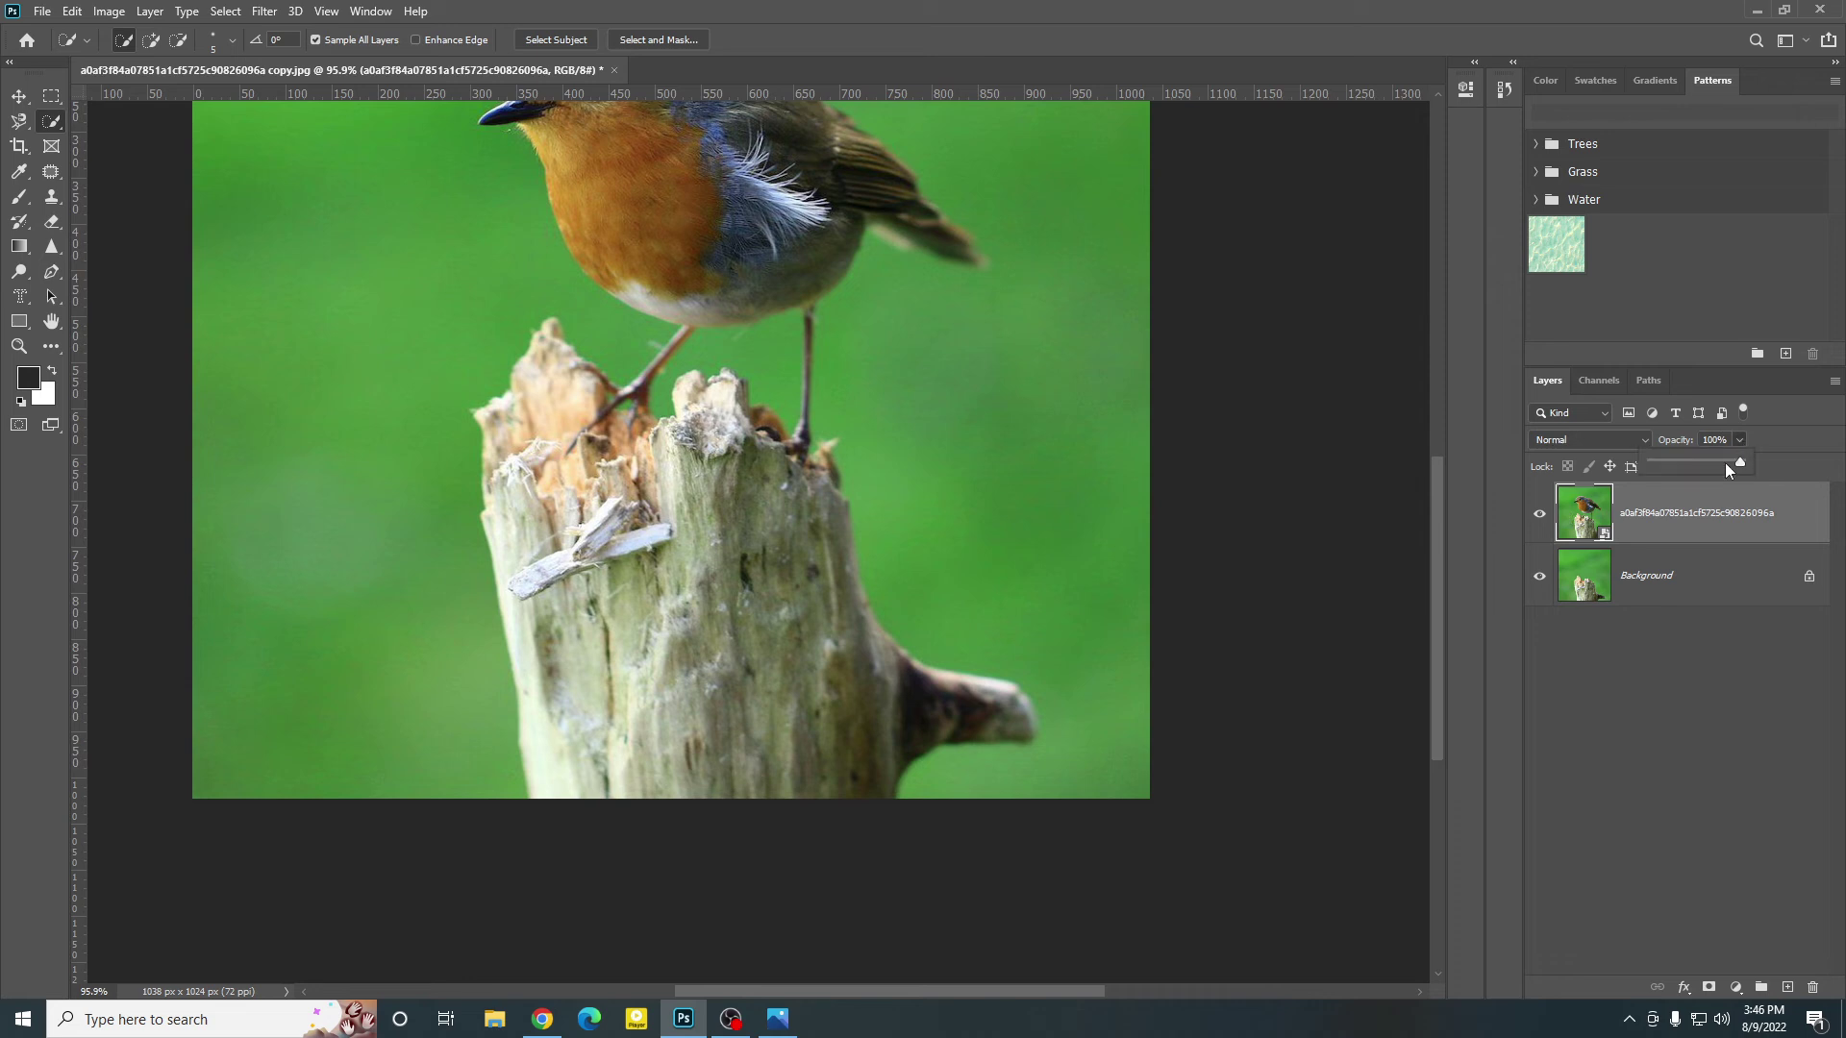
pyautogui.click(17, 97)
pyautogui.scroll(-8, 679, 611)
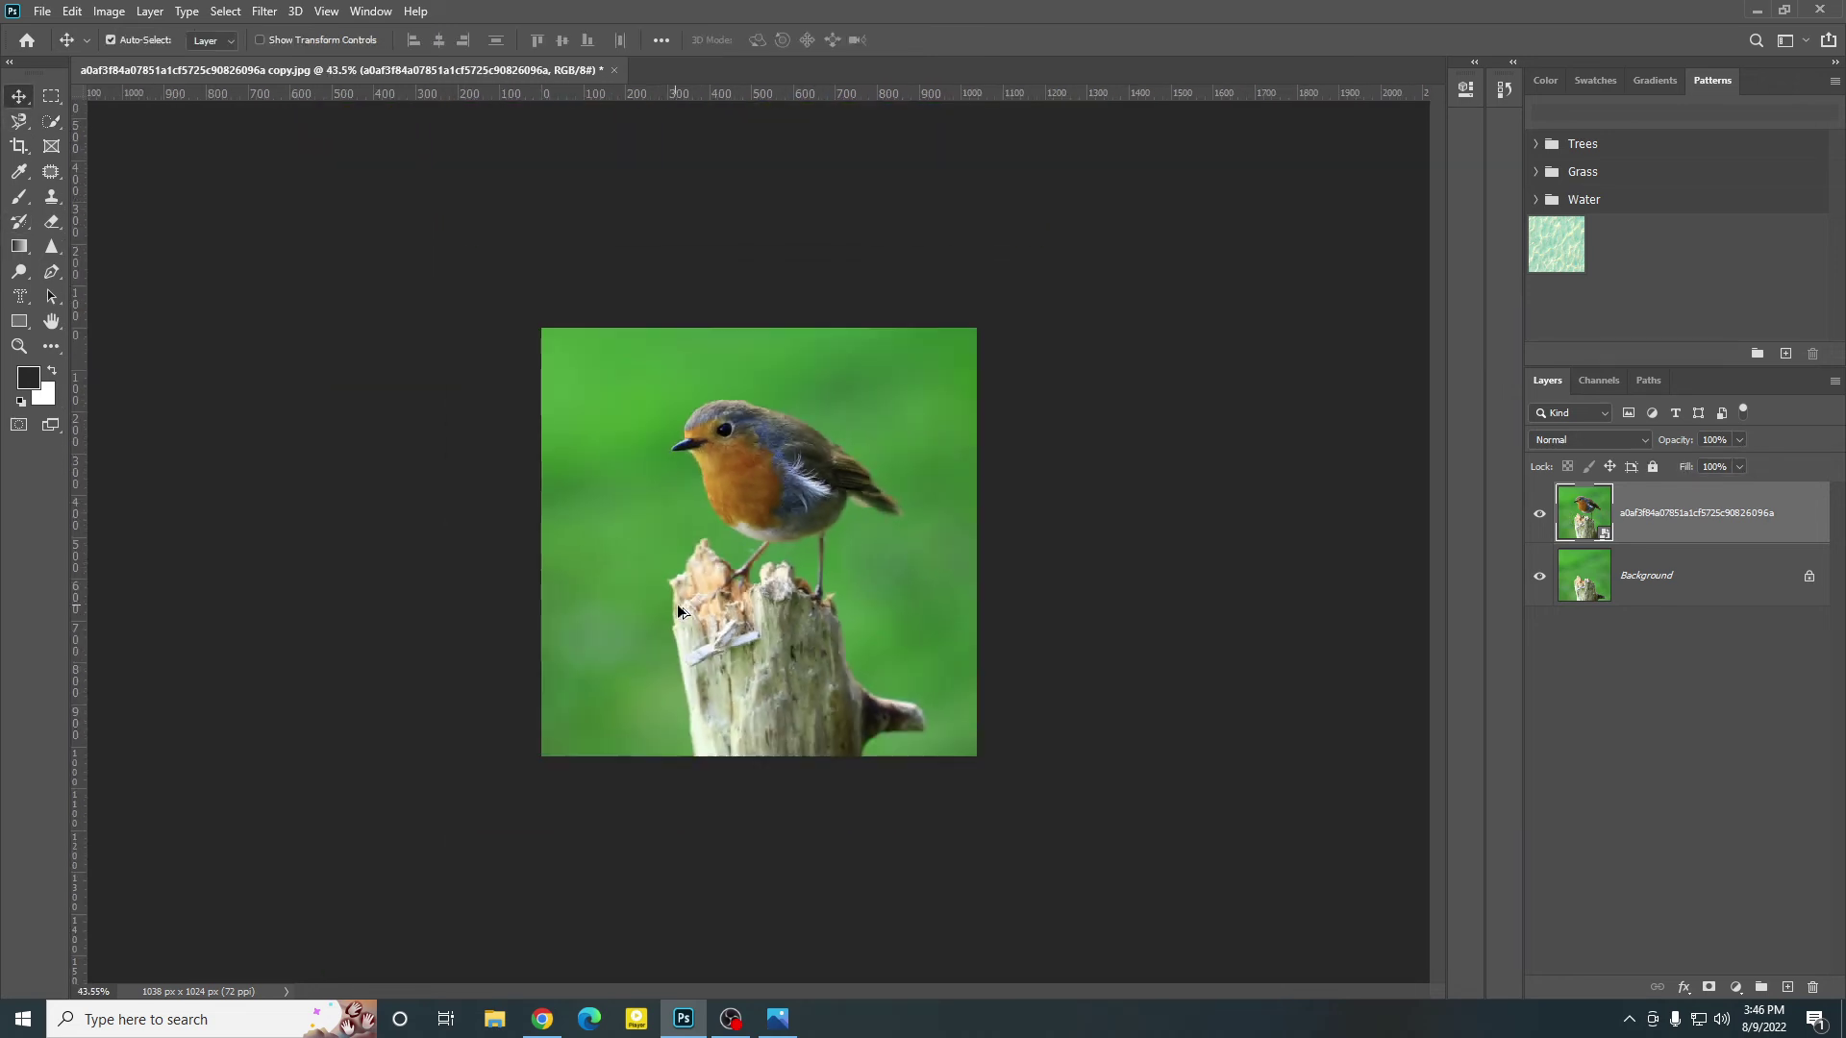
pyautogui.click(1538, 516)
pyautogui.click(1536, 519)
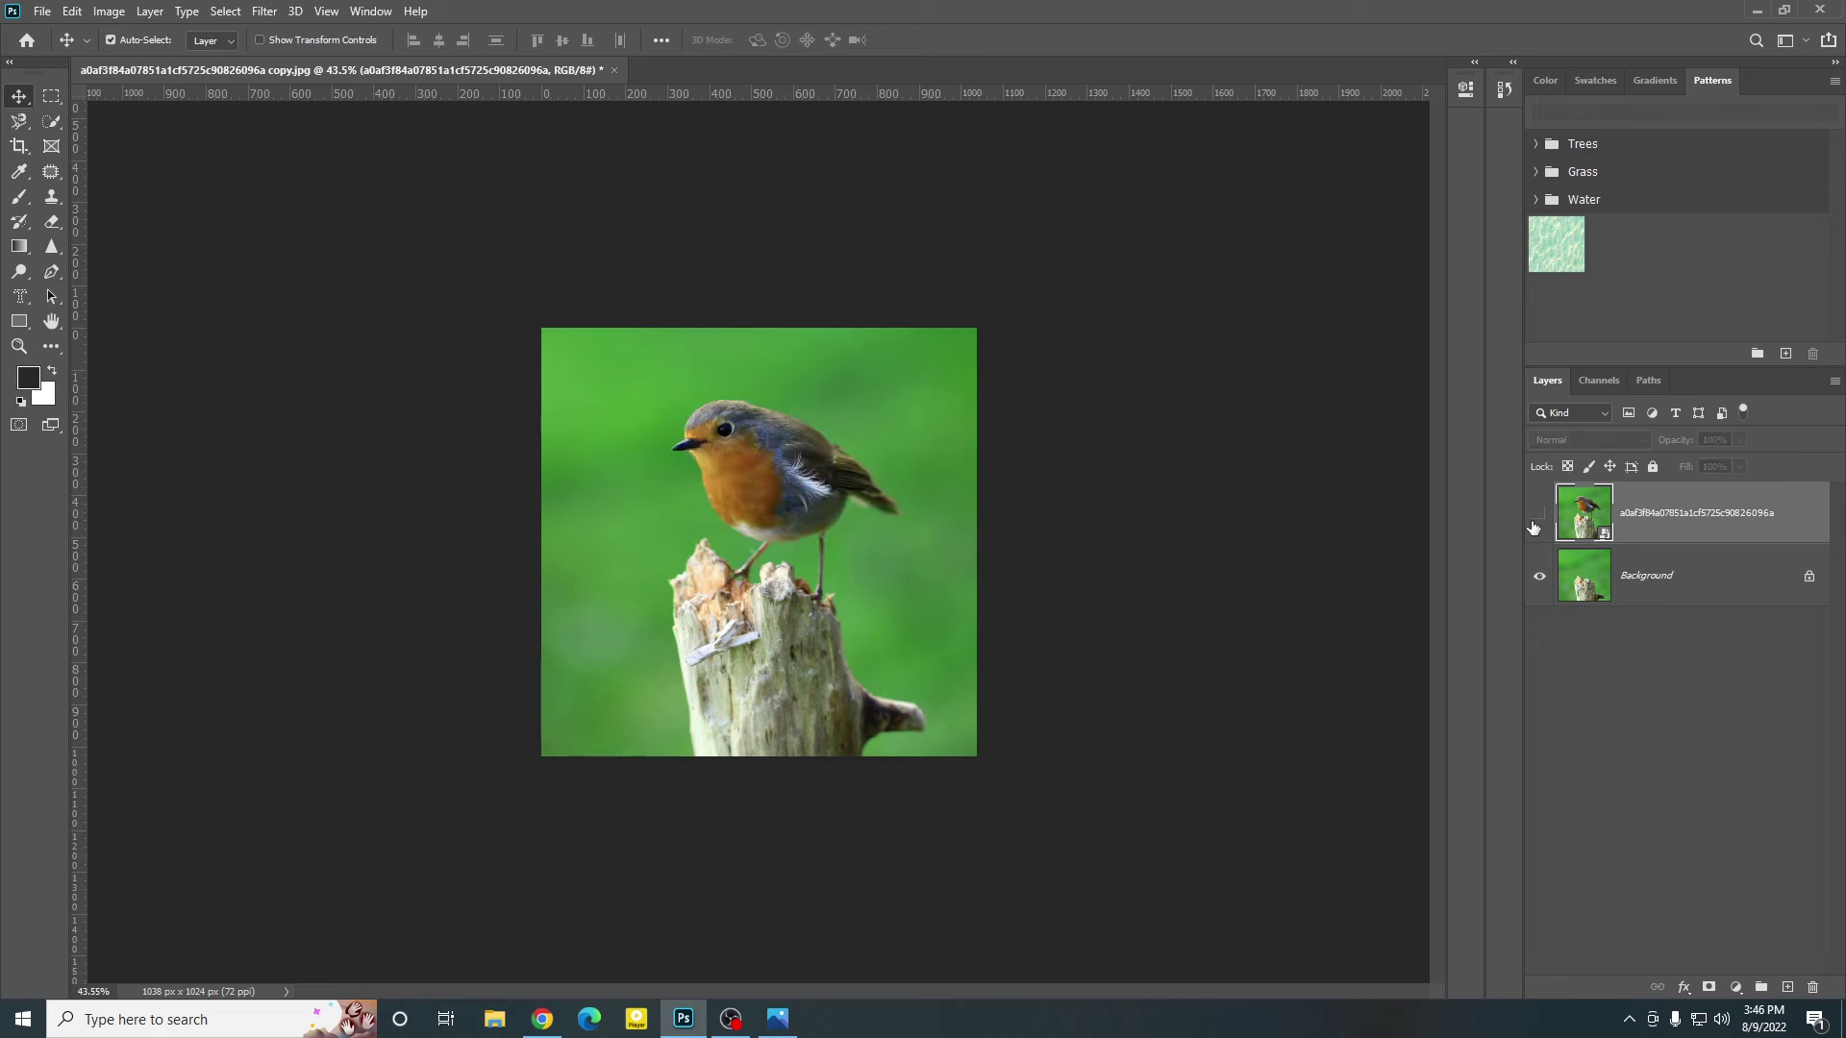
pyautogui.click(1536, 519)
pyautogui.click(1536, 519)
# Step: Reduce the original photo layer's opacity to 50% to compare the branch stub on both layers
pyautogui.scroll(5, 884, 741)
pyautogui.moveTo(982, 794); pyautogui.dragTo(949, 653)
pyautogui.hotkey('ctrl', 'z')
pyautogui.moveTo(1115, 846); pyautogui.dragTo(944, 452)
pyautogui.scroll(-2, 885, 573)
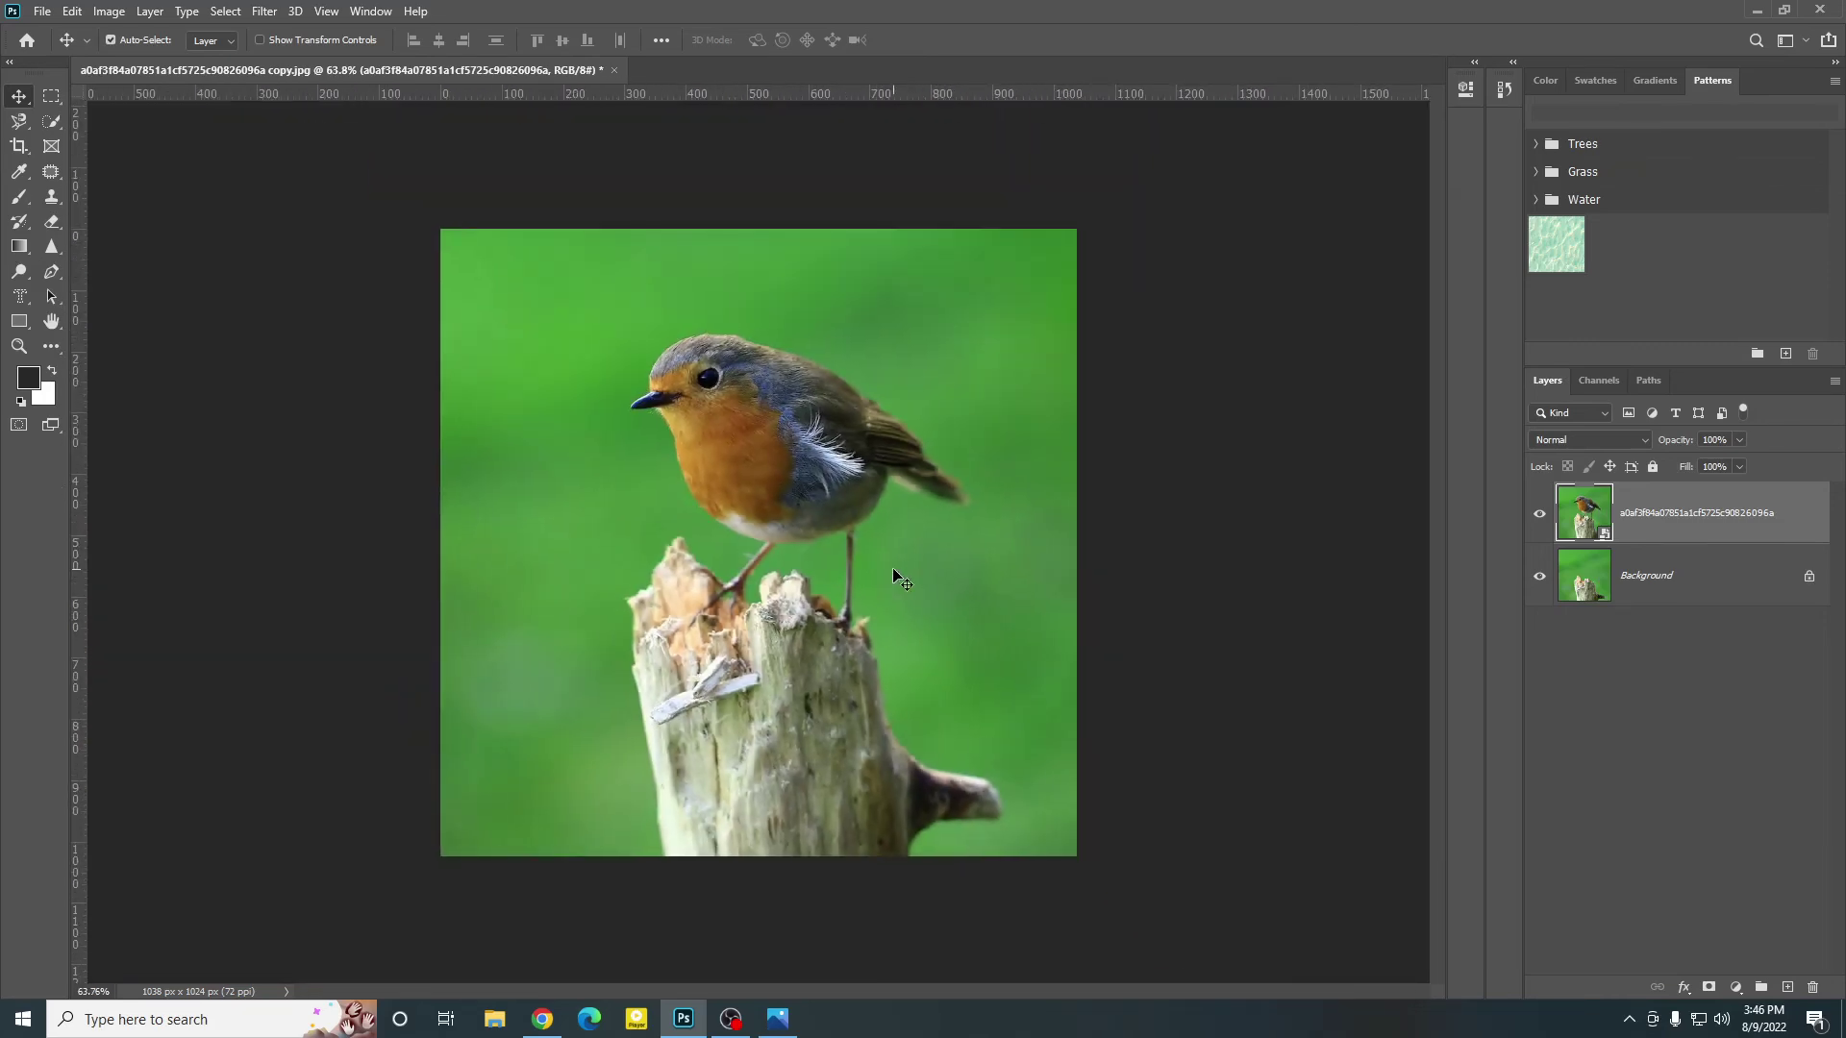
pyautogui.moveTo(1054, 845); pyautogui.dragTo(954, 487)
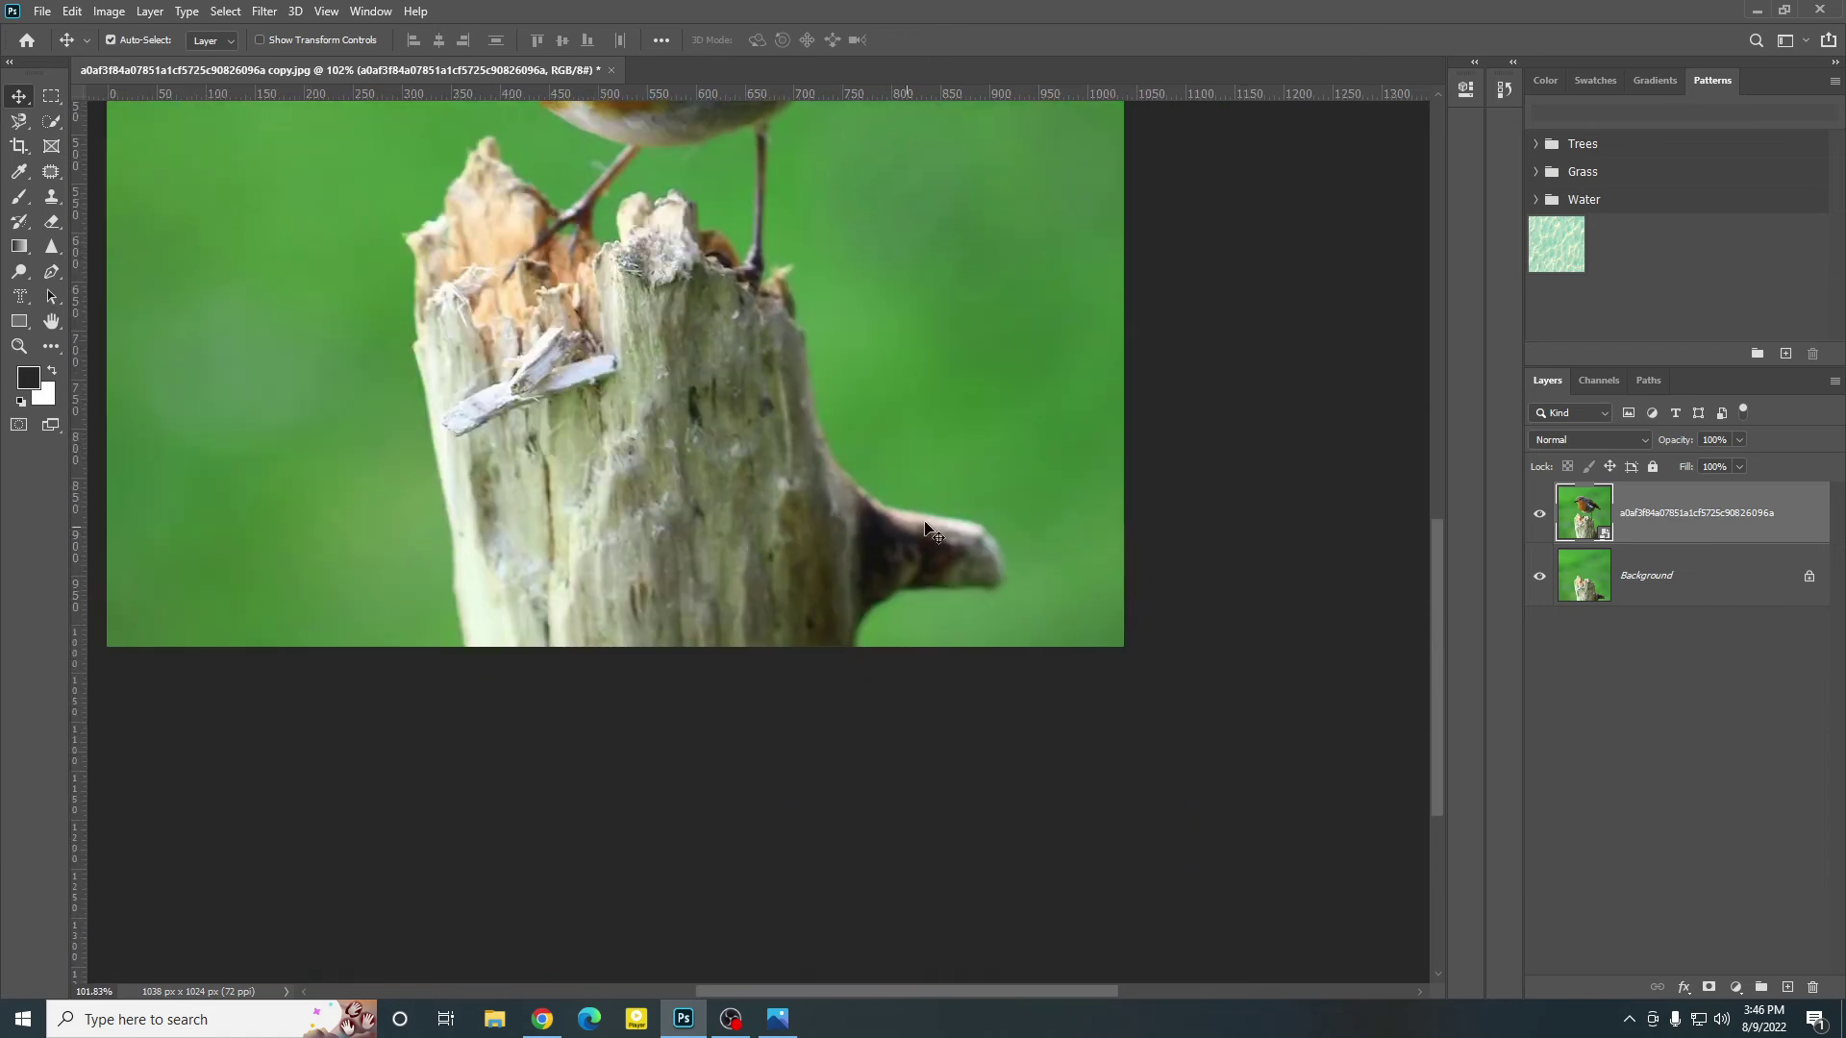
pyautogui.click(1740, 440)
pyautogui.moveTo(1742, 461); pyautogui.dragTo(1697, 463)
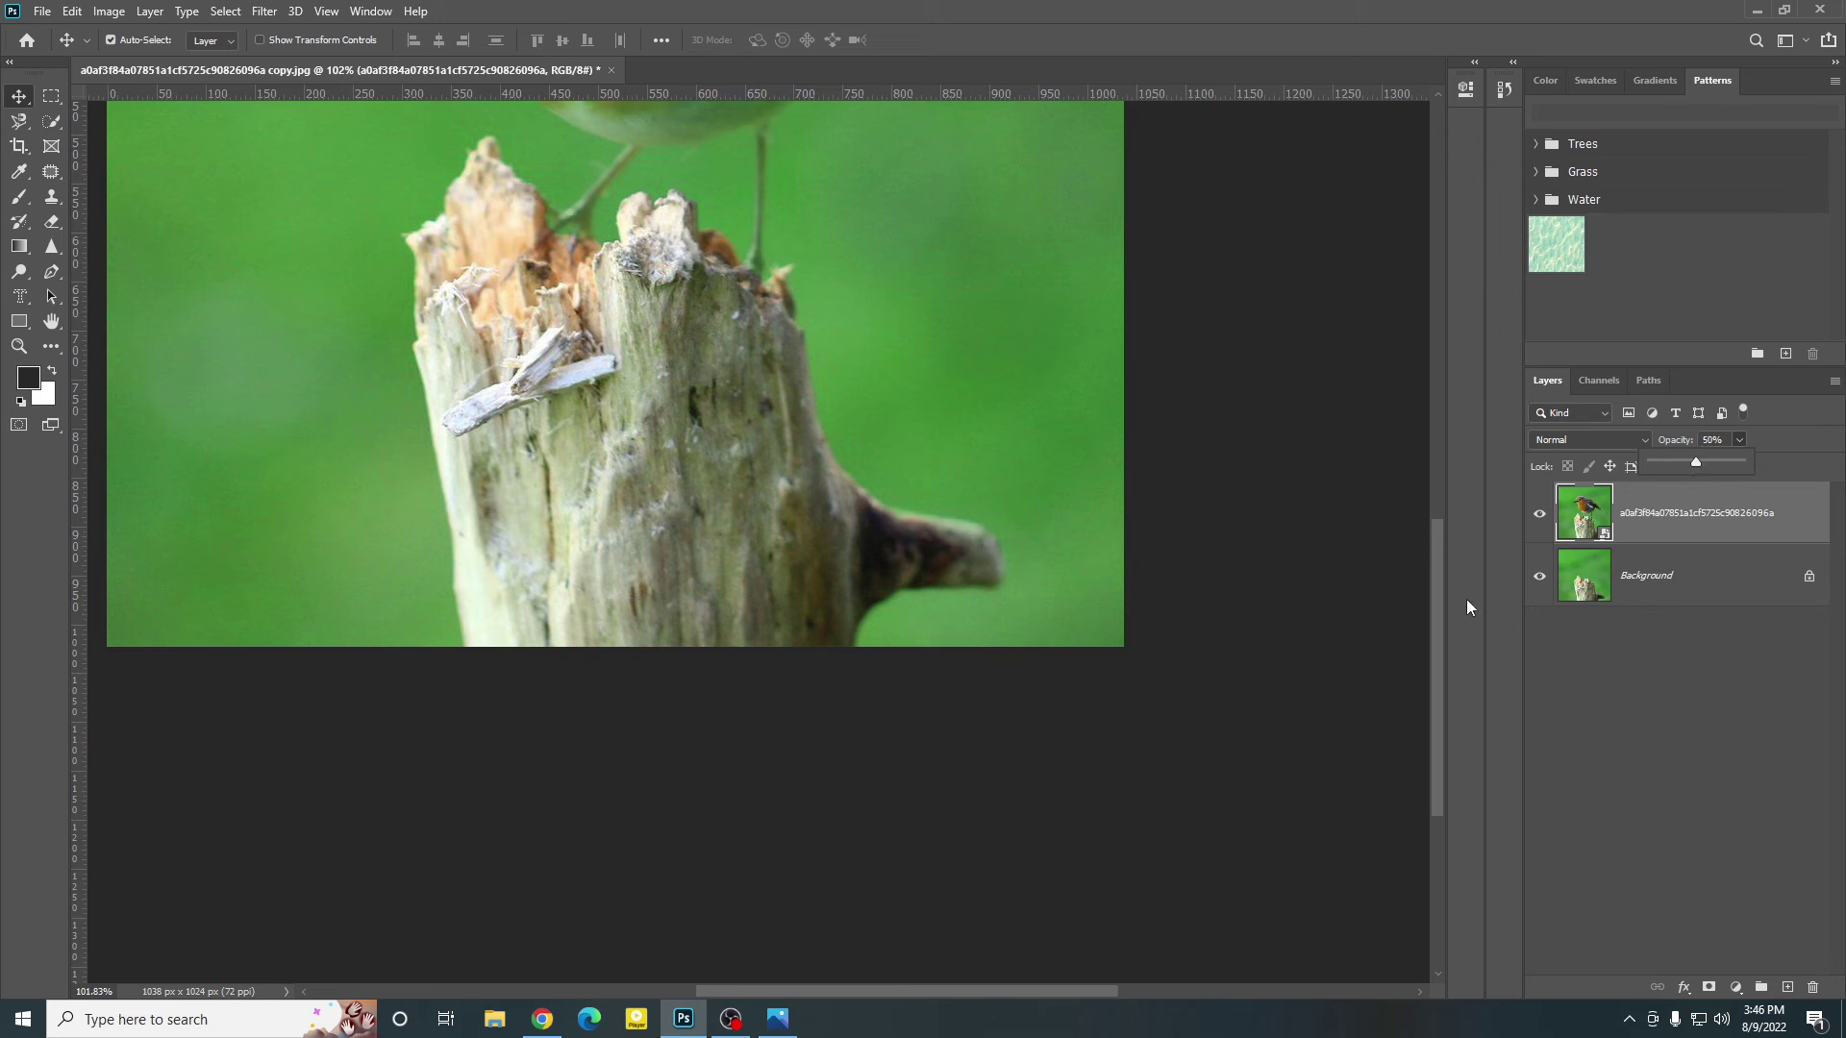
pyautogui.scroll(-1, 1220, 626)
pyautogui.scroll(2, 1029, 575)
pyautogui.scroll(1, 1048, 574)
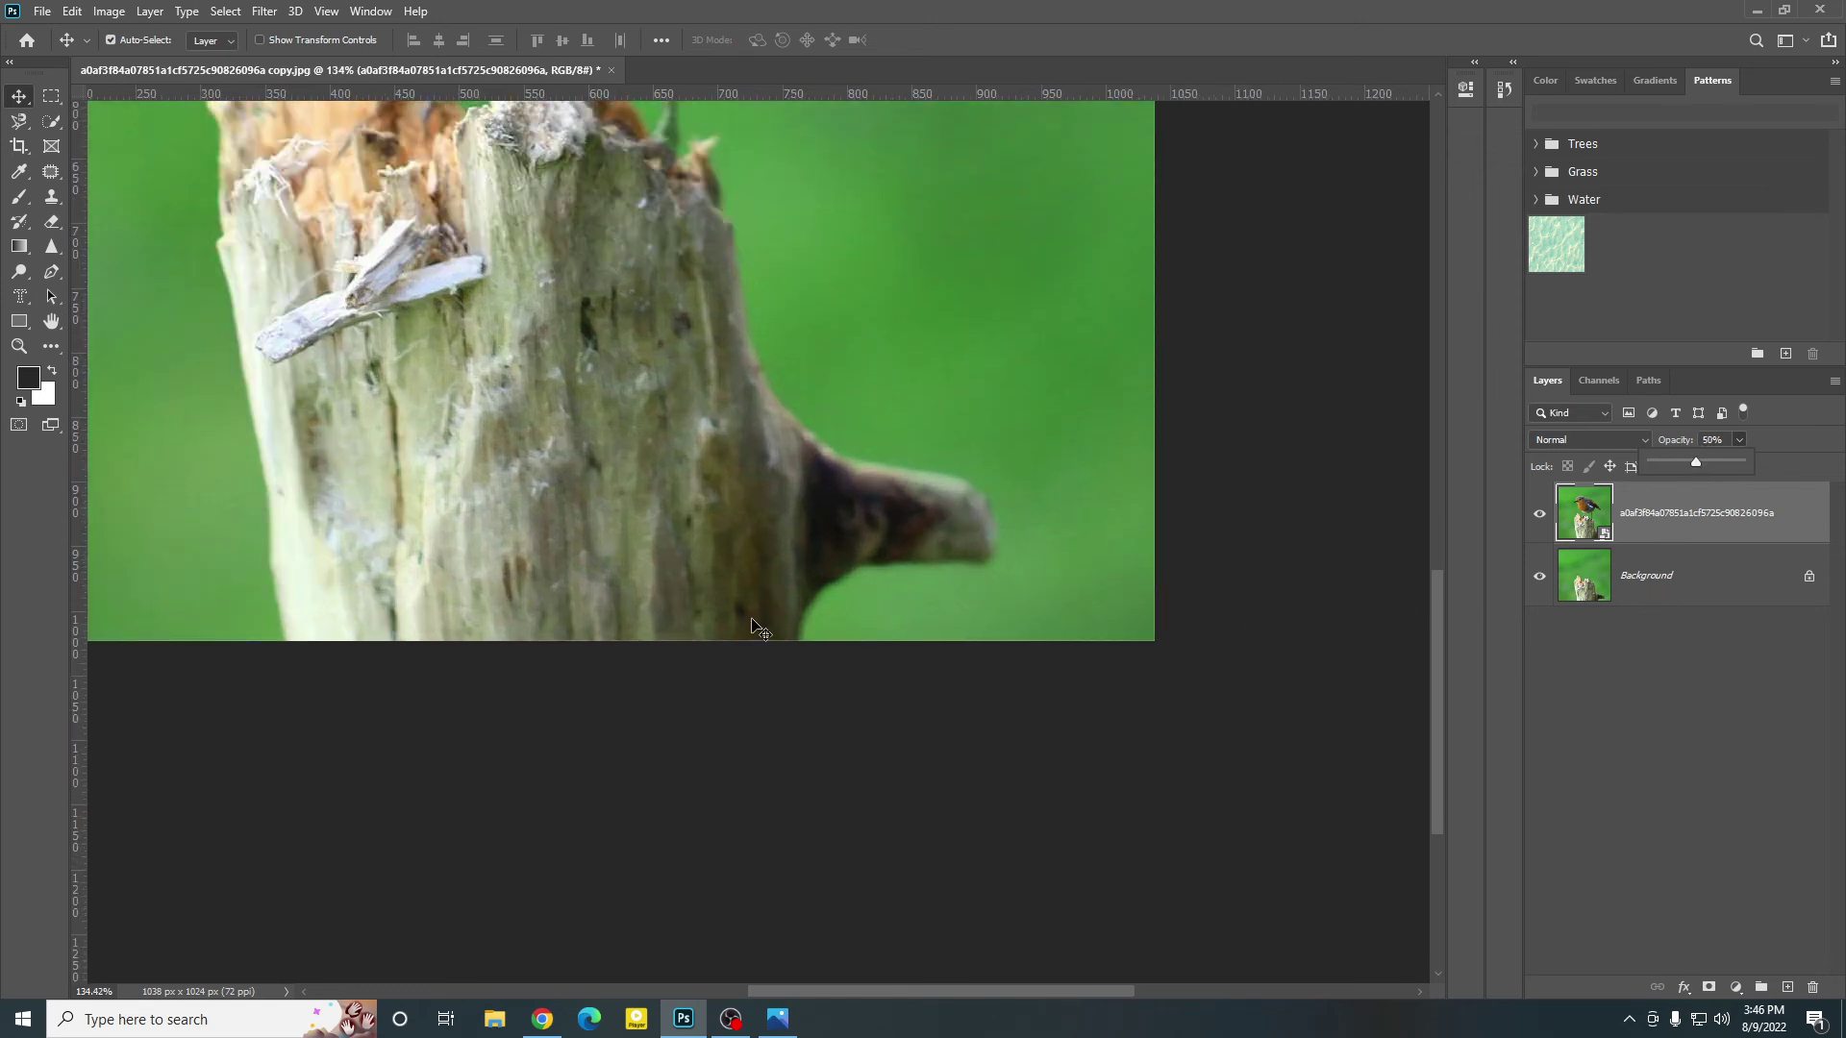
# Step: Outline the branch stub with the Lasso tool and add a layer mask to the original photo layer from that selection
pyautogui.click(49, 122)
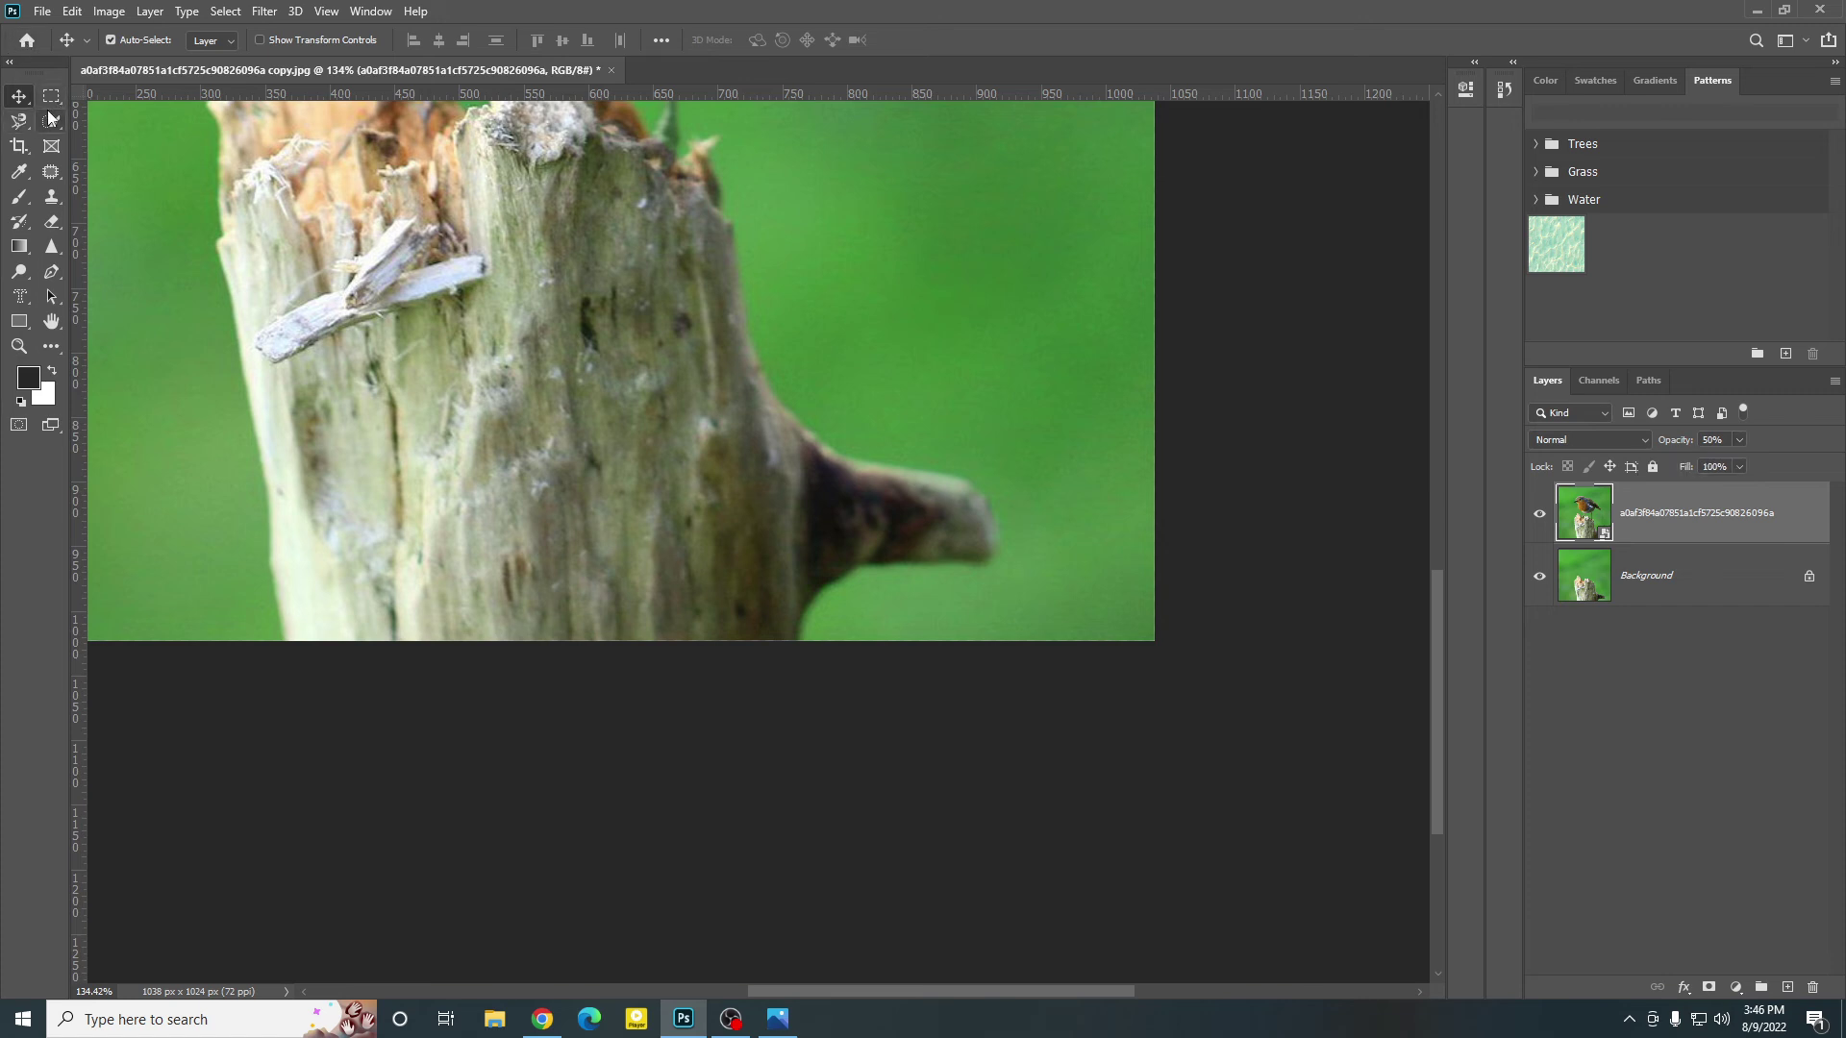
pyautogui.rightClick(49, 122)
pyautogui.rightClick(25, 122)
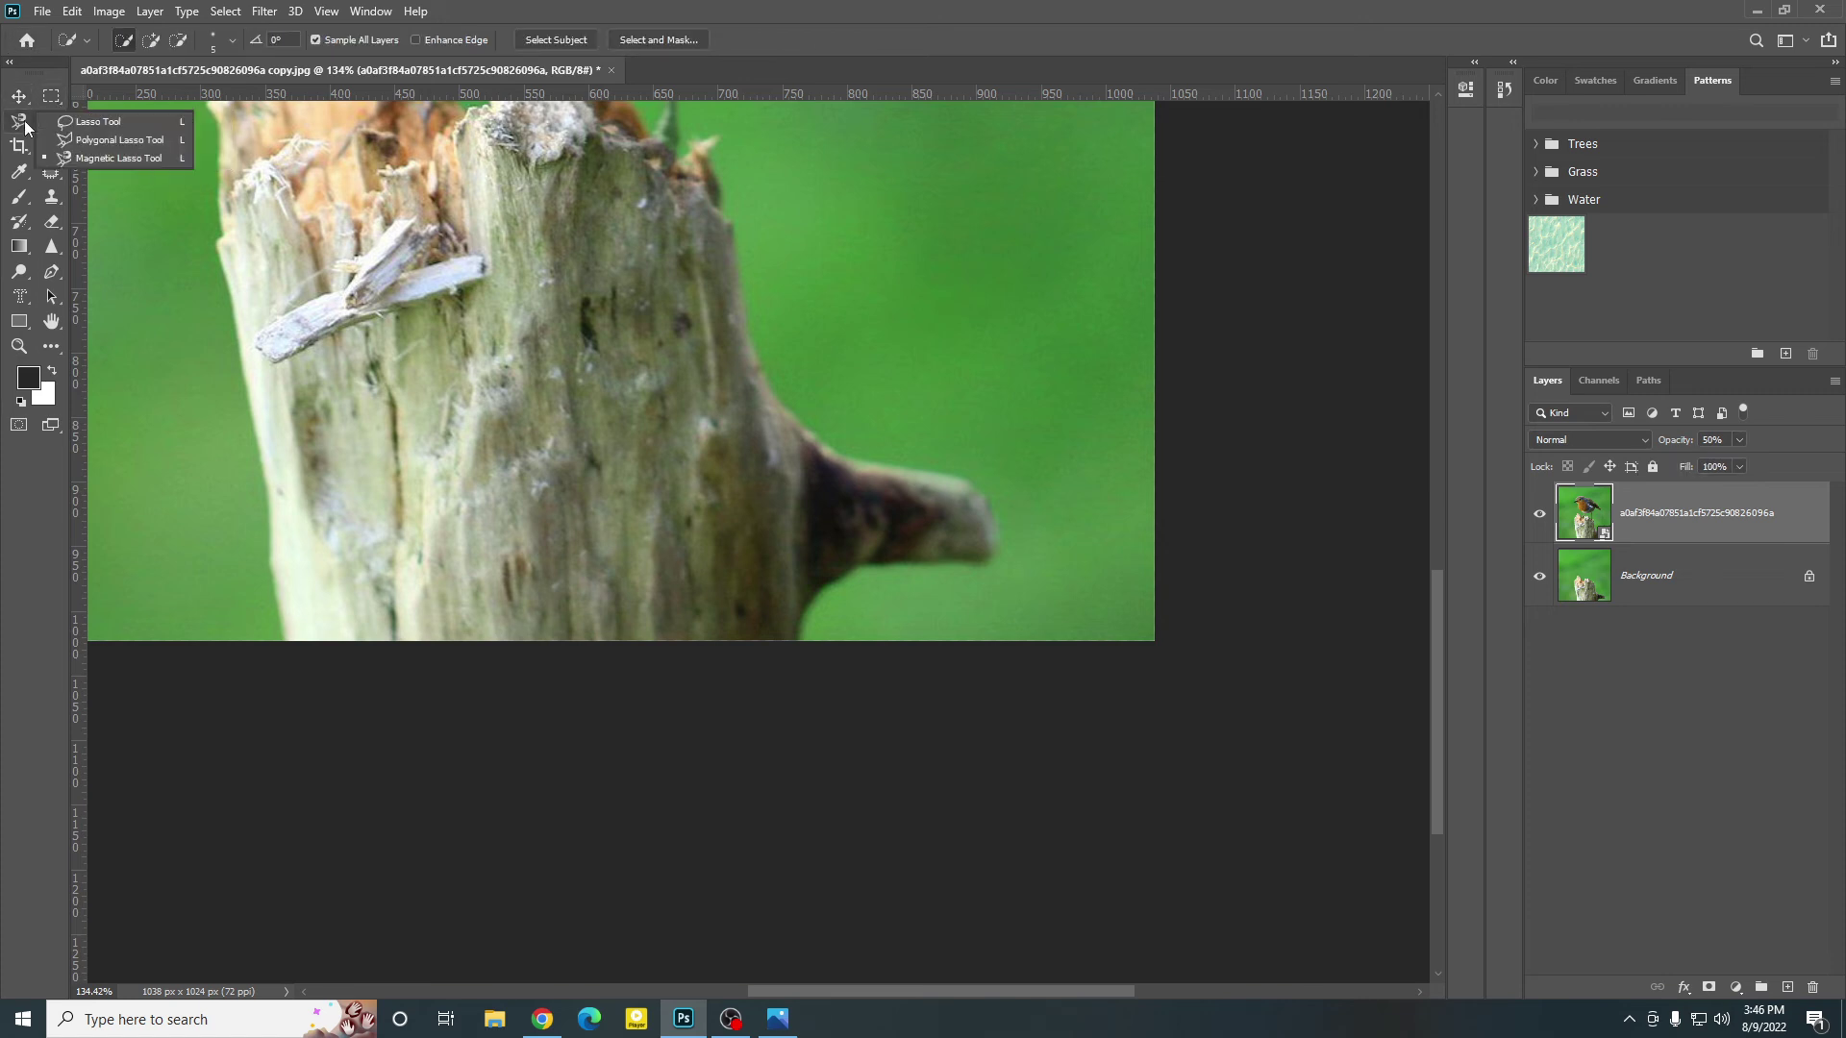
pyautogui.click(80, 121)
pyautogui.scroll(-1, 731, 491)
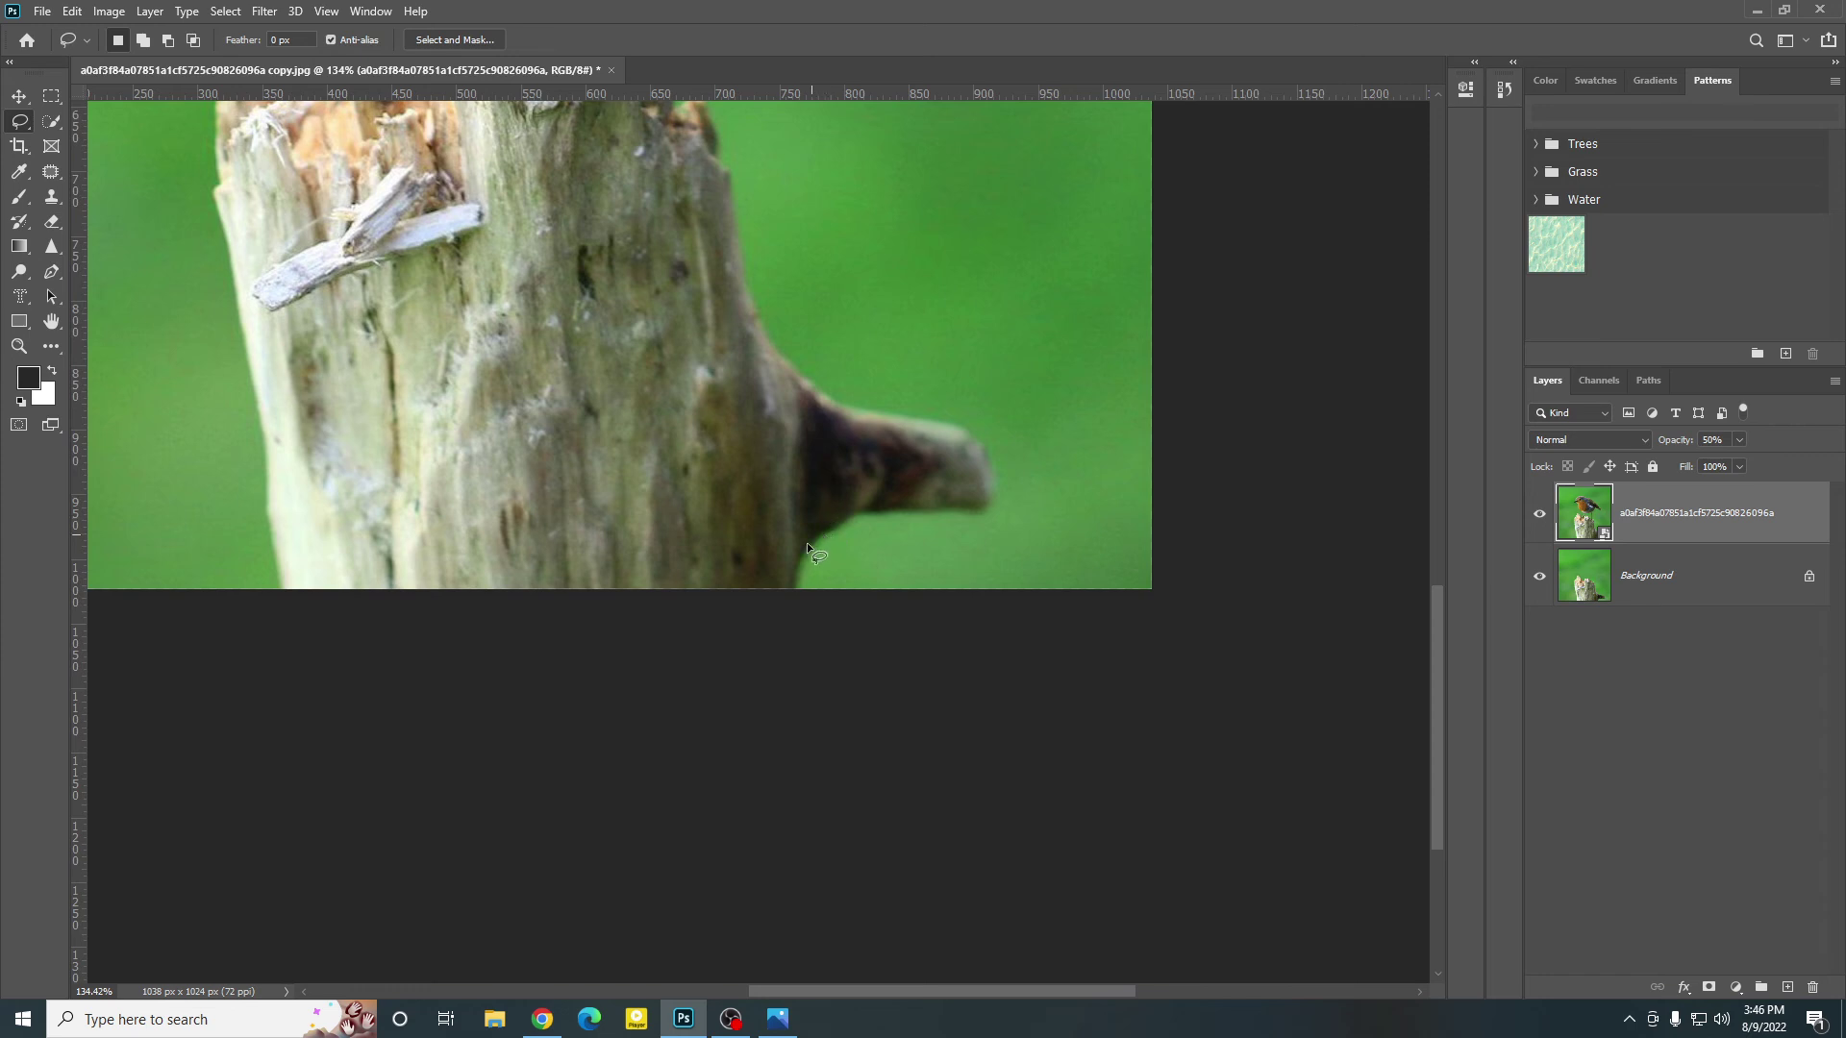
pyautogui.moveTo(805, 542)
pyautogui.mouseDown()
pyautogui.moveTo(781, 355)
pyautogui.moveTo(943, 305)
pyautogui.moveTo(1031, 378)
pyautogui.moveTo(1041, 504)
pyautogui.moveTo(805, 544)
pyautogui.mouseUp()
pyautogui.click(1708, 987)
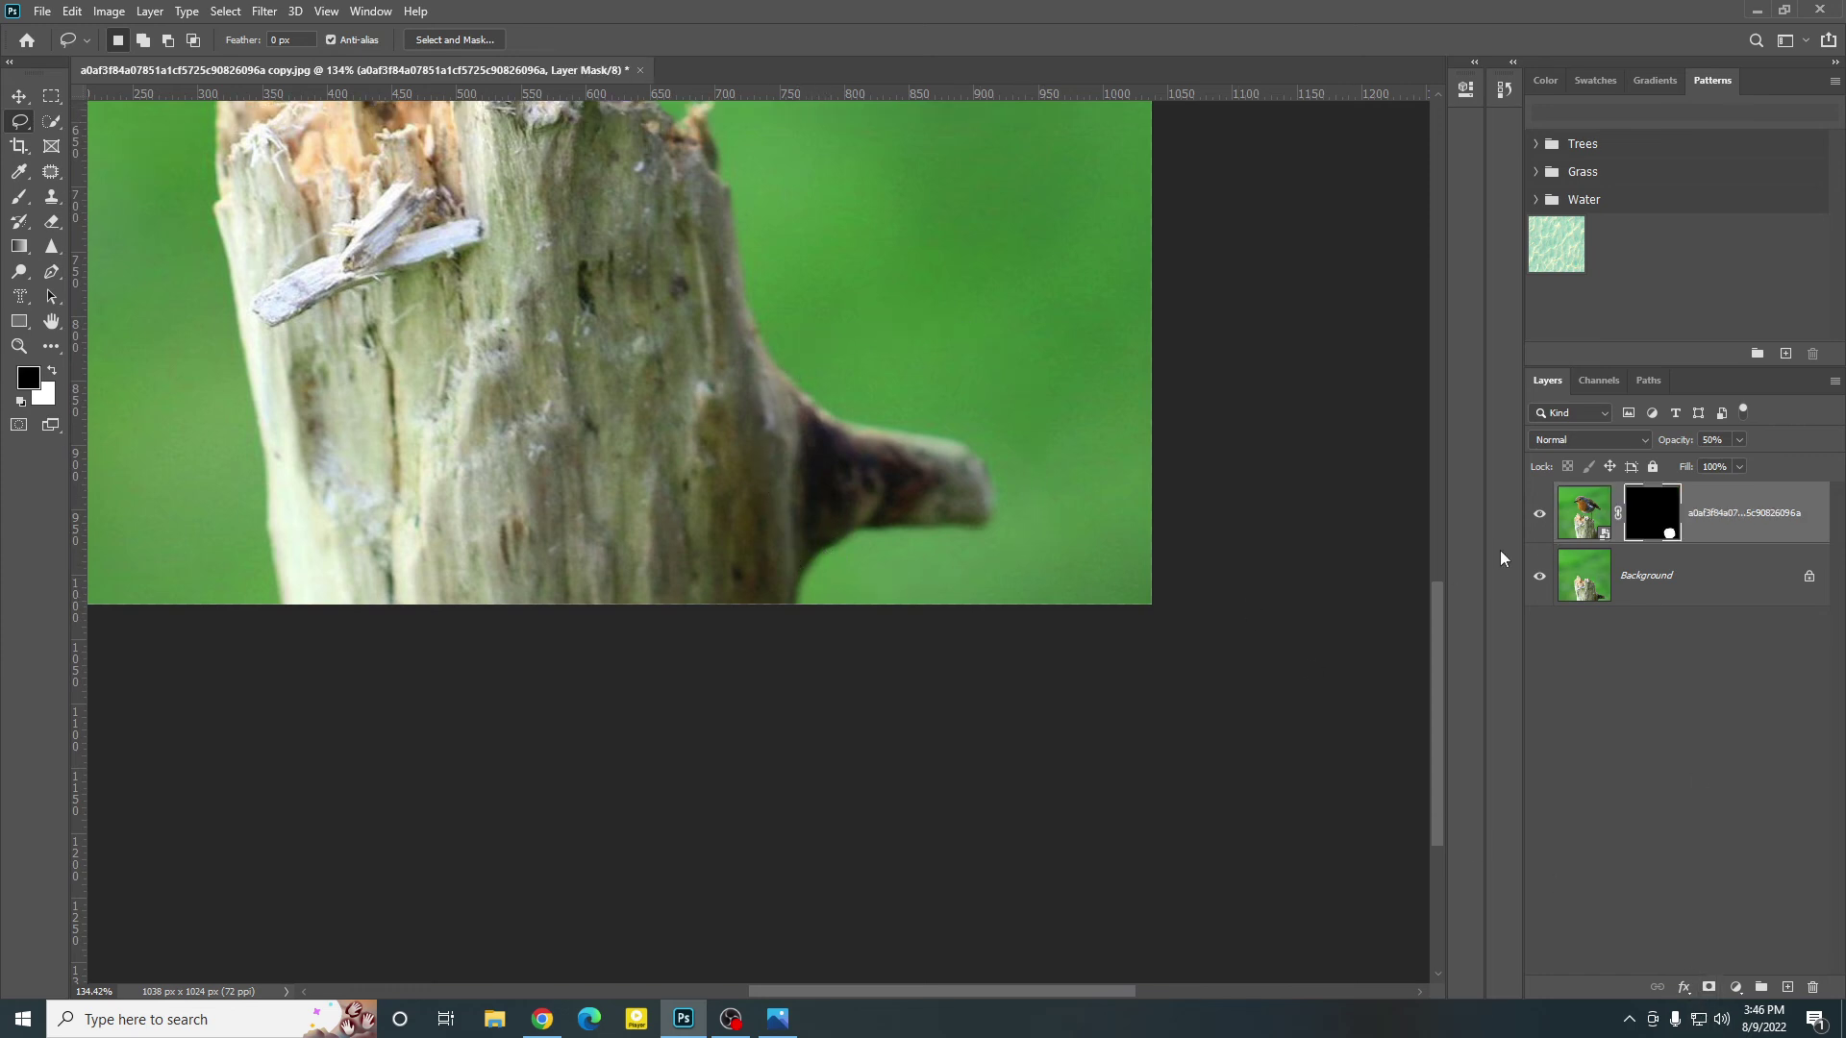
# Step: Hide and show the masked photo layer repeatedly to examine how the branch stub blends with the retouched background
pyautogui.scroll(-5, 931, 480)
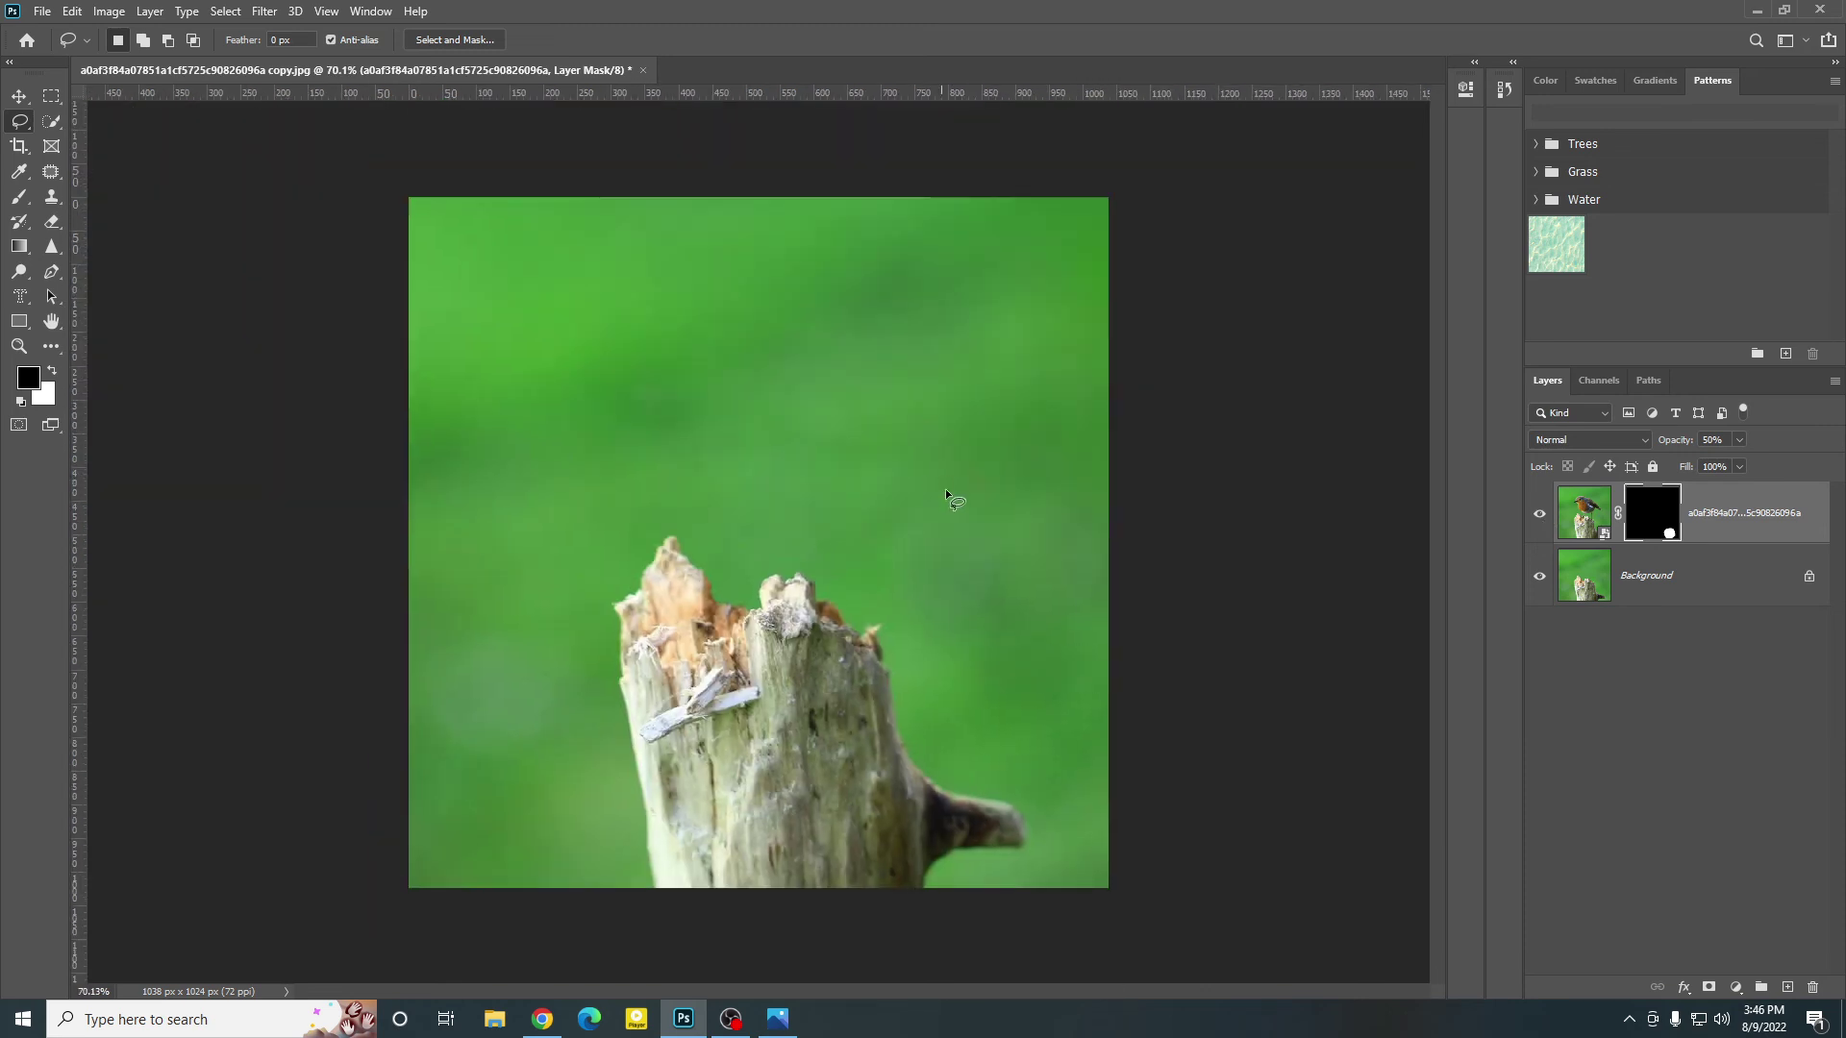
pyautogui.scroll(2, 972, 544)
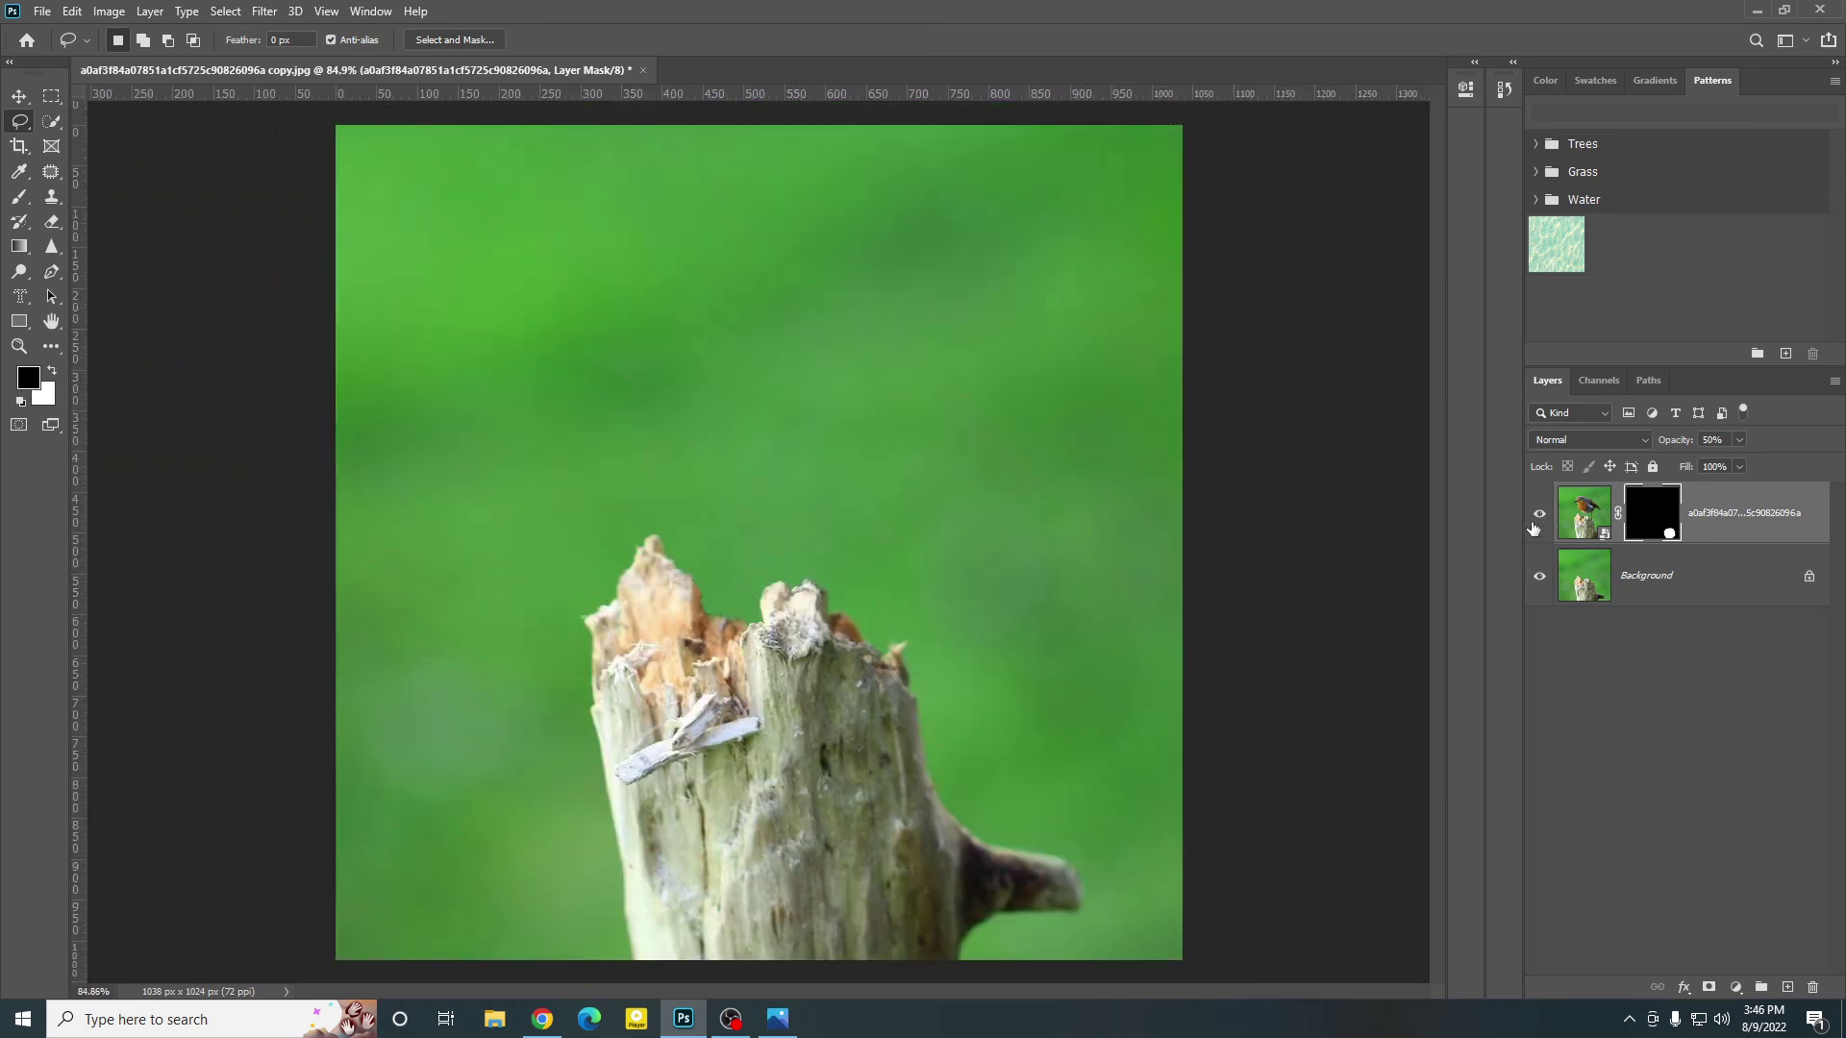
pyautogui.click(1537, 519)
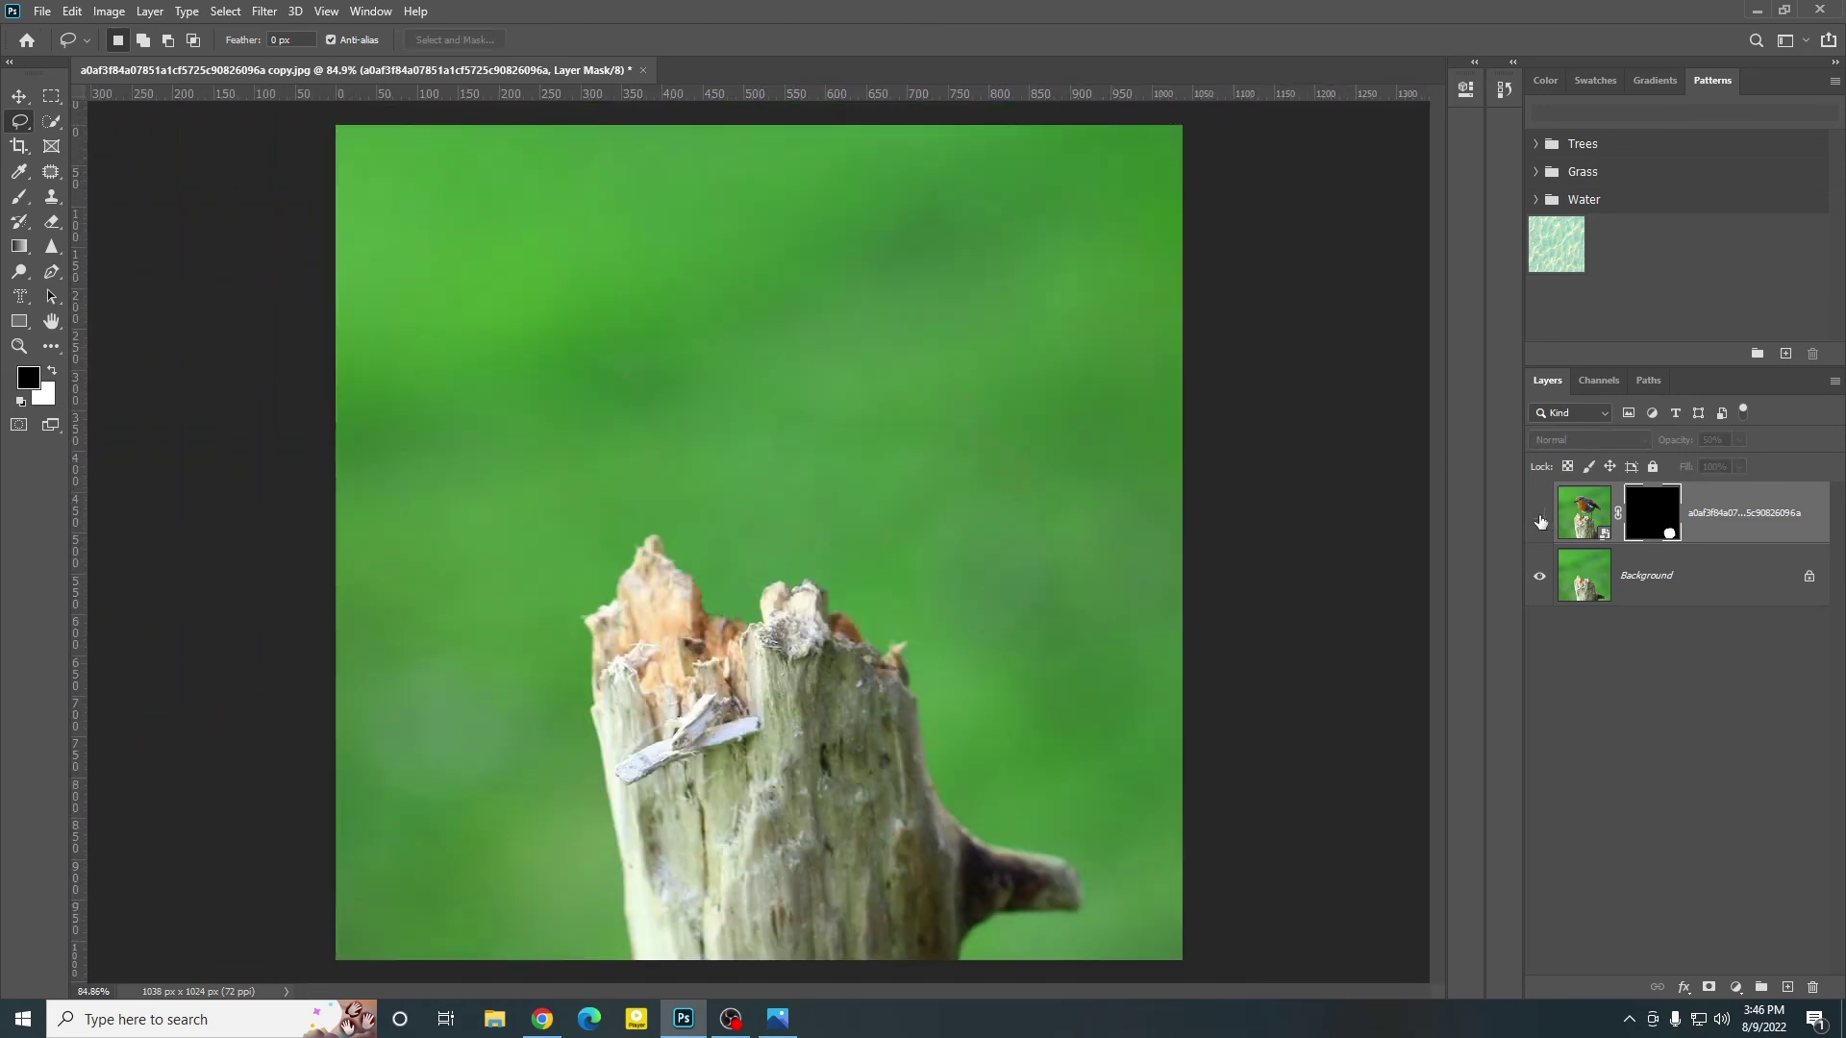
pyautogui.click(1539, 518)
pyautogui.click(1539, 519)
pyautogui.click(1539, 520)
pyautogui.scroll(-2, 994, 577)
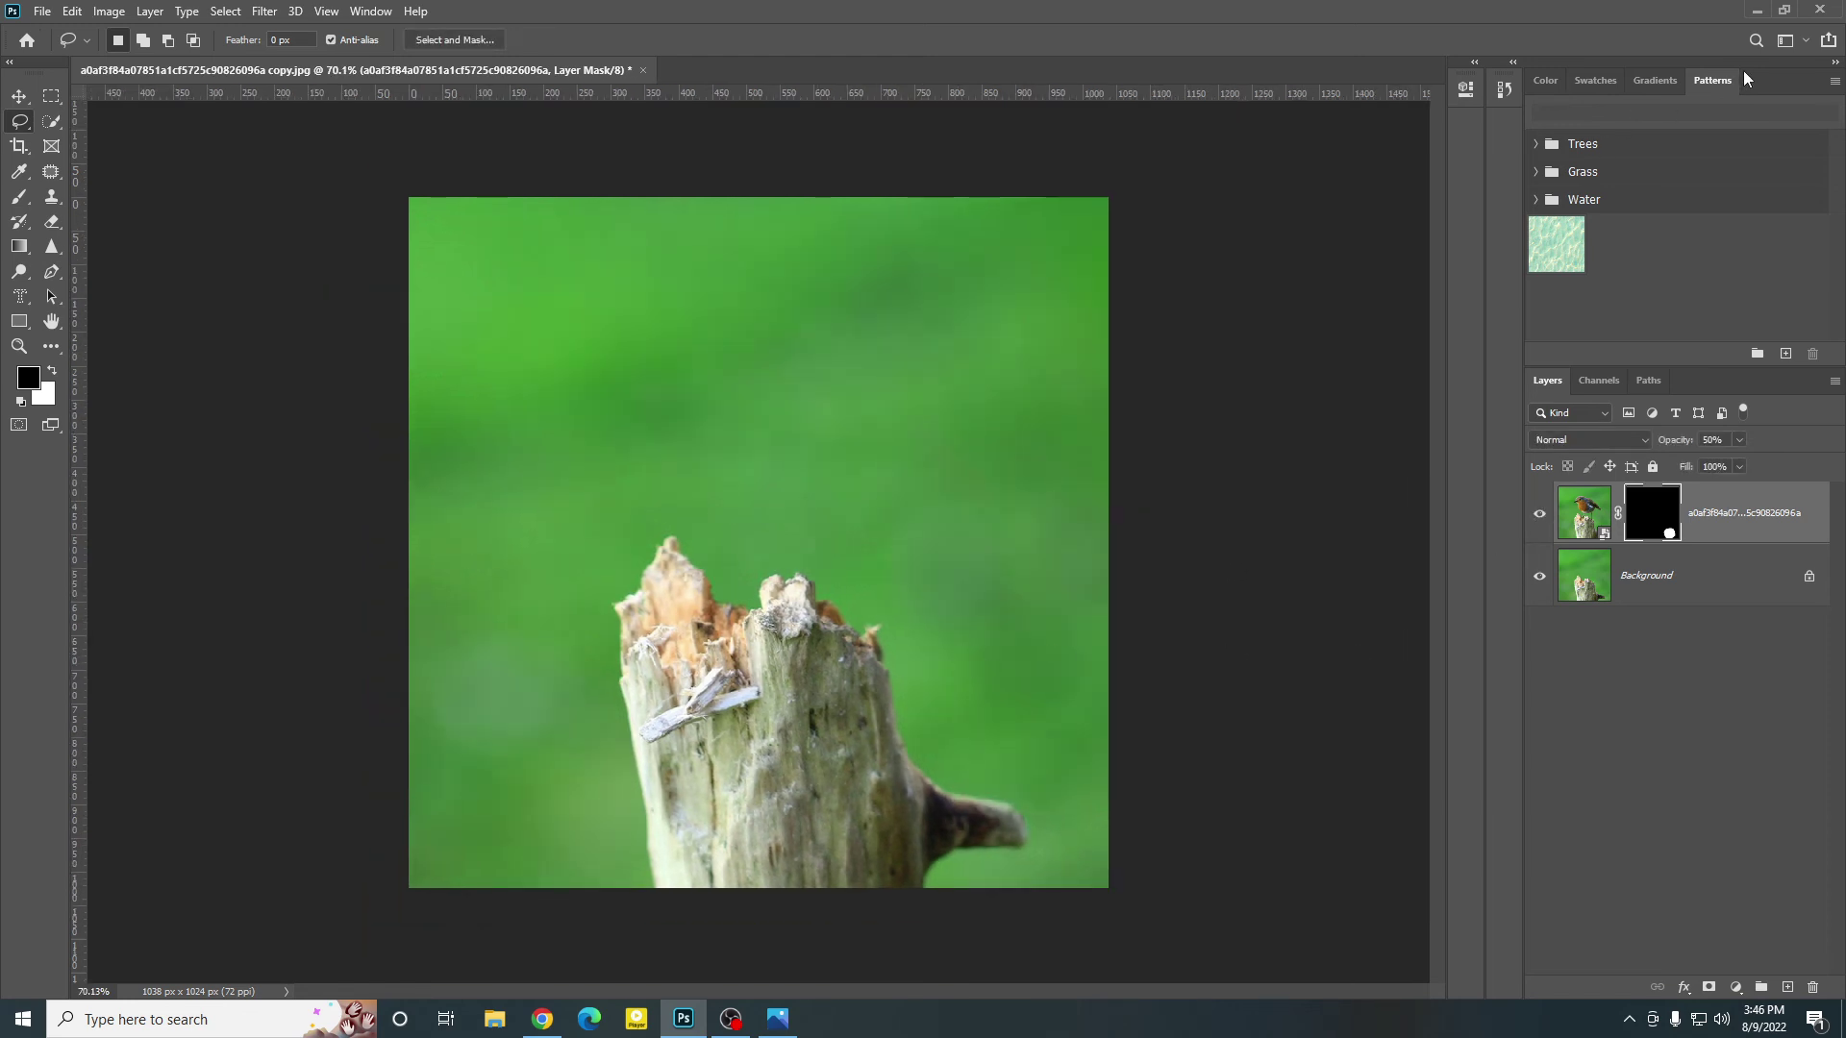
pyautogui.scroll(2, 843, 482)
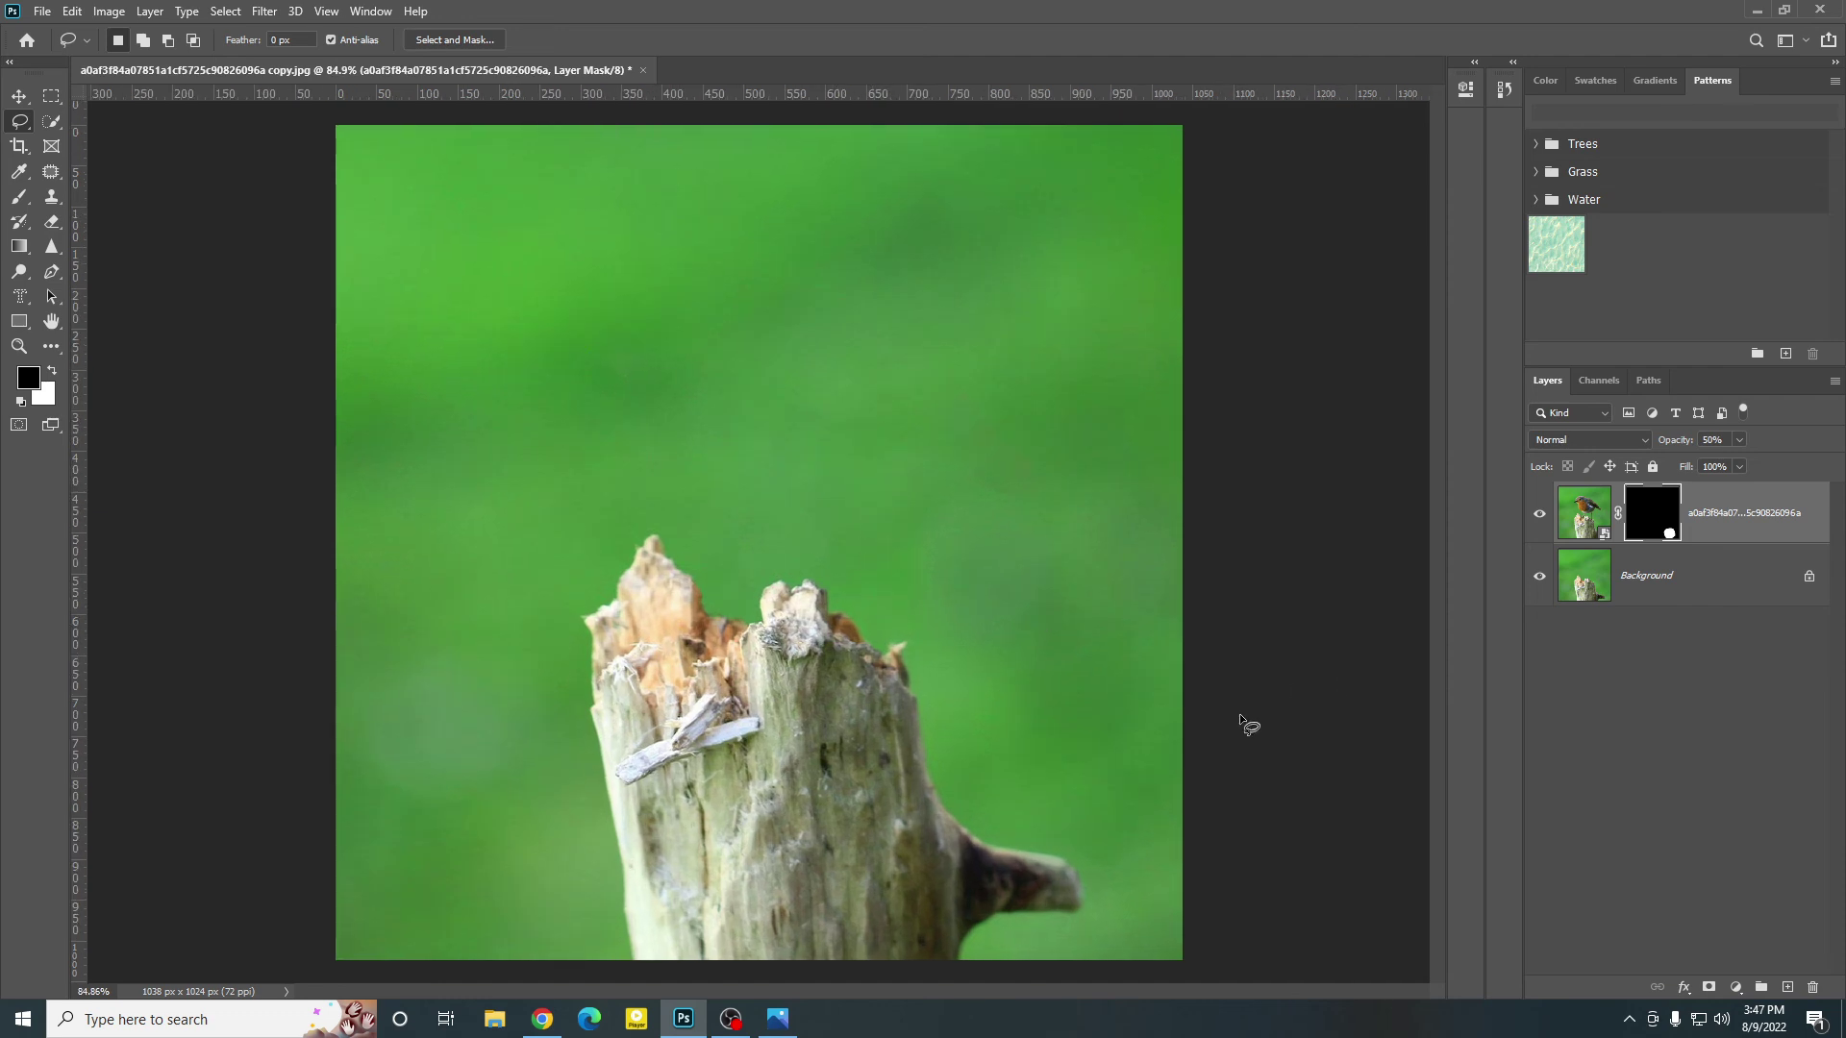
pyautogui.scroll(-2, 1057, 803)
pyautogui.scroll(4, 978, 827)
pyautogui.moveTo(982, 829); pyautogui.dragTo(989, 614)
pyautogui.click(1539, 513)
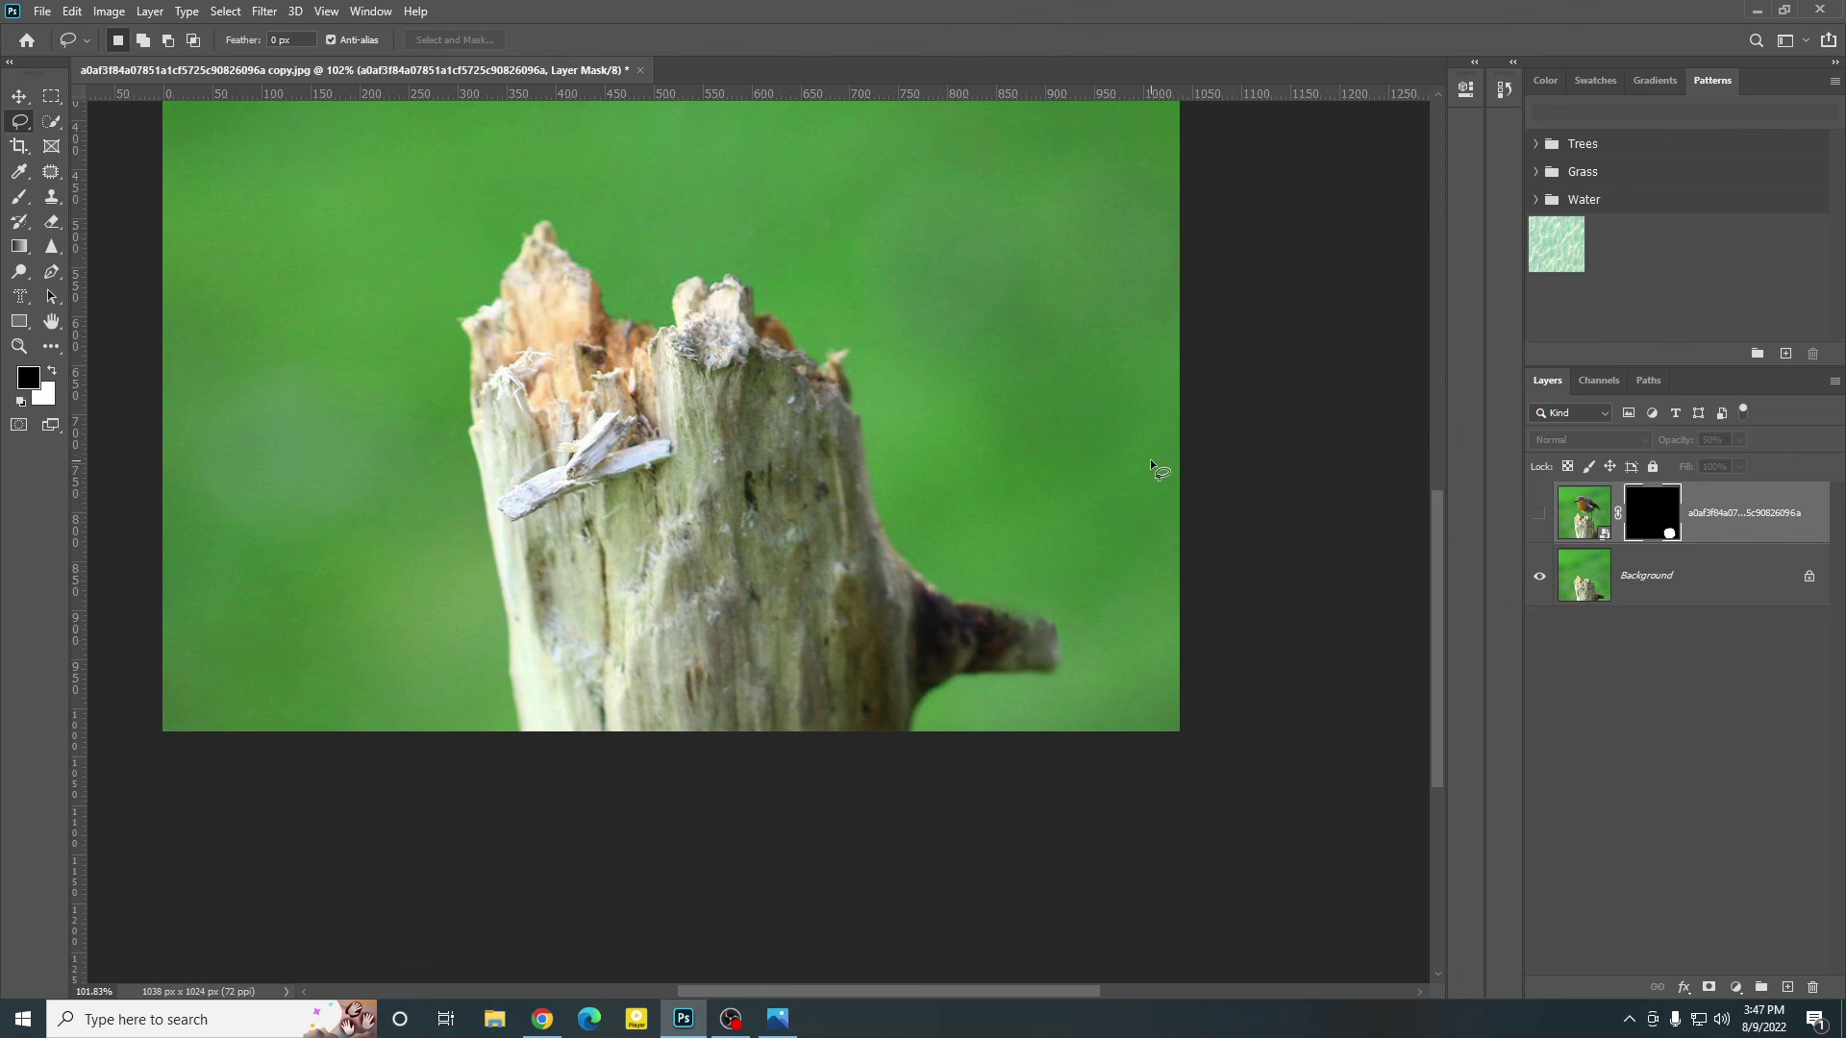
pyautogui.click(1539, 516)
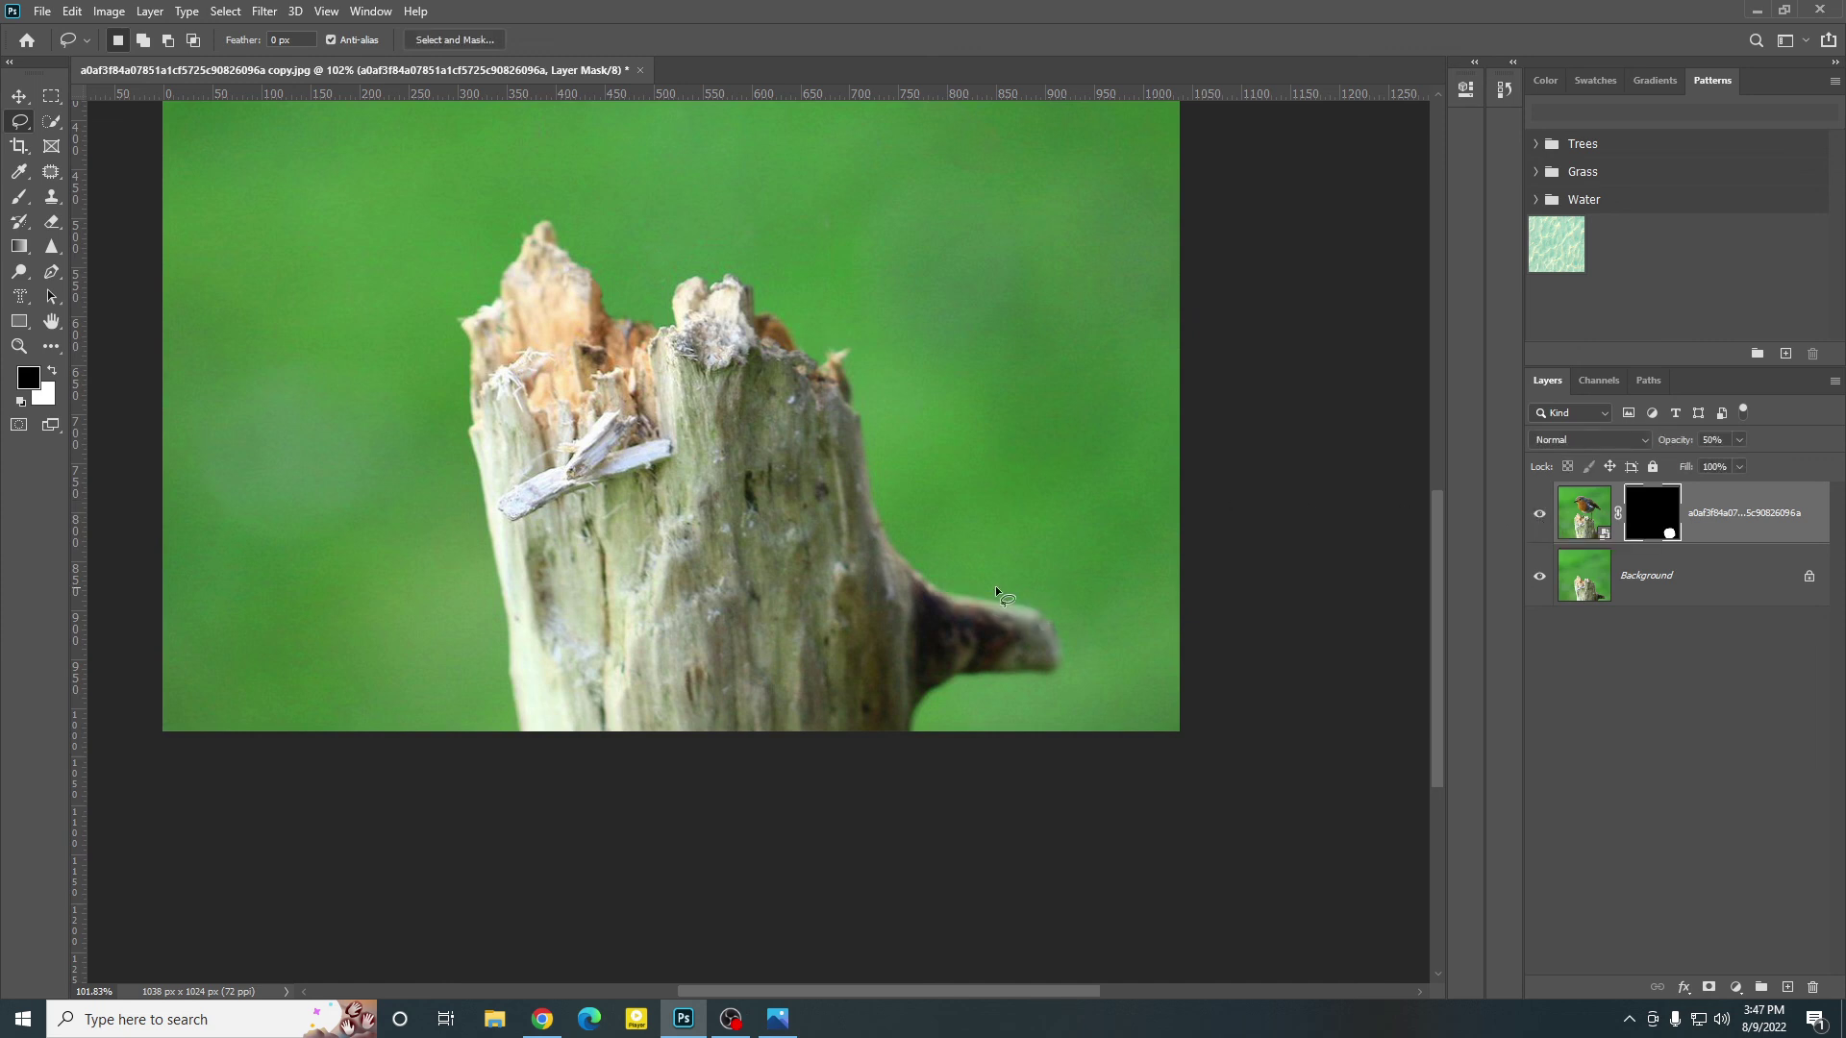
pyautogui.scroll(-3, 923, 678)
pyautogui.scroll(-2, 948, 674)
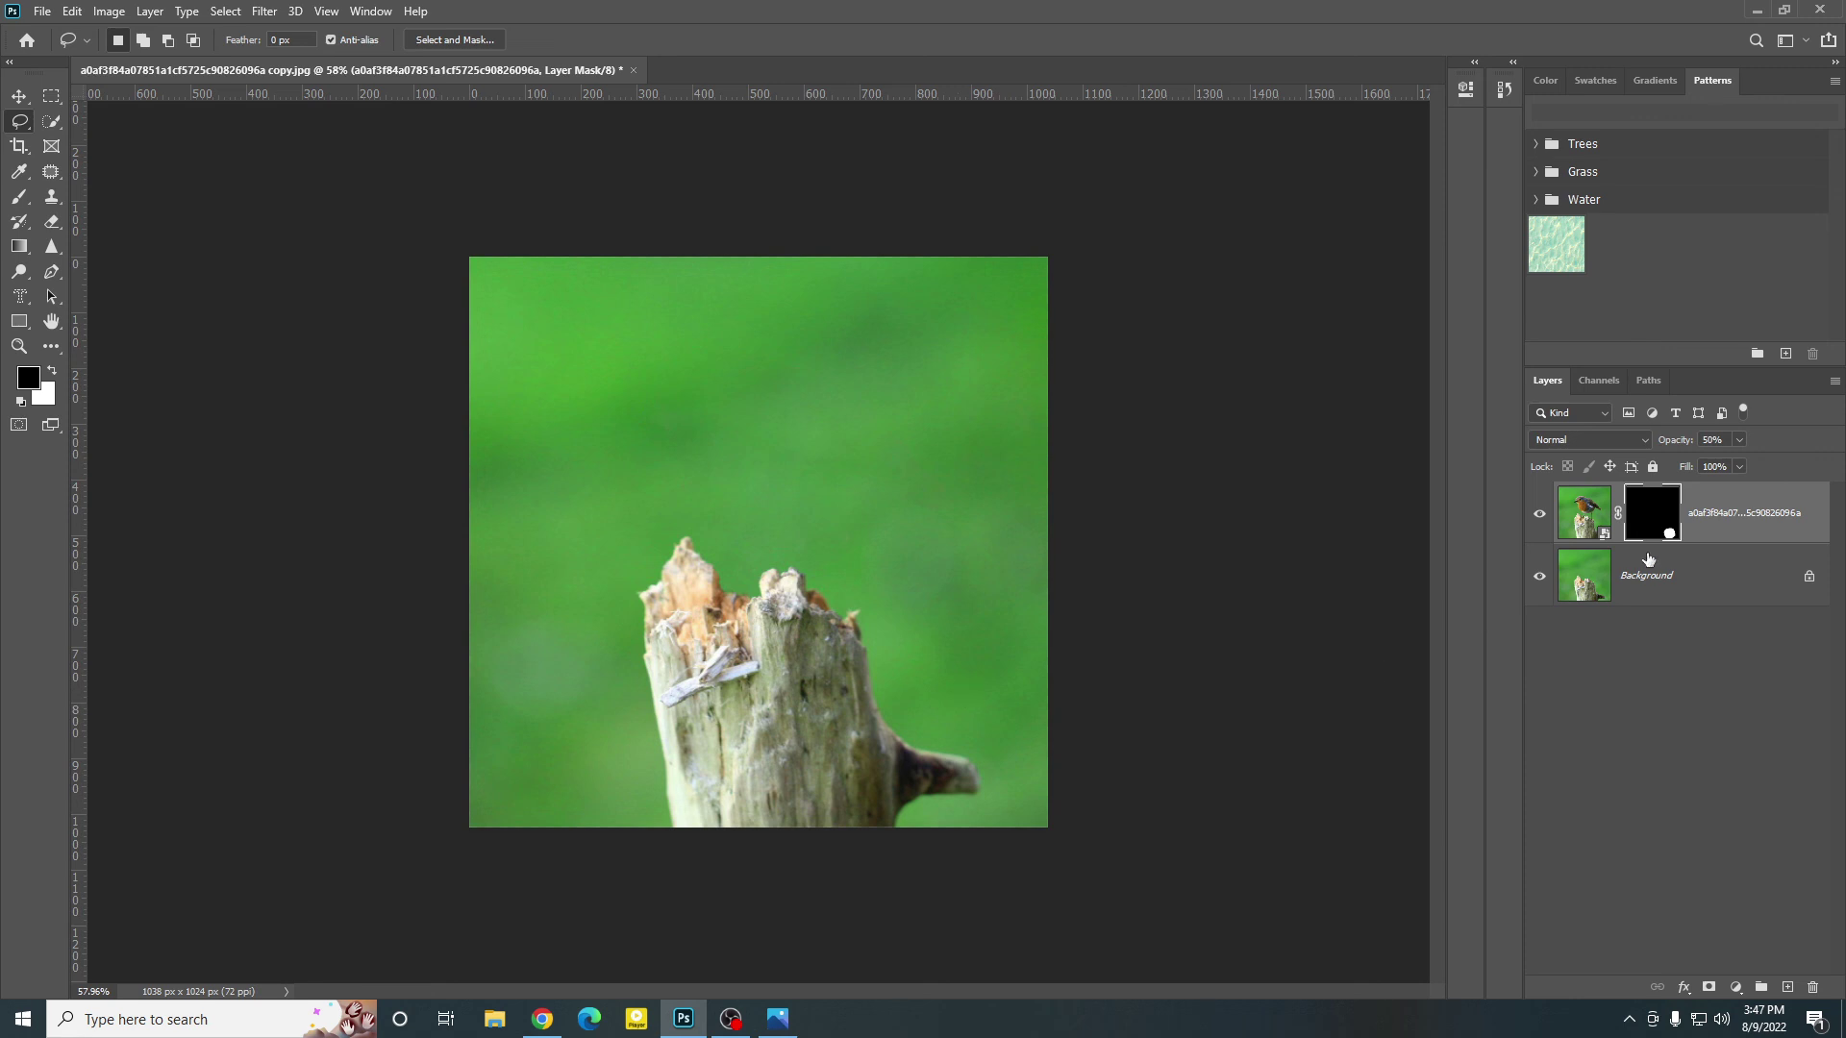
# Step: Open the original robin photo from the desktop as a separate document
pyautogui.click(1760, 9)
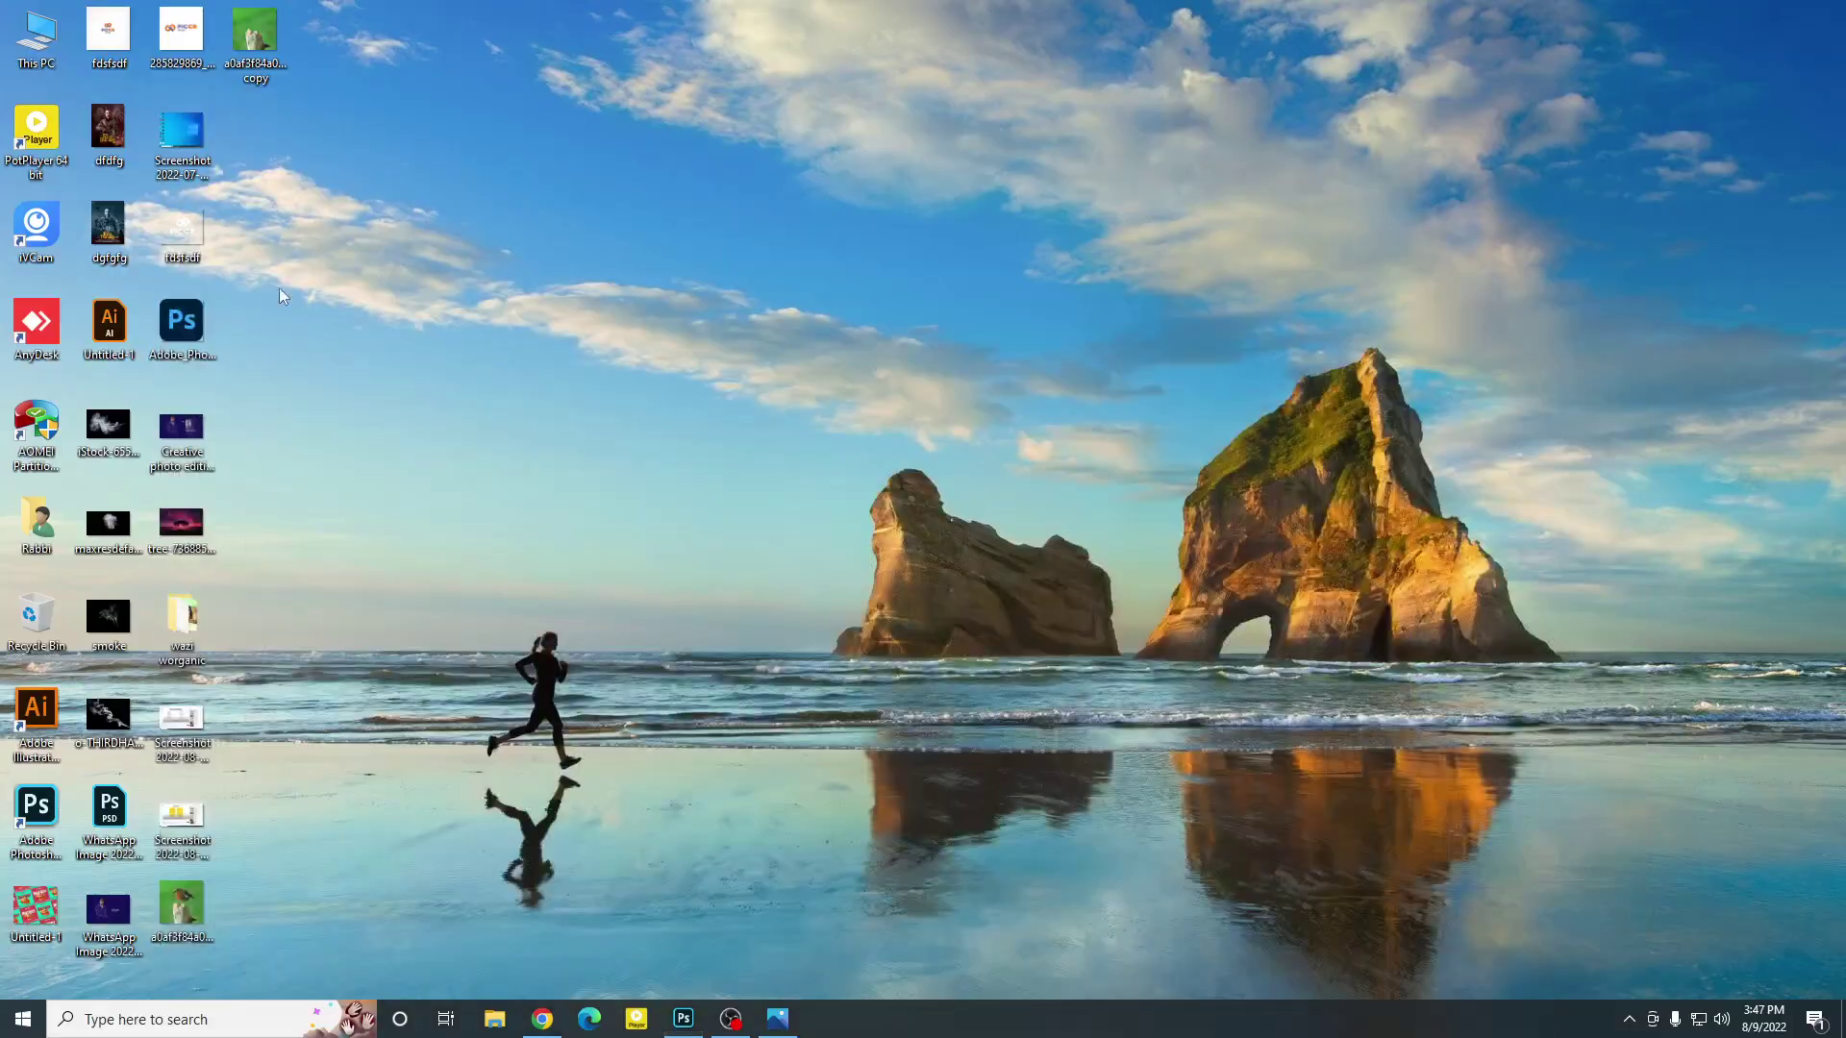
pyautogui.click(688, 1021)
pyautogui.moveTo(694, 1028); pyautogui.dragTo(1088, 29)
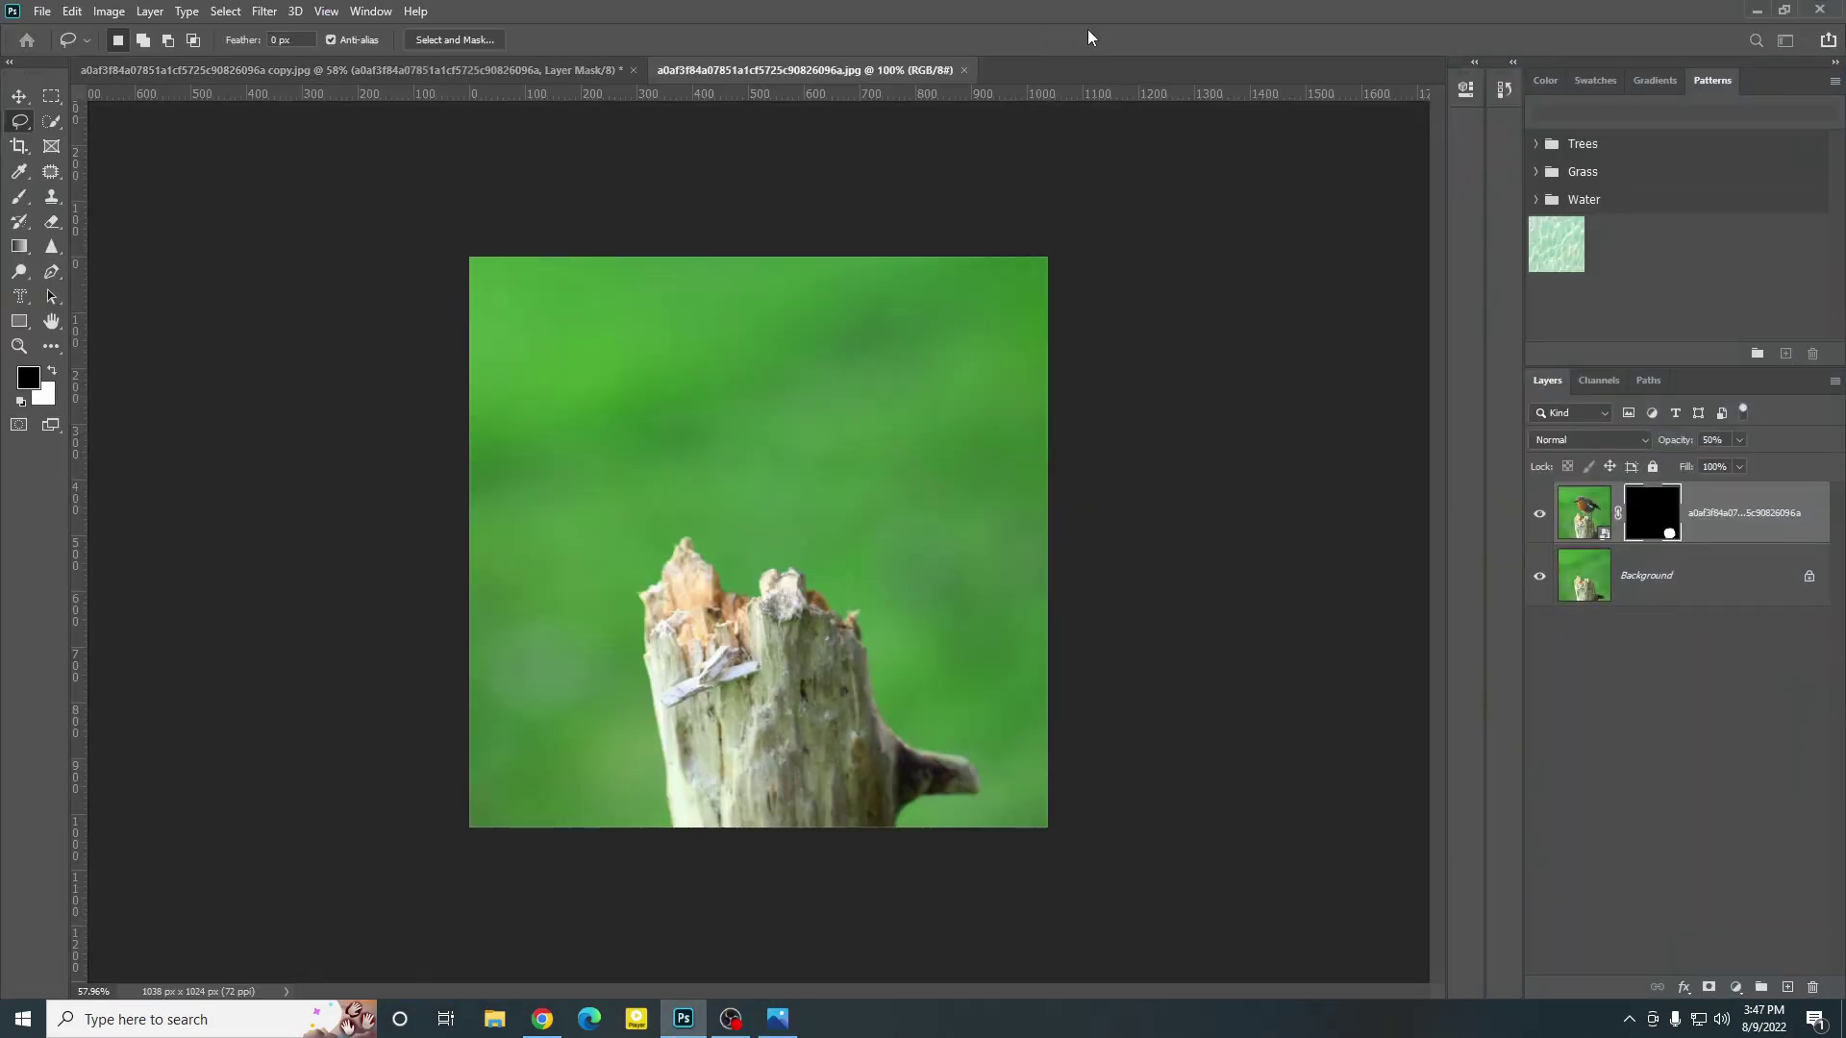
pyautogui.scroll(3, 697, 558)
pyautogui.scroll(-3, 753, 544)
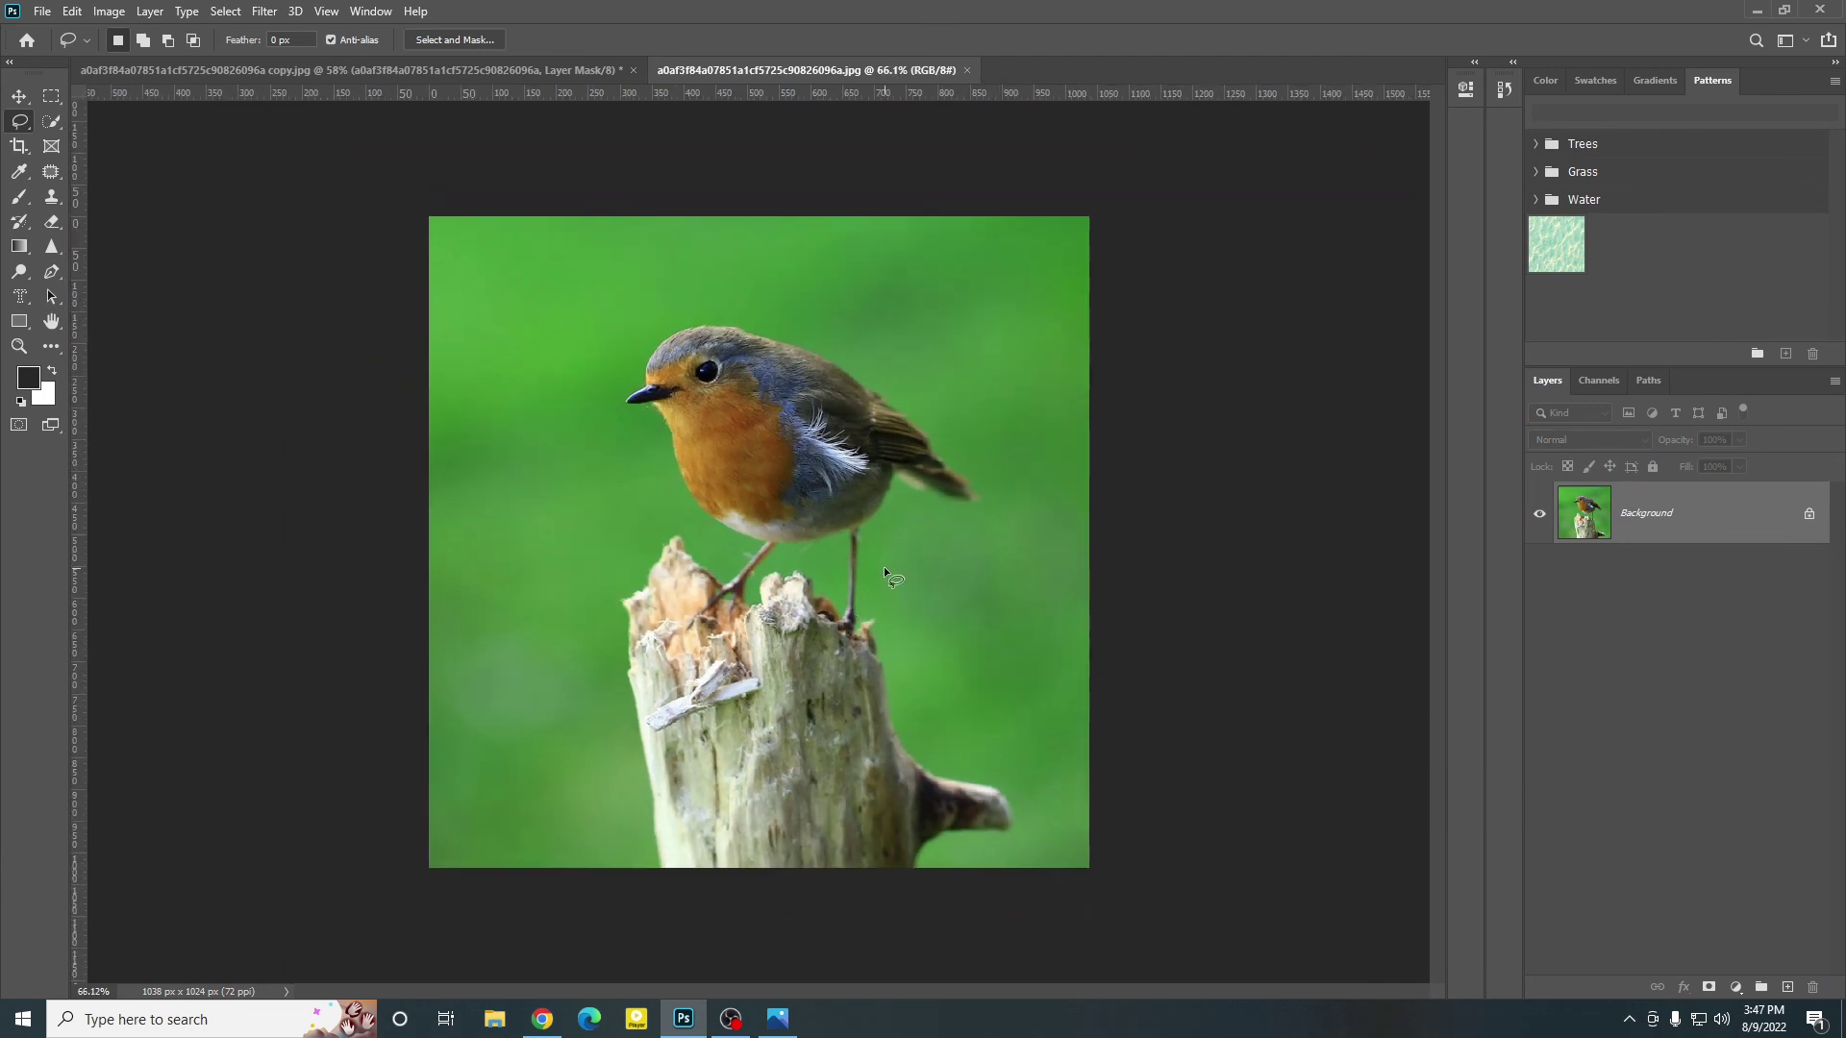
# Step: Return to the retouched copy, set the masked photo layer's opacity to 100% and activate the Move tool
pyautogui.click(286, 69)
pyautogui.scroll(2, 879, 609)
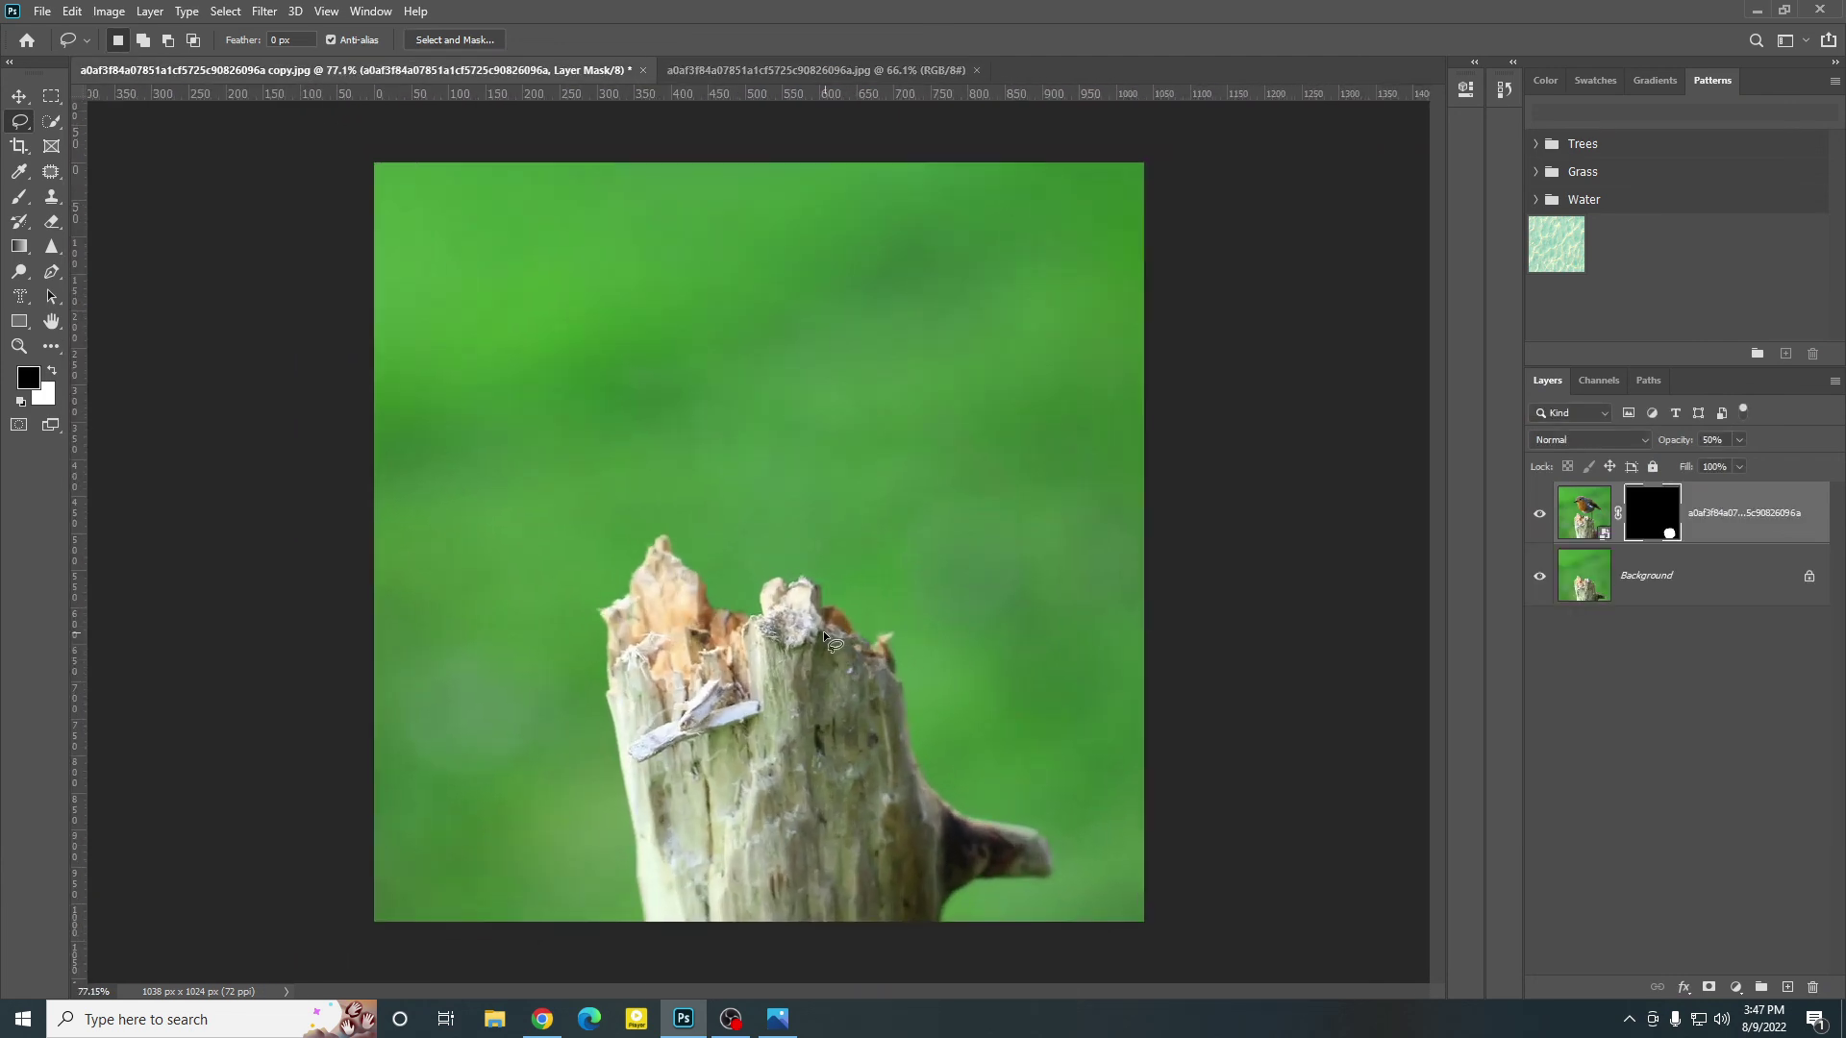
pyautogui.click(1738, 438)
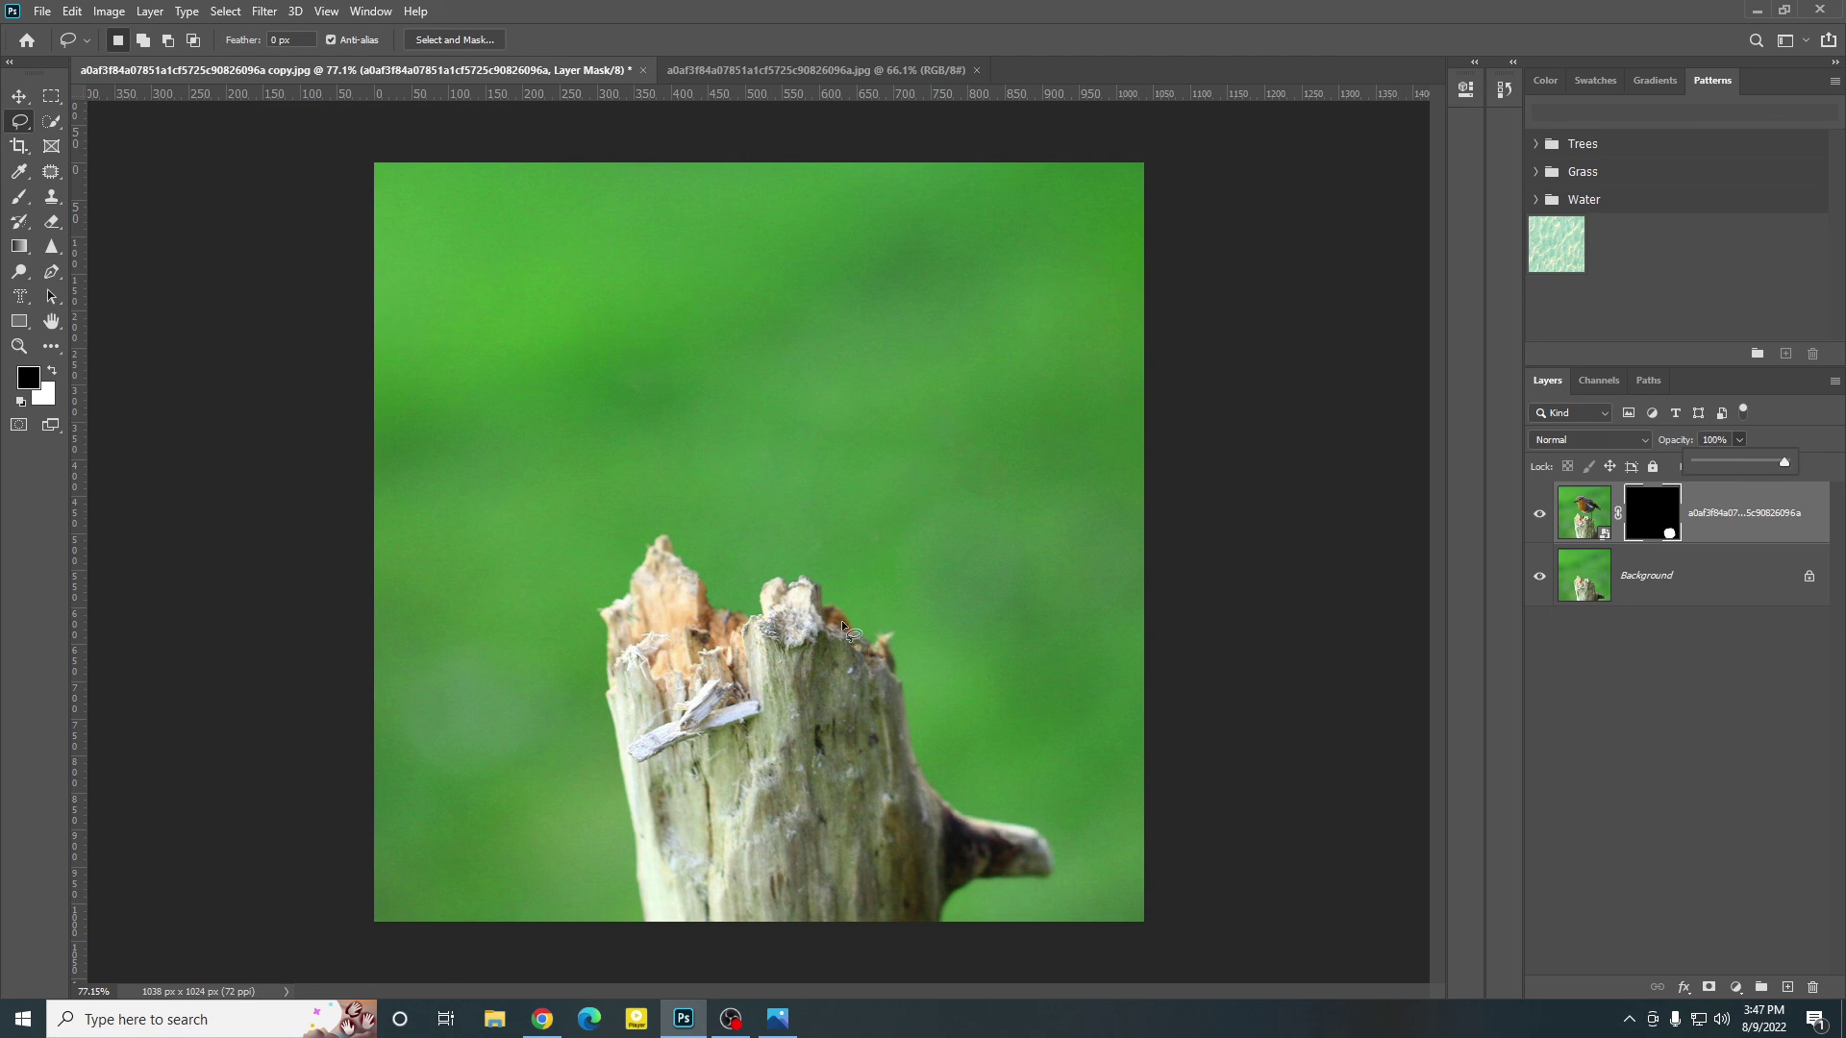
pyautogui.click(21, 102)
pyautogui.click(21, 102)
# Step: Switch between the retouched copy and the original robin document to compare the final result with the source photo
pyautogui.click(760, 70)
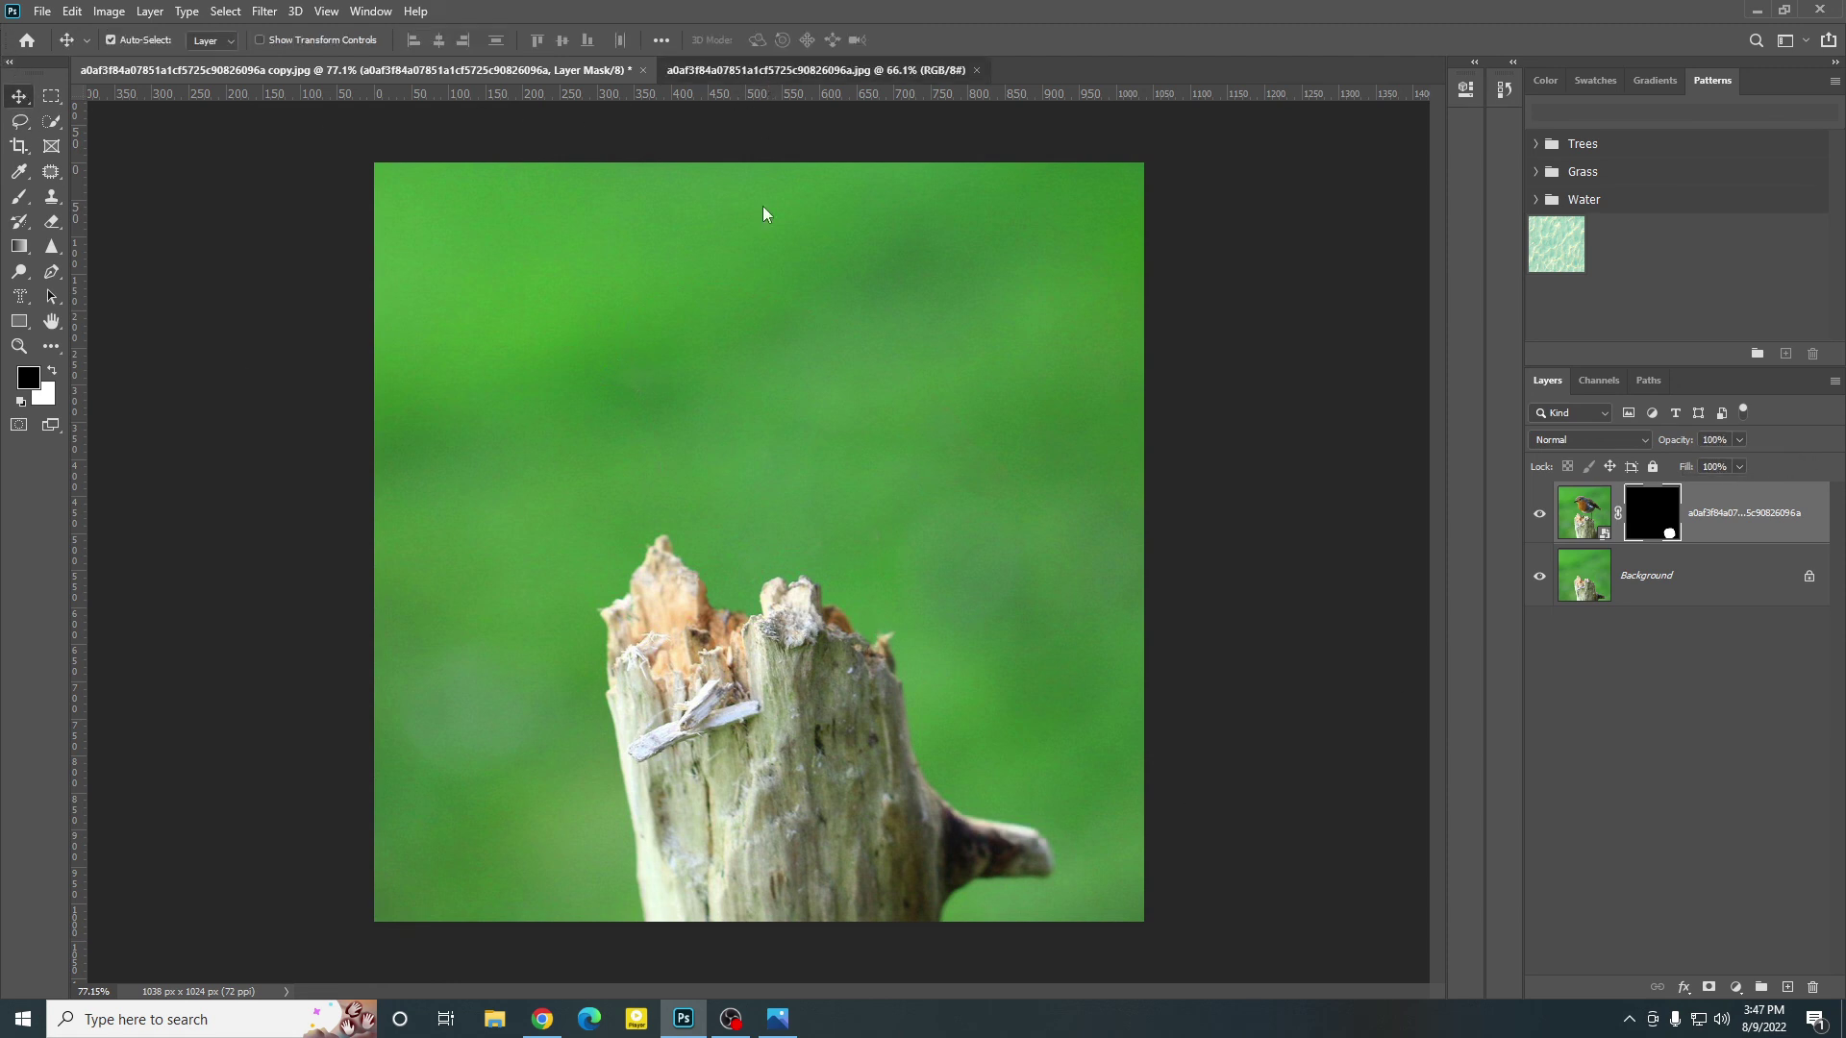
pyautogui.click(223, 68)
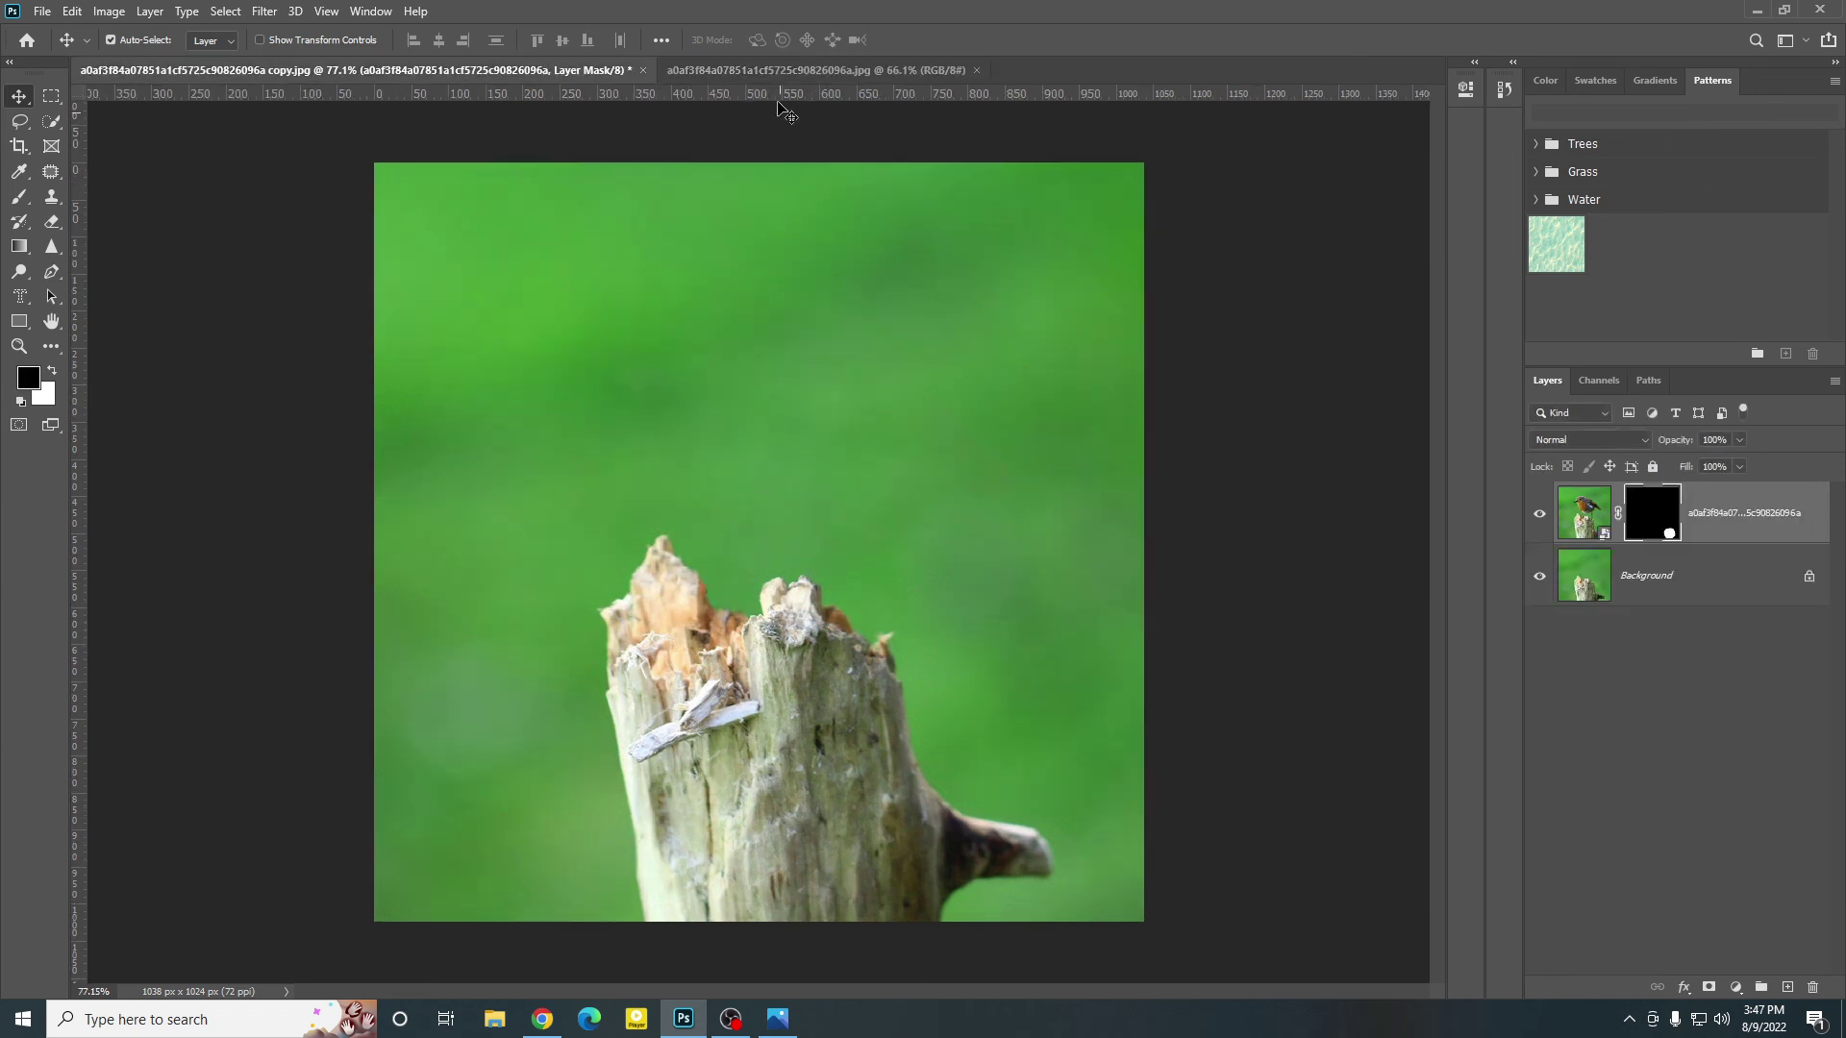
pyautogui.click(783, 70)
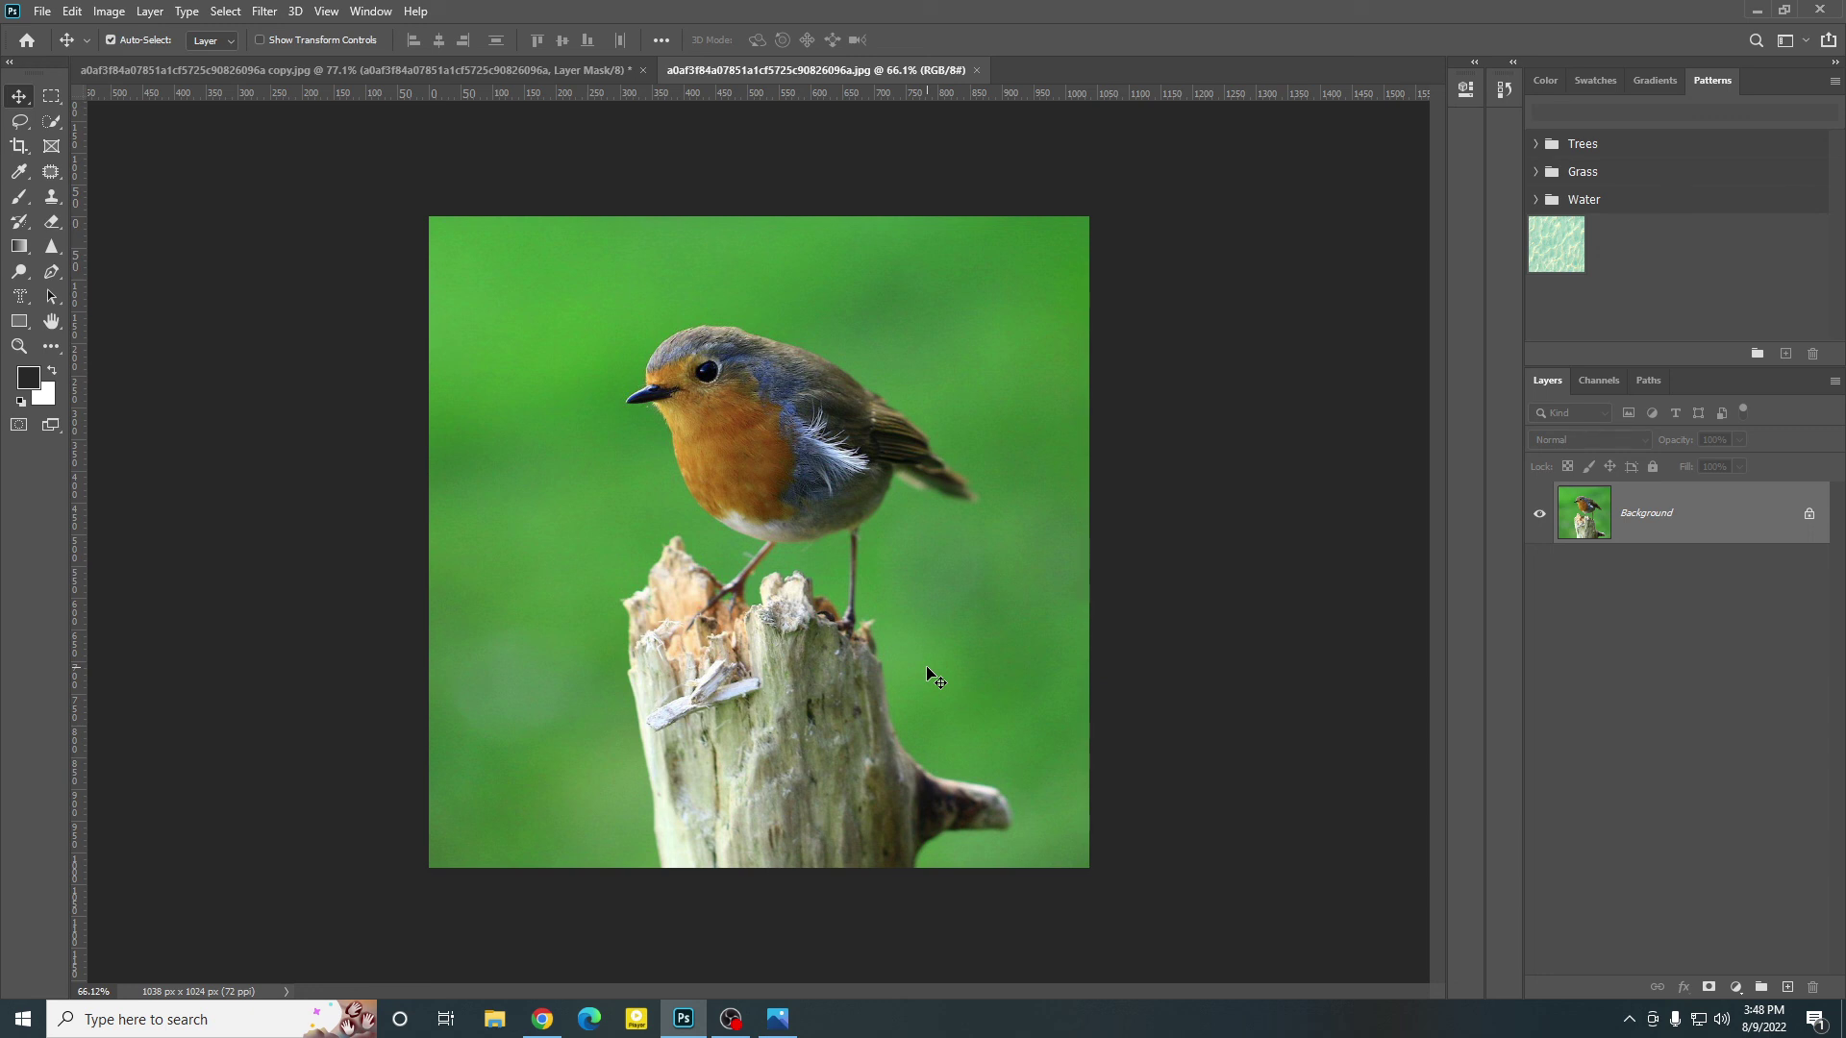
pyautogui.click(732, 1019)
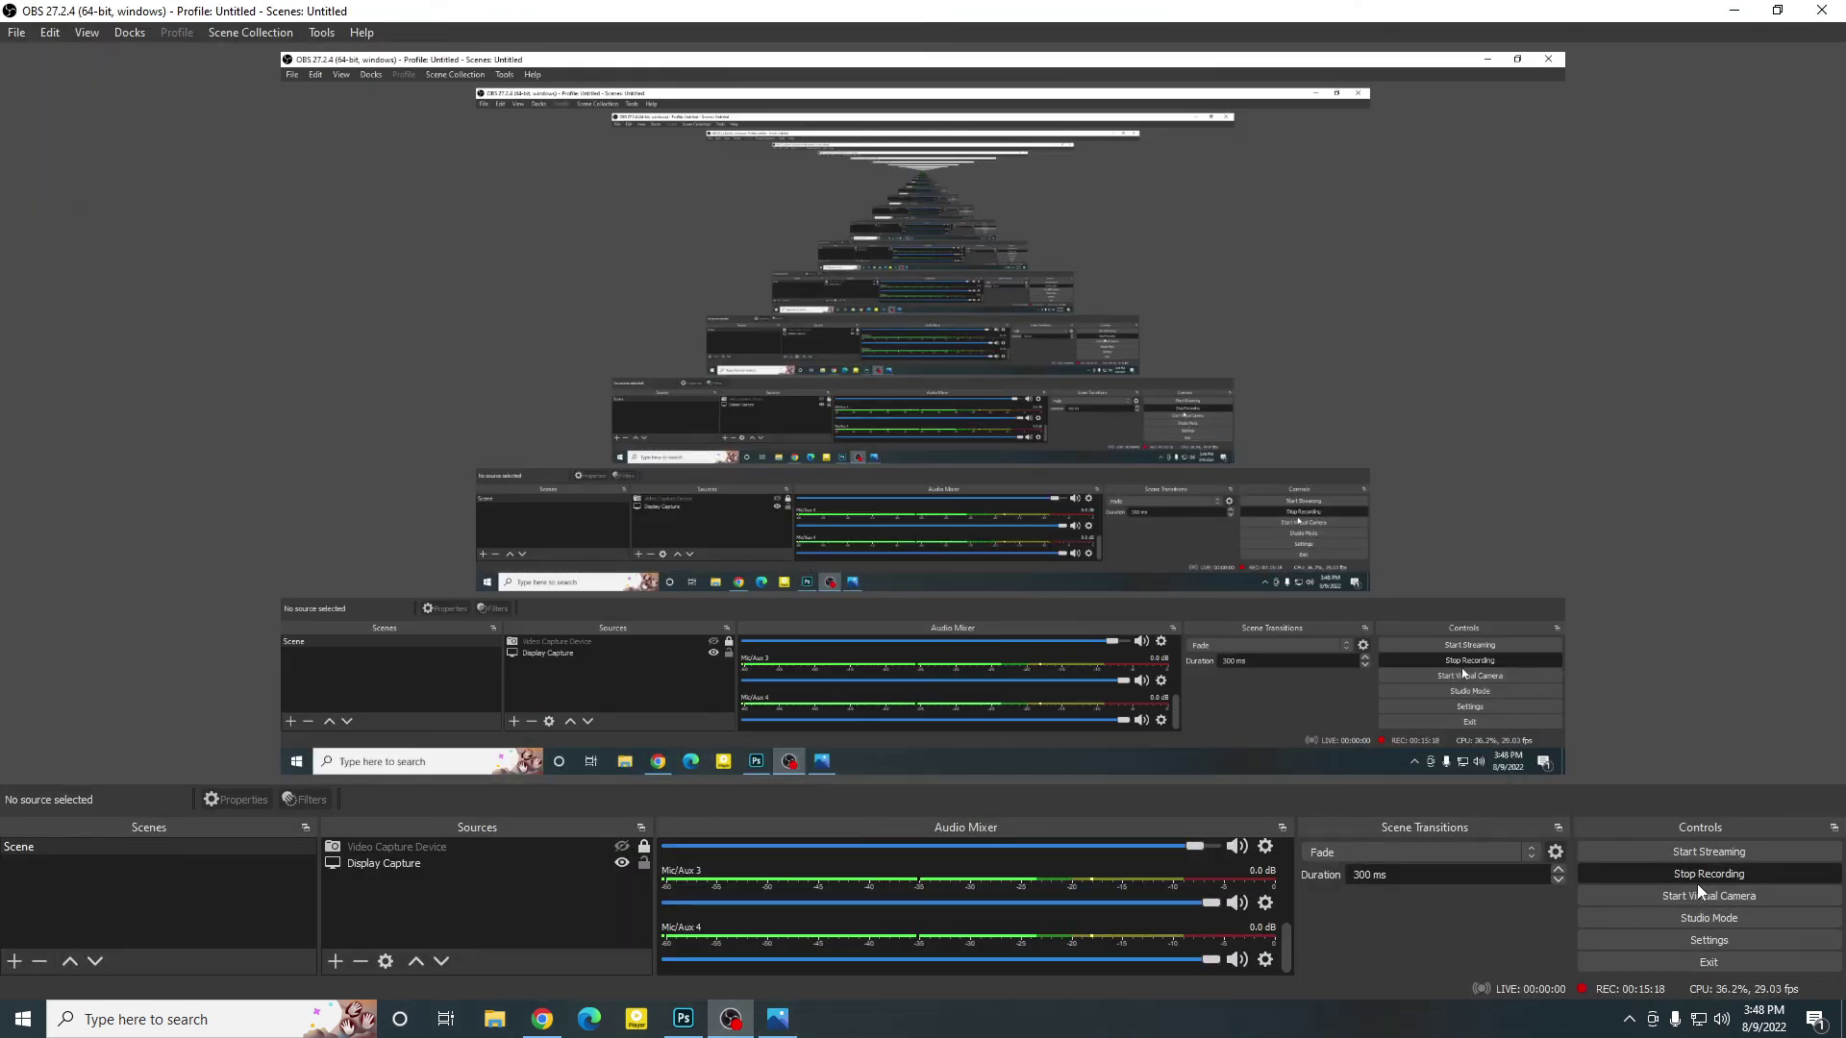